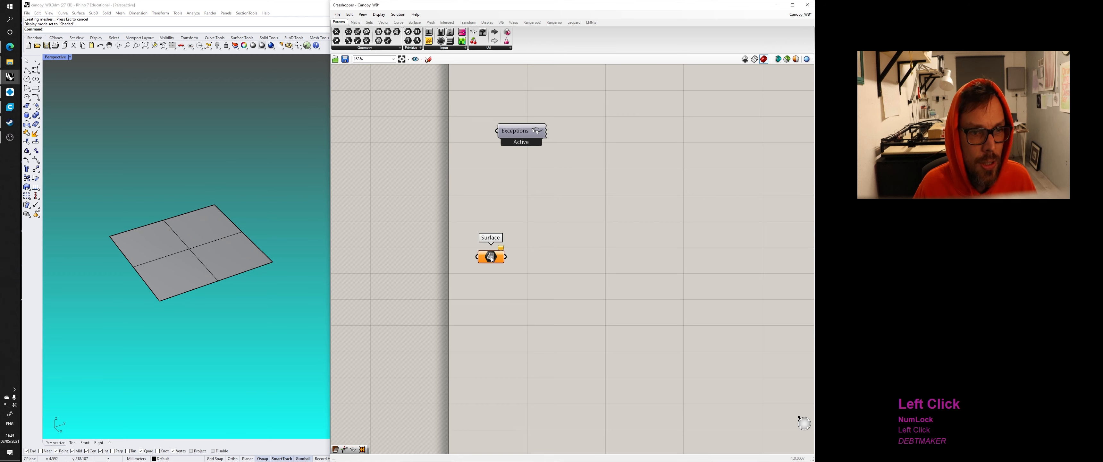
Step: Reference the square Rhino surface in the Surface parameter and hide the original surface in the Perspective viewport
left_click(488, 256)
right_click(488, 256)
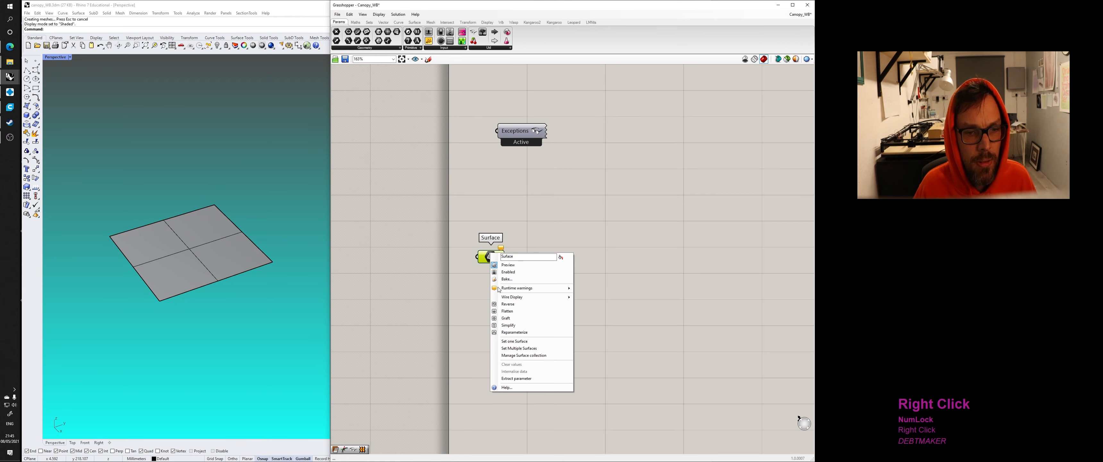
left_click(530, 343)
left_click(225, 242)
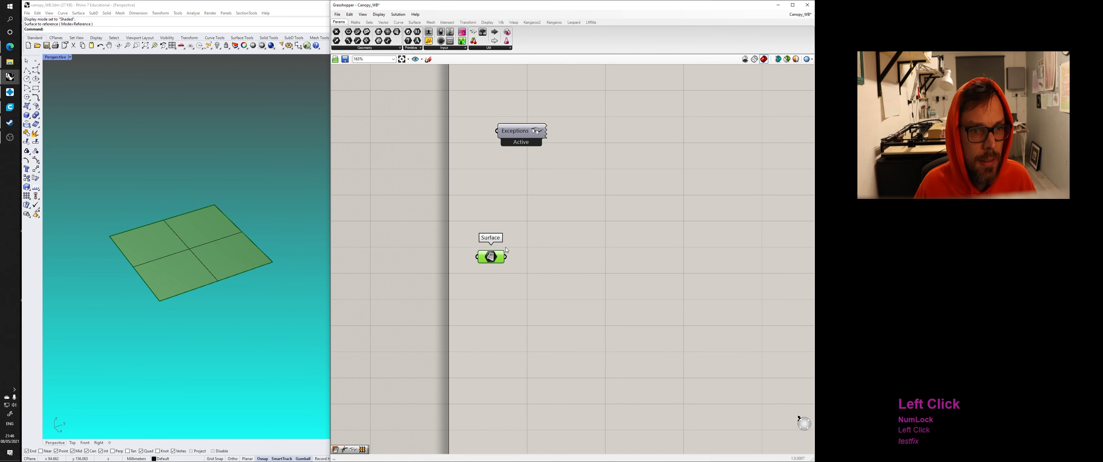
left_click(223, 245)
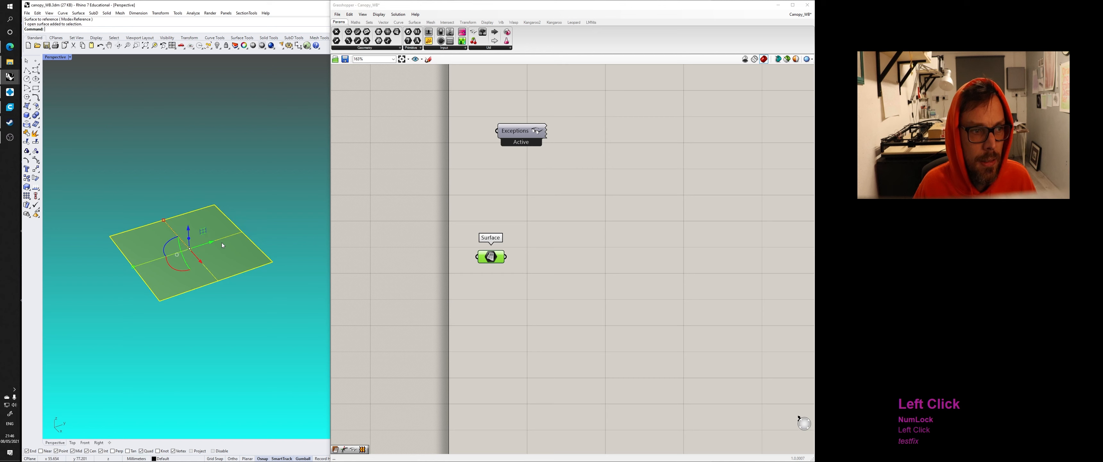
left_click(210, 46)
Step: Add a Mesh Surface component beside the Surface parameter and feed the parameter into its Surface input
double_click(565, 254)
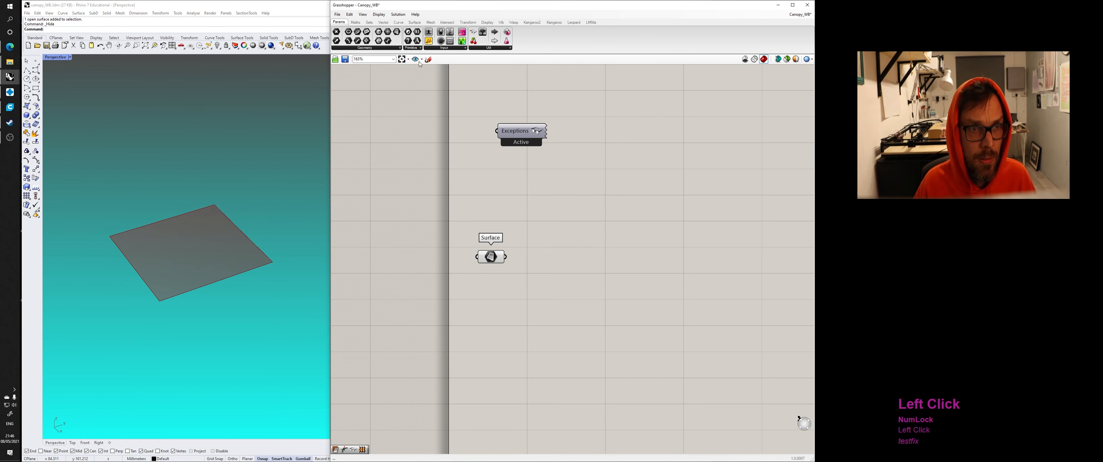
left_click(431, 22)
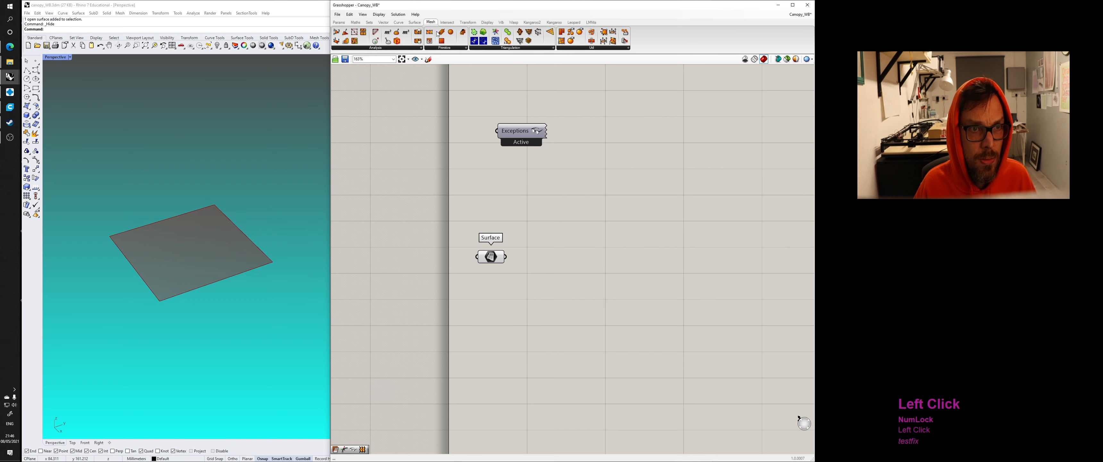
left_click(585, 50)
left_click_drag(578, 69, 488, 259)
left_click(491, 256)
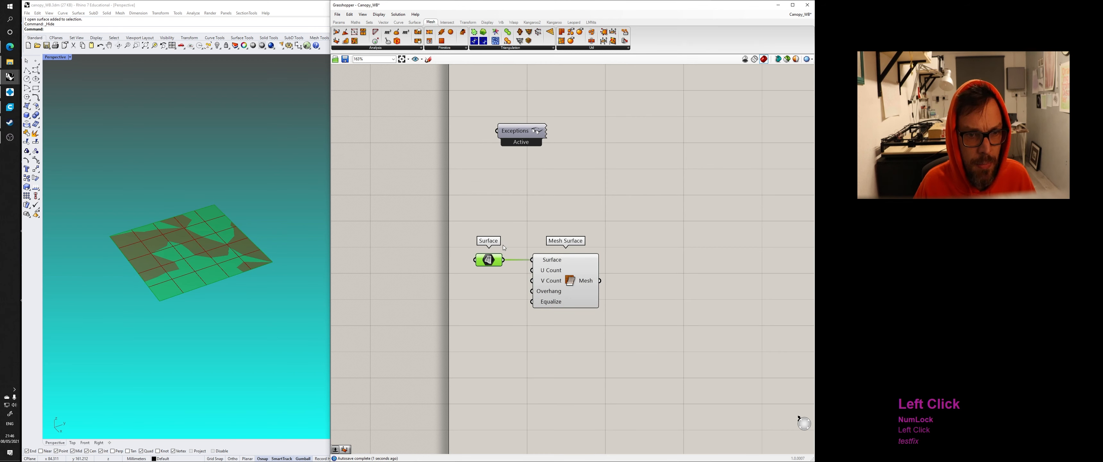
left_click(506, 236)
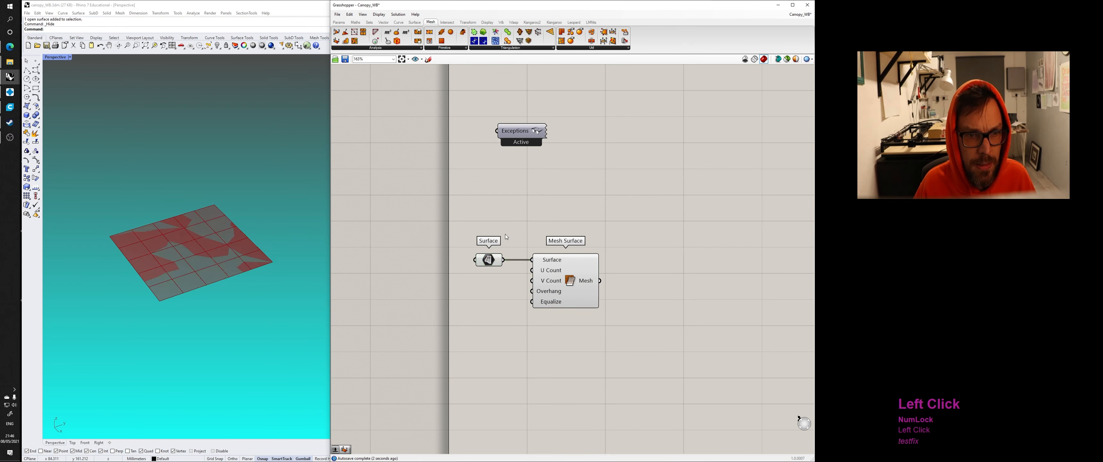
Step: Turn off the preview of the Surface parameter
left_click(494, 262)
right_click(493, 260)
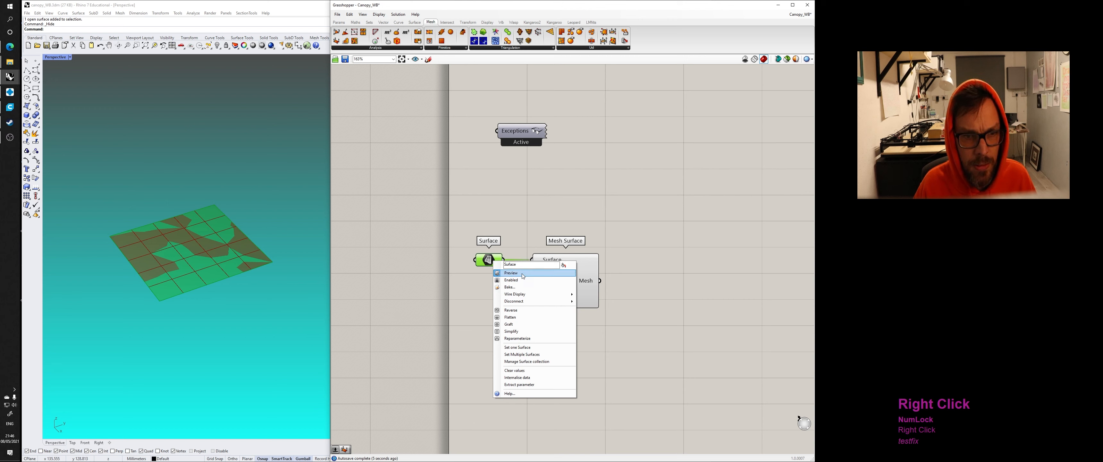
left_click(512, 247)
Step: Create a number slider with the value 25 and connect it to the U Count input of Mesh Surface
double_click(510, 301)
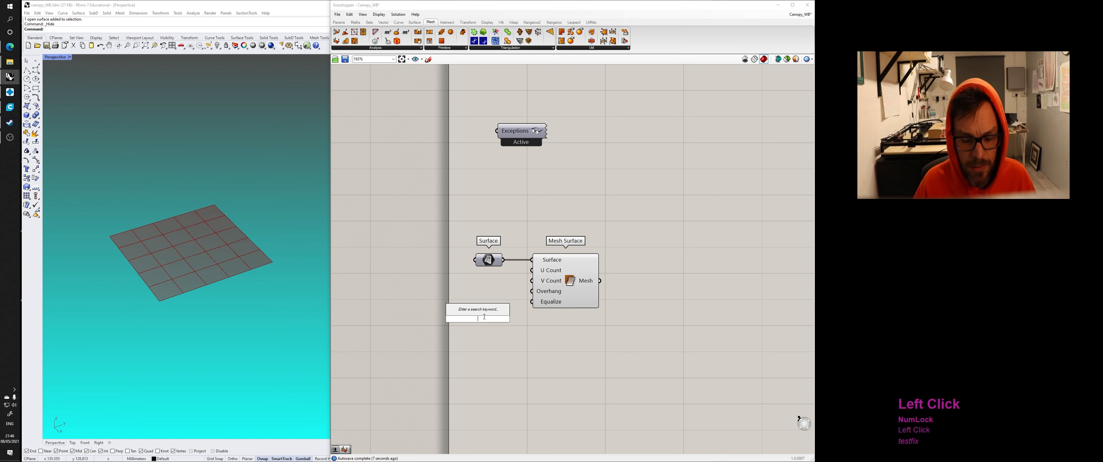
type("25")
key("Return")
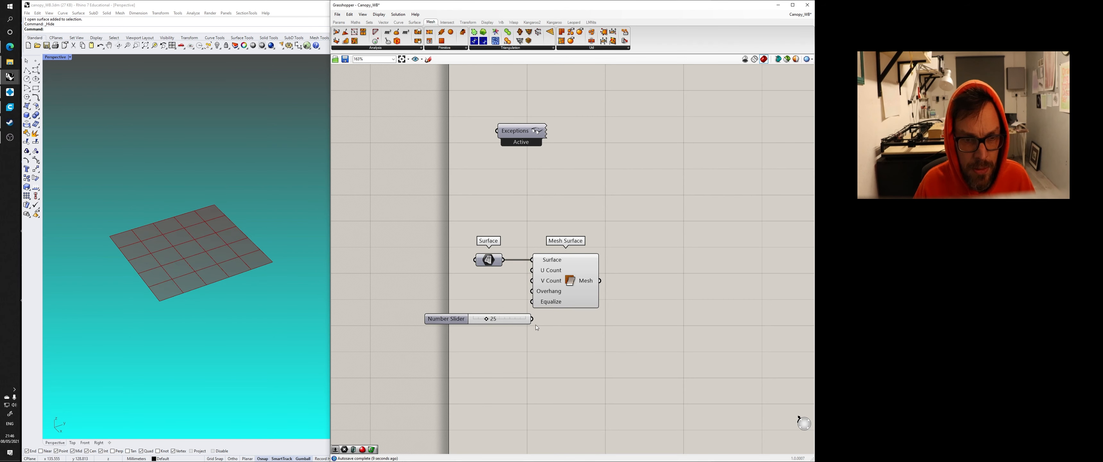
left_click_drag(577, 270, 631, 271)
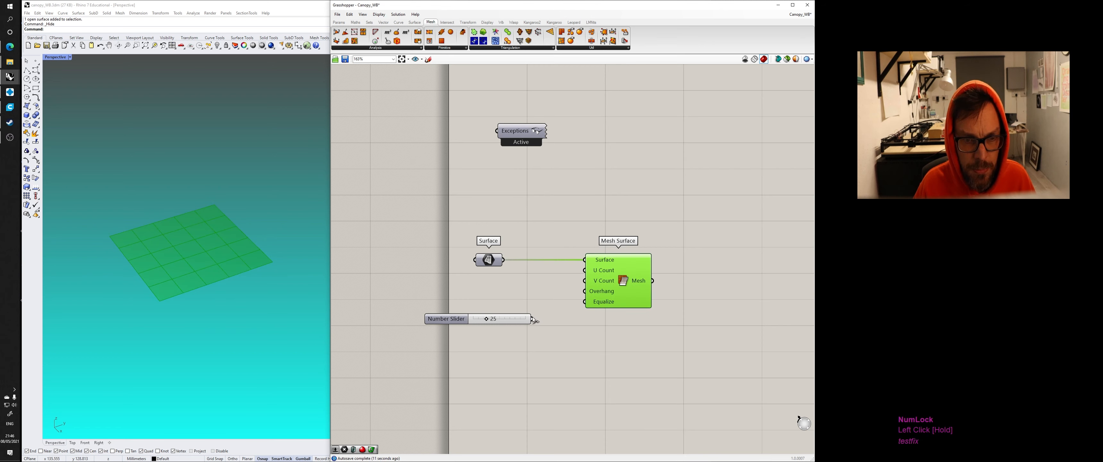
left_click_drag(532, 319, 584, 270)
Step: Duplicate the 25 slider, connect the copy to V Count, and move both sliders up under the Surface parameter
left_click_drag(438, 323, 472, 322)
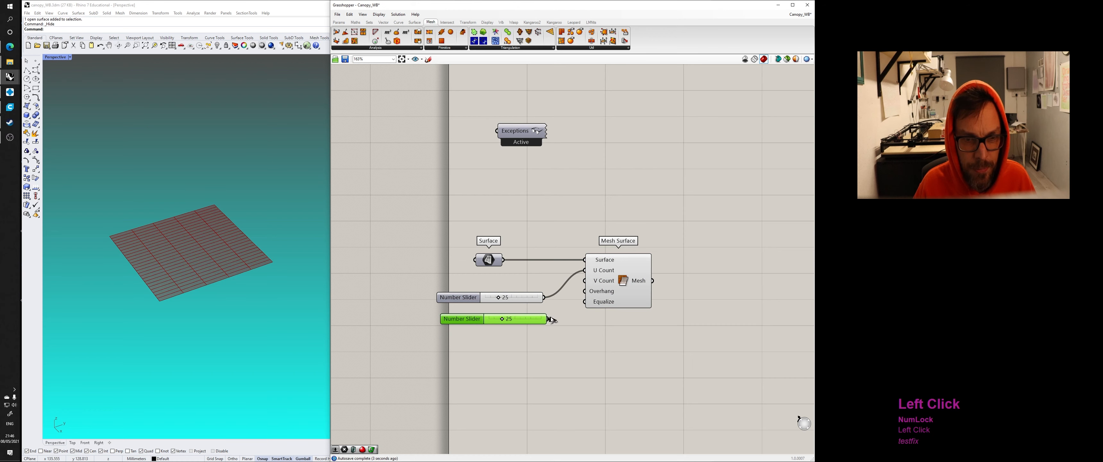
left_click_drag(551, 319, 584, 281)
left_click_drag(508, 346, 469, 278)
left_click_drag(464, 299, 465, 281)
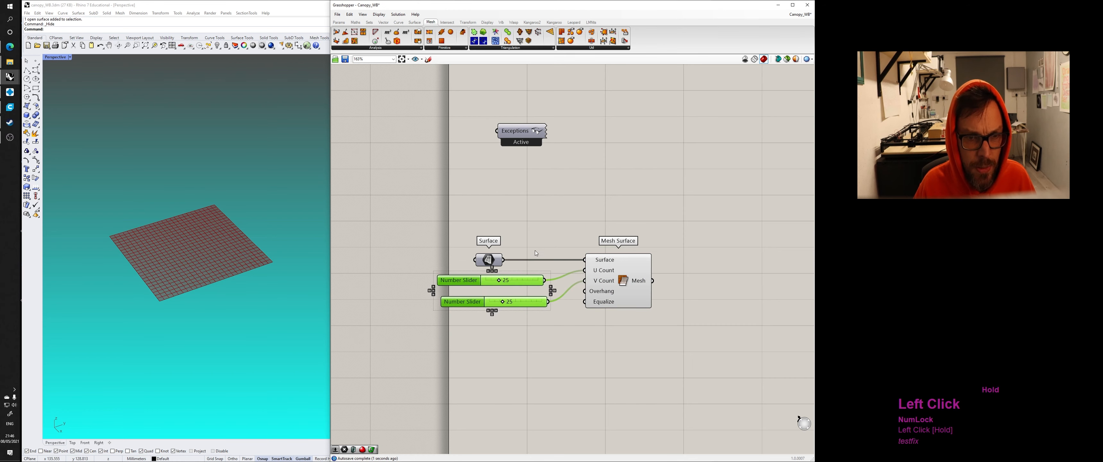
Step: Examine the gridded mesh in the Perspective viewport from different angles and distances
right_click_drag(669, 244, 502, 245)
scroll(475, 247, "down", 2)
right_click_drag(169, 245, 154, 270, "shift")
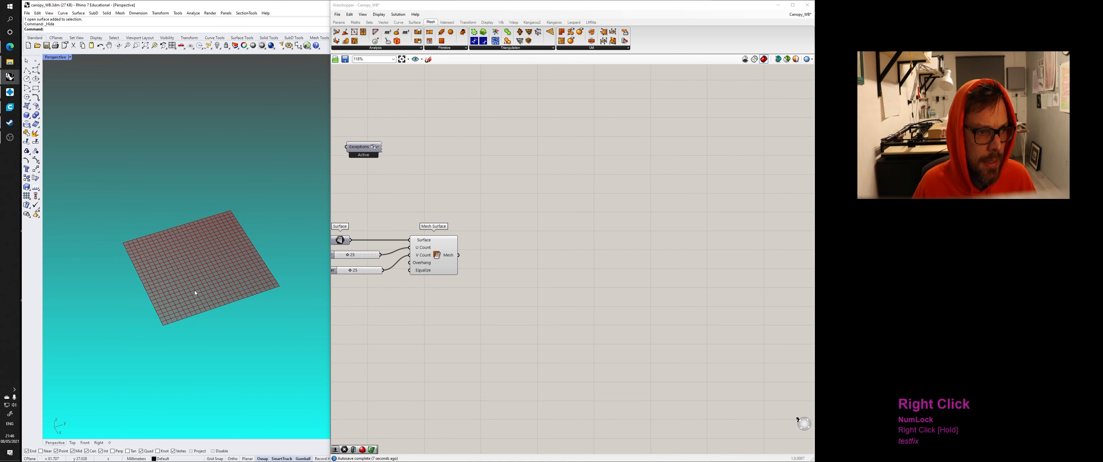
mouse_move(240, 267)
right_mouse_down()
mouse_move(245, 249)
mouse_move(214, 259)
mouse_move(223, 262)
right_mouse_up()
scroll(206, 256, "up", 4)
scroll(222, 262, "down", 4)
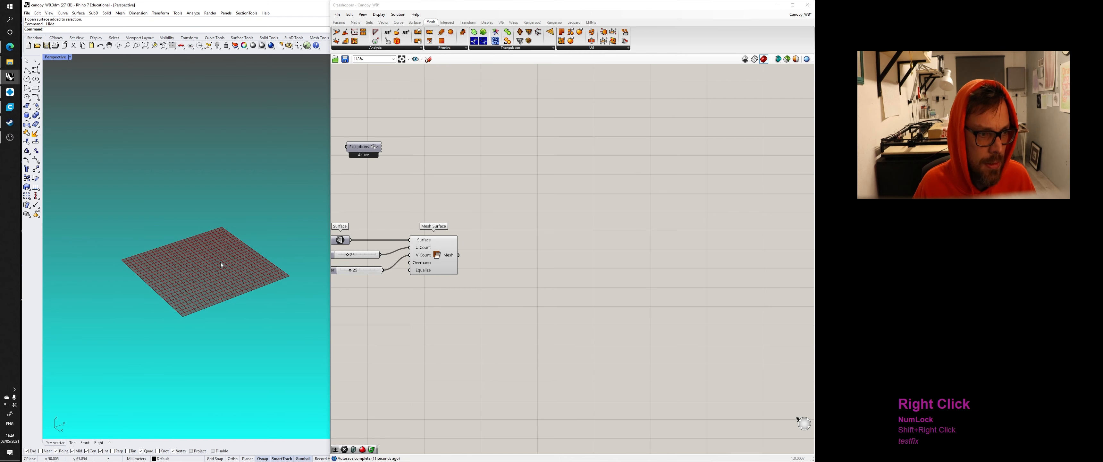
right_click_drag(445, 273, 463, 278)
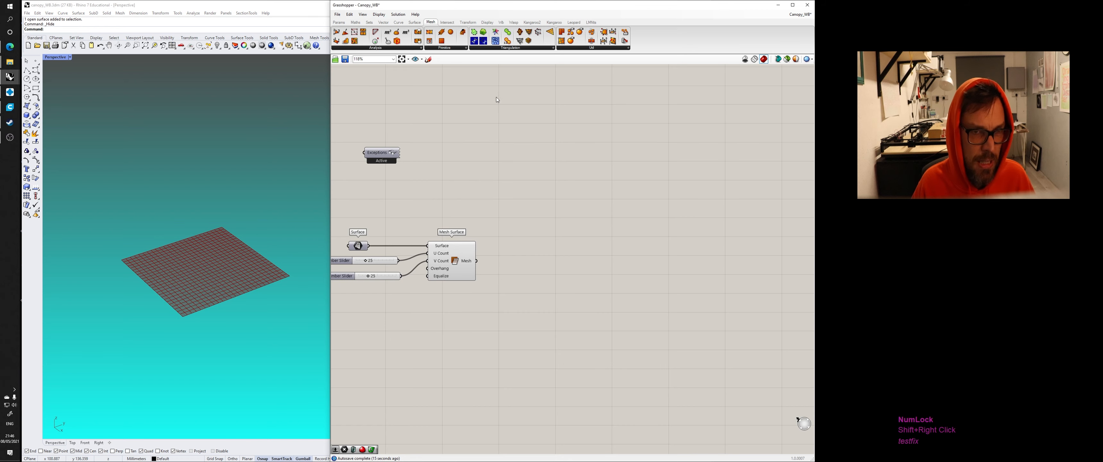
right_click_drag(272, 210, 263, 216)
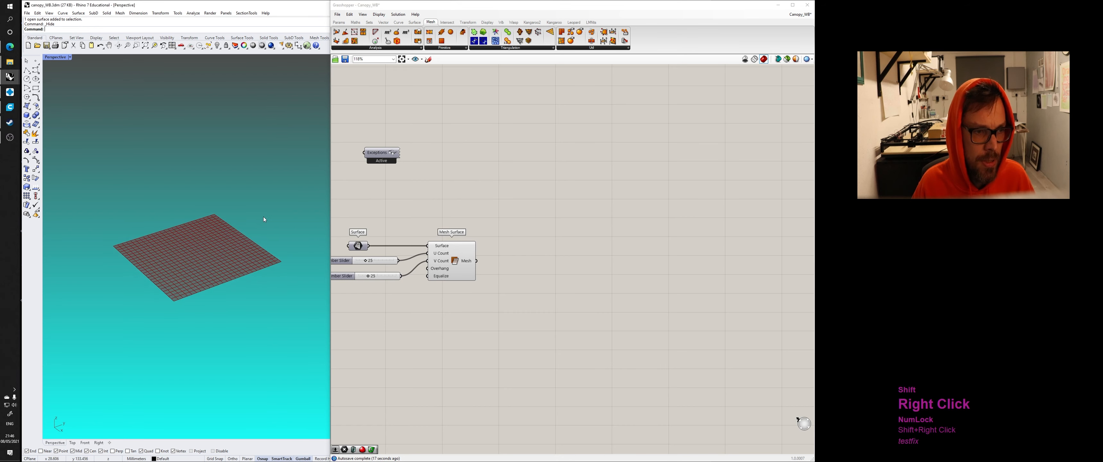
Step: Tidy the two count sliders so they sit close together below the Surface parameter
left_click(532, 23)
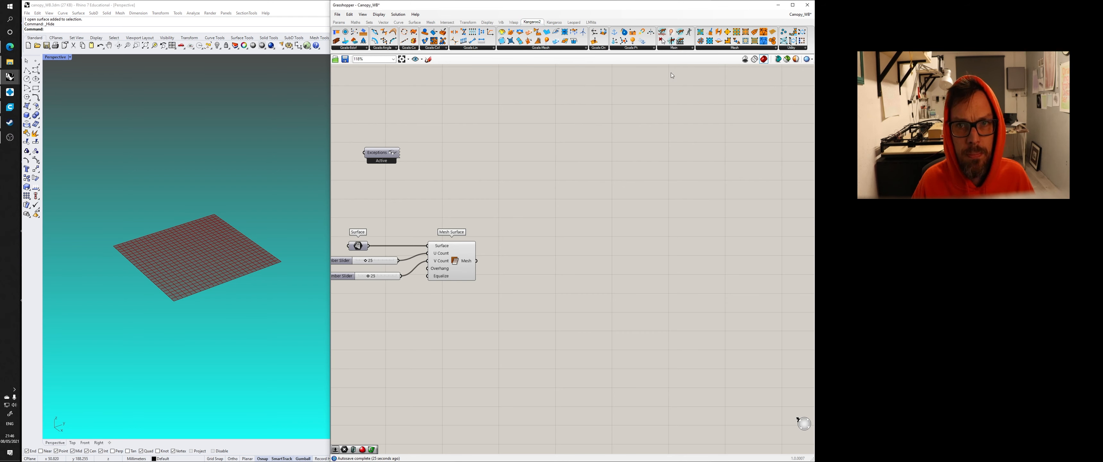
right_click_drag(443, 213, 490, 200)
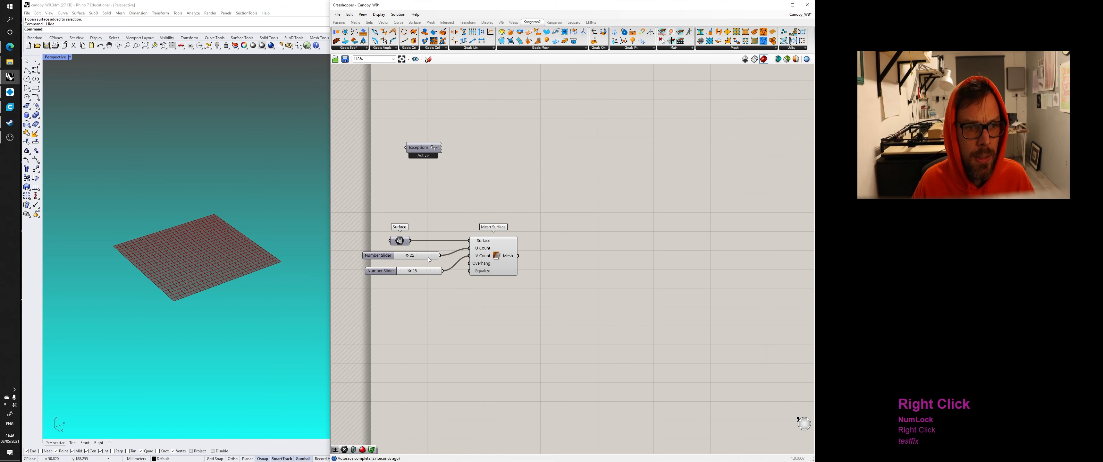
left_click_drag(389, 257, 395, 262)
left_click(564, 164)
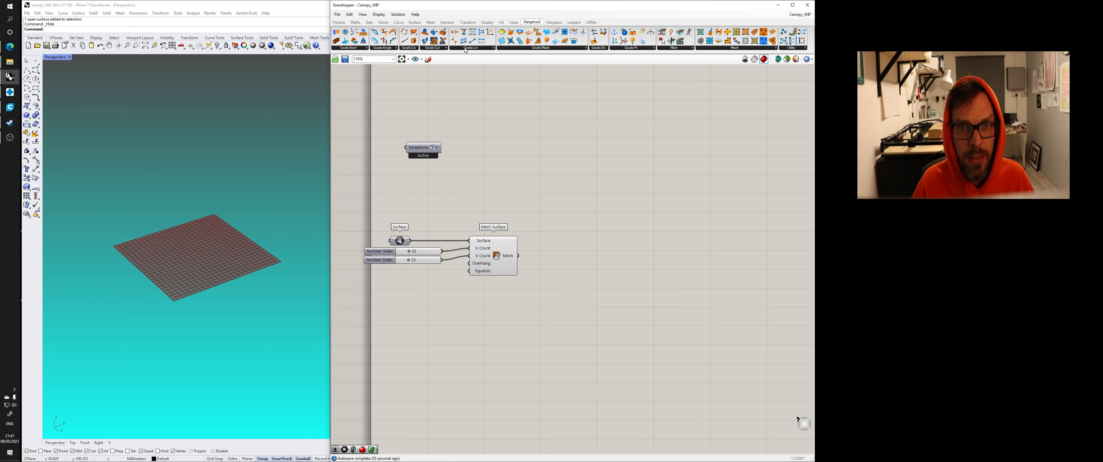
Step: Add a Kangaroo2 BouncySolver component to the canvas, to the right of Mesh Surface
left_click(674, 47)
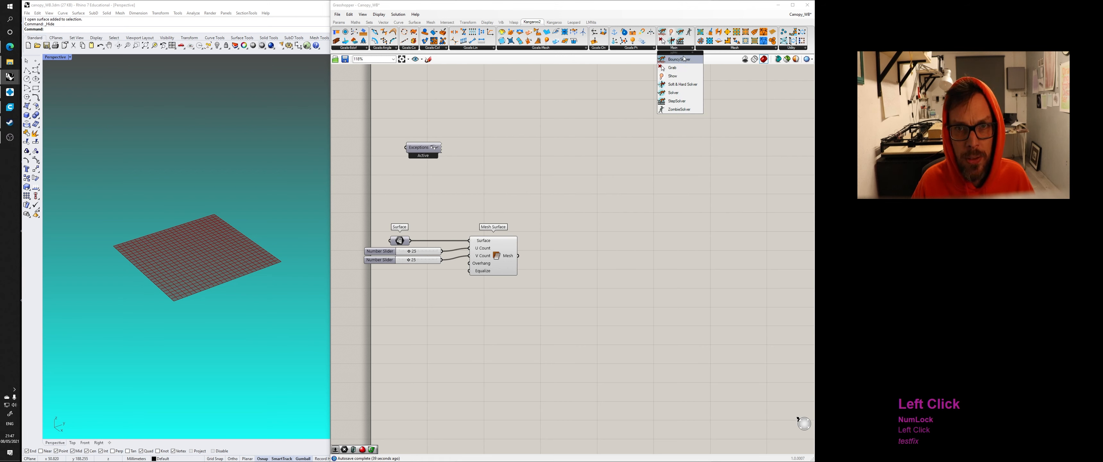
left_click_drag(677, 59, 621, 270)
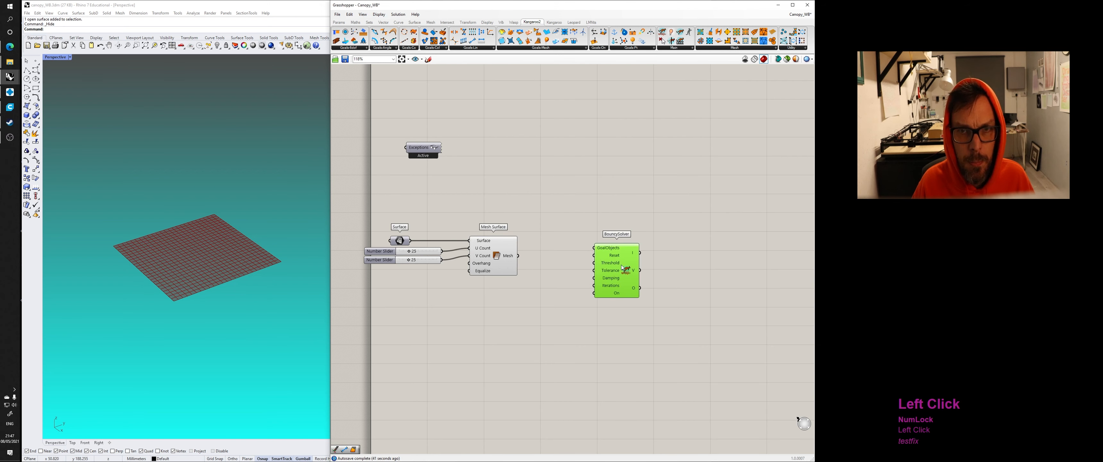
left_click(619, 265, "ctrl+alt")
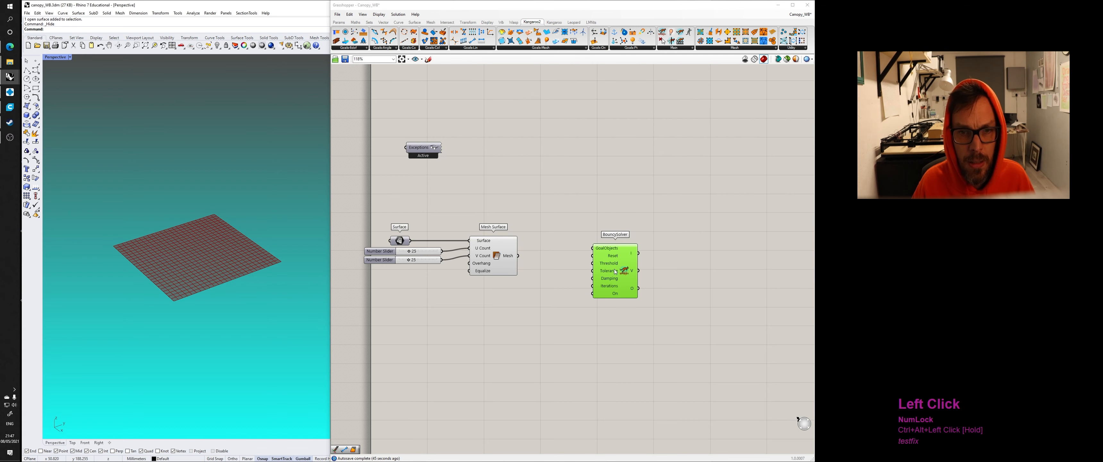
right_click_drag(623, 268, 616, 266)
scroll(602, 249, "up", 3)
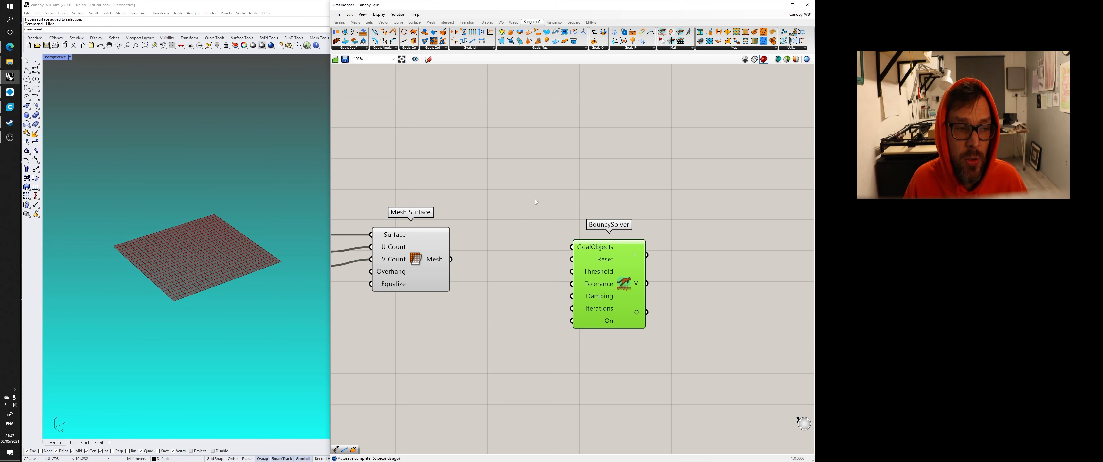
Step: Move the BouncySolver component farther away from Mesh Surface to free up space between the two
scroll(176, 272, "up", 3)
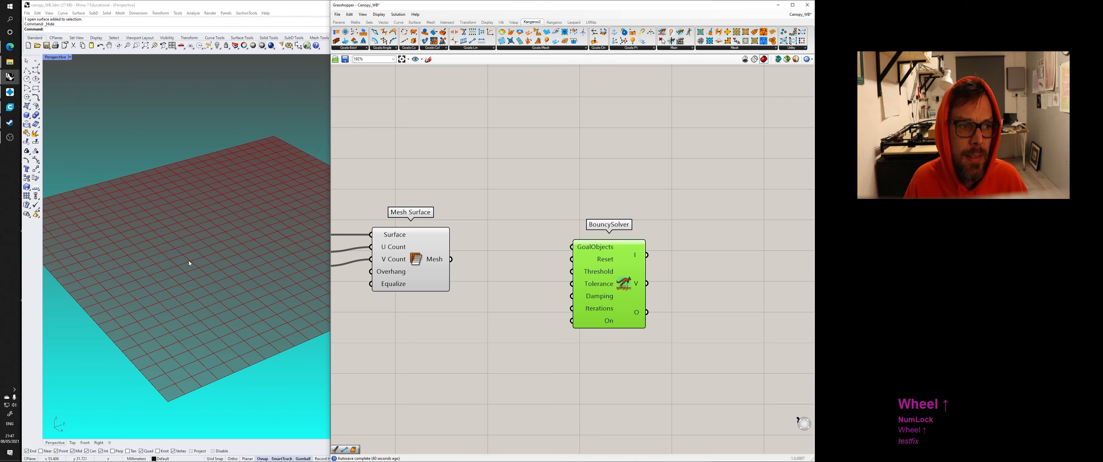
scroll(193, 263, "down", 5)
right_click_drag(503, 210, 527, 207)
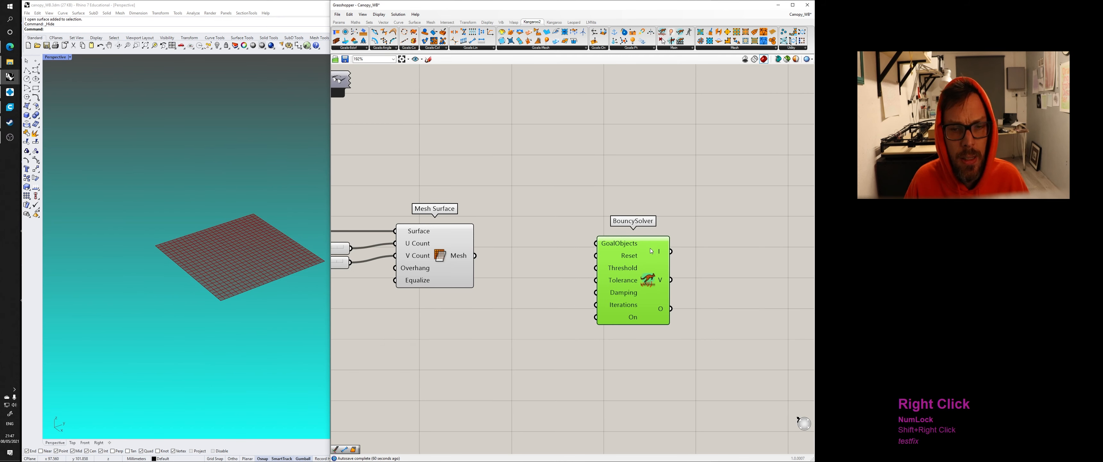
left_click_drag(645, 258, 679, 254)
left_click(669, 218)
left_click(649, 173)
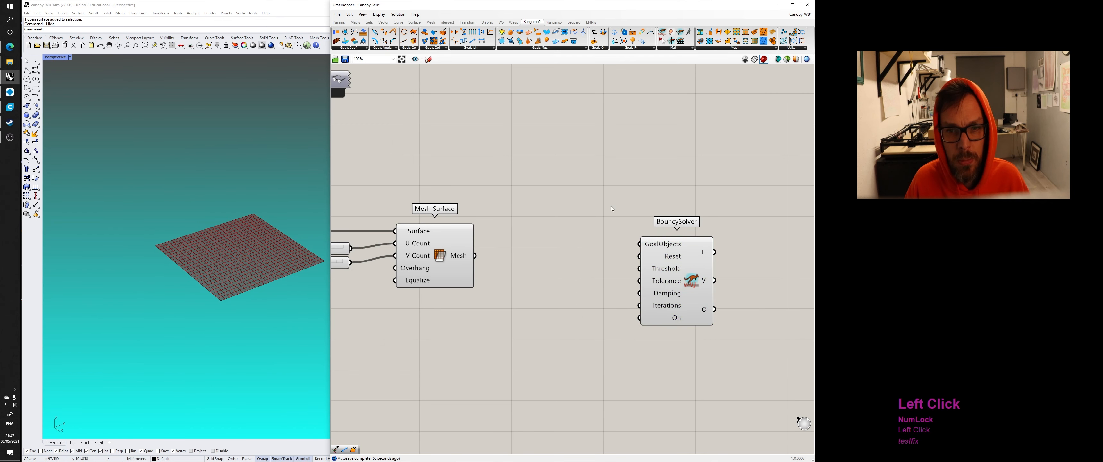
right_click_drag(701, 198, 633, 204)
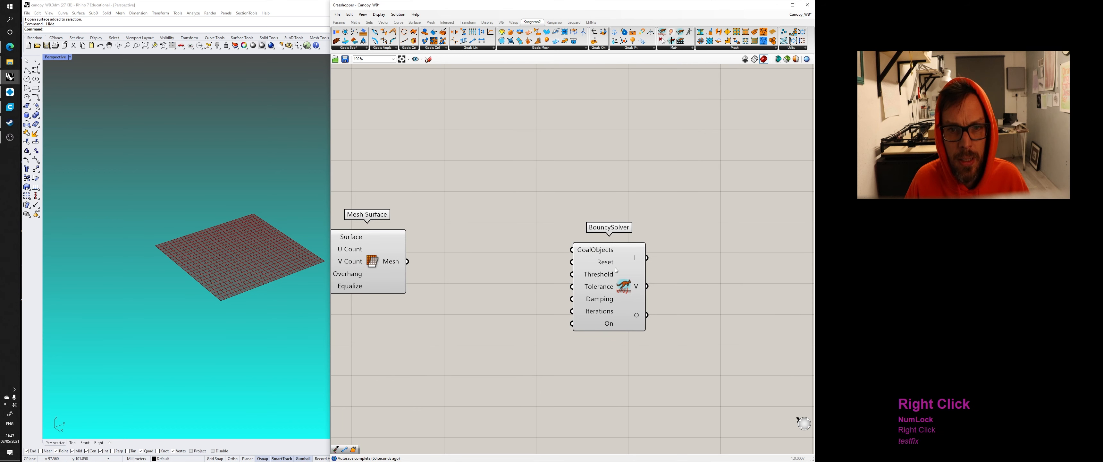
left_click_drag(614, 269, 676, 273)
left_click(628, 197)
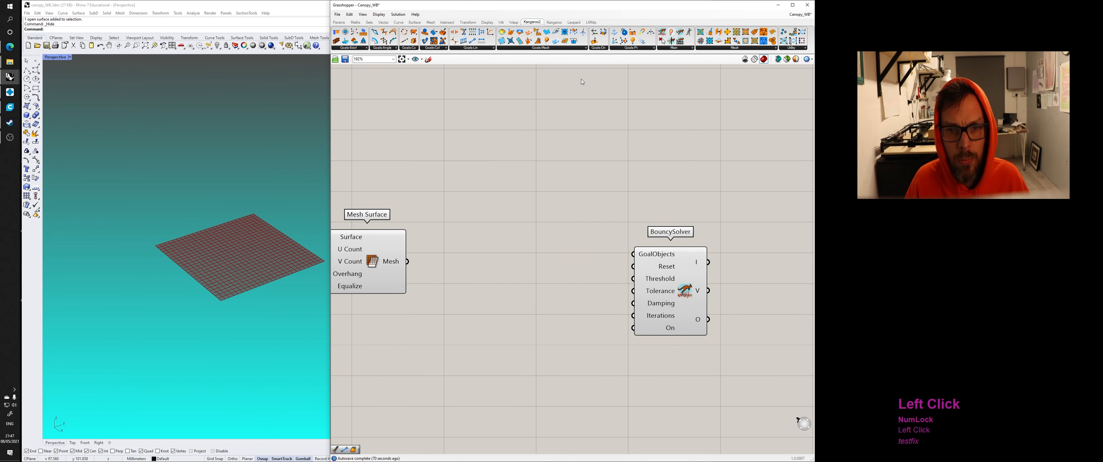
left_click(642, 257)
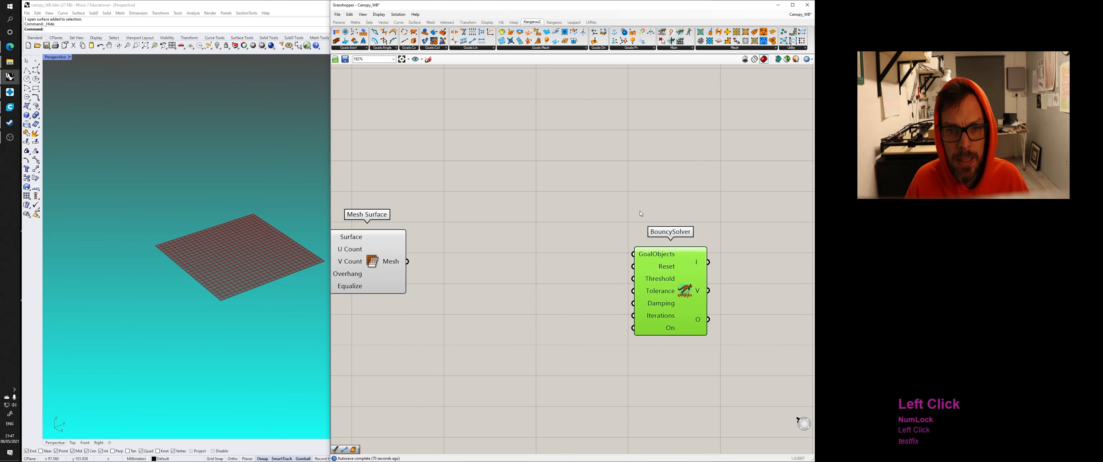
right_click_drag(636, 184, 613, 160)
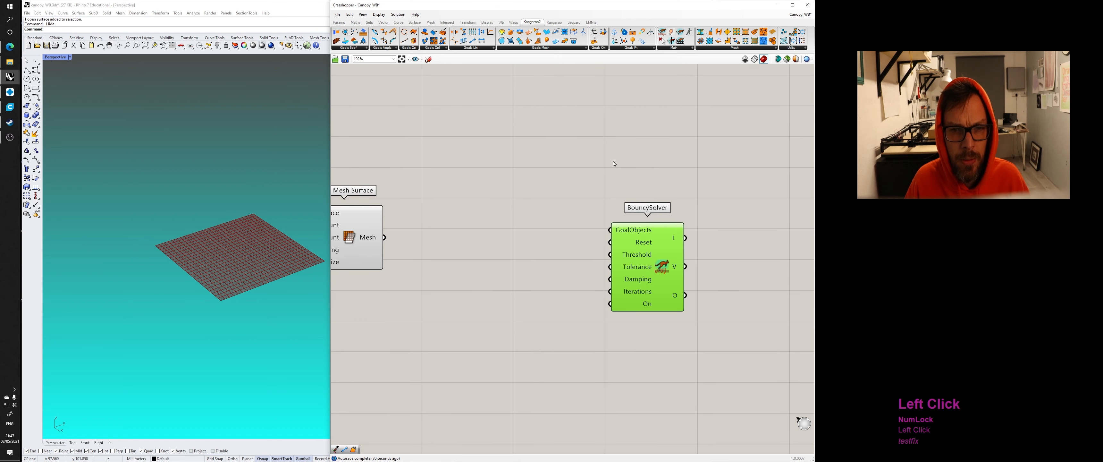
left_click(622, 195)
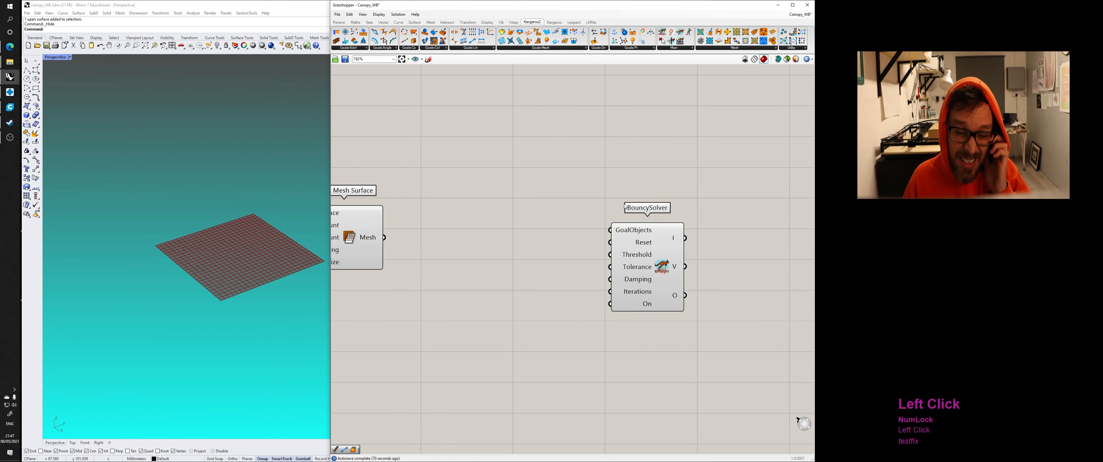
left_click_drag(651, 244, 702, 281)
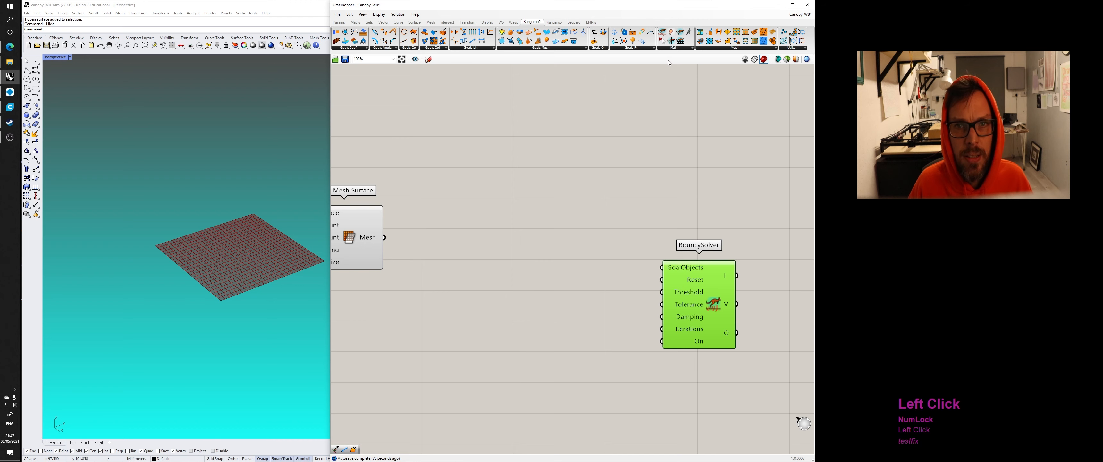
Step: Add an Entwine component to the canvas, above and to the left of the BouncySolver
double_click(575, 123)
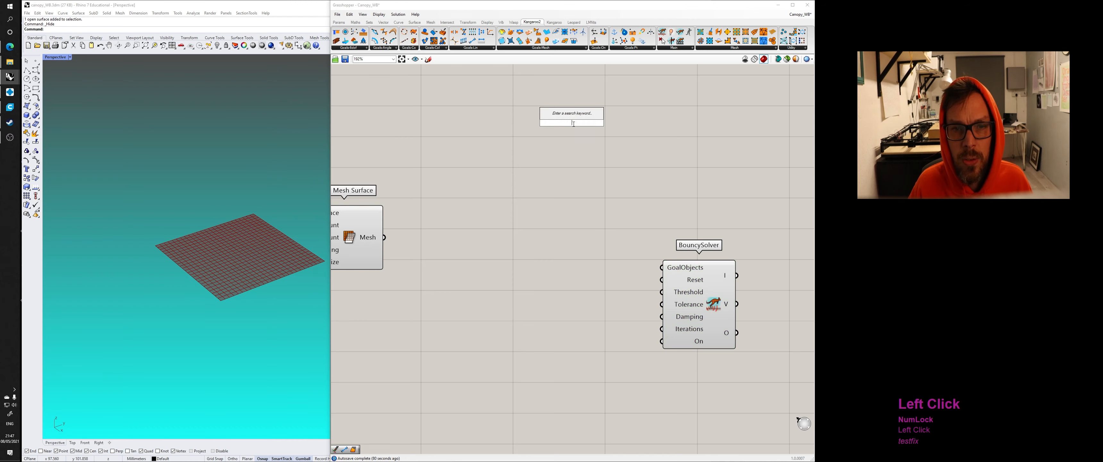
type("ent")
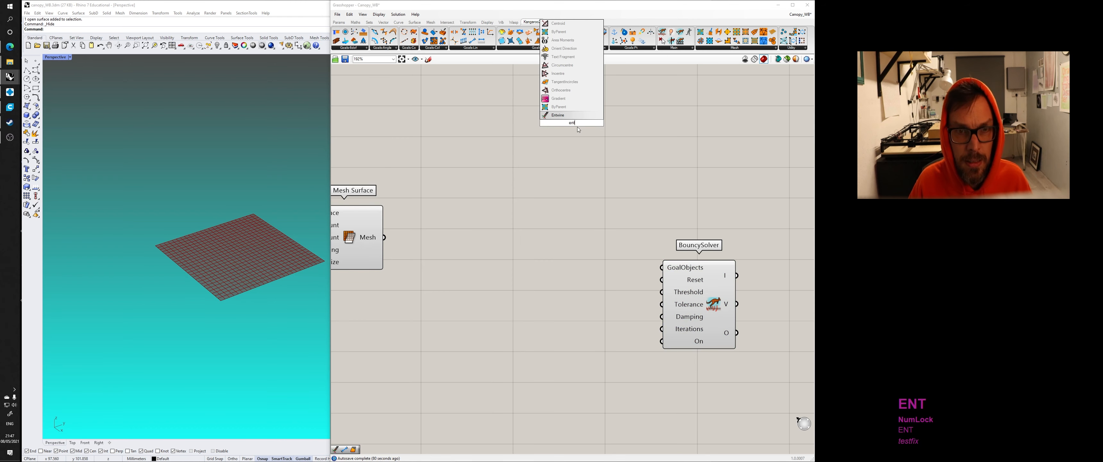
left_click(570, 115)
left_click_drag(598, 149, 607, 179)
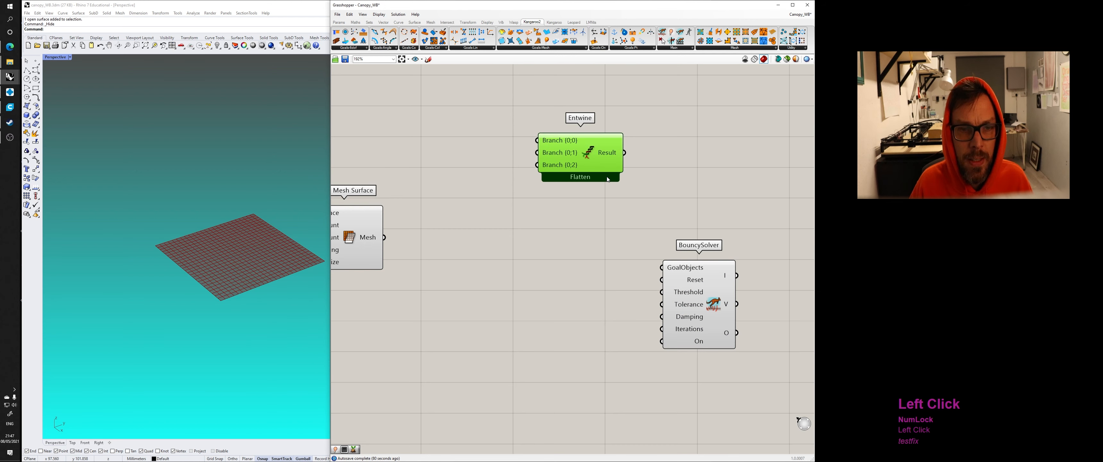
left_click(604, 163, "ctrl+alt")
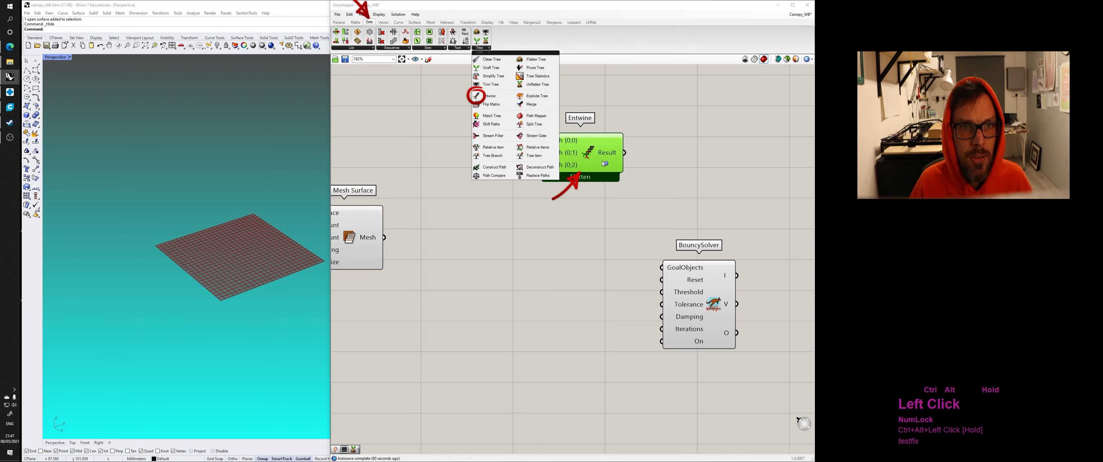
left_click_drag(602, 160, 624, 188)
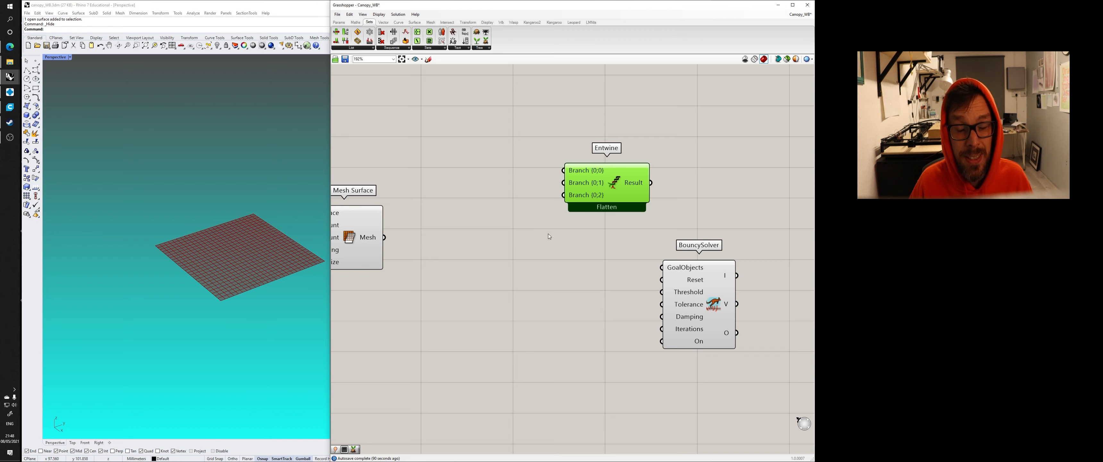
left_click_drag(607, 191, 596, 201)
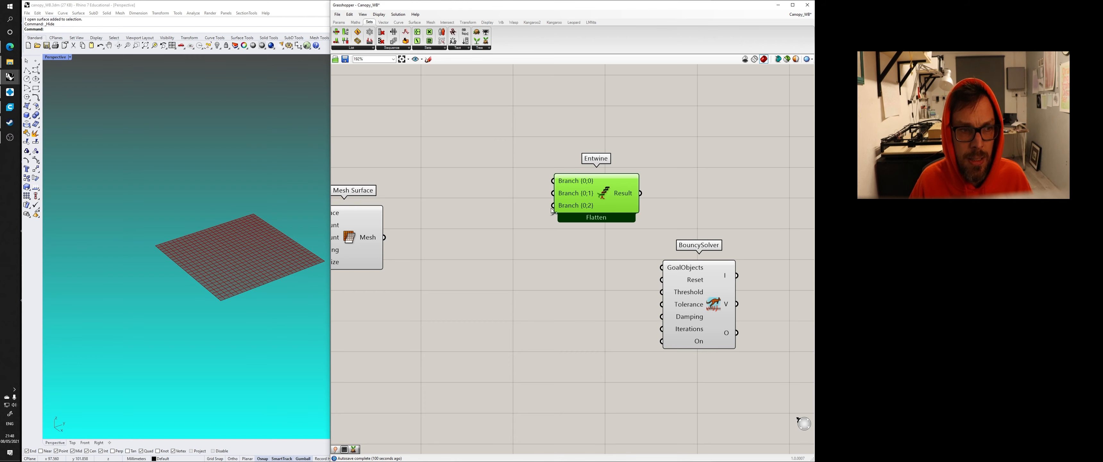
left_click_drag(614, 192, 618, 200)
left_click(585, 174)
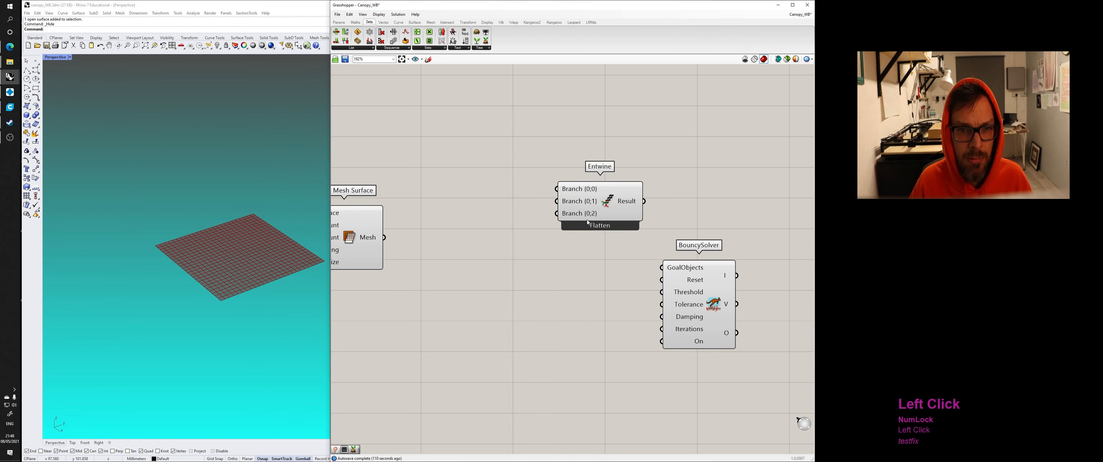
Step: Add three extra branch inputs to the end of the Entwine component, up to {0;5}
scroll(590, 212, "up", 3)
scroll(607, 226, "down", 1)
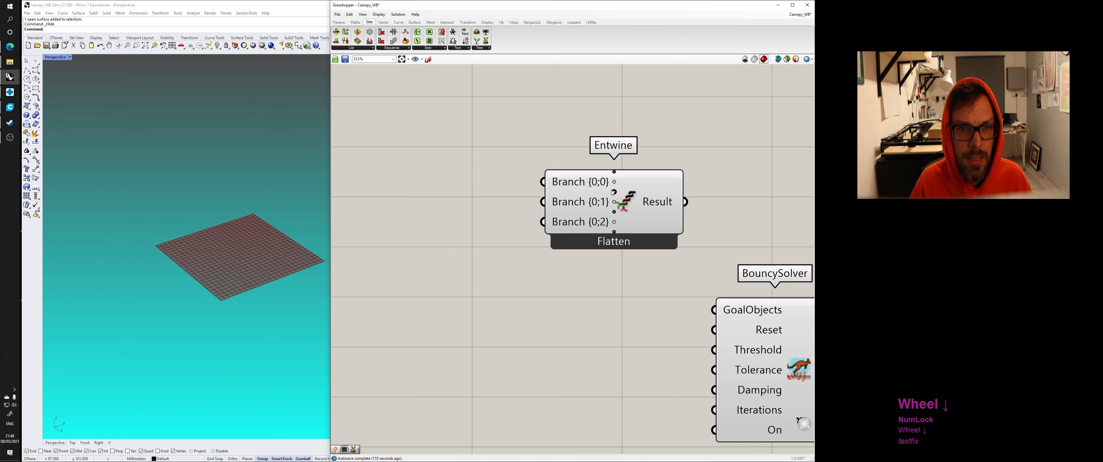
scroll(617, 195, "up", 1)
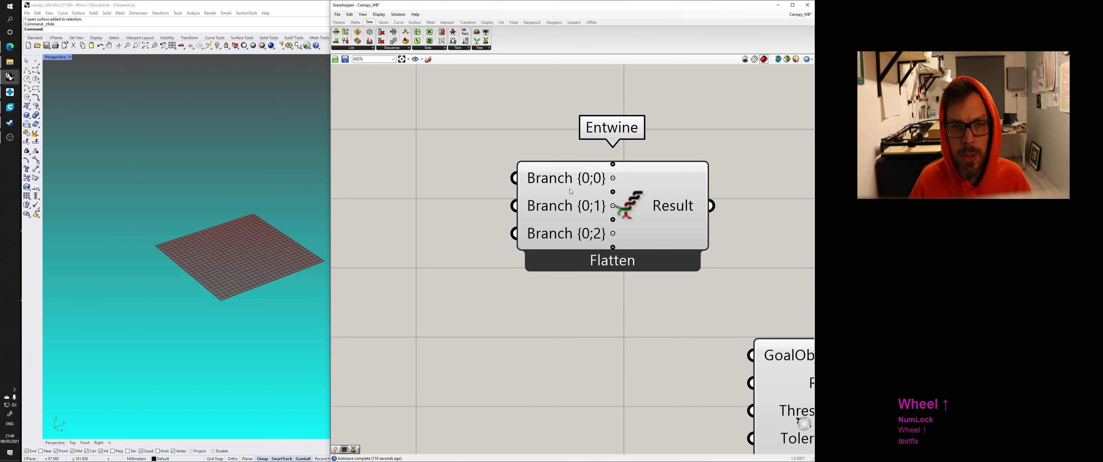
scroll(587, 180, "up", 2)
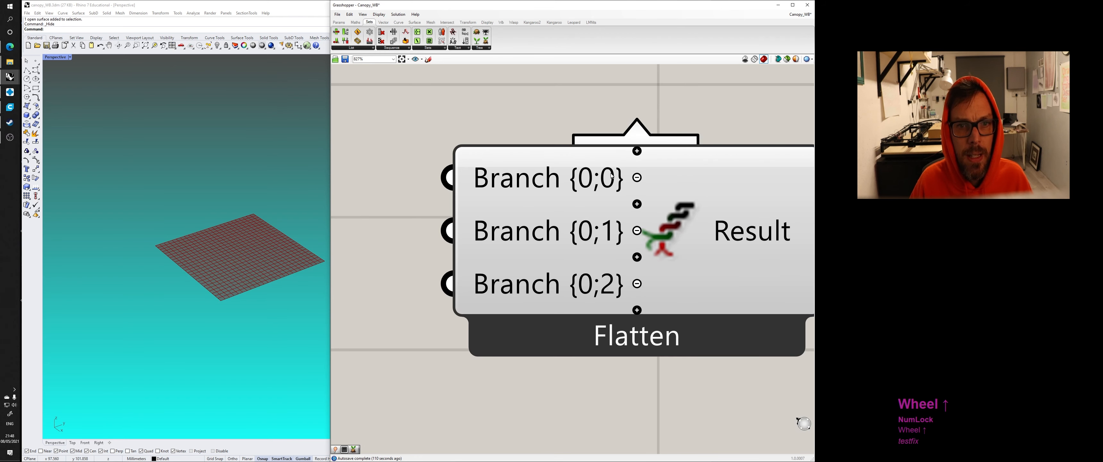
scroll(644, 264, "down", 2)
scroll(642, 259, "up", 2)
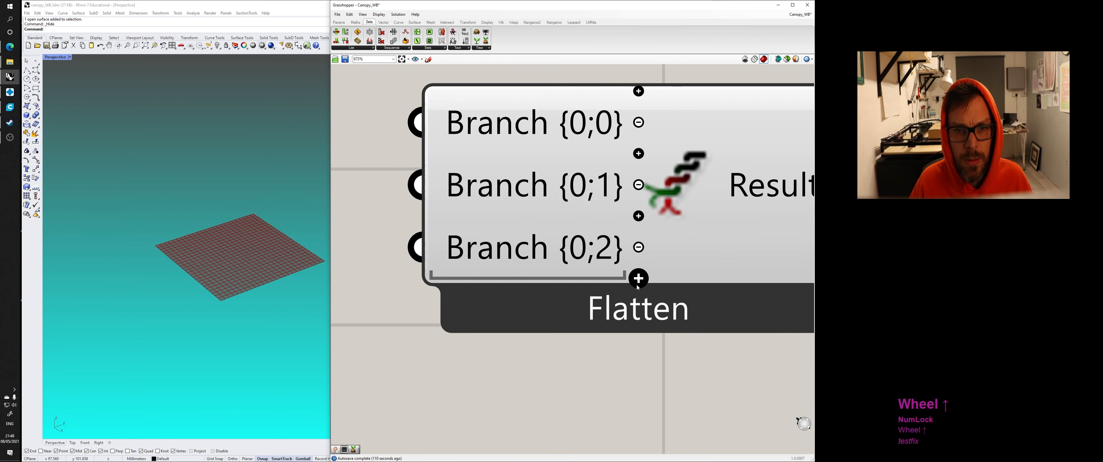
scroll(595, 225, "down", 2)
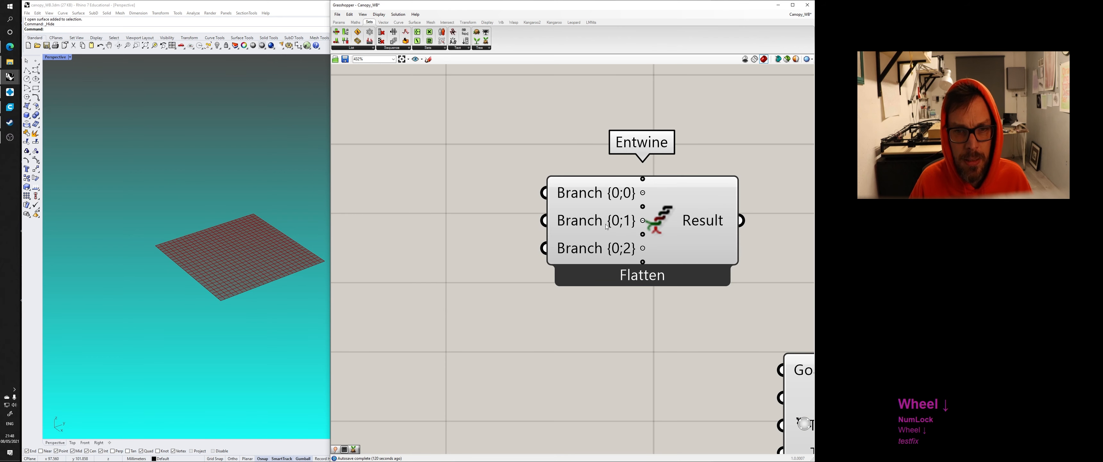
scroll(656, 249, "up", 2)
left_click(626, 275)
left_click(629, 319)
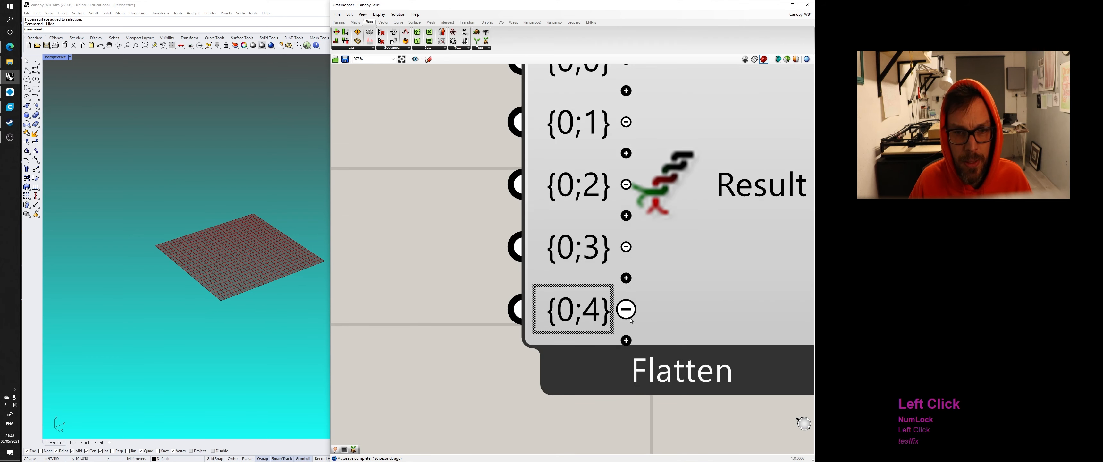
left_click(626, 341)
Step: Remove the three extra branches from Entwine, keeping only inputs {0;0} to {0;2}
scroll(632, 334, "down", 2)
scroll(633, 342, "up", 2)
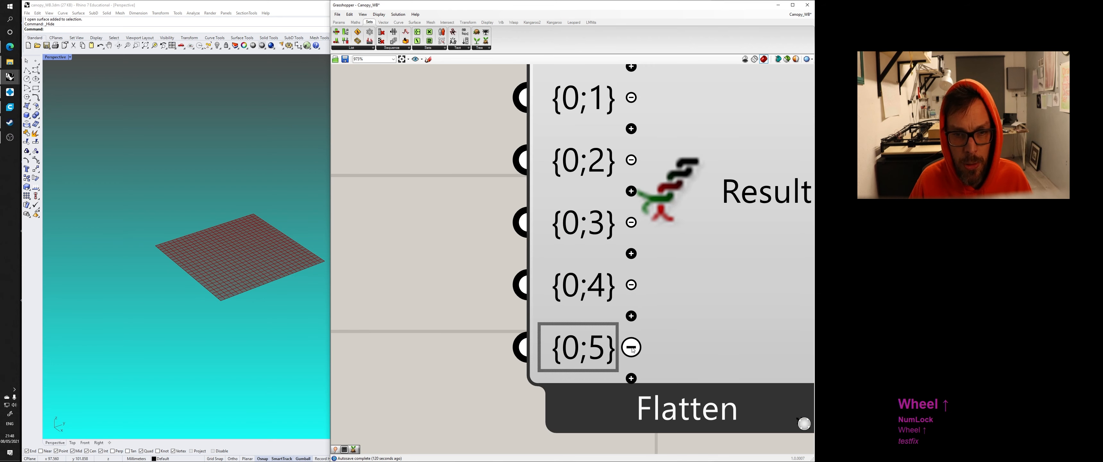
left_click(632, 347)
left_click(630, 313)
left_click(630, 283)
scroll(599, 240, "down", 2)
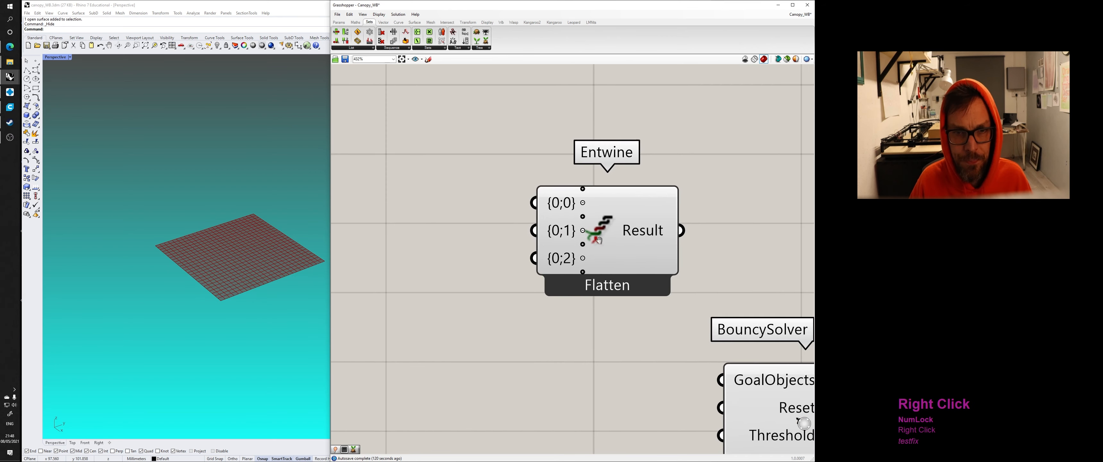
Step: Connect Entwine's Result output to the GoalObjects input of the BouncySolver
scroll(599, 240, "down", 2)
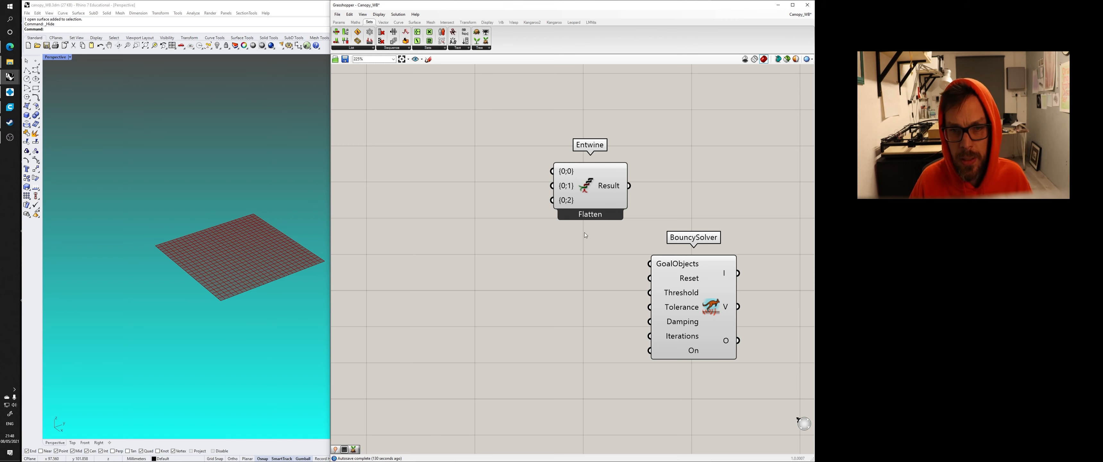
scroll(473, 224, "down", 3)
right_click_drag(473, 224, 596, 219)
right_click_drag(737, 205, 695, 212)
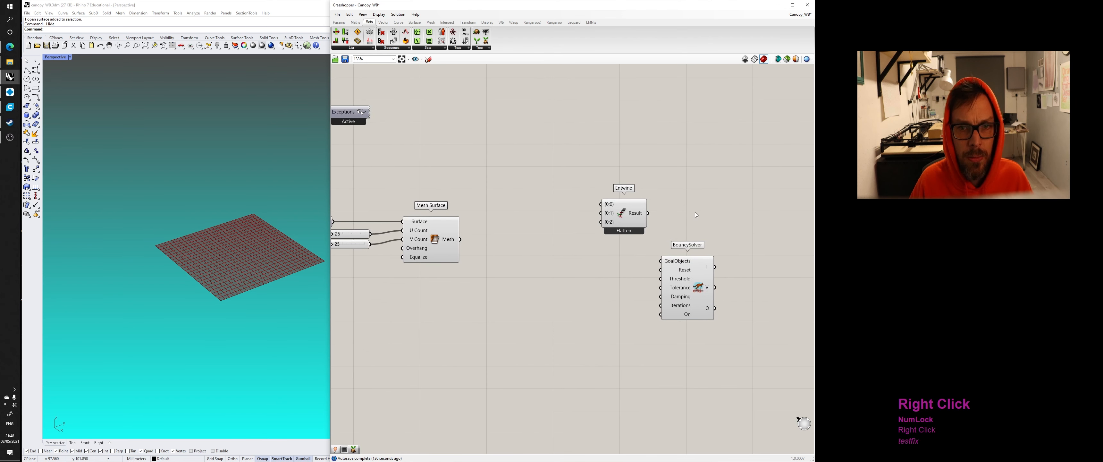
left_click_drag(649, 213, 661, 261)
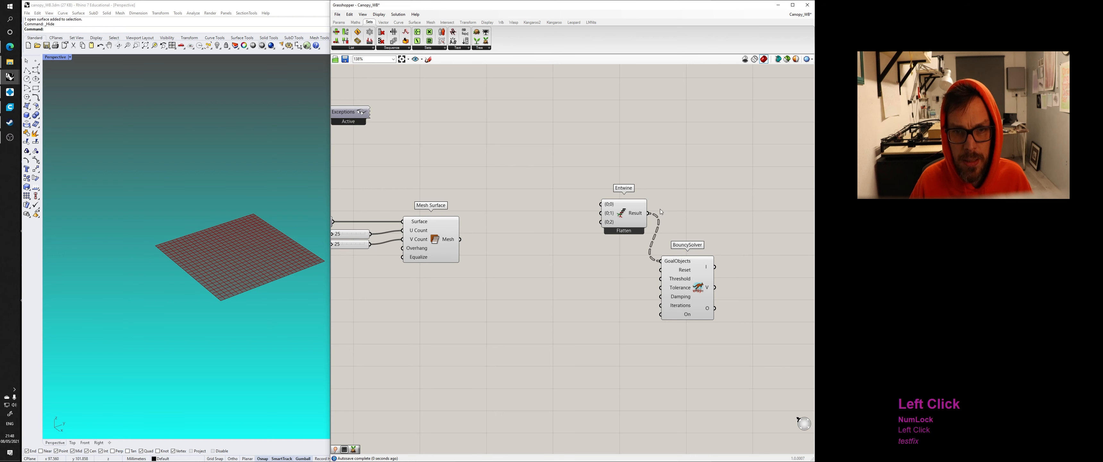
left_click(635, 222)
right_click_drag(697, 215, 687, 194)
left_click(689, 186)
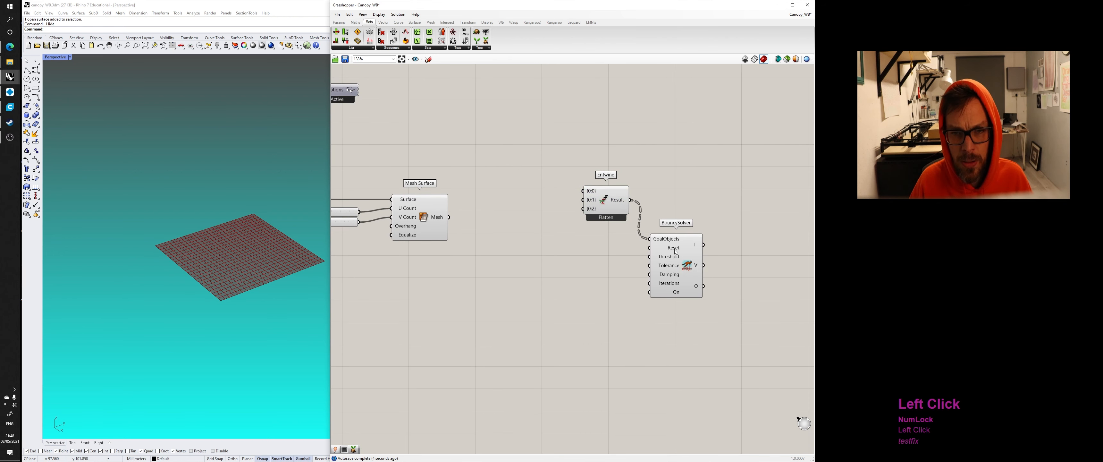
Step: Add a Button below Entwine and connect it to the BouncySolver's Reset input
scroll(671, 251, "down", 3)
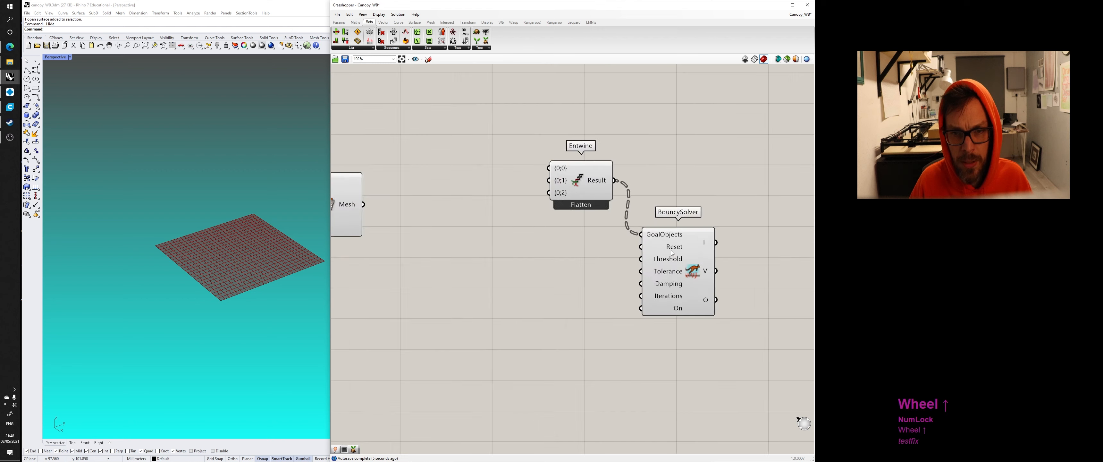
double_click(556, 252)
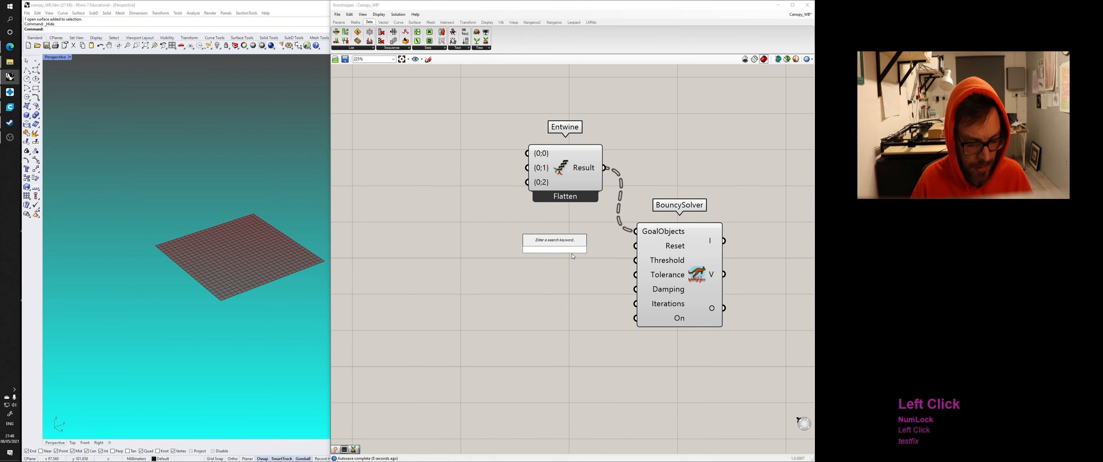
type("button")
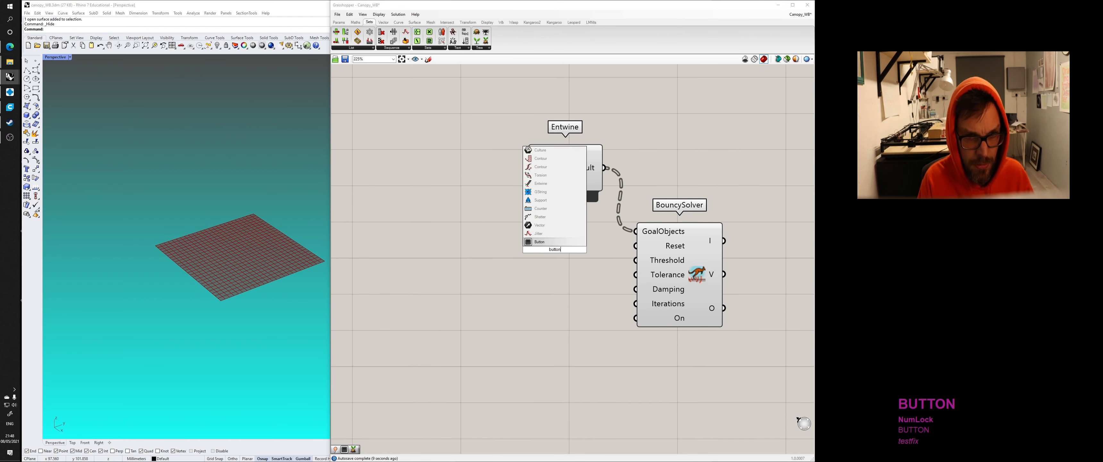
left_click(567, 251)
left_click(569, 252, "ctrl+alt")
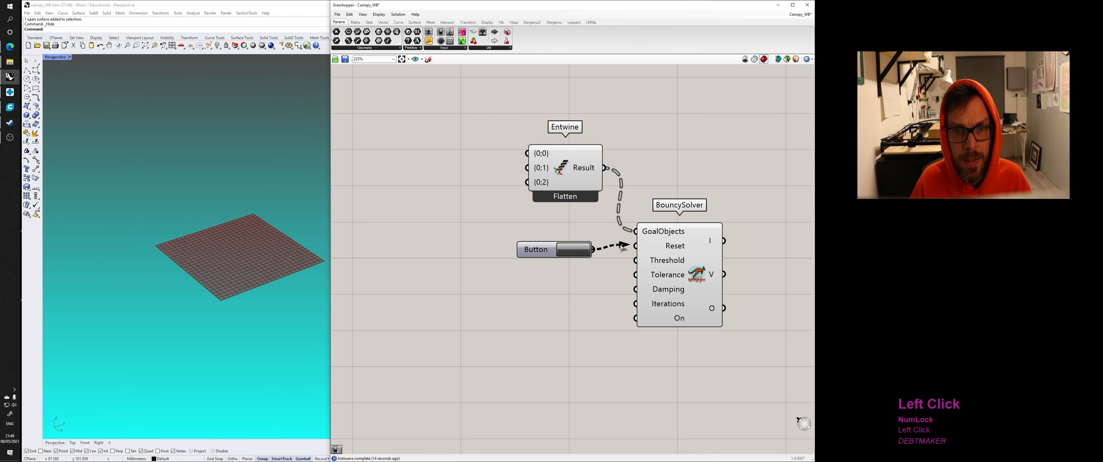
left_click_drag(594, 249, 636, 245)
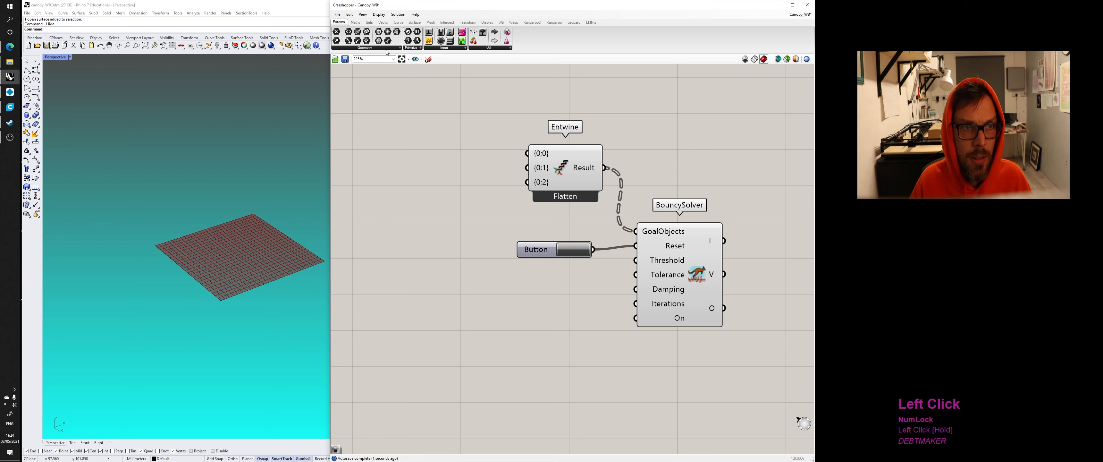
Step: Add a Boolean Toggle connected to the BouncySolver's On input, switch it to True and back to False
left_click(428, 48)
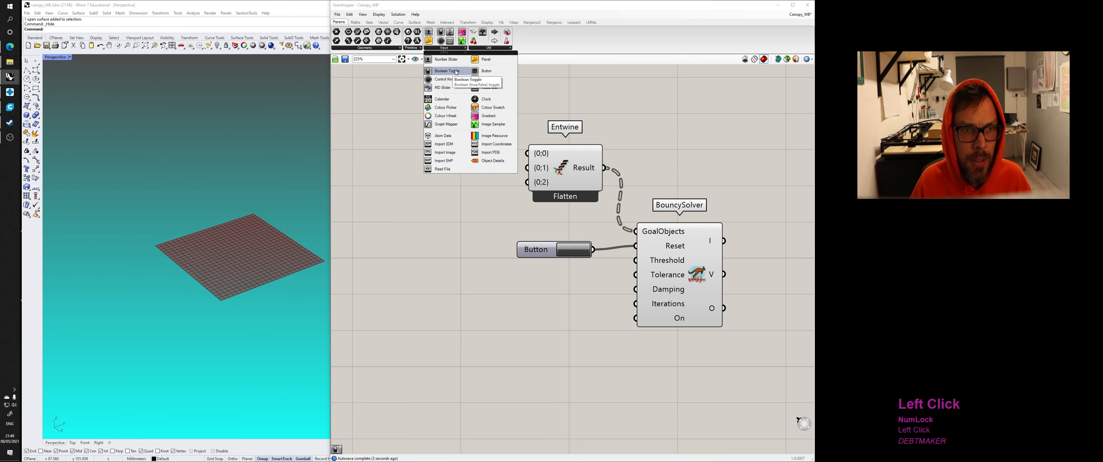
left_click(450, 73)
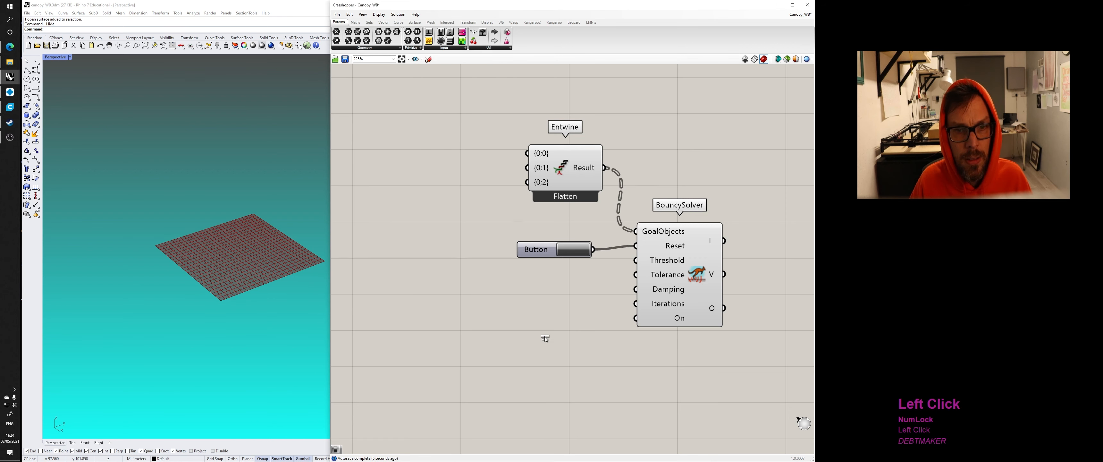
left_click(555, 321)
left_click_drag(608, 319, 636, 317)
double_click(598, 319)
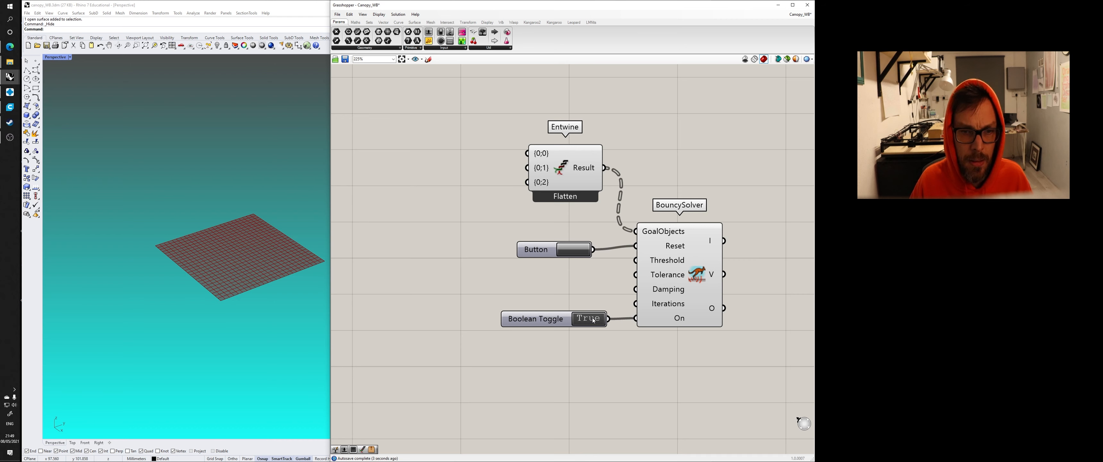
double_click(601, 326)
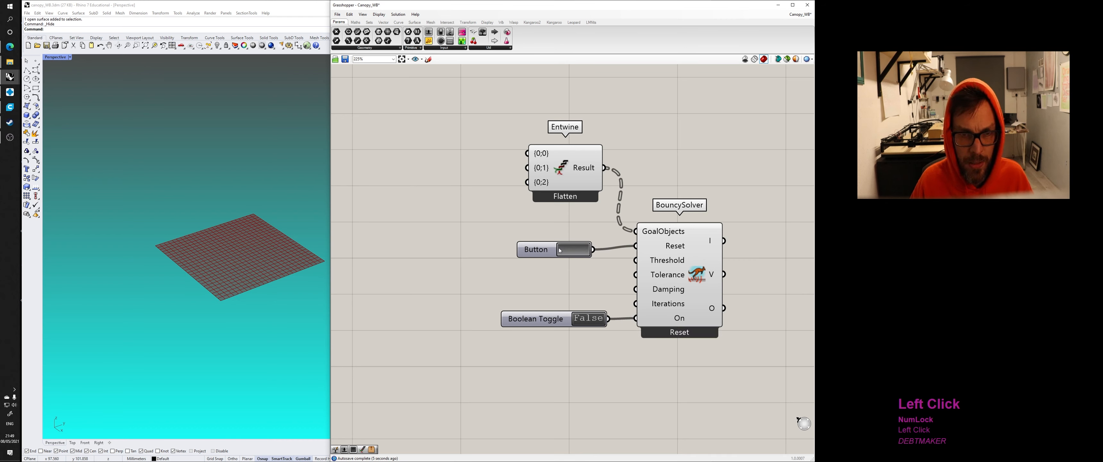
Step: Move the Button closer to the BouncySolver so it lines up with the Reset input
left_click_drag(535, 249, 551, 245)
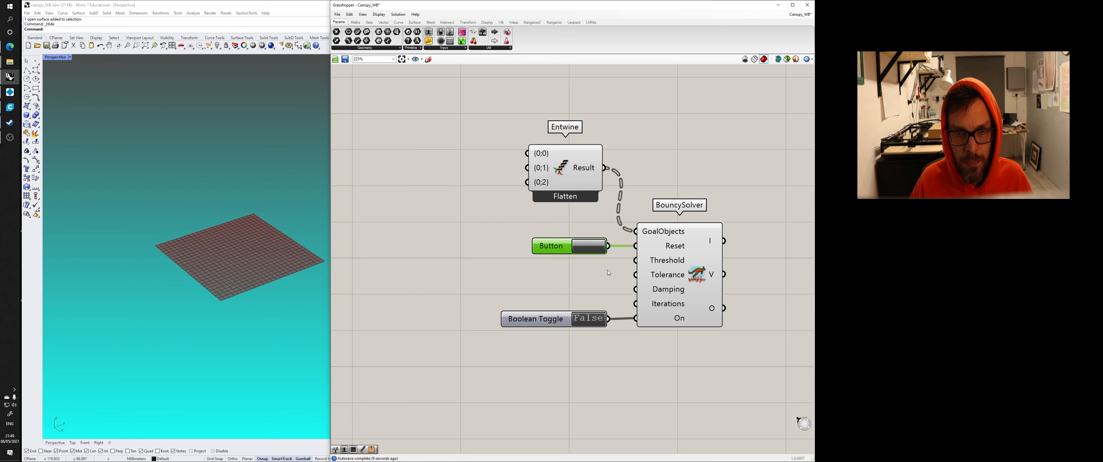
left_click(586, 314)
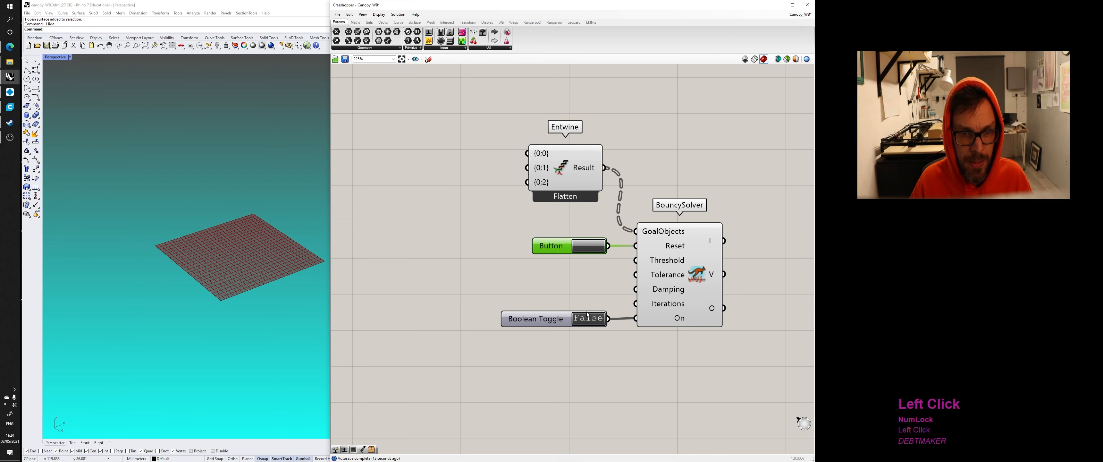
left_click(590, 315)
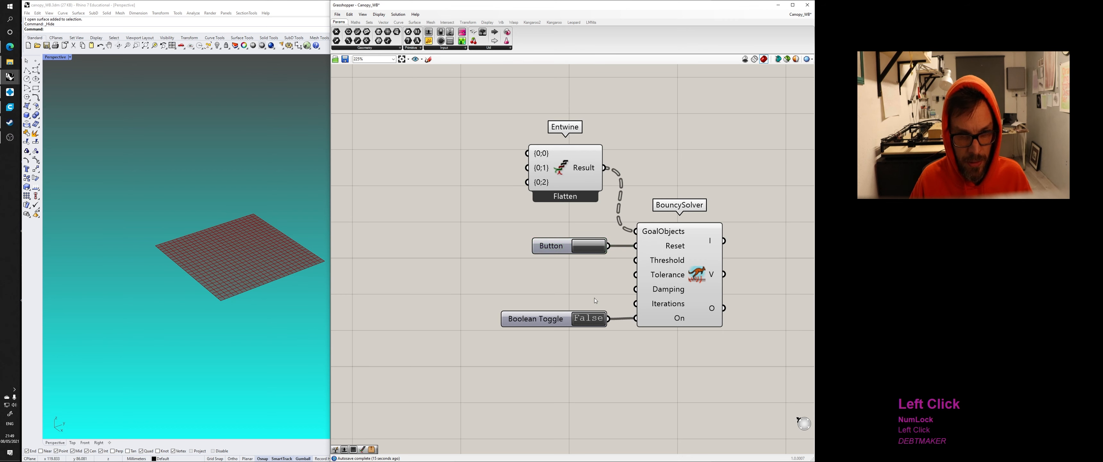
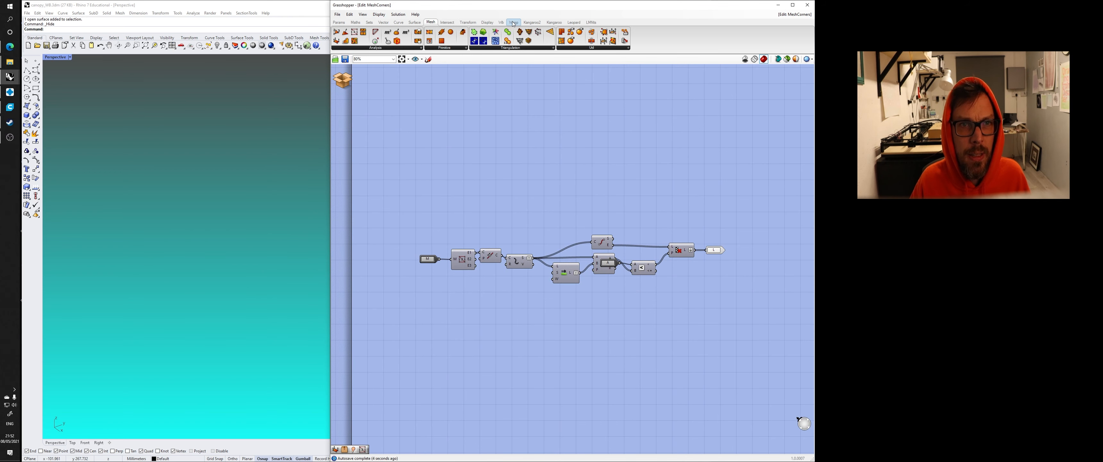
left_click(501, 22)
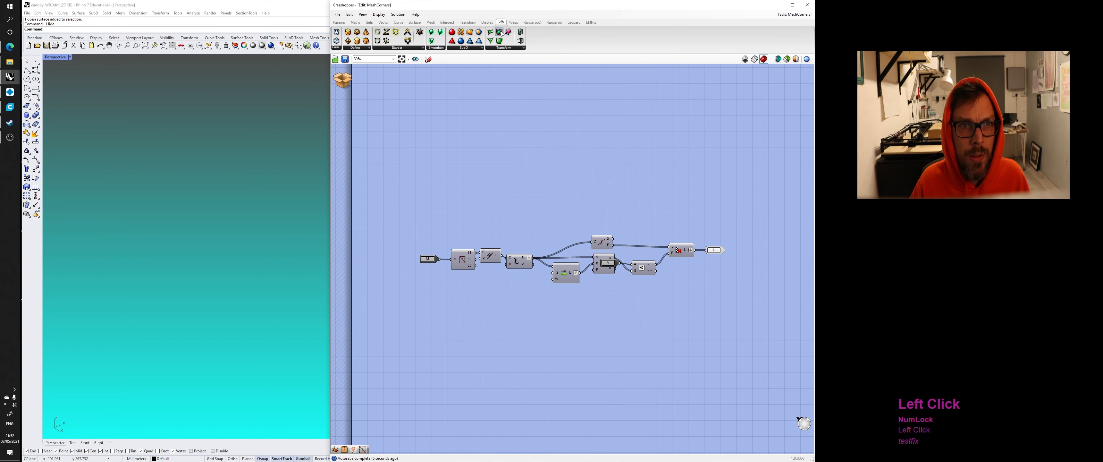
left_click(532, 22)
left_click(798, 48)
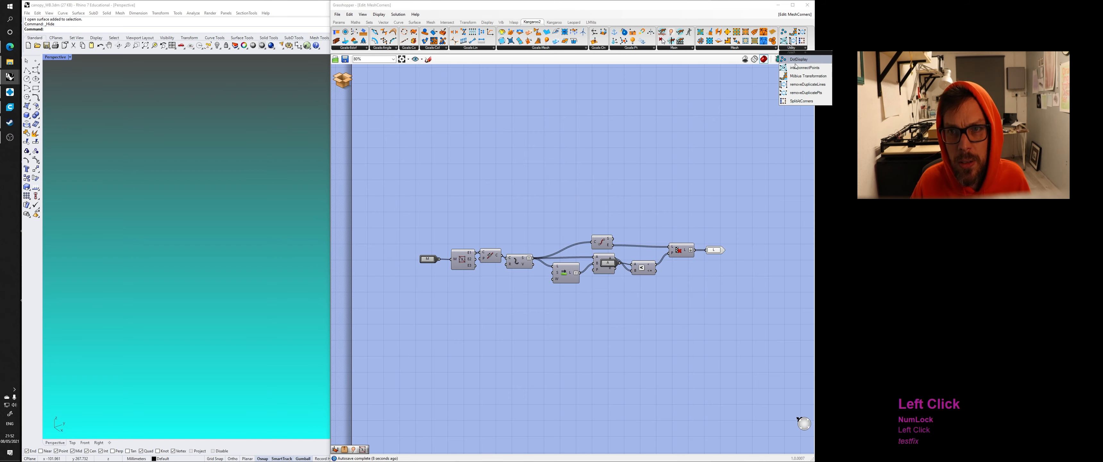
mouse_move(719, 50)
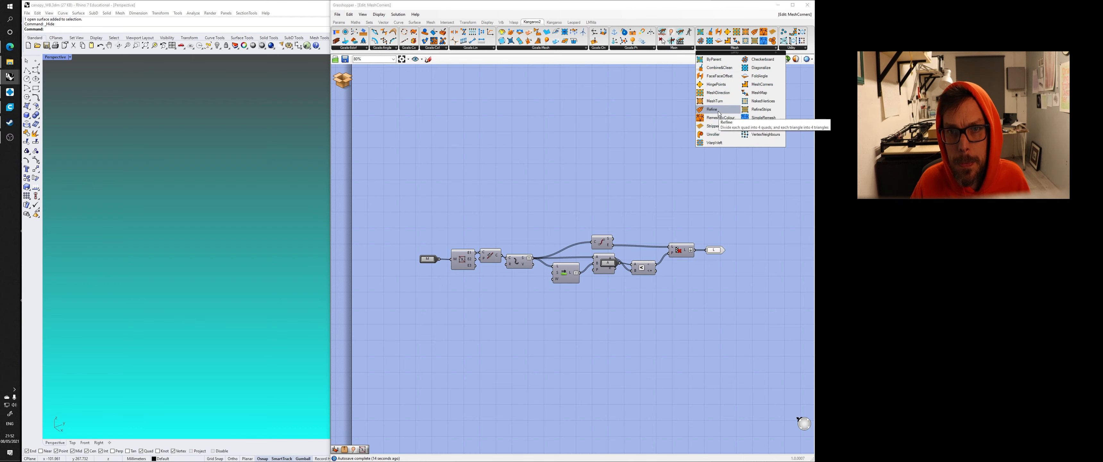
left_click(761, 85)
left_click(600, 179)
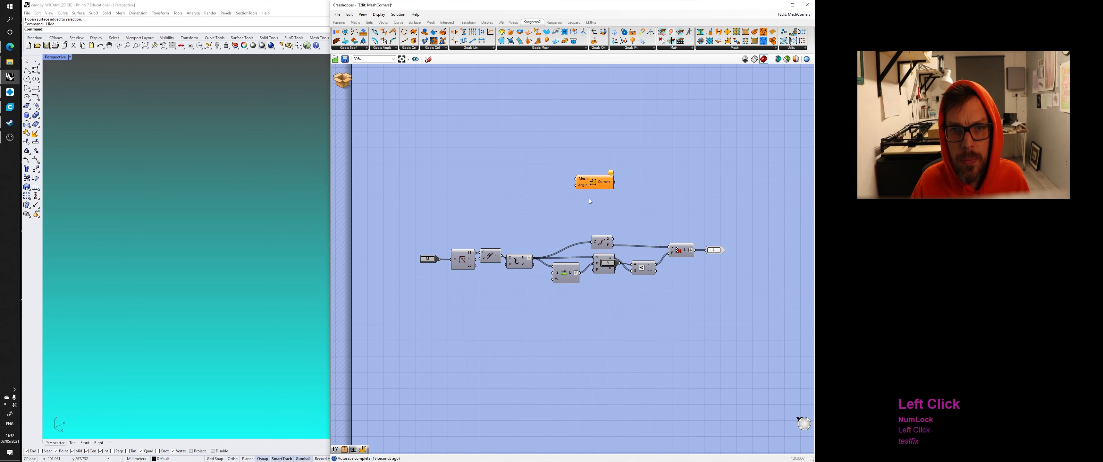
scroll(588, 202, "up", 4)
left_click(600, 169)
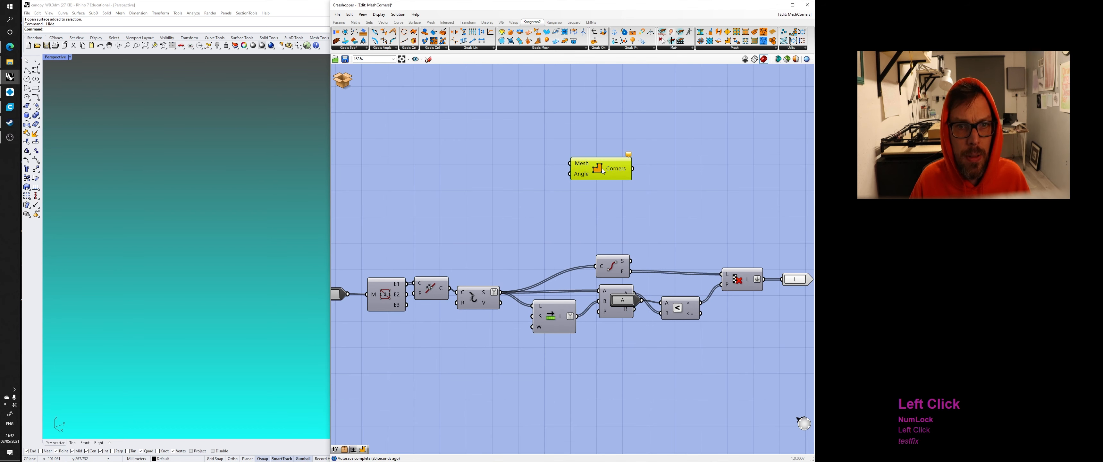
key("Delete")
Step: Close the MeshCorners cluster and discard its changes to return to the main canopy definition
left_click(346, 80)
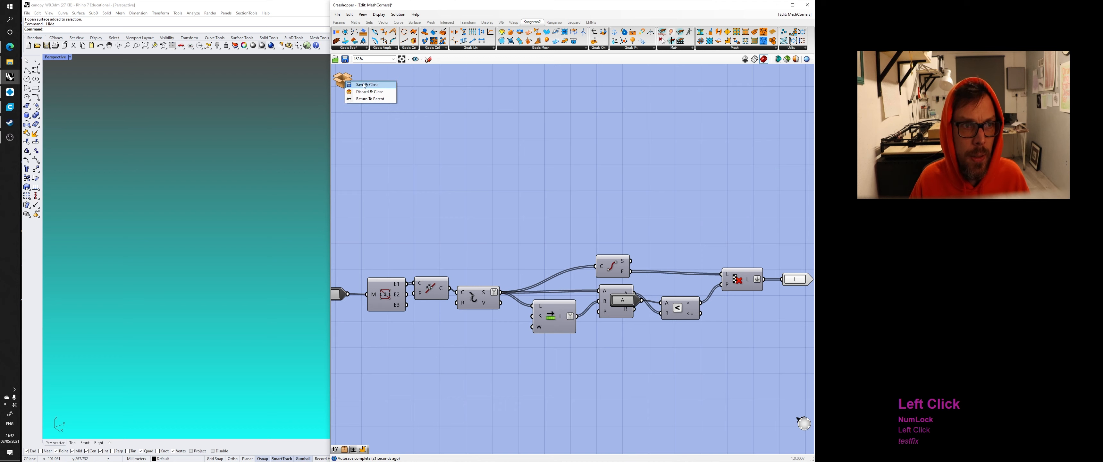
left_click(385, 92)
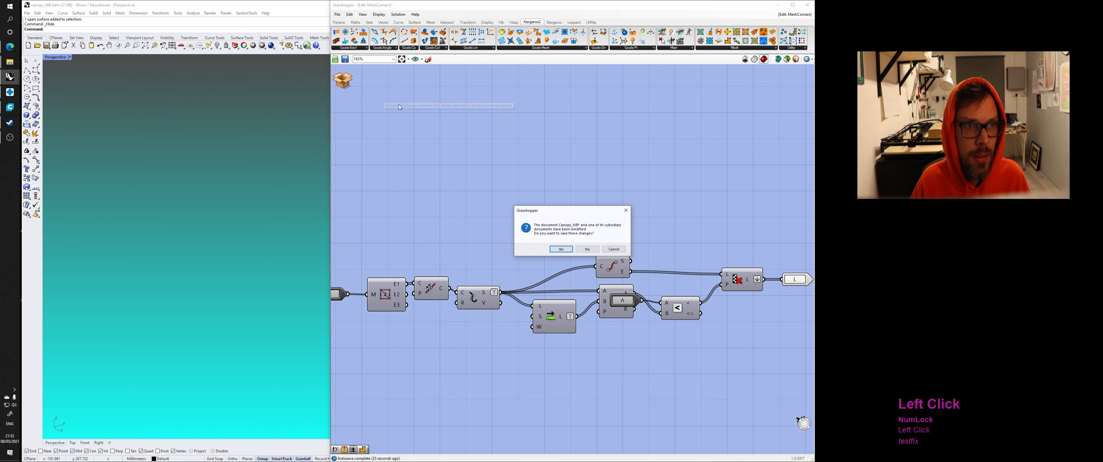
left_click(587, 248)
Step: Place Kangaroo2's MeshCorners component near the Mesh Surface and delete the old MeshCorners cluster
right_click_drag(582, 250, 595, 260)
scroll(592, 219, "up", 2)
left_click(673, 108)
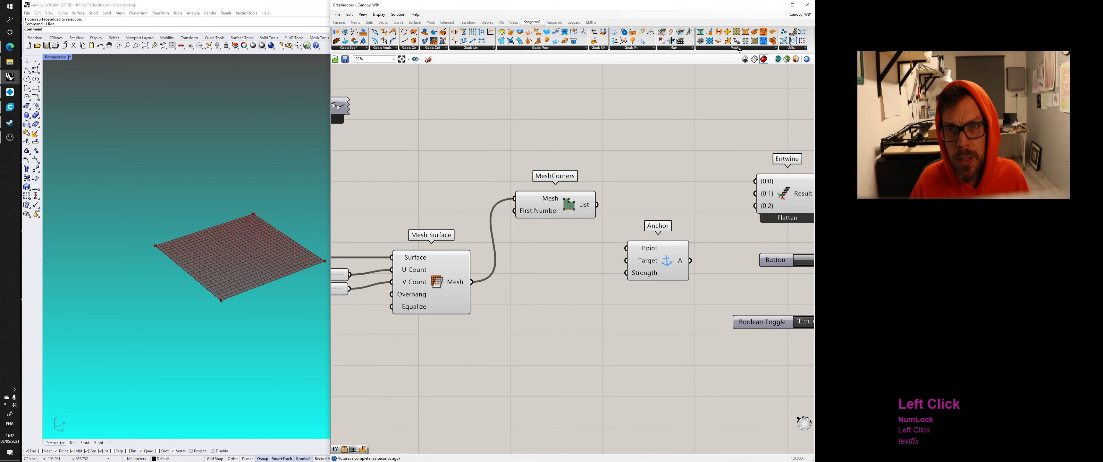
left_click(739, 49)
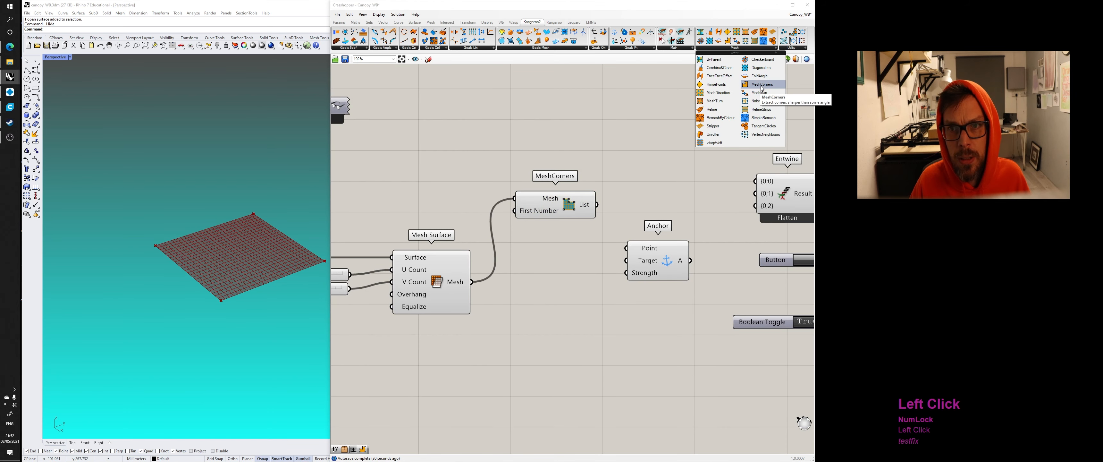
left_click_drag(751, 101, 553, 134)
right_click_drag(597, 138, 615, 154)
left_click(583, 160)
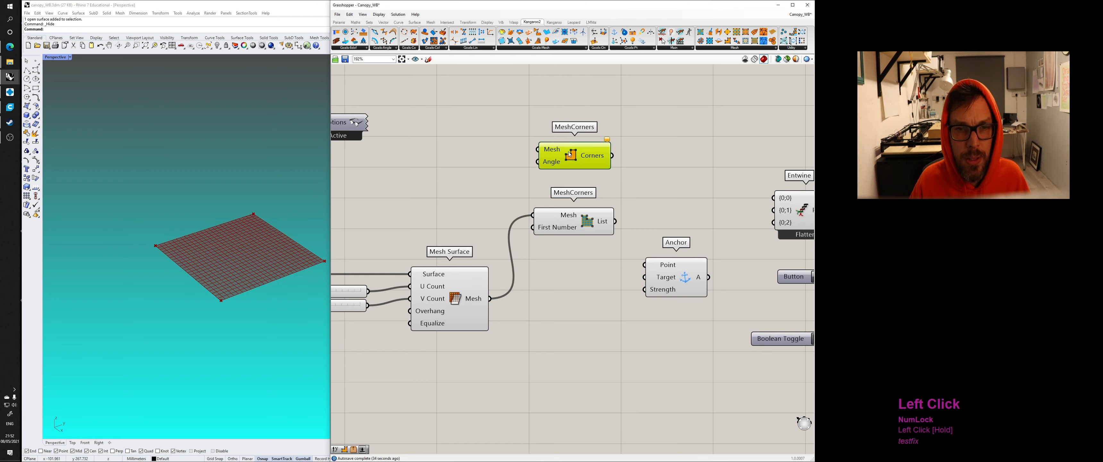
left_click(574, 224)
key("Delete")
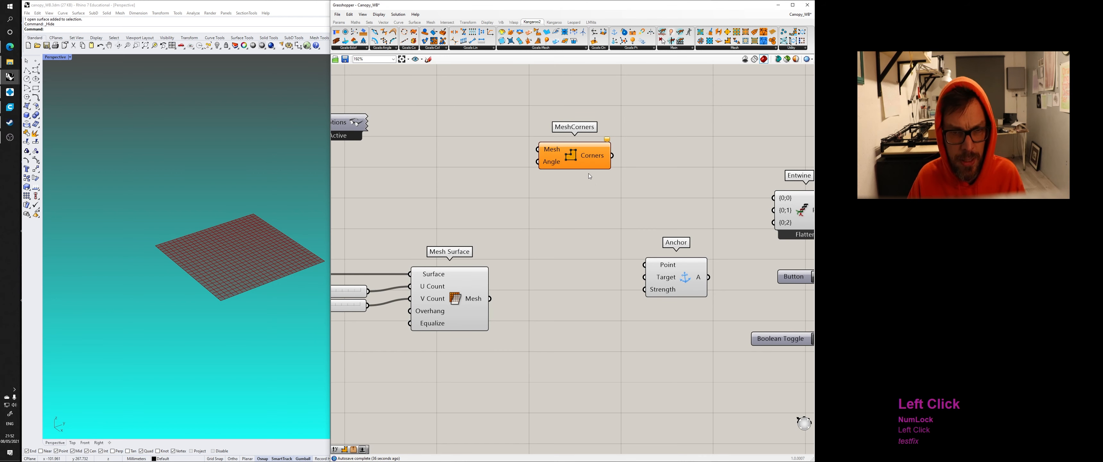
Step: Connect Mesh Surface's Mesh output to the new MeshCorners component, and its Corners output to Anchor's Point input
left_click_drag(574, 156, 579, 192)
left_click_drag(489, 298, 542, 186)
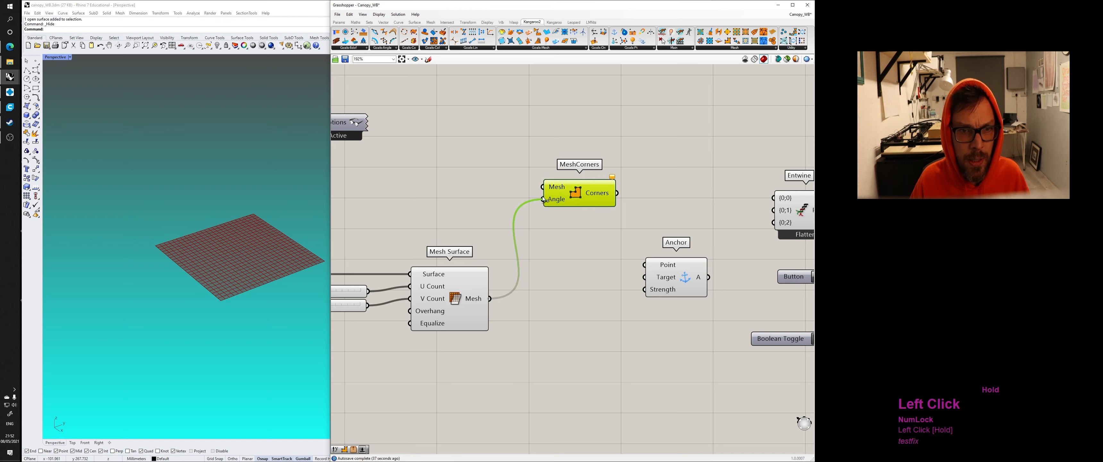
left_click(589, 226)
right_click_drag(589, 226, 556, 211)
left_click_drag(584, 178, 633, 260)
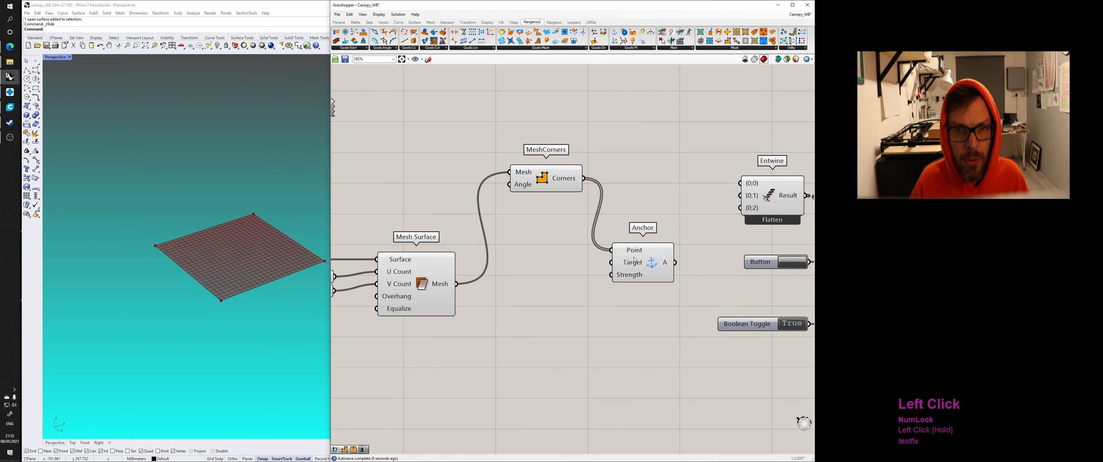
left_click(633, 260)
Step: Connect Anchor's output to Entwine's {0;1} input and line up Anchor and MeshCorners with Entwine
right_click_drag(697, 227, 679, 219)
left_click_drag(654, 239, 730, 188)
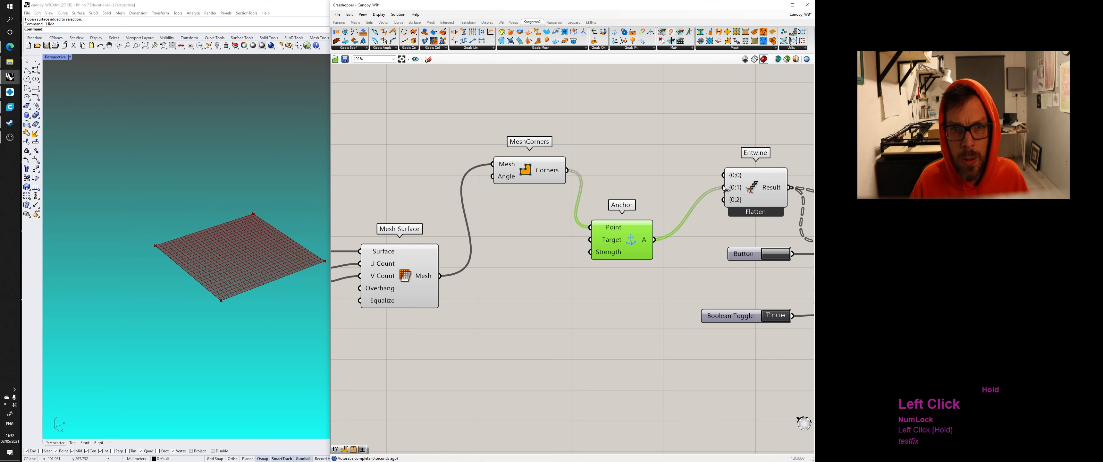
left_click(639, 178)
scroll(629, 202, "up", 2)
left_click_drag(625, 255, 645, 176)
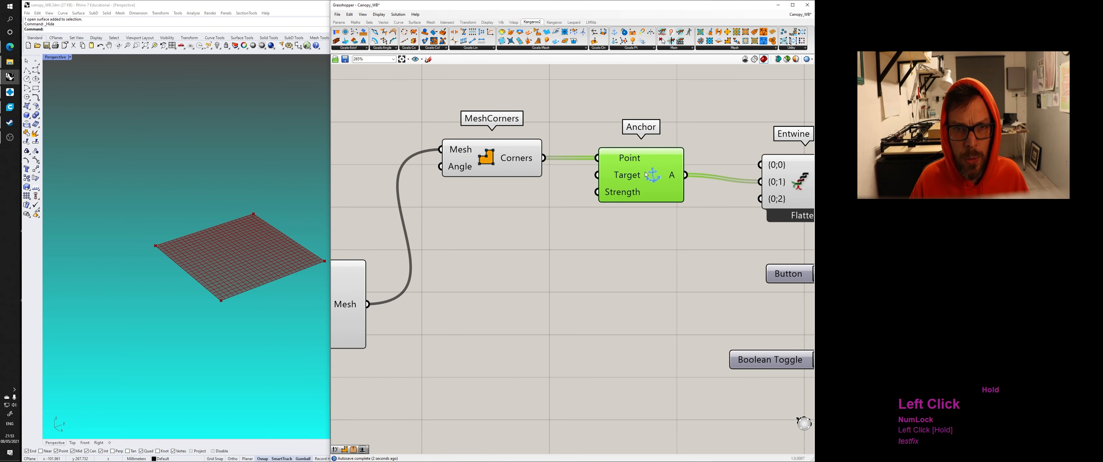
left_click_drag(665, 222, 500, 161)
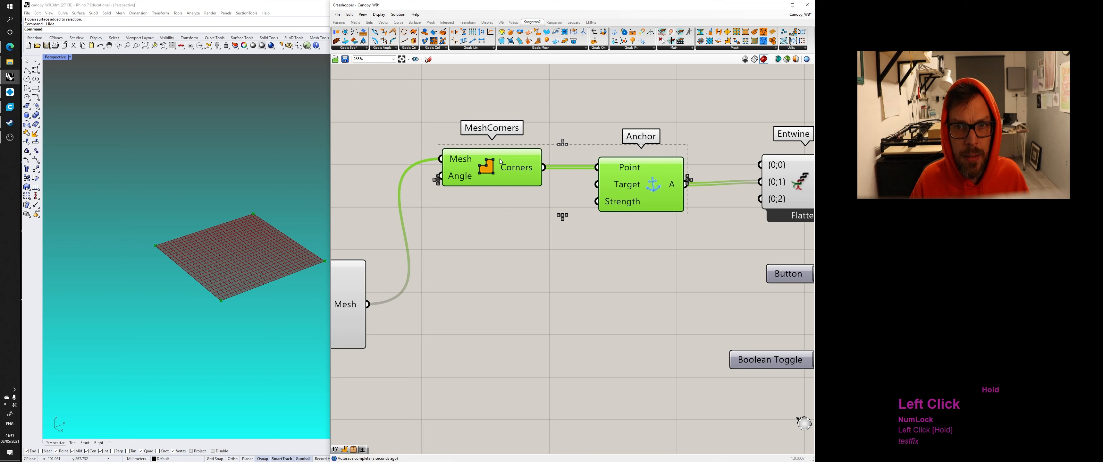
left_click(566, 97)
right_click_drag(581, 94, 585, 179)
scroll(565, 140, "down", 2)
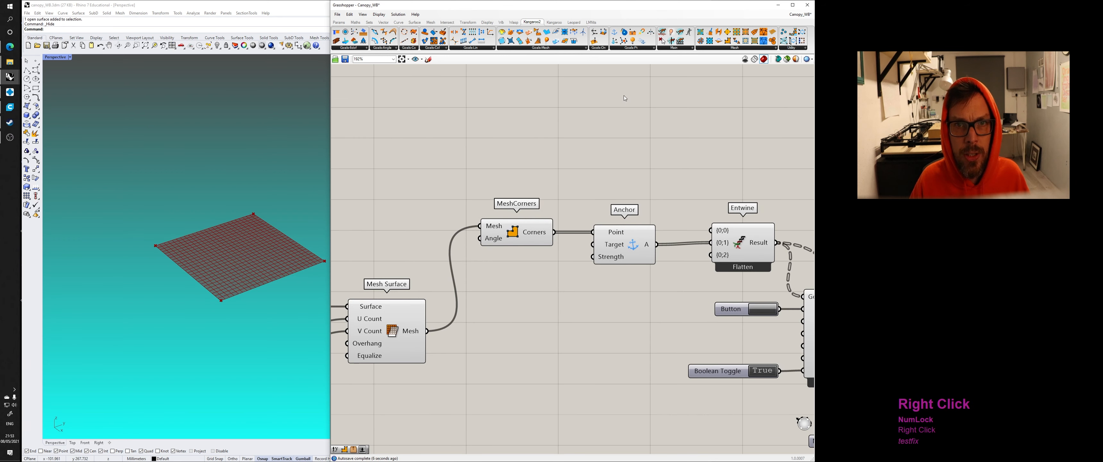
Step: Add a Show goal above Anchor, feed it the Mesh Surface's mesh, and connect its output to Entwine's {0;0} input
left_click(674, 48)
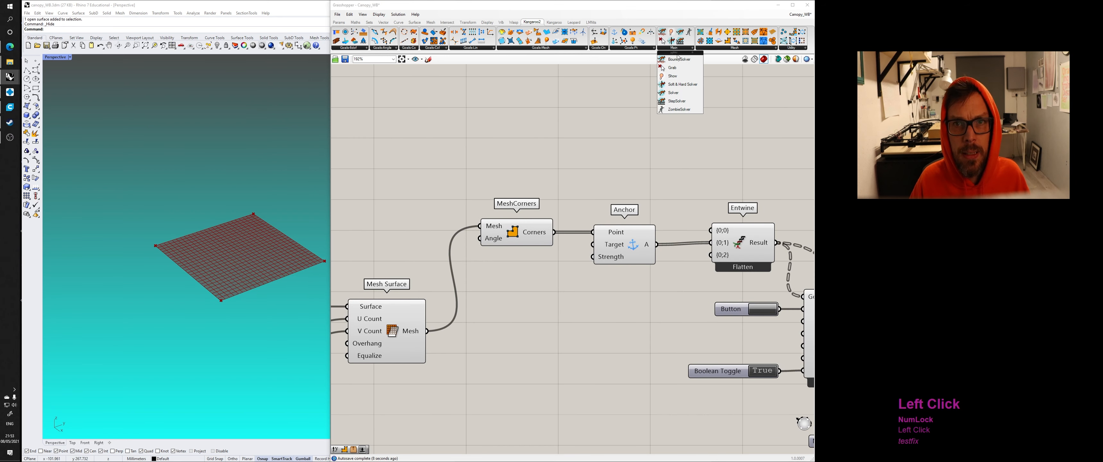
left_click(669, 76)
left_click(629, 139)
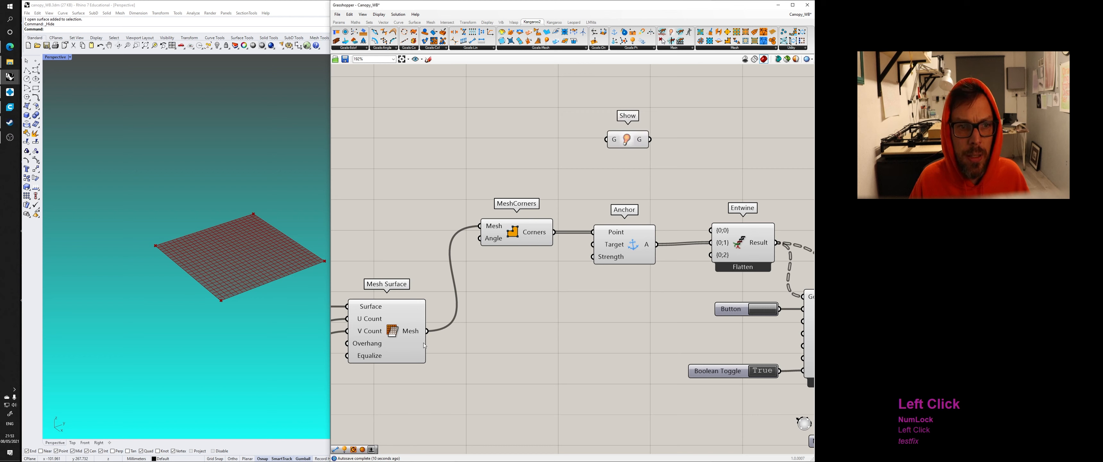
left_click_drag(427, 331, 711, 230)
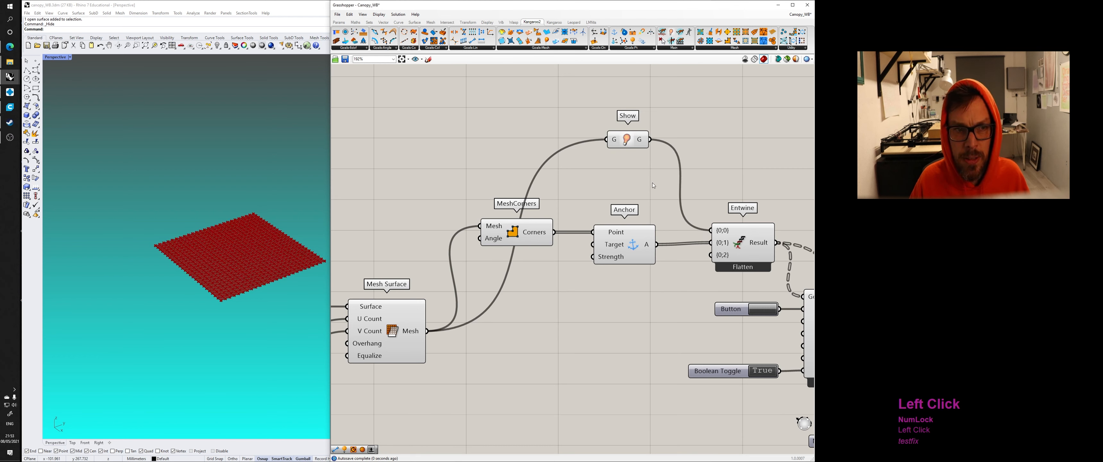
left_click_drag(614, 148, 609, 167)
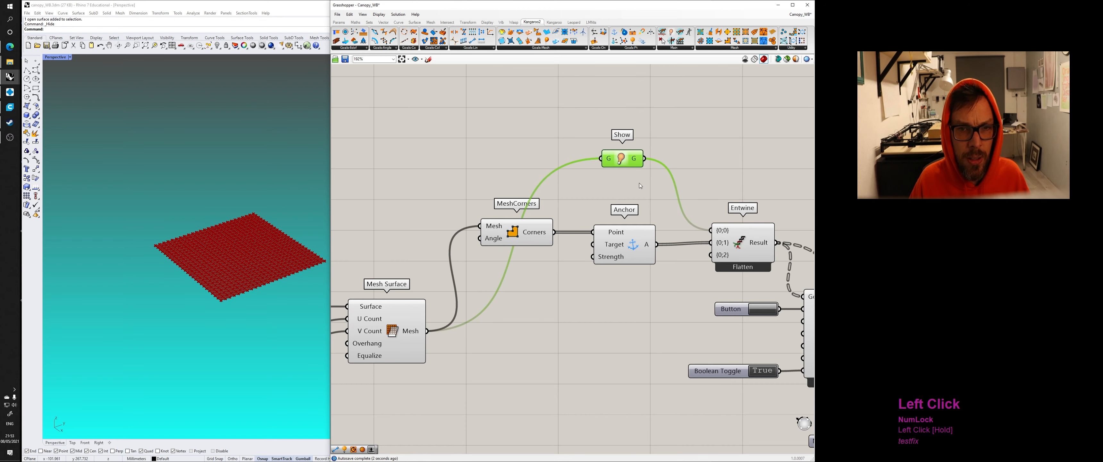
right_click_drag(615, 171, 597, 165)
scroll(638, 322, "down", 2)
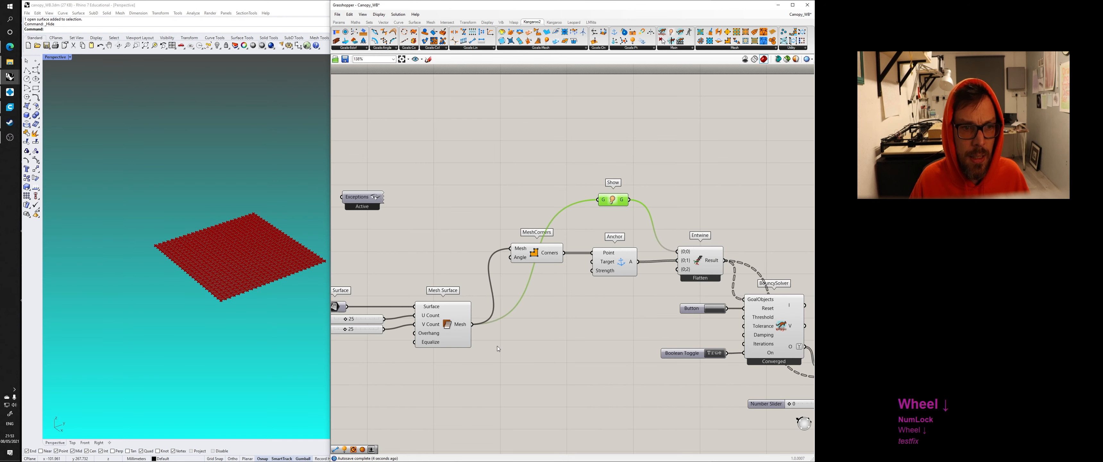
Step: Turn off the preview of the Mesh Surface and MeshCorners components
left_click(430, 313)
right_click(445, 324)
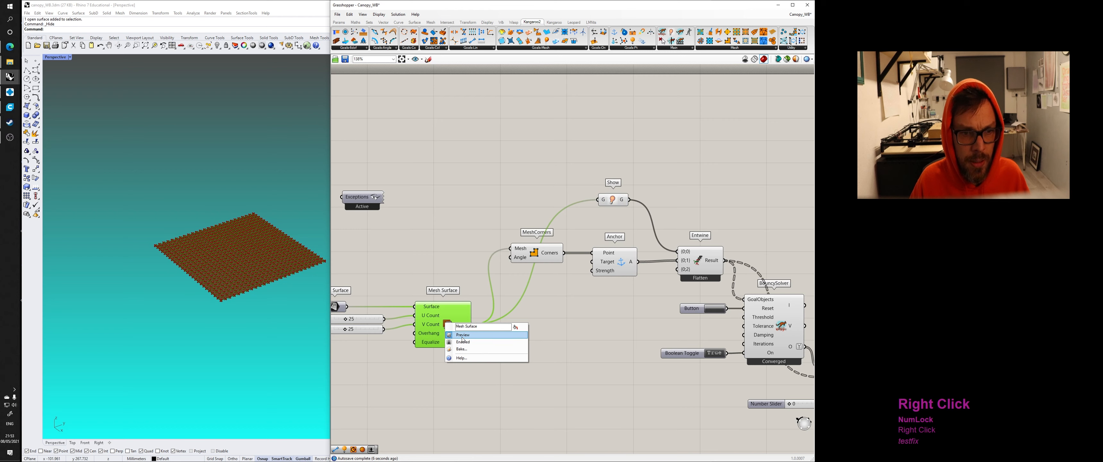
left_click(455, 266)
left_click(526, 254)
right_click(539, 254)
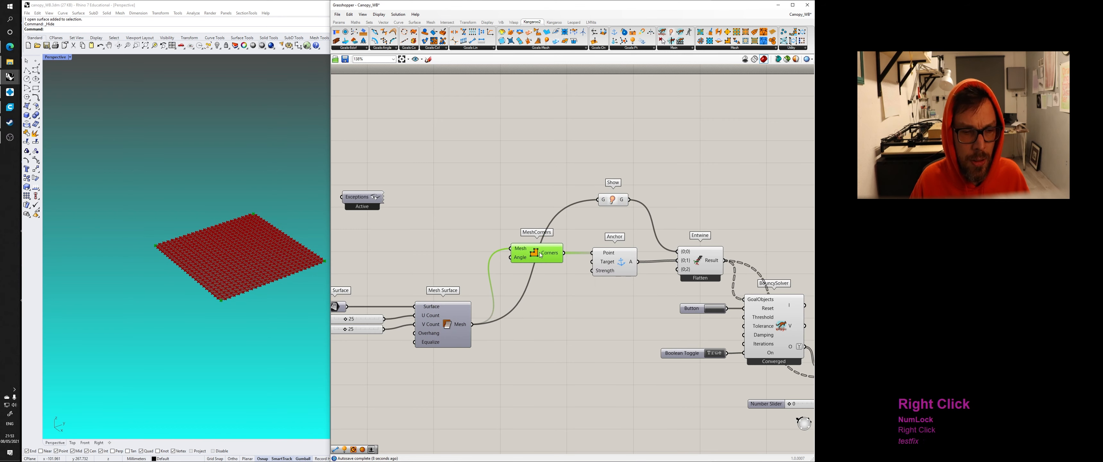
left_click(602, 239)
left_click(619, 255)
left_click(620, 241)
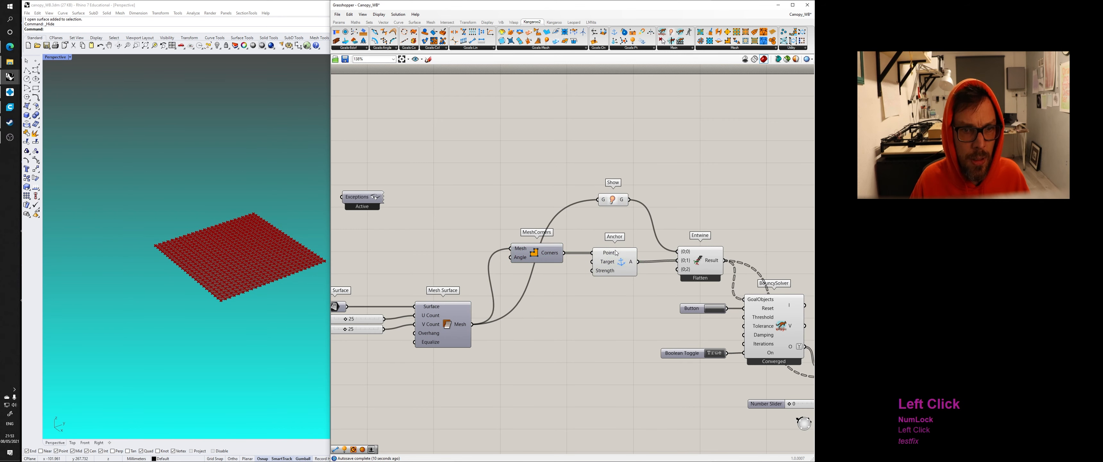
Step: Examine the mesh in the Rhino viewport and check which geometry Entwine and the BouncySolver display
scroll(620, 240, "up", 3)
right_click_drag(596, 275, 574, 264)
left_click(573, 264)
right_click_drag(252, 235, 208, 246)
scroll(171, 257, "up", 5)
scroll(414, 261, "down", 4)
right_click_drag(396, 265, 429, 268)
left_click(624, 255)
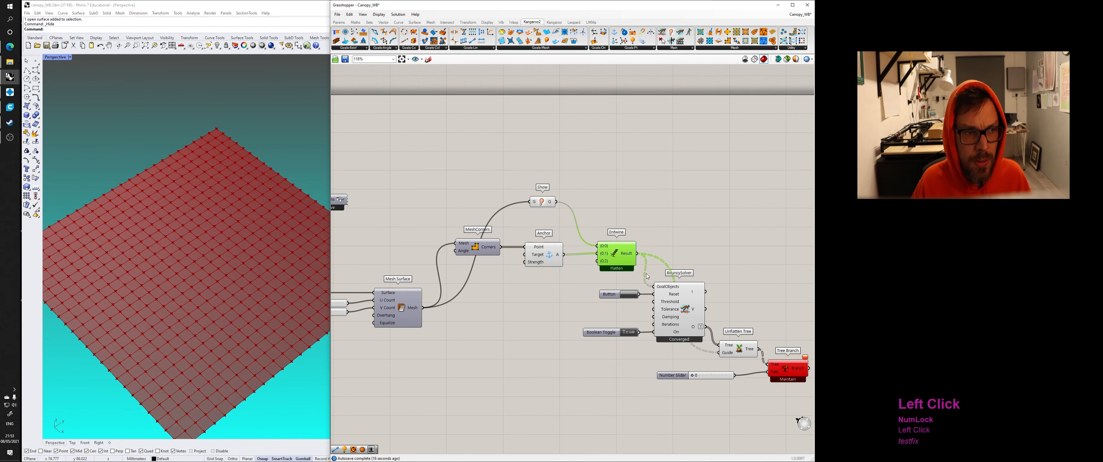
left_click(683, 302)
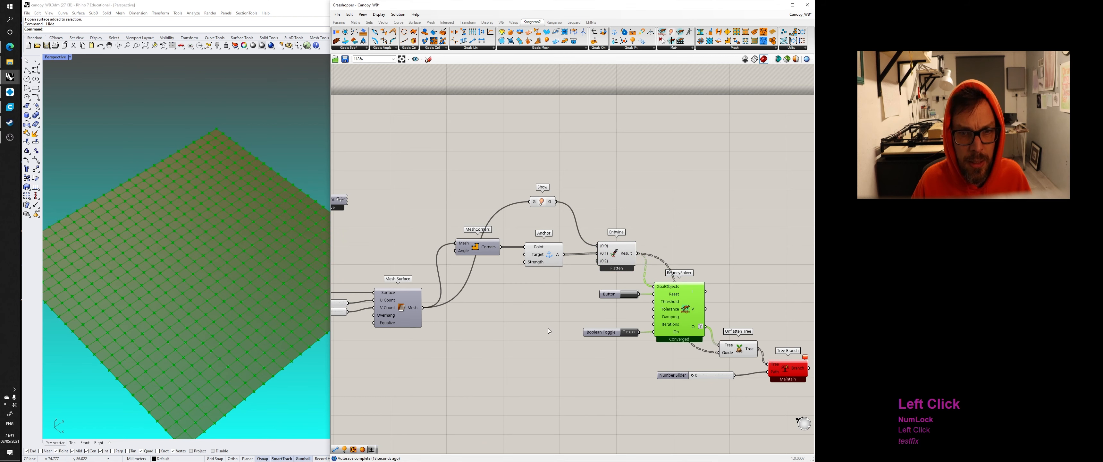
right_click_drag(548, 328, 550, 313)
right_click_drag(297, 315, 278, 284)
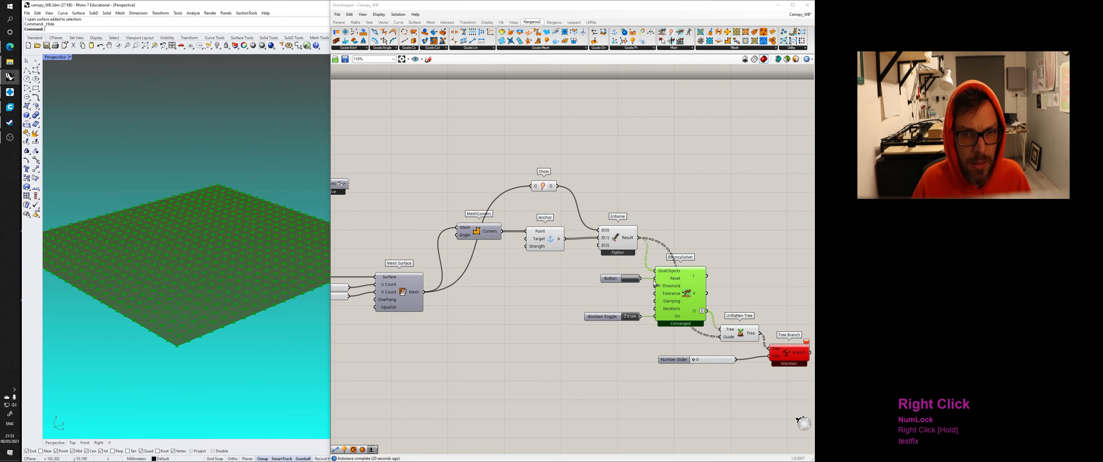
Step: Toggle the BouncySolver's preview off and back on, checking the Unflatten Tree's geometry in between
right_click(674, 286)
left_click(704, 242)
left_click(686, 285)
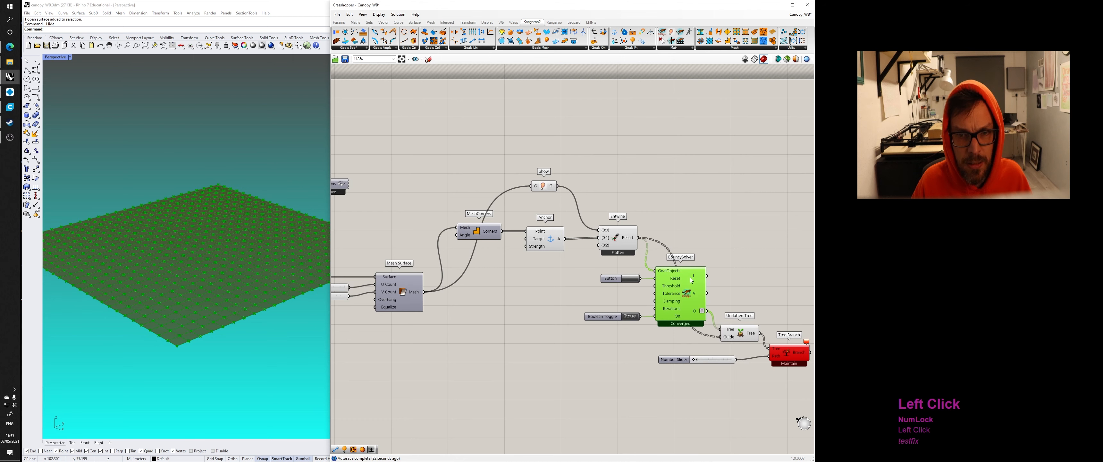
middle_click(685, 286)
left_click(708, 265)
right_click_drag(728, 330, 727, 343)
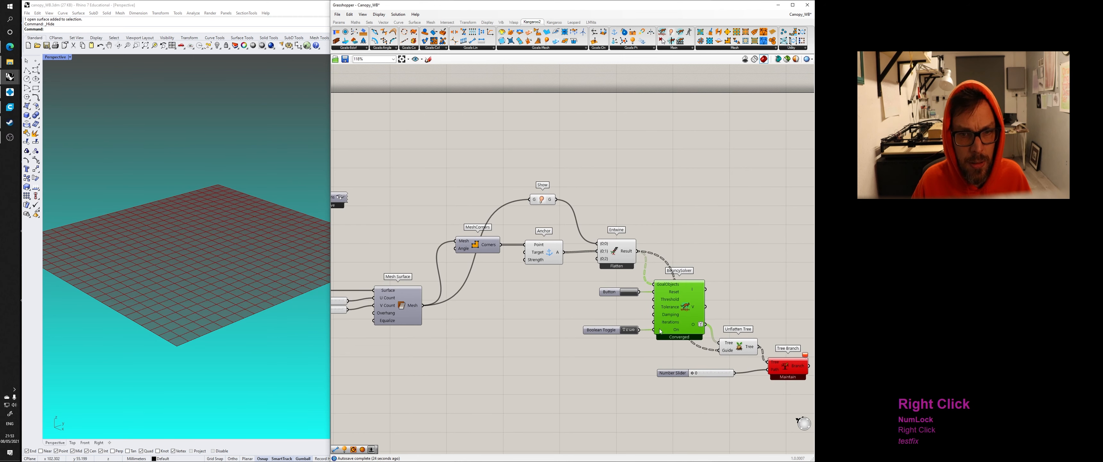
left_click(735, 344)
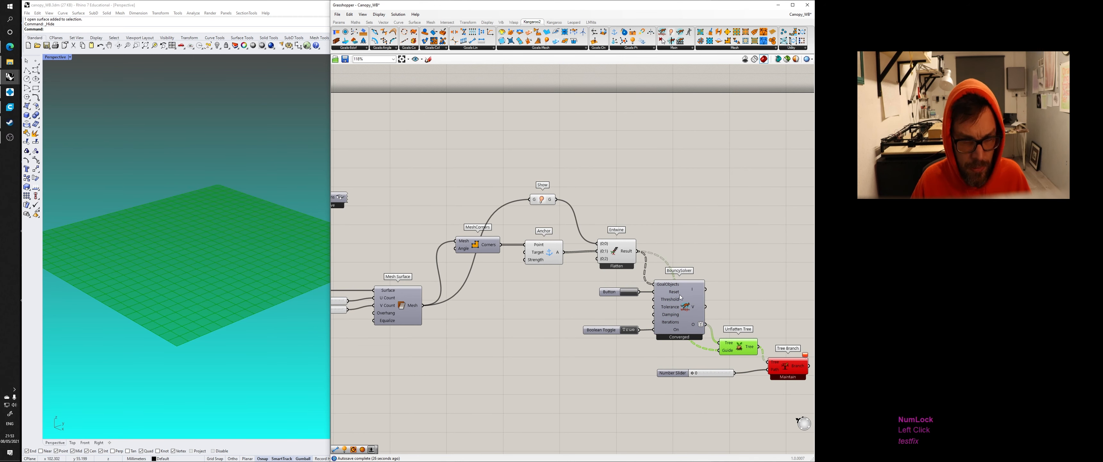
left_click(679, 284)
middle_click(689, 292)
left_click(708, 273)
left_click(621, 216)
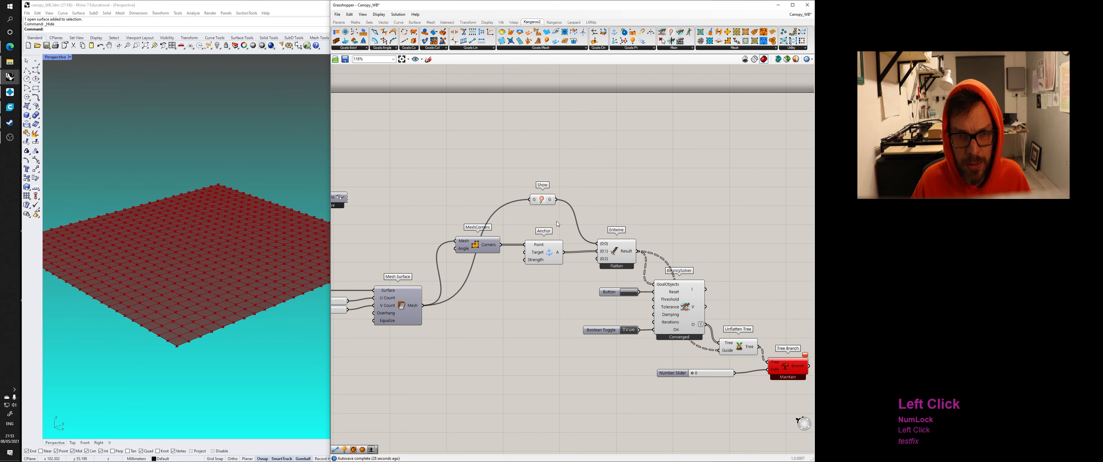
Step: Add a Kangaroo2 Load goal below Anchor and connect its Unary output to Entwine's {0;2} input
right_click_drag(555, 218, 567, 227)
scroll(540, 223, "up", 1)
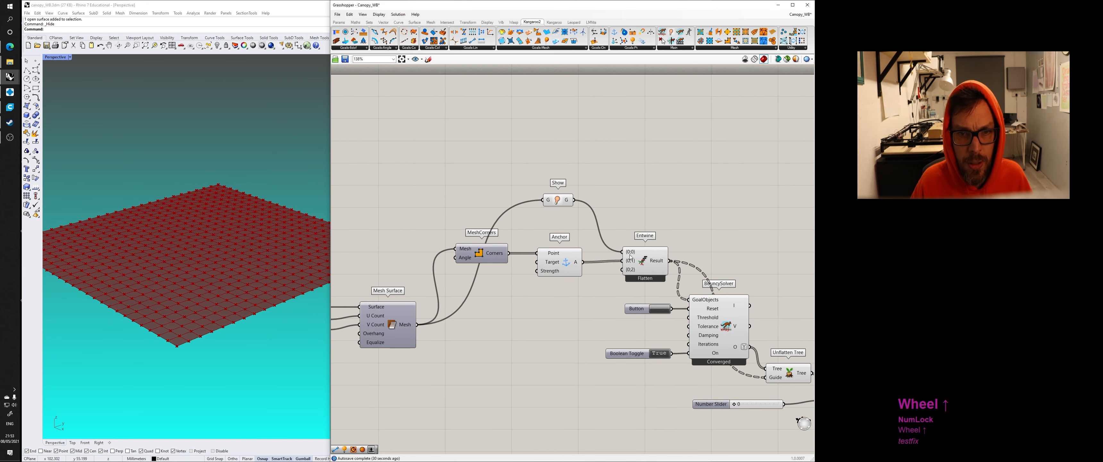
mouse_move(240, 274)
right_mouse_down()
mouse_move(259, 278)
mouse_move(212, 295)
mouse_move(235, 297)
mouse_move(246, 279)
mouse_move(239, 265)
right_mouse_up()
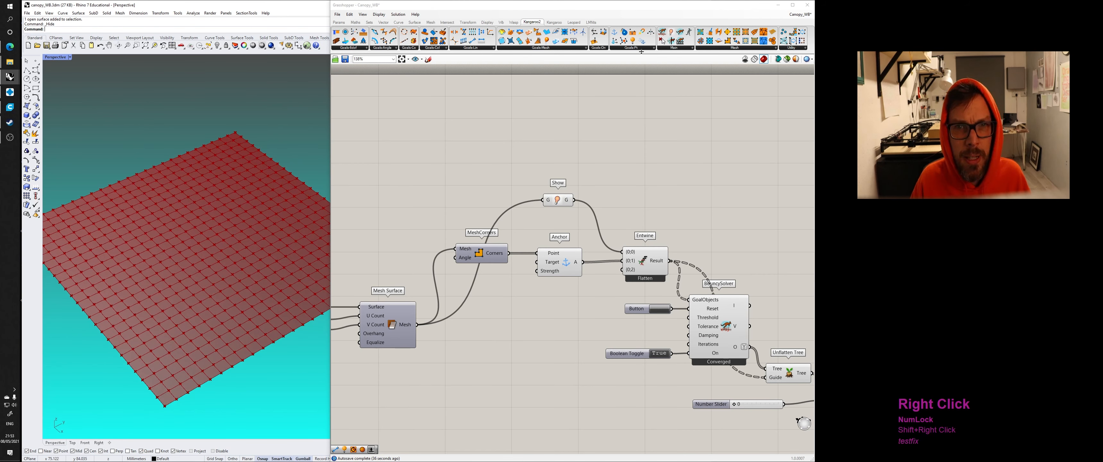
left_click(630, 48)
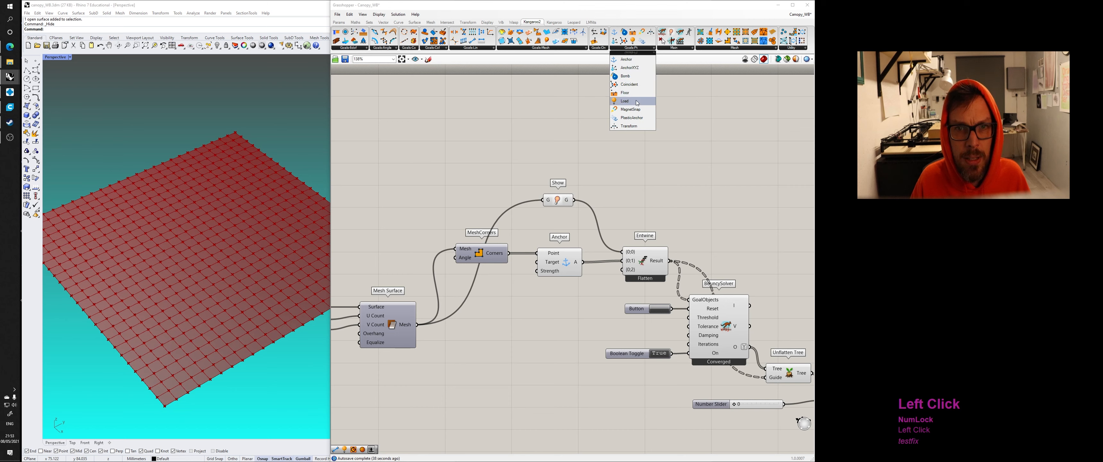
left_click_drag(637, 102, 624, 107)
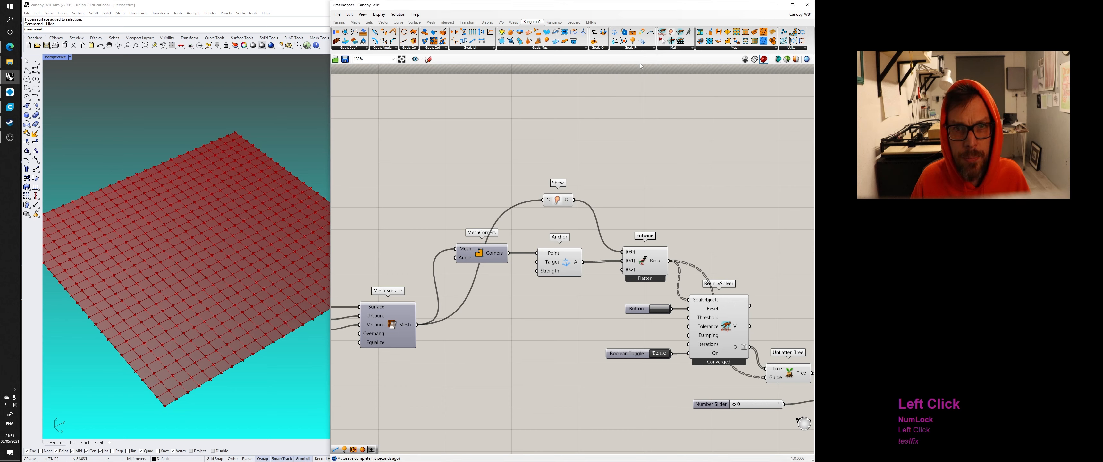
left_click(639, 50)
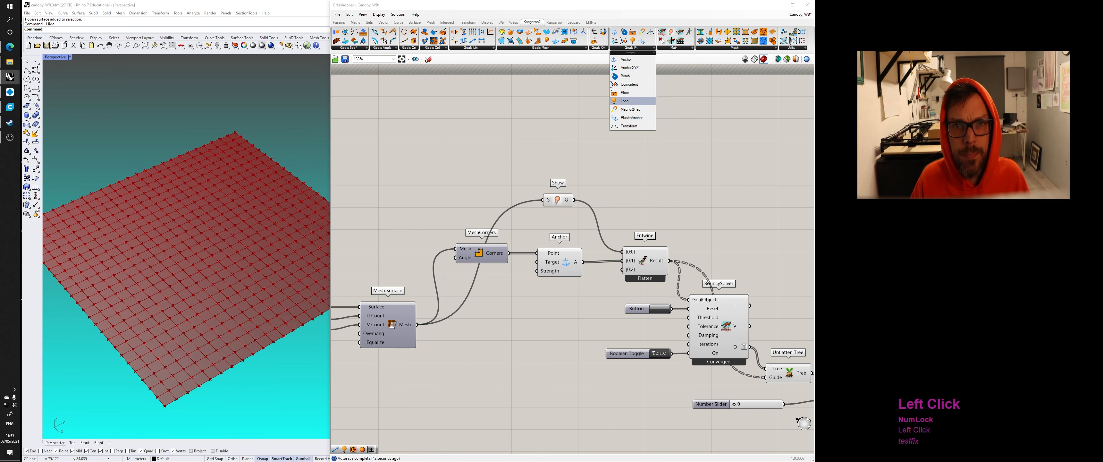
left_click_drag(623, 112, 552, 315)
scroll(552, 314, "up", 3)
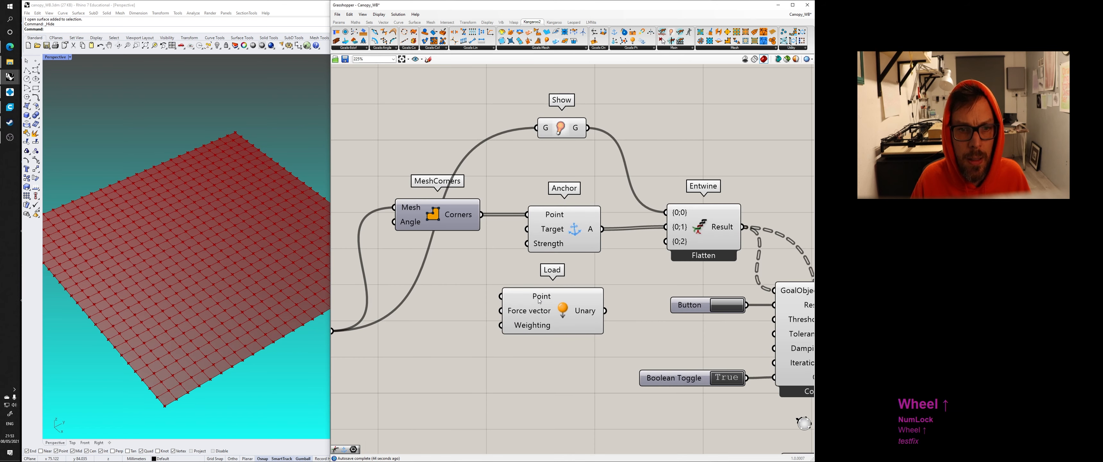
left_click(564, 311)
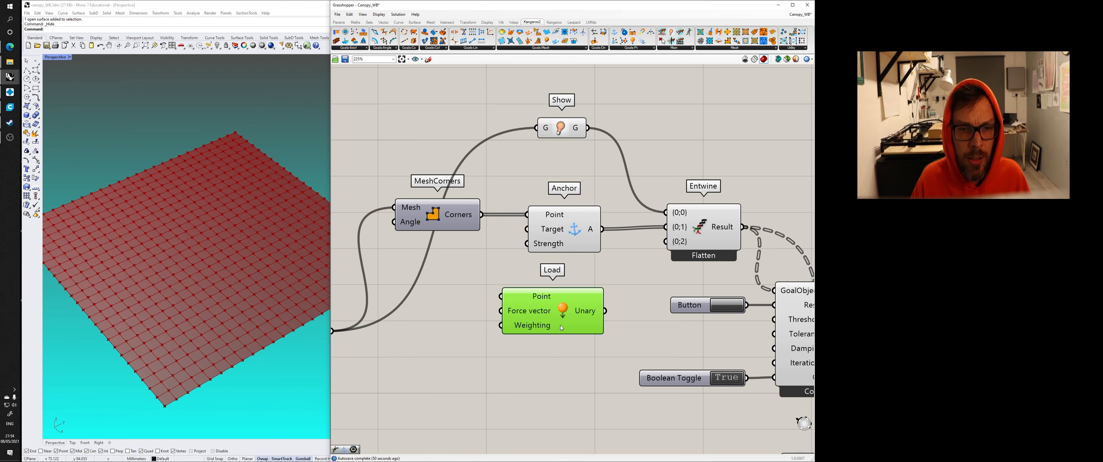
left_click_drag(606, 310, 634, 268)
left_click(634, 269)
Step: Add a Deconstruct Mesh component beside Load, feed it the Mesh Surface's mesh, and check its Vertices and Faces outputs
right_click_drag(487, 347, 568, 329)
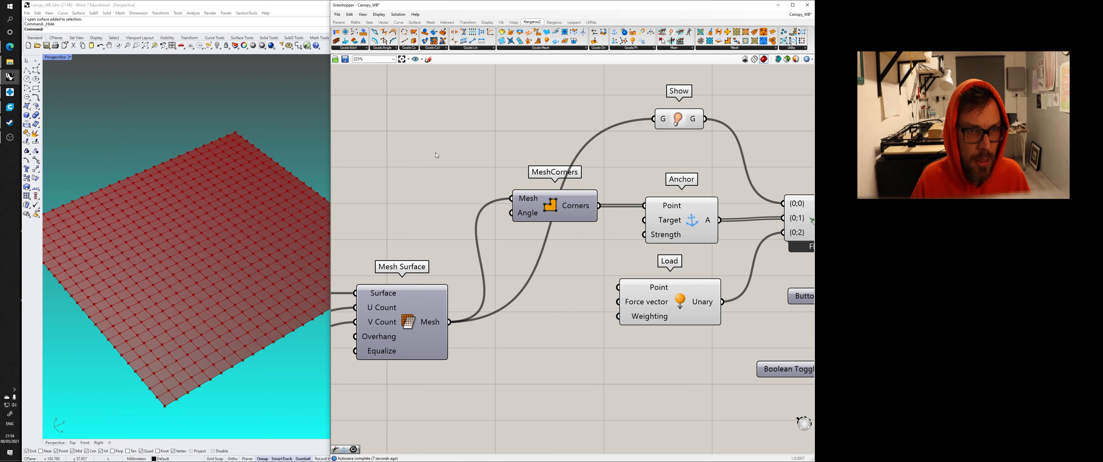
left_click(431, 22)
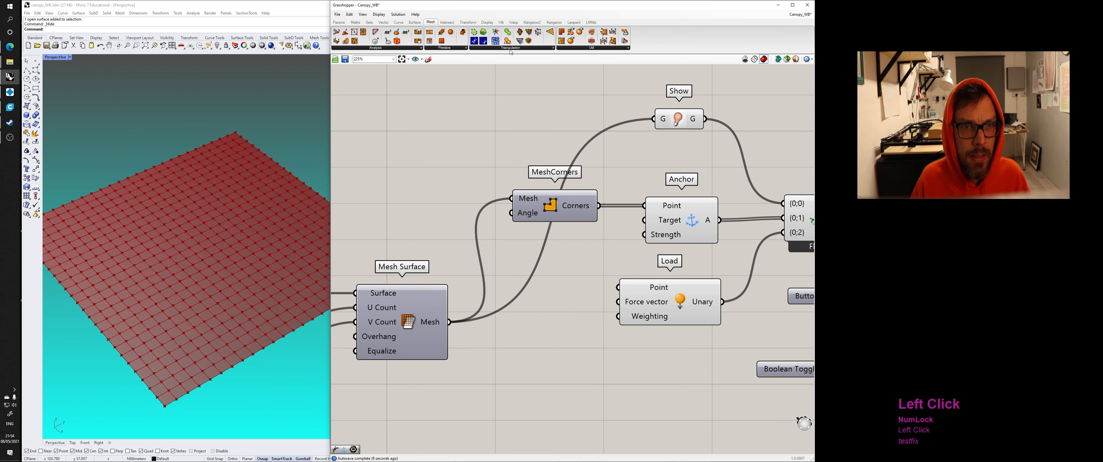
left_click(580, 48)
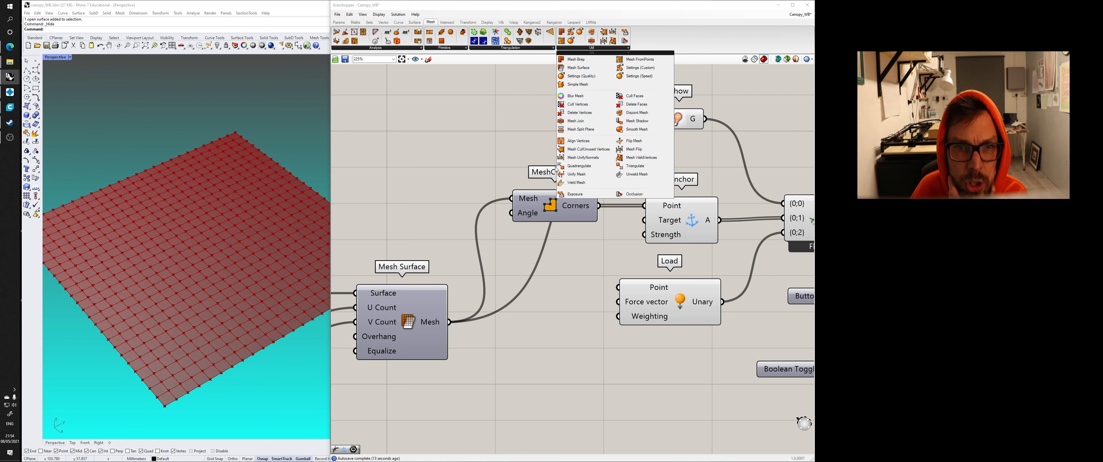
left_click(411, 48)
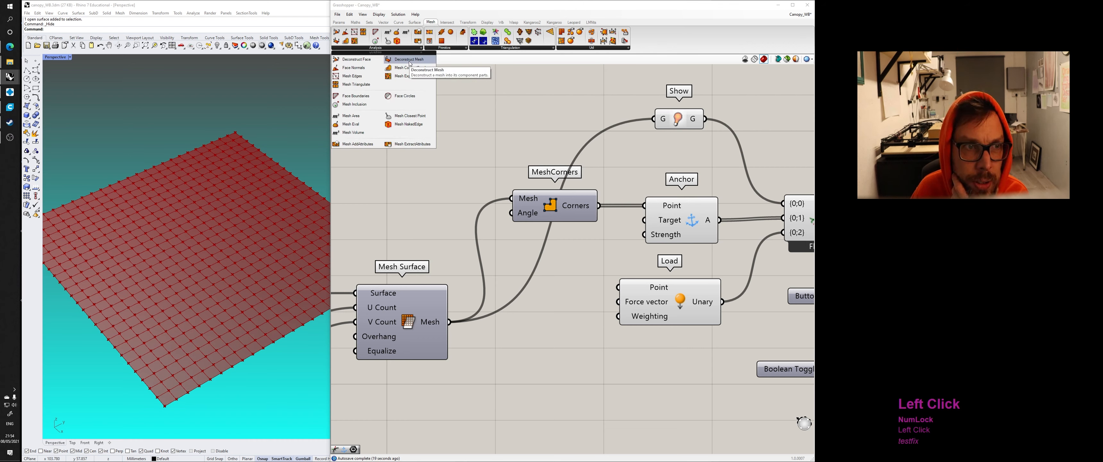
left_click(409, 60)
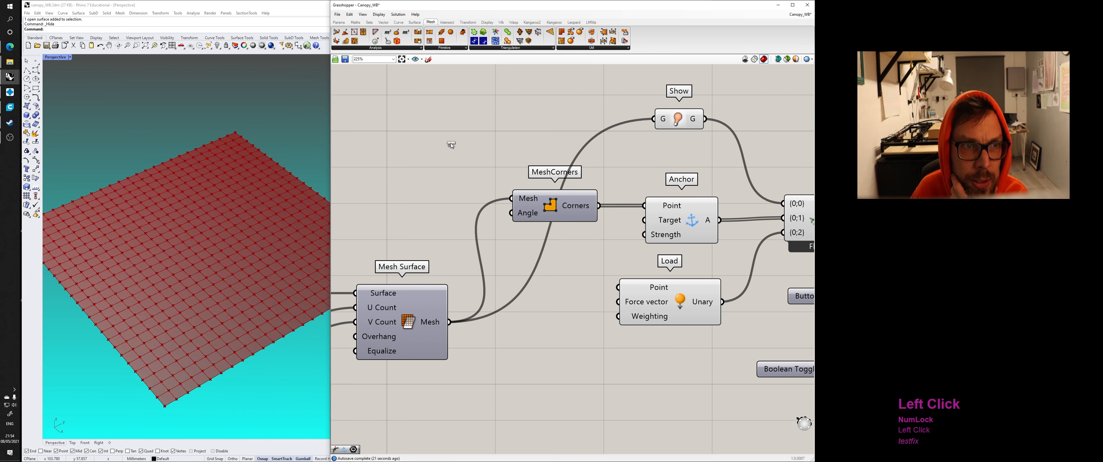
left_click(553, 322)
left_click(553, 322, "ctrl+alt")
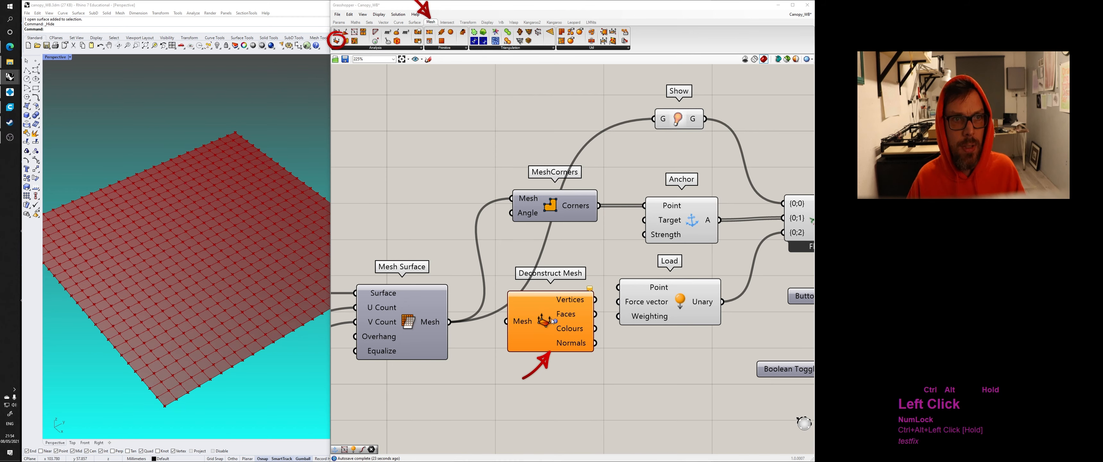
right_click_drag(454, 325, 474, 293)
left_click_drag(470, 291, 573, 285)
left_click(572, 337)
mouse_move(595, 272)
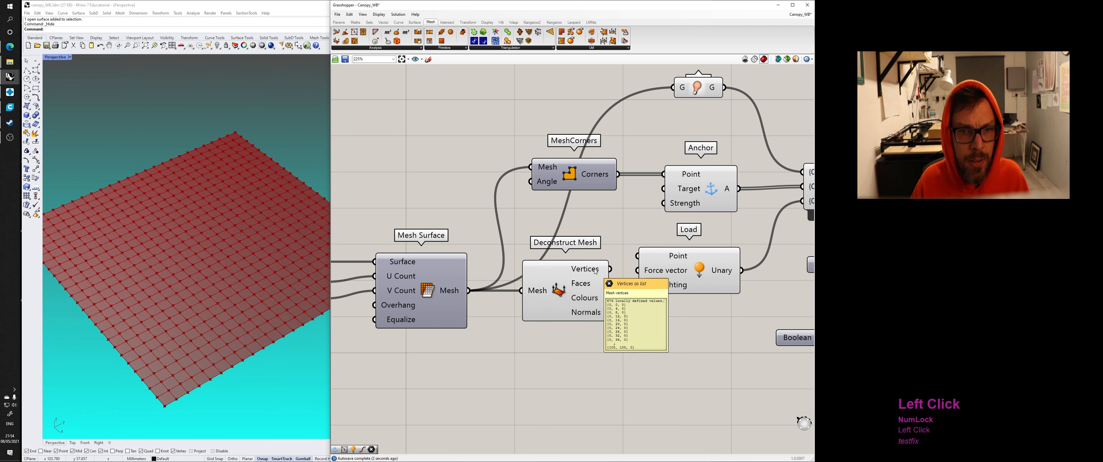
left_click(582, 285)
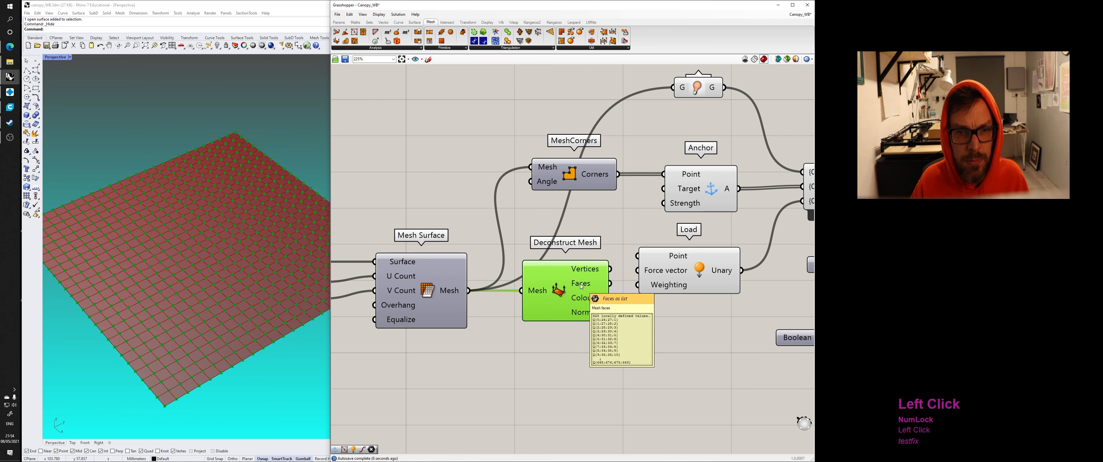
right_click_drag(614, 267, 544, 264)
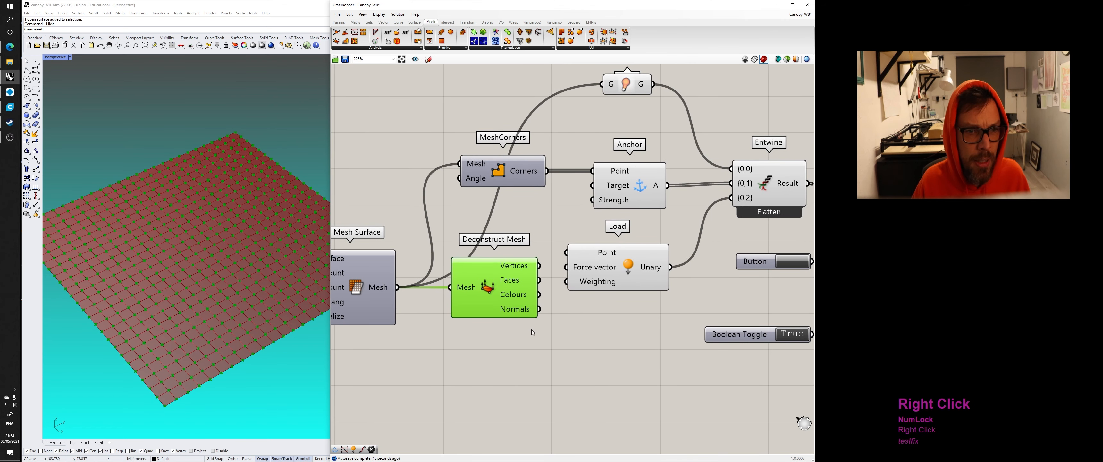
right_click_drag(532, 332, 535, 309)
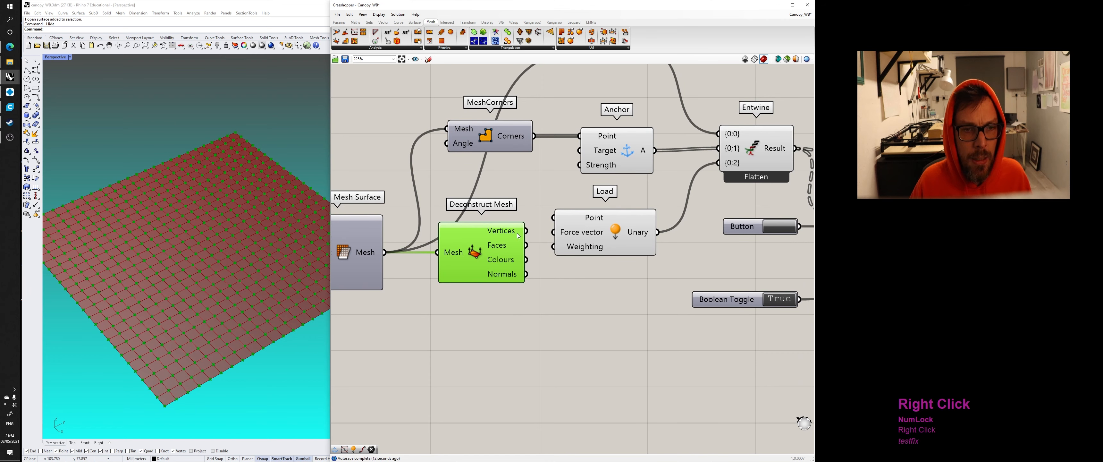
Step: Add a Mesh Edges component below Deconstruct Mesh and feed it the Mesh Surface's mesh
right_click_drag(437, 97, 467, 129)
left_click(384, 47)
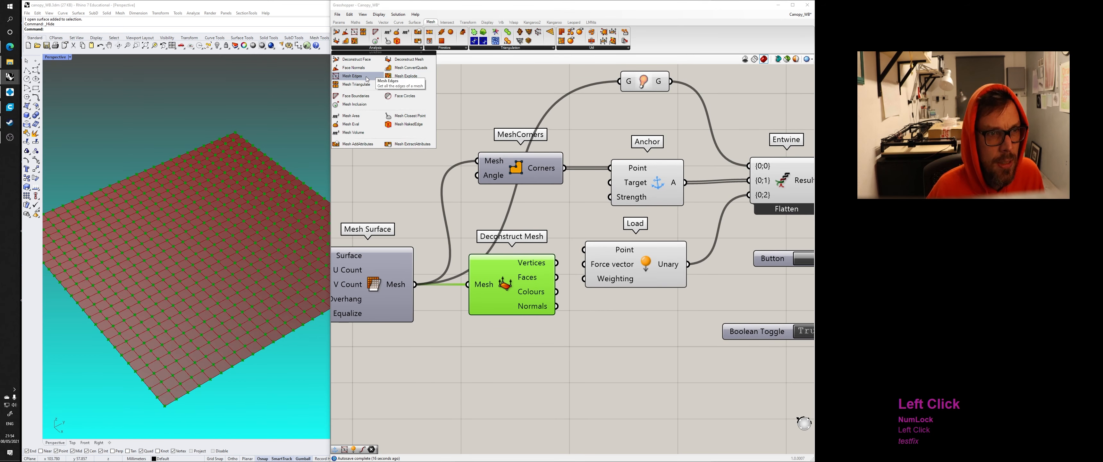
left_click_drag(367, 79, 412, 180)
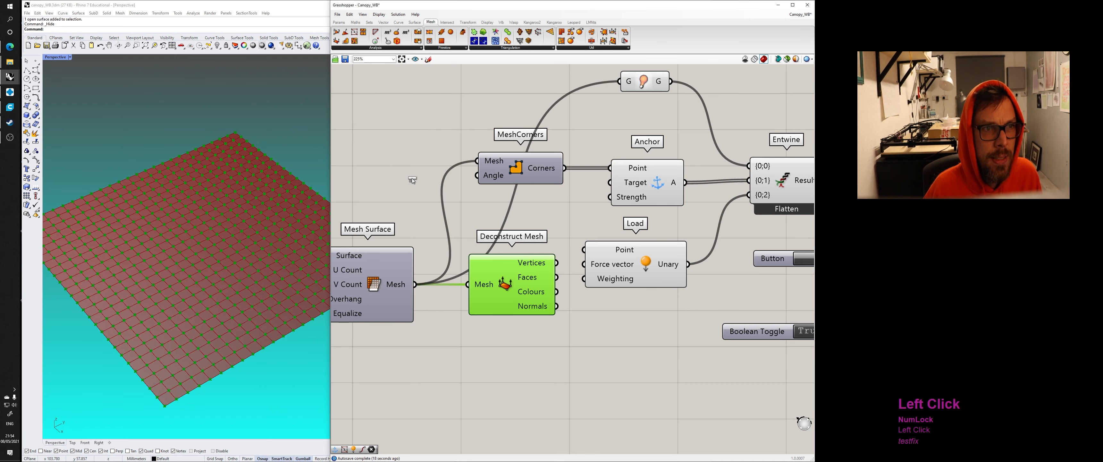
left_click(516, 358)
mouse_move(583, 340)
right_mouse_down()
mouse_move(559, 324)
mouse_move(568, 328)
right_mouse_up()
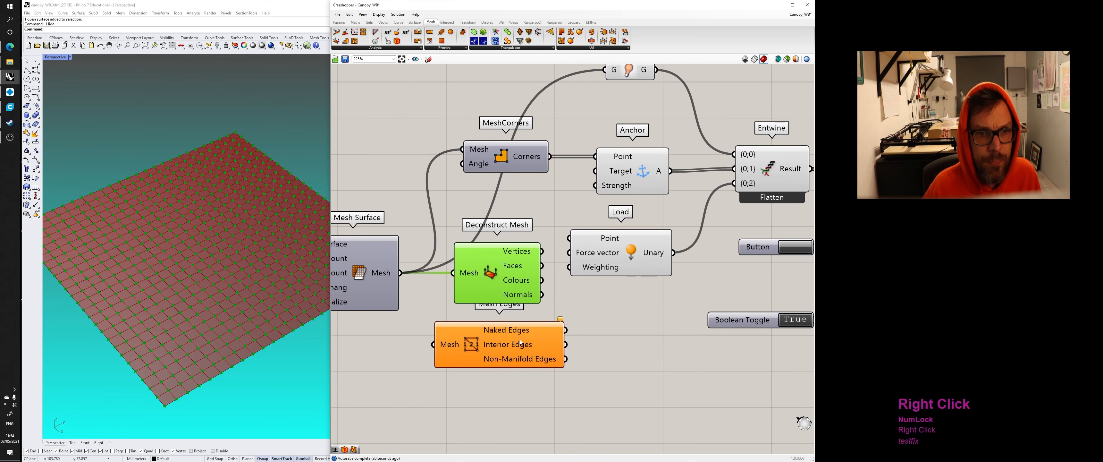
left_click_drag(521, 342, 546, 343)
left_click_drag(400, 272, 459, 346)
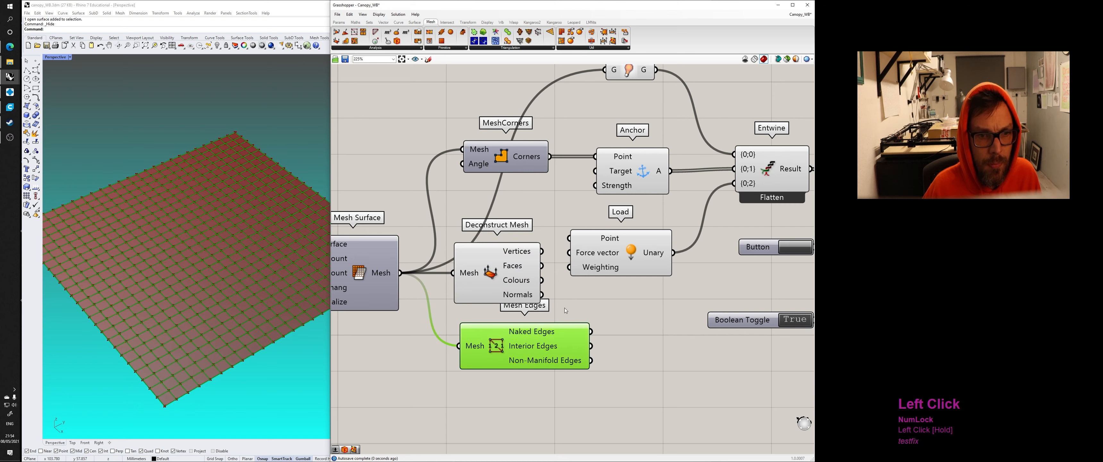
right_click_drag(564, 311, 514, 295)
left_click_drag(488, 323, 488, 335)
Step: Examine the geometry of Deconstruct Mesh and Mesh Edges in the Rhino viewport, comparing naked and interior edges
left_click(460, 267)
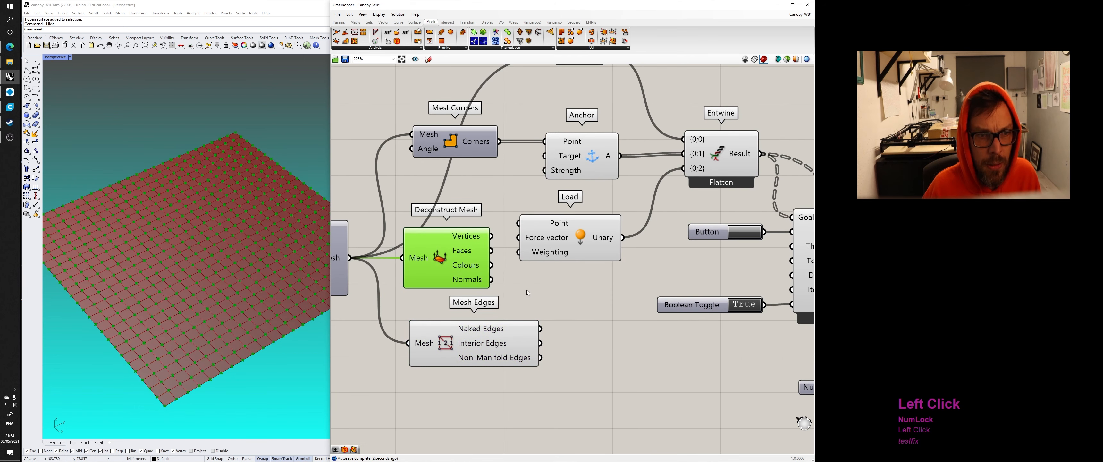
left_click(527, 289)
right_click_drag(530, 289, 514, 265)
right_click_drag(488, 309, 482, 287)
left_click(451, 304)
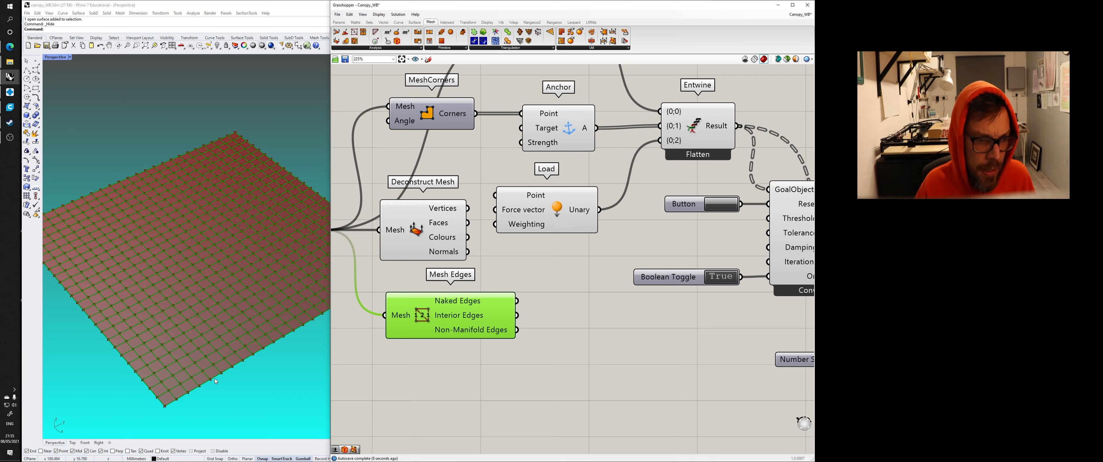
scroll(215, 378, "up", 5)
left_click(240, 381)
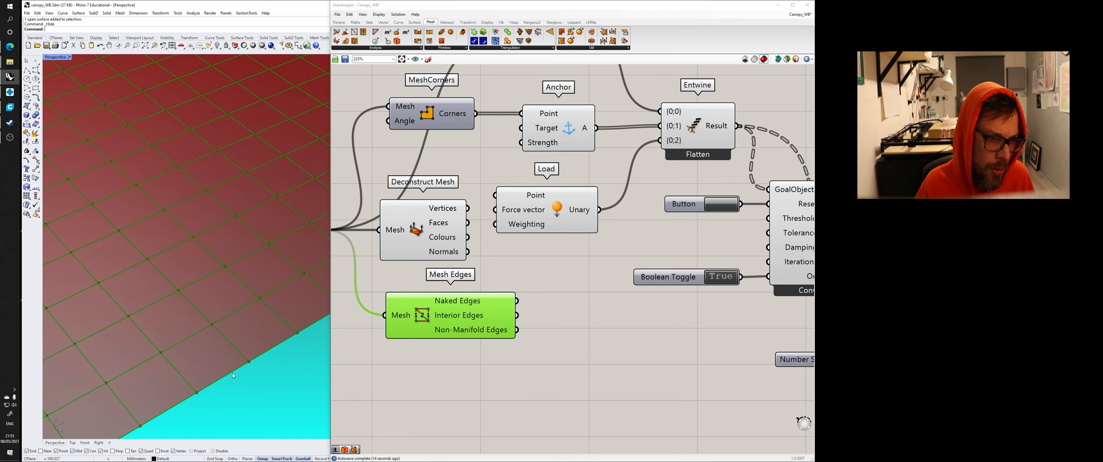
scroll(162, 382, "down", 5)
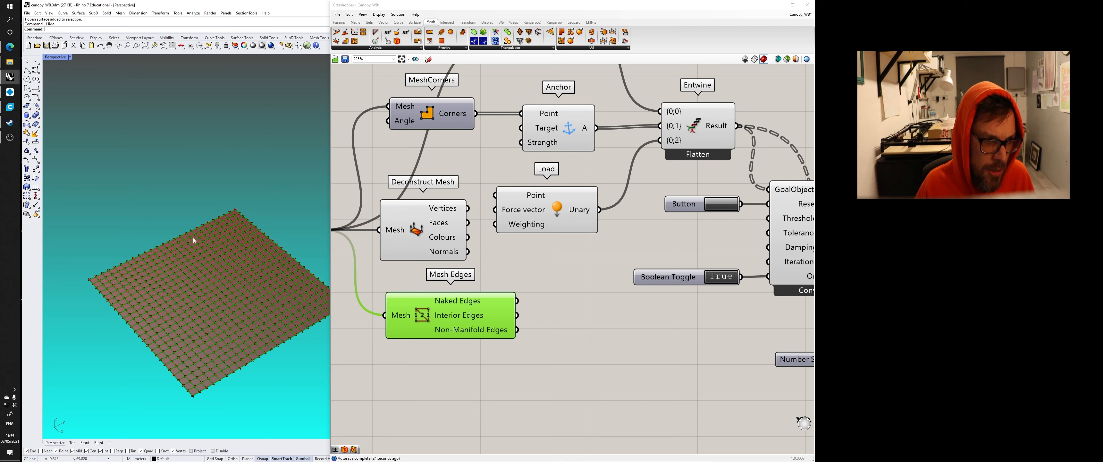
right_click_drag(237, 295, 230, 269)
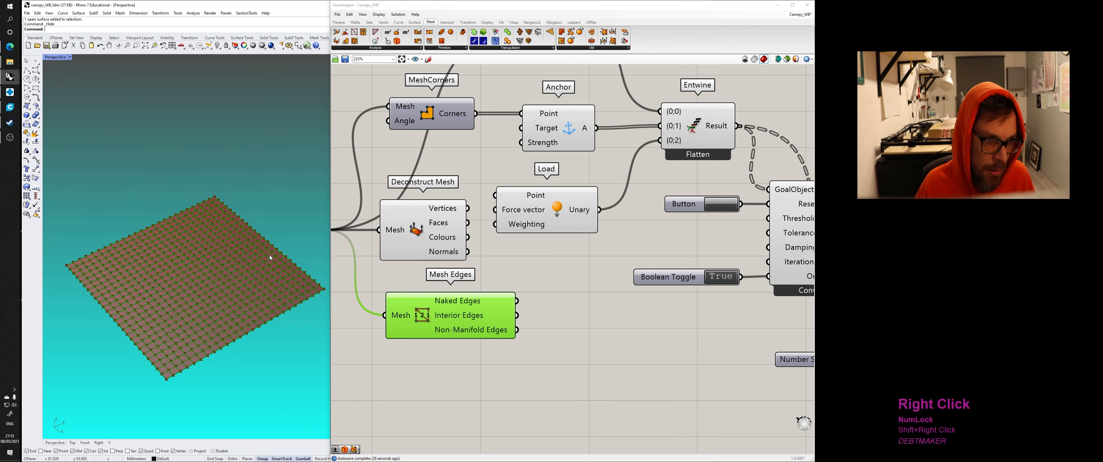
right_click_drag(283, 252, 278, 248)
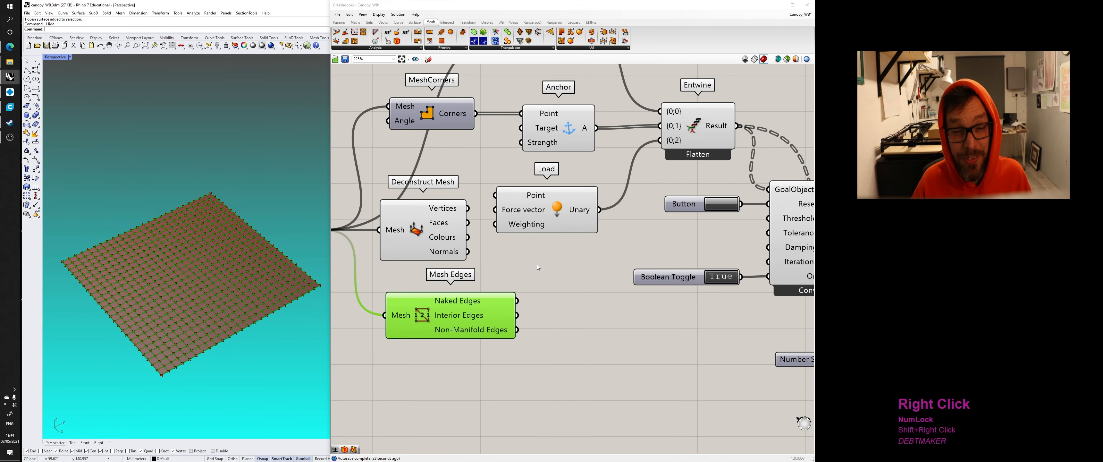
right_click_drag(499, 264, 483, 314)
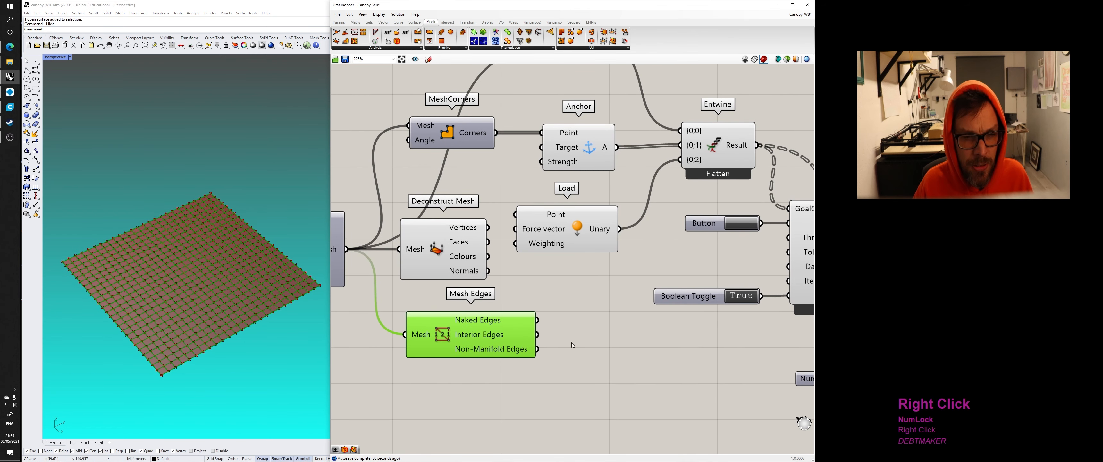
mouse_move(475, 322)
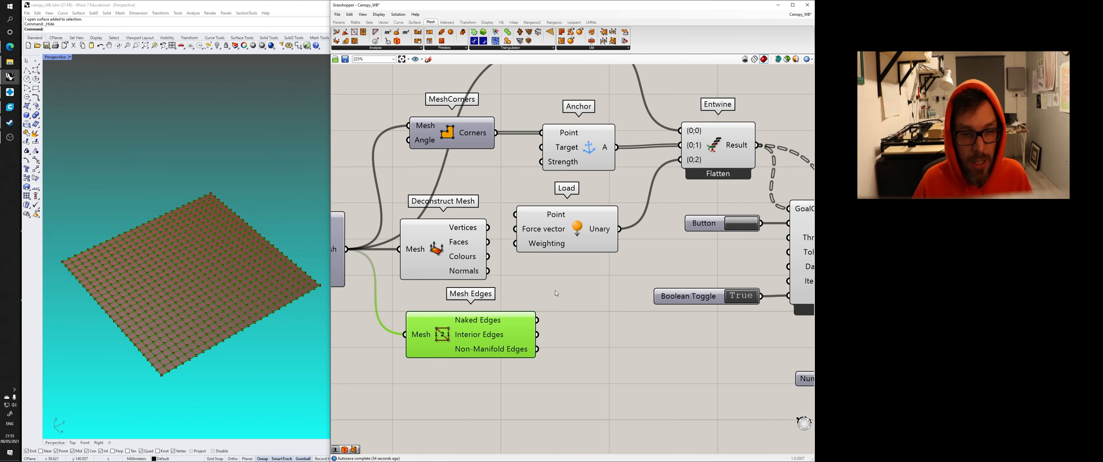
Step: Add a Merge component beside Mesh Edges, with Naked Edges wired to its first input and Interior Edges to its second
scroll(491, 318, "up", 3)
right_click_drag(597, 334, 563, 324)
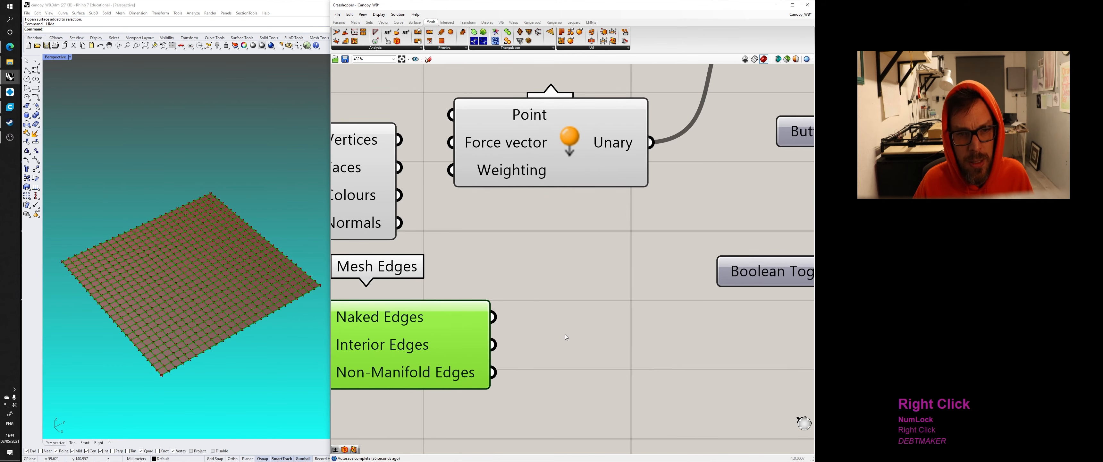
double_click(563, 324)
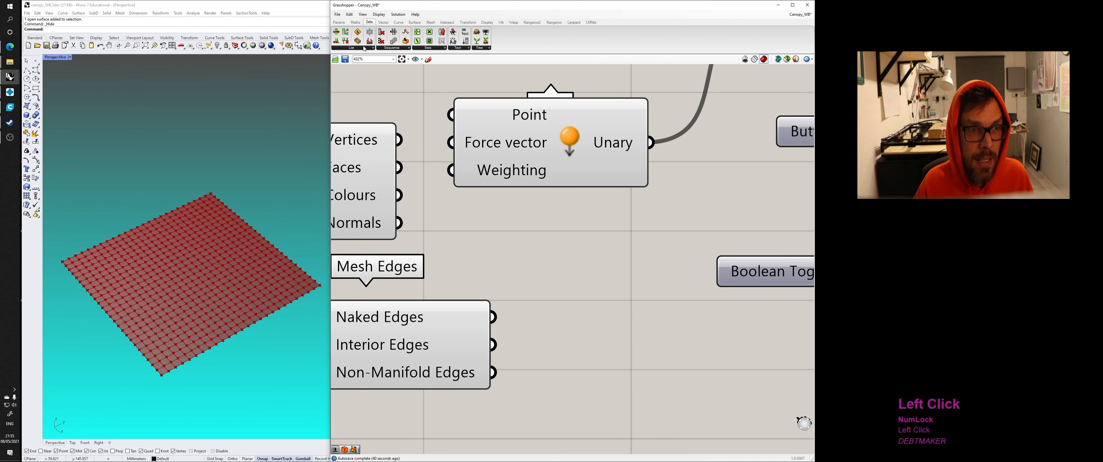
double_click(572, 320)
type("m,erge")
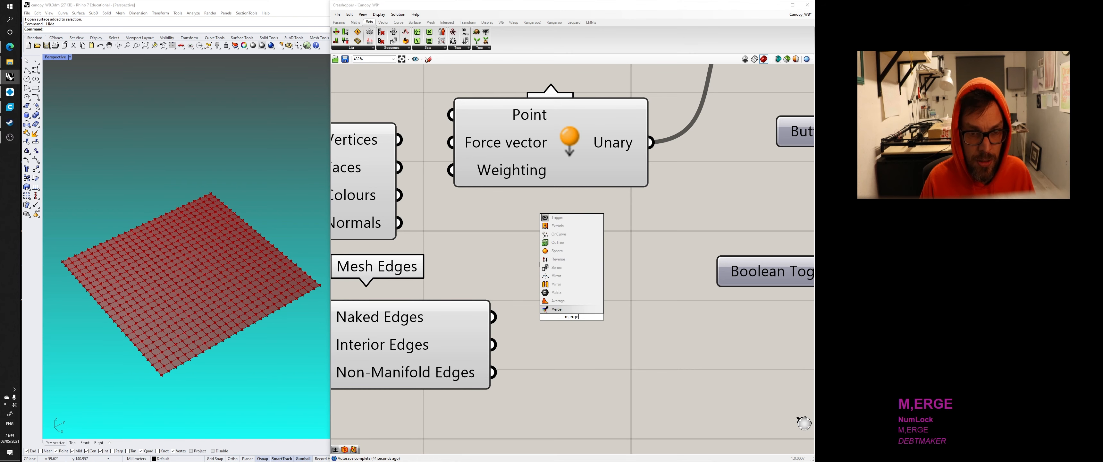
key("Return")
left_click_drag(571, 302, 613, 345)
left_click(613, 346, "ctrl+alt")
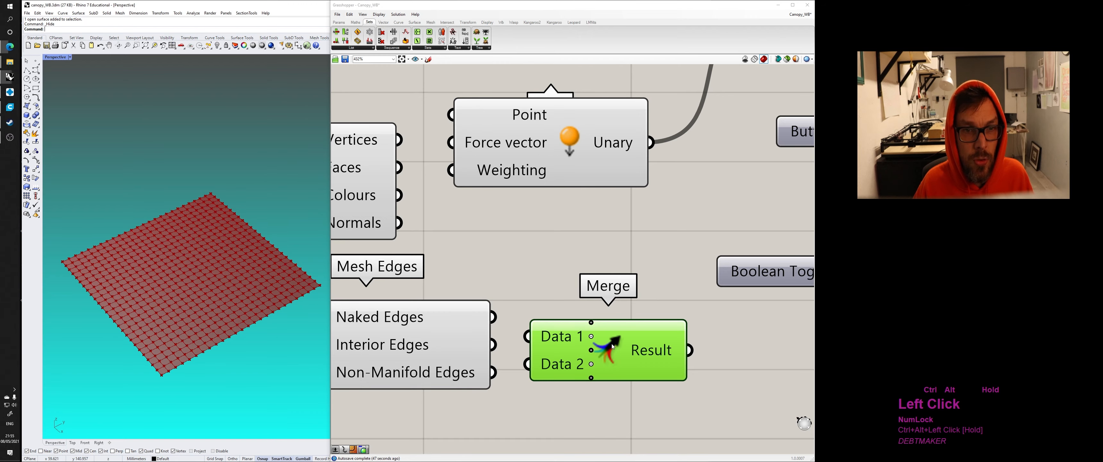
left_click_drag(527, 336, 494, 317)
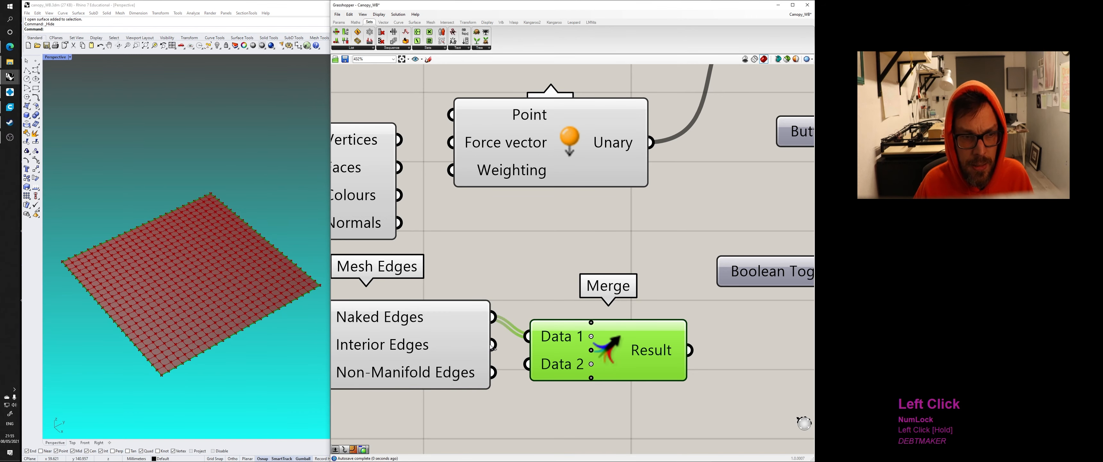
left_click_drag(528, 363, 529, 363)
left_click_drag(601, 353, 581, 347)
left_click(662, 247)
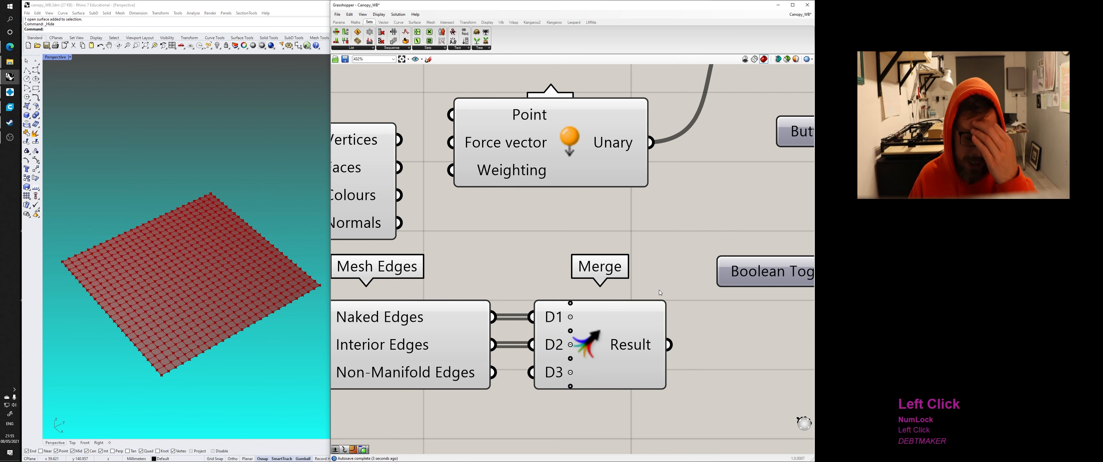
Step: Adjust the layout by shifting Load slightly and moving Mesh Edges and Merge further below Deconstruct Mesh
right_click_drag(659, 289, 624, 304)
scroll(618, 250, "down", 2)
scroll(618, 250, "down", 1)
scroll(582, 269, "down", 1)
left_click_drag(592, 398, 477, 375)
left_click(527, 308)
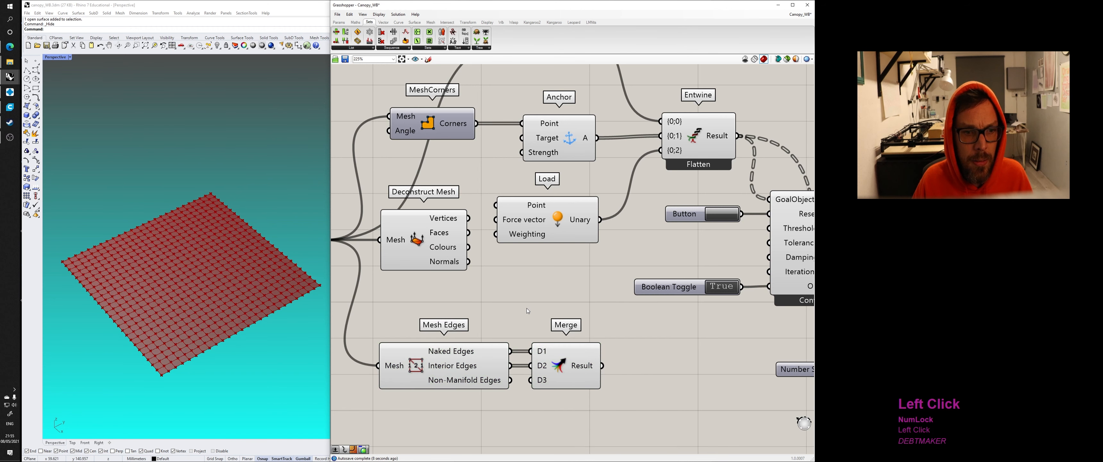
right_click_drag(523, 304, 518, 294)
left_click_drag(526, 215, 523, 228)
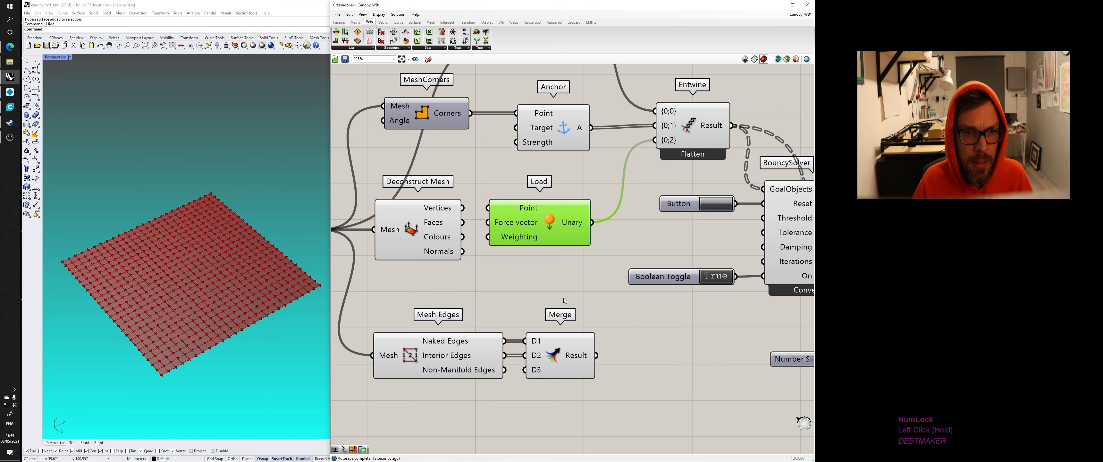
left_click_drag(555, 403, 467, 395)
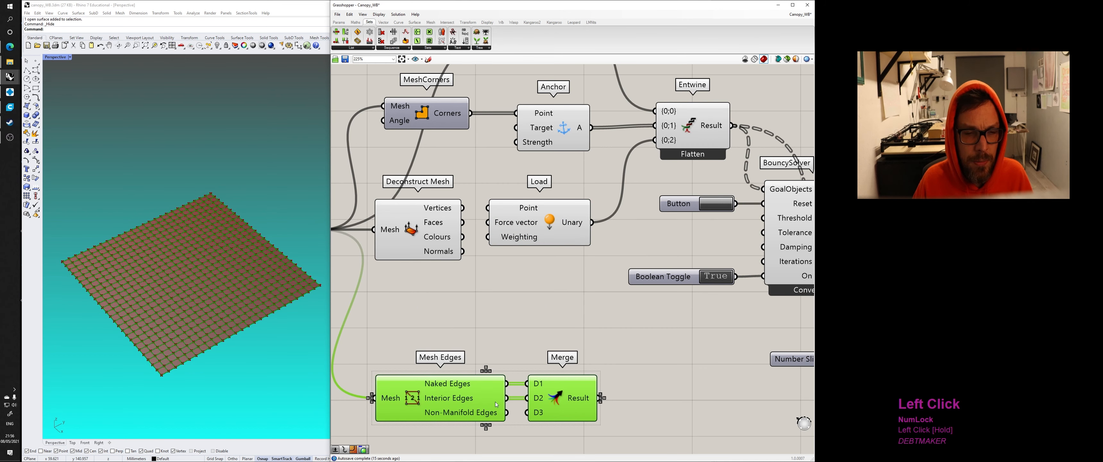
left_click(688, 370)
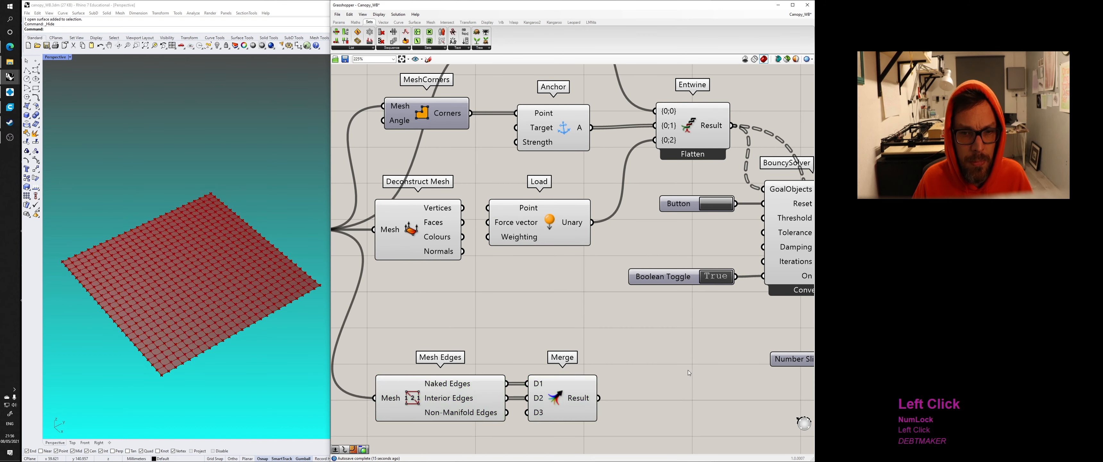
Step: Add a Kangaroo2 Length(Line) goal beside Merge and feed Merge's Result into its Line input
left_click(532, 22)
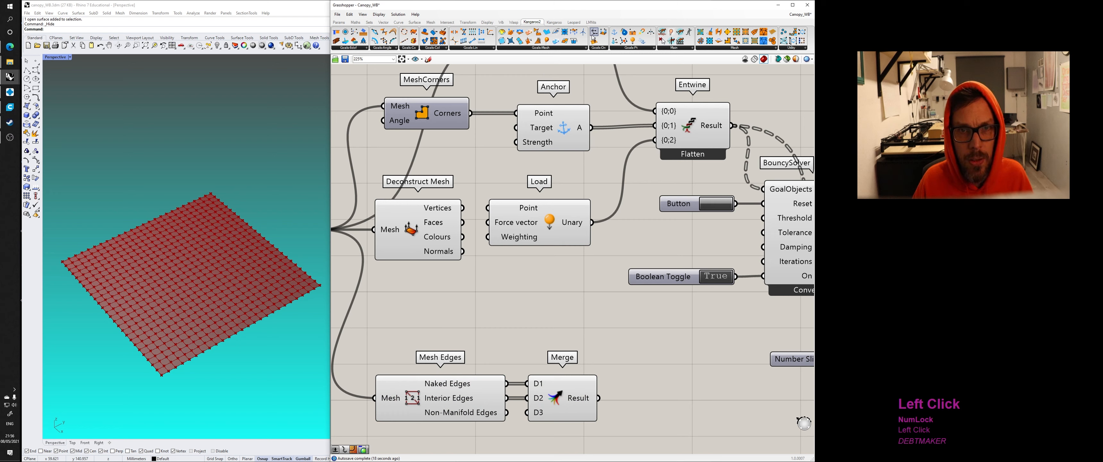
left_click(471, 49)
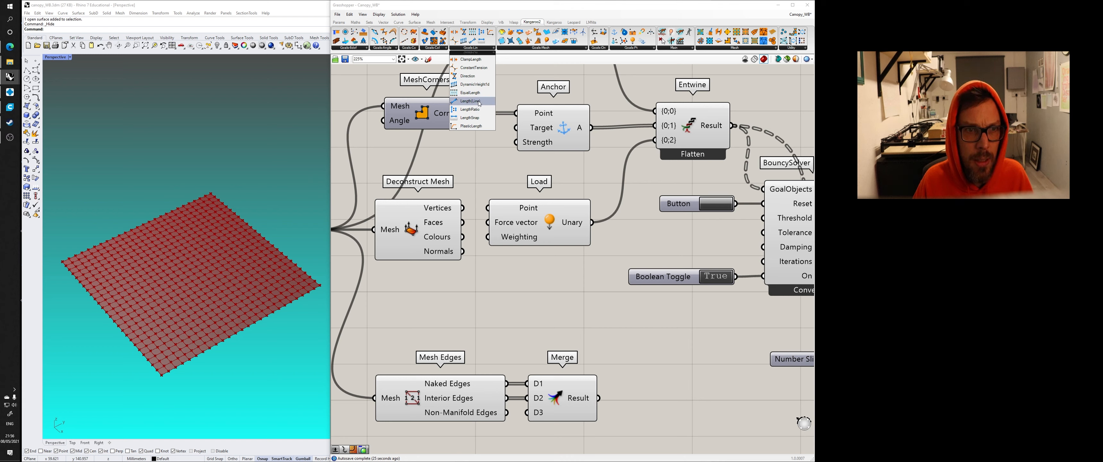
left_click_drag(478, 103, 699, 404)
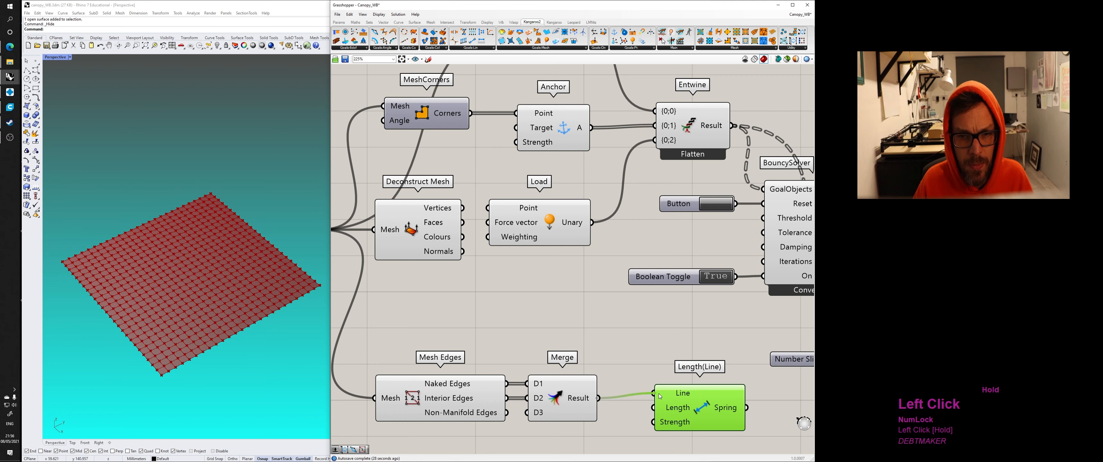
scroll(706, 401, "down", 2)
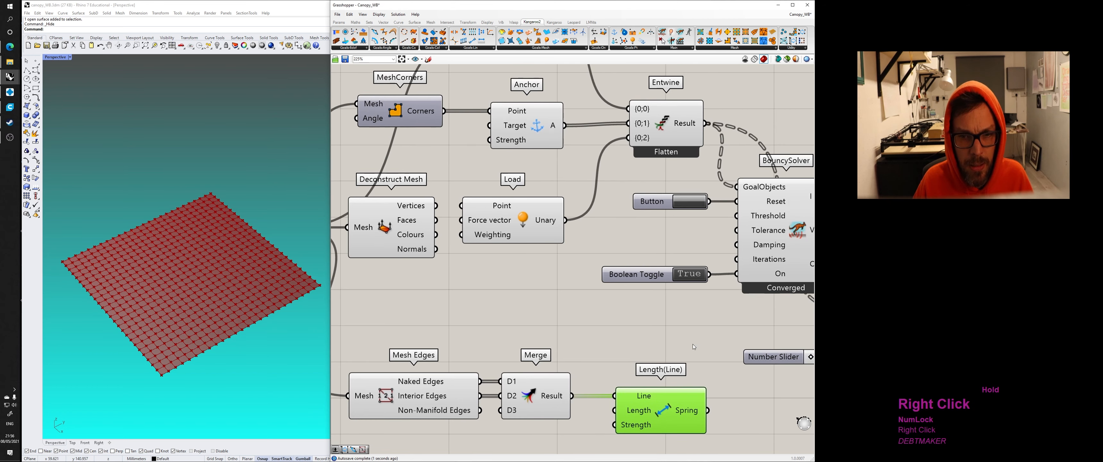
Step: Add a fourth input, {0;3}, to Entwine and wire Length(Line)'s Spring output into it
left_click_drag(706, 400, 669, 265)
scroll(659, 208, "up", 6)
left_click(696, 203)
scroll(695, 210, "down", 5)
right_click_drag(703, 287, 661, 227)
scroll(696, 432, "down", 5)
right_click_drag(696, 437, 695, 376)
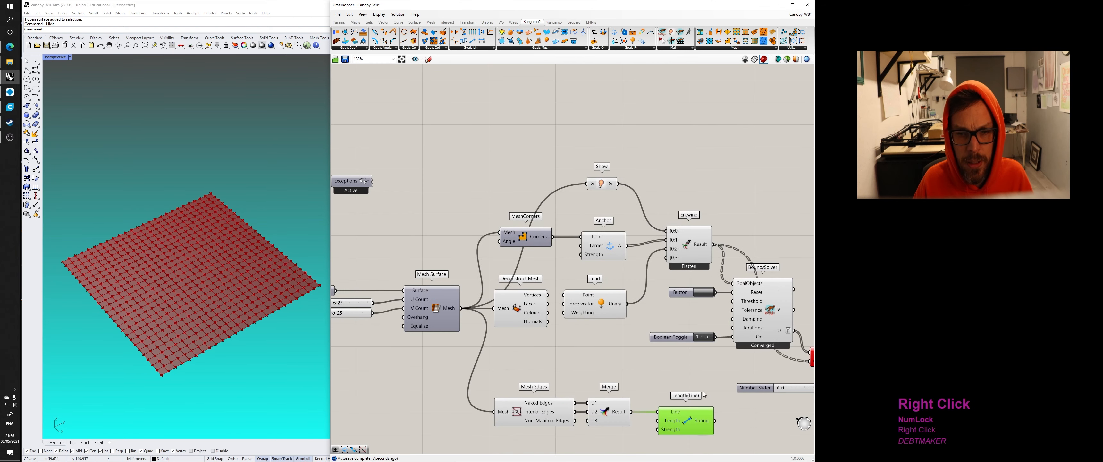
left_click_drag(715, 420, 667, 263)
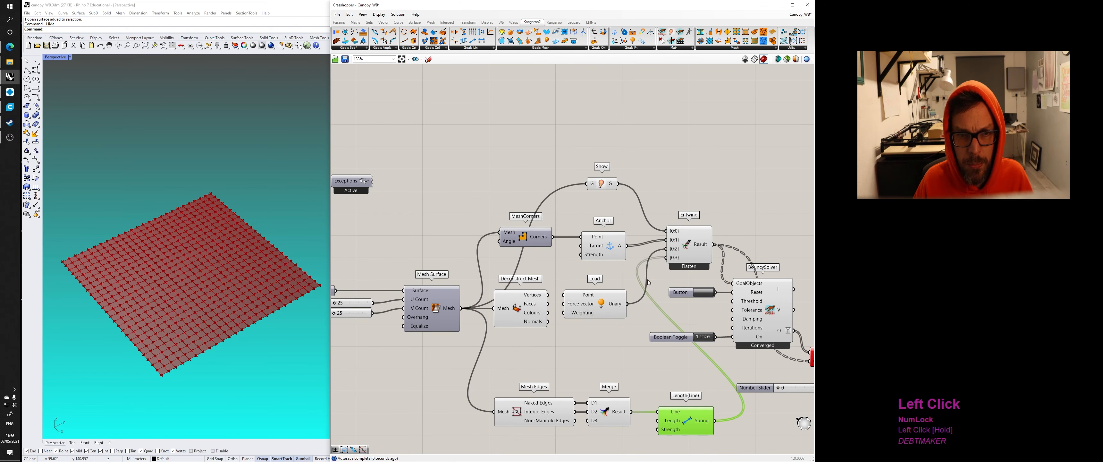
Step: Wire Deconstruct Mesh's Vertices output into Load's Point input so the loads act on every mesh vertex
right_click_drag(312, 330, 242, 283)
scroll(297, 320, "down", 6)
left_click(709, 295)
scroll(548, 300, "up", 4)
left_click_drag(539, 287, 574, 285)
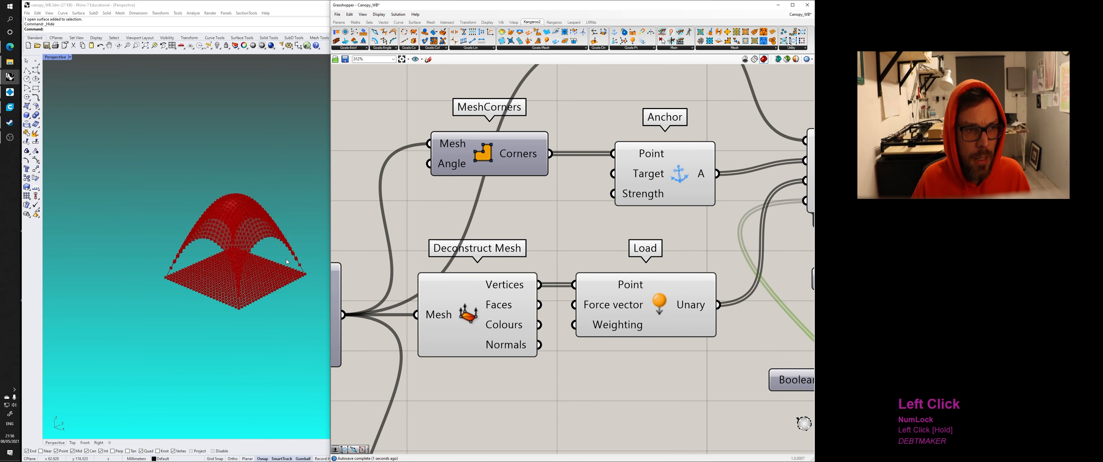
Step: Reset the BouncySolver simulation and examine the canopy's form-finding in the Rhino viewport
right_click_drag(230, 241, 237, 241)
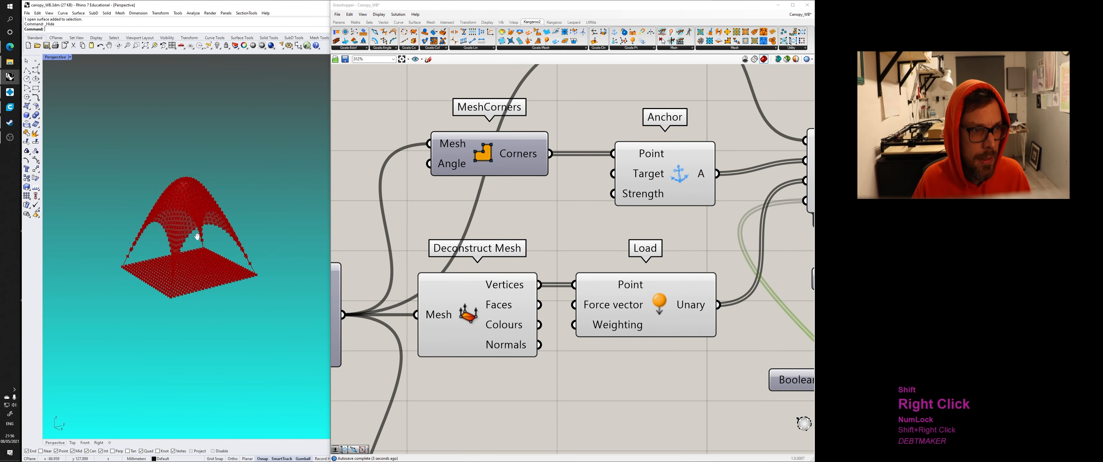
scroll(237, 241, "up", 3)
scroll(238, 241, "down", 2)
scroll(598, 255, "down", 3)
left_click(748, 268)
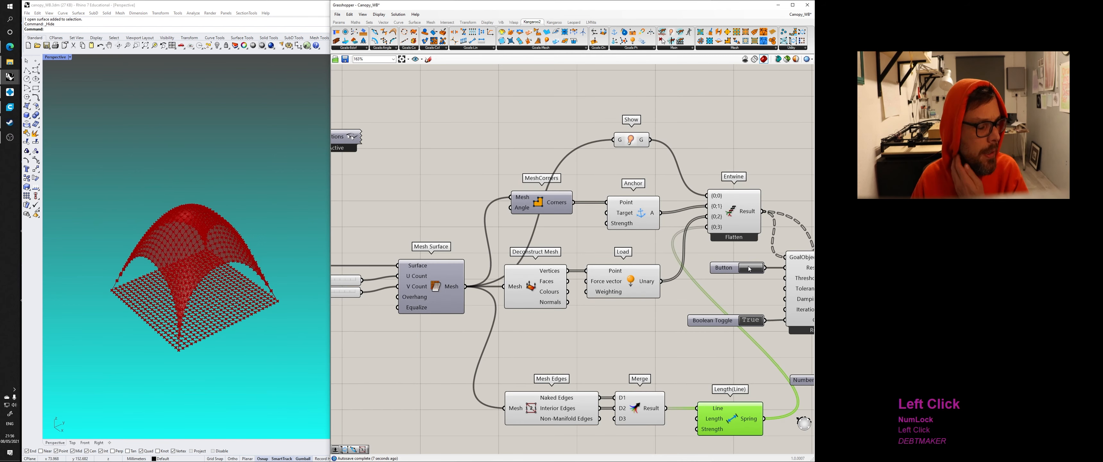
left_click(761, 273)
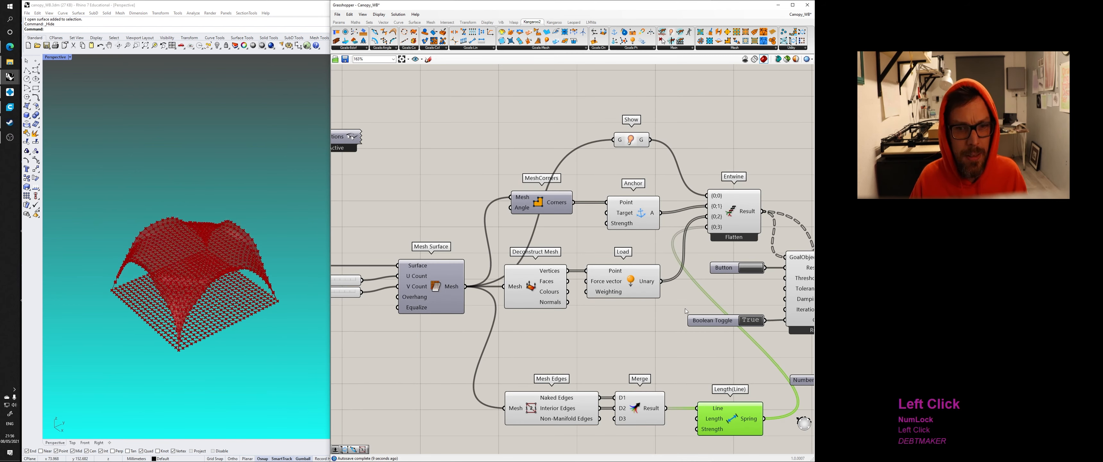
right_click_drag(237, 242, 244, 242)
Step: Reposition the Mesh Edges, Merge and Length(Line) group, and move the Entwine and BouncySolver group further away from the goals
scroll(617, 321, "down", 1)
scroll(618, 319, "down", 1)
right_click_drag(639, 327, 605, 292, "shift")
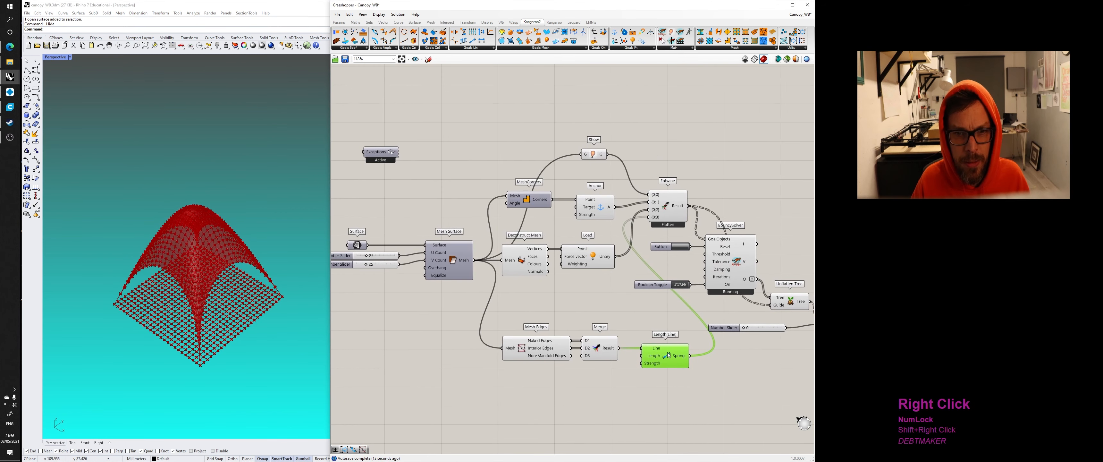
left_click_drag(683, 390, 488, 329)
mouse_move(547, 356)
left_mouse_down()
mouse_move(476, 343)
mouse_move(546, 363)
left_mouse_up()
right_click_drag(668, 370, 586, 344)
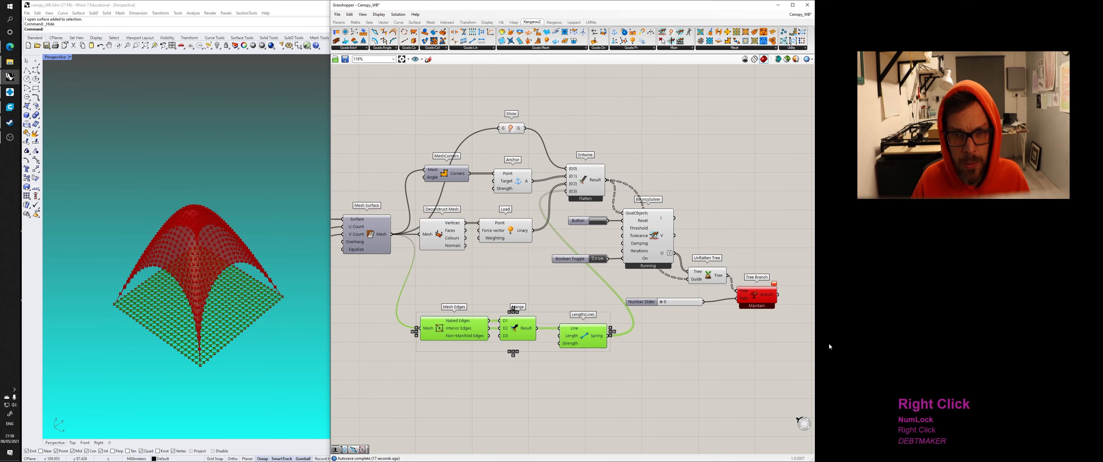
left_click_drag(800, 311, 713, 165)
right_click_drag(713, 164, 548, 162)
Step: Remove the Tree Branch component and its Number Slider, and restore the deleted Unflatten Tree
left_click(716, 288)
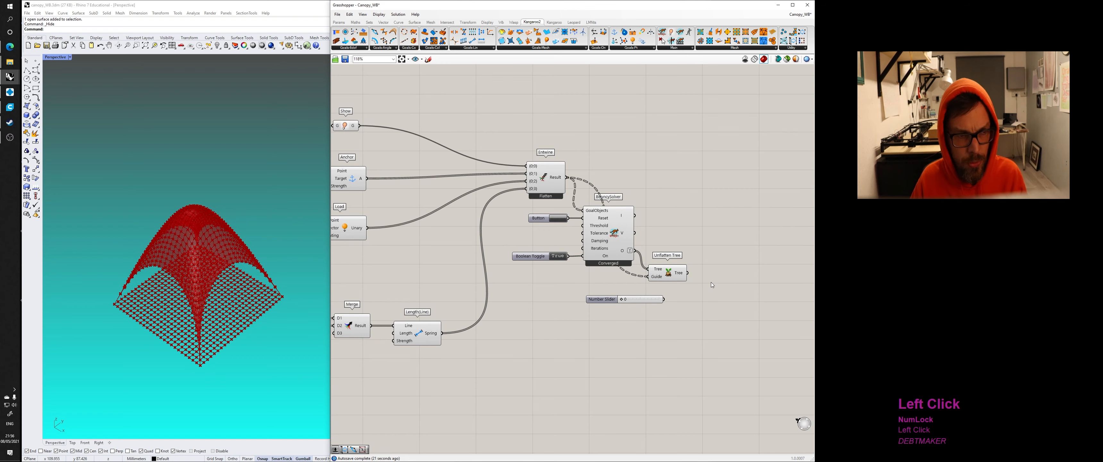
left_click(658, 279)
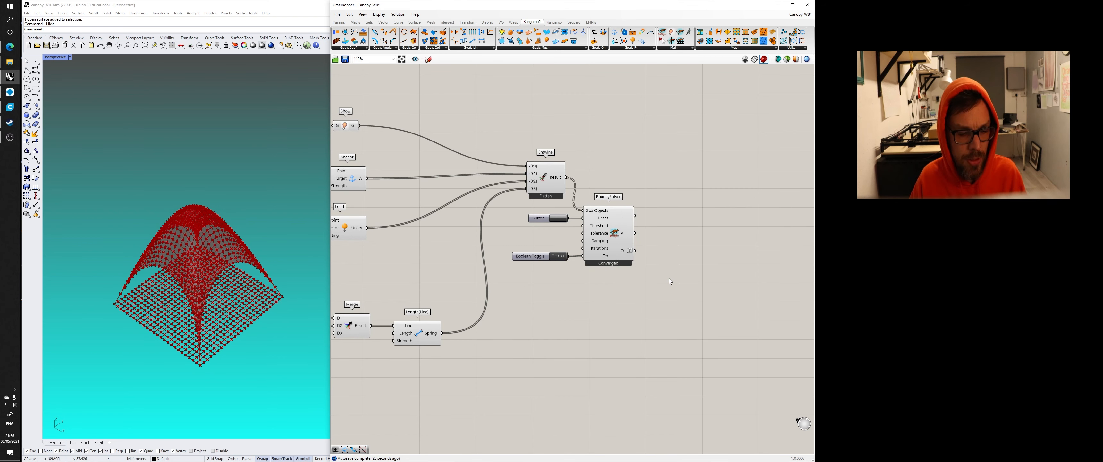
key("ctrl+z")
left_click(649, 279)
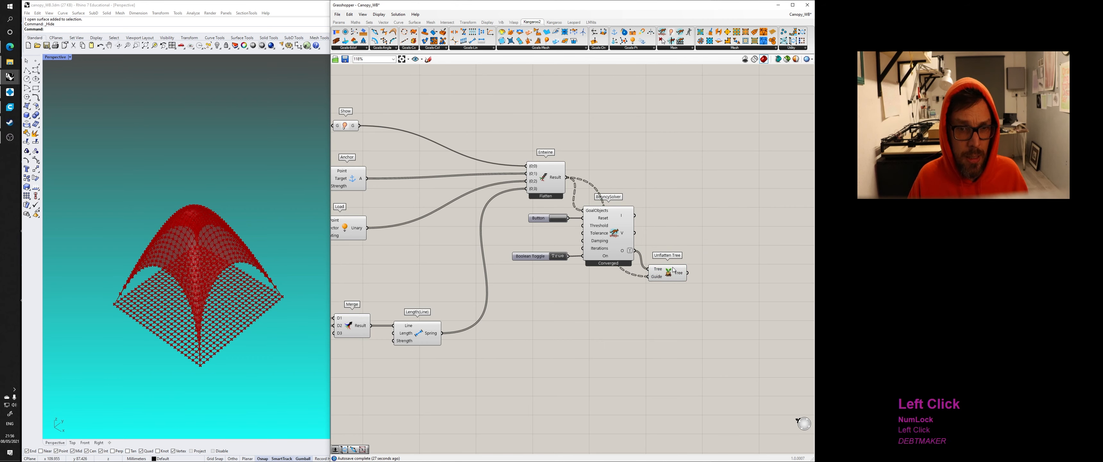
Step: Insert an extra empty input into Entwine between the Show and Anchor inputs
right_click_drag(545, 270, 630, 281, "shift")
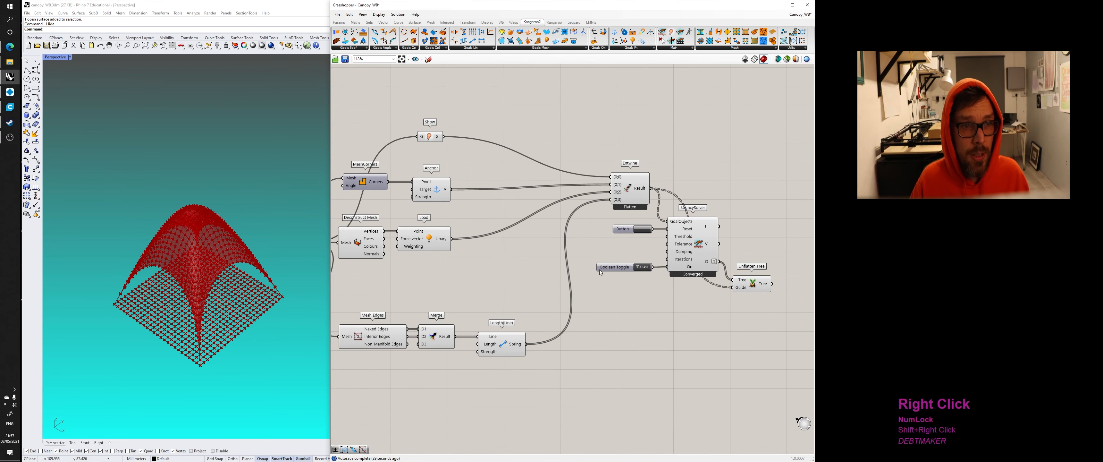
right_click_drag(518, 242, 543, 243, "shift")
scroll(701, 177, "up", 5)
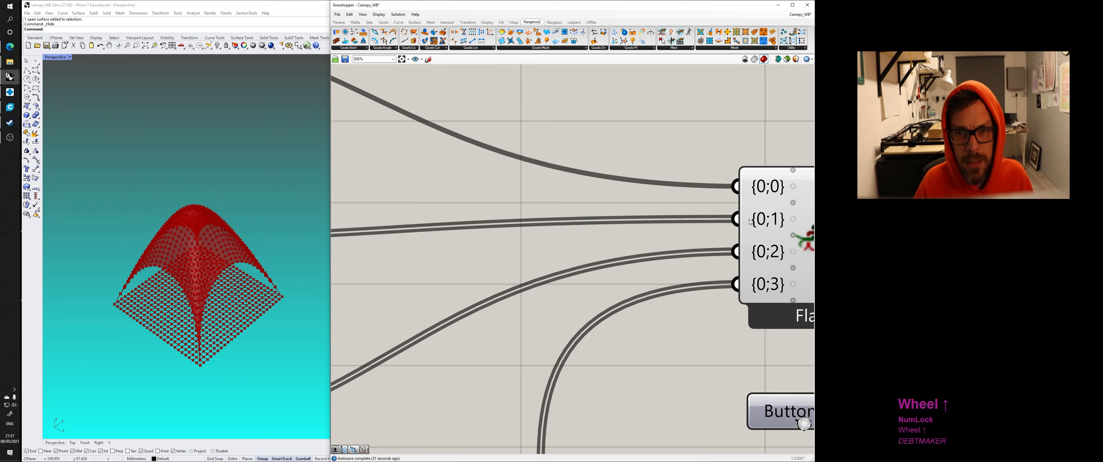
left_click(691, 197)
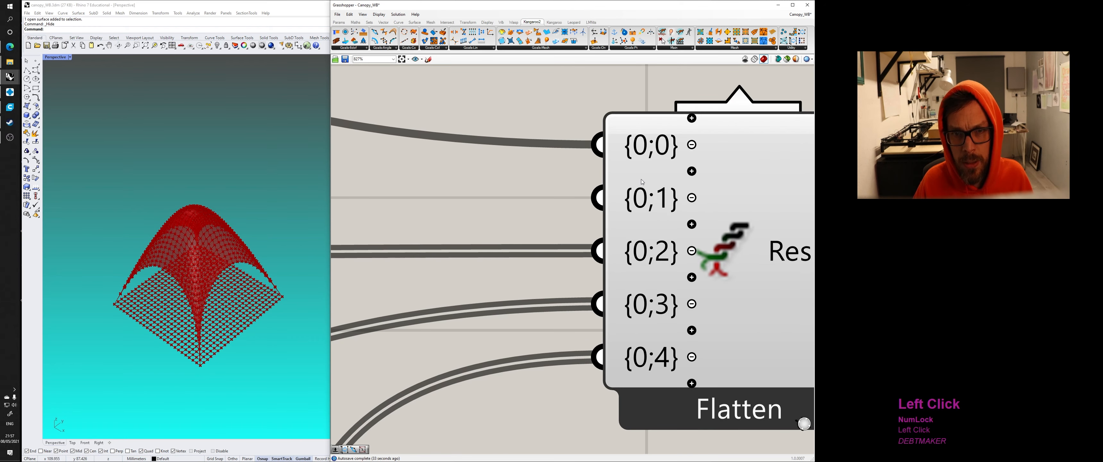
Step: Add a Kangaroo2 Grab component between Show and Anchor and wire its output to Entwine's {0;1} input
scroll(641, 179, "down", 4)
right_click_drag(523, 216, 604, 215)
scroll(566, 162, "up", 1)
right_click_drag(564, 160, 618, 166)
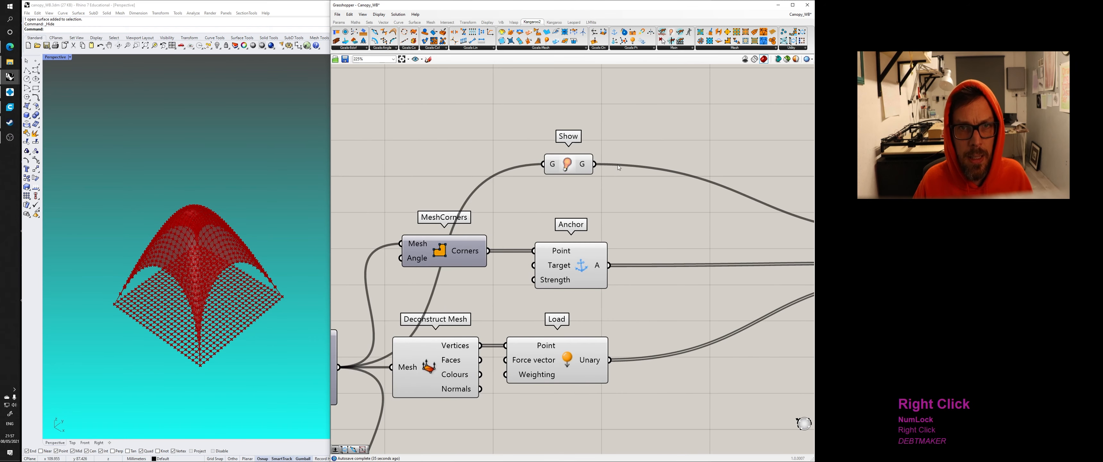
left_click(680, 48)
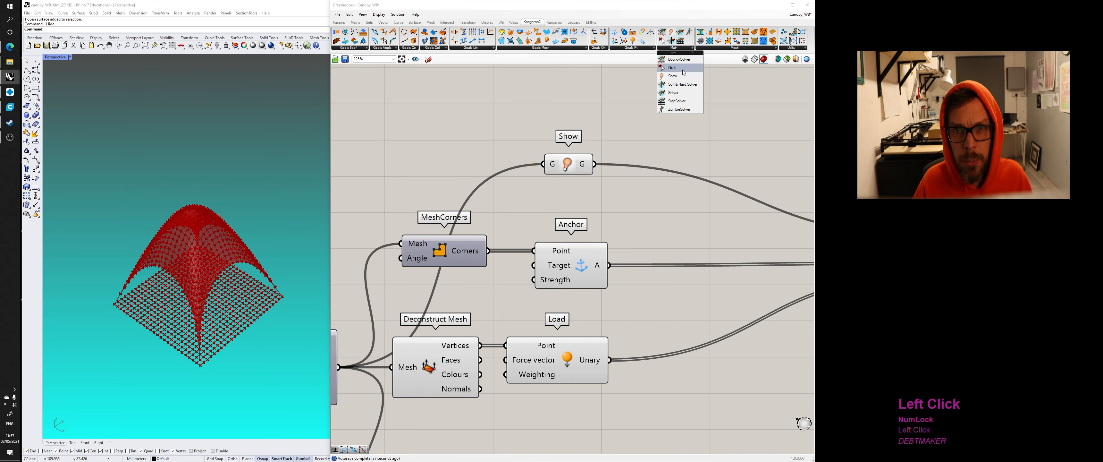
left_click_drag(681, 76, 605, 194)
right_click_drag(673, 161, 634, 137)
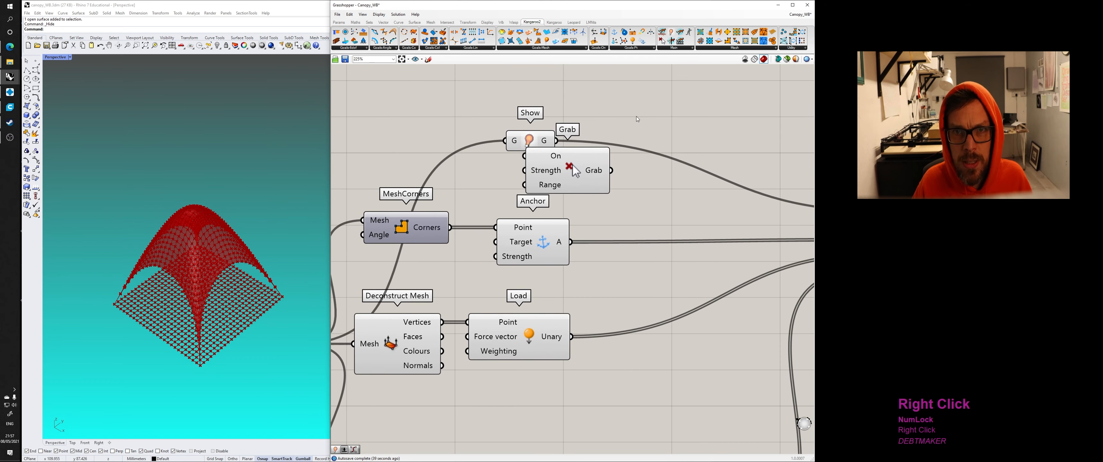
left_click_drag(539, 137, 534, 74)
left_click_drag(593, 161, 544, 140)
scroll(569, 147, "down", 2)
right_click_drag(585, 152, 541, 168)
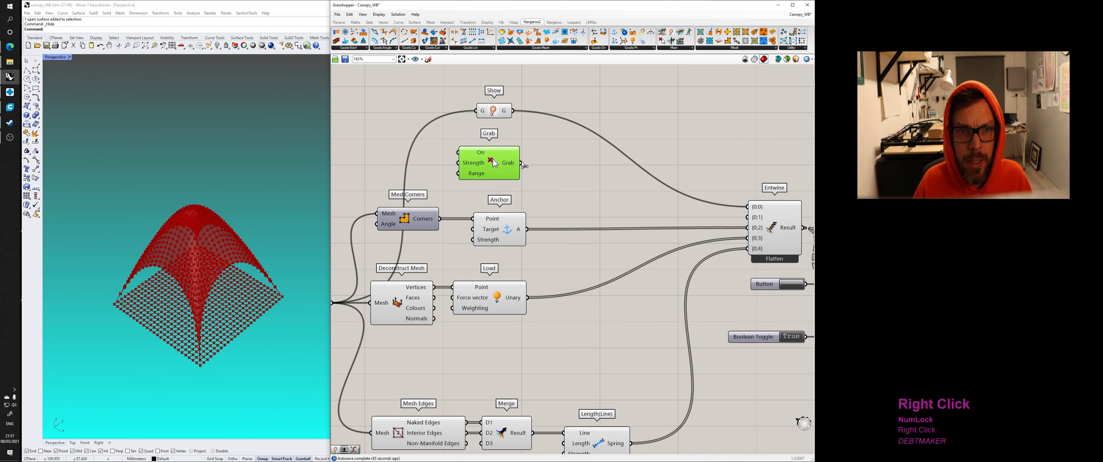
left_click_drag(521, 163, 755, 222)
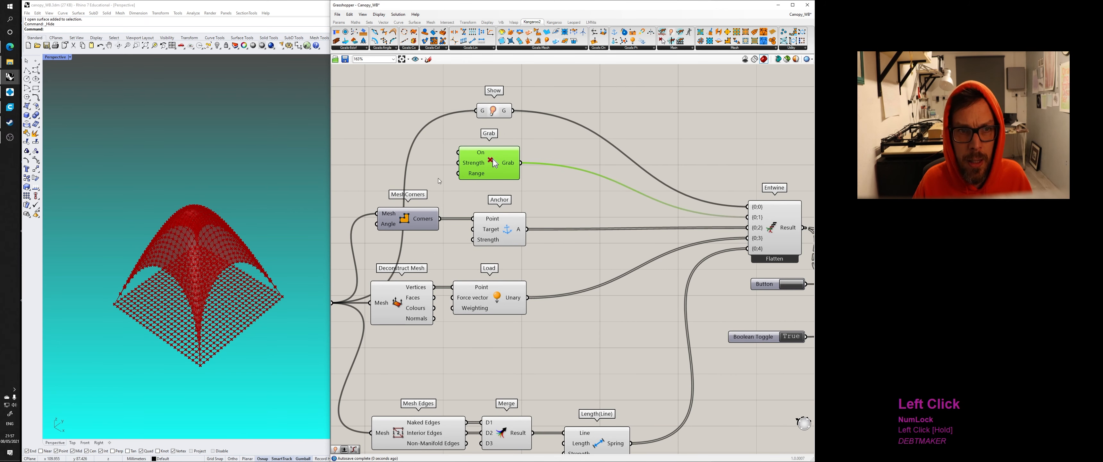
Step: Test the Grab goal by pulling on the canopy mesh in the Rhino viewport, examining it from several angles
right_click_drag(447, 180, 500, 203)
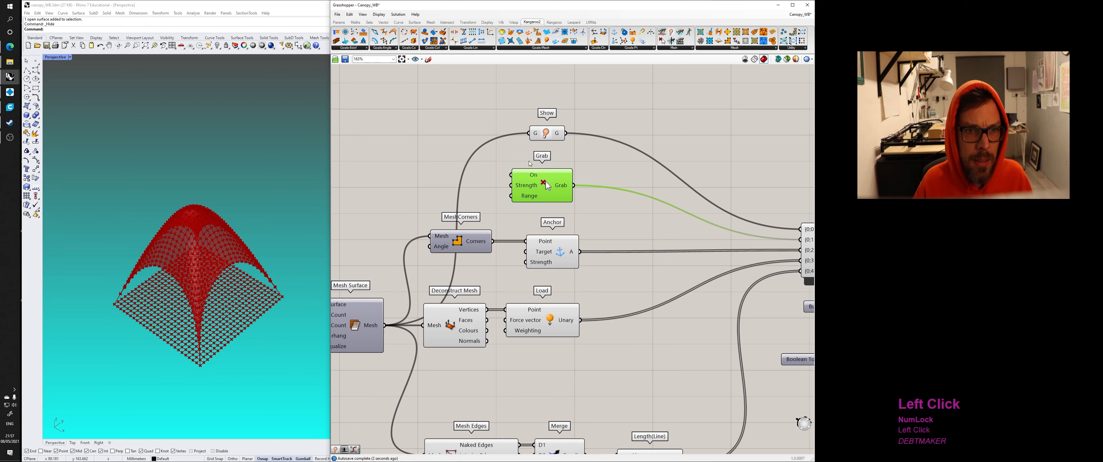
right_click_drag(401, 191, 388, 203)
right_click_drag(308, 217, 240, 205)
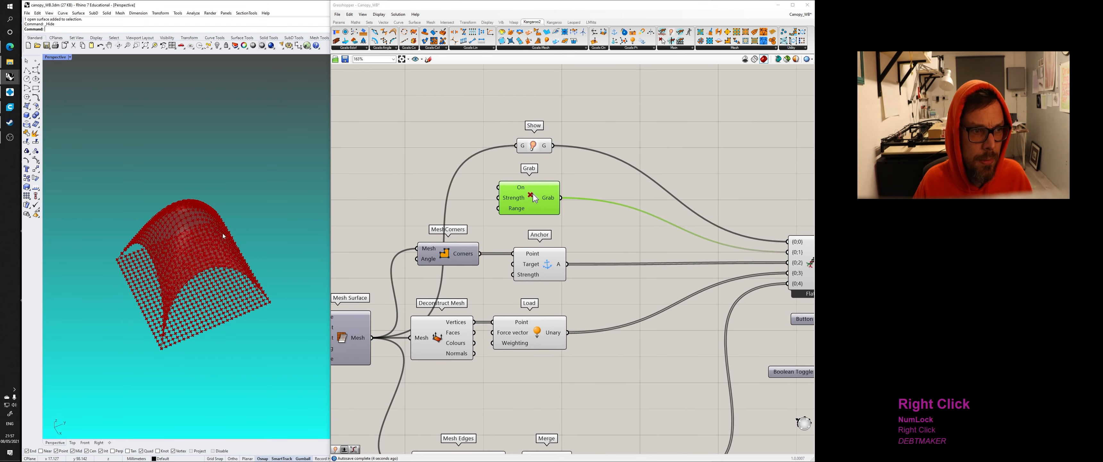
scroll(203, 218, "up", 3)
left_click_drag(201, 200, 374, 103)
scroll(235, 213, "down", 2)
right_click_drag(235, 213, 216, 195)
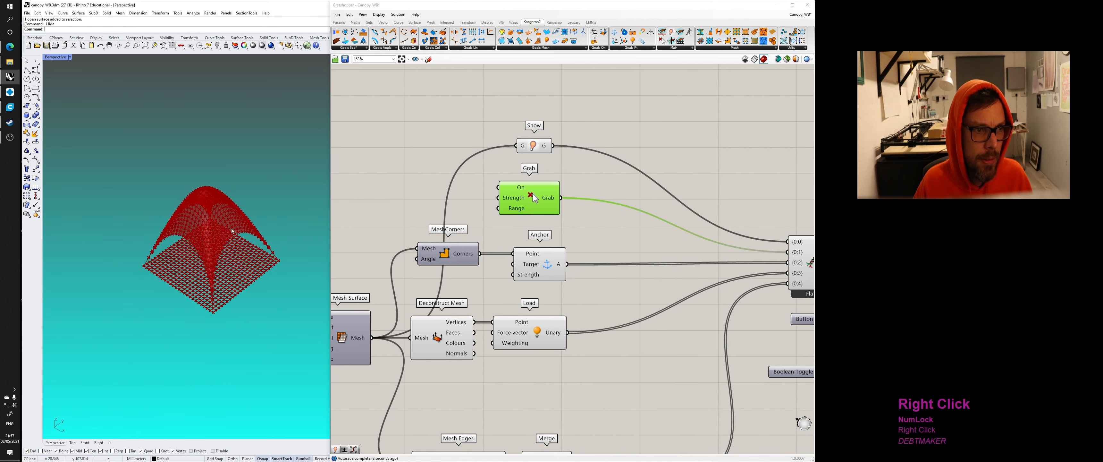
scroll(215, 195, "up", 4)
left_click_drag(212, 188, 107, 265)
scroll(278, 193, "down", 4)
scroll(573, 192, "down", 3)
right_click_drag(574, 193, 459, 181)
scroll(643, 272, "up", 4)
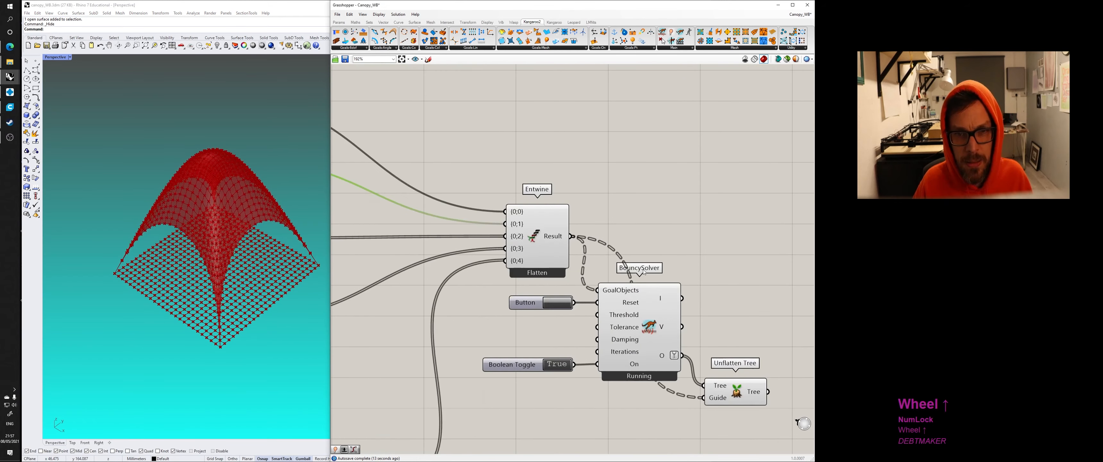
left_click(201, 184)
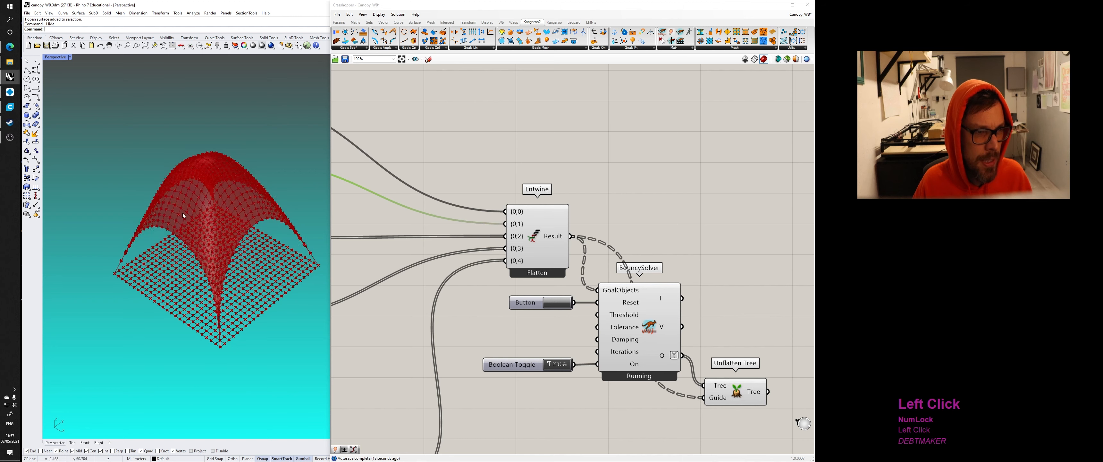
right_click_drag(232, 190, 127, 260)
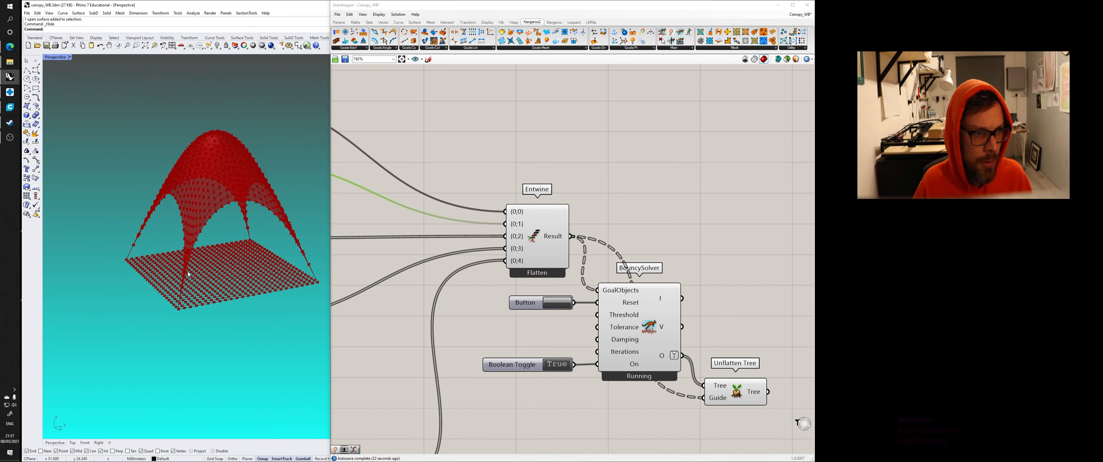
mouse_move(250, 242)
right_mouse_down()
mouse_move(245, 274)
mouse_move(250, 251)
right_mouse_up()
Step: Move the Load component further from Deconstruct Mesh to make room for its inputs, and check its Weighting input
scroll(561, 323, "down", 2)
scroll(561, 323, "down", 1)
right_click_drag(396, 361, 562, 302)
left_click(510, 265)
right_click_drag(460, 279, 515, 276)
scroll(516, 276, "up", 3)
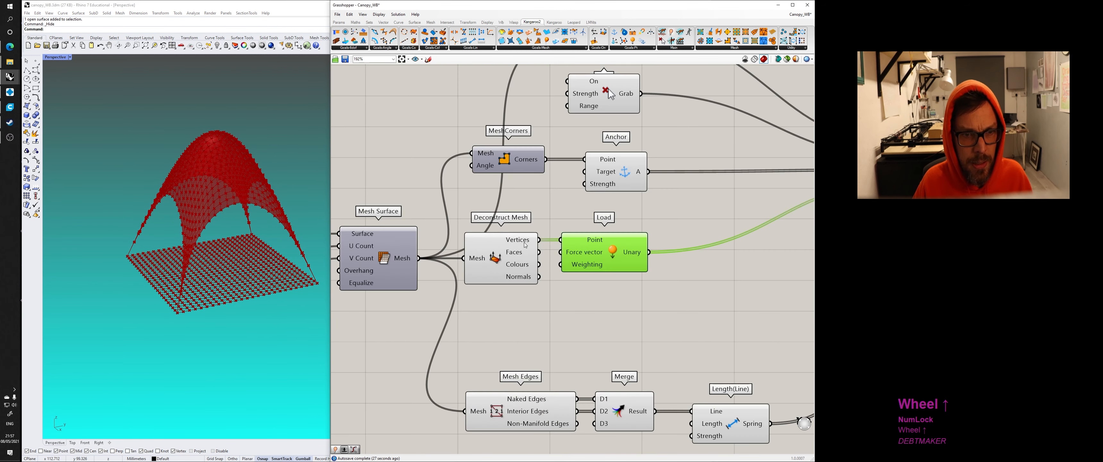
left_click_drag(607, 256, 660, 255)
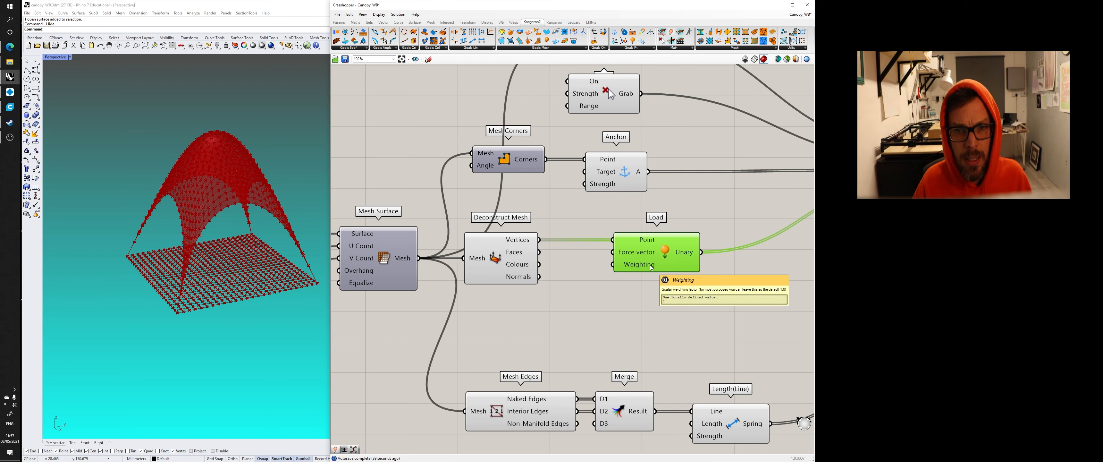
Step: Wire a new three-decimal number slider into the Load component's Weighting input and set it to 0.082
left_click(567, 322)
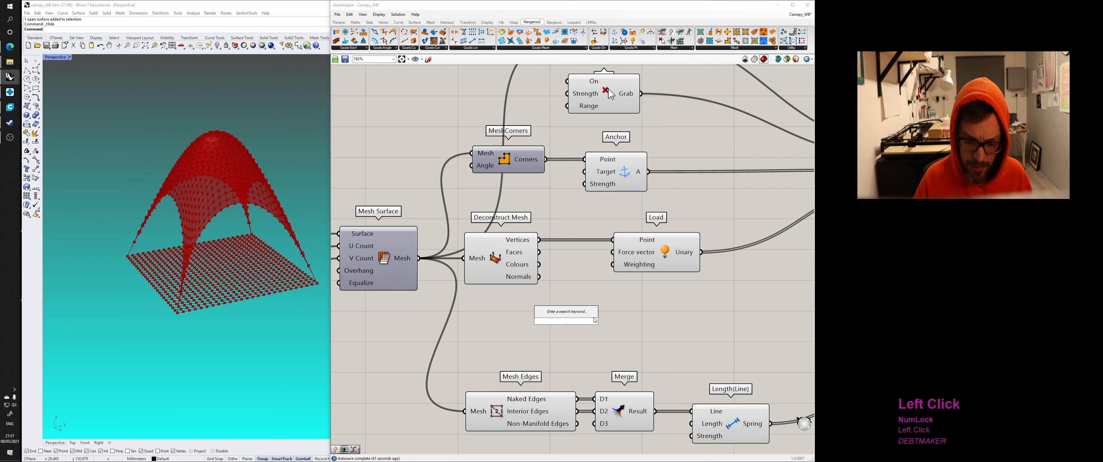
type("10")
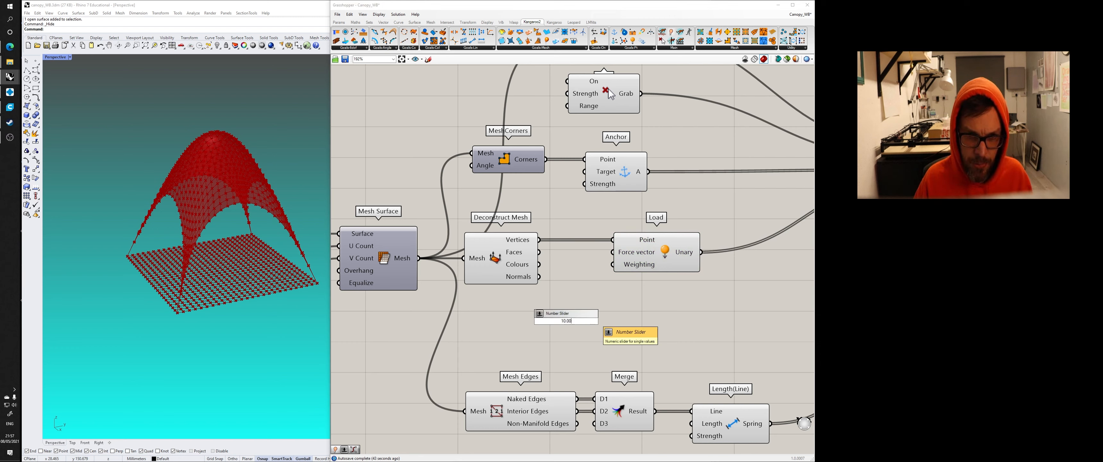
left_click(587, 327)
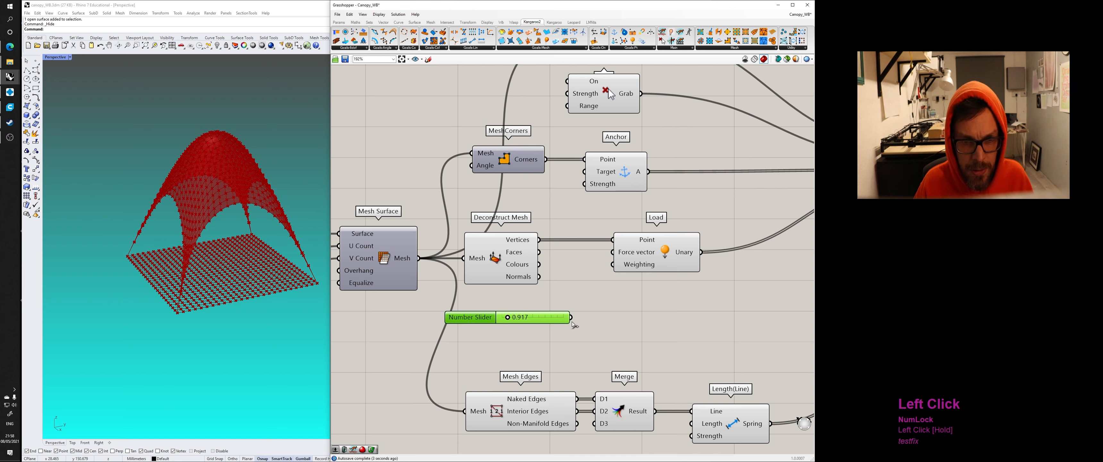
left_click_drag(572, 317, 613, 264)
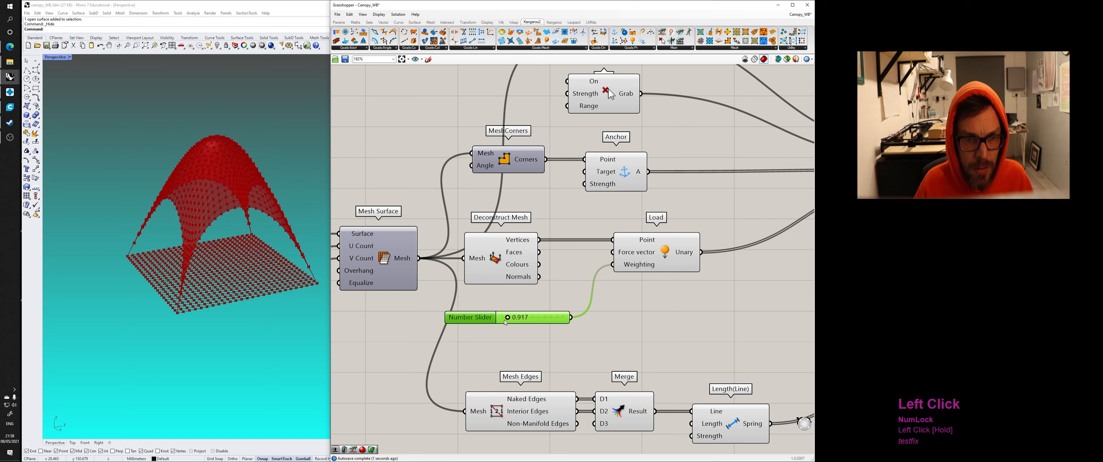
left_click_drag(506, 317, 503, 317)
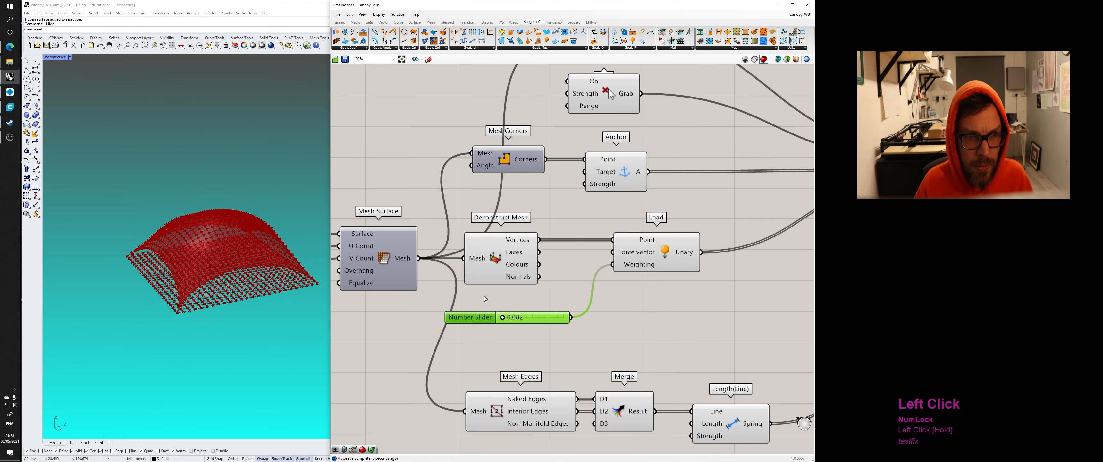
Step: Turn off the viewport preview of the Deconstruct Mesh component
left_click(504, 267)
right_click(500, 256)
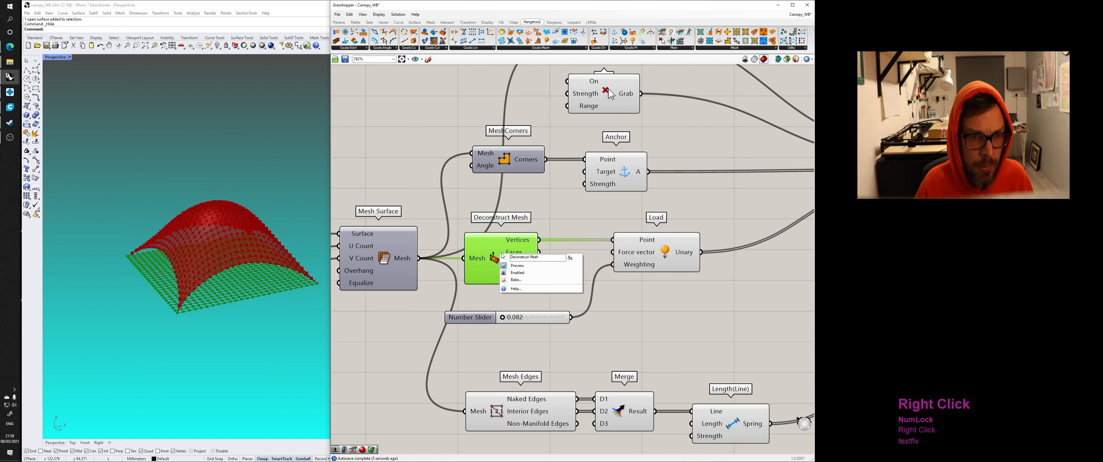
left_click(493, 249)
middle_click(492, 248)
left_click(509, 252)
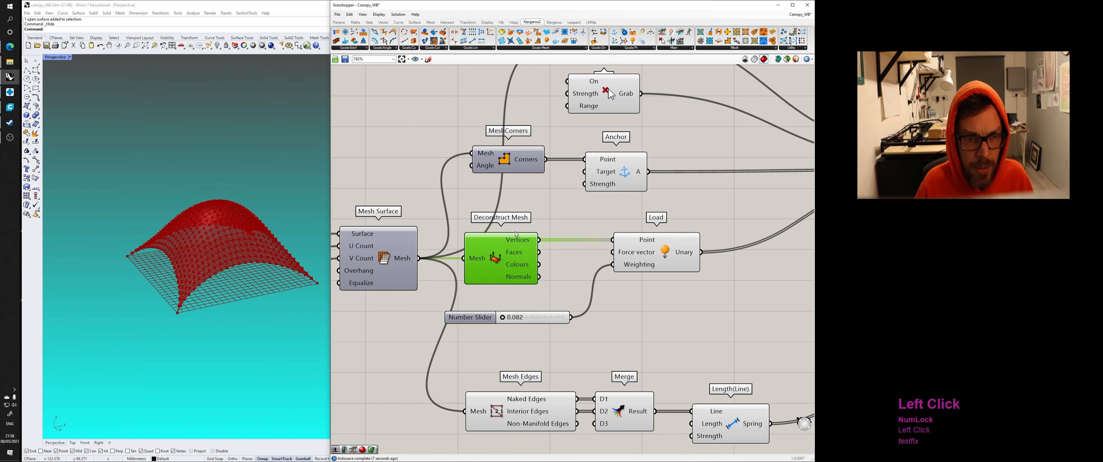
right_click_drag(401, 262, 519, 254)
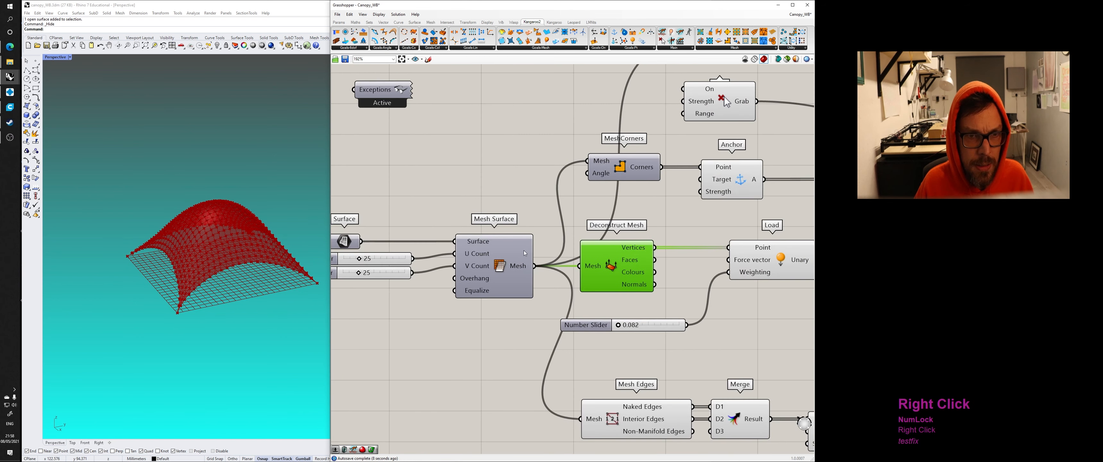
Step: Turn off the viewport previews of the Mesh Edges and Merge components
scroll(520, 254, "down", 3)
left_click(595, 373)
middle_click(594, 372)
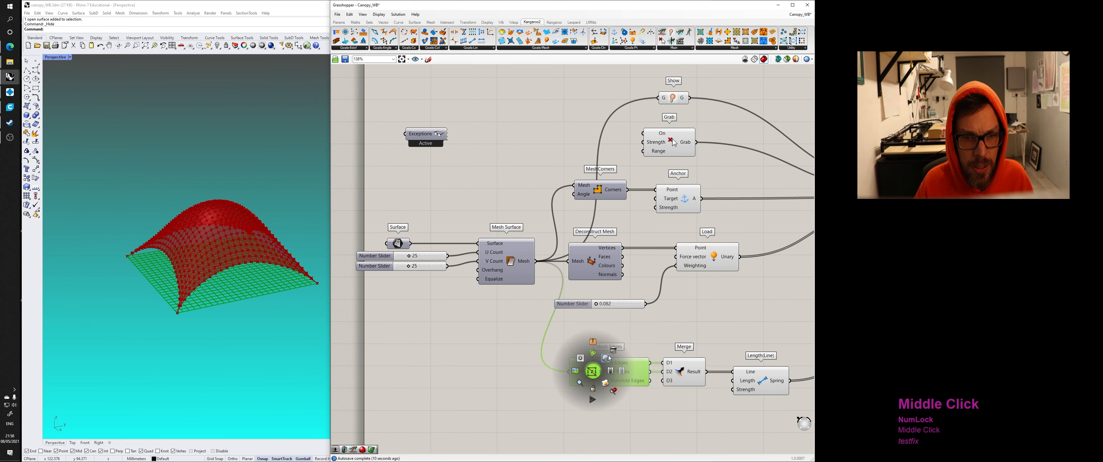
left_click(618, 351)
left_click(686, 370)
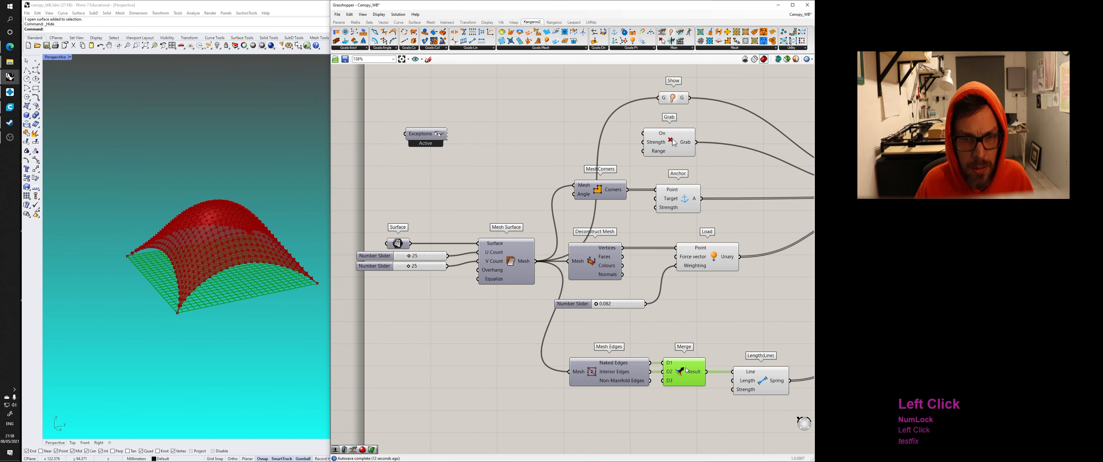
middle_click(691, 370)
left_click(714, 348)
right_click_drag(747, 355, 698, 349)
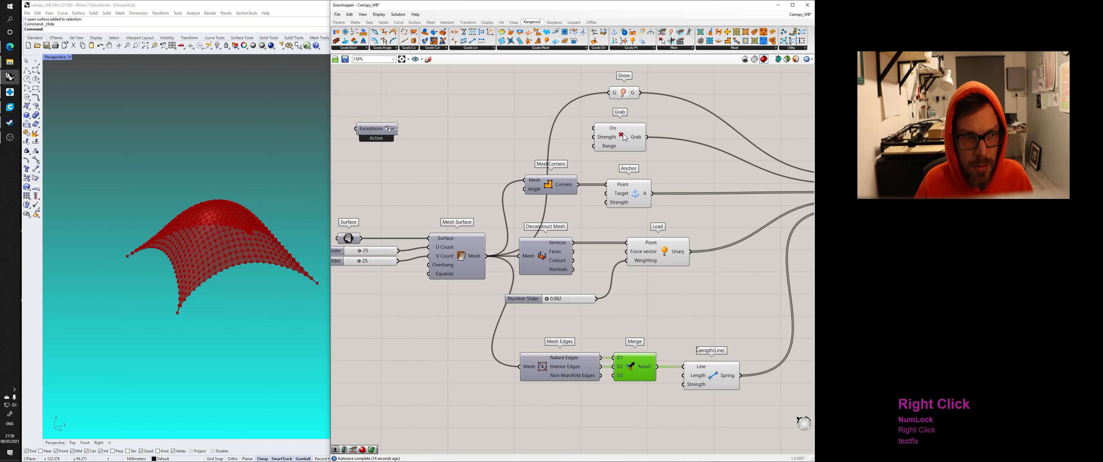
Step: Move the Show, Grab, Anchor and Load goals closer to Entwine and align all goal components, including Length(Line), by their right edges
right_click_drag(739, 309, 626, 304)
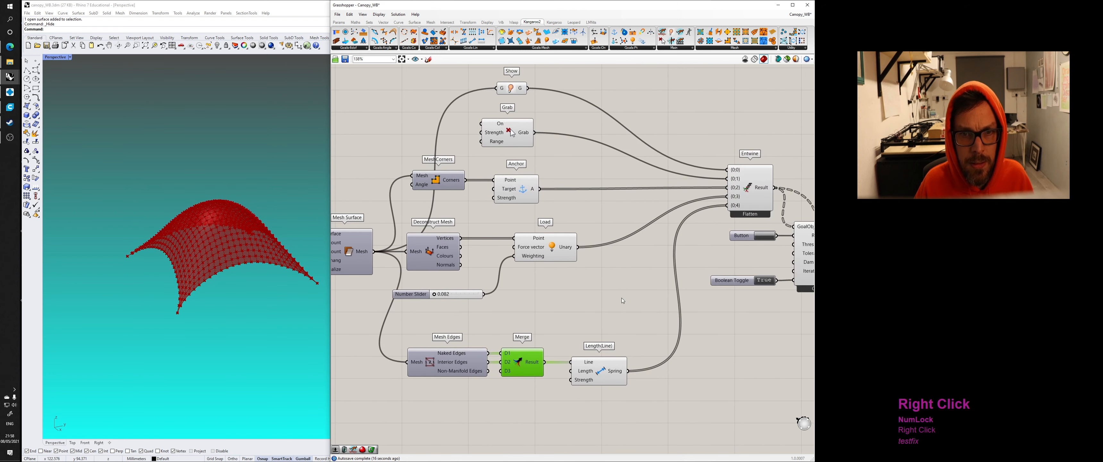
left_click_drag(588, 294, 497, 88)
left_click_drag(516, 197, 583, 203)
left_click_drag(593, 420, 538, 96)
left_click_drag(644, 414, 590, 84)
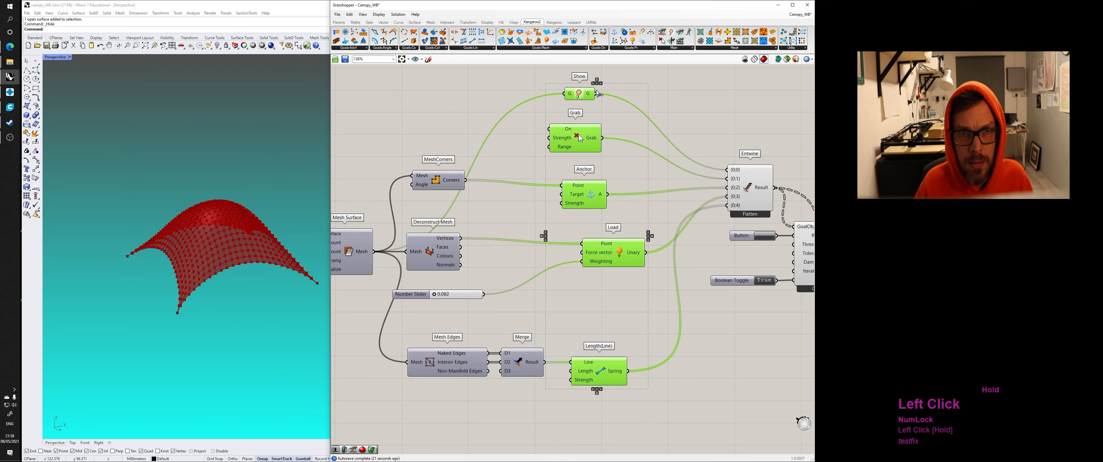
left_click(602, 86)
left_click_drag(635, 410, 577, 99)
left_click(600, 80)
left_click(713, 121)
right_click_drag(713, 121, 619, 130)
left_click(666, 201)
Step: Turn off the BouncySolver preview and inspect the Unflatten Tree output on the canopy in the Rhino viewport
left_click(734, 263)
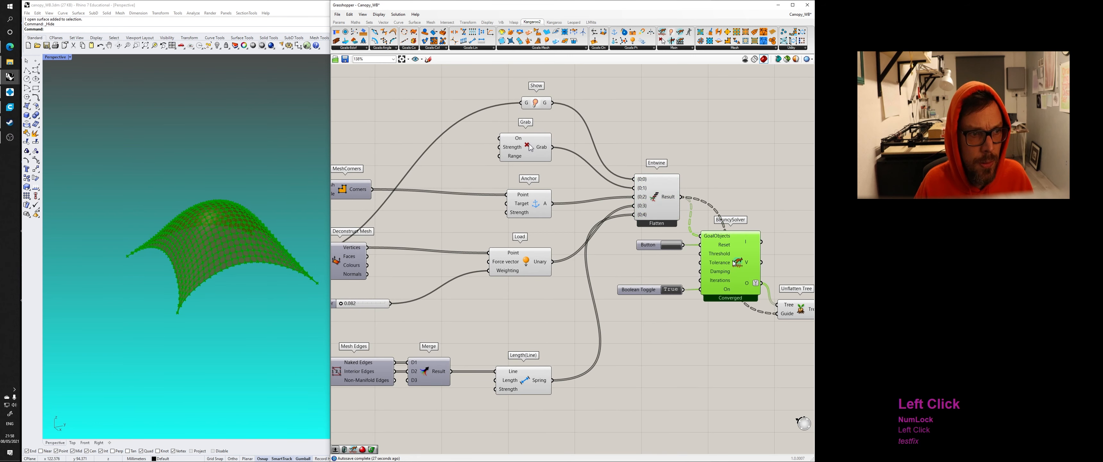
middle_click(728, 263)
left_click(749, 237)
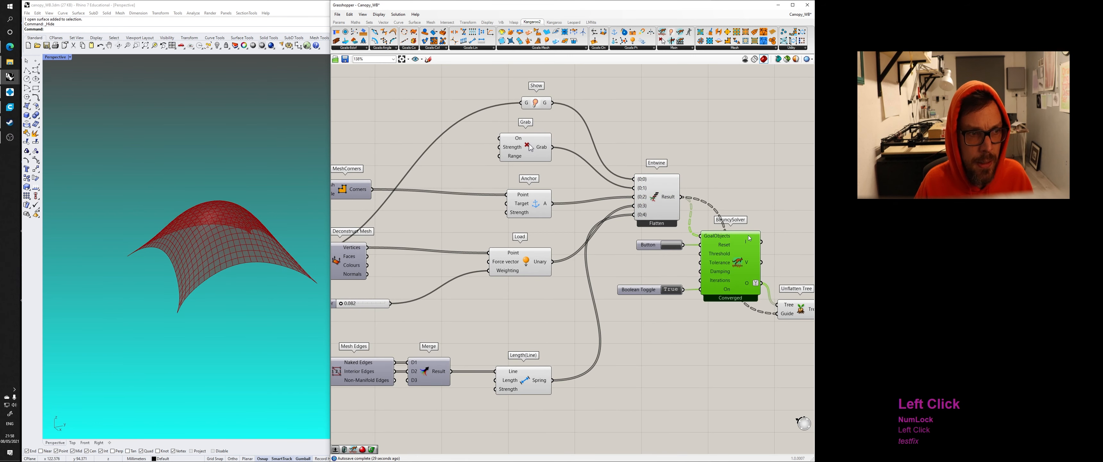
left_click(732, 194)
right_click_drag(201, 223, 222, 242)
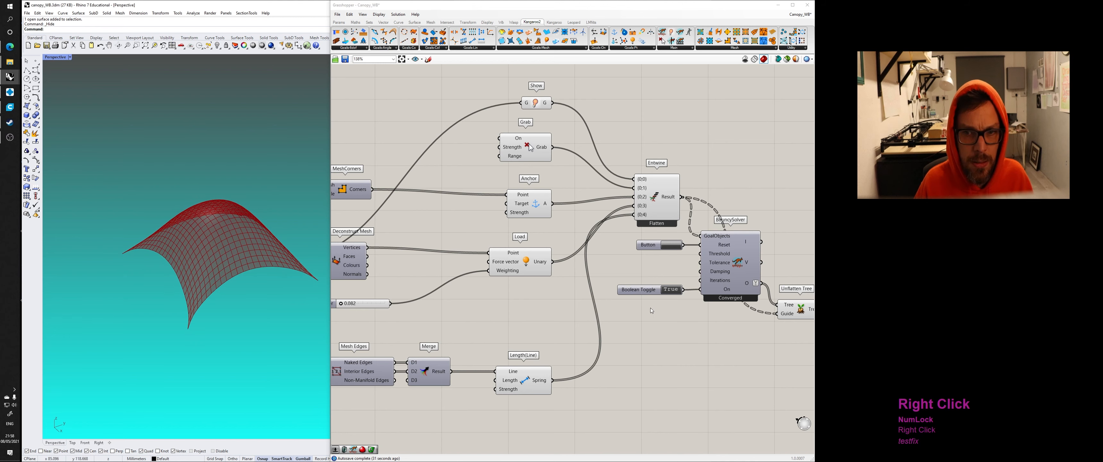
left_click(808, 309)
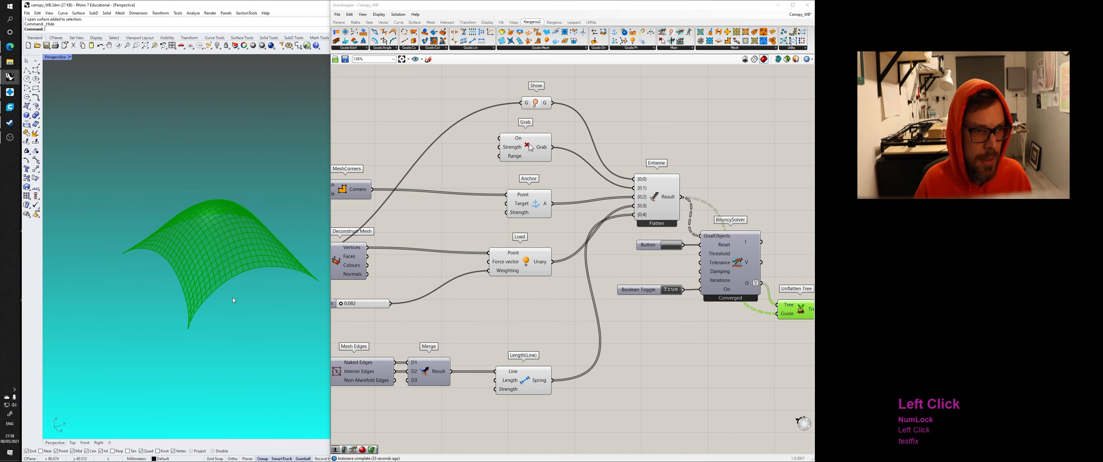
right_click_drag(233, 297, 300, 283)
left_click(775, 226)
right_click_drag(774, 222, 672, 253)
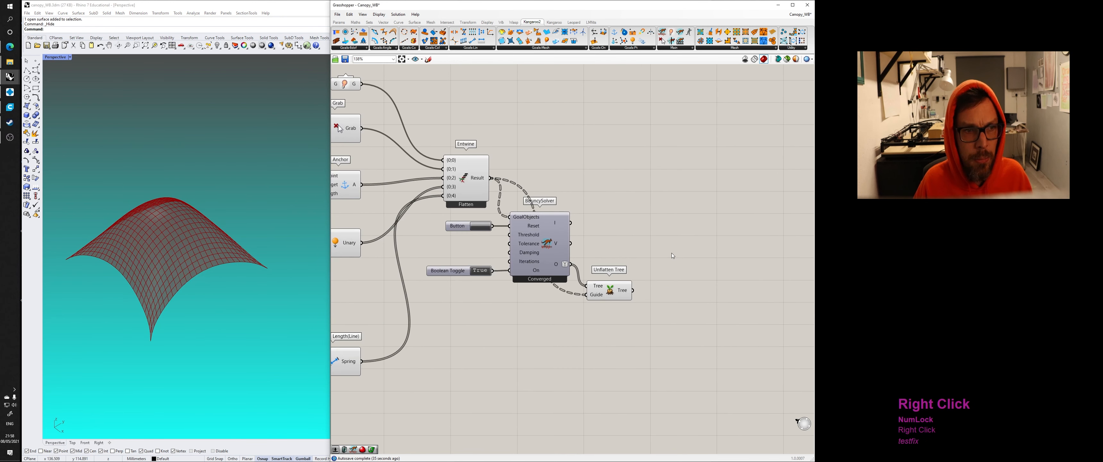
Step: Add a Custom Preview component and wire Unflatten Tree's output into its Geometry input
double_click(670, 245)
type("cust")
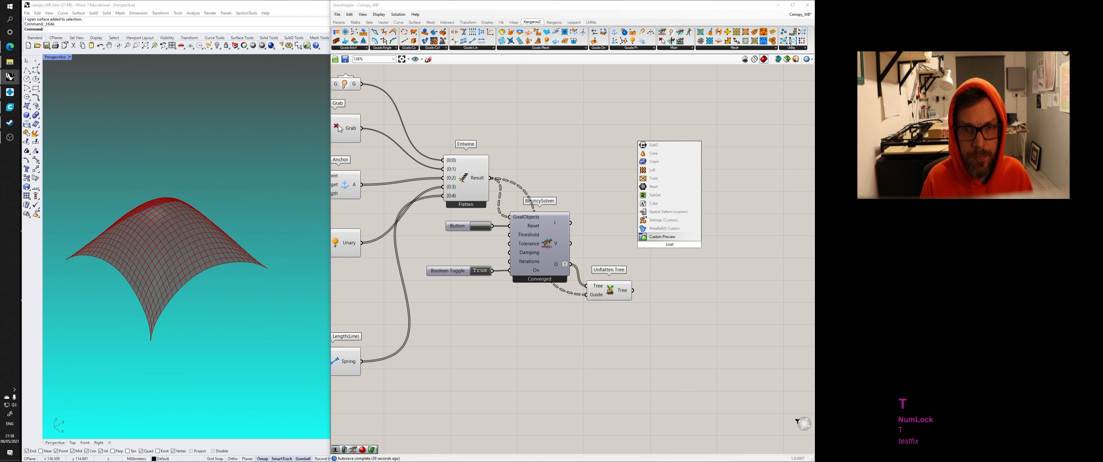
key("Return")
left_click_drag(650, 240, 633, 291)
left_click_drag(675, 250, 672, 300)
left_click(638, 243)
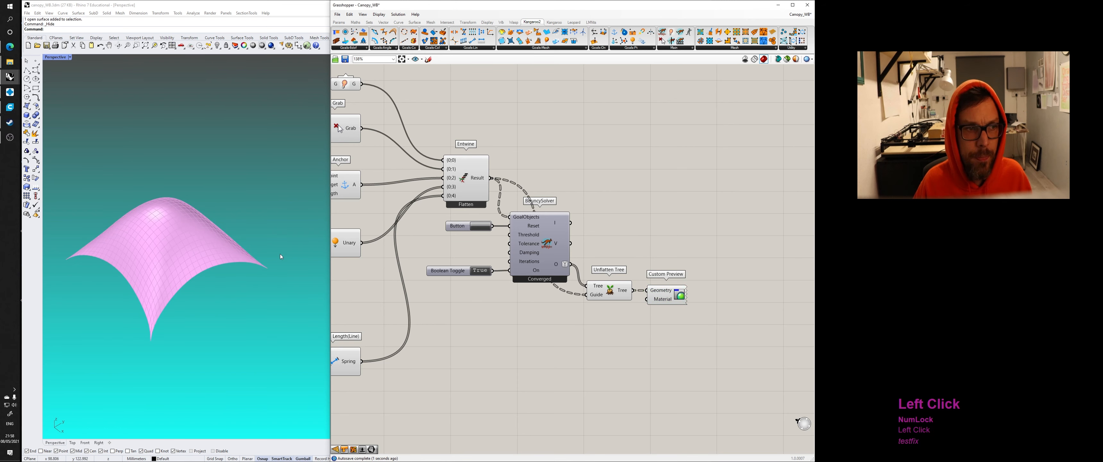
right_click_drag(280, 254, 238, 263)
Step: Set the Mesh Surface U Count slider to 43 and reset the BouncySolver simulation
right_click_drag(403, 253, 534, 246)
scroll(381, 254, "down", 2)
scroll(394, 249, "up", 2)
right_click_drag(370, 242, 456, 250)
scroll(455, 250, "up", 3)
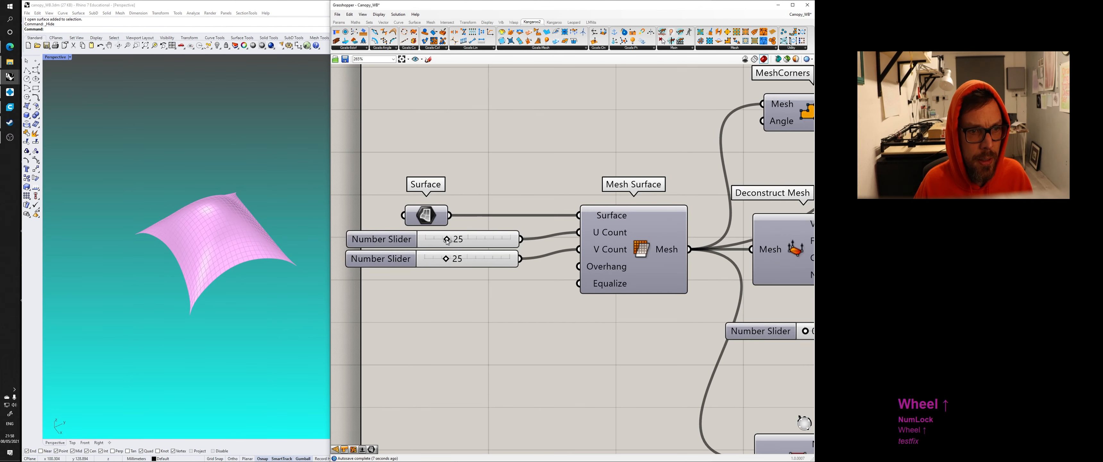
left_click_drag(447, 239, 460, 241)
scroll(514, 306, "down", 2)
right_click_drag(599, 303, 528, 280)
scroll(634, 275, "down", 3)
right_click_drag(633, 274, 489, 272)
right_click_drag(791, 240, 705, 241)
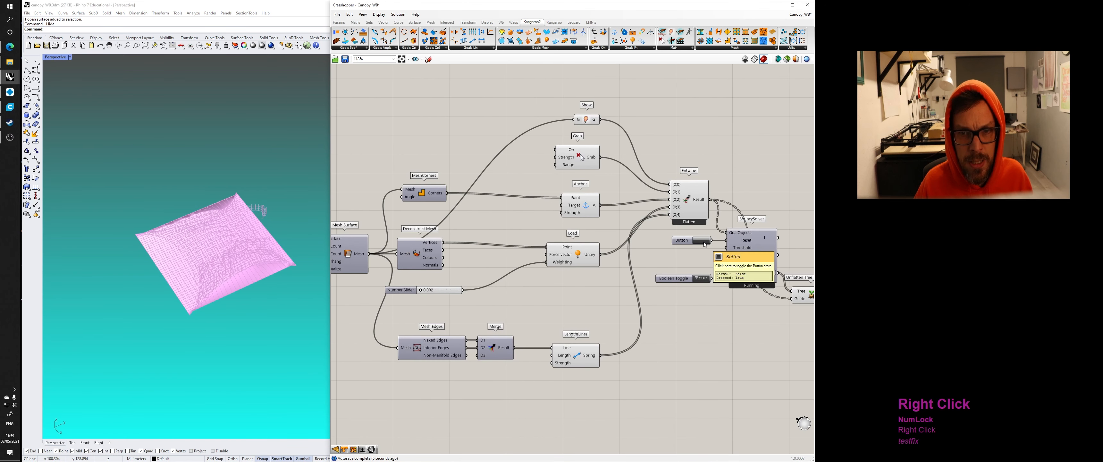
left_click(704, 241)
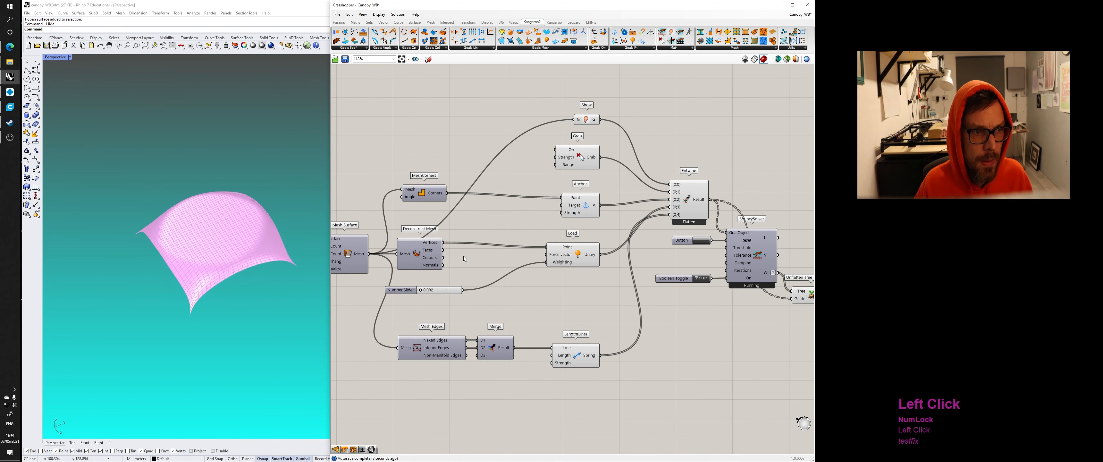
right_click_drag(216, 263, 213, 238)
Step: Set the Mesh Surface U Count slider to 23 and reset the BouncySolver simulation
right_click_drag(381, 258, 560, 256)
scroll(441, 247, "up", 5)
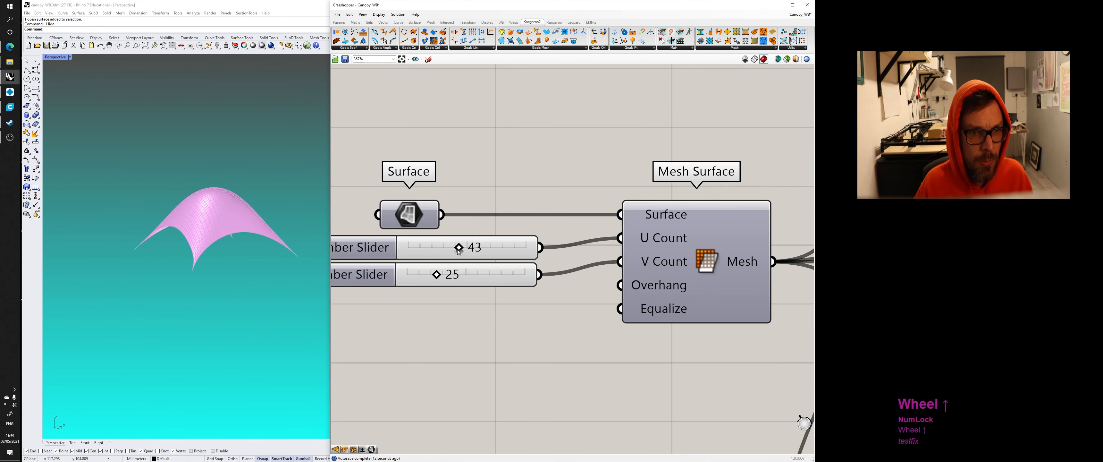
left_click_drag(444, 247, 420, 247)
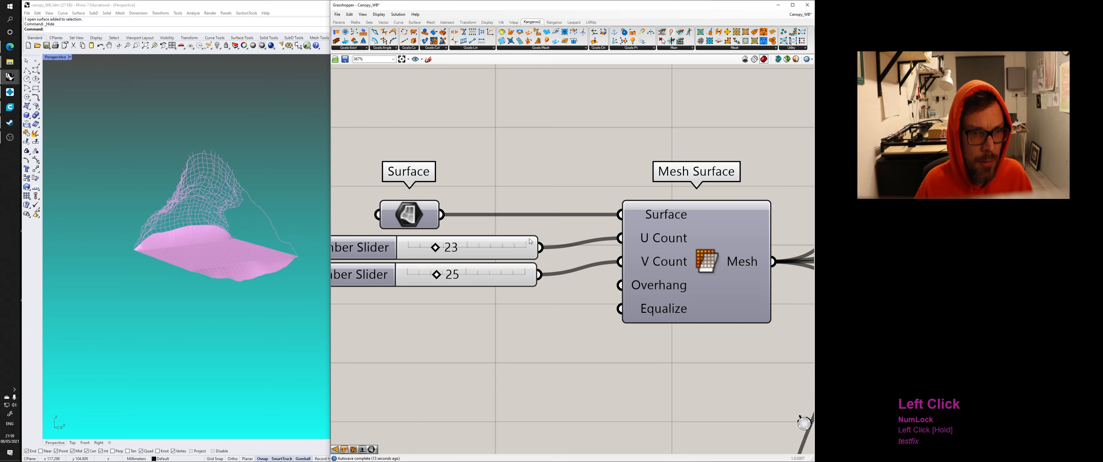
scroll(537, 236, "down", 3)
right_click_drag(585, 244, 491, 239)
scroll(491, 239, "down", 2)
scroll(491, 239, "down", 1)
right_click_drag(707, 235, 670, 238)
scroll(629, 240, "down", 3)
left_click(670, 236)
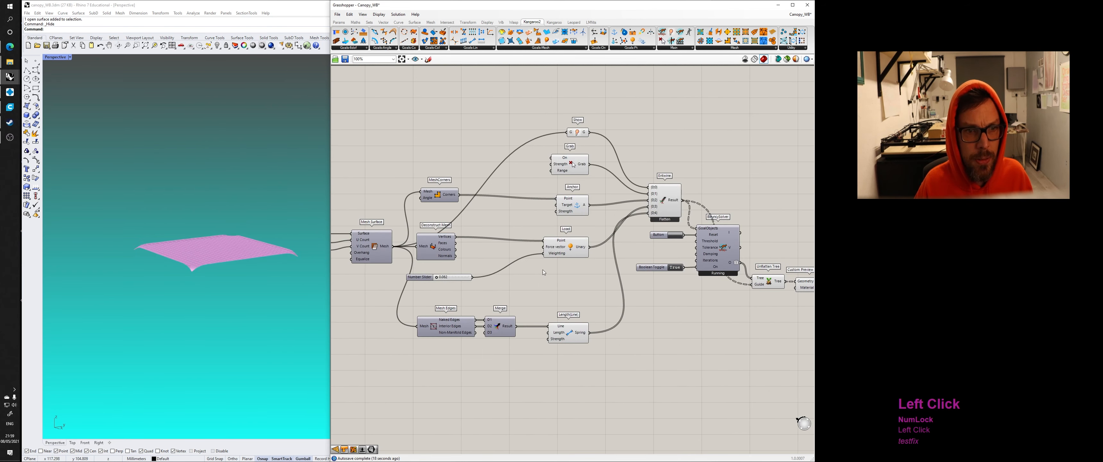
Step: Raise the Load component's Weighting slider to 0.242
right_click_drag(543, 270, 560, 269)
scroll(561, 268, "up", 4)
right_click_drag(453, 279, 462, 281)
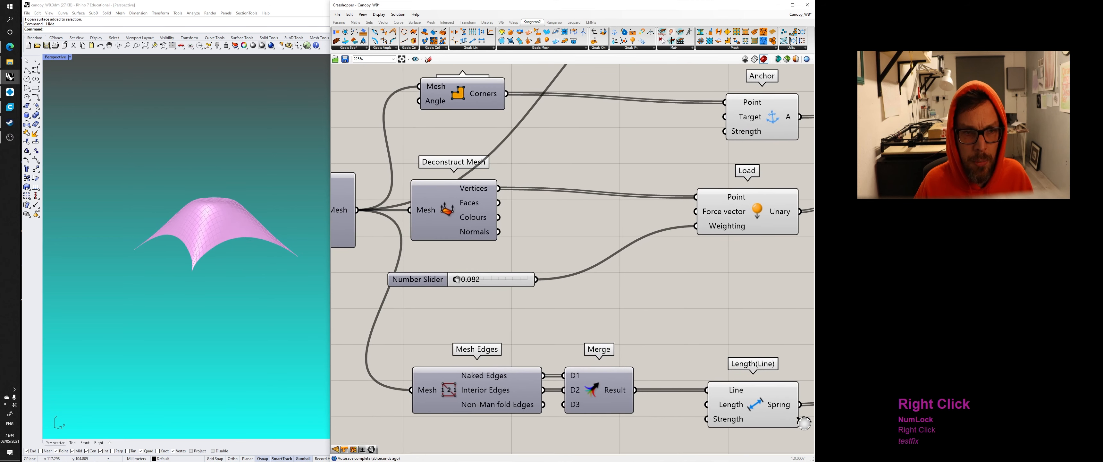
scroll(462, 281, "up", 2)
left_click(462, 282)
mouse_move(461, 281)
left_mouse_down()
mouse_move(497, 281)
mouse_move(462, 281)
left_mouse_up()
scroll(593, 275, "down", 2)
right_click_drag(594, 318, 521, 295)
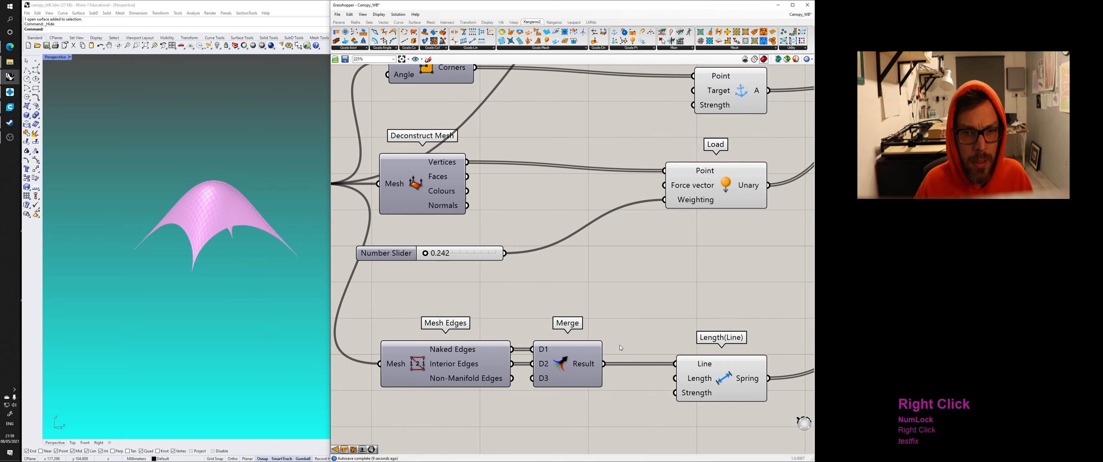
Step: Examine the canopy mesh edges up close and check the Length and Strength inputs of the Length(Line) goal
right_click_drag(620, 345, 587, 321)
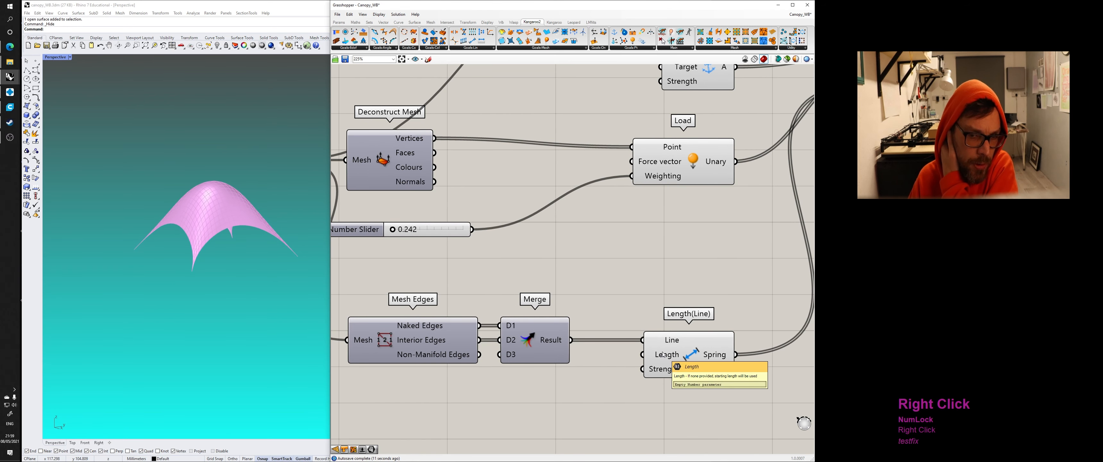
scroll(198, 228, "up", 3)
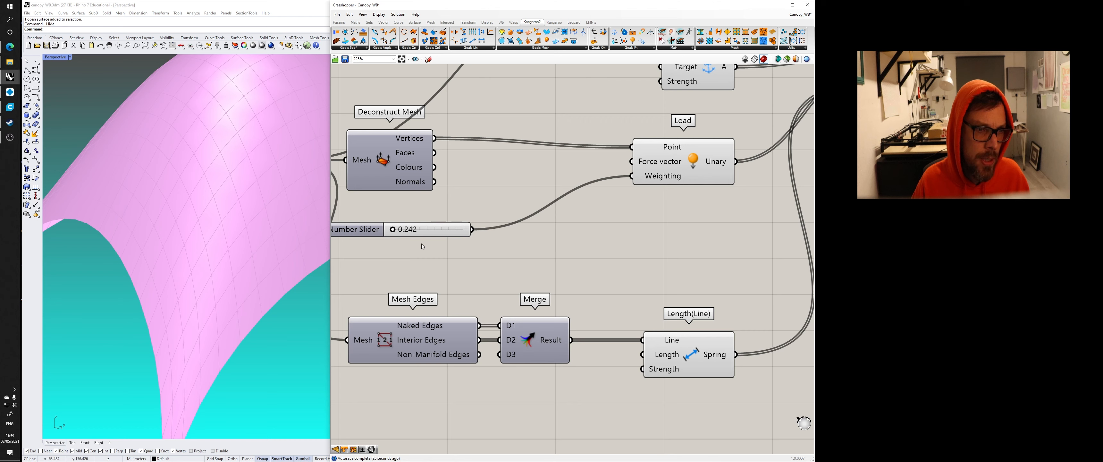
right_click_drag(605, 281, 600, 251)
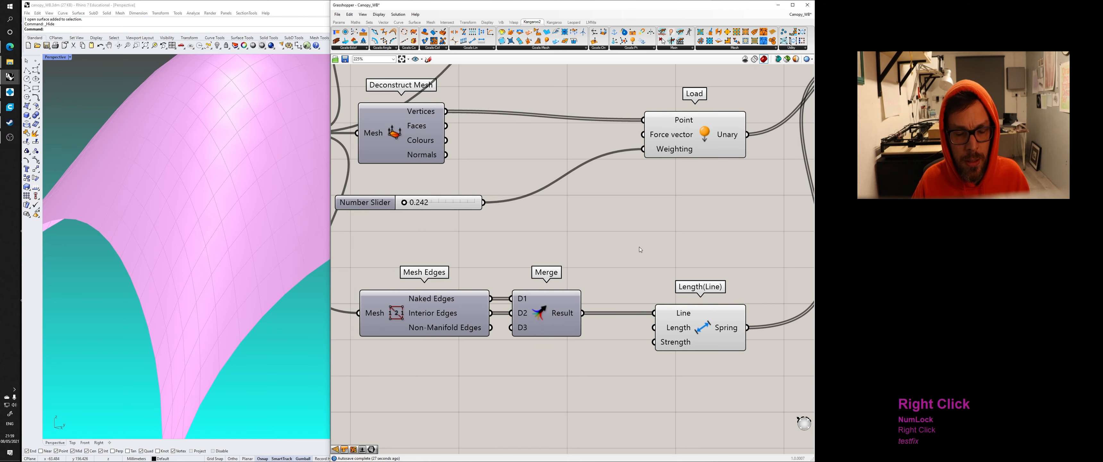
scroll(685, 326, "up", 4)
left_click(668, 317)
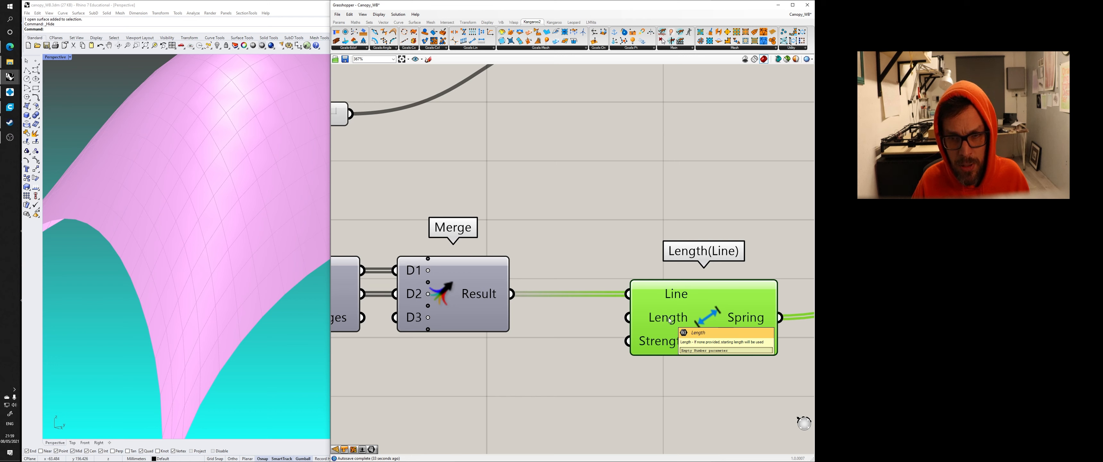
left_click(664, 341)
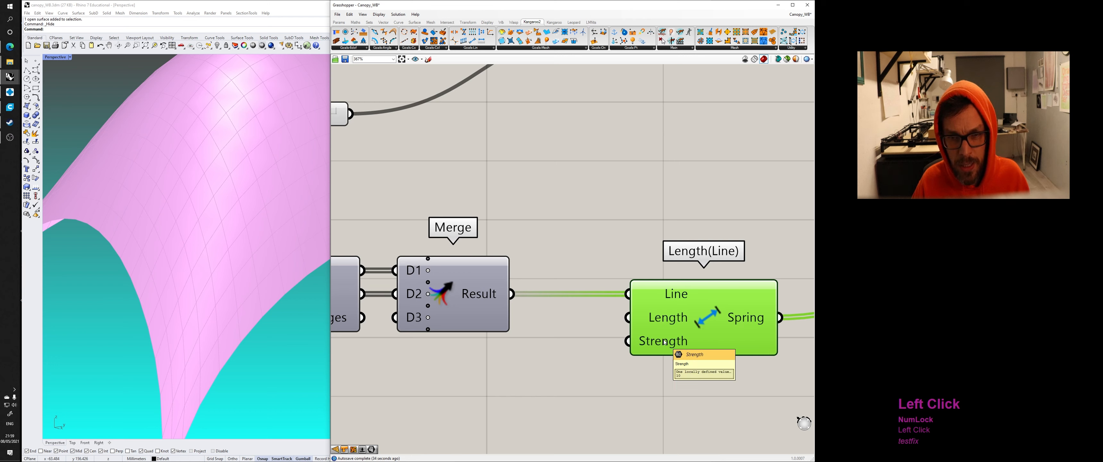
left_click(617, 256)
Step: Add a number slider with the value 10.00 just below the Length(Line) component
scroll(607, 342, "down", 3)
double_click(589, 375)
type("10")
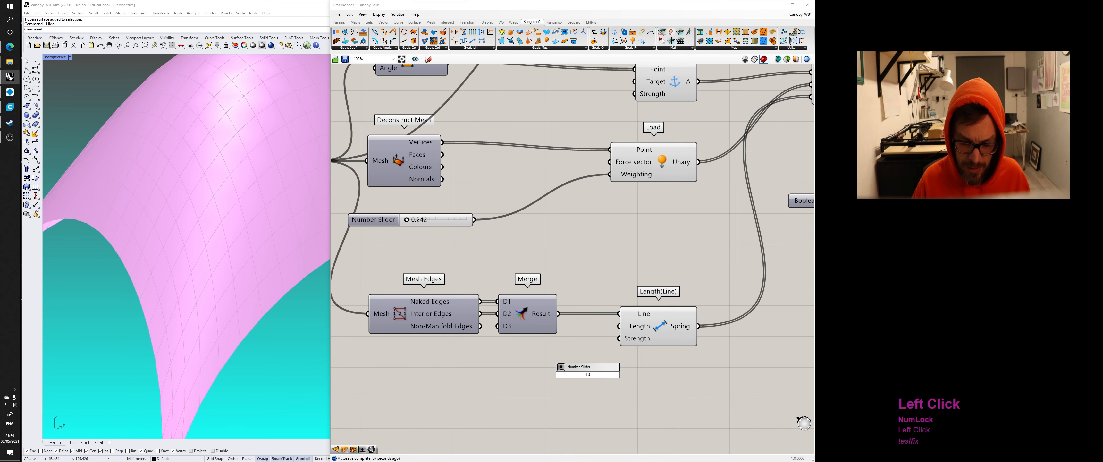
type(".00")
key("Return")
left_click(589, 375)
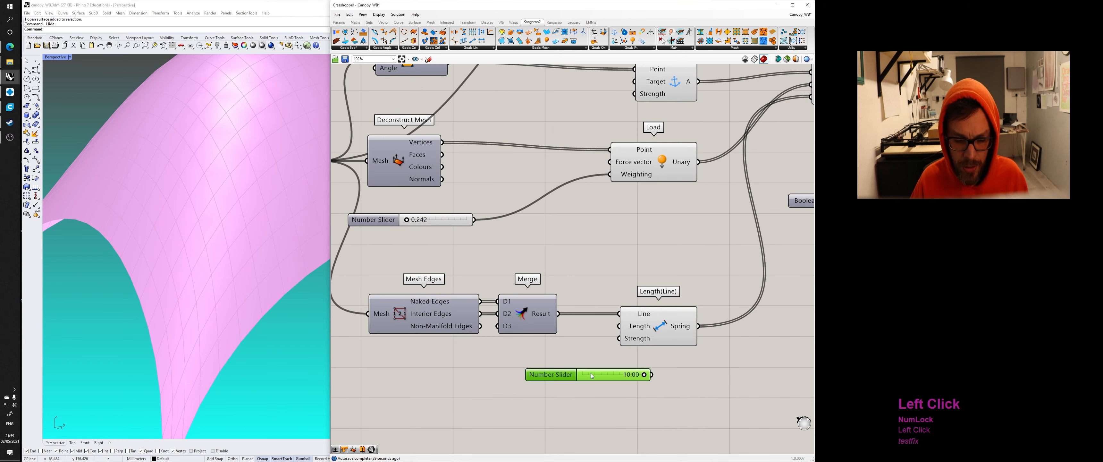
Step: Replace the number slider below Length(Line) with a new one created as 10.100, and set it to 22.628
key("Delete")
double_click(596, 382)
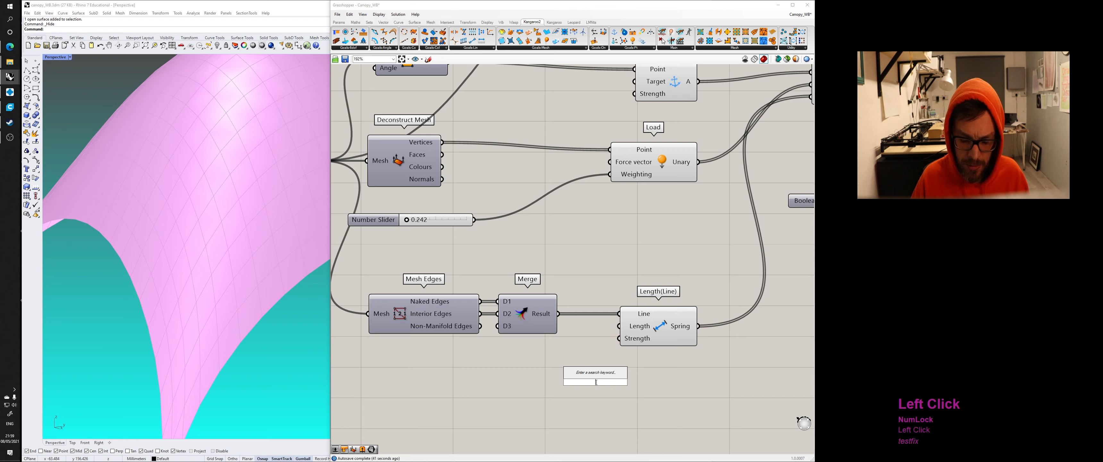
type("10")
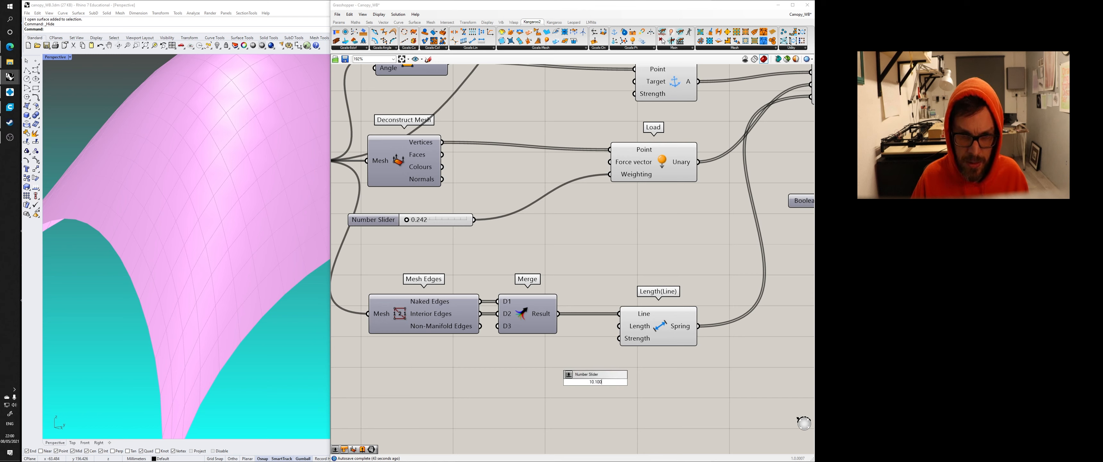
type(".100")
key("Return")
left_click_drag(599, 382, 643, 388)
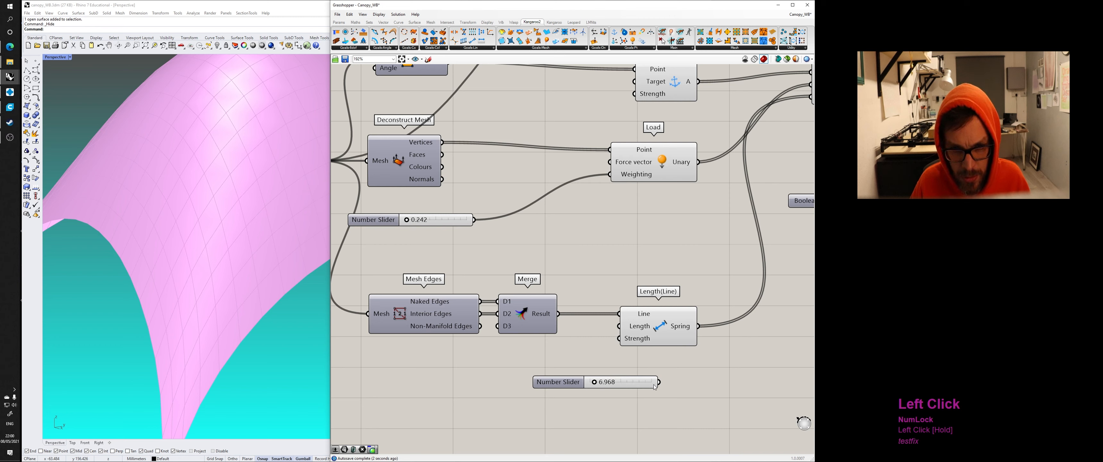
left_click(600, 384)
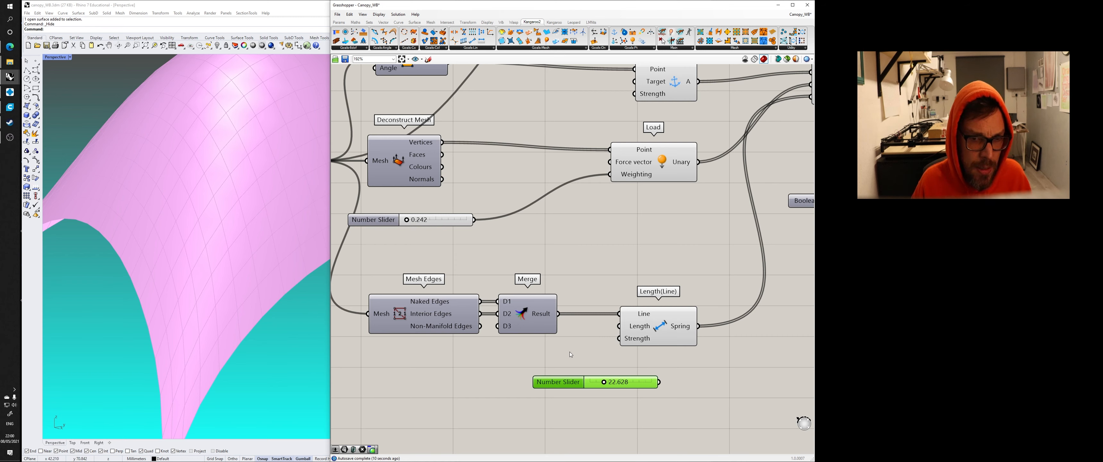
Step: Move the new slider under the Merge component, wire it into Length(Line)'s Strength input and set it to 13.754
left_click(639, 341)
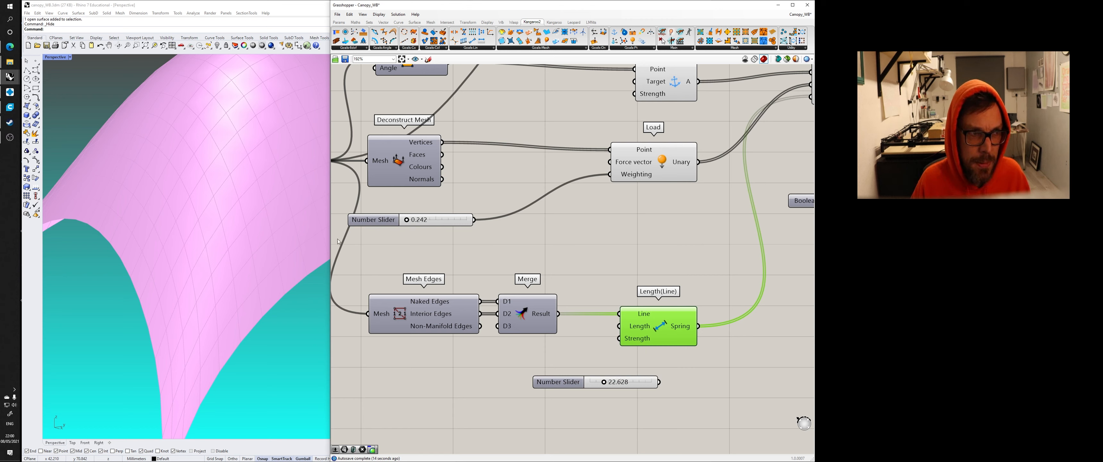
right_click_drag(325, 237, 242, 216)
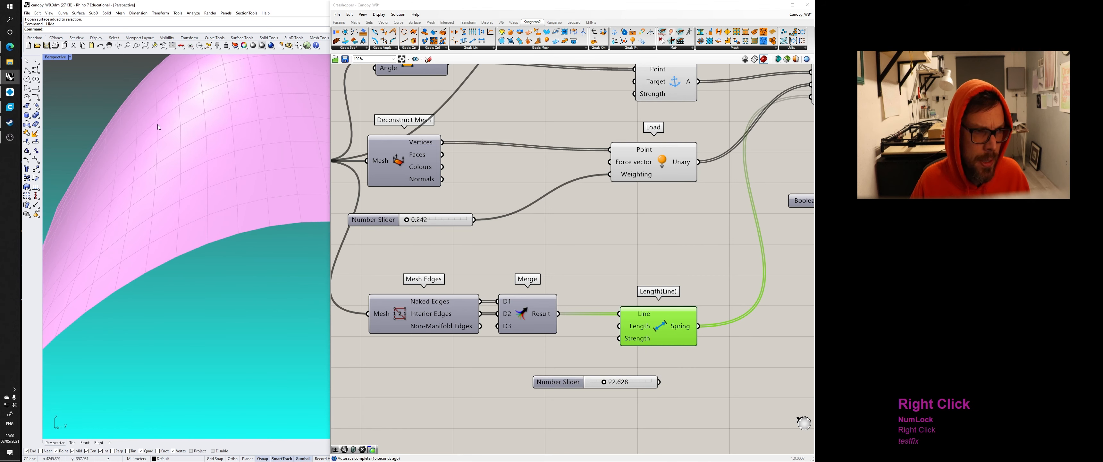
right_click_drag(165, 119, 175, 129)
scroll(215, 153, "down", 3)
scroll(647, 373, "up", 1)
left_click_drag(553, 386, 467, 362)
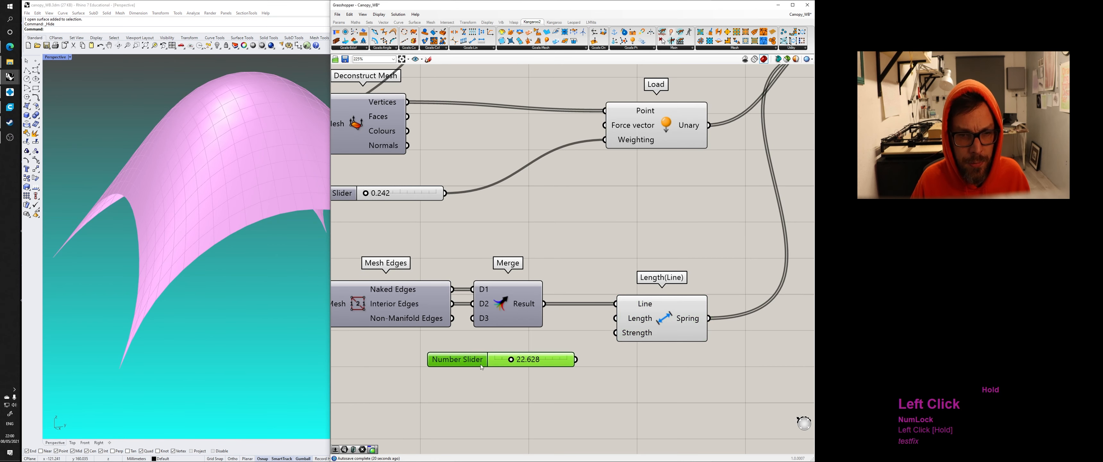
left_click_drag(584, 357, 611, 334)
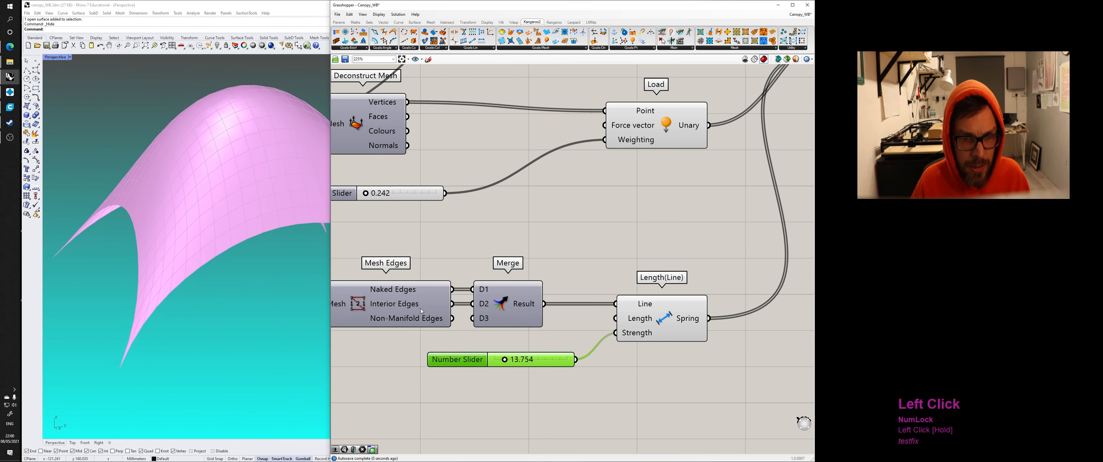
Step: Raise the Strength slider to 64.336 and reset the BouncySolver simulation
right_click_drag(239, 271, 253, 280)
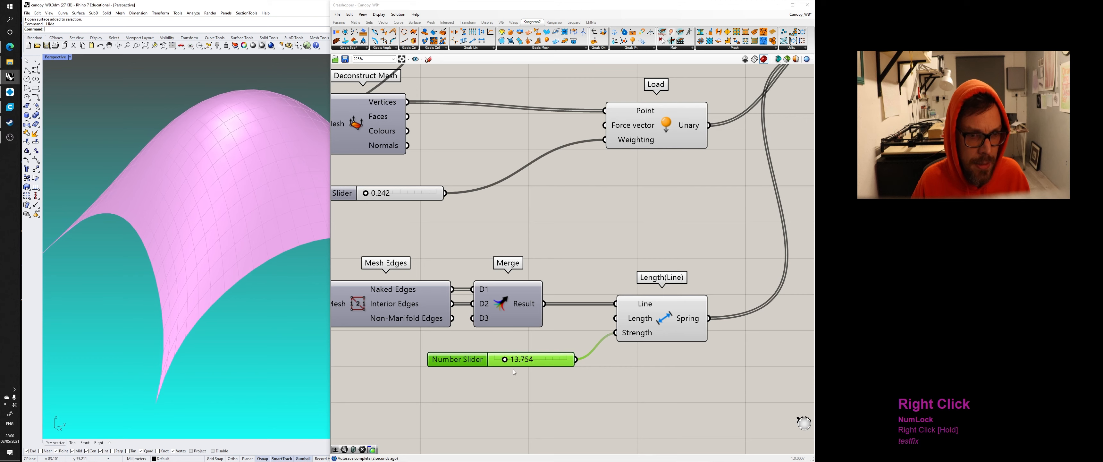
left_click_drag(504, 360, 542, 364)
right_click_drag(285, 371, 219, 319)
scroll(218, 317, "up", 2)
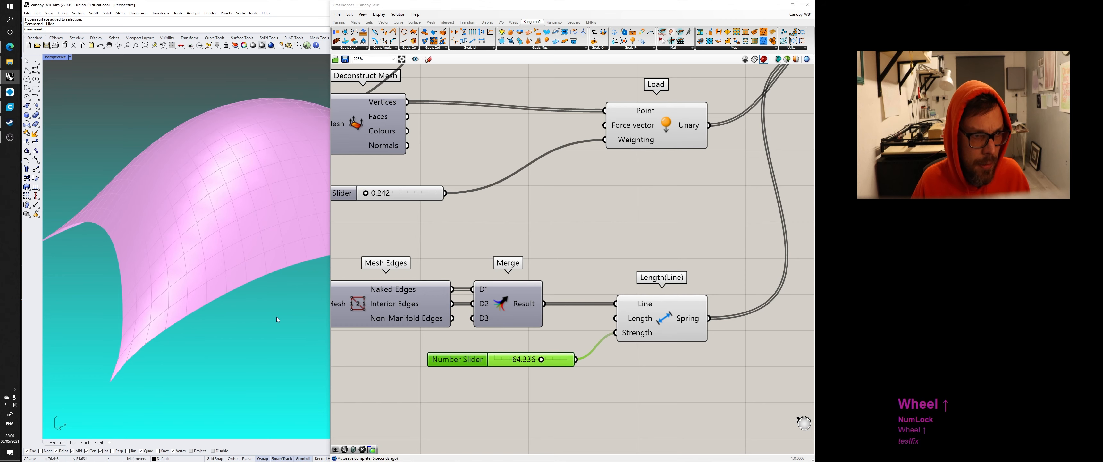
scroll(423, 219, "down", 3)
right_click_drag(535, 205, 480, 230)
left_click(681, 170)
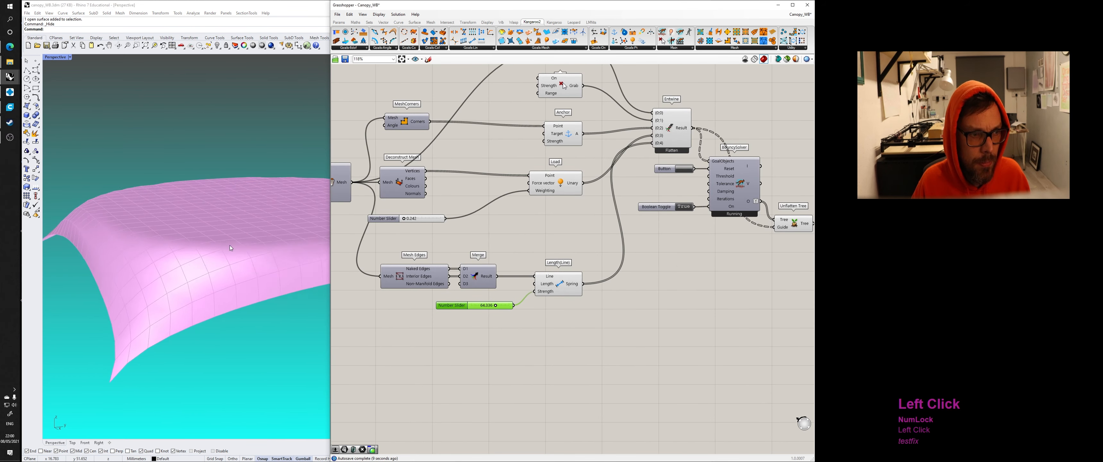
Step: Add a number slider with the value 1000, wire it into Length(Line)'s Strength input instead, and reset the simulation
double_click(448, 329)
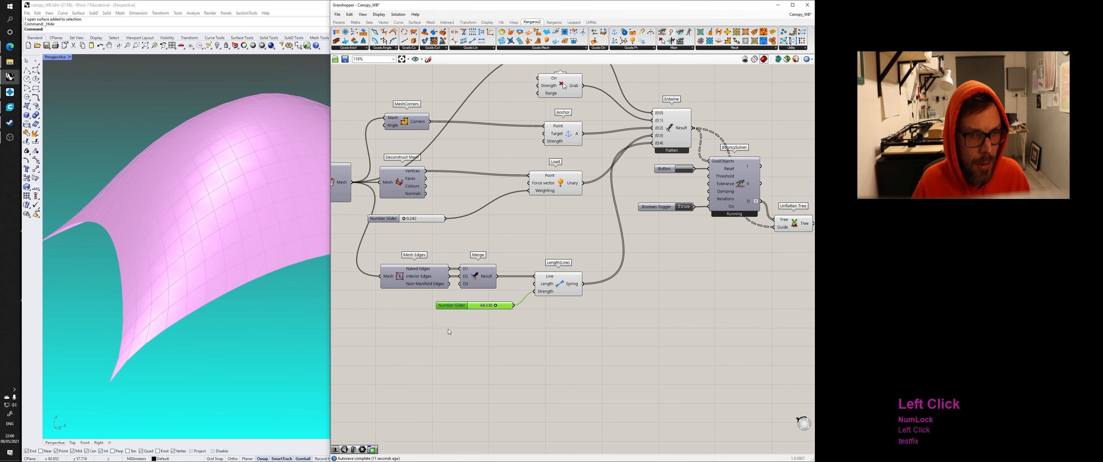
type("1000")
key("Return")
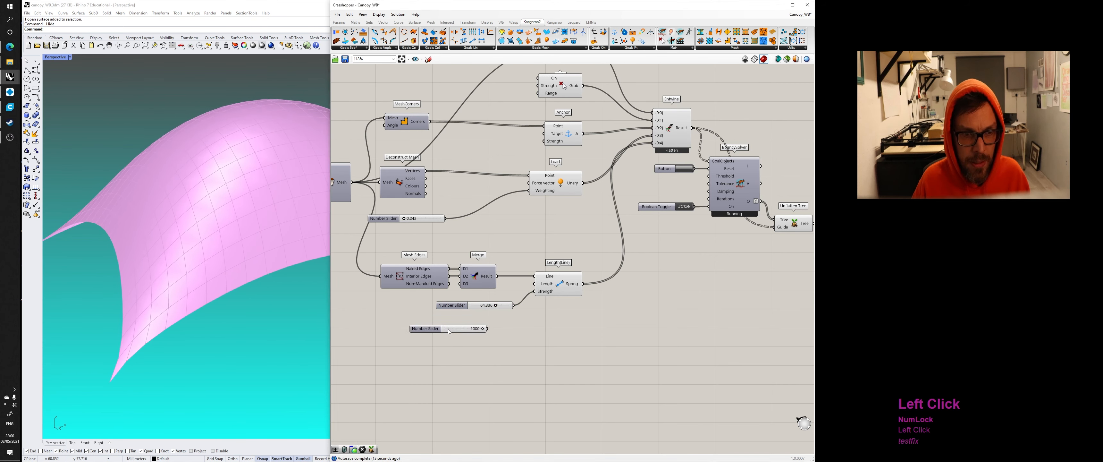
left_click_drag(487, 328, 534, 292)
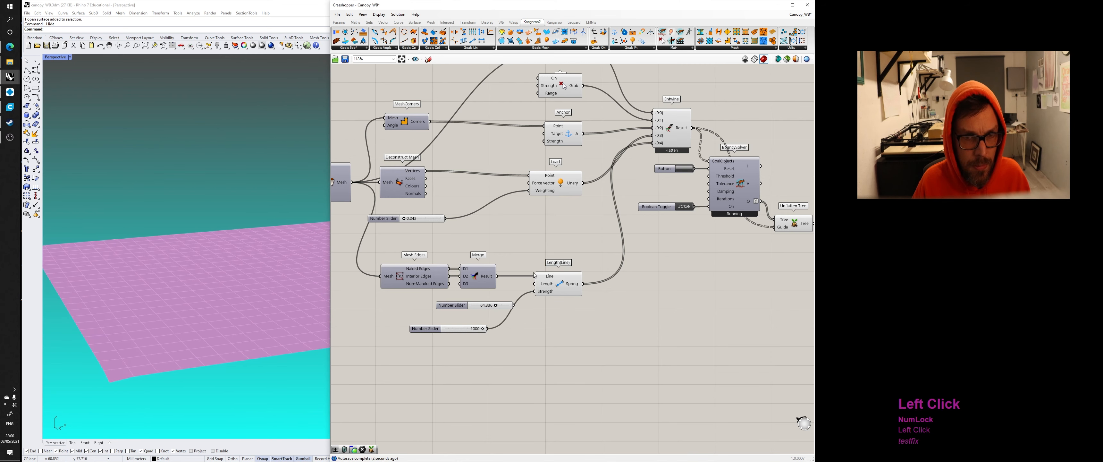
left_click(687, 170)
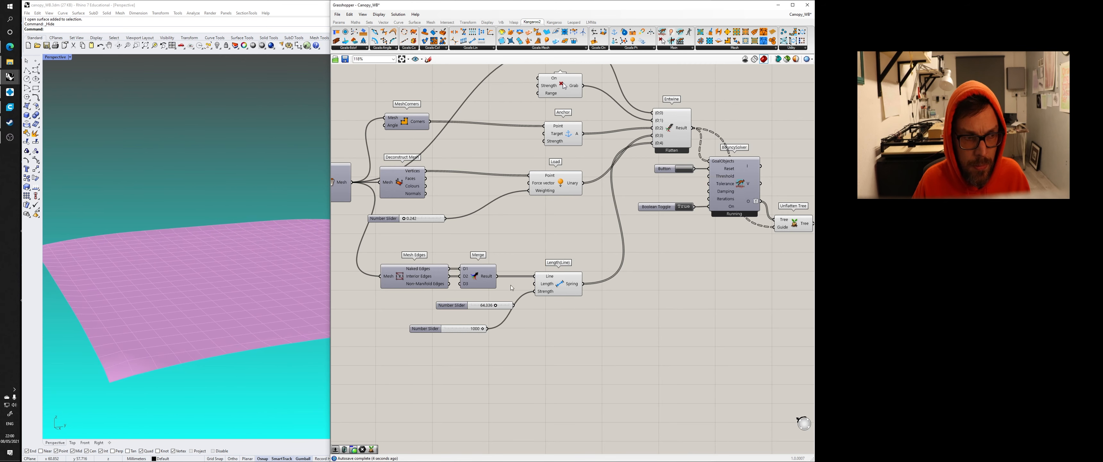
Step: Lower the new Strength slider to 210, reset the simulation and inspect the canopy shape
left_click_drag(482, 329, 453, 329)
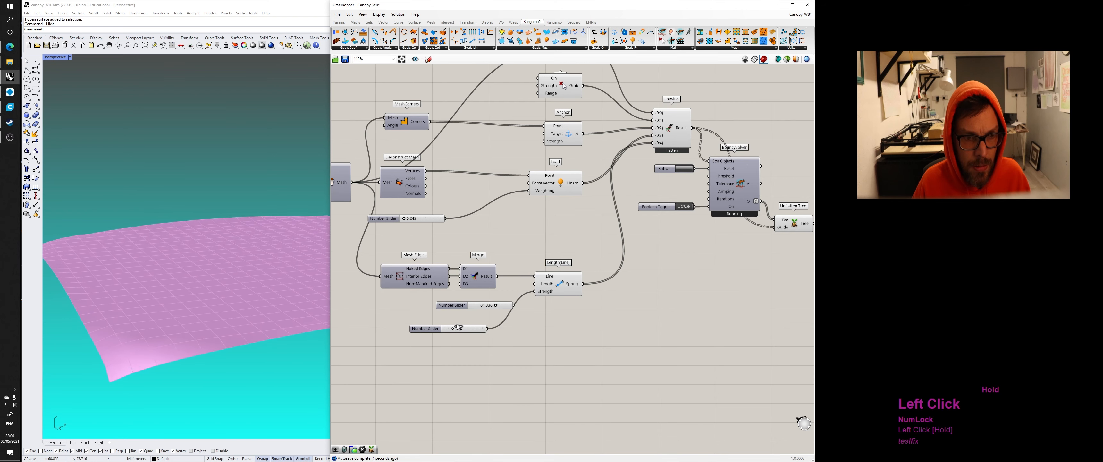
left_click(686, 170)
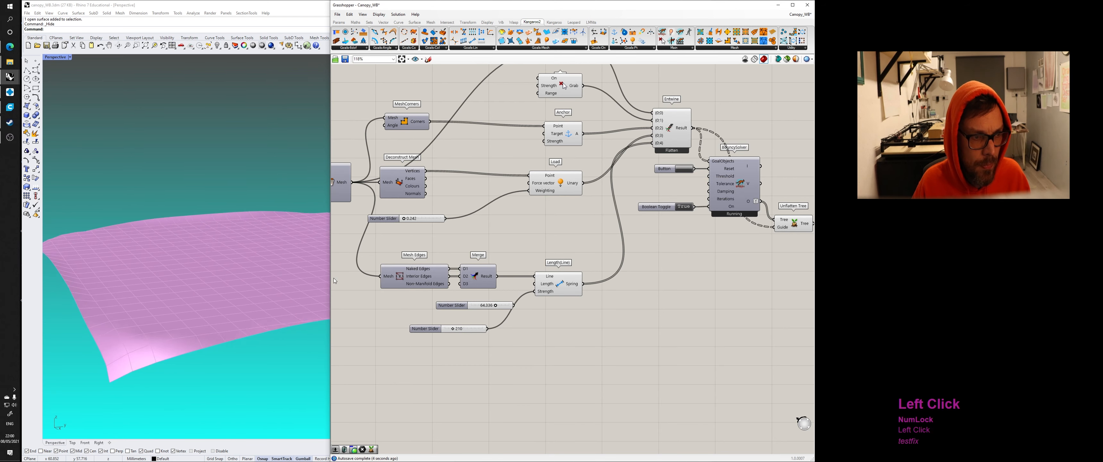
right_click_drag(236, 273, 269, 250)
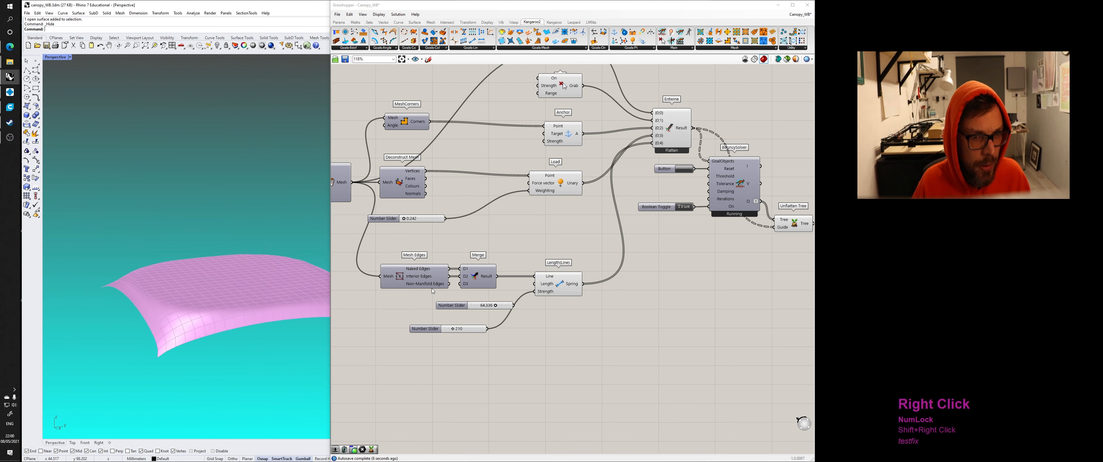
right_click_drag(433, 290, 460, 294)
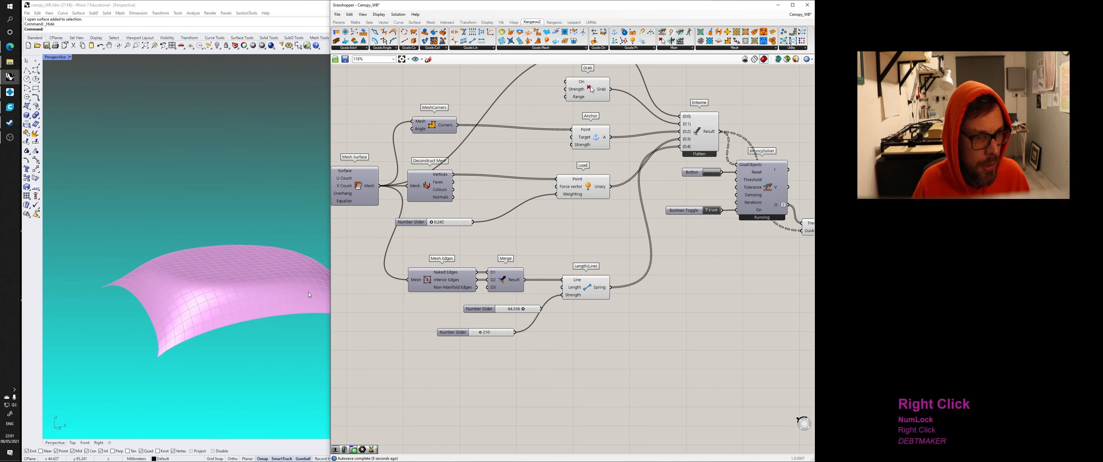
right_click_drag(482, 228, 510, 256)
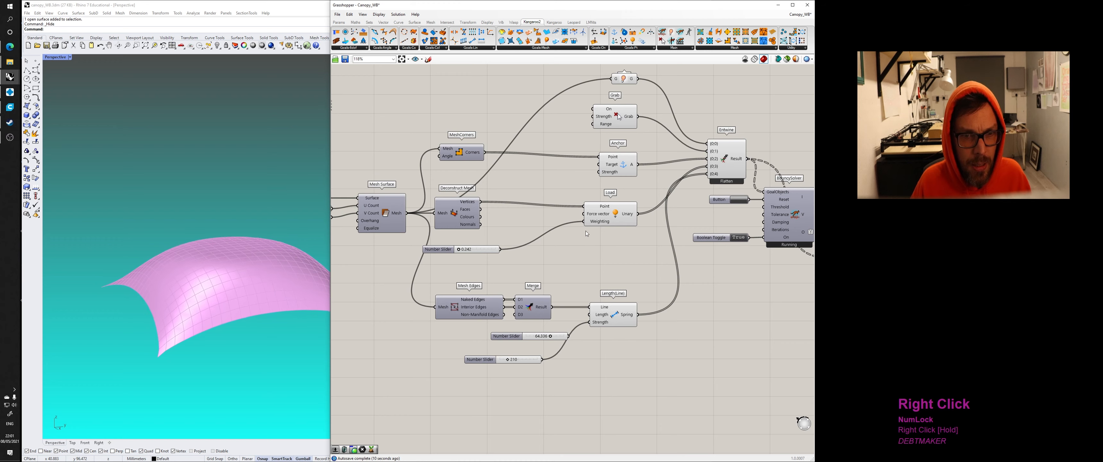
Step: Raise the Load component's Weighting slider to 1.347 and inspect the canopy from several angles
scroll(586, 234, "up", 2)
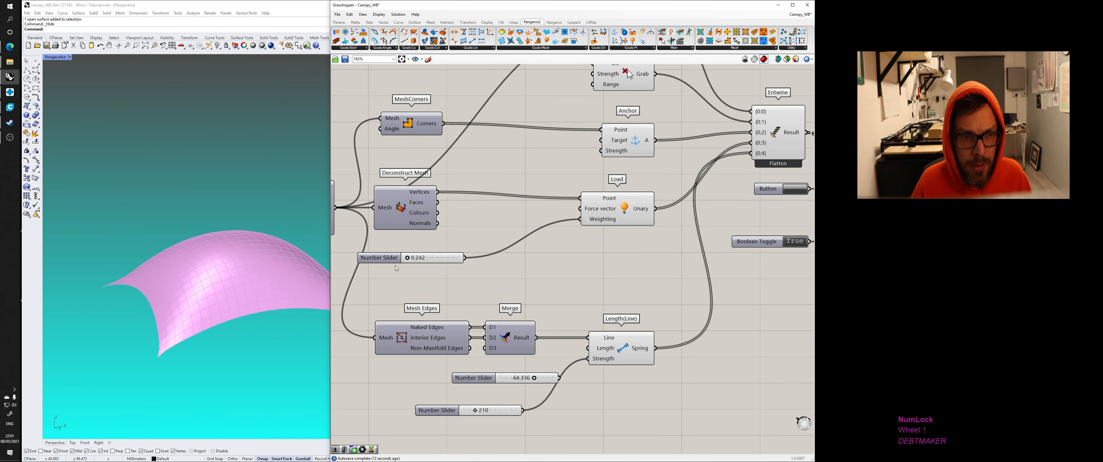
left_click_drag(386, 260, 426, 257)
scroll(258, 241, "down", 5)
mouse_move(257, 242)
right_mouse_down()
mouse_move(249, 255)
mouse_move(261, 248)
right_mouse_up()
scroll(260, 247, "up", 5)
right_click_drag(260, 247, 204, 247, "shift")
scroll(211, 251, "up", 4)
scroll(255, 292, "down", 4)
Step: Show the hidden Rhino objects and select one of the overlapping flat base surfaces under the canopy
right_click_drag(364, 171, 591, 176)
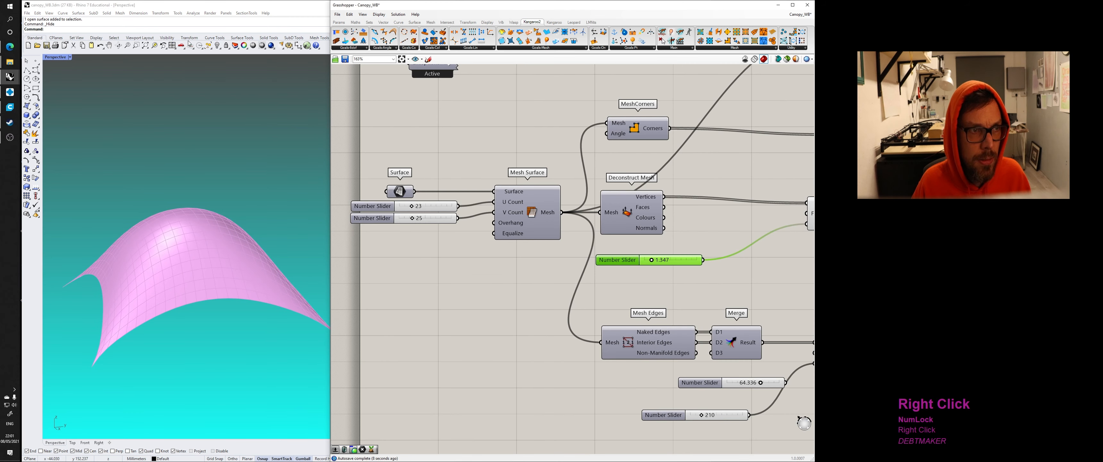
right_click(217, 46)
left_click(204, 330)
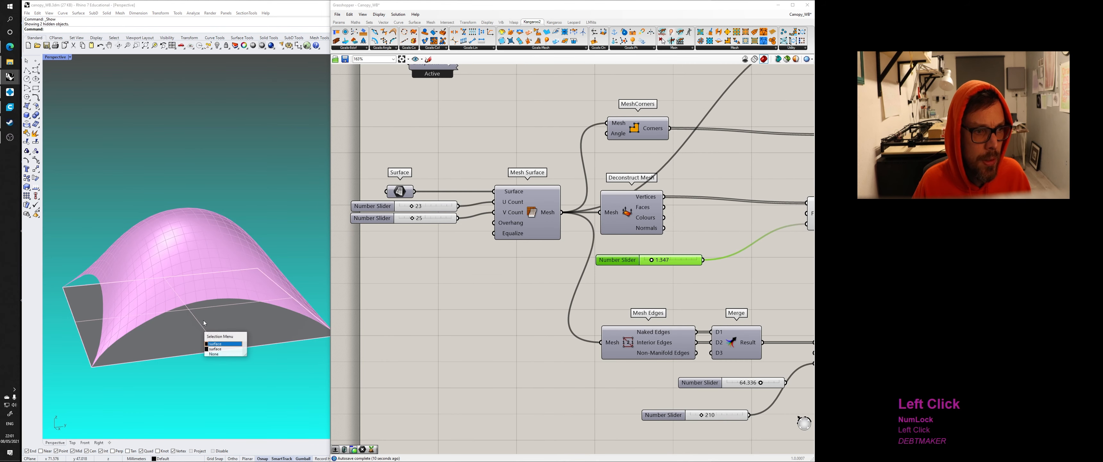
right_click(205, 331)
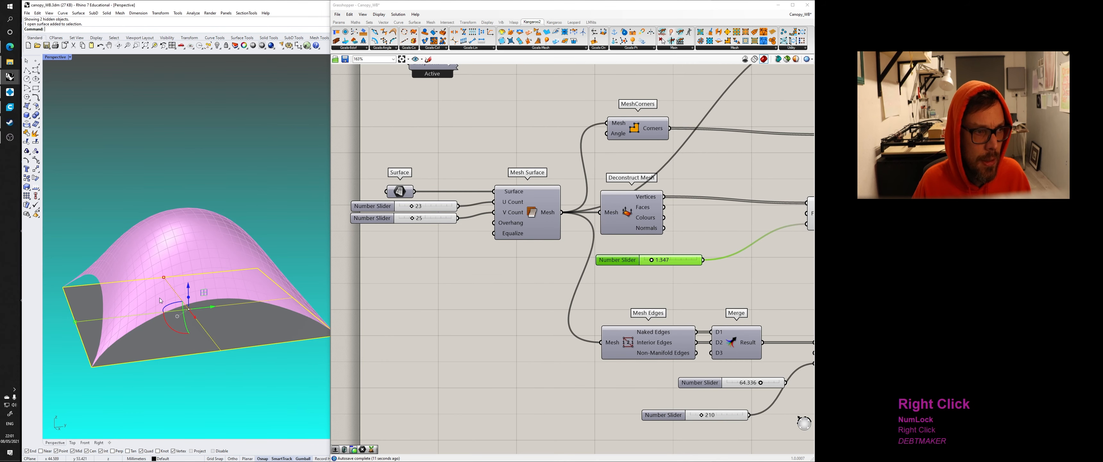
Step: Turn on the selected surface's control points, try pulling its front corner outward, and reset the BouncySolver simulation
left_click(36, 160)
scroll(128, 205, "down", 5)
right_click_drag(129, 206, 137, 257)
left_click_drag(96, 327, 156, 372)
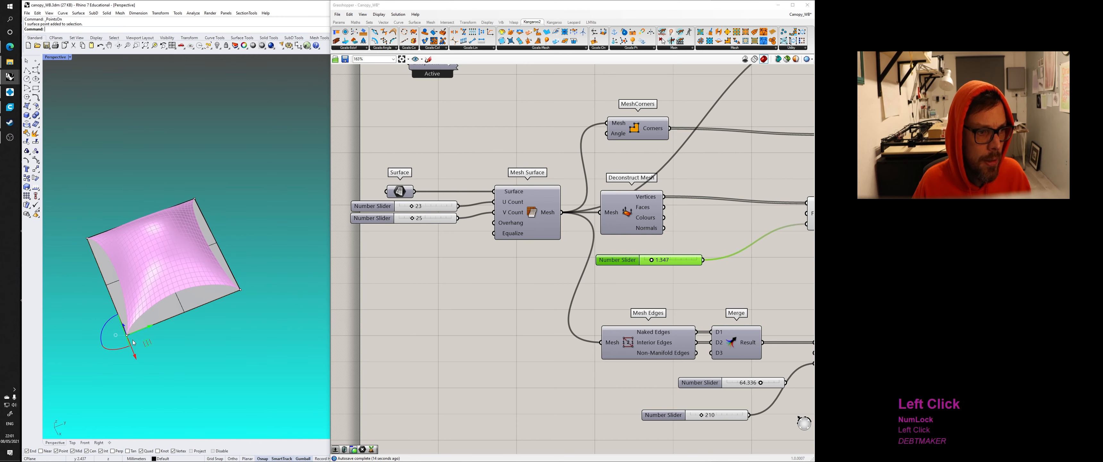
left_click_drag(147, 343, 260, 331)
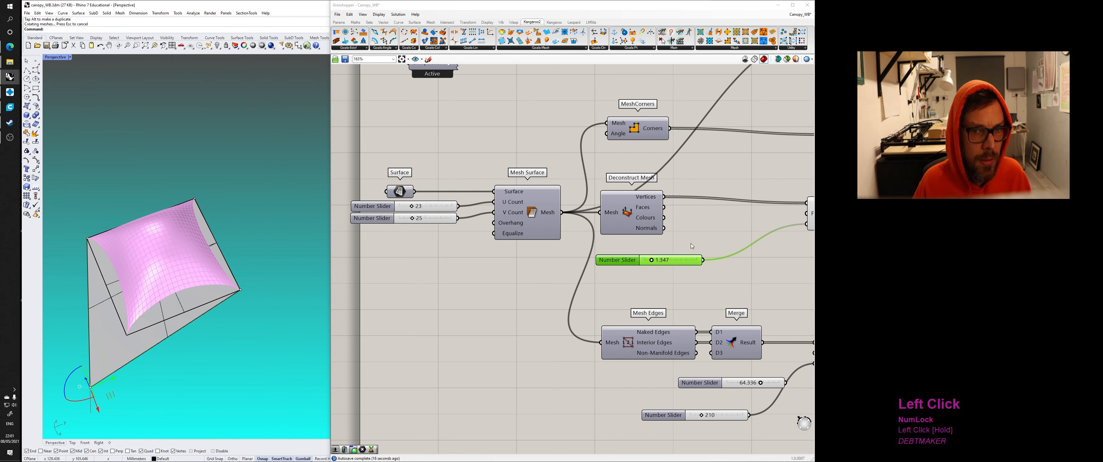
right_click_drag(691, 243, 604, 227)
right_click_drag(754, 199, 512, 193)
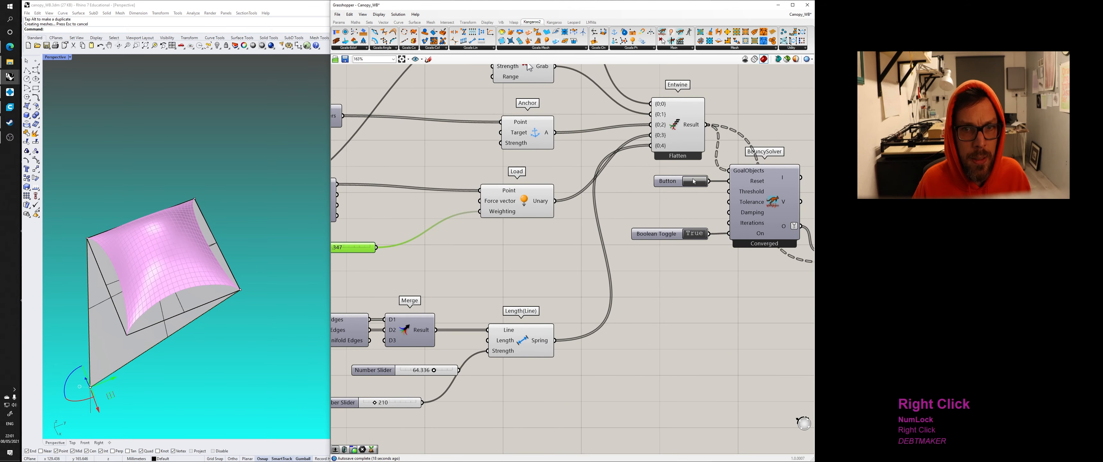
left_click(249, 245)
right_click_drag(141, 303, 125, 268)
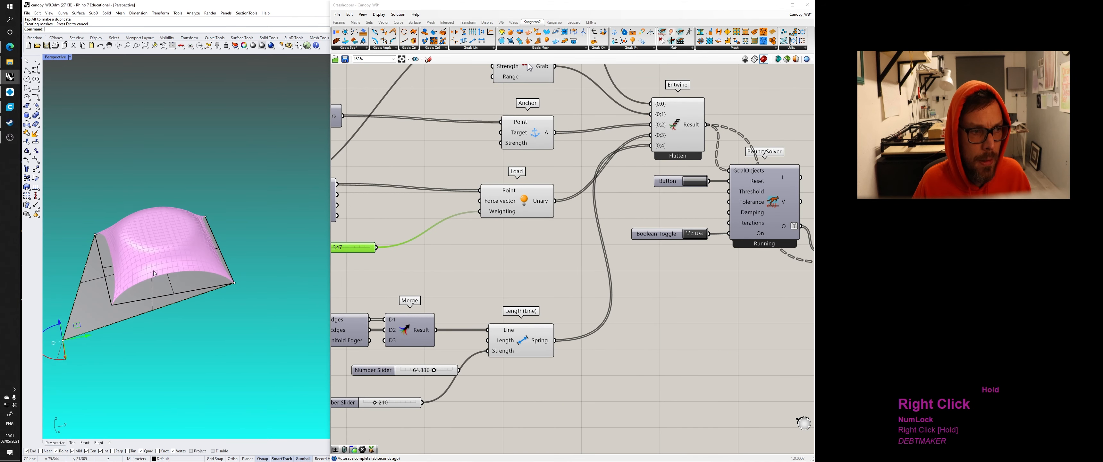
Step: Check which surface the Surface parameter references and delete the stretched duplicate surface in Rhino
right_click_drag(417, 207, 680, 209)
left_click(473, 176)
right_click(473, 175)
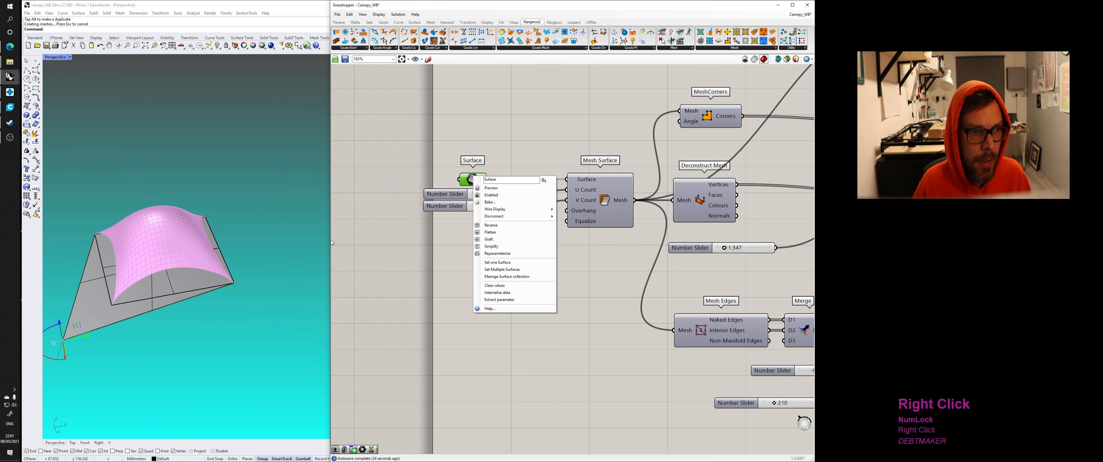
left_click(170, 291)
left_click(170, 291)
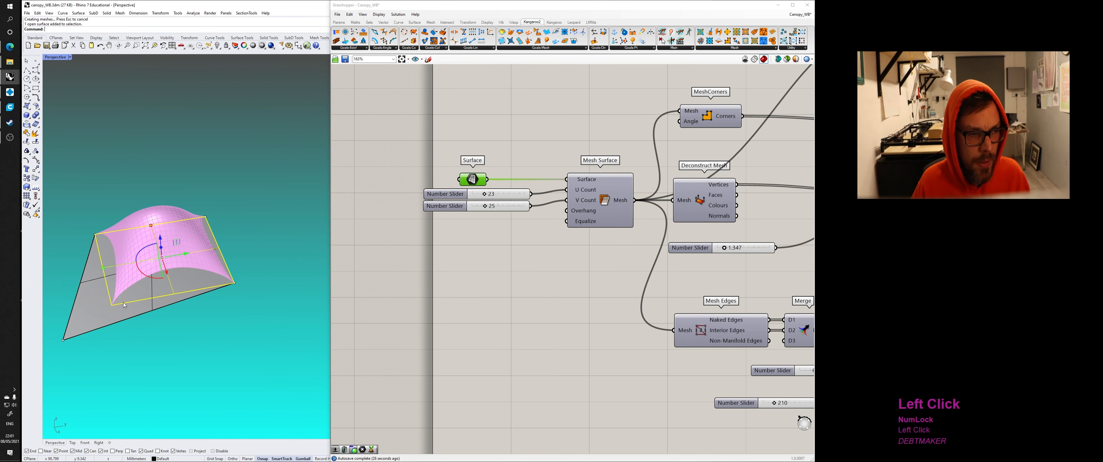
left_click(125, 312)
key("Delete")
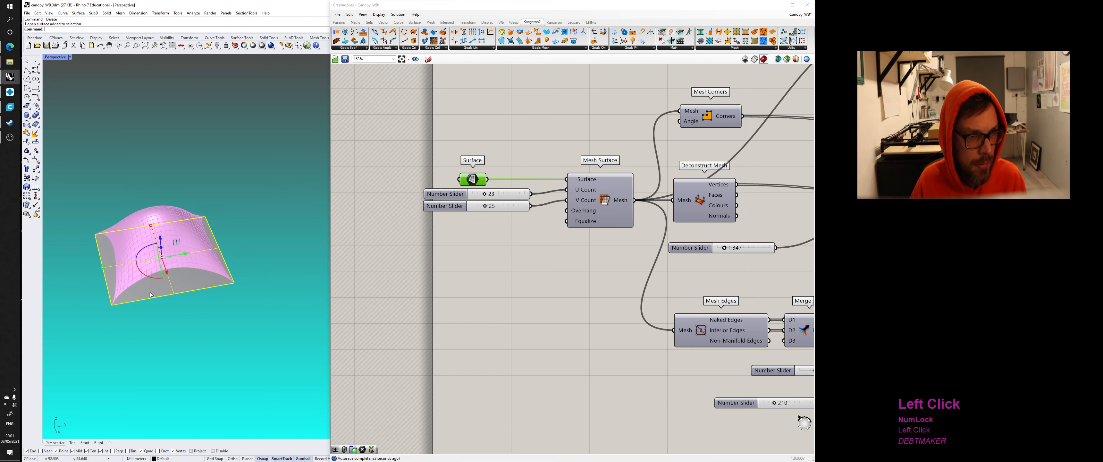
Step: Turn on the remaining base surface's control points, pull its front corner outward and reset the BouncySolver simulation
left_click(36, 159)
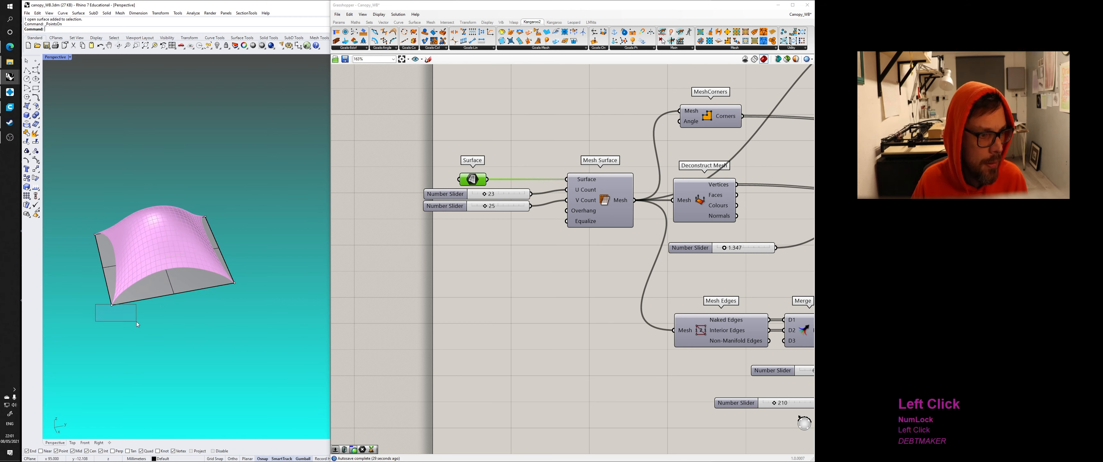
right_click_drag(127, 295, 141, 337)
left_click_drag(142, 337, 118, 400)
right_click_drag(253, 346, 246, 310)
scroll(533, 268, "down", 3)
right_click_drag(692, 257, 530, 244)
scroll(709, 196, "up", 2)
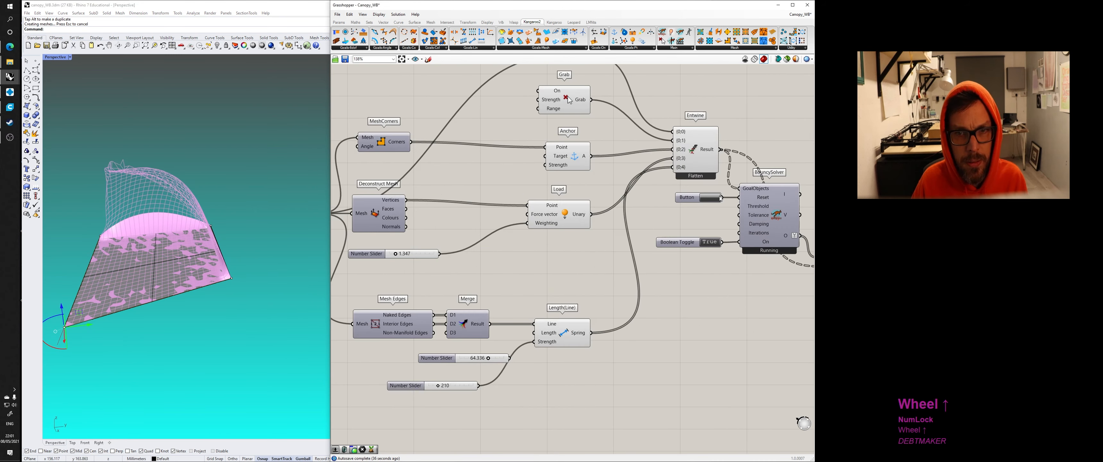
left_click(710, 197)
Step: Move the base surface's far corner point outward, away from the canopy, and reset the simulation
right_click_drag(129, 339, 195, 201)
left_click(195, 203)
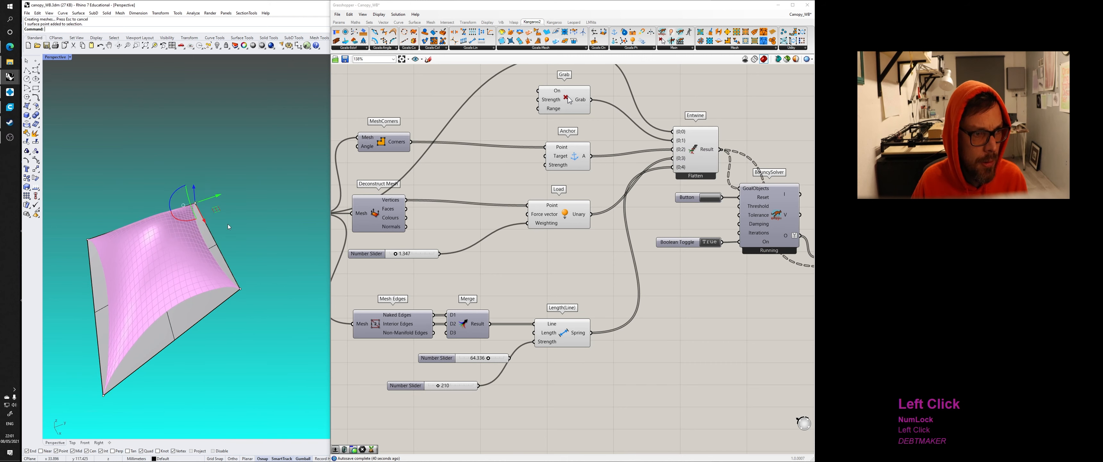
left_click_drag(216, 215, 237, 156)
left_click(710, 198)
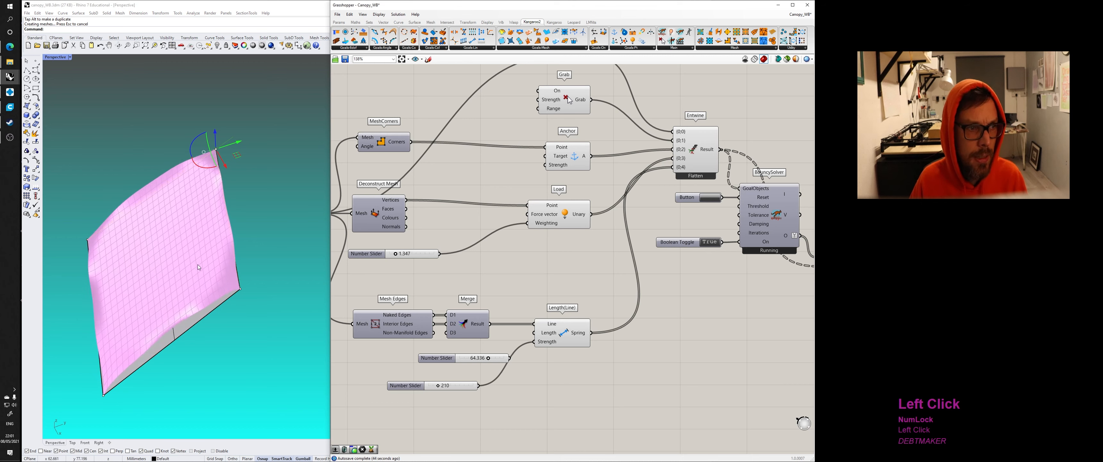
Step: Undo the last corner-point move on the base surface in Rhino and reset the BouncySolver simulation
right_click_drag(186, 296, 187, 252)
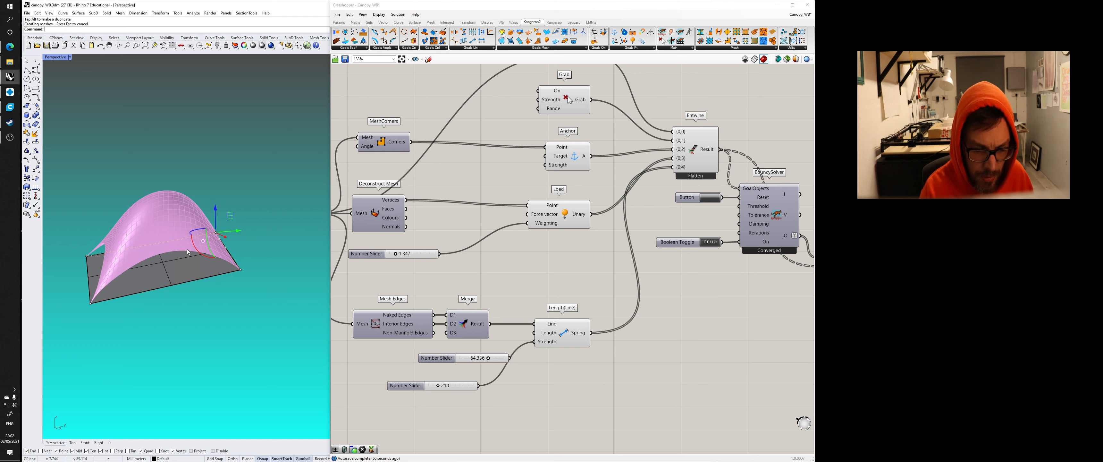
right_click_drag(264, 247, 296, 197)
scroll(187, 253, "up", 6)
left_click_drag(369, 141, 363, 140)
left_click(261, 128)
key("ctrl+z")
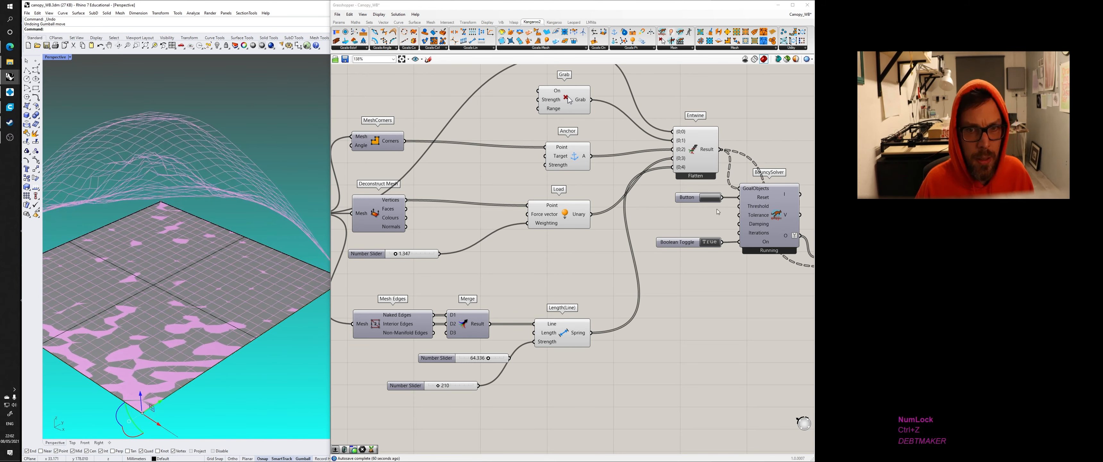
left_click(710, 197)
Step: Set the U Count slider of the Mesh Surface component to 25
scroll(432, 200, "down", 3)
right_click_drag(433, 200, 621, 232)
scroll(447, 239, "up", 4)
scroll(447, 240, "up", 3)
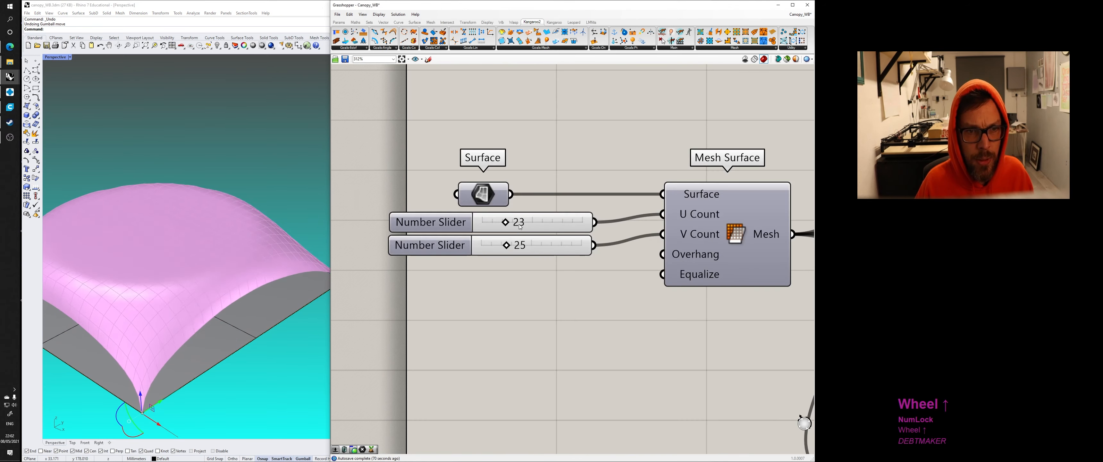
left_click_drag(505, 223, 509, 223)
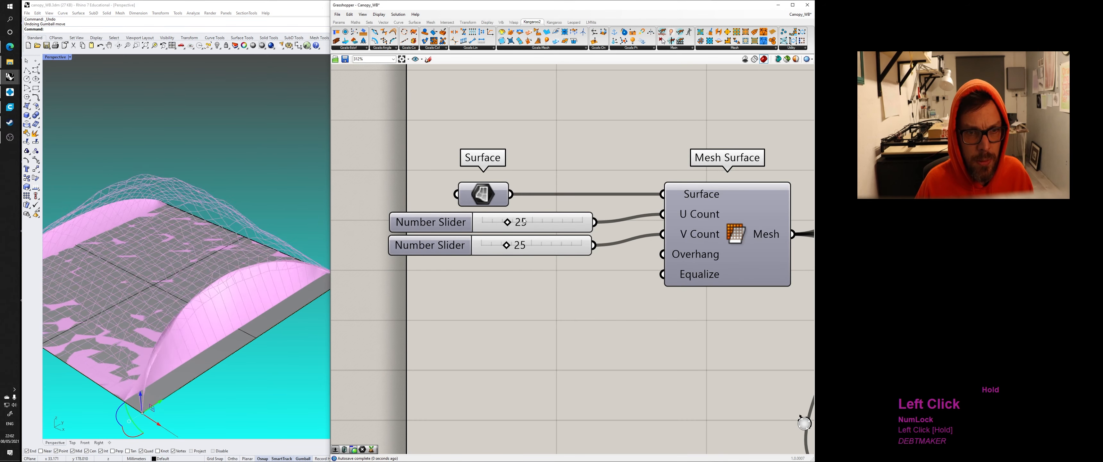
scroll(510, 223, "down", 3)
right_click_drag(514, 223, 364, 210)
right_click_drag(600, 214, 441, 219)
Step: Reset the BouncySolver simulation and hide the base surface in Rhino
left_click(802, 205)
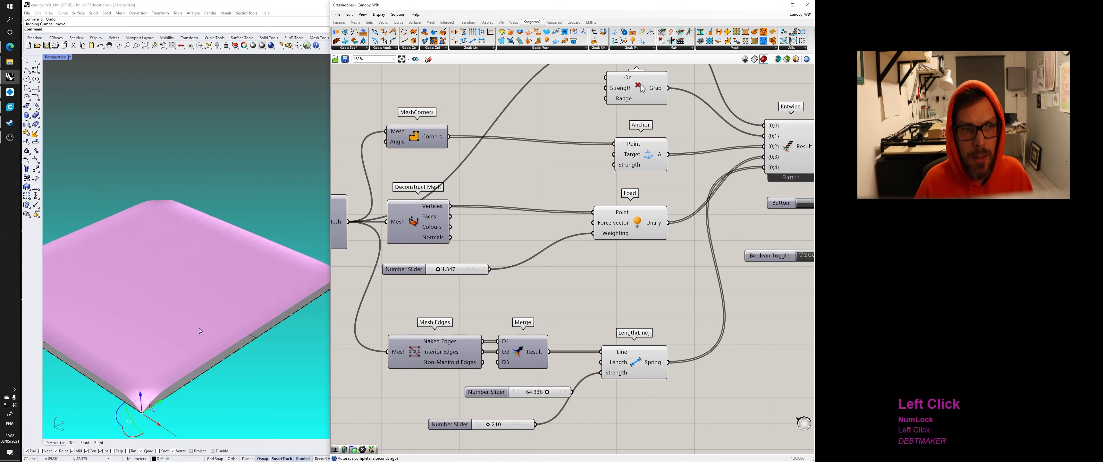
left_click(279, 323)
left_click(217, 46)
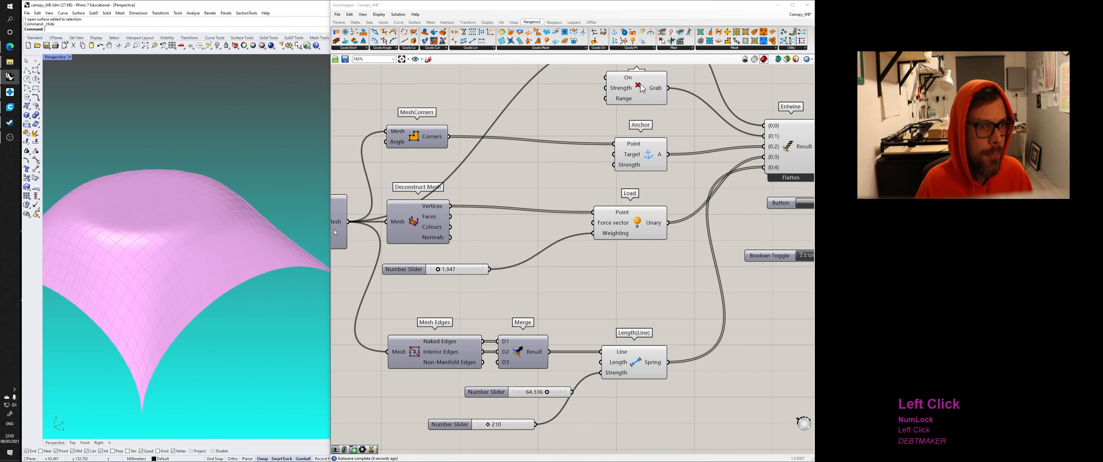
Step: Add a Unit Z component, connect it to the Load goal's Force vector input and place it beside the goal
scroll(450, 274, "down", 2)
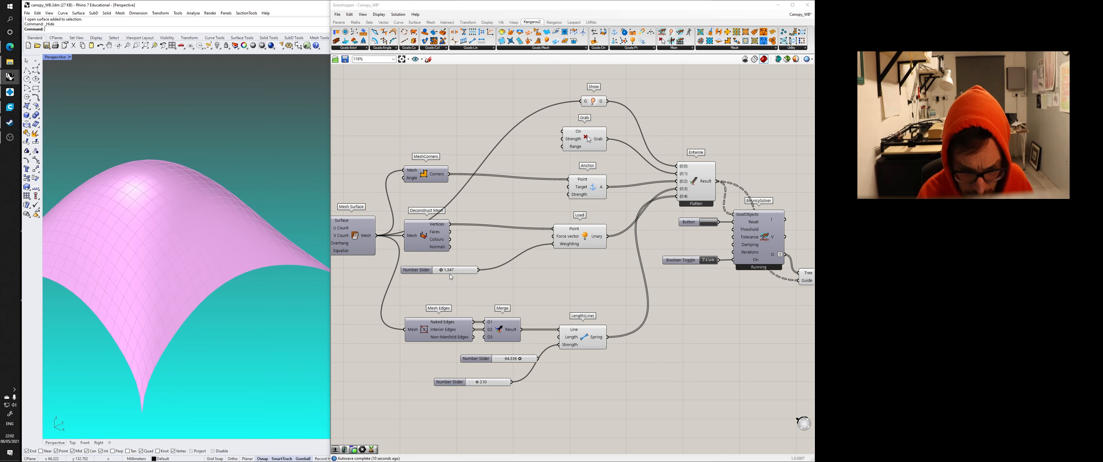
right_click_drag(501, 246, 530, 251)
scroll(530, 253, "up", 2)
scroll(530, 254, "up", 1)
double_click(527, 252)
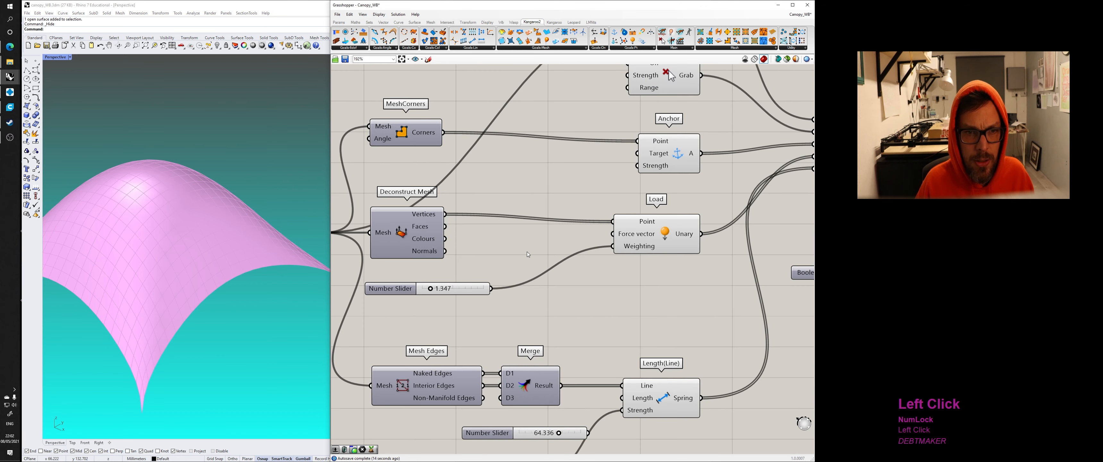
type("z")
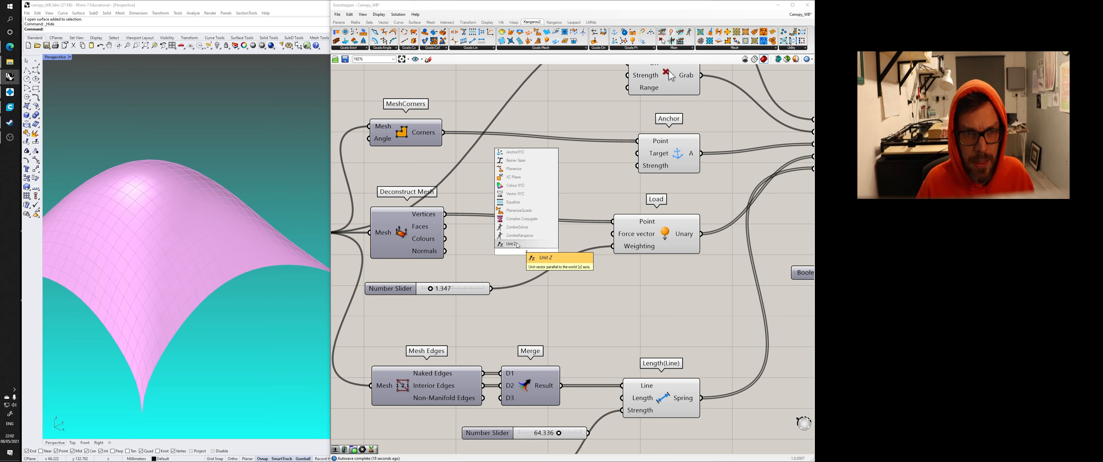
left_click(511, 243)
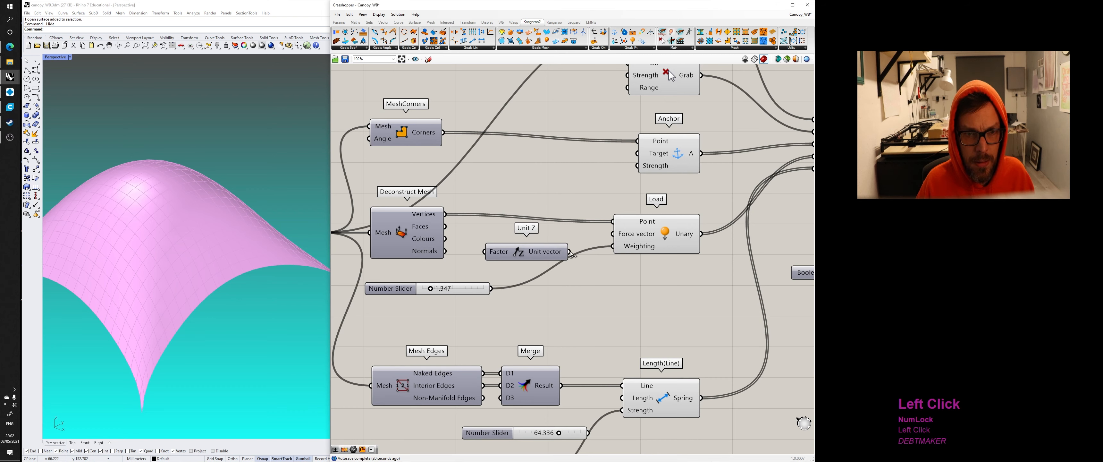
left_click_drag(571, 254, 613, 233)
left_click_drag(539, 256, 569, 239)
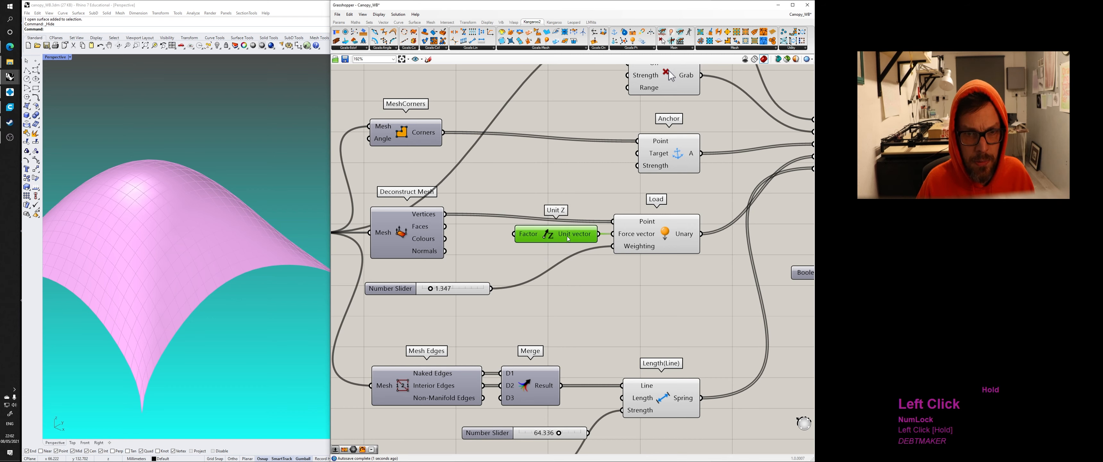
Step: Add a number slider with the value 1.01, connect it to the Unit Z Factor input and place it above the Load weighting slider
double_click(471, 265)
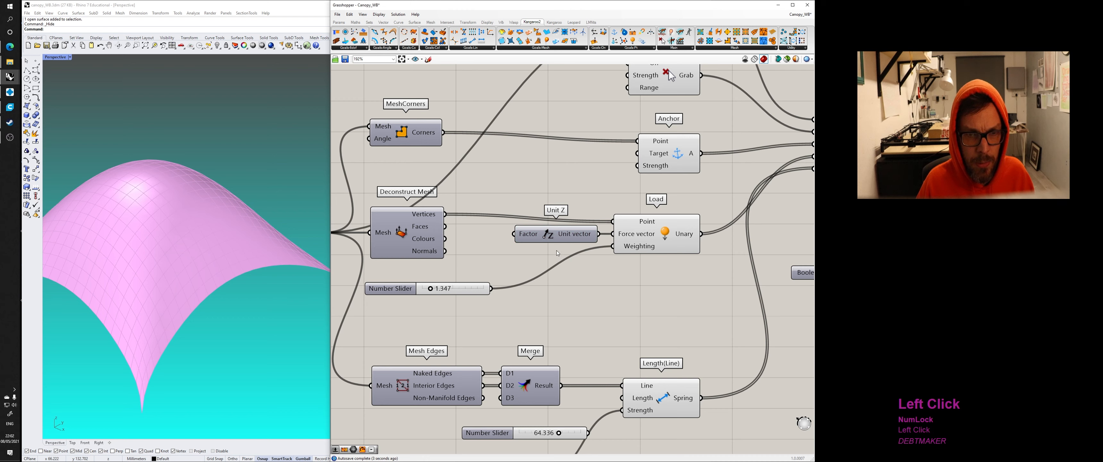
double_click(489, 269)
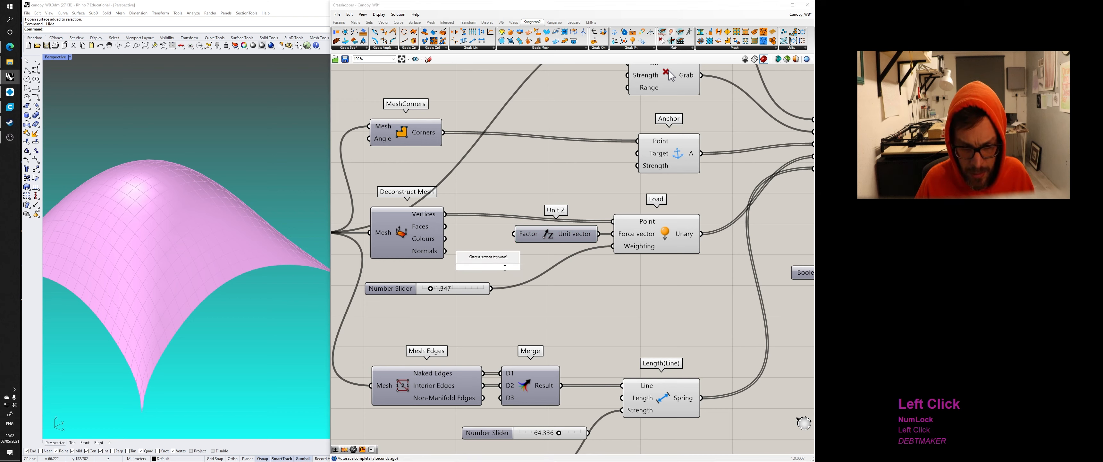
type("1")
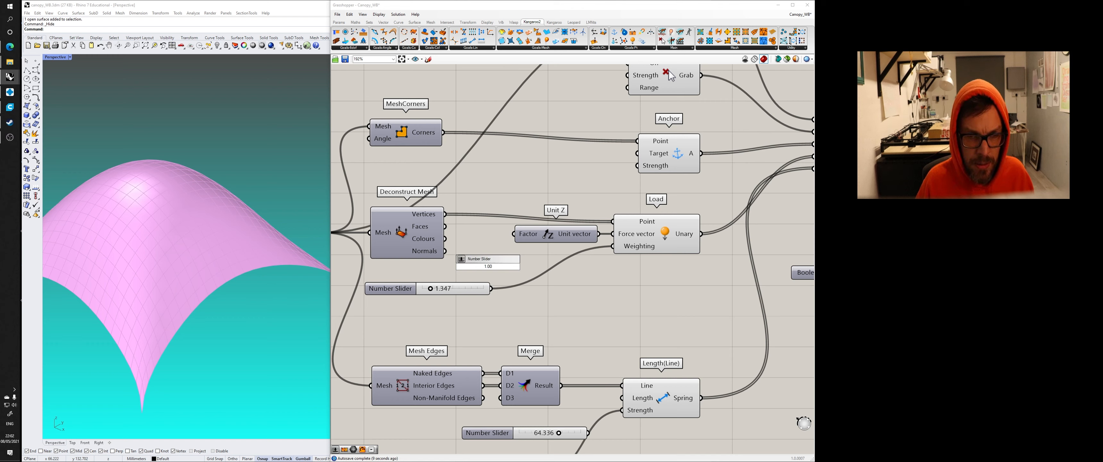
key("BackSpace")
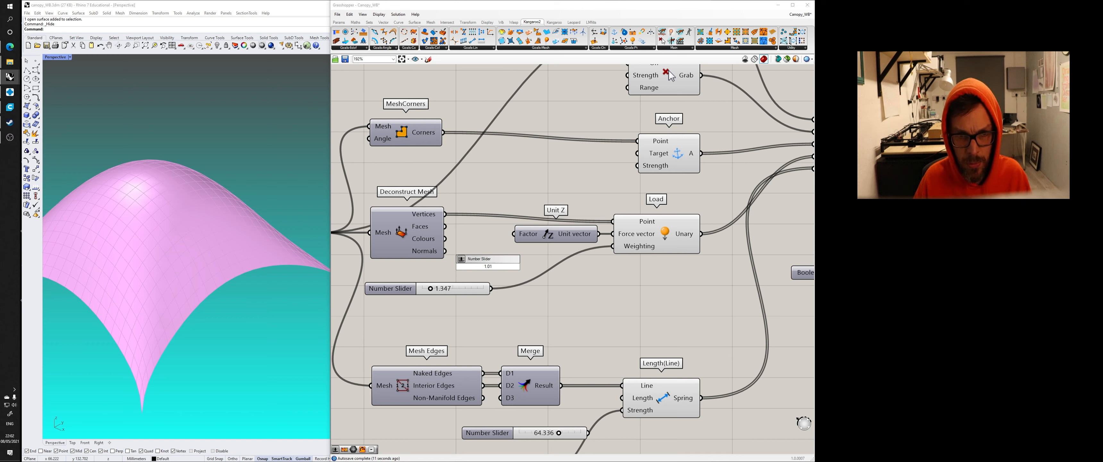
type("1")
key("Return")
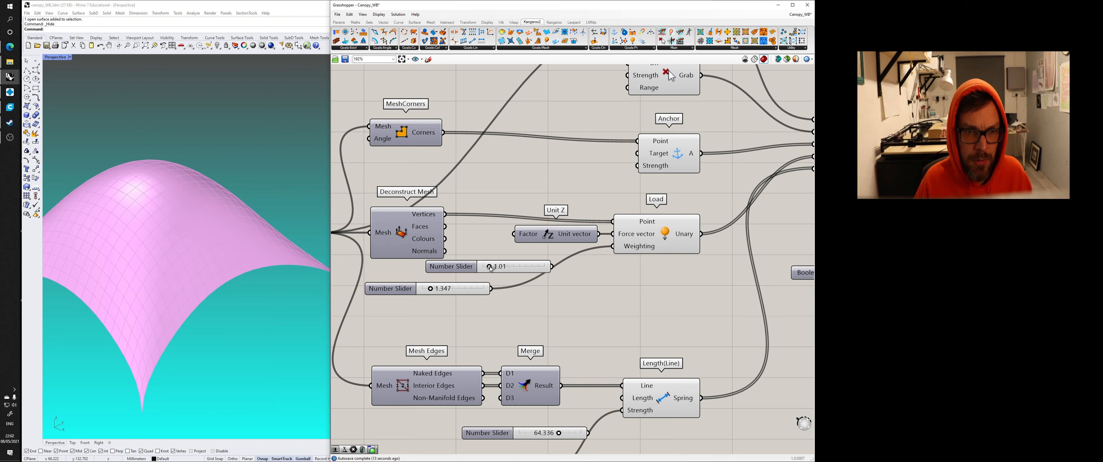
left_click_drag(489, 267, 514, 234)
left_click(462, 267)
mouse_move(462, 267)
left_mouse_down()
mouse_move(421, 269)
mouse_move(481, 269)
mouse_move(449, 269)
left_mouse_up()
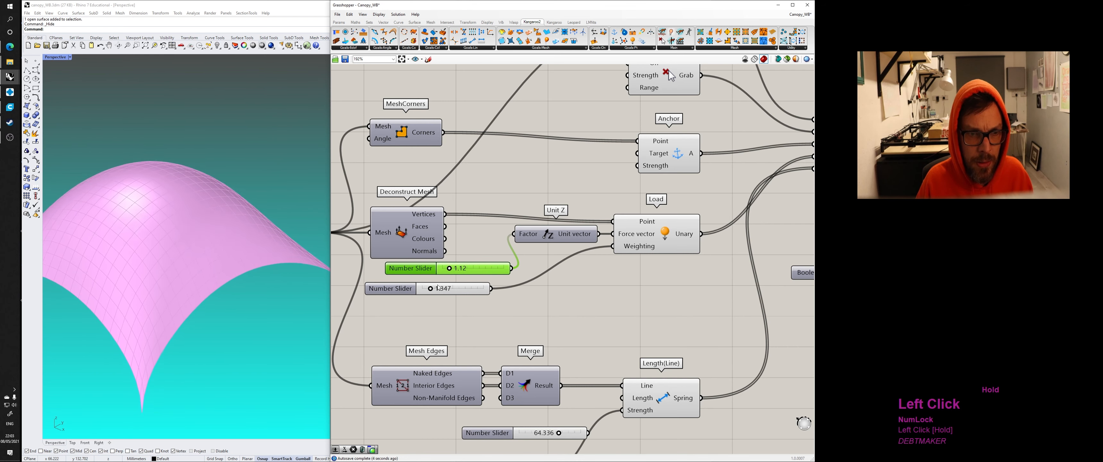
Step: Lower the Unit Z Factor slider to 0.00 and align it above the Load weighting slider
right_click_drag(300, 296, 289, 288)
scroll(382, 281, "down", 3)
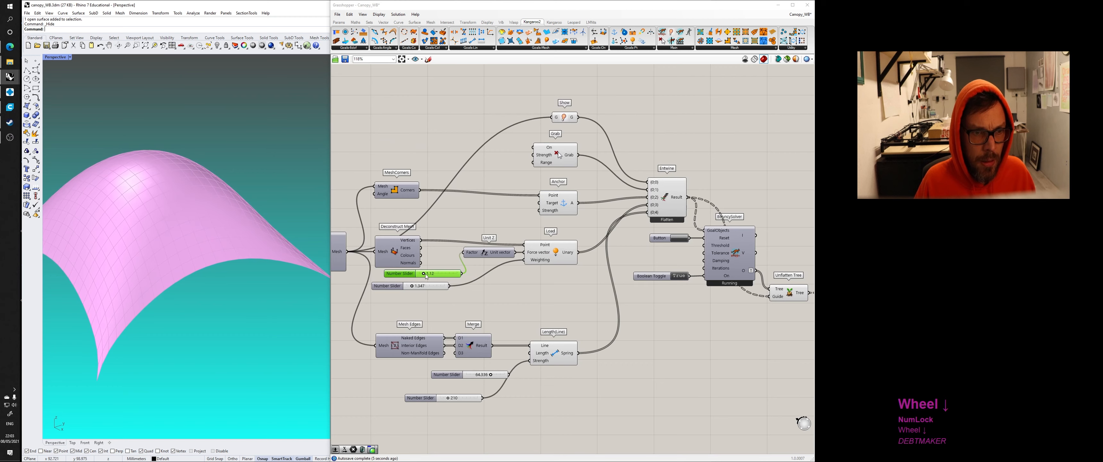
left_click_drag(425, 274, 418, 274)
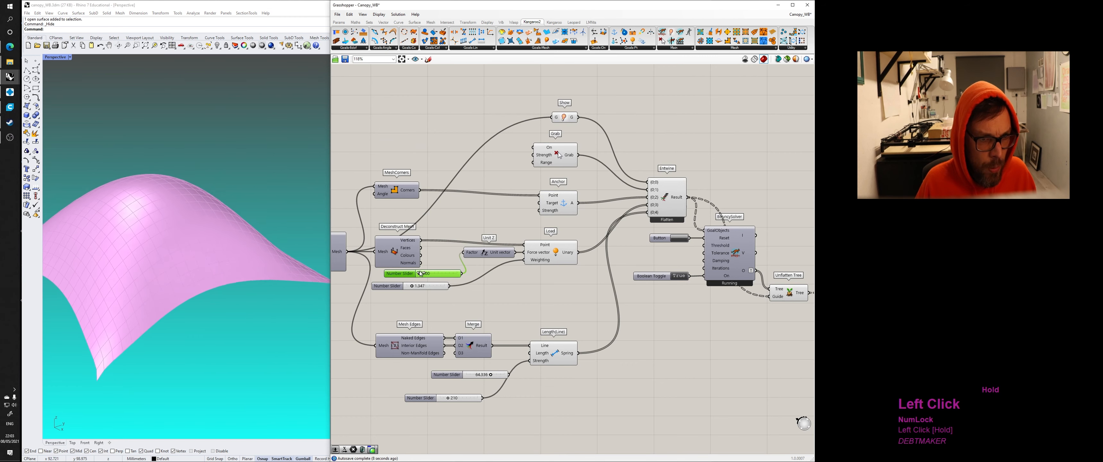
right_click_drag(447, 287, 499, 296)
left_click_drag(459, 288, 440, 290)
Step: Delete the disconnected 64.336 slider and move the Strength slider close to the Length(Line) goal
left_click(496, 383)
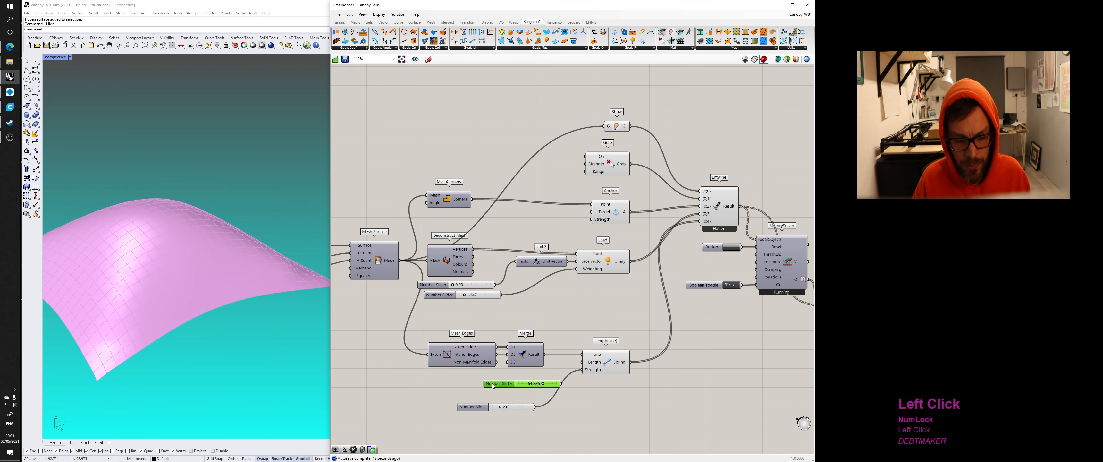
key("Delete")
left_click_drag(476, 408, 475, 376)
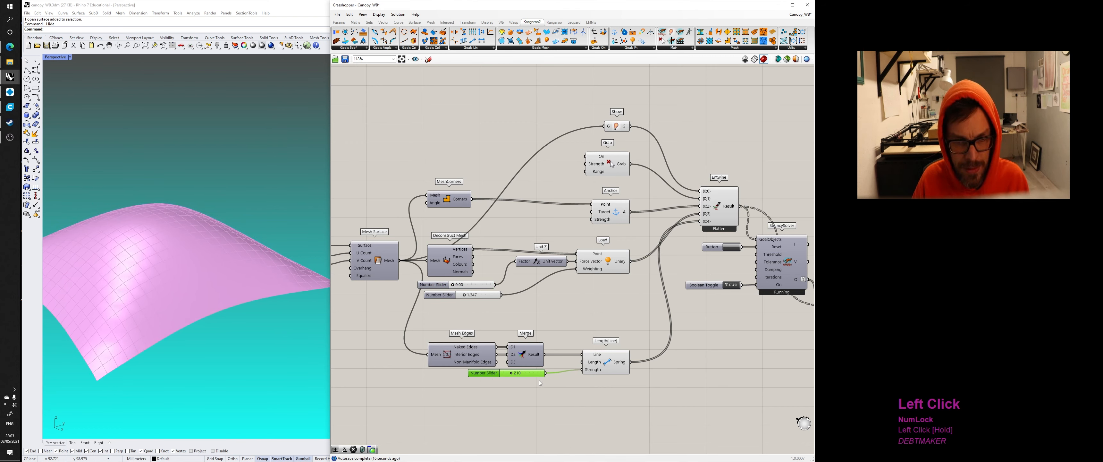
Step: Try removing the Length(Line) strength, Unit Z factor and Load weighting sliders to test the canopy without them
key("Delete")
left_click_drag(500, 319, 453, 285)
key("Delete")
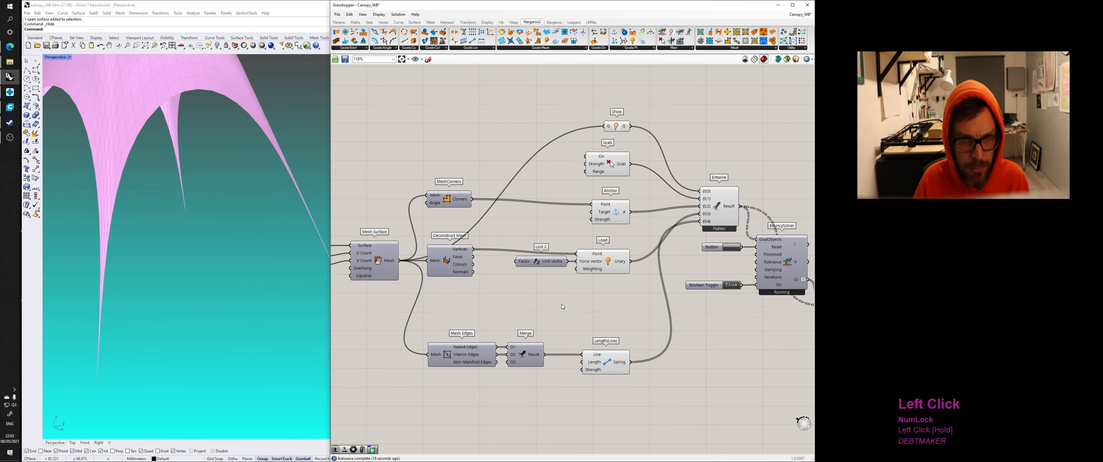
scroll(251, 260, "down", 5)
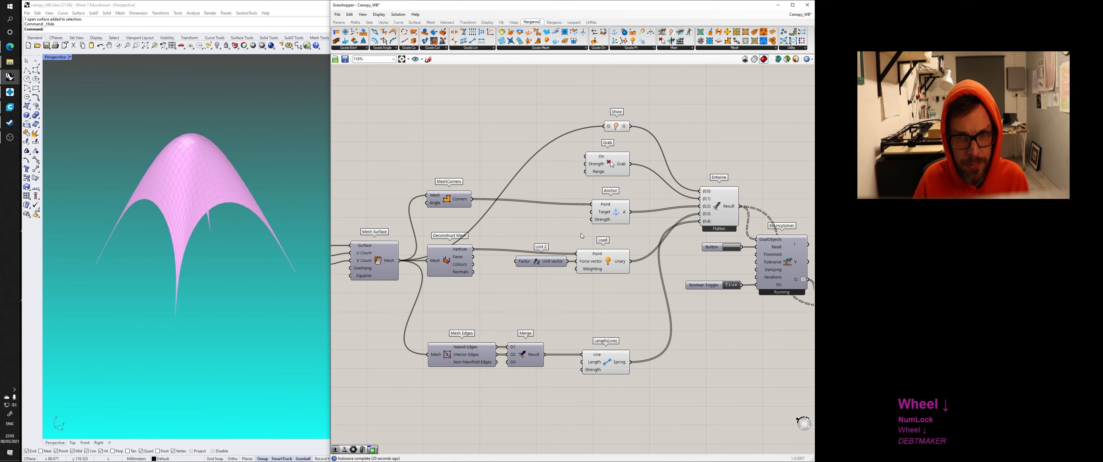
left_click_drag(199, 158, 162, 194)
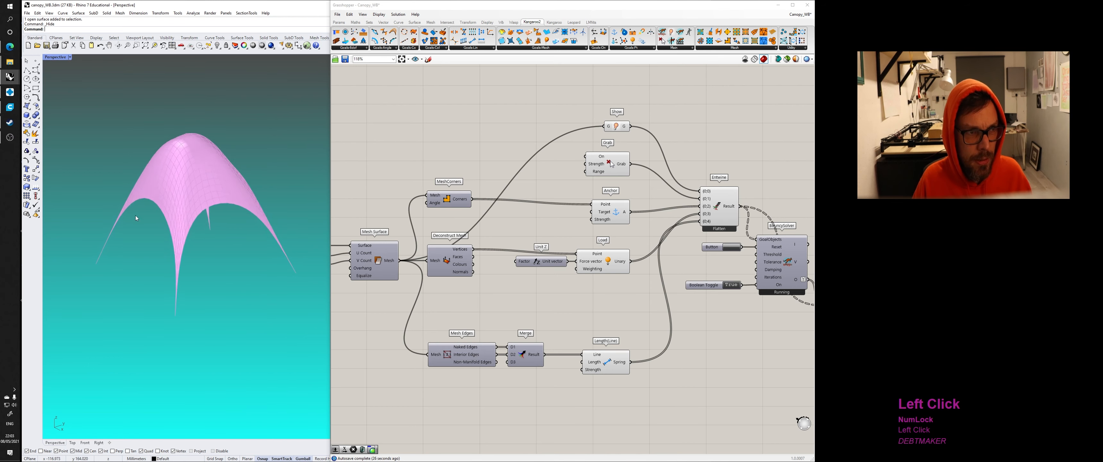
Step: Undo the deletion of the strength, factor and weighting sliders
key("ctrl+y")
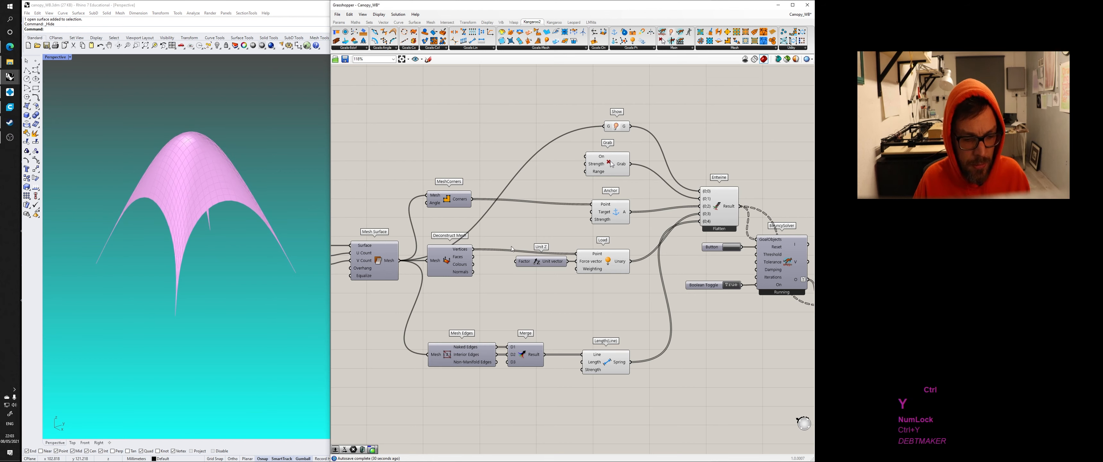
key("ctrl+shift+z")
key("ctrl+shift+z")
left_click(527, 235, "ctrl+shift")
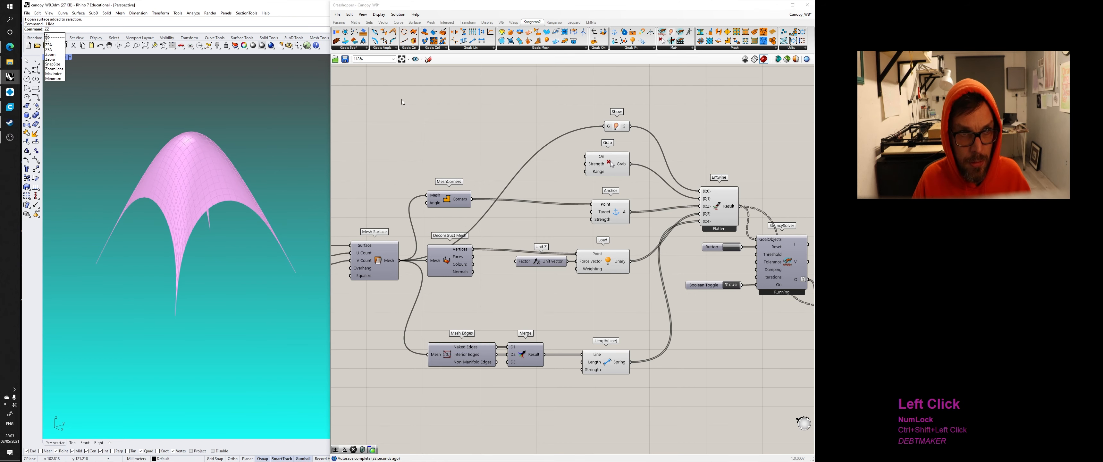
left_click(349, 14)
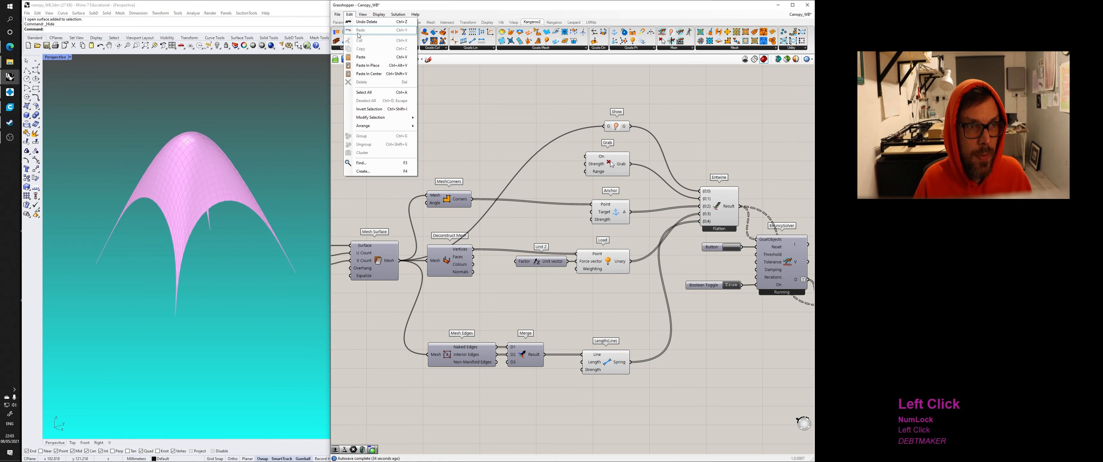
key("ctrl+z")
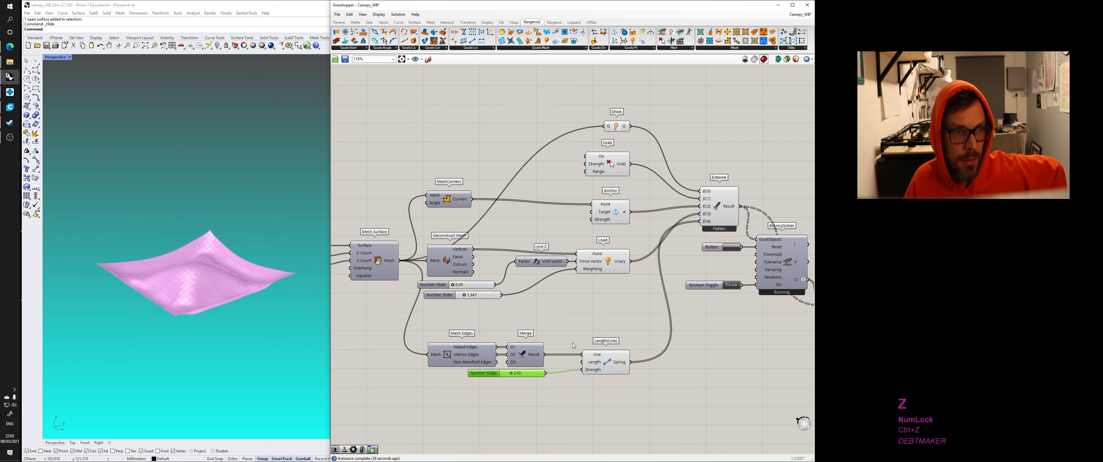
Step: Set the Unit Z Factor slider to 0.51 and reset the BouncySolver simulation
left_click(733, 247)
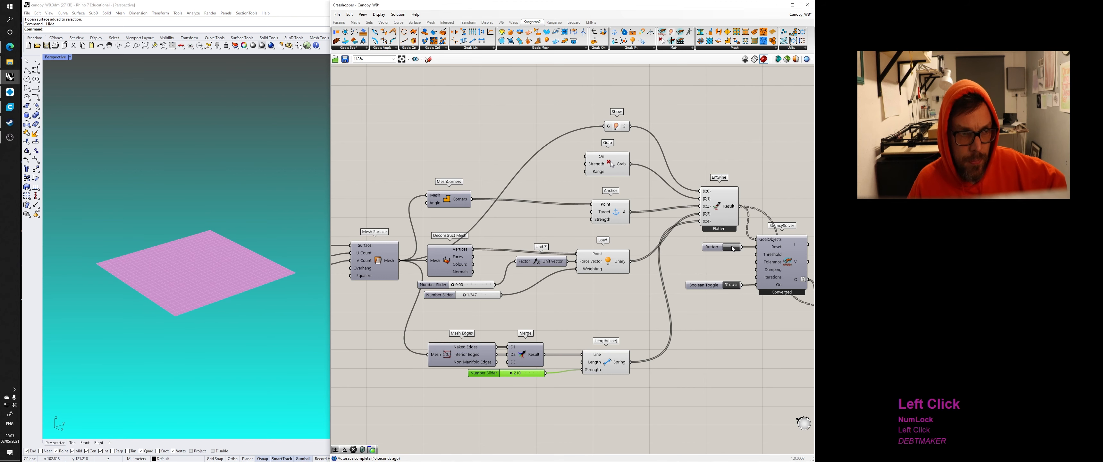
left_click(575, 300)
left_click(453, 285)
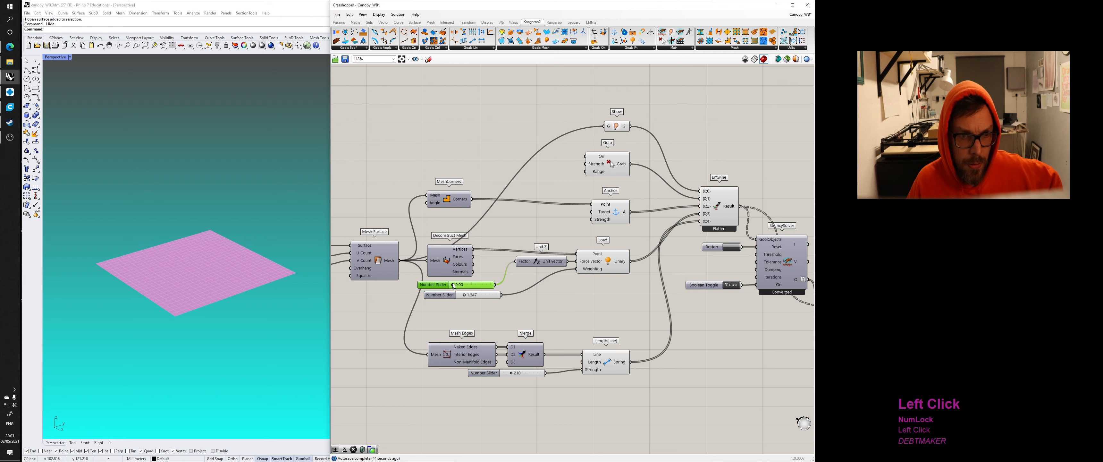
left_click_drag(454, 286, 454, 286)
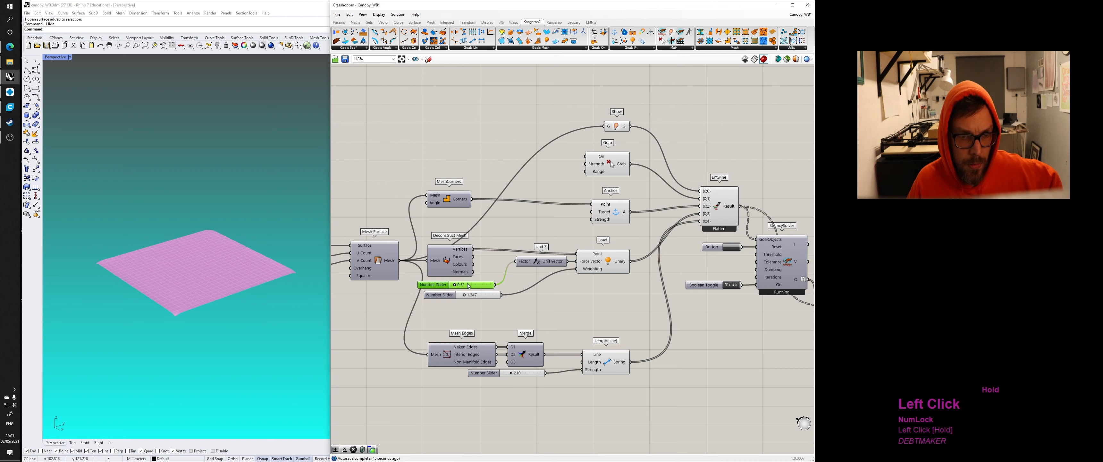
left_click(733, 249)
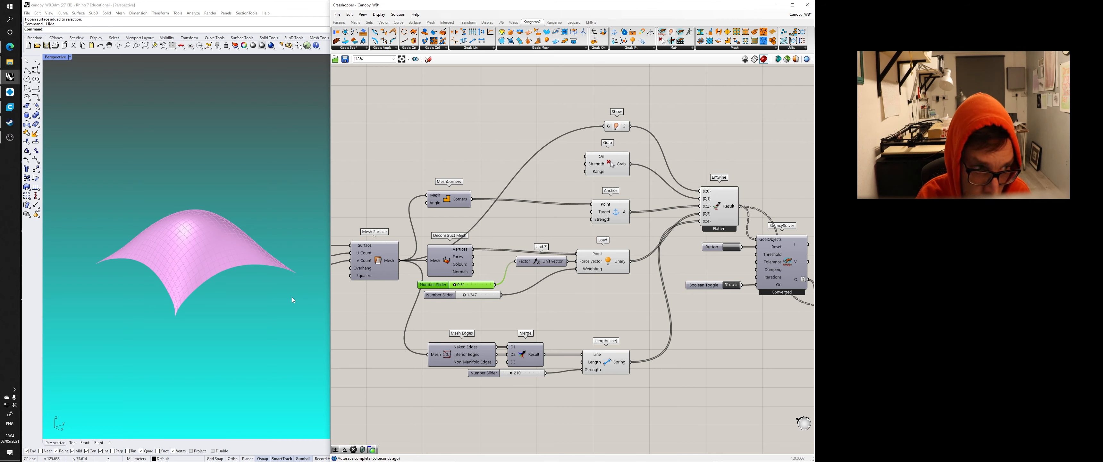
Step: Inspect the relaxed canopy up close and select the Mesh Surface component
scroll(240, 259, "up", 5)
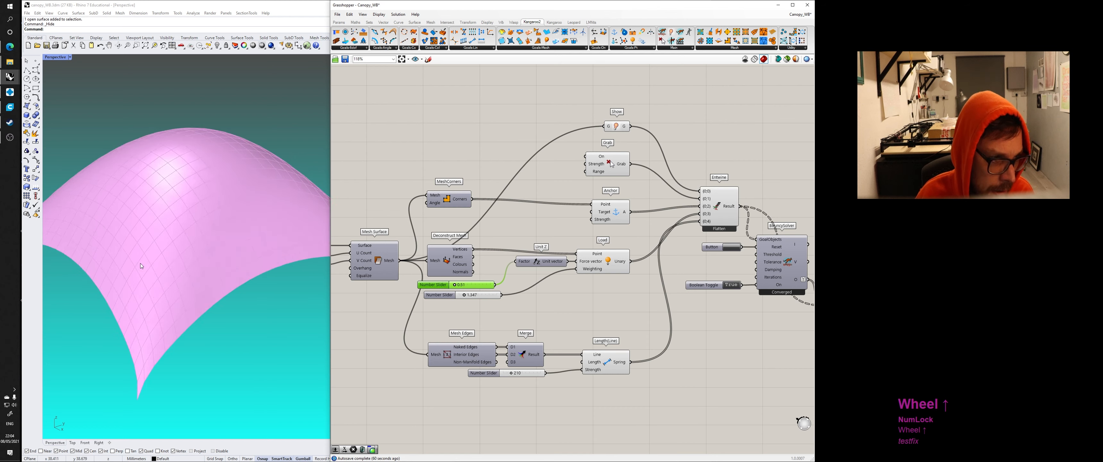
right_click_drag(180, 257, 209, 293)
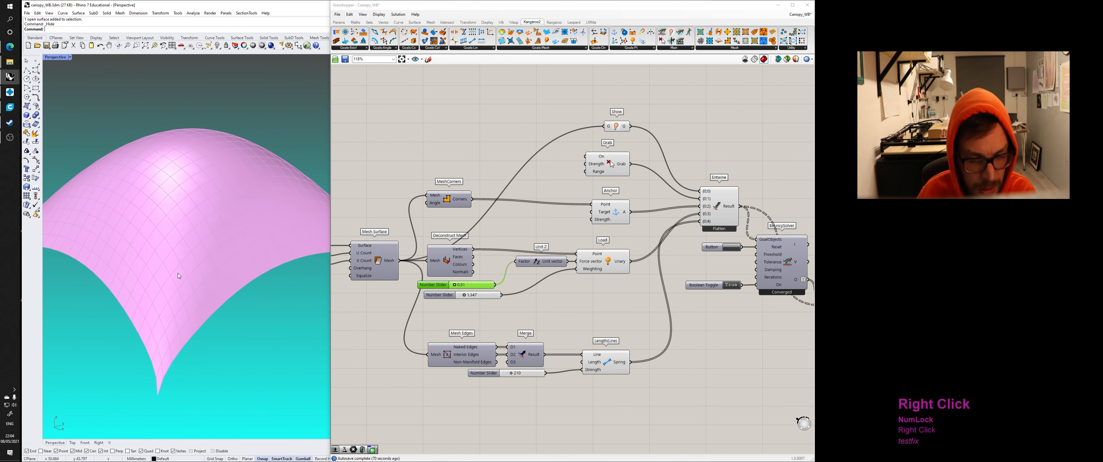
left_click(377, 259)
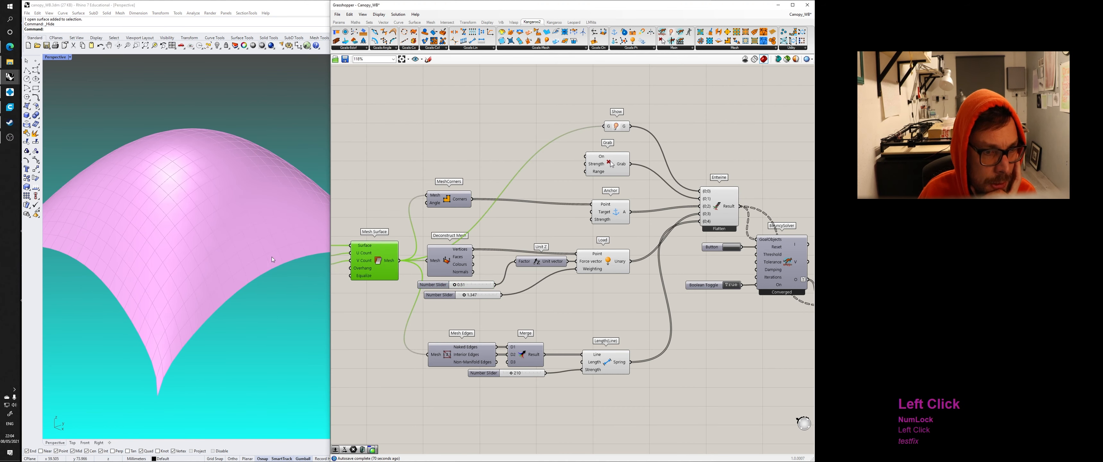
Step: Examine the Mesh Edges and Length(Line) components against the grid of the relaxed canopy
left_click(487, 353)
right_click_drag(486, 353, 470, 310)
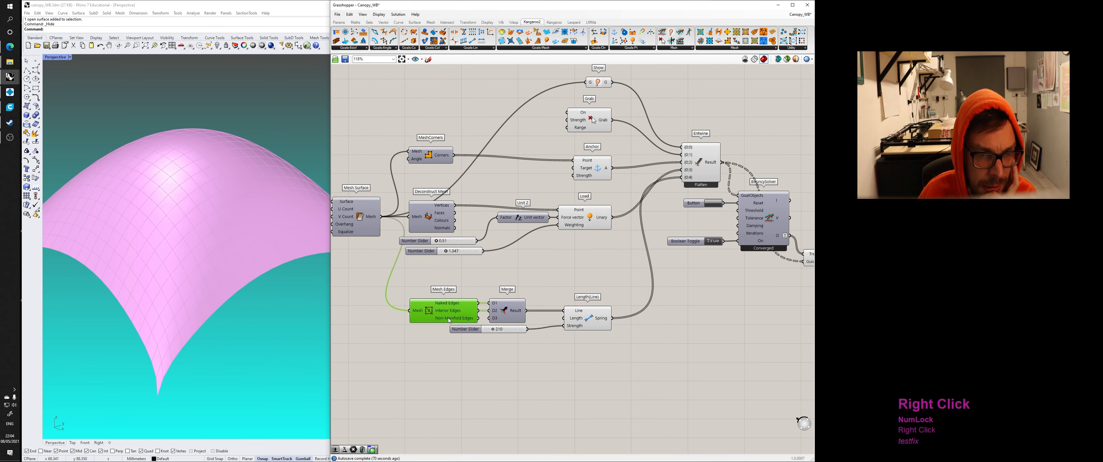
scroll(477, 302, "up", 3)
mouse_move(456, 310)
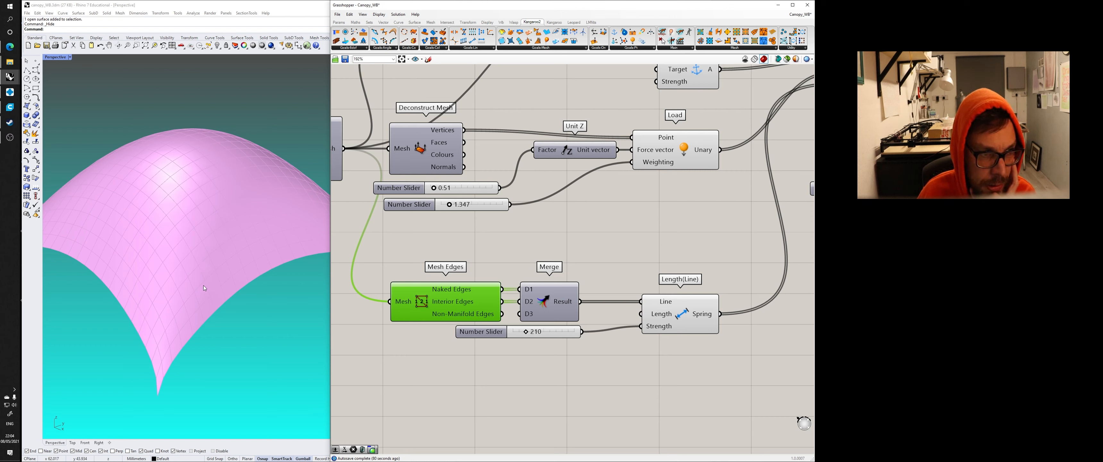
mouse_move(216, 281)
right_mouse_down()
mouse_move(189, 274)
mouse_move(202, 289)
right_mouse_up()
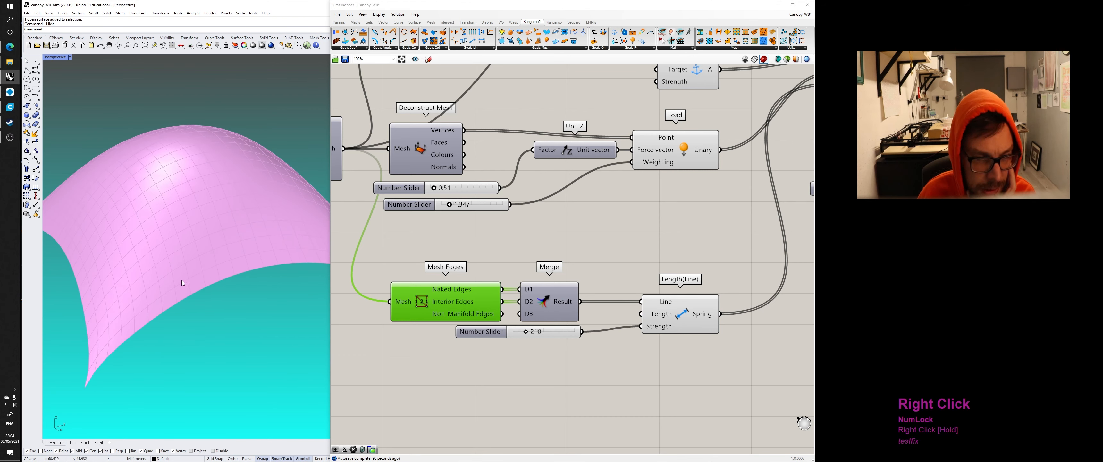
left_click(694, 304)
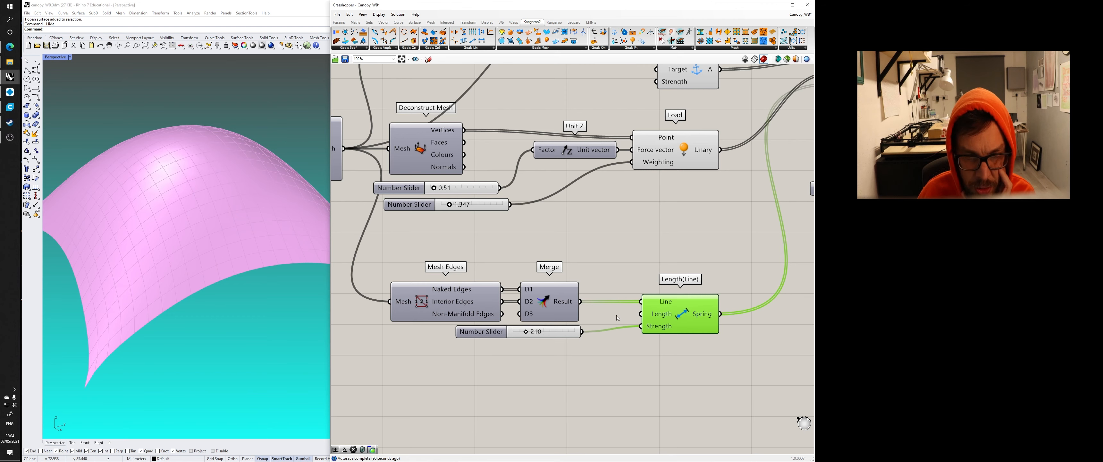
right_click_drag(617, 315, 611, 268)
scroll(542, 339, "down", 3)
right_click_drag(542, 340, 541, 292)
right_click_drag(513, 321, 521, 331)
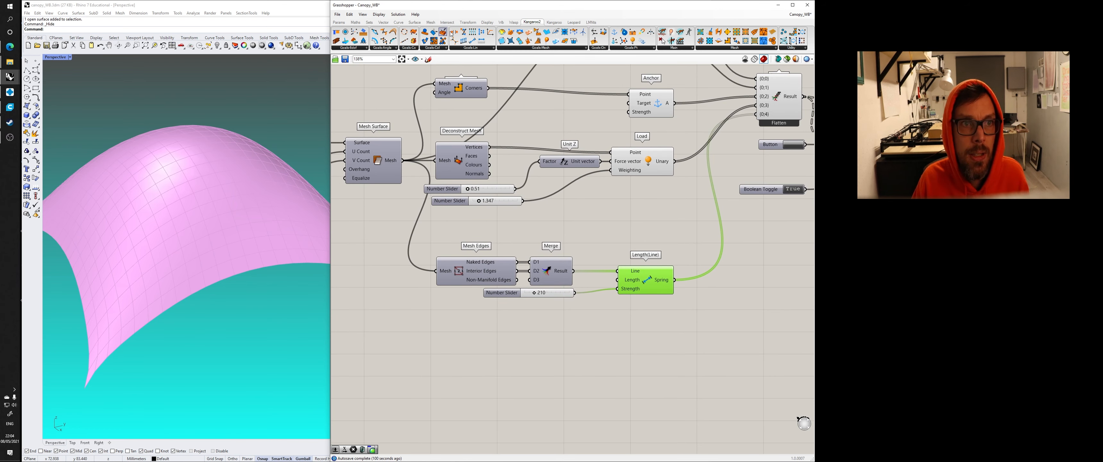
Step: Place a Mesh Explode component on the canvas below the Mesh Edges component
left_click(431, 22)
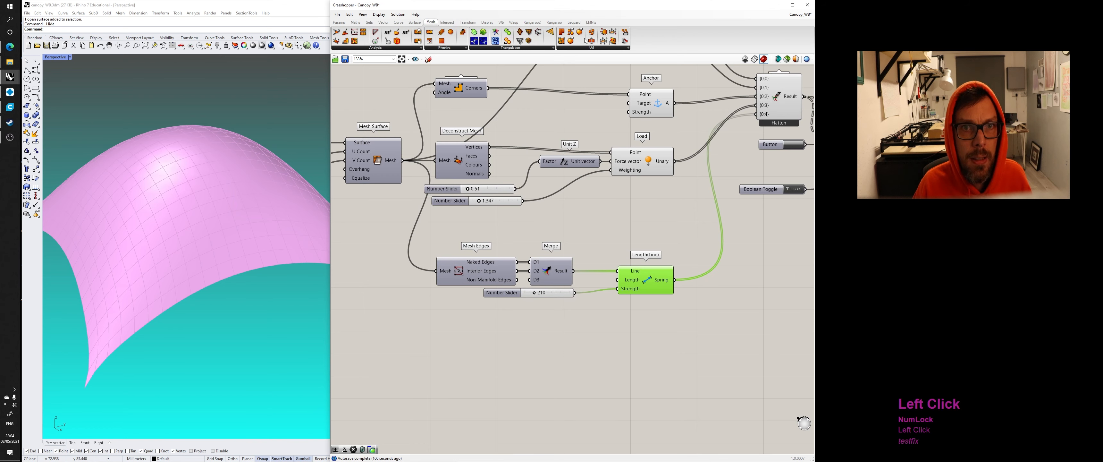
left_click(592, 47)
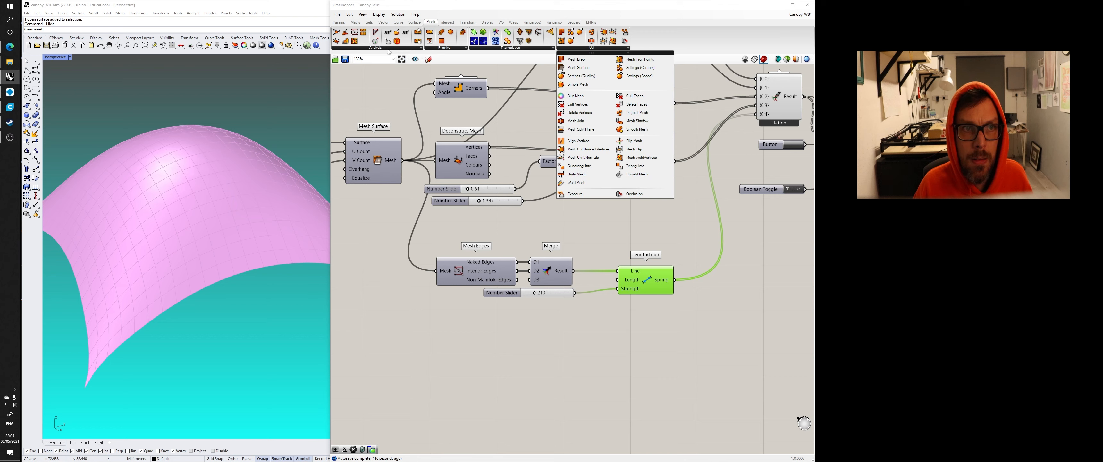
left_click(427, 50)
mouse_move(407, 50)
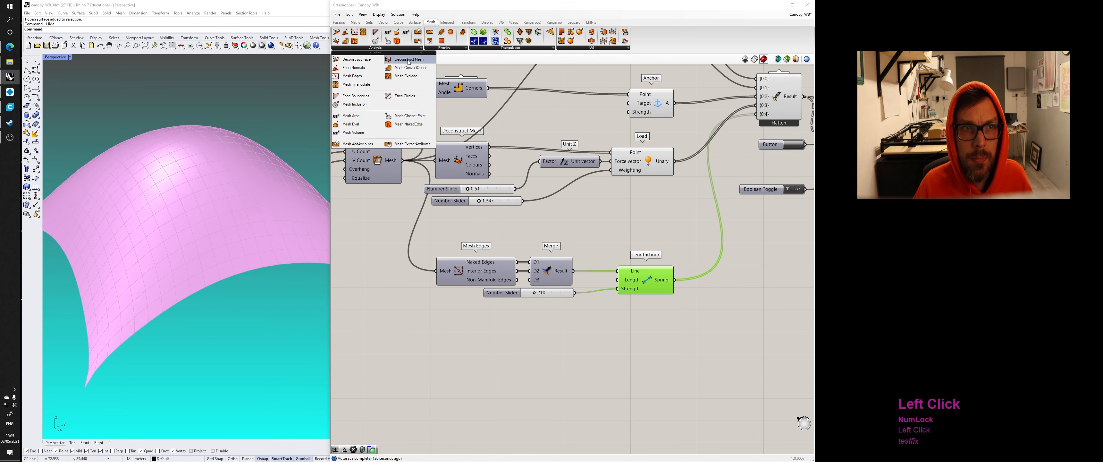
left_click(408, 76)
left_click(459, 362)
Step: Connect the Mesh Surface output to the Mesh input of Mesh Explode and position the component beneath Mesh Edges
mouse_move(475, 324)
right_mouse_down()
mouse_move(463, 299)
mouse_move(469, 323)
right_mouse_up()
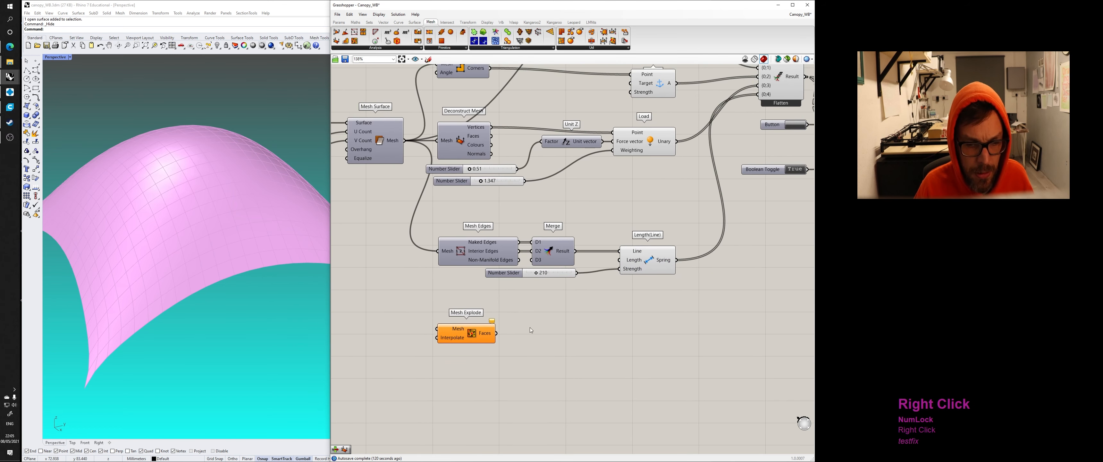
left_click_drag(405, 141, 456, 316)
left_click(459, 268)
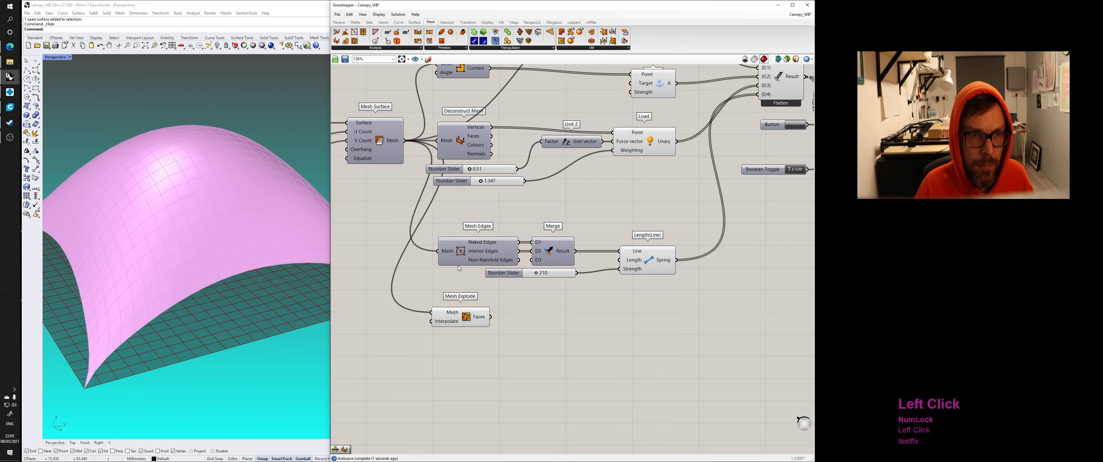
Step: Add a second Deconstruct Mesh component beside Mesh Explode and feed its Mesh input from the exploded Faces
right_click_drag(416, 162, 436, 198)
scroll(435, 198, "down", 3)
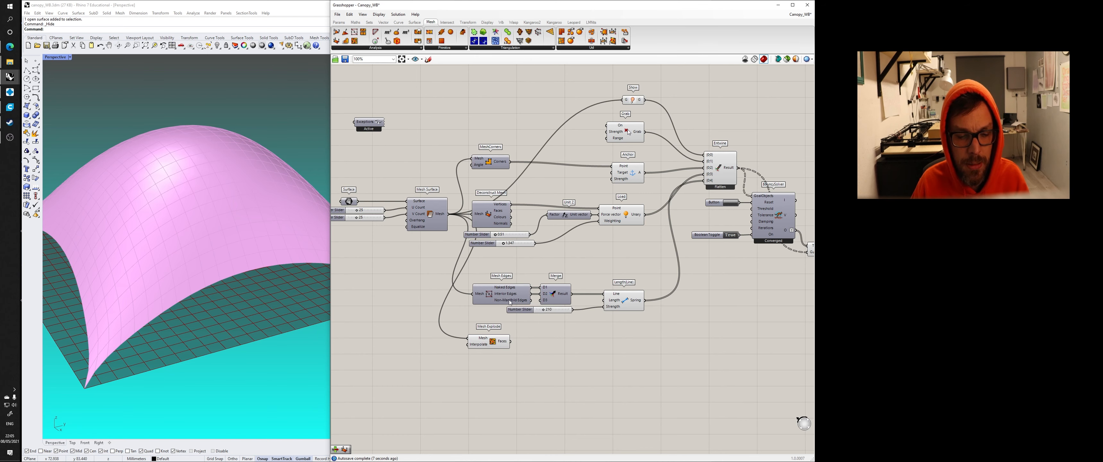
right_click_drag(511, 355, 503, 330)
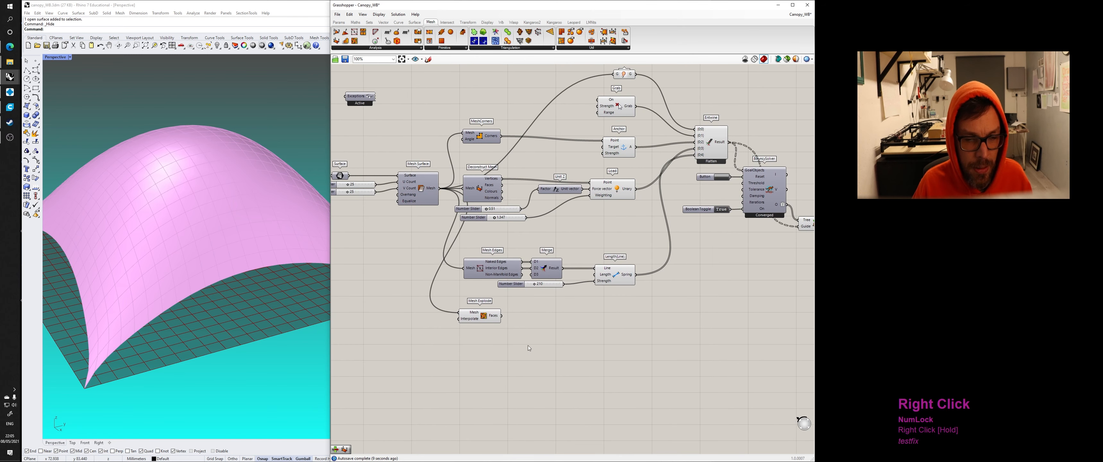
left_click(545, 341)
double_click(546, 342)
type("decopnst")
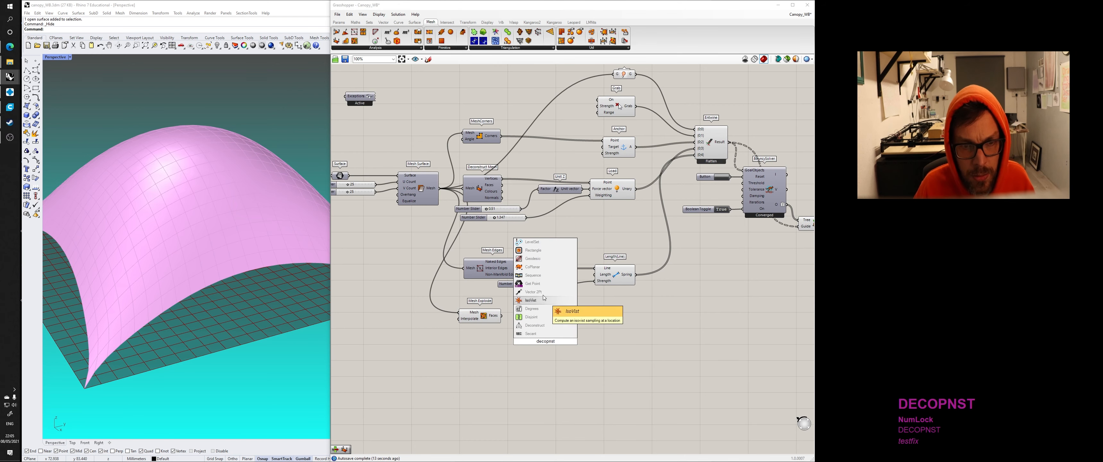
key("BackSpace")
key("BackSpace")
key("BackSpace")
key("BackSpace")
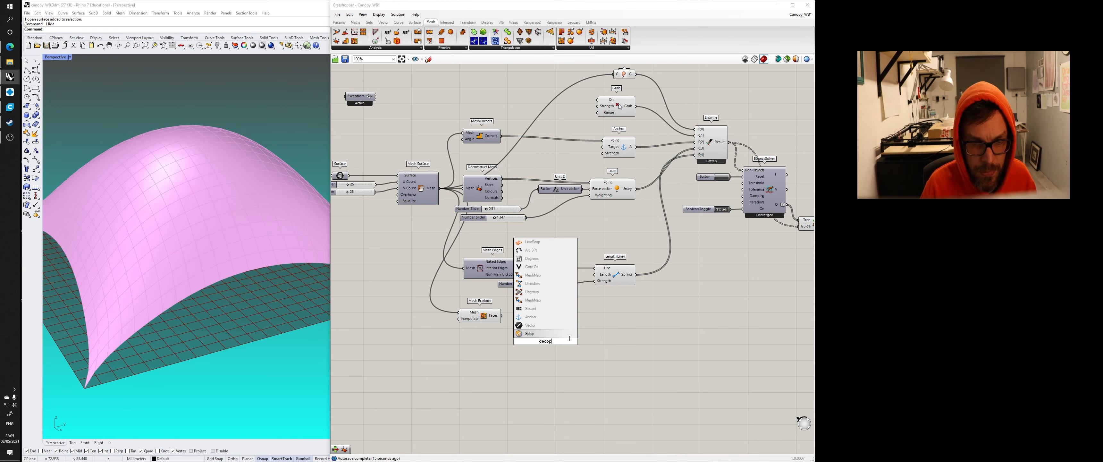
type("ns")
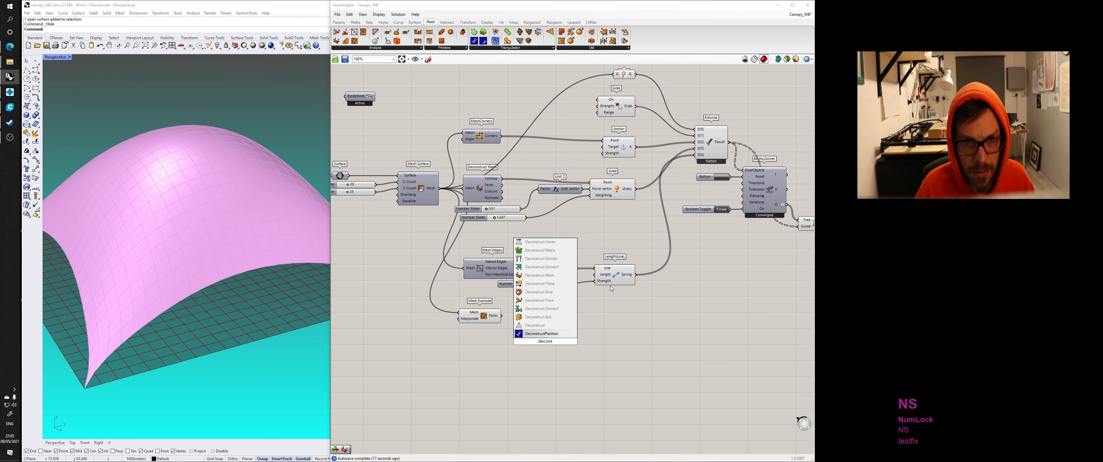
left_click(539, 276)
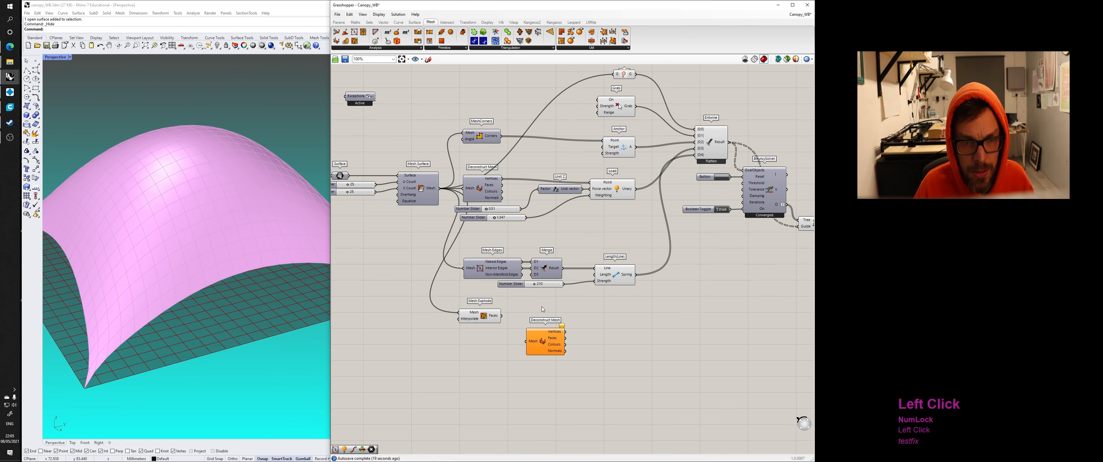
left_click_drag(539, 343, 523, 316)
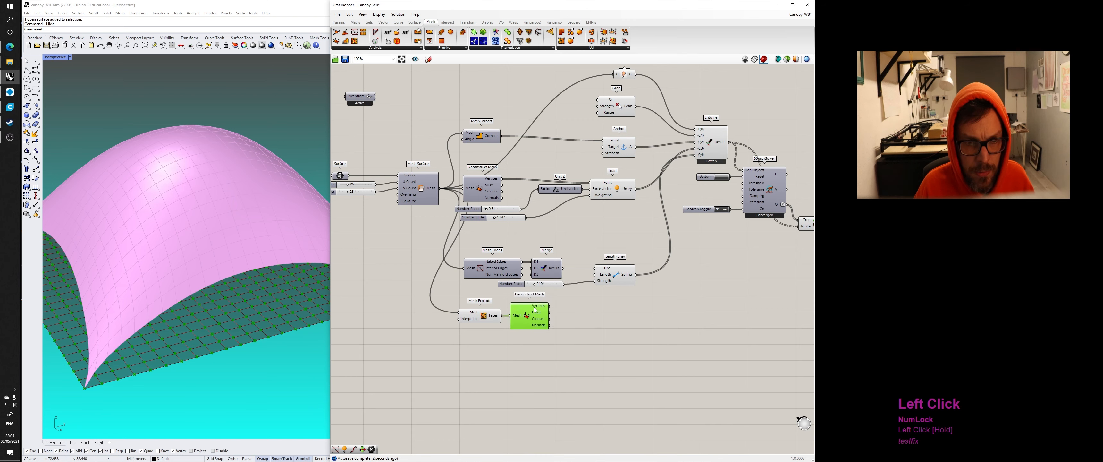
Step: Inspect the exploded mesh faces under the canopy and the Vertices output of the new Deconstruct Mesh
right_click_drag(299, 283, 348, 342)
scroll(265, 315, "down", 2)
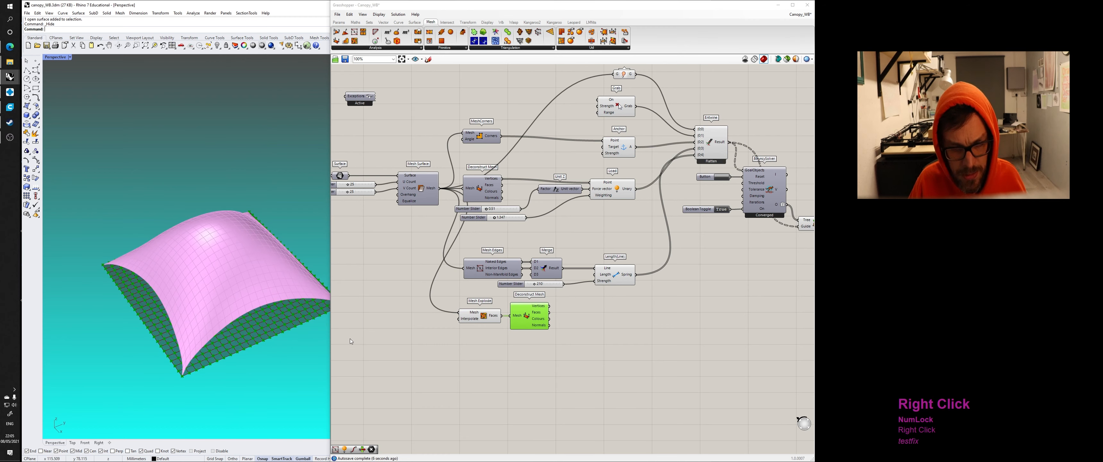
scroll(507, 275, "up", 2)
scroll(506, 273, "up", 1)
mouse_move(558, 290)
right_mouse_down()
mouse_move(539, 286)
mouse_move(554, 298)
right_mouse_up()
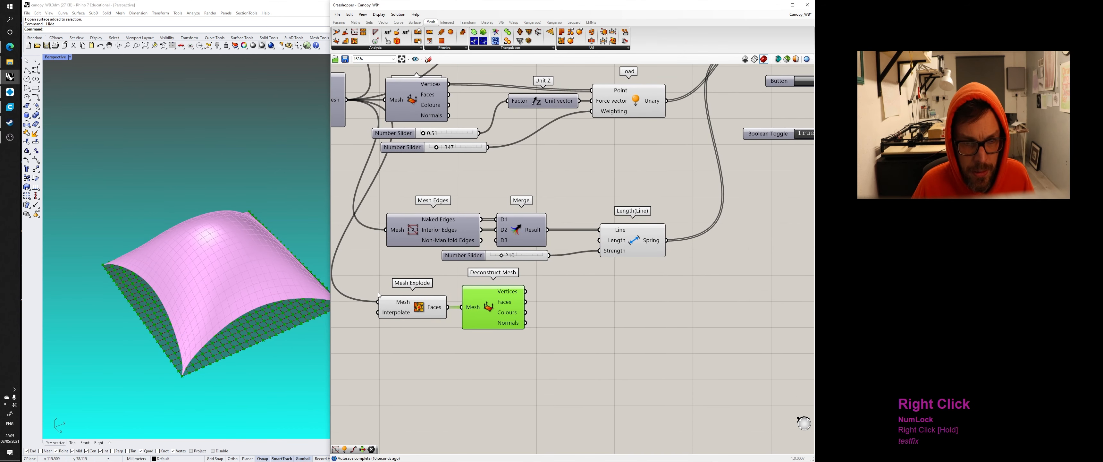
scroll(210, 321, "up", 5)
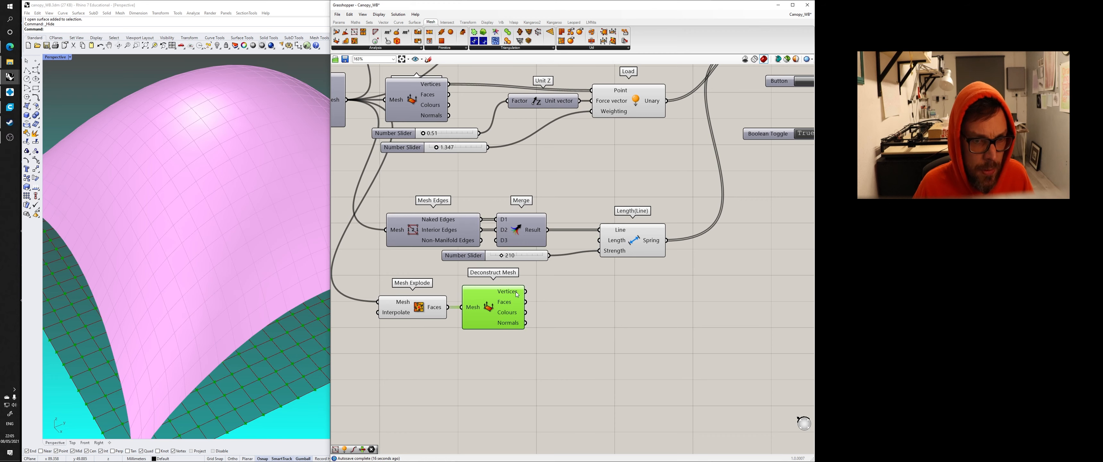
mouse_move(517, 293)
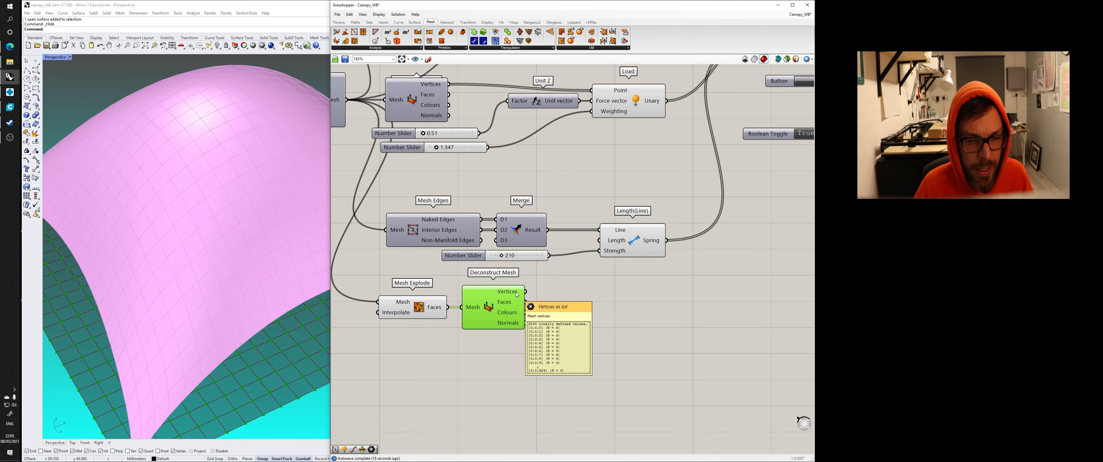
Step: Open the component search on the empty canvas beside the new Deconstruct Mesh
right_click_drag(551, 294, 486, 292)
scroll(497, 300, "down", 1)
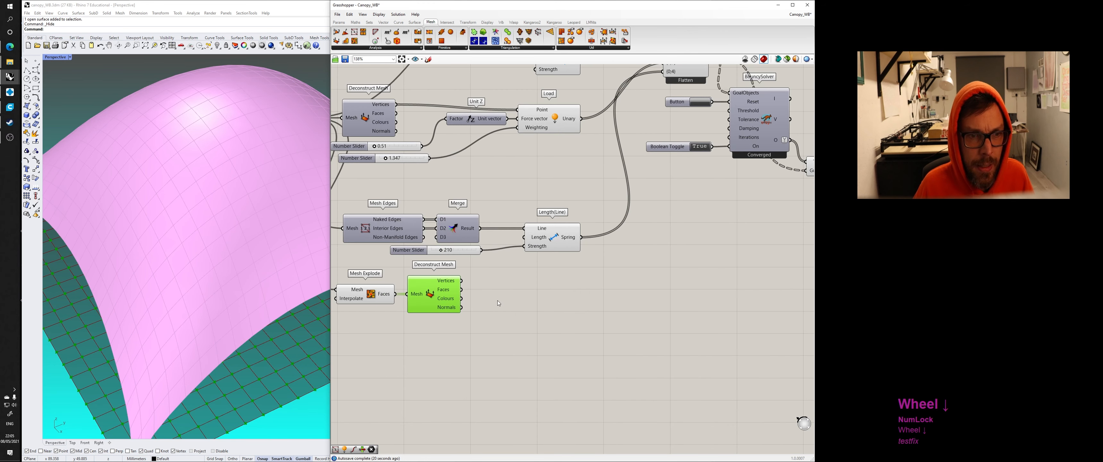
left_click(519, 309)
double_click(520, 308)
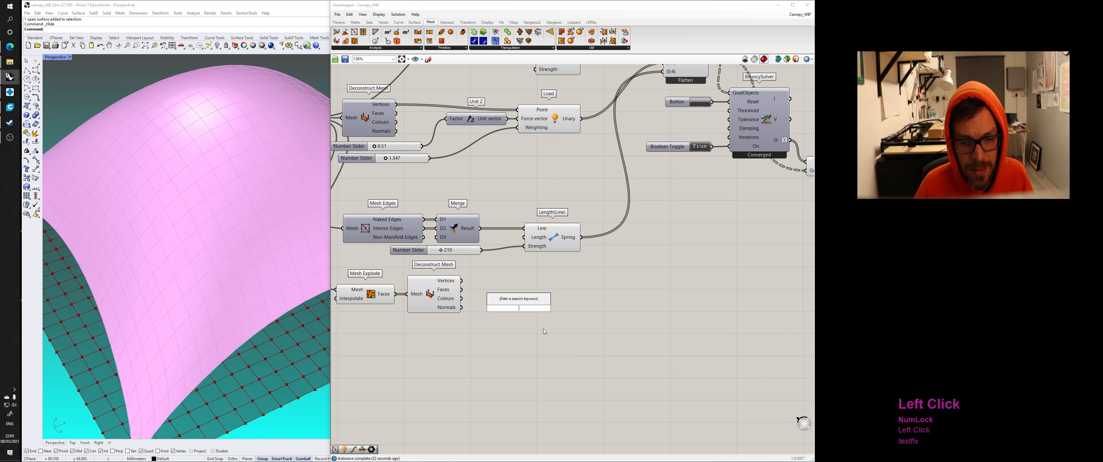
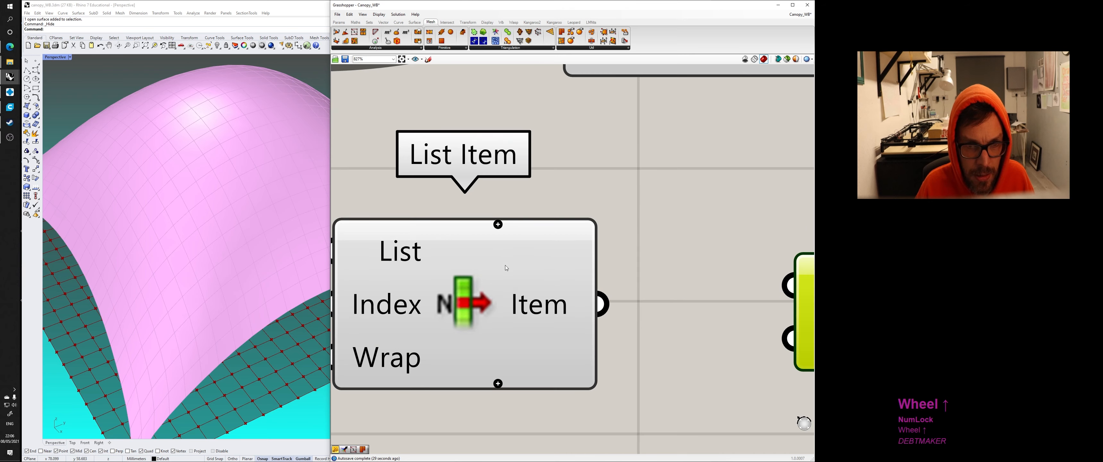
Step: Add the +1, +2 and +3 outputs to the List Item component
right_click_drag(509, 279, 498, 254)
left_click(483, 361)
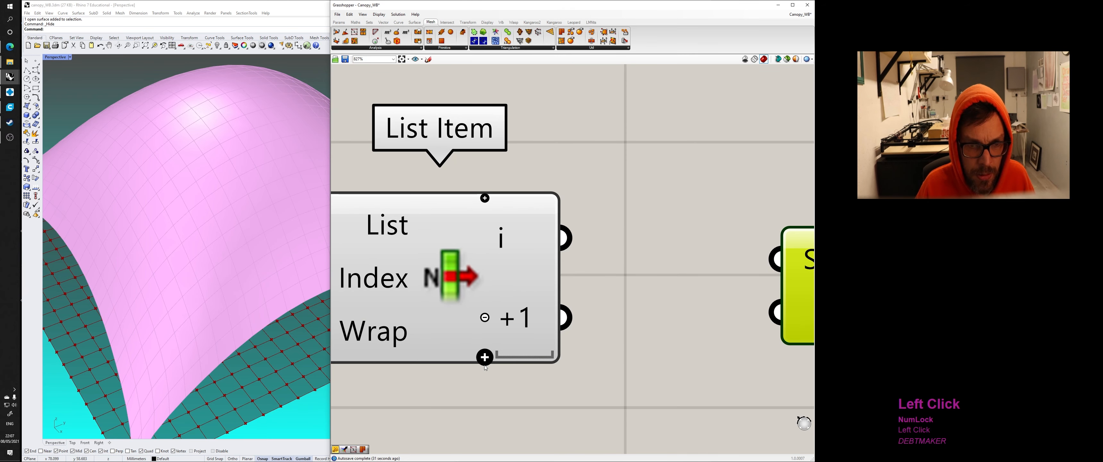
double_click(484, 356)
scroll(550, 330, "down", 2)
right_click_drag(587, 299, 553, 280)
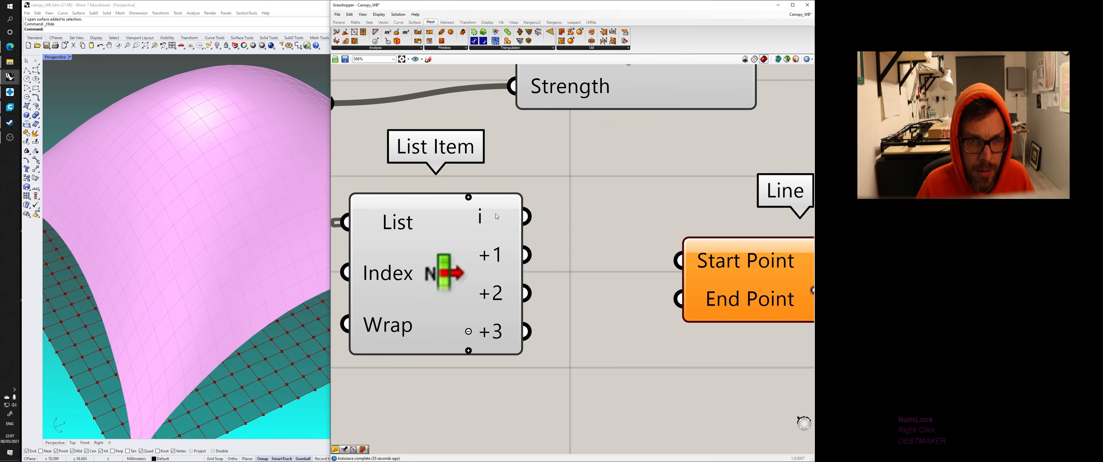
Step: Move the Line component closer to List Item and connect output i to Start Point and +2 to End Point
right_click_drag(545, 316, 497, 316)
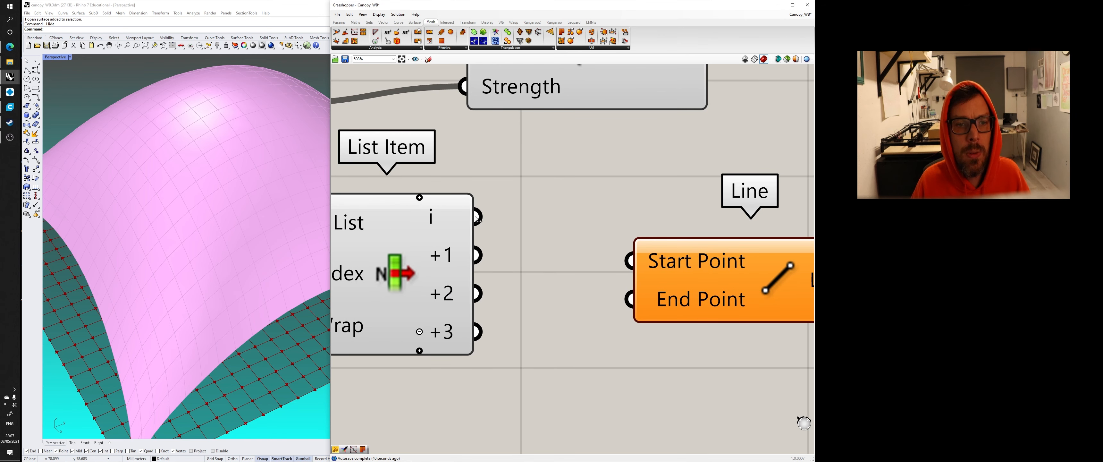
left_click_drag(478, 217, 604, 214)
left_click_drag(676, 276, 661, 258)
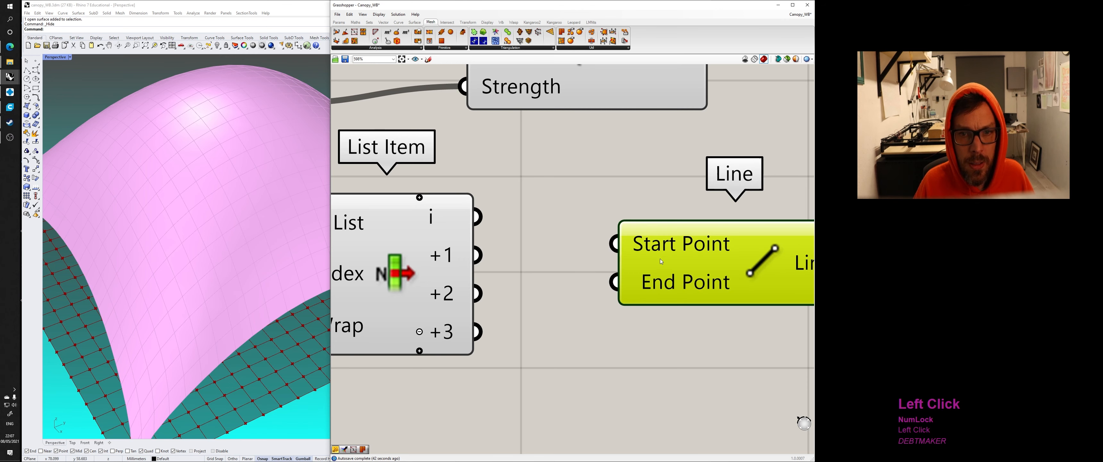
scroll(660, 258, "down", 2)
right_click_drag(539, 227, 481, 218)
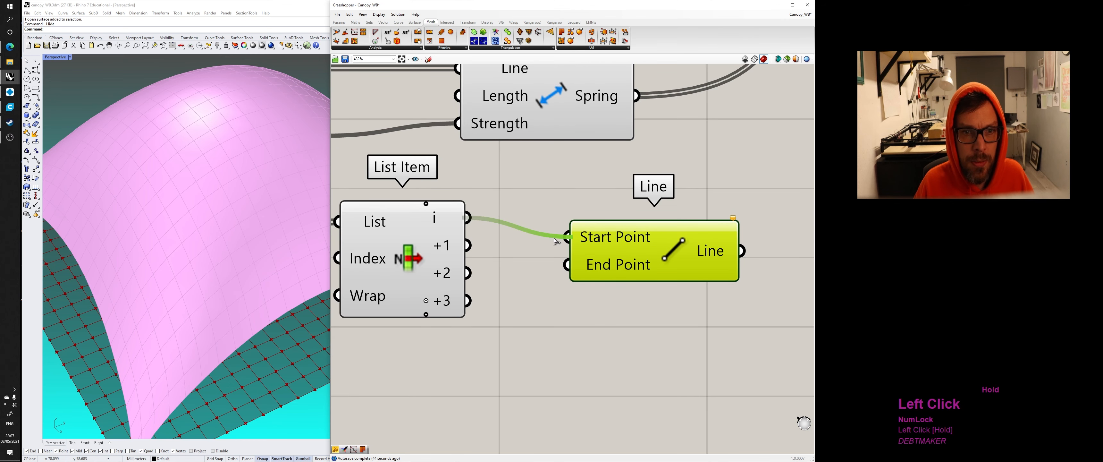
left_click_drag(471, 271, 566, 264)
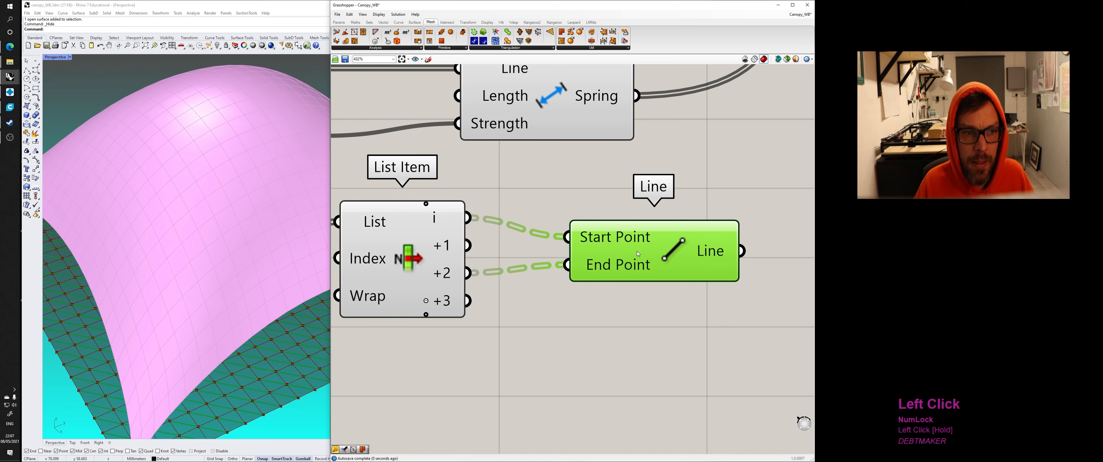
Step: Examine the diagonal lines drawn across the flat mesh faces beneath the canopy
right_click_drag(317, 309, 257, 285)
scroll(311, 366, "up", 4)
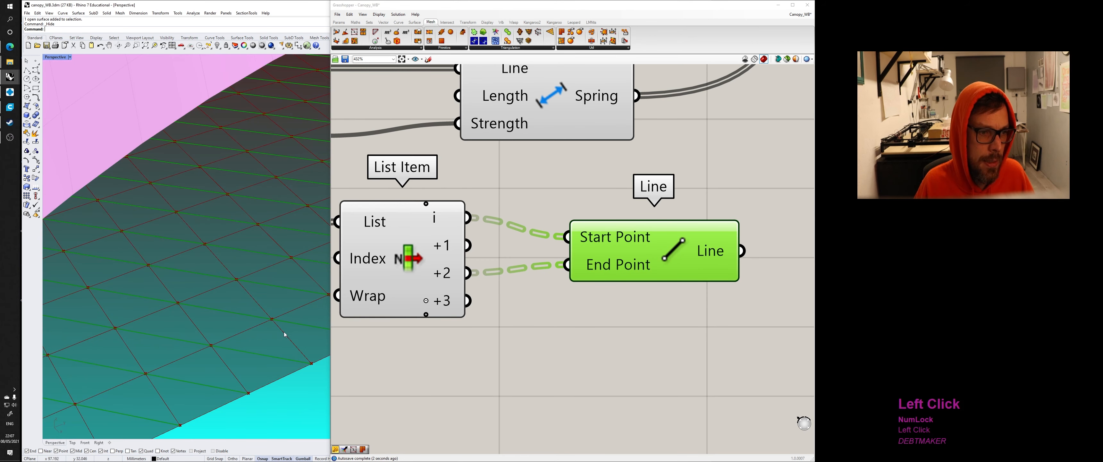
right_click_drag(284, 333, 209, 265)
scroll(209, 265, "up", 2)
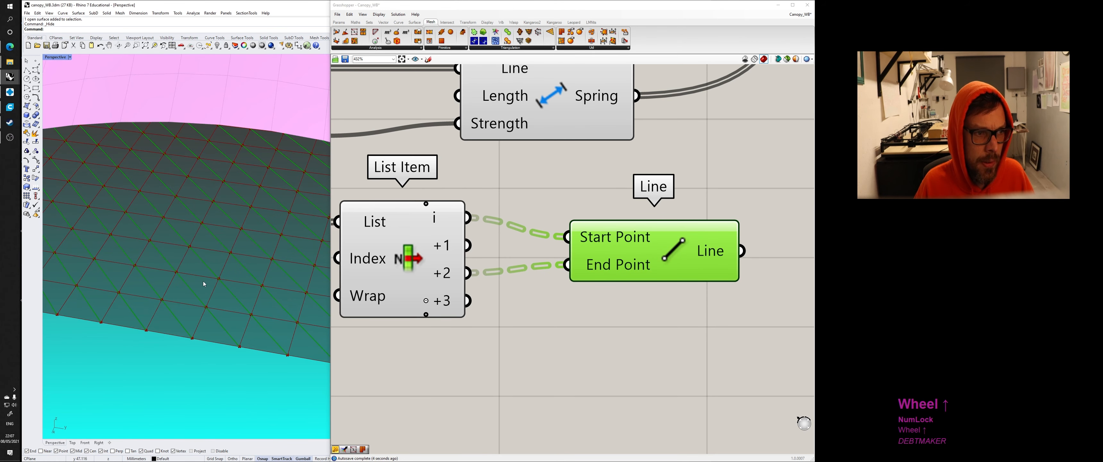
scroll(150, 249, "down", 2)
right_click_drag(149, 250, 215, 253)
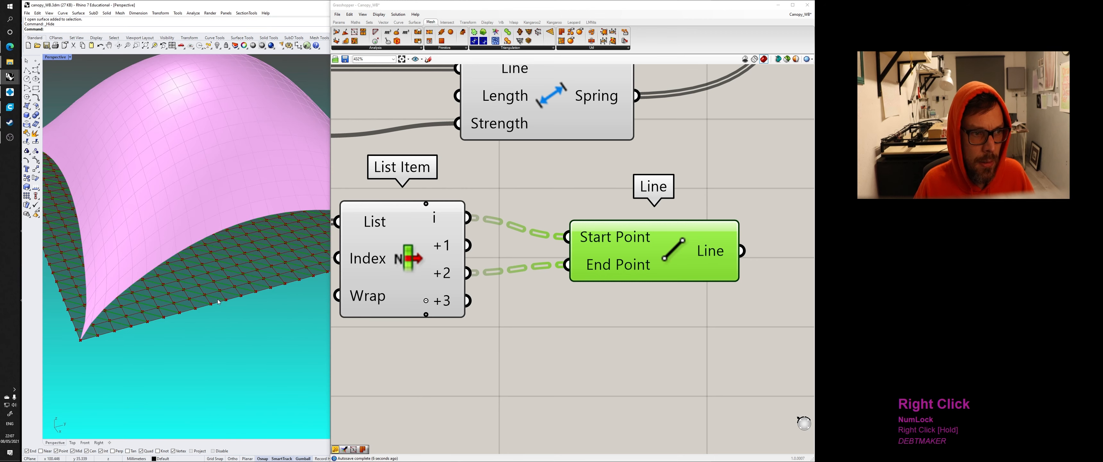
Step: Duplicate the Line component below the original and connect List Item +1 to its Start Point and +3 to its End Point
left_click(628, 315)
left_click_drag(626, 257, 623, 337, "alt")
left_click_drag(468, 246, 540, 340)
scroll(227, 284, "down", 3)
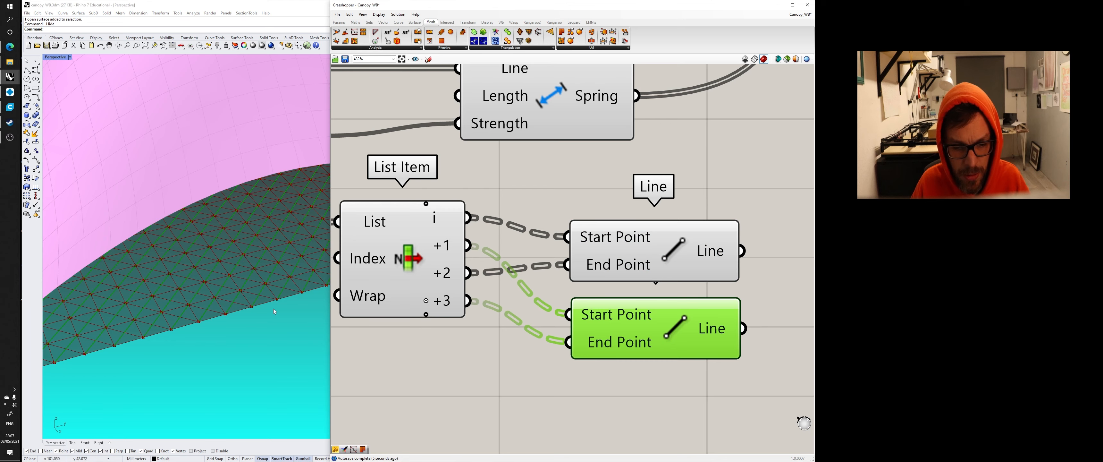
right_click_drag(565, 306, 508, 308)
scroll(367, 307, "down", 3)
scroll(543, 188, "down", 3)
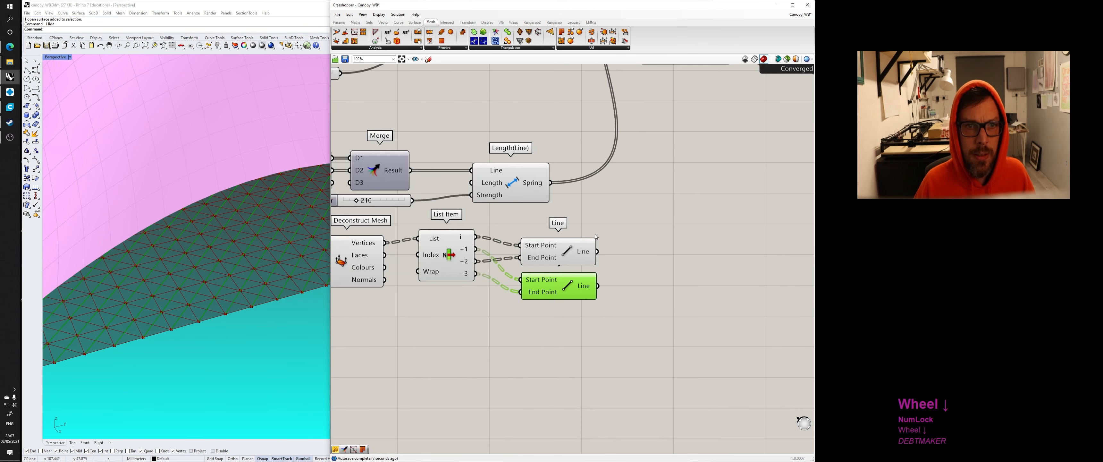
Step: Copy the Length(Line) goal to beside the two diagonal Line components and disconnect the copy's Line and Strength inputs
right_click_drag(543, 188, 566, 199)
left_click_drag(538, 192, 673, 214, "alt")
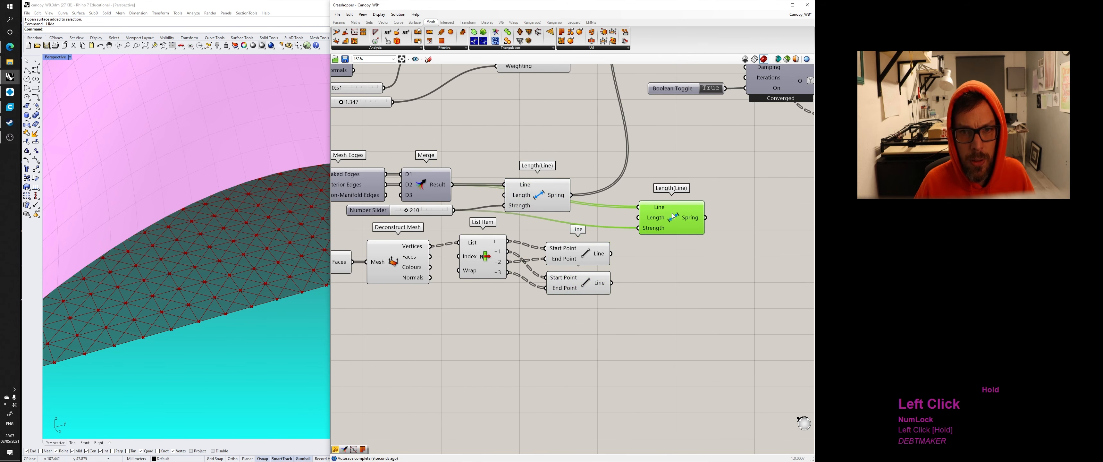
right_click(651, 232)
mouse_move(668, 253)
left_click(743, 251)
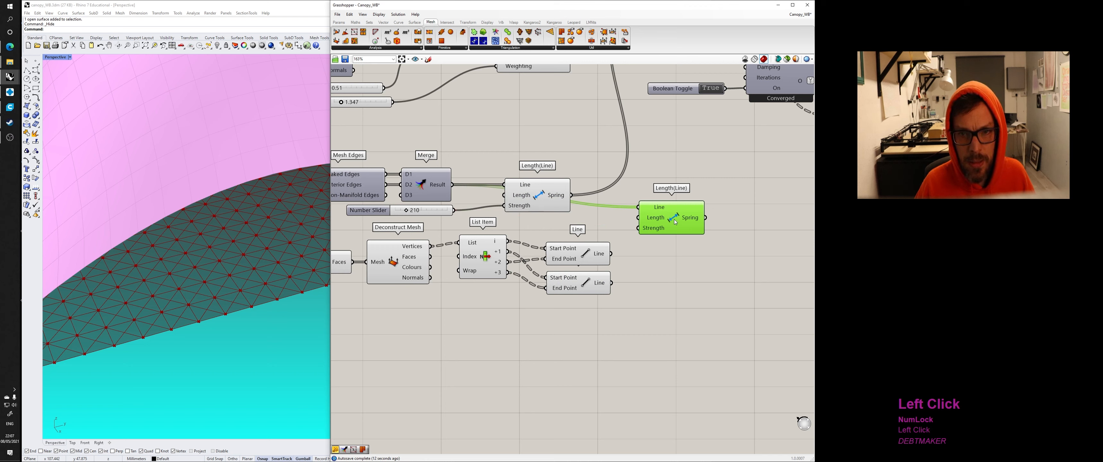
left_click_drag(675, 221, 669, 218, "alt")
right_click(658, 206)
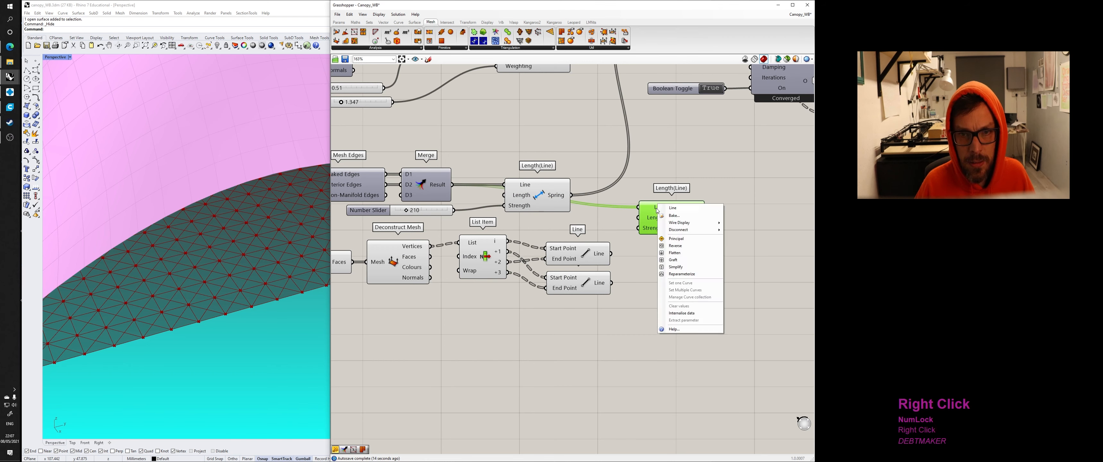
left_click(680, 231)
left_click(746, 231)
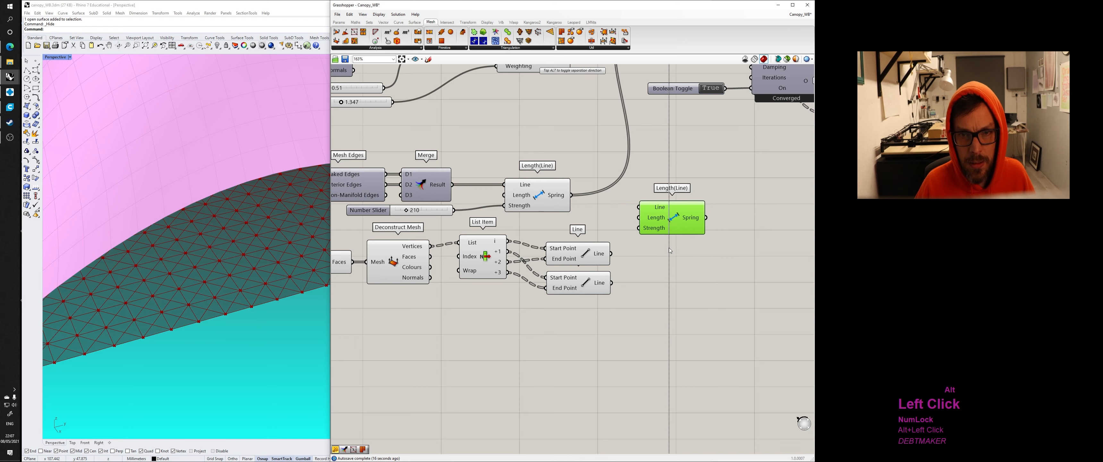
Step: Duplicate the unwired Length(Line) goal below itself and connect each diagonal Line output to the Line input of one goal
left_click_drag(659, 211, 661, 286, "alt")
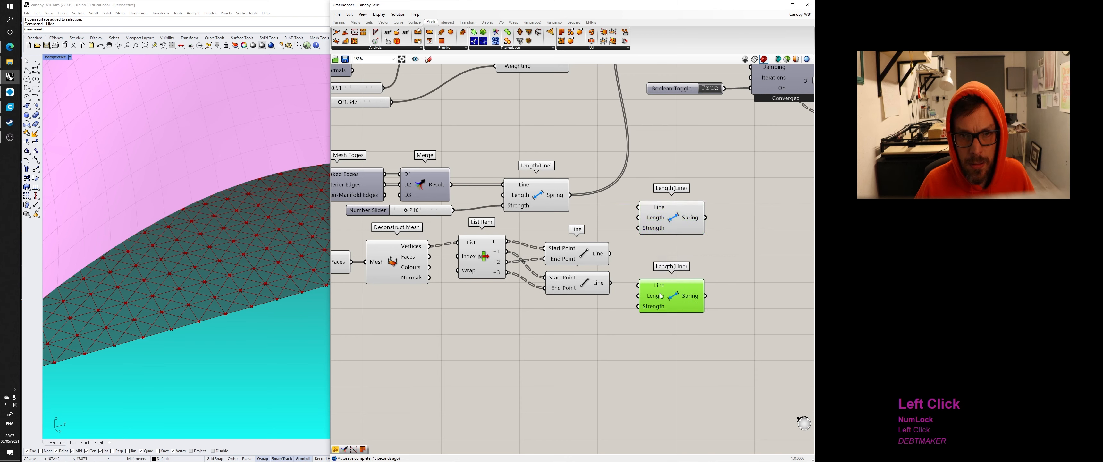
left_click_drag(670, 213, 671, 238)
left_click_drag(672, 287, 671, 298)
left_click_drag(673, 249, 673, 252)
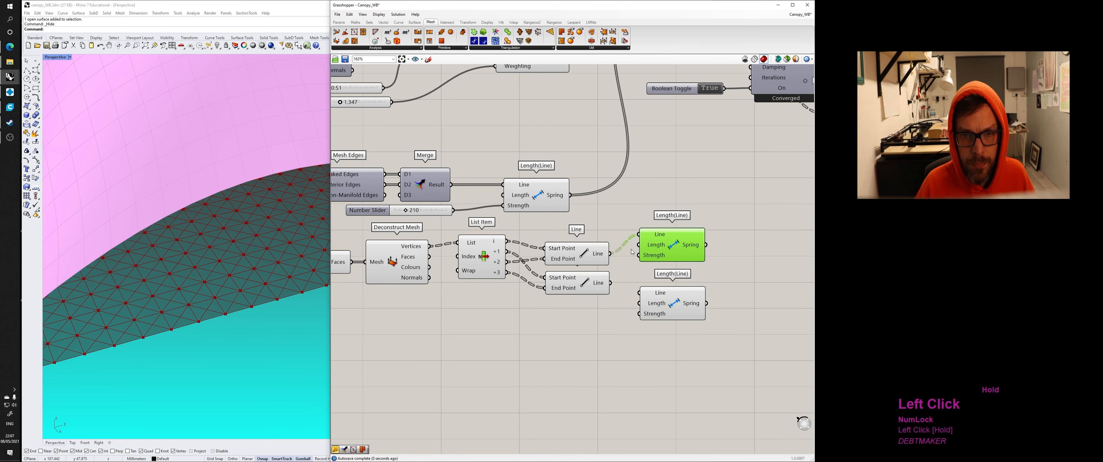
Step: Add two more inputs, {0;5} and {0;6}, to the Entwine component
scroll(644, 294, "down", 1)
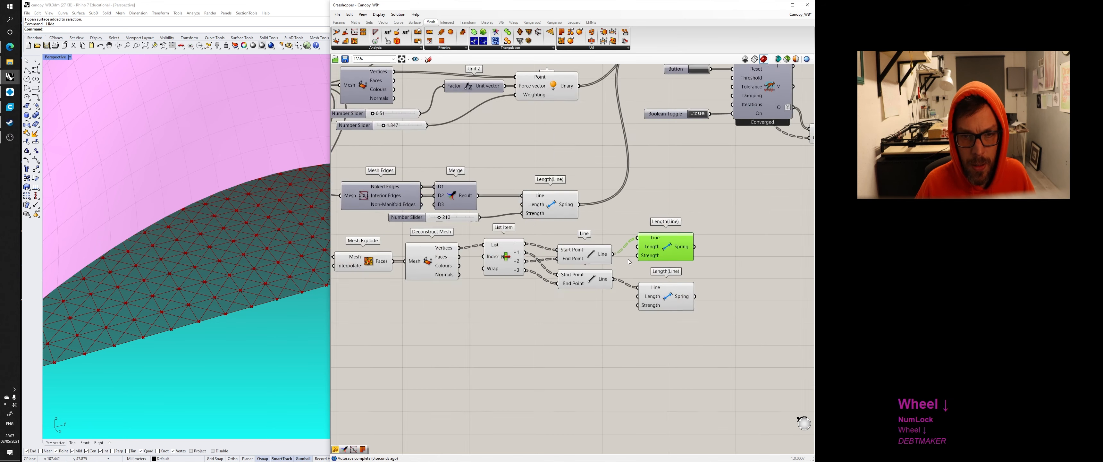
right_click_drag(663, 86, 616, 114)
scroll(616, 114, "up", 6)
scroll(643, 136, "up", 2)
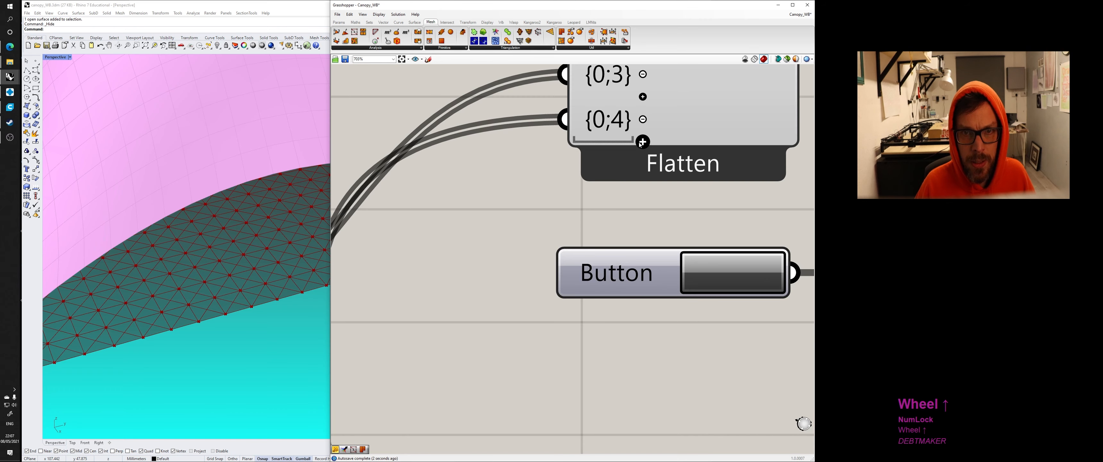
left_click(643, 142)
left_click(643, 164)
scroll(646, 173, "down", 5)
right_click_drag(663, 199, 652, 183)
scroll(652, 183, "down", 3)
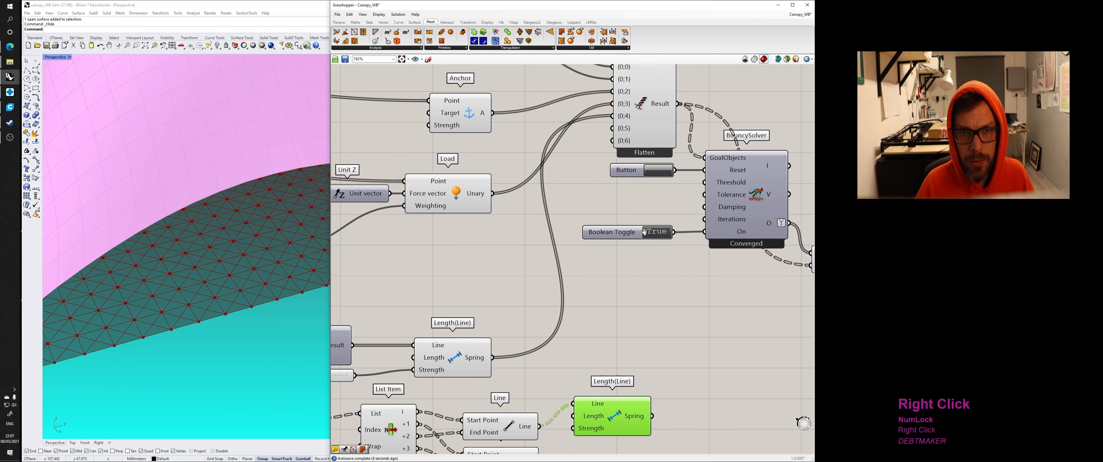
Step: Connect the Spring outputs of the upper and lower diagonal Length(Line) goals to Entwine inputs {0;5} and {0;6}
left_click(659, 408)
left_click_drag(661, 391, 614, 125)
scroll(610, 234, "down", 3)
scroll(256, 201, "down", 3)
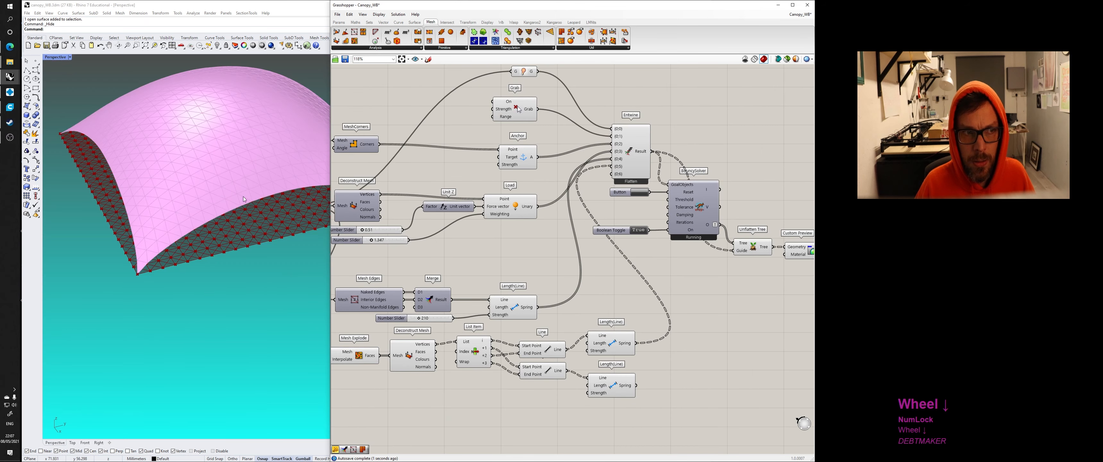
right_click_drag(257, 202, 239, 206)
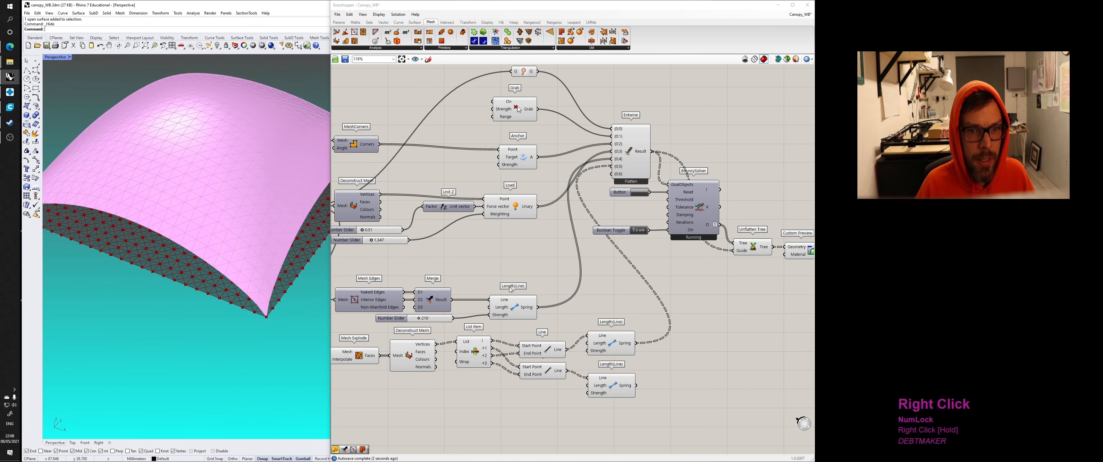
left_click(612, 338)
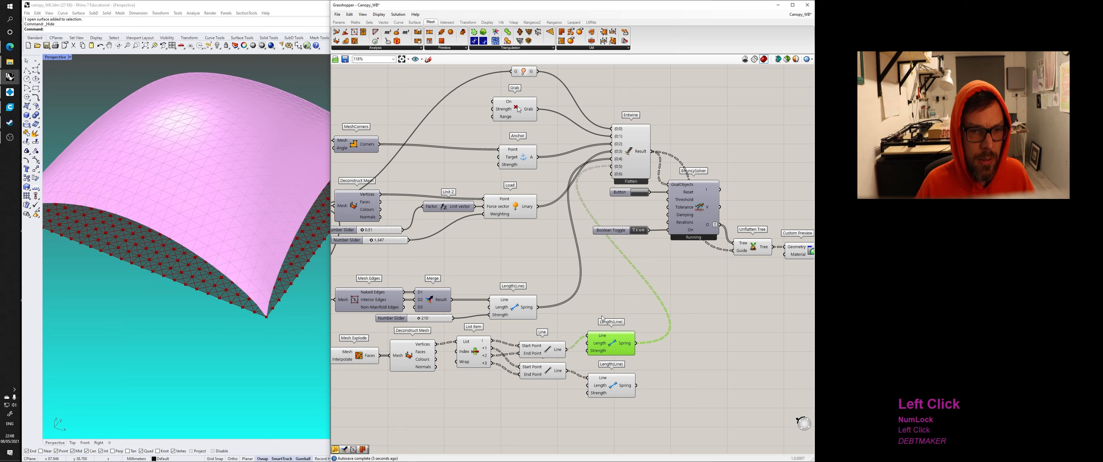
right_click_drag(202, 166, 185, 142)
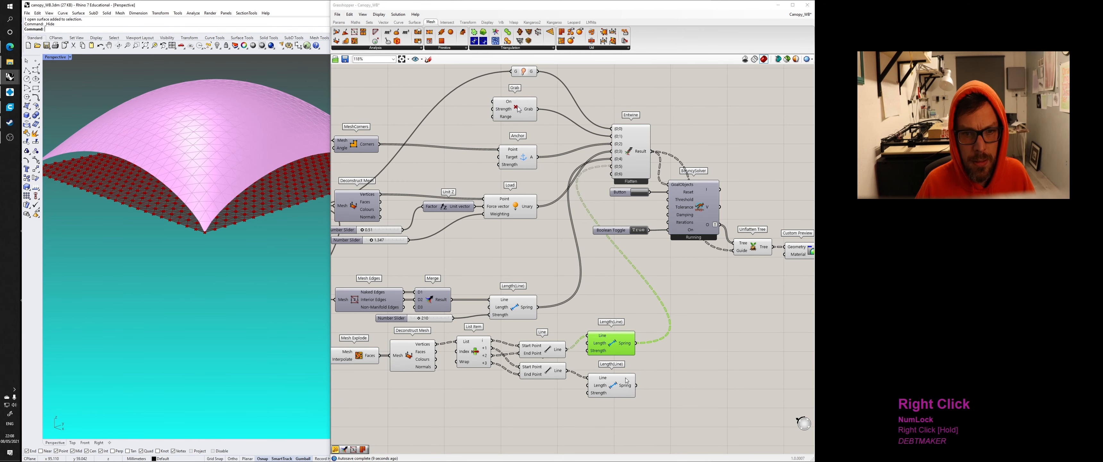
left_click_drag(638, 387, 611, 174)
right_click_drag(201, 129, 392, 204)
scroll(231, 131, "up", 3)
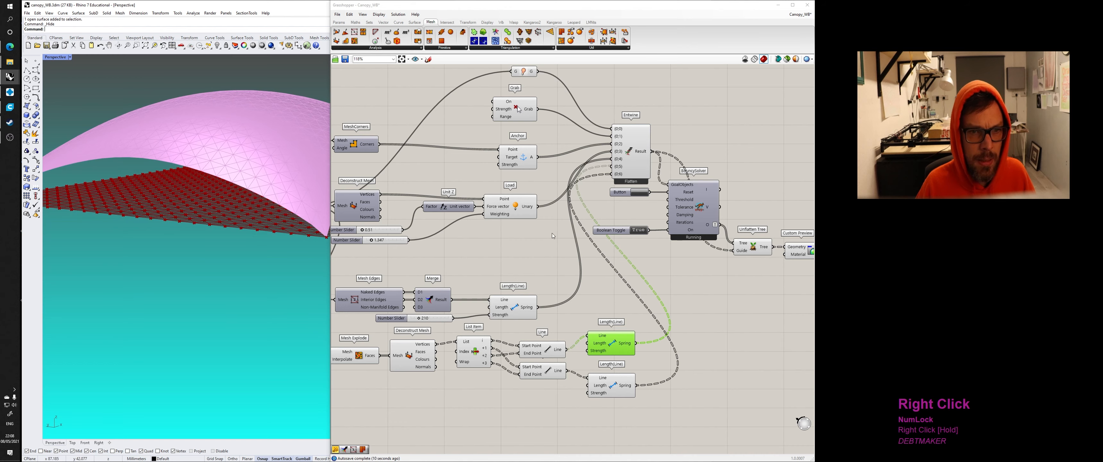
Step: Space the two Line components apart vertically so each lines up with its Length(Line) goal
right_click_drag(611, 292, 601, 216)
scroll(604, 263, "down", 1)
scroll(601, 264, "up", 2)
left_click_drag(540, 283, 539, 268)
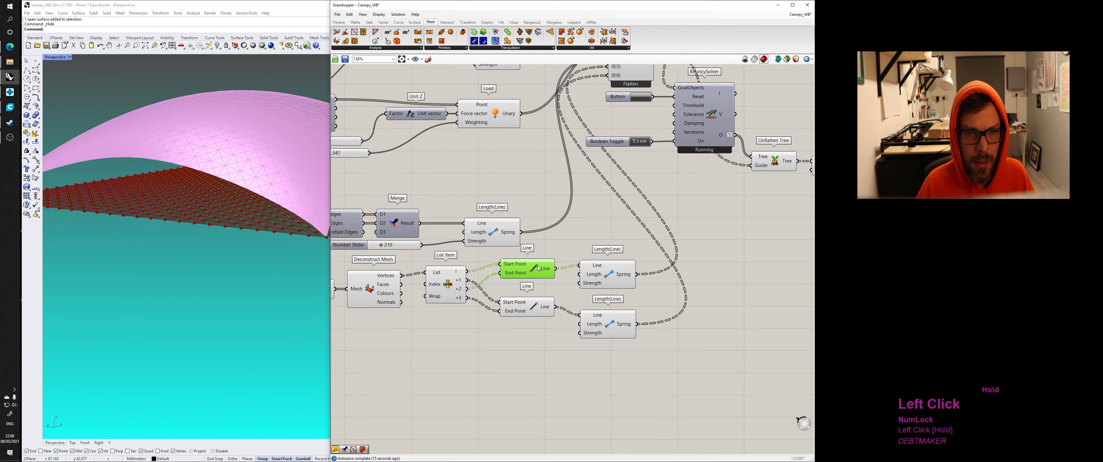
left_click_drag(534, 313, 534, 321)
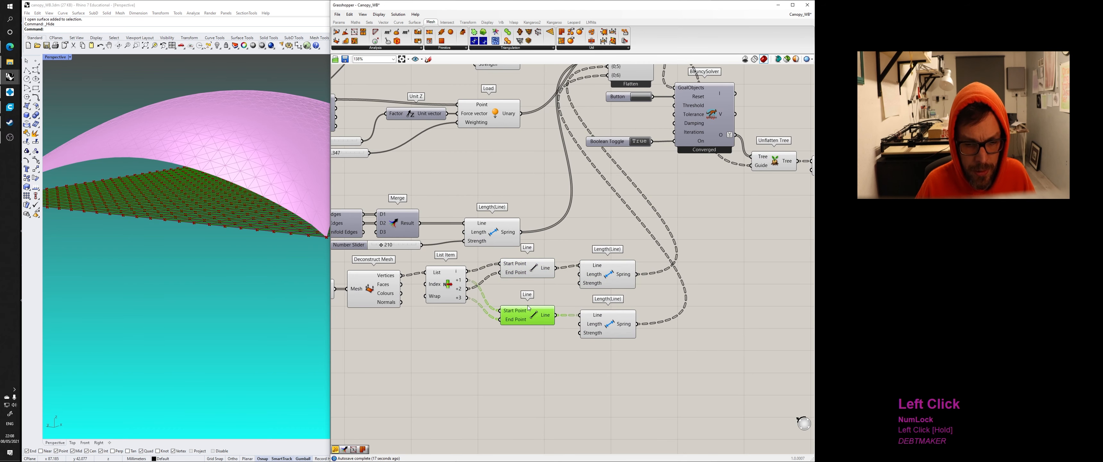
left_click(528, 355)
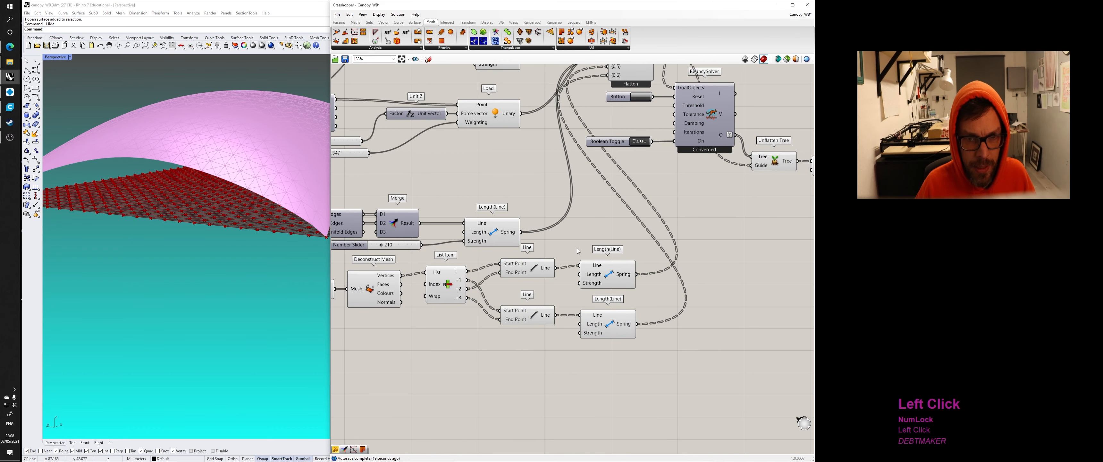
Step: Create a number slider with the value 1.50 and connect it to the Length input of the lower diagonal Length(Line) goal
left_click(598, 278)
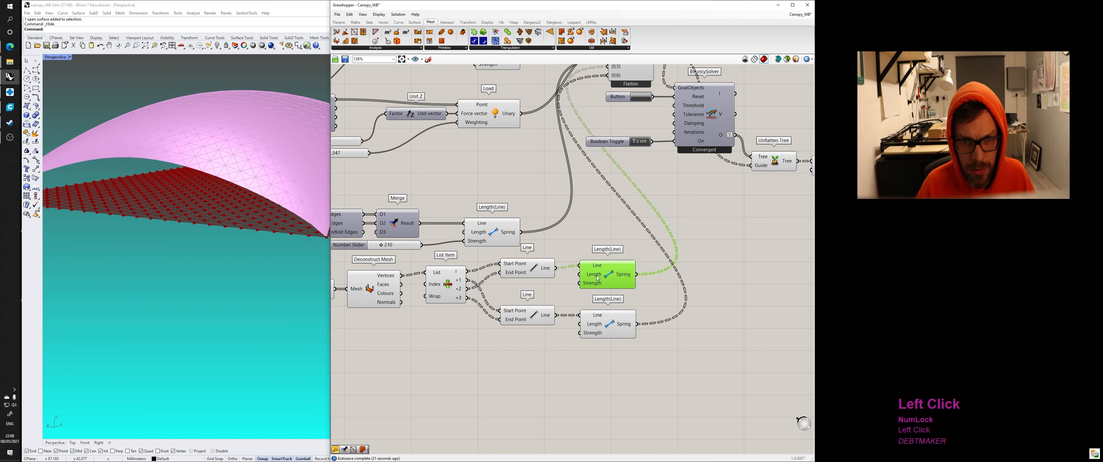
double_click(470, 400)
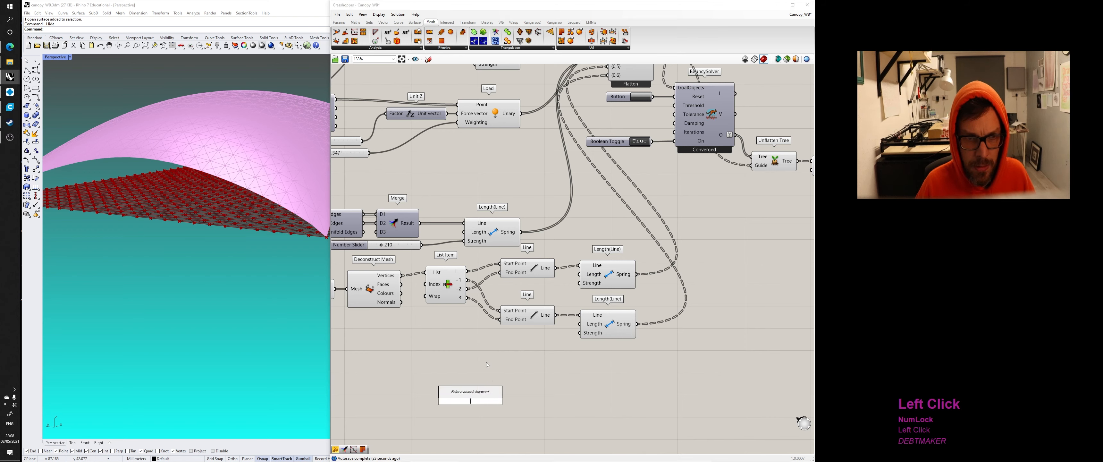
type("1.5")
key("Return")
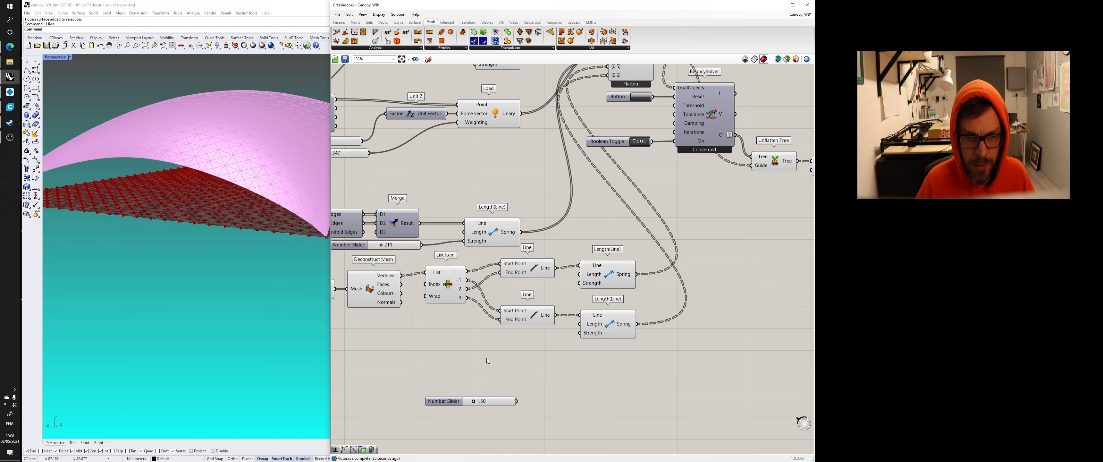
left_click_drag(517, 401, 532, 384)
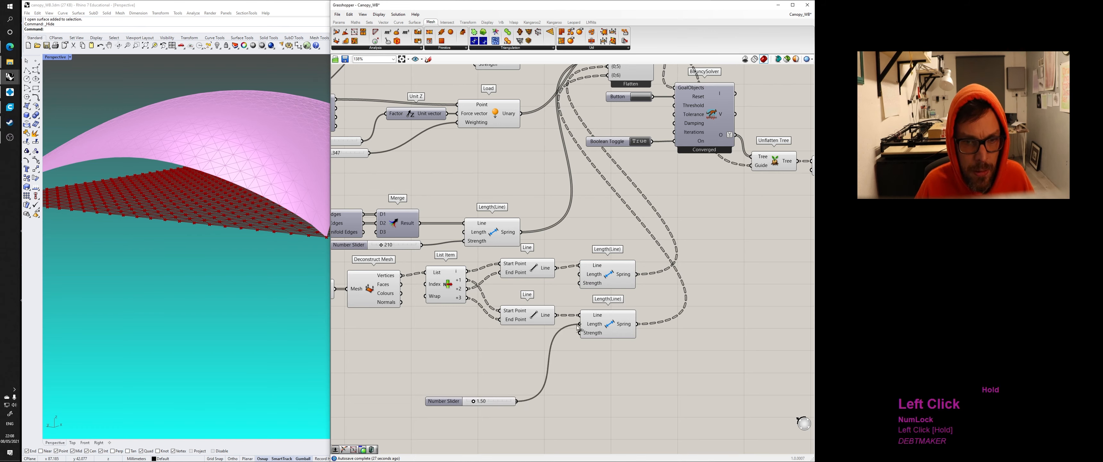
left_click_drag(578, 328, 579, 324)
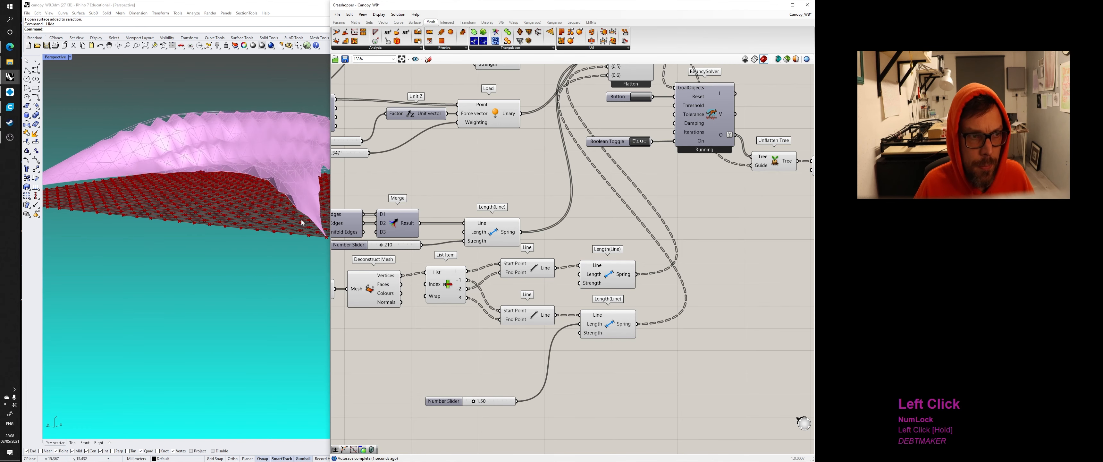
Step: View the canopy with the longer diagonal springs and reset the BouncySolver simulation
right_click_drag(302, 222, 251, 230)
scroll(252, 230, "down", 1)
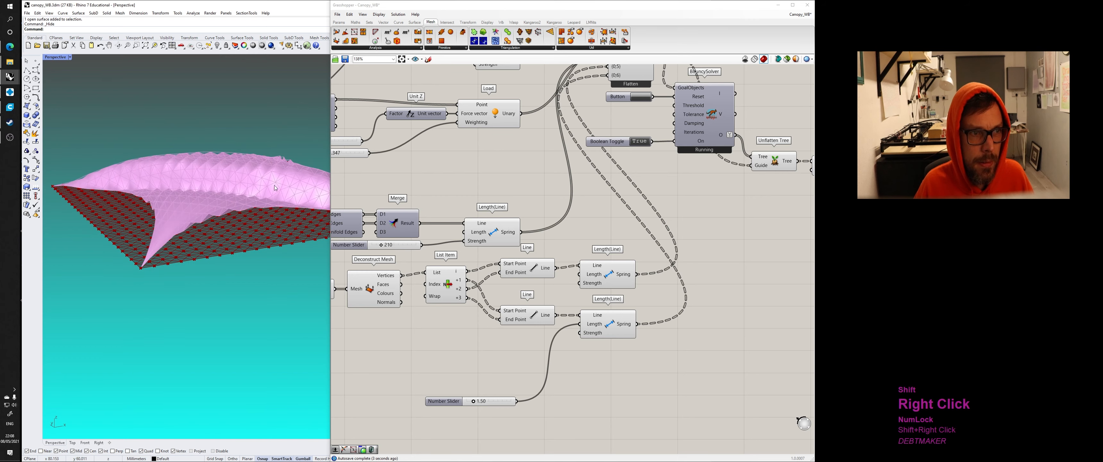
scroll(227, 186, "down", 5)
right_click_drag(274, 187, 223, 222, "shift")
scroll(143, 236, "up", 6)
left_click(645, 95)
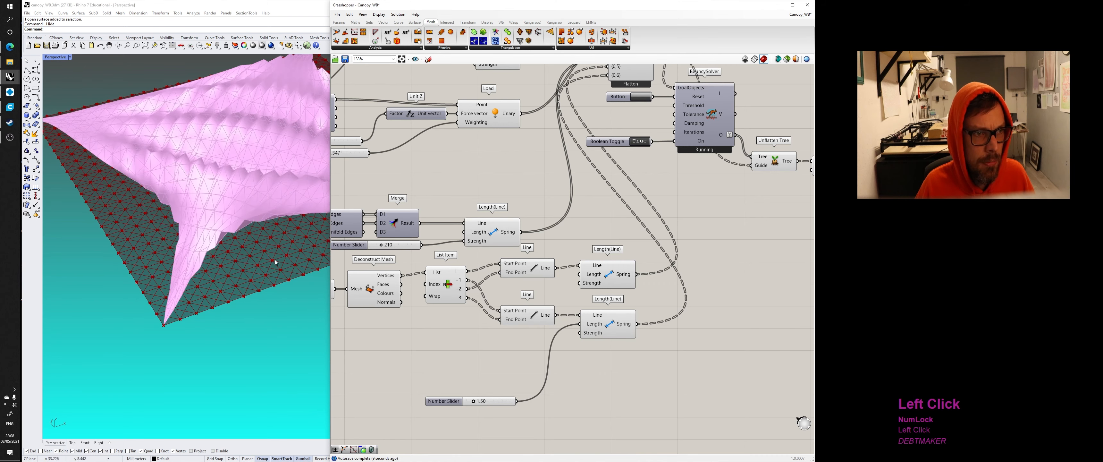
Step: Examine the relaxed canopy's surface close up and from different angles
right_click_drag(274, 233, 398, 244)
right_click_drag(265, 213, 227, 216)
scroll(465, 401, "up", 4)
right_click_drag(191, 154, 203, 176)
scroll(233, 148, "down", 3)
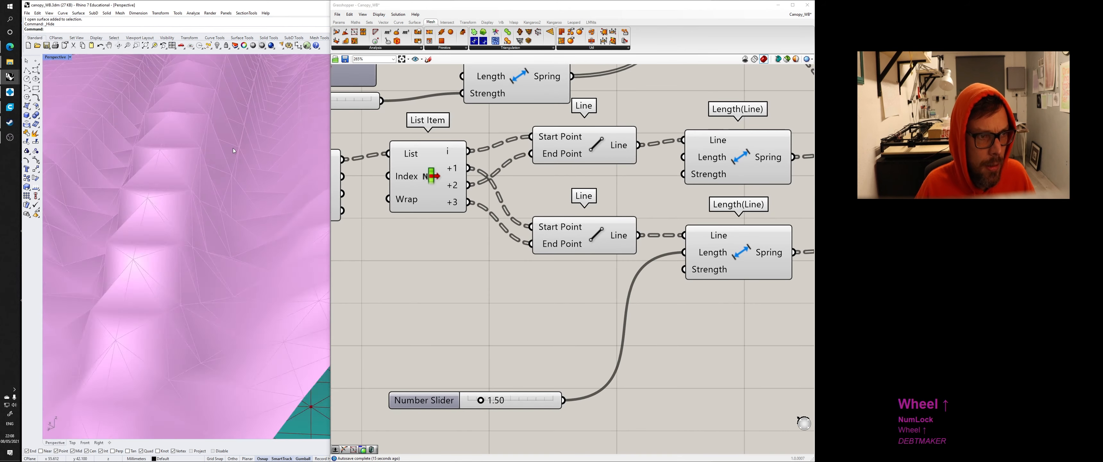
right_click_drag(232, 149, 221, 170)
scroll(219, 174, "down", 3)
Step: Bake the Custom Preview geometry into Rhino with the default attributes
scroll(774, 183, "down", 5)
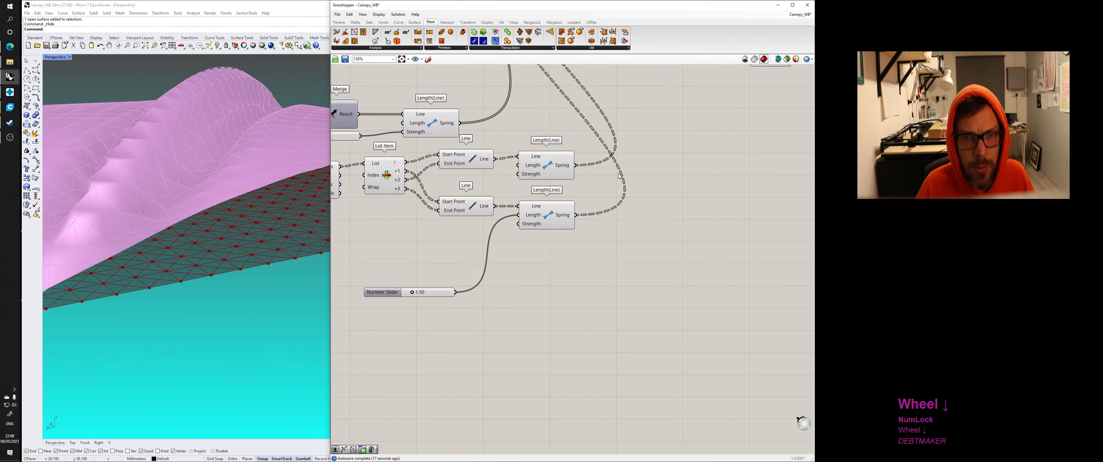
left_click(637, 179)
right_click(637, 178)
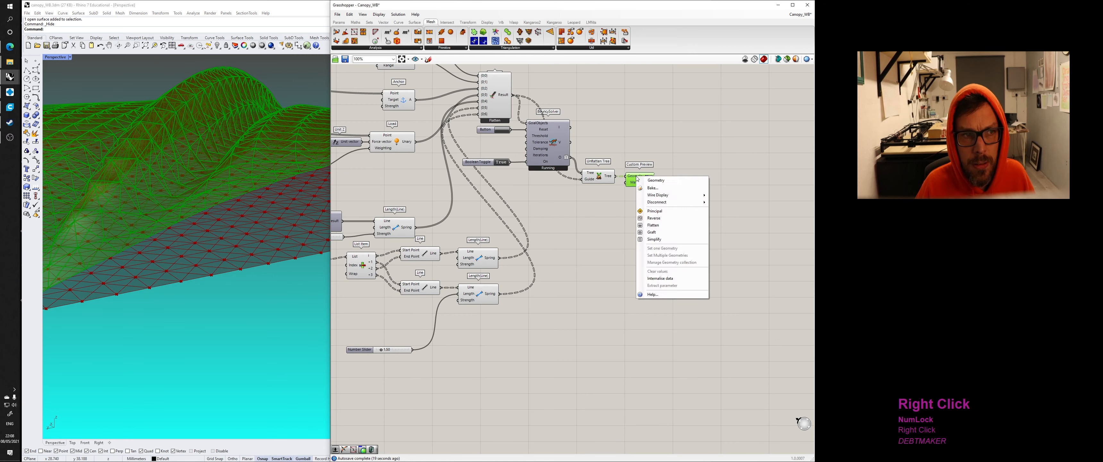
left_click(656, 188)
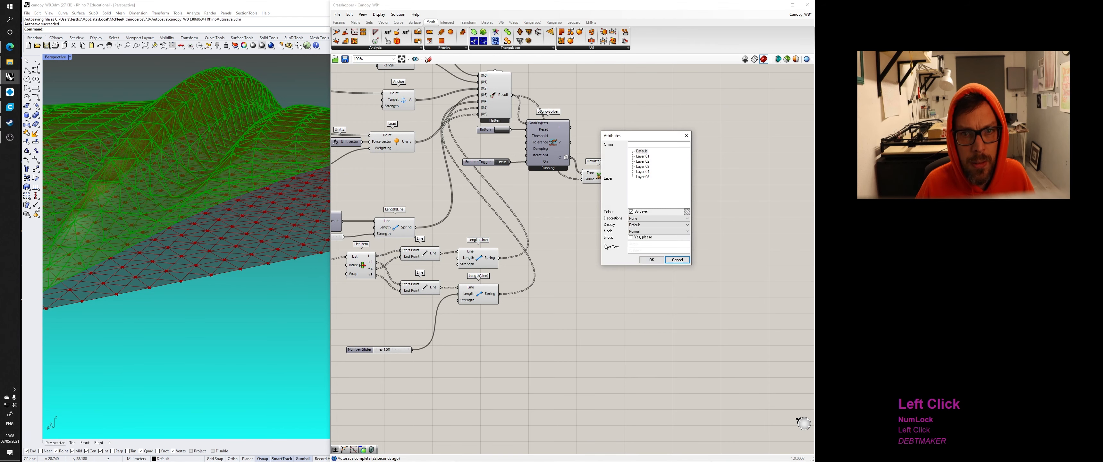
left_click(652, 260)
Step: Inspect and select the baked canopy mesh in the Rhino viewport, then undo the bake
scroll(297, 196, "down", 5)
left_click(238, 179)
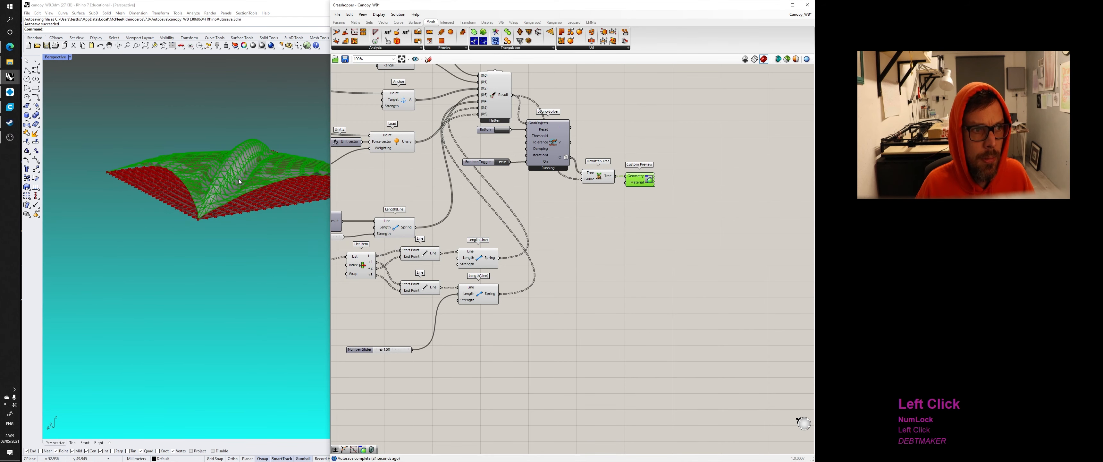
right_click_drag(242, 242, 234, 200)
scroll(210, 171, "up", 5)
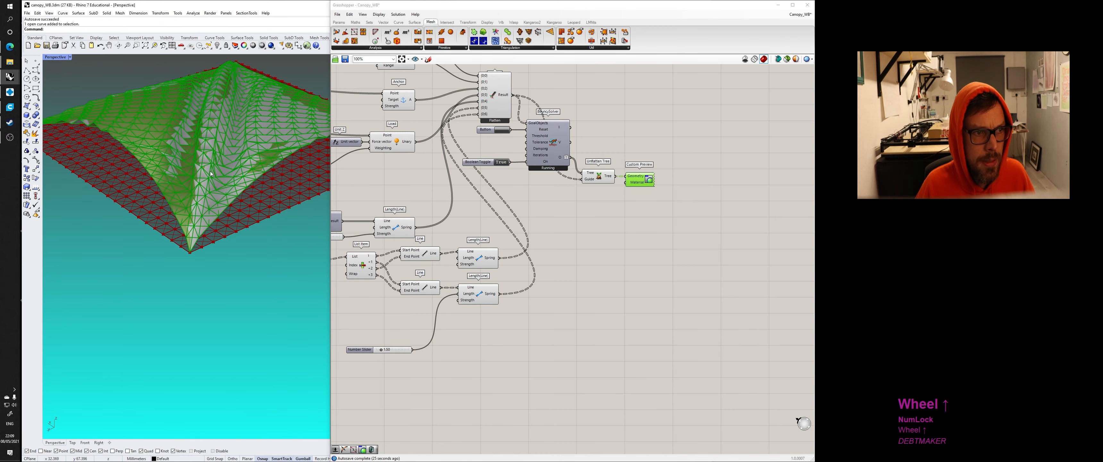
left_click(222, 166)
scroll(226, 171, "down", 8)
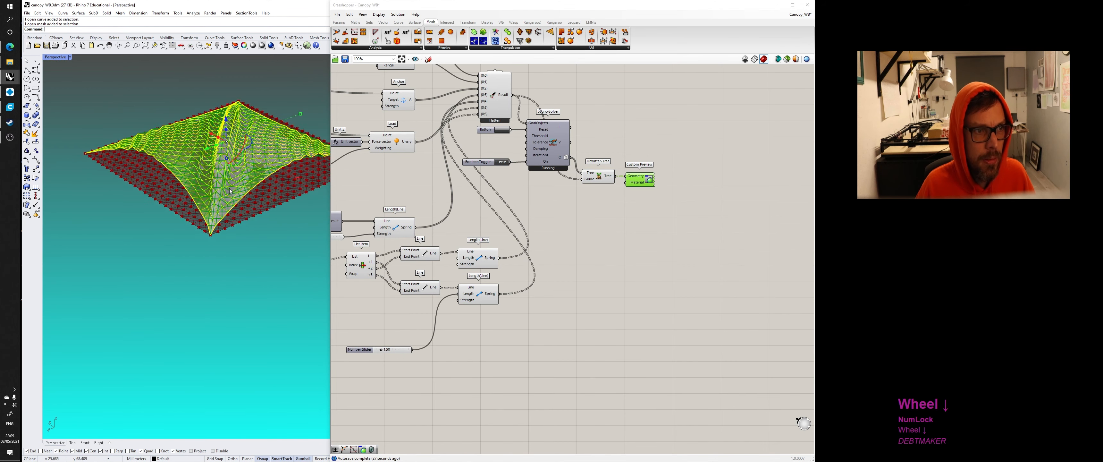
left_click(244, 331)
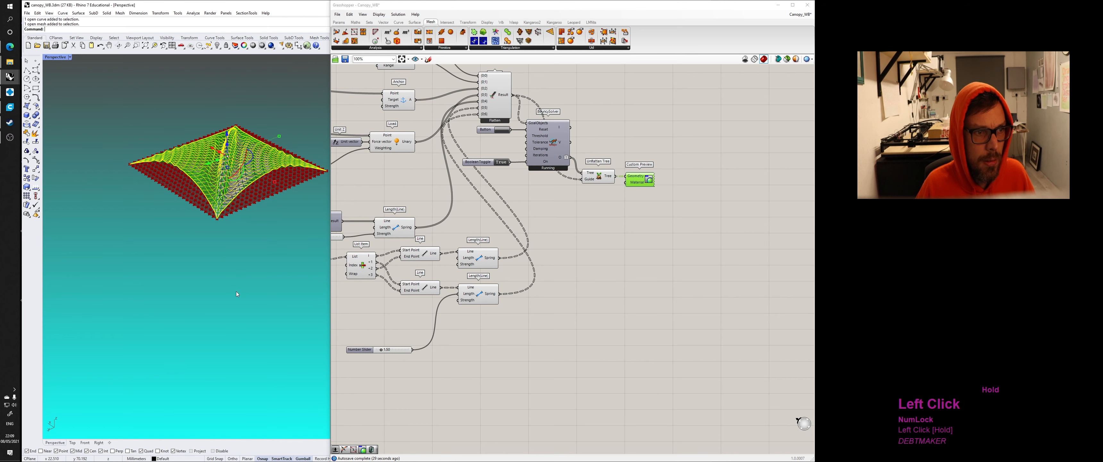
left_click(244, 204)
left_click(305, 202)
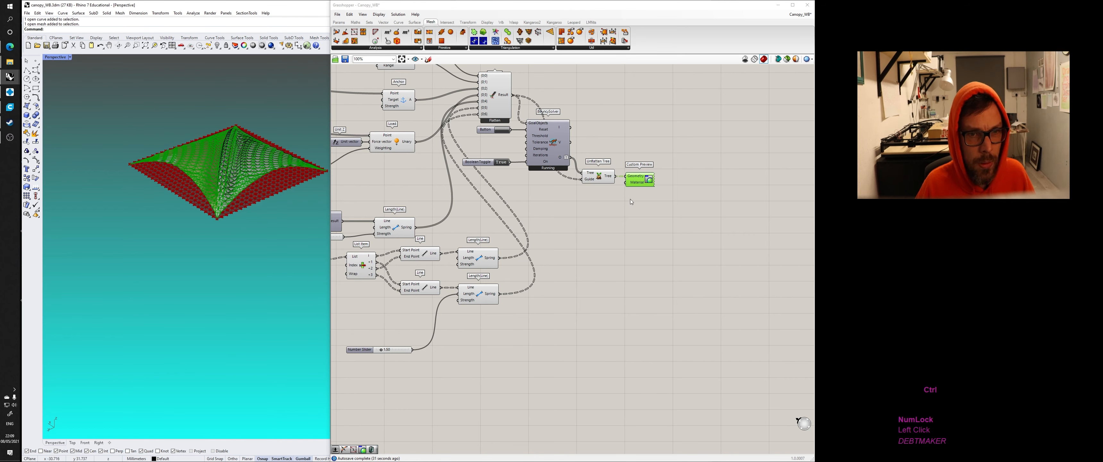
key("ctrl+z")
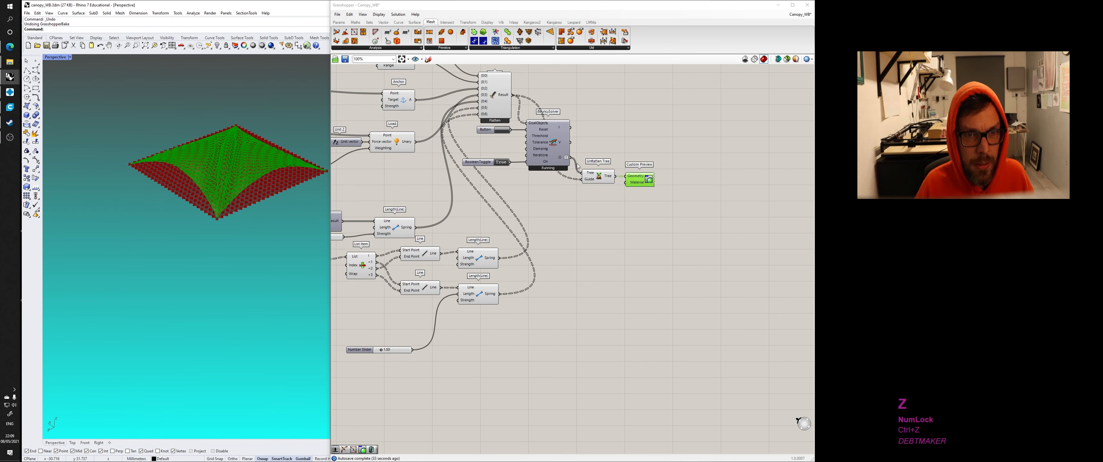
Step: Bake the Unflatten Tree geometry into Rhino with the default attributes
left_click(600, 179)
right_click(600, 178)
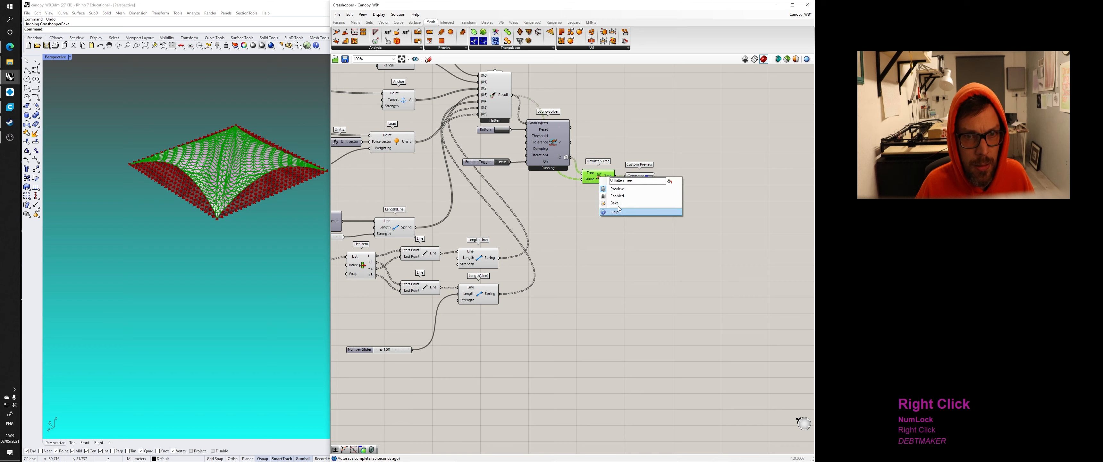
left_click(617, 203)
left_click(628, 261)
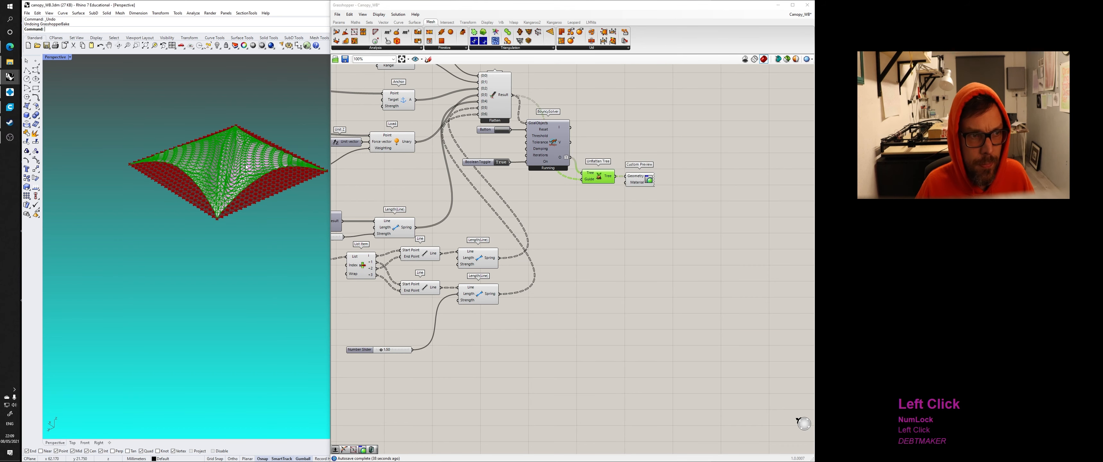
Step: Try to pick the baked geometry on the canopy in the viewport, then undo the last change in the Grasshopper definition
left_click(251, 182)
left_click(250, 180)
left_click(249, 172)
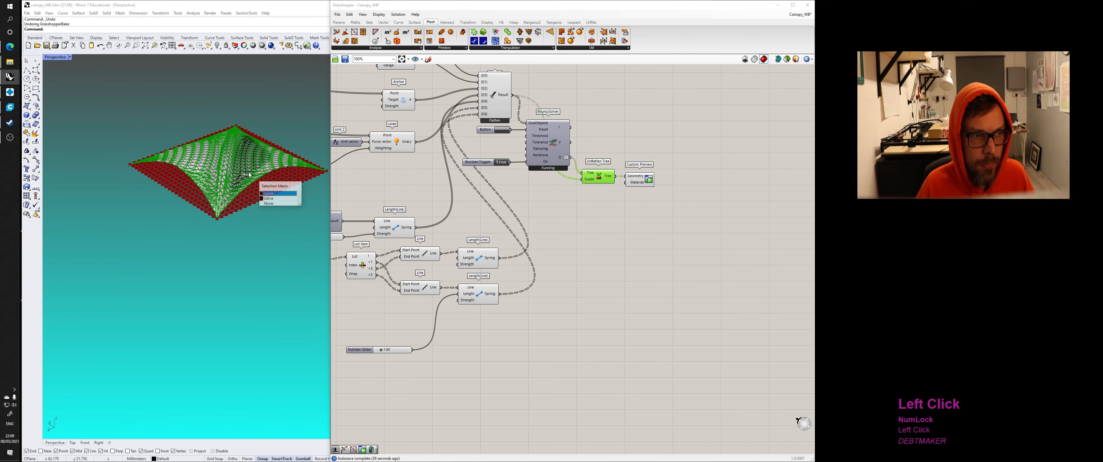
left_click(275, 203)
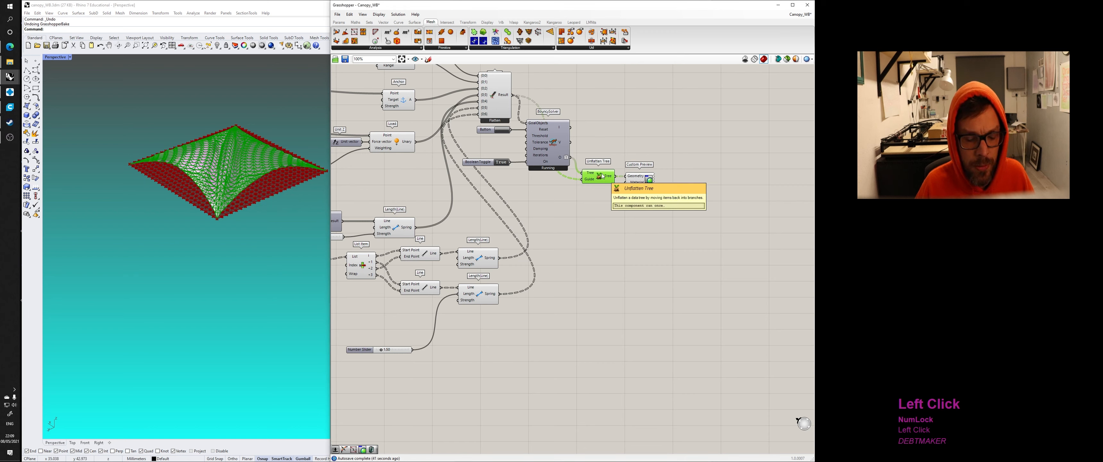
key("ctrl+z")
left_click(598, 203)
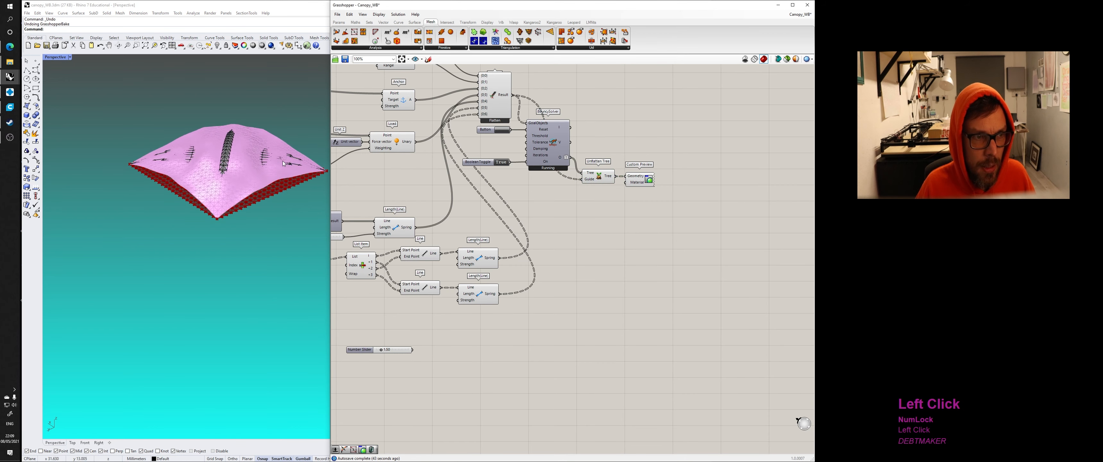
Step: Select all the baked canopy curves and the baked mesh in the Rhino viewport and delete them
left_click_drag(112, 86, 329, 250)
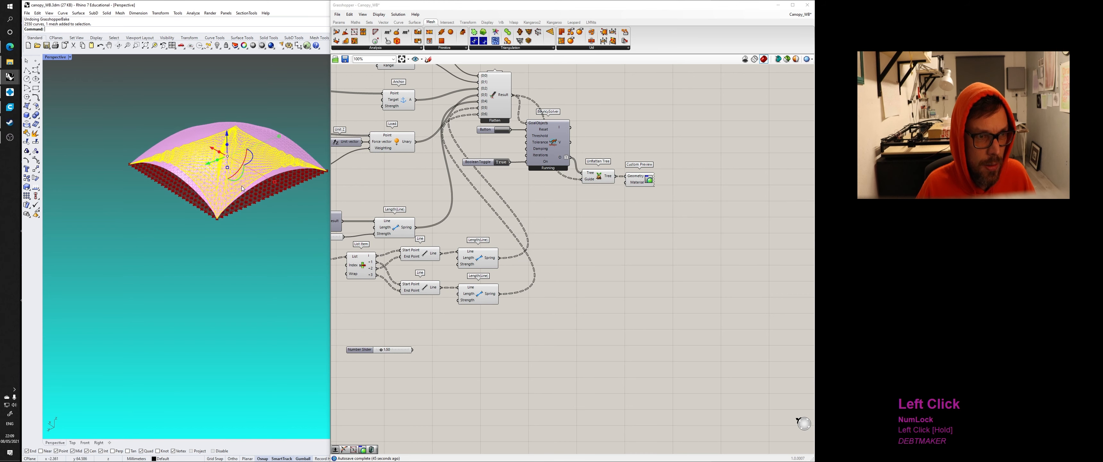
left_click(210, 165)
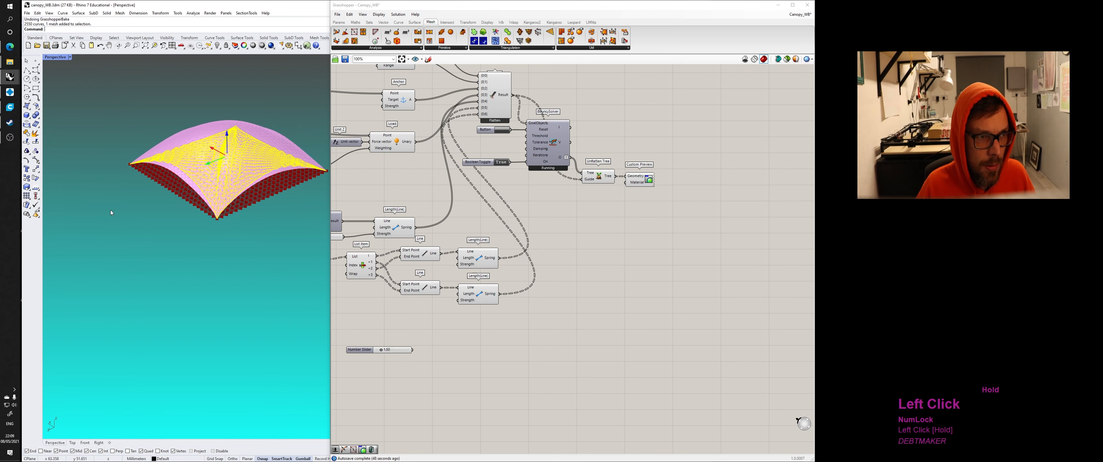
left_click_drag(110, 209, 111, 210)
left_click_drag(208, 164, 193, 174)
left_click_drag(99, 207, 99, 207)
left_click_drag(207, 163, 147, 205)
left_click(188, 235)
right_click_drag(187, 235, 209, 194)
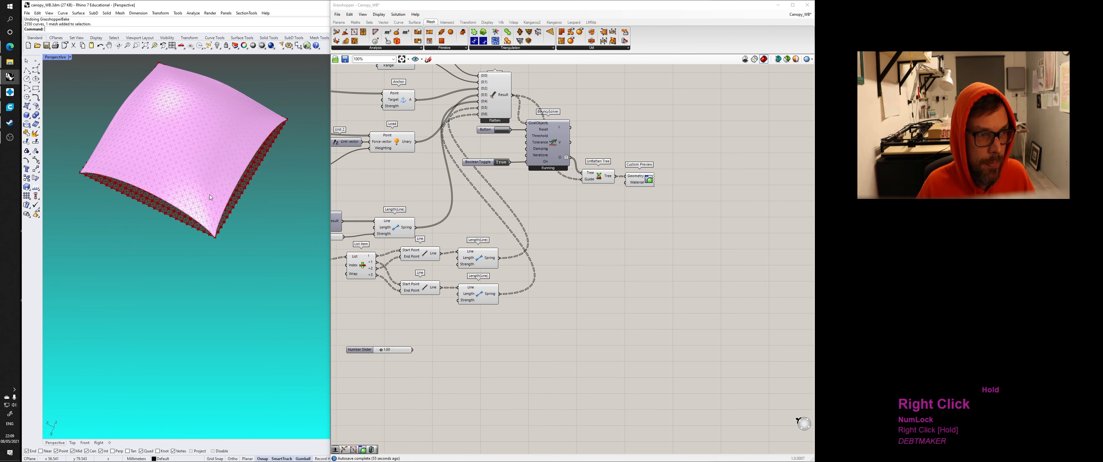
scroll(131, 106, "down", 3)
left_click_drag(274, 220, 274, 218)
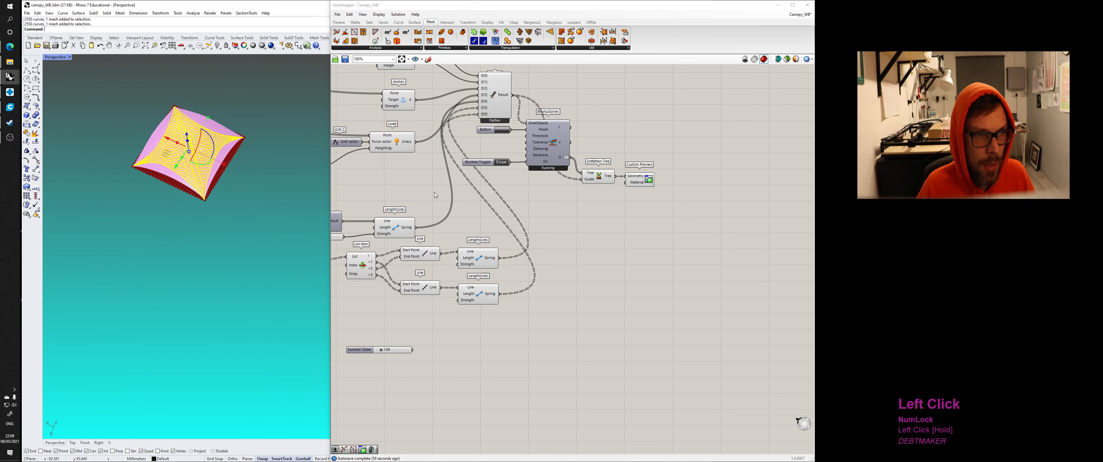
key("Delete")
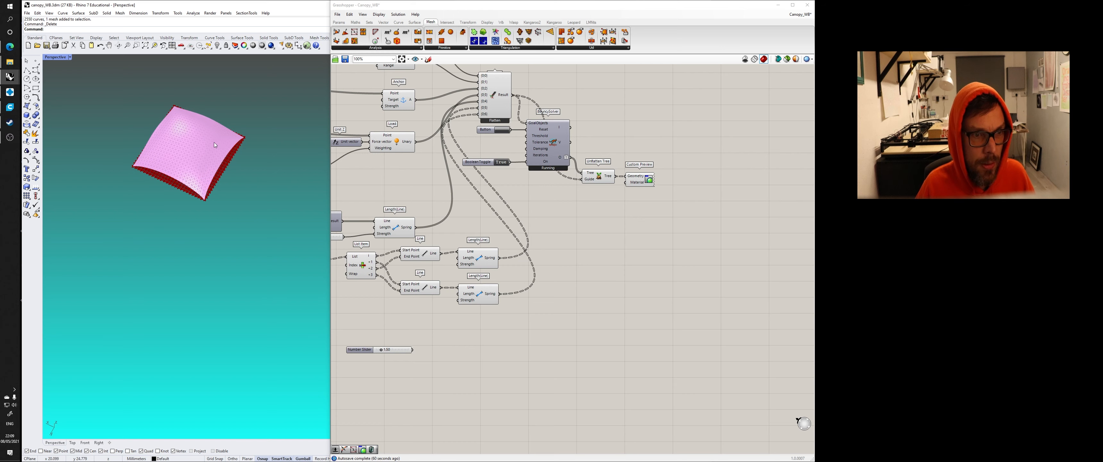
Step: Examine the relaxed canopy close up from a lower angle and try to drag its surface in the viewport
right_click_drag(184, 180, 189, 155)
scroll(193, 159, "up", 3)
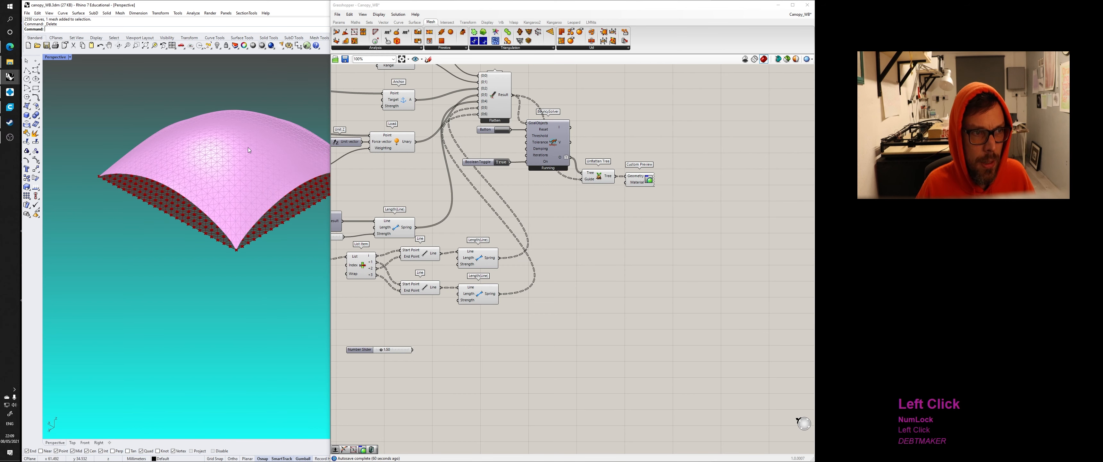
left_click_drag(177, 198, 169, 212, "alt")
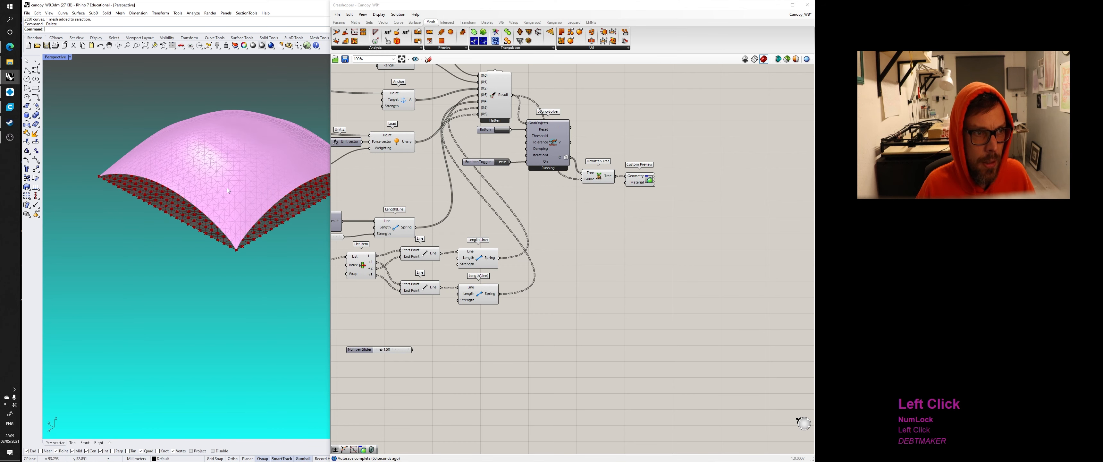
left_click_drag(222, 165, 285, 332)
left_click_drag(189, 148, 258, 268)
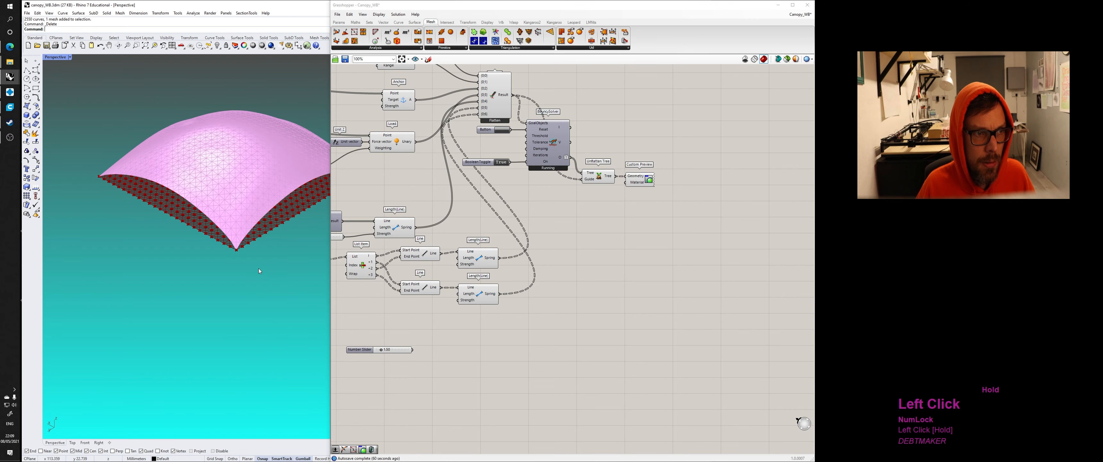
left_click_drag(212, 157, 262, 261)
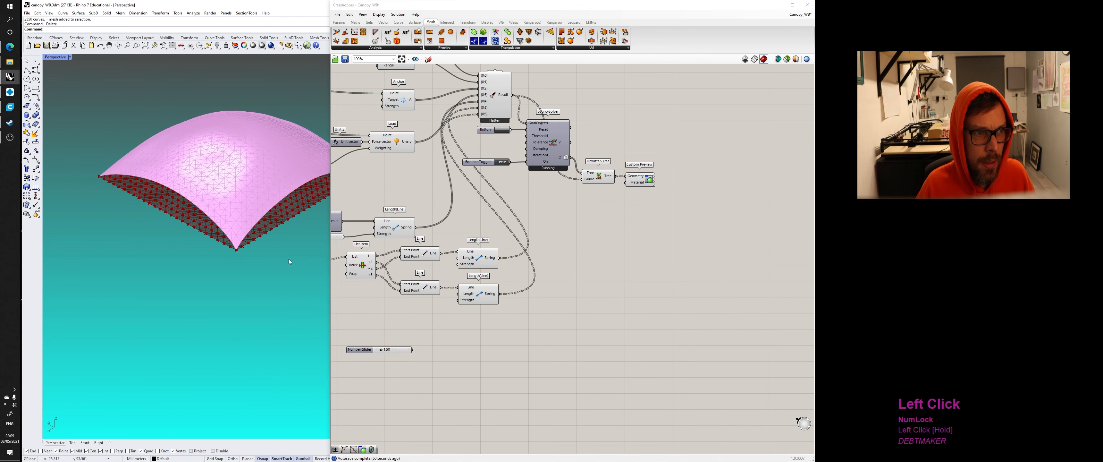
Step: Reconnect the number slider to the Length input of the lower diagonal spring component
right_click_drag(433, 328, 456, 329)
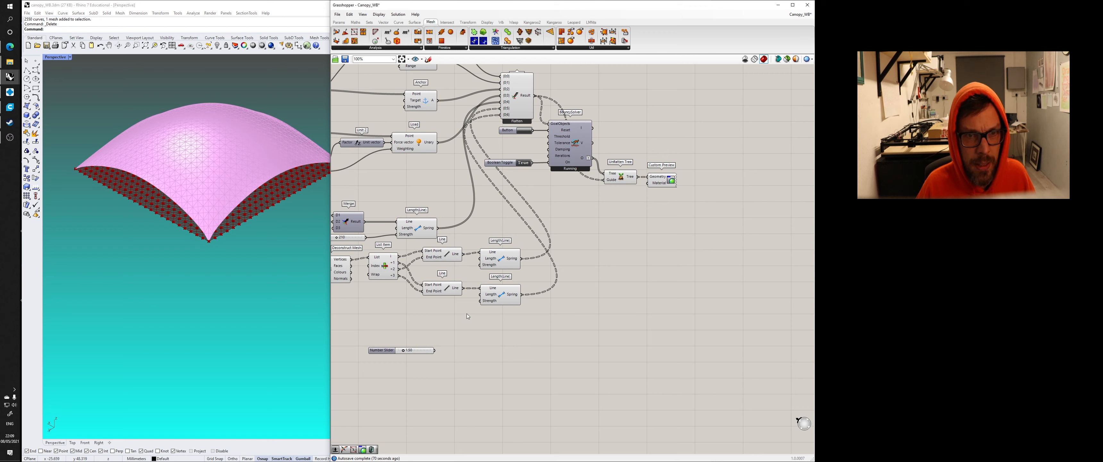
left_click_drag(434, 350, 484, 300)
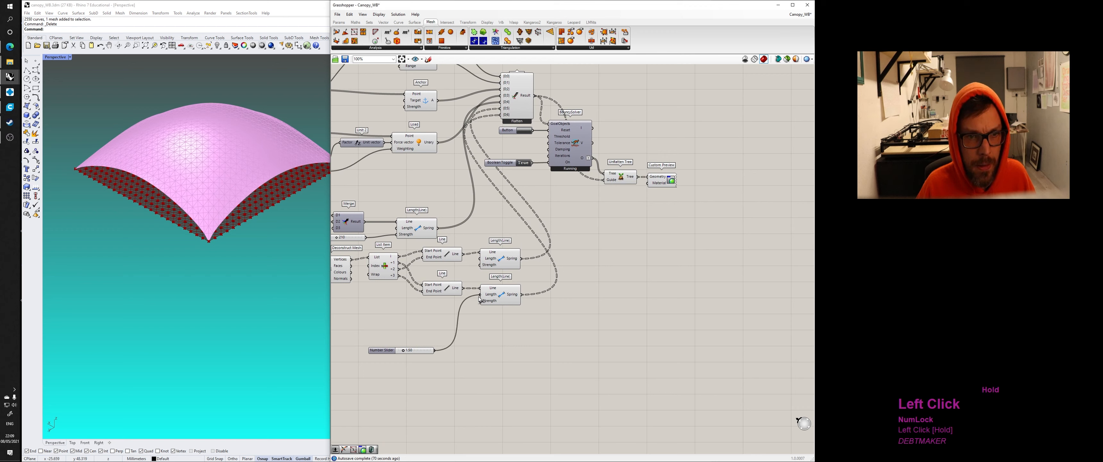
right_click(566, 135)
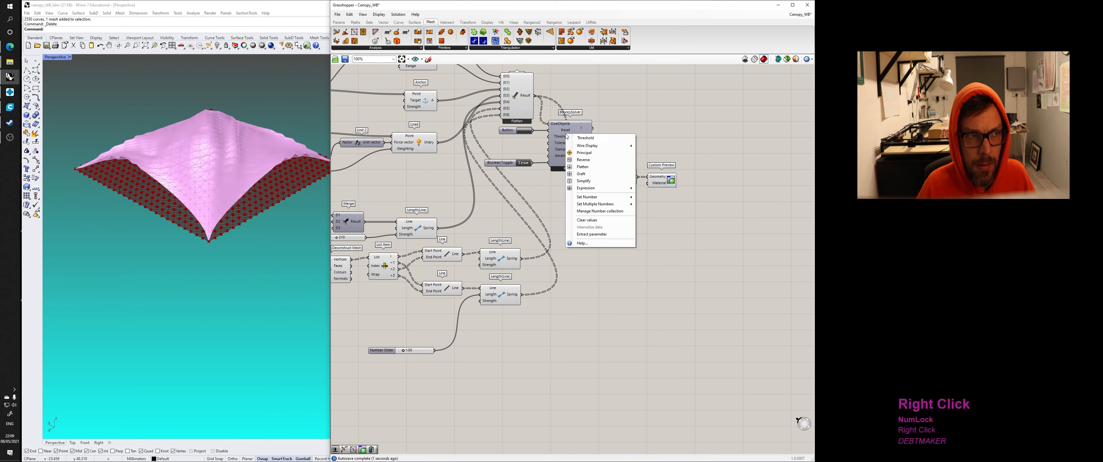
Step: Bake the BouncySolver results into Rhino
left_click(572, 129)
middle_click(573, 126)
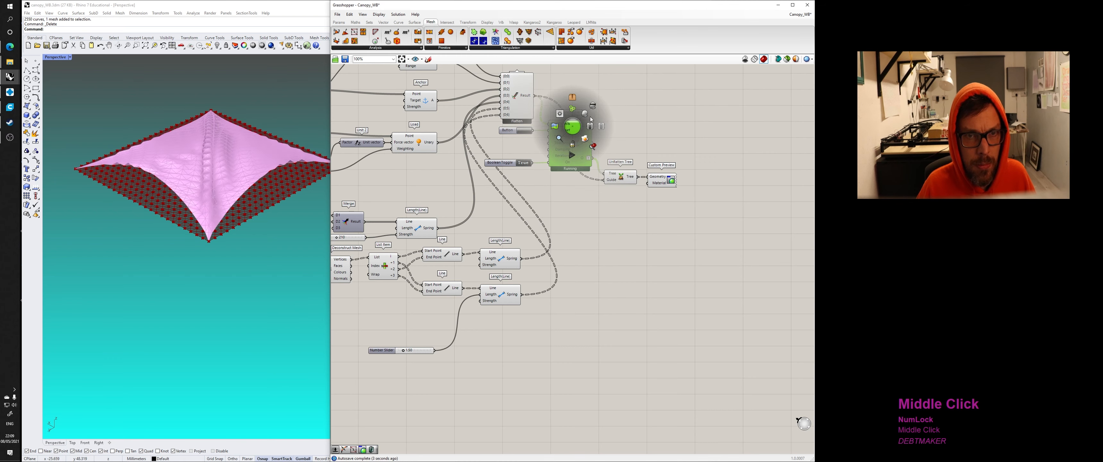
left_click(589, 128)
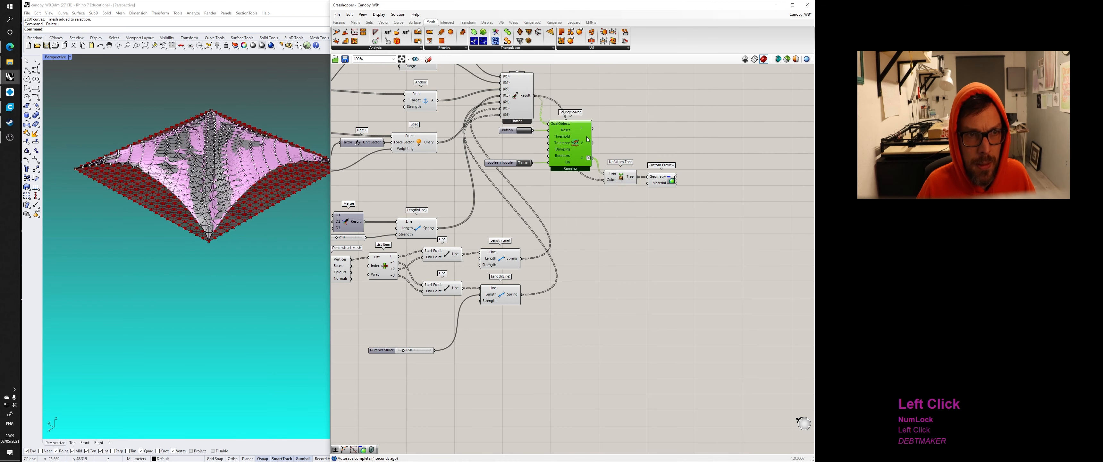
Step: Examine the baked canopy in the Rhino viewport by selecting individual points, curves and the mesh
left_click(207, 165)
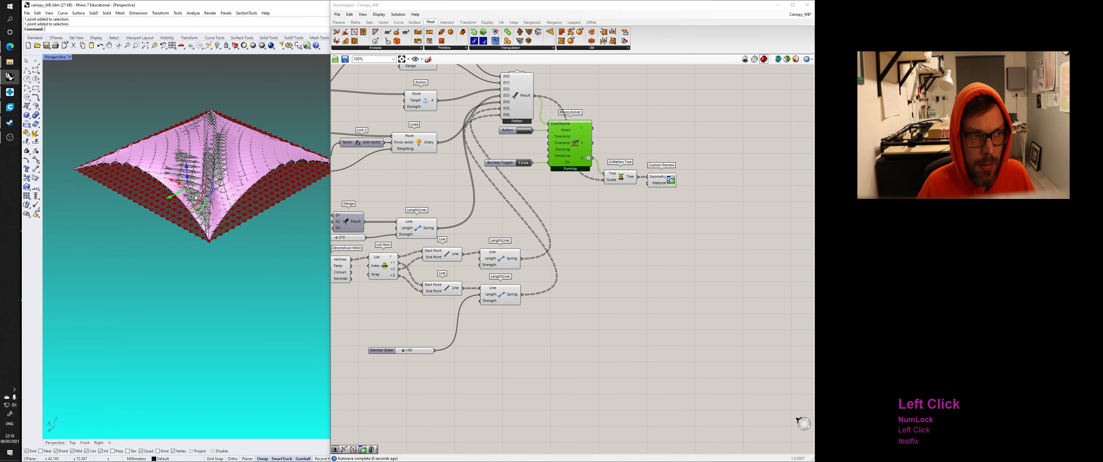
left_click(195, 197)
scroll(195, 197, "down", 5)
left_click(196, 183)
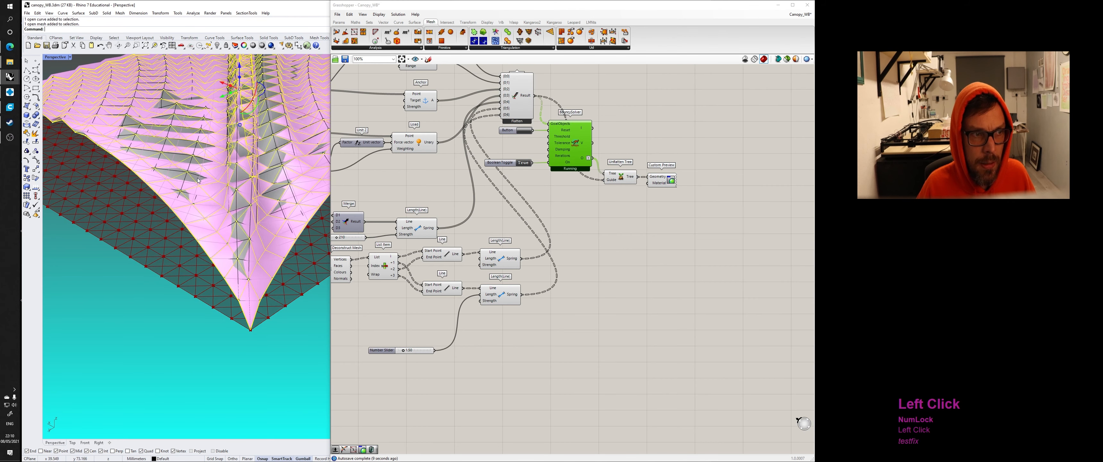
scroll(197, 181, "down", 2)
scroll(198, 181, "down", 5)
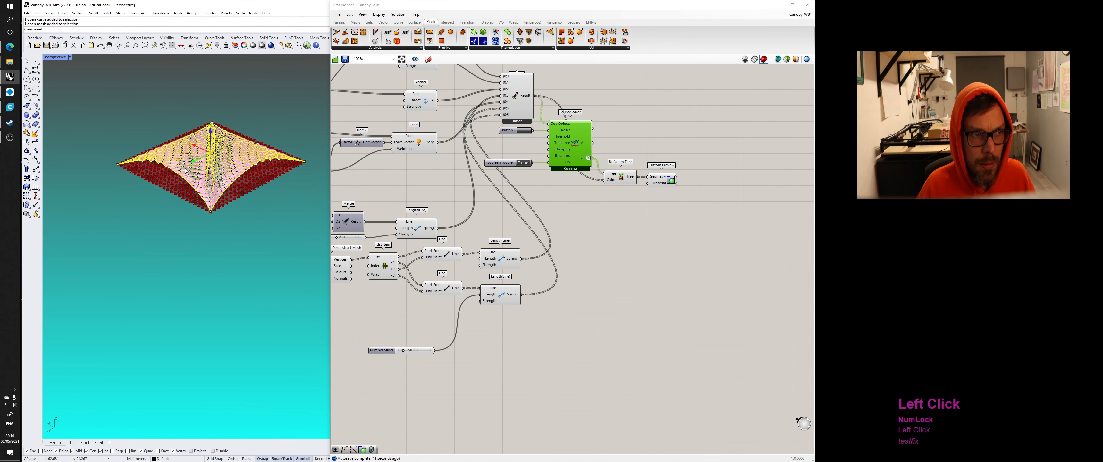
left_click(79, 232)
left_click(280, 207)
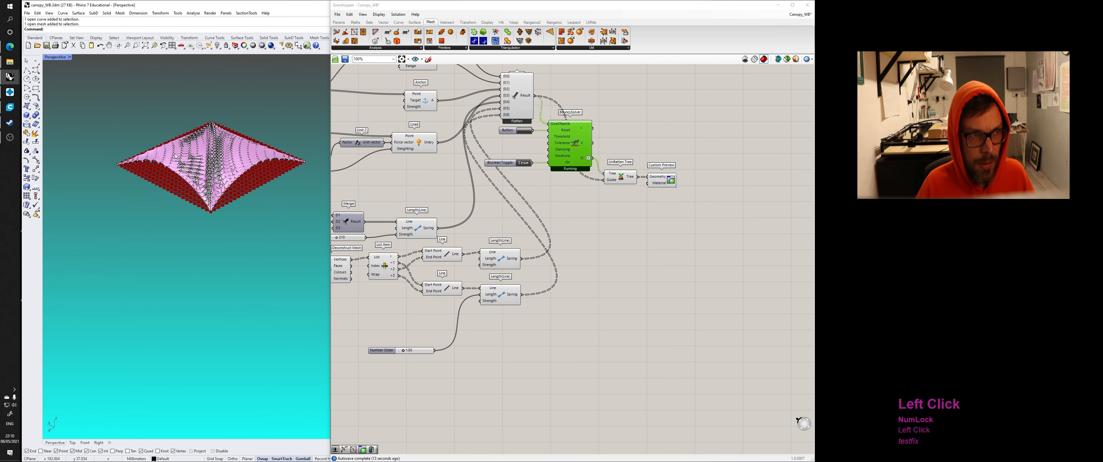
Step: Undo the last Grasshopper definition change and undo the bake in Rhino
left_click(413, 187)
key("ctrl+z")
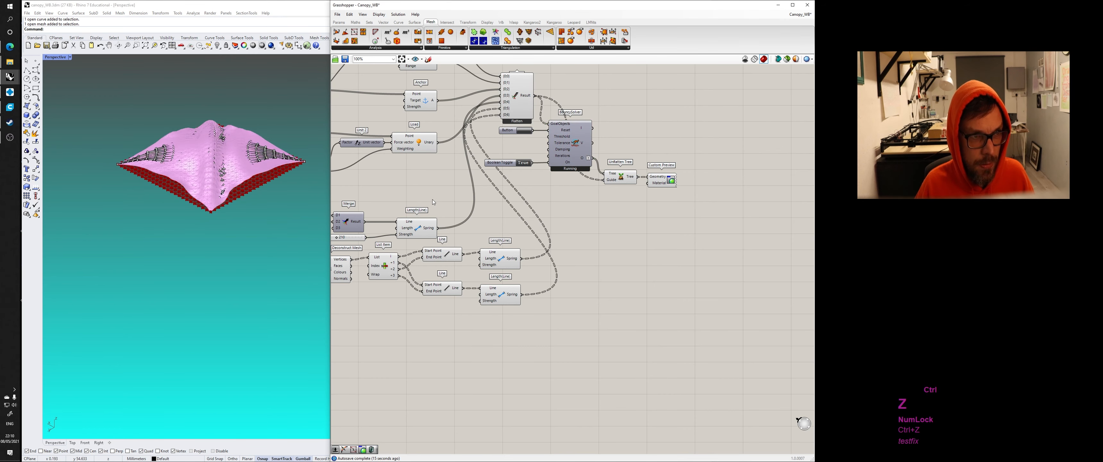
left_click(243, 239)
key("ctrl+z")
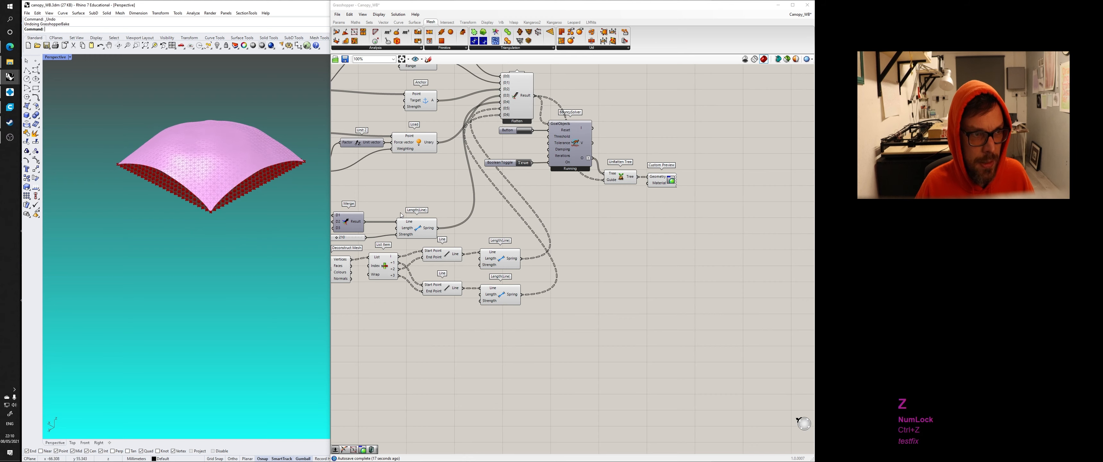
Step: Add a Mesh parameter to the canvas beside the BouncySolver
scroll(521, 204, "down", 1)
scroll(521, 203, "down", 1)
right_click_drag(676, 208, 605, 207)
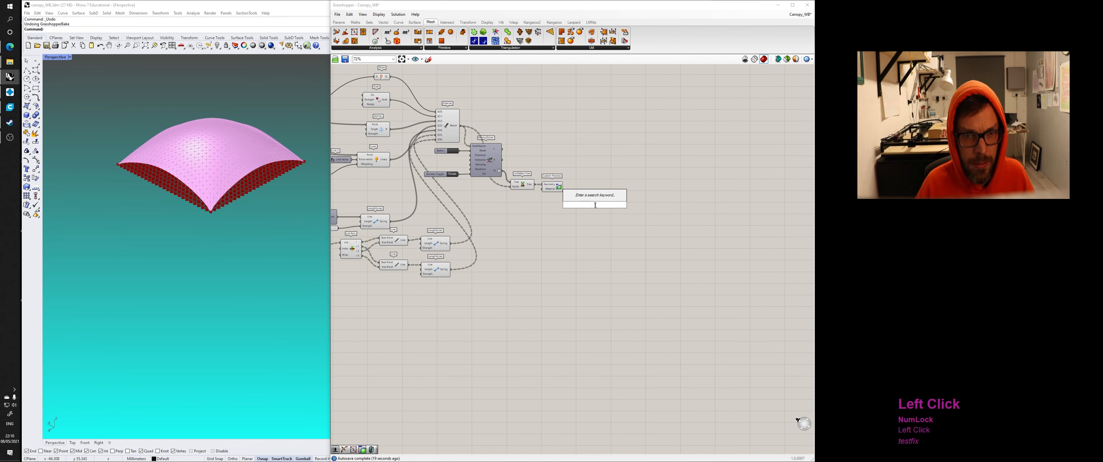
type("mesh")
key("Return")
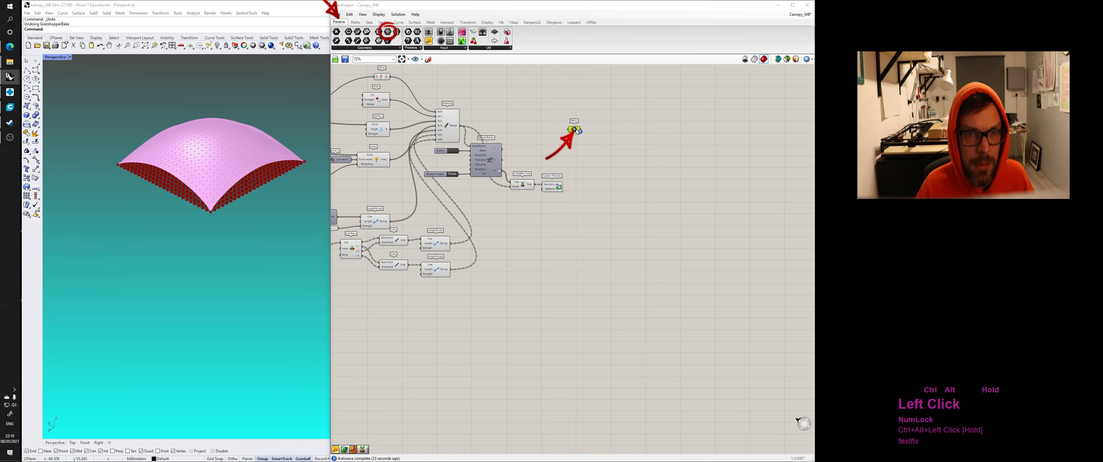
Step: Try feeding the Mesh parameter from the Unflatten Tree output and from the solver's O output, then delete the parameter
scroll(504, 142, "up", 3)
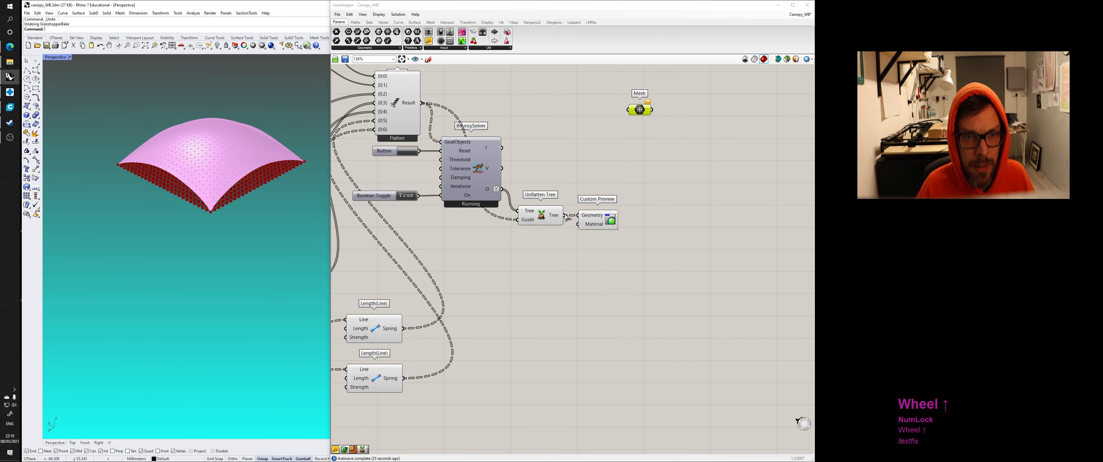
left_click_drag(565, 215, 596, 163)
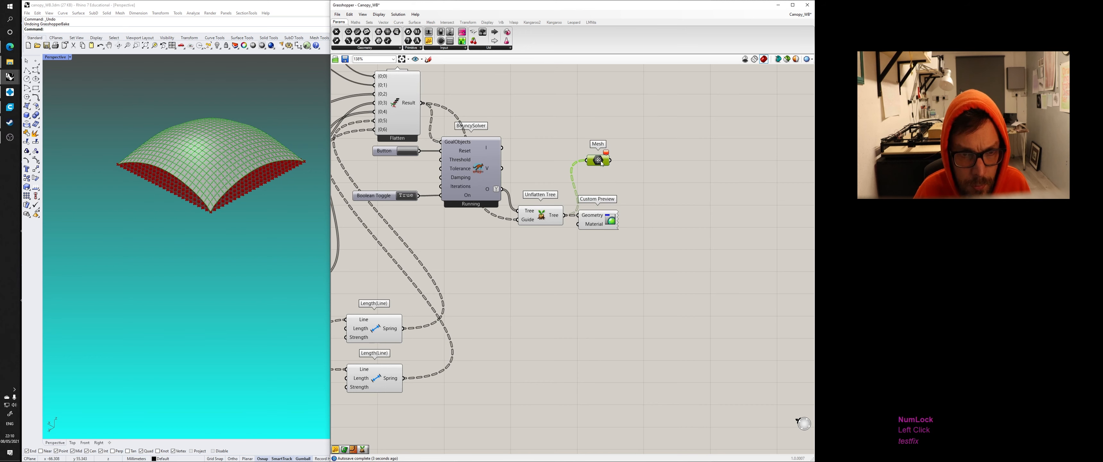
left_click(504, 191)
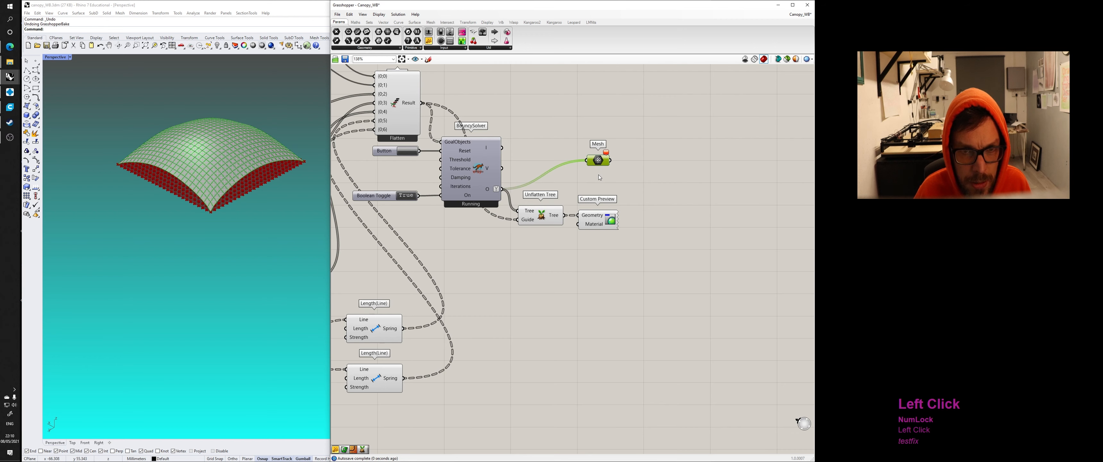
key("Delete")
key("space")
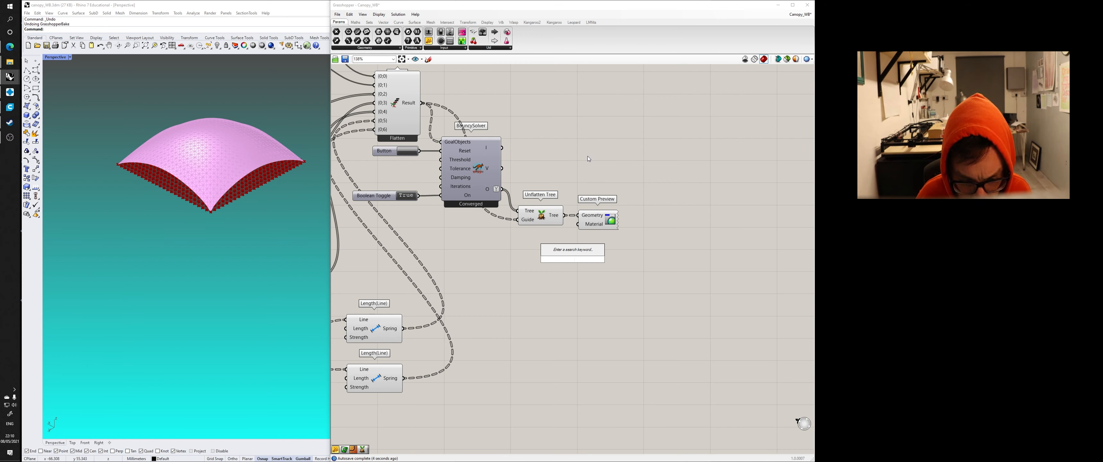
left_click(588, 157)
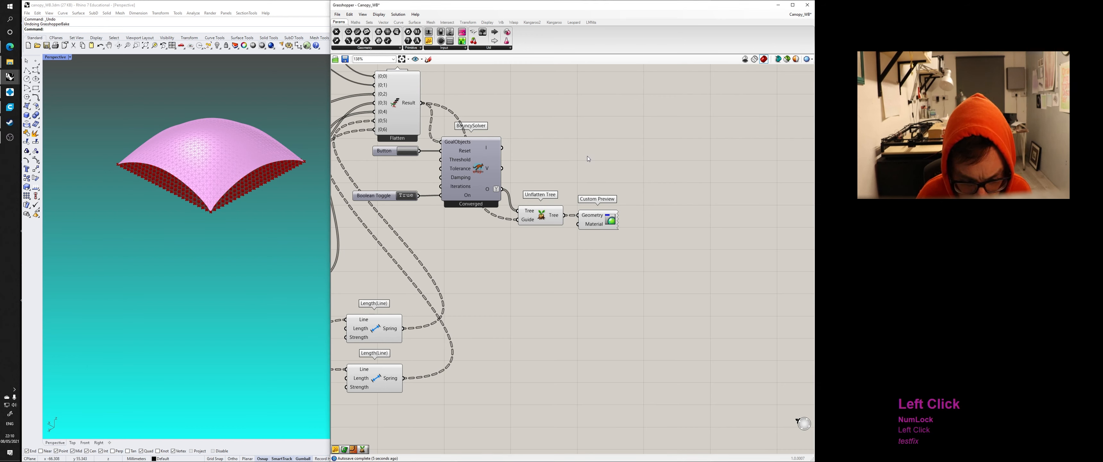
Step: Reset the BouncySolver and turn off Simplify on its O output
left_click(415, 151)
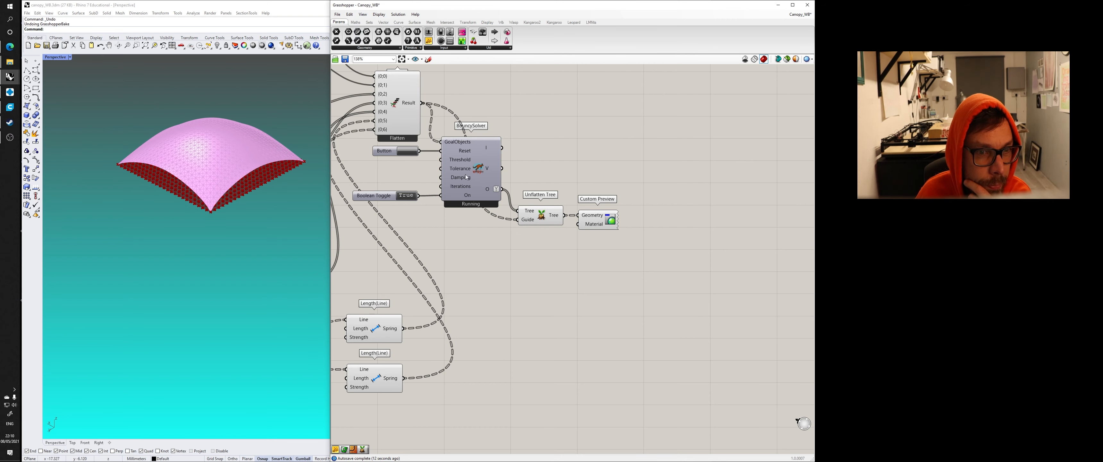
left_click(466, 177)
right_click(497, 192)
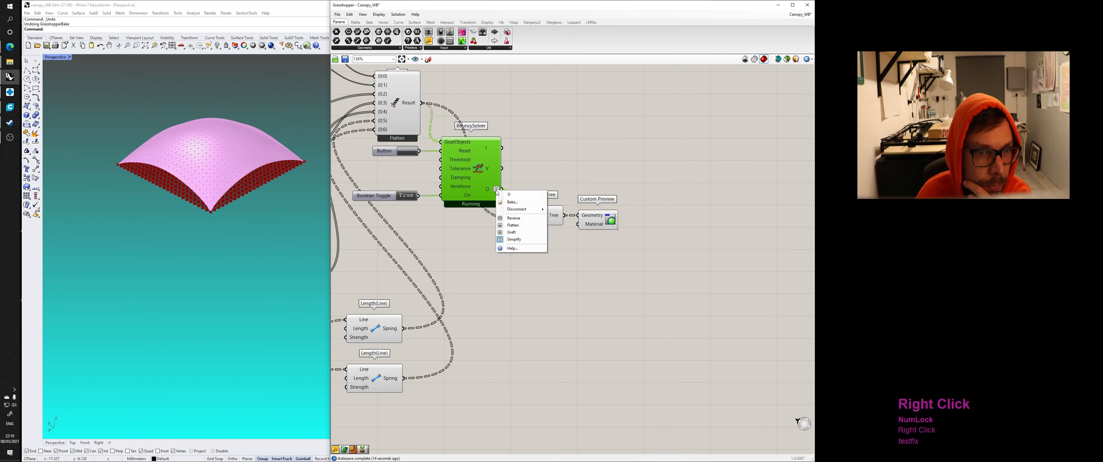
left_click(514, 238)
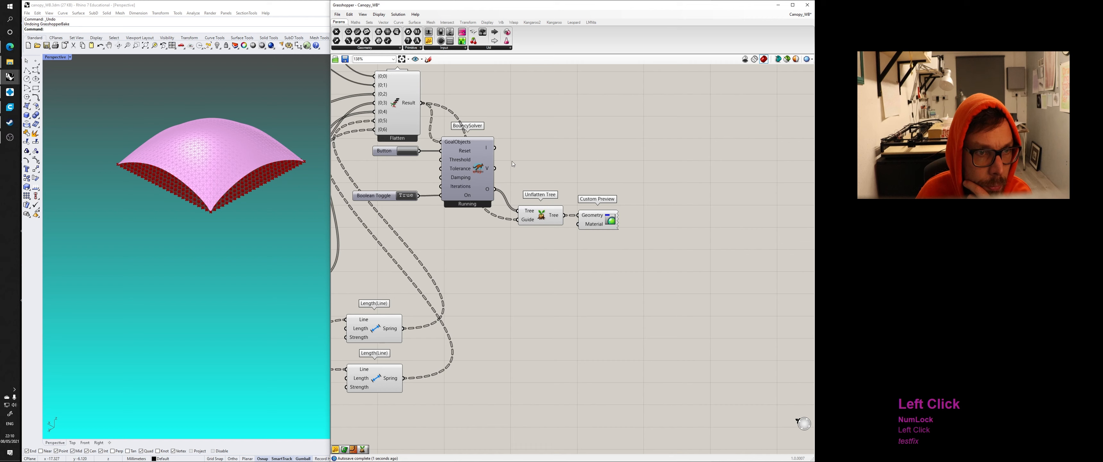
Step: Place a new Mesh parameter above the Unflatten Tree component
double_click(538, 150)
type("mesh")
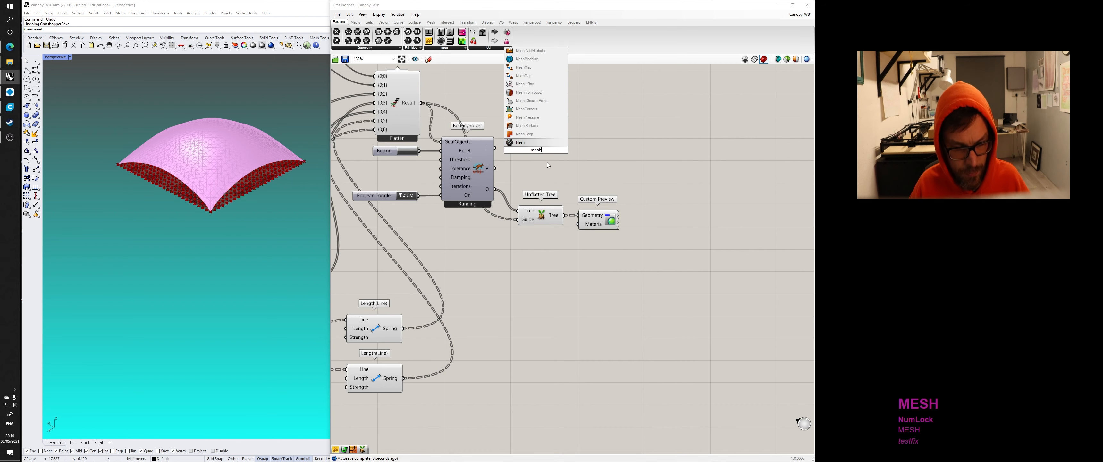
left_click(547, 146)
left_click_drag(540, 157, 571, 162)
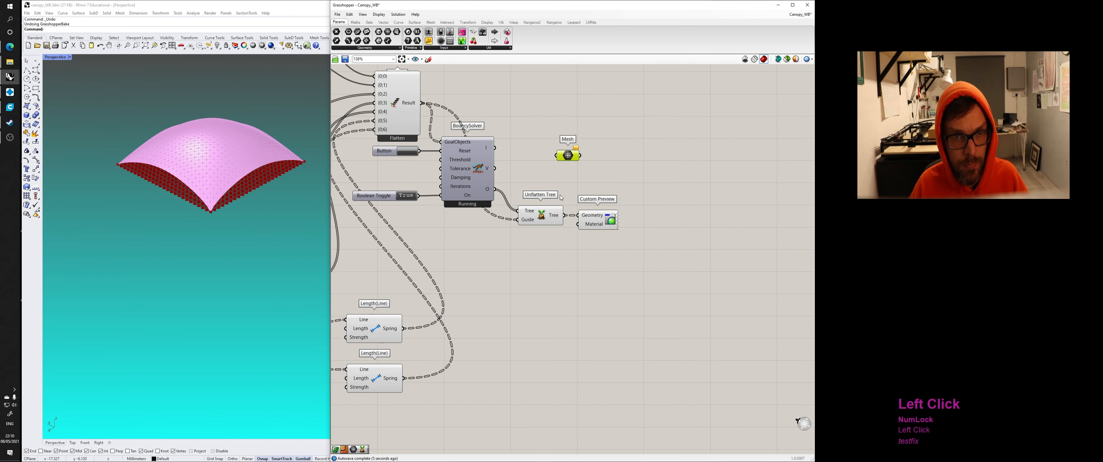
Step: Try feeding the Unflatten Tree output into the new Mesh parameter, then delete the parameter
left_click_drag(564, 215, 577, 162)
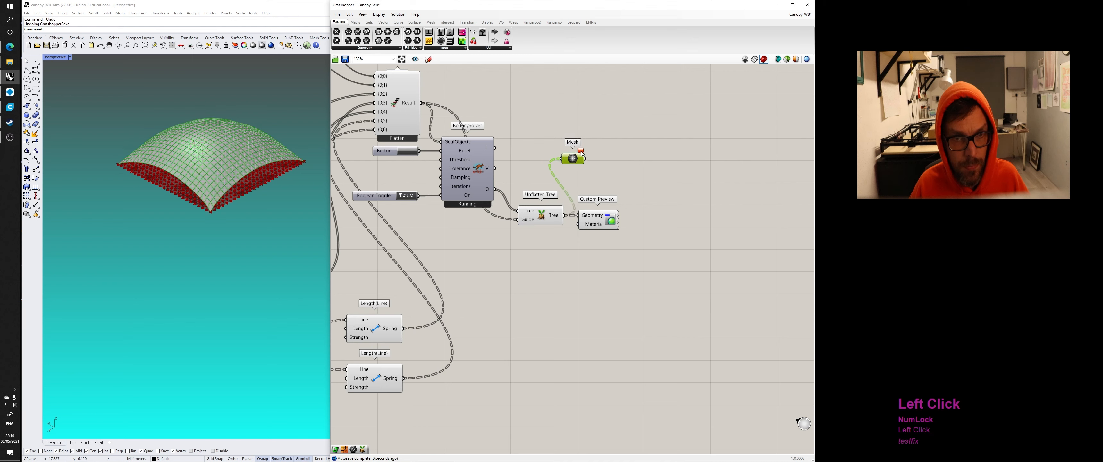
mouse_move(583, 154)
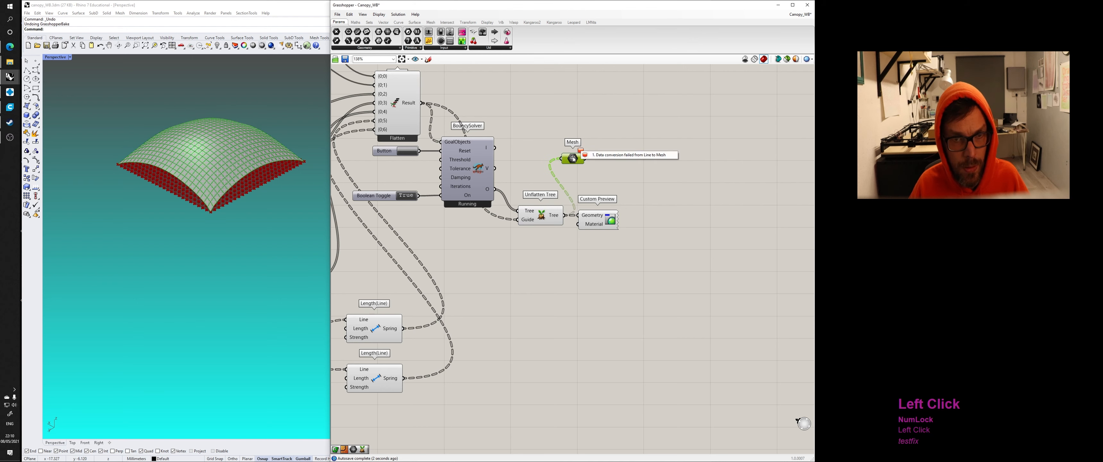
key("Delete")
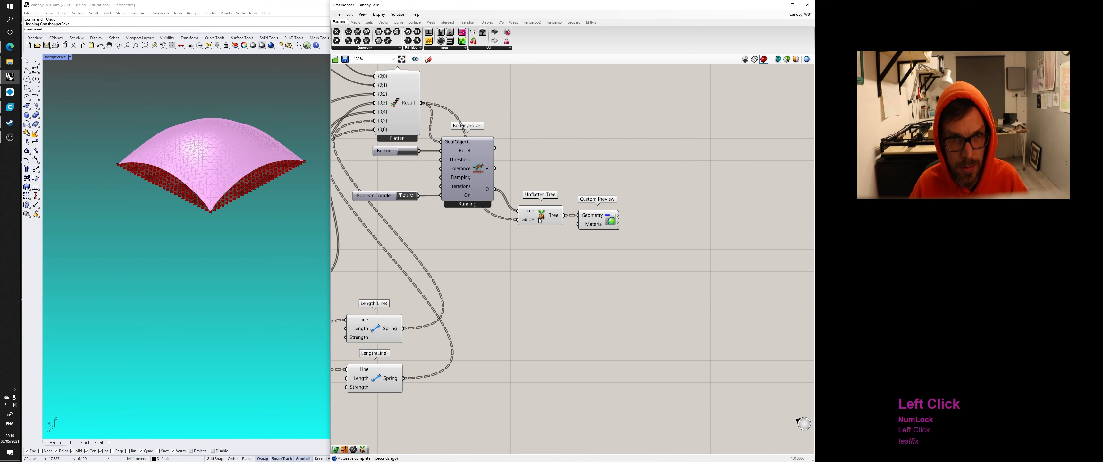
Step: Add a Construct Mesh component below Unflatten Tree and connect the solver's O output to its Vertices input
right_click_drag(540, 219, 576, 262)
scroll(560, 288, "down", 2)
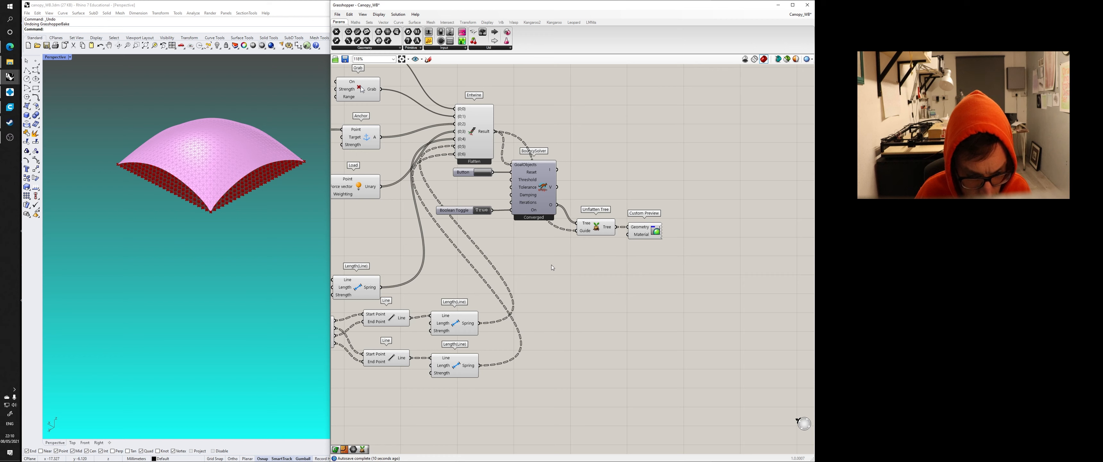
double_click(594, 277)
type("construc")
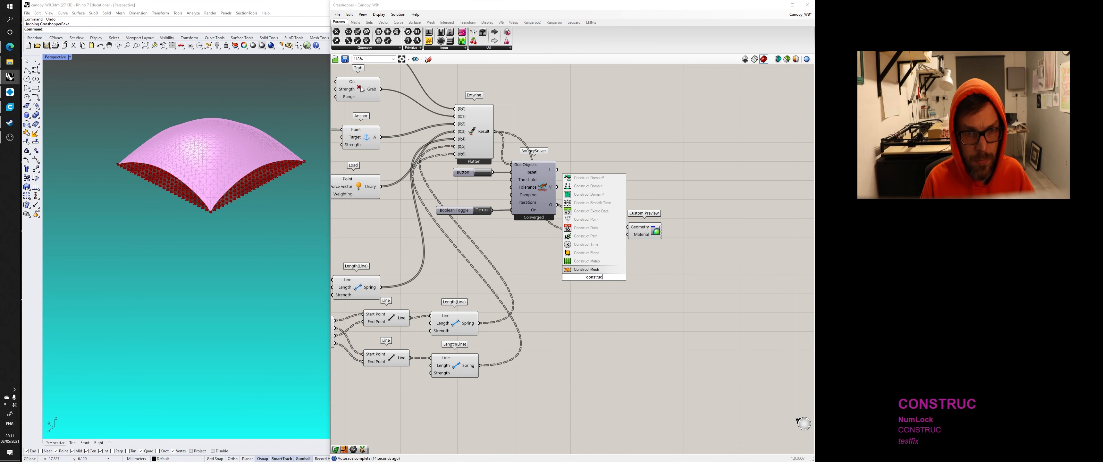
left_click(603, 270)
right_click_drag(584, 272, 596, 279)
scroll(602, 278, "down", 1)
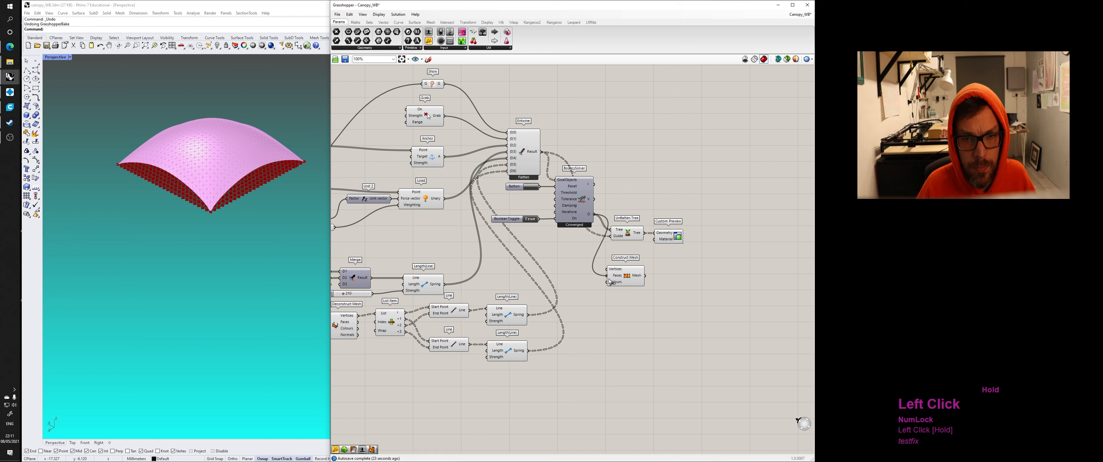
left_click_drag(608, 272, 609, 275)
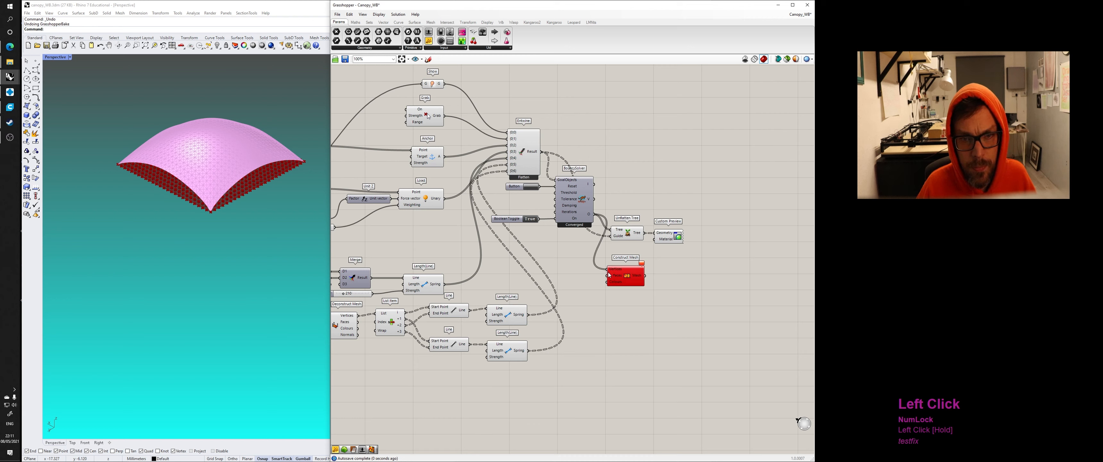
mouse_move(642, 266)
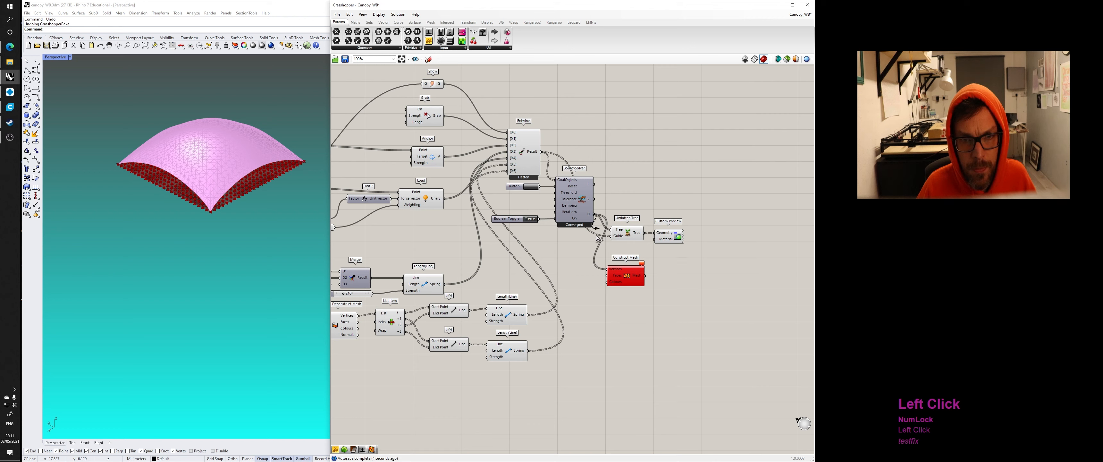
Step: Try connecting the solver's O output to the Faces input of Construct Mesh instead, then delete the component
right_click(610, 267)
left_click(598, 254)
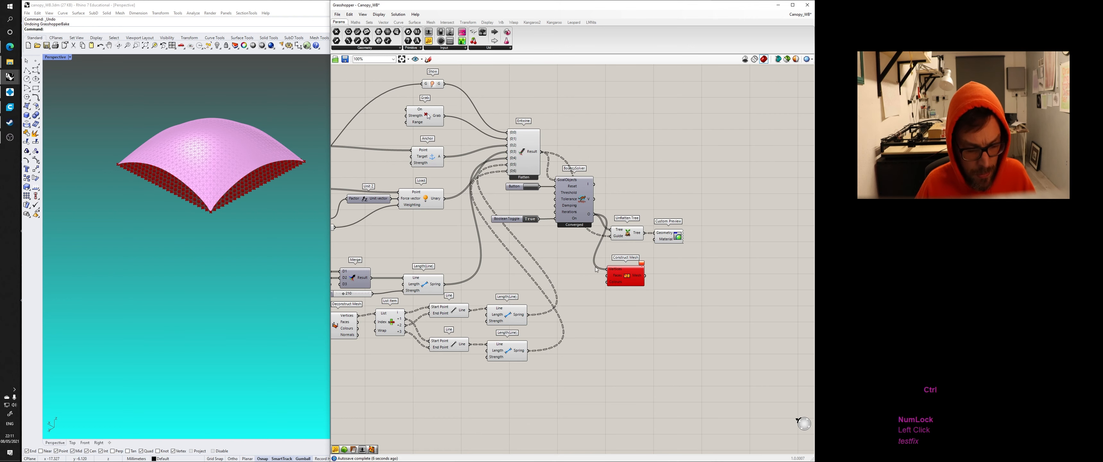
key("ctrl+z")
left_click_drag(595, 215, 608, 277)
mouse_move(635, 264)
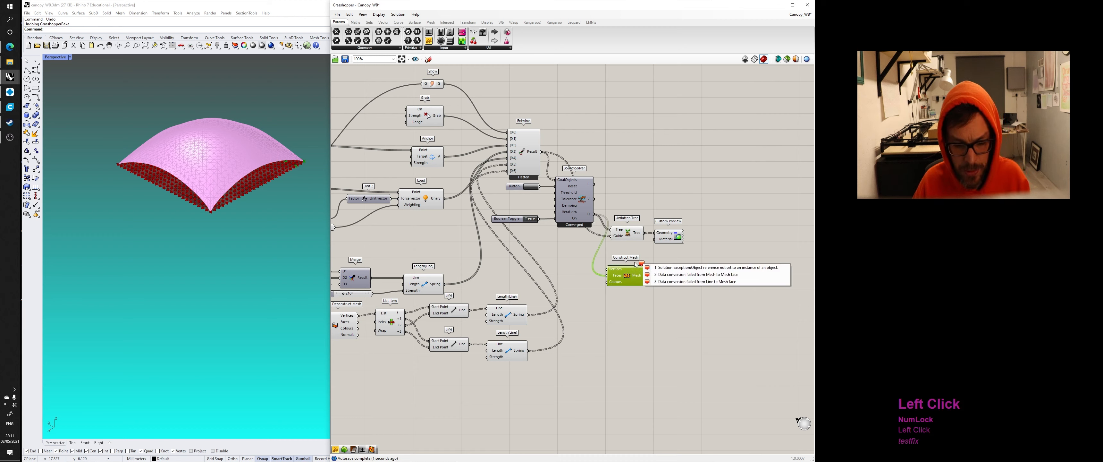
key("Delete")
Step: Bake the converged BouncySolver output into Rhino again and view the canopy mesh up close
scroll(200, 192, "up", 3)
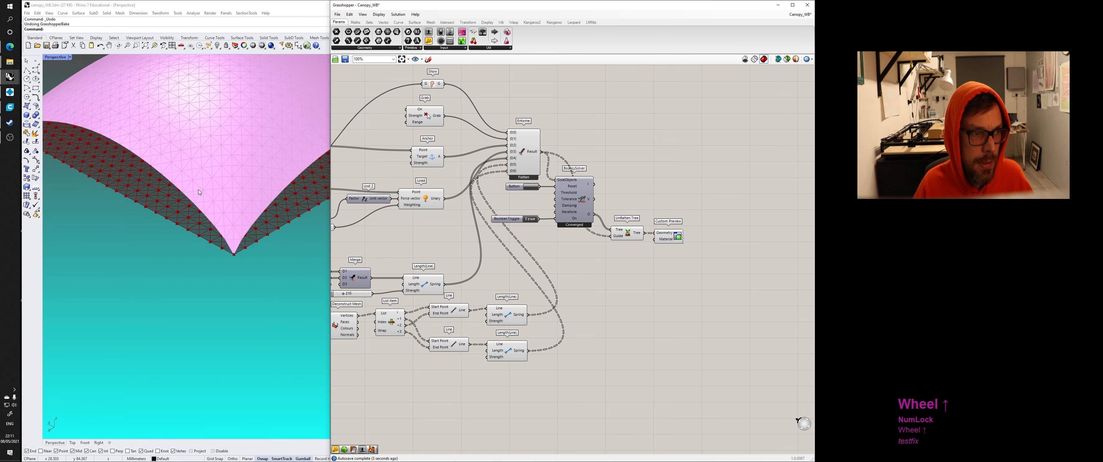
scroll(377, 179, "up", 2)
right_click(650, 206)
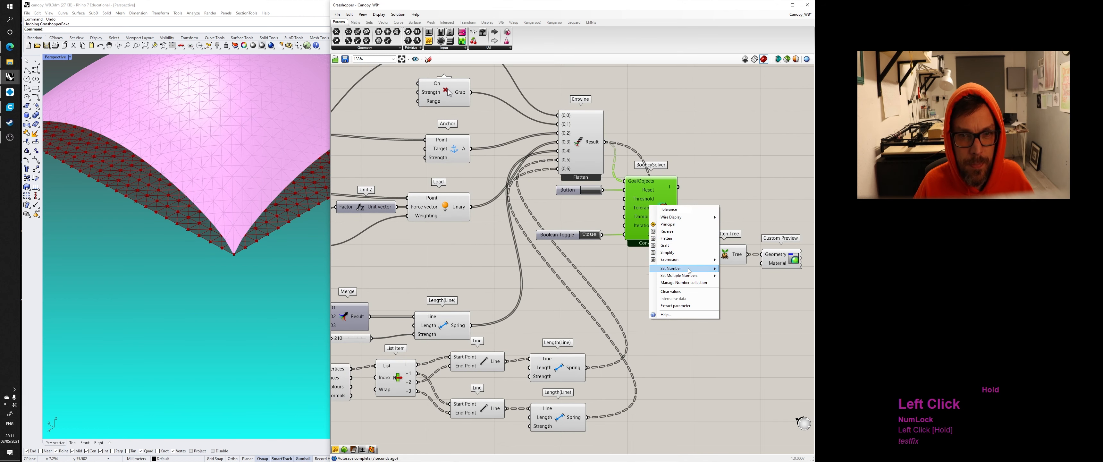
left_click(649, 196)
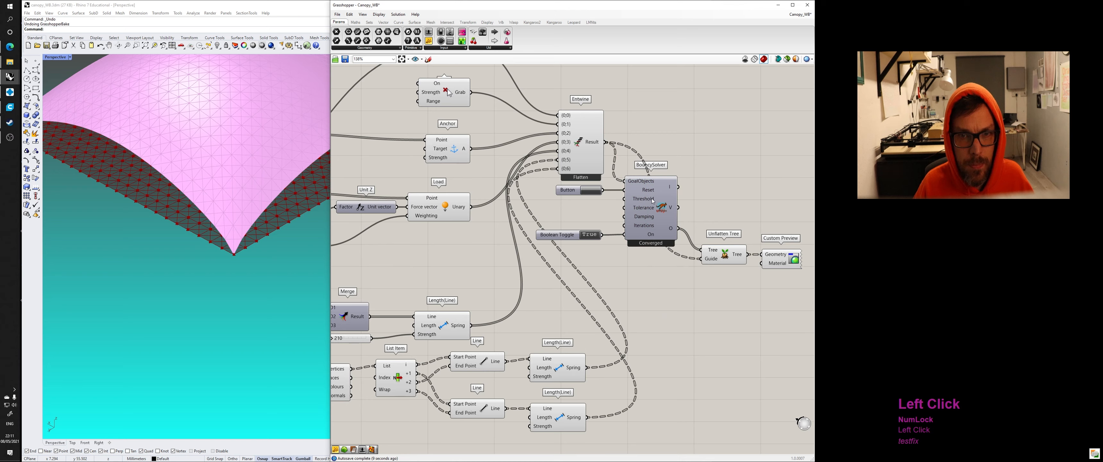
middle_click(658, 199)
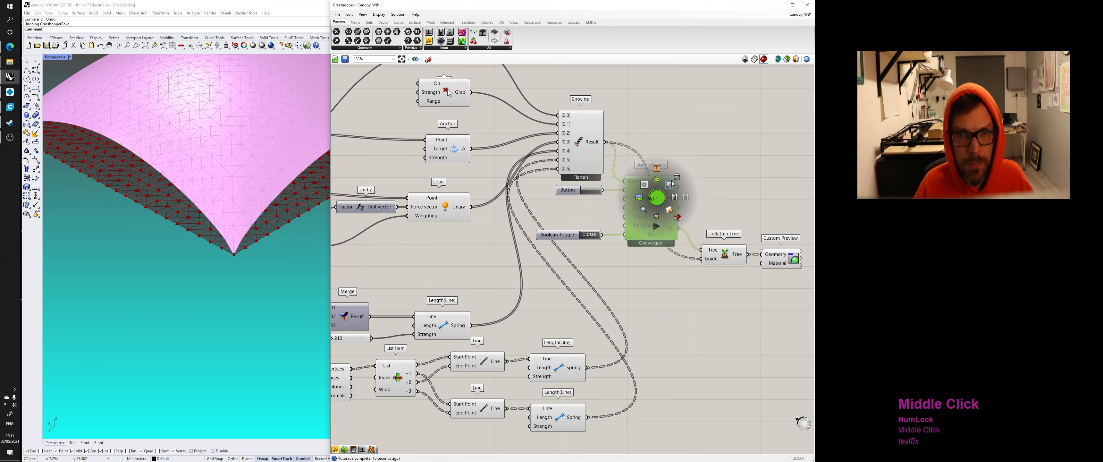
left_click(670, 210)
scroll(322, 183, "down", 5)
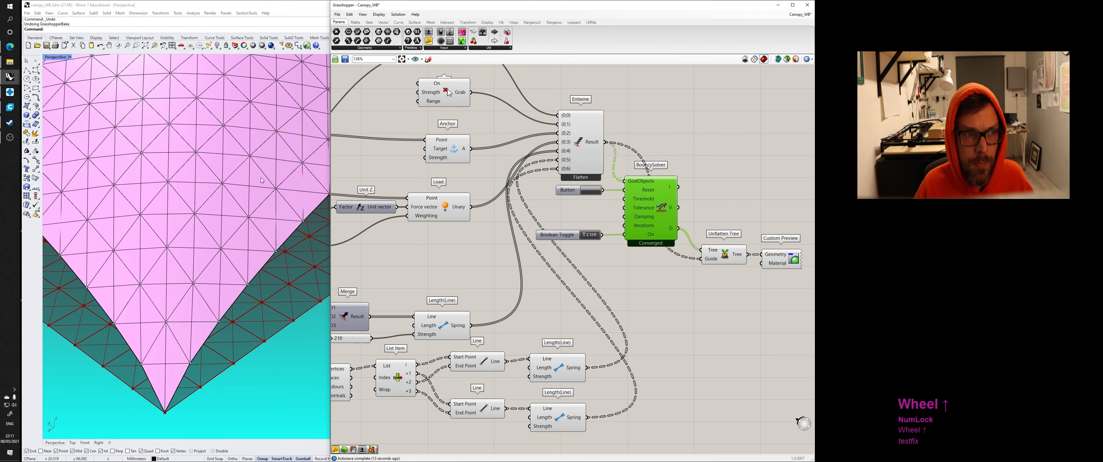
Step: Select the baked mesh in Rhino and move it from its corner point to a spot clear of the canopy preview
left_click(276, 177)
scroll(276, 178, "down", 2)
scroll(276, 178, "down", 12)
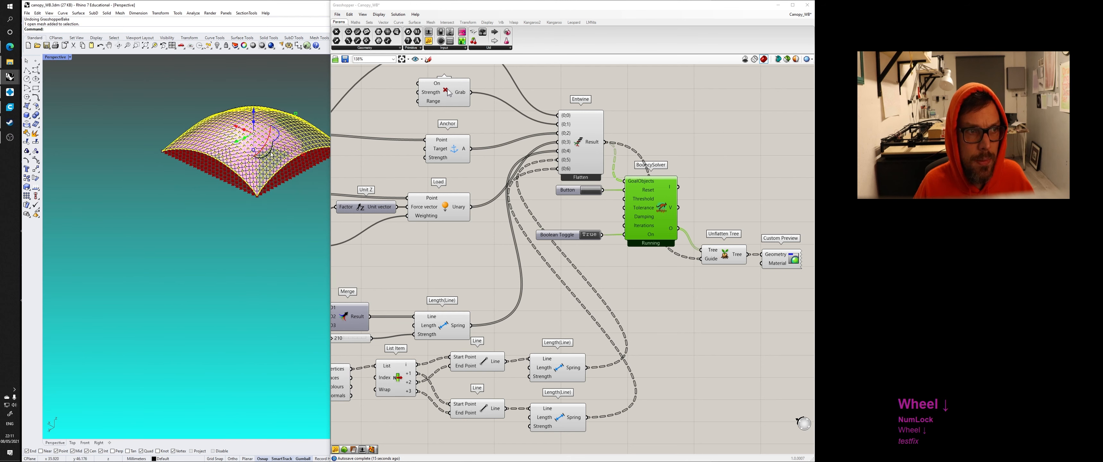
right_click_drag(276, 178, 237, 233, "shift")
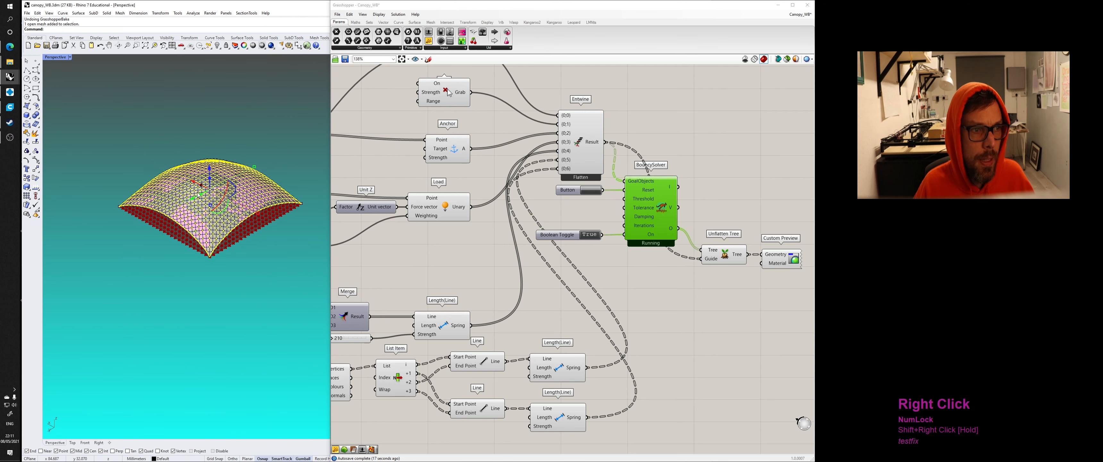
left_click_drag(193, 197, 111, 229)
left_click(61, 184)
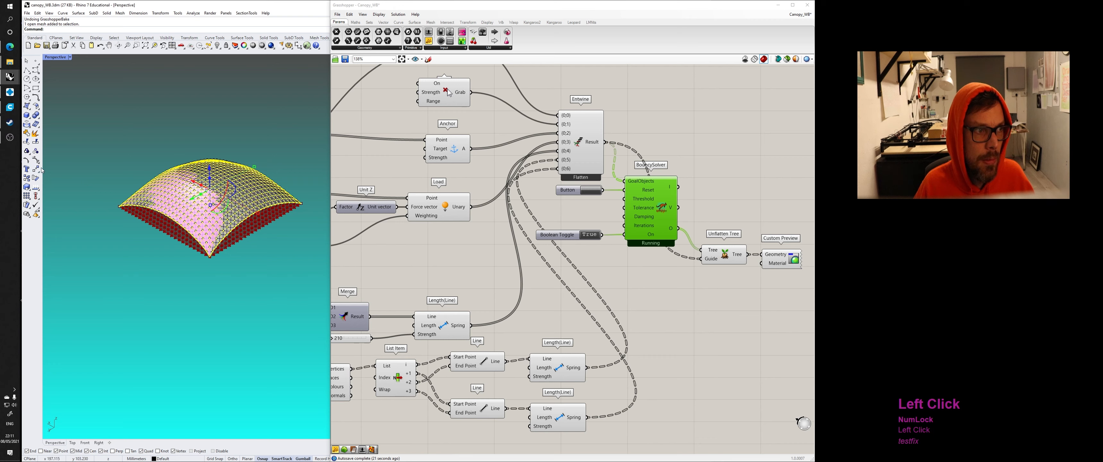
left_click(35, 168)
left_click(211, 254)
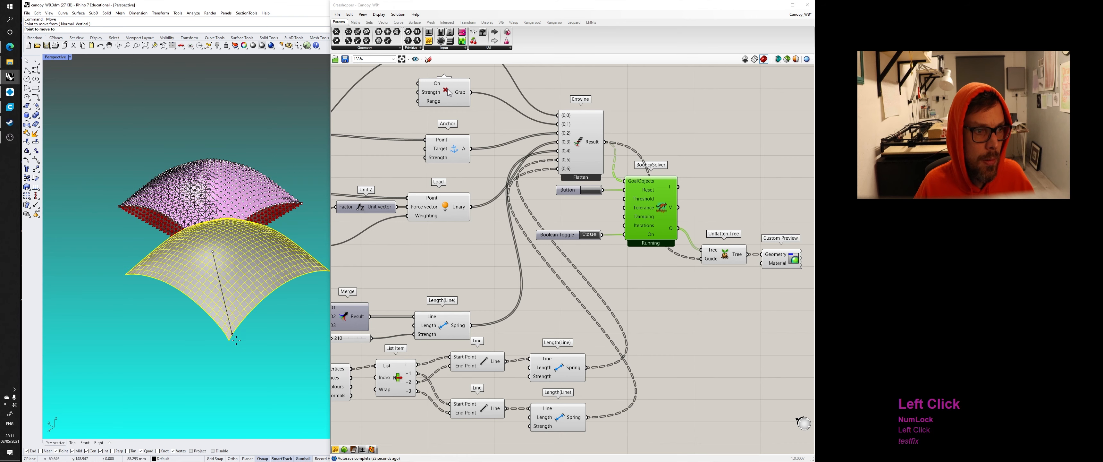
left_click(187, 387)
right_click_drag(274, 288, 192, 290)
Step: Disable the Grab component that feeds the Entwine component
right_click_drag(449, 93, 509, 180)
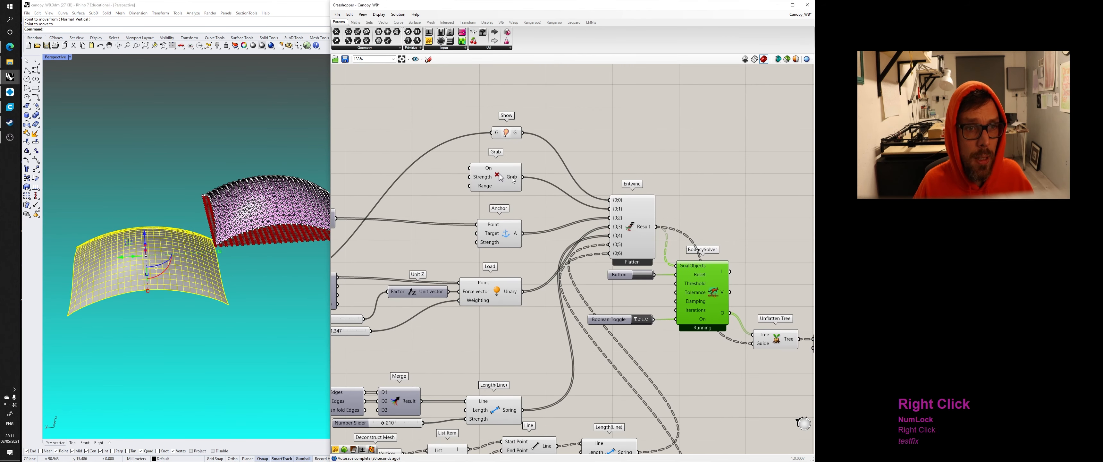
left_click(511, 182)
middle_click(512, 181)
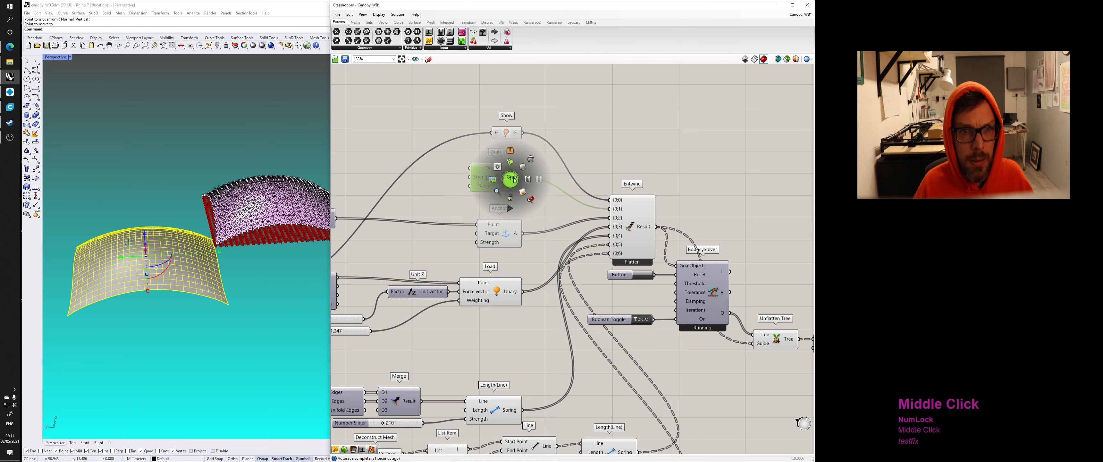
left_click(538, 180)
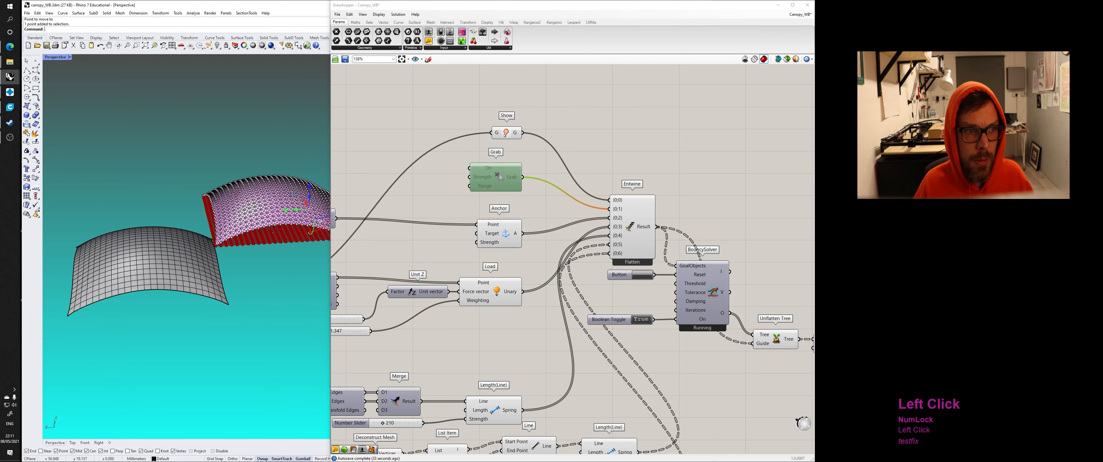
Step: Try shifting the baked mesh closer to the canopy preview in Rhino, then undo the shift
left_click_drag(296, 205, 255, 210)
left_click_drag(175, 248, 195, 236)
left_click(200, 210)
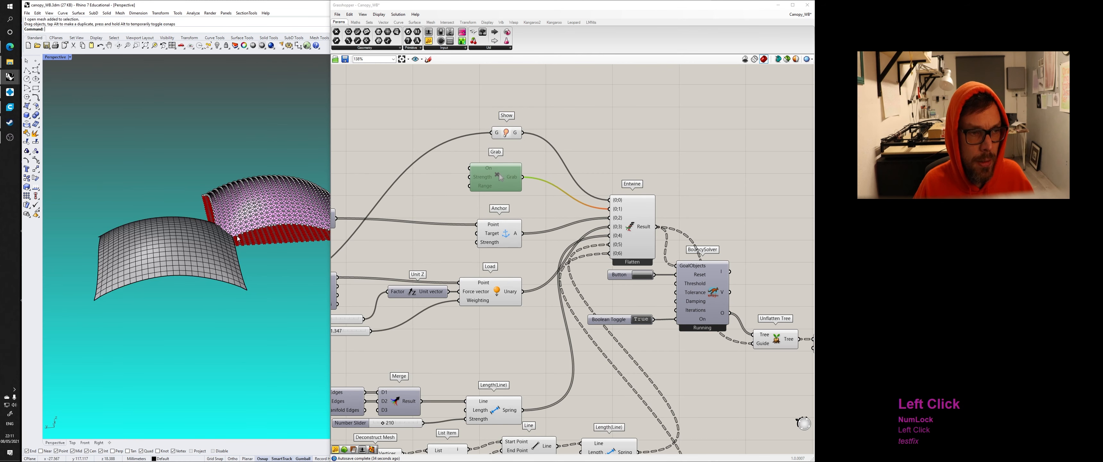
right_click_drag(206, 214, 198, 254)
key("ctrl+z")
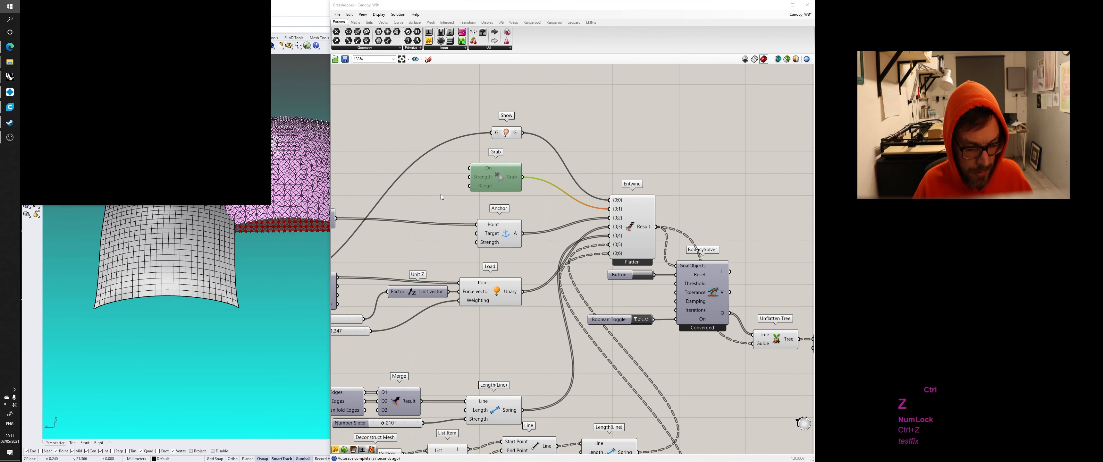
Step: Step back through the earlier Construct Mesh and Mesh parameter edits on the canvas with repeated undos
left_click(441, 194)
key("ctrl+z")
left_click(417, 181)
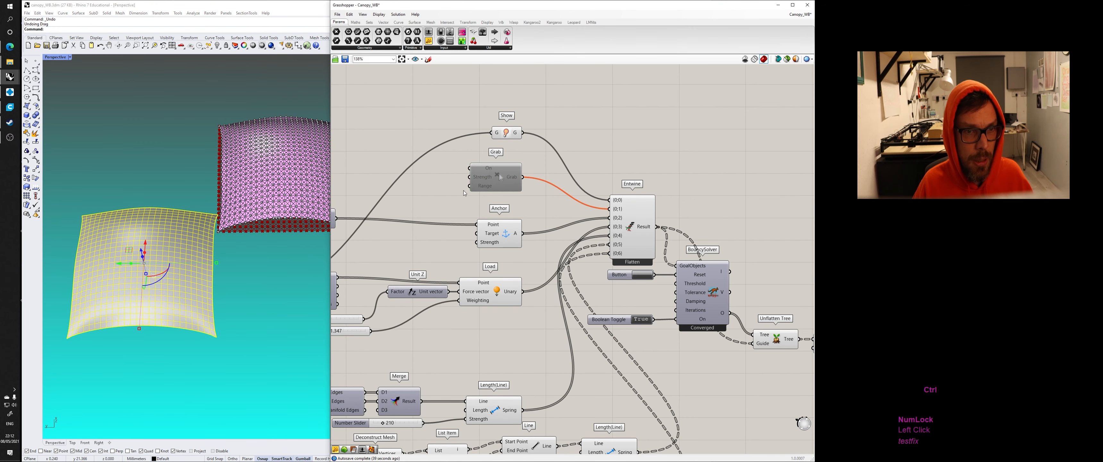
key("ctrl+z")
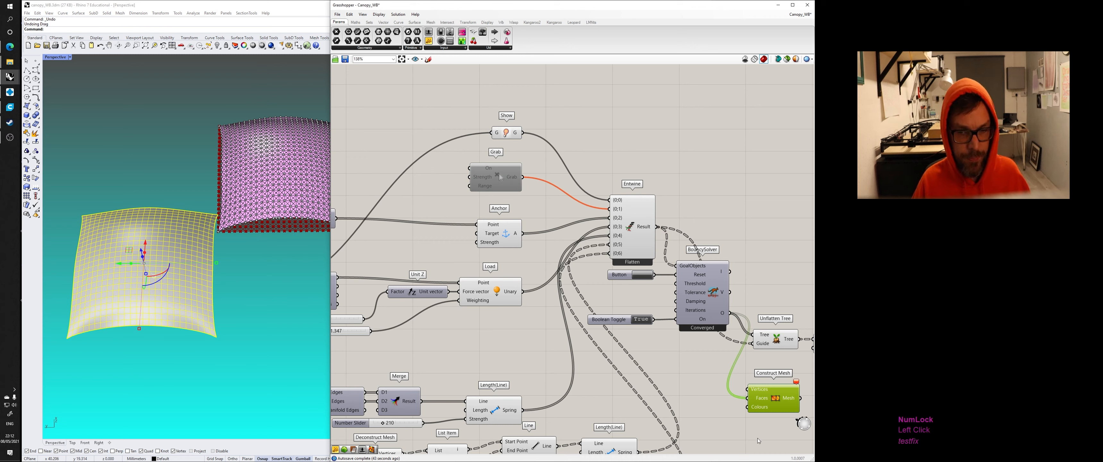
left_click(706, 378)
key("ctrl+z")
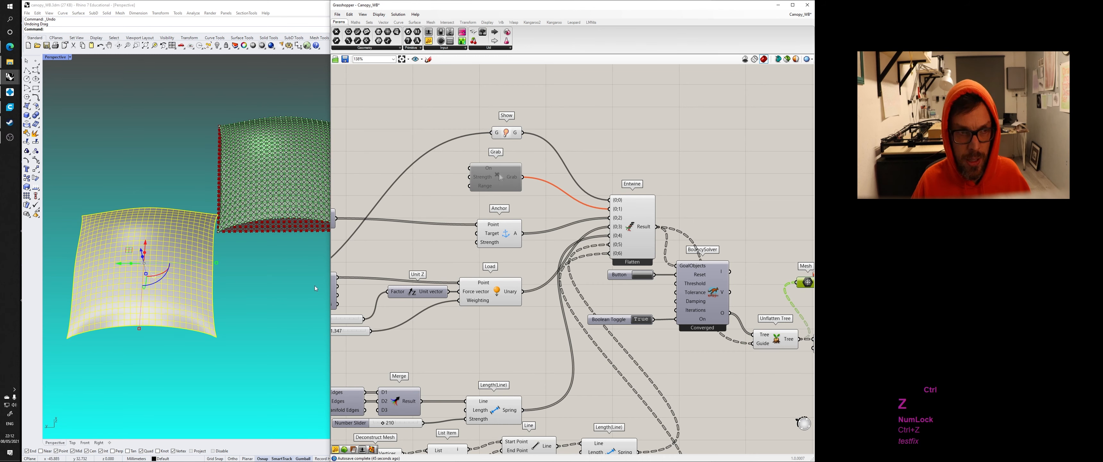
left_click(437, 190)
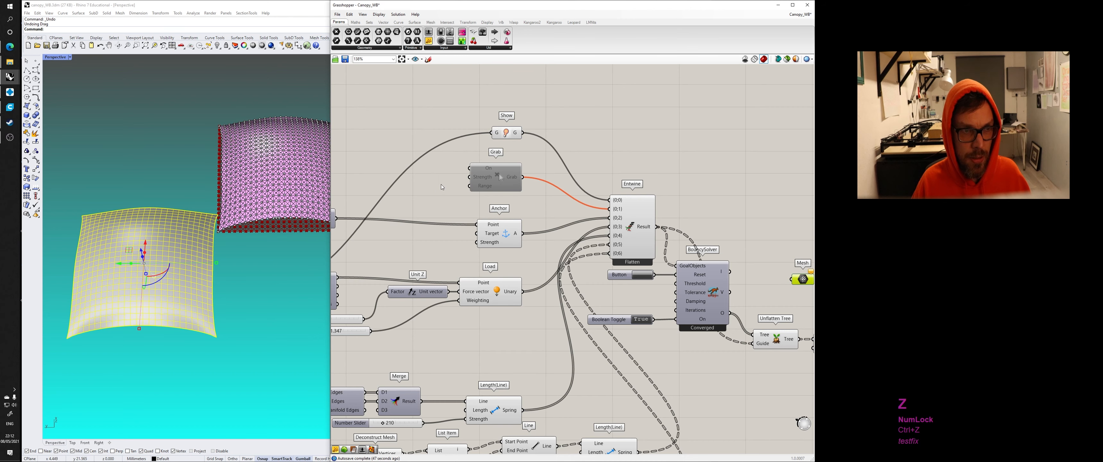
key("ctrl+z")
key("ctrl+z")
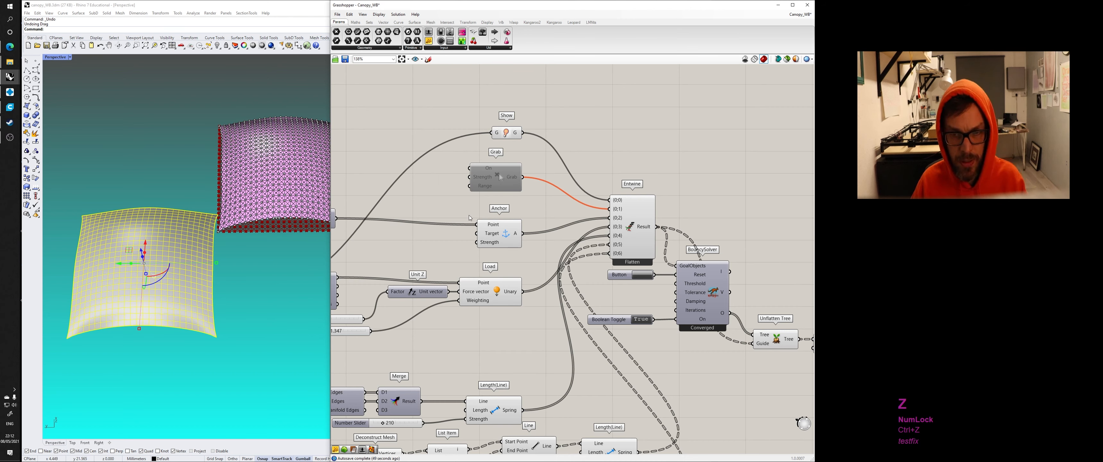
Step: Delete the moved baked mesh in Rhino and apply the disable option to the Grab component again
key("Delete")
left_click(282, 207)
middle_click(505, 176)
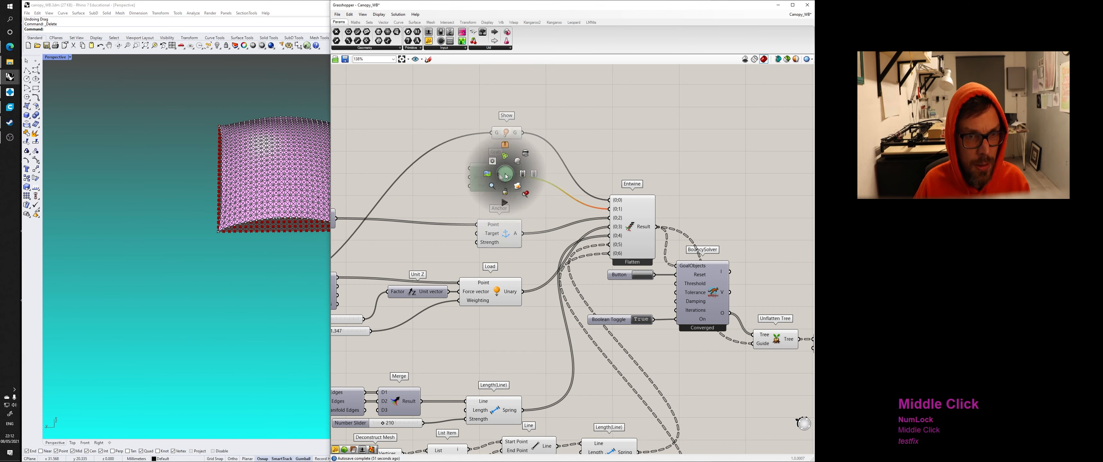
left_click(532, 174)
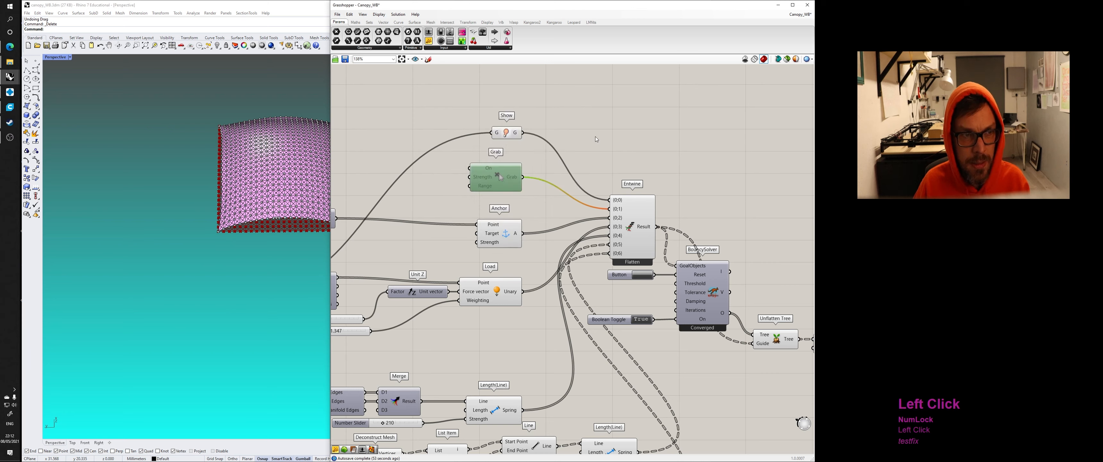
left_click(590, 158)
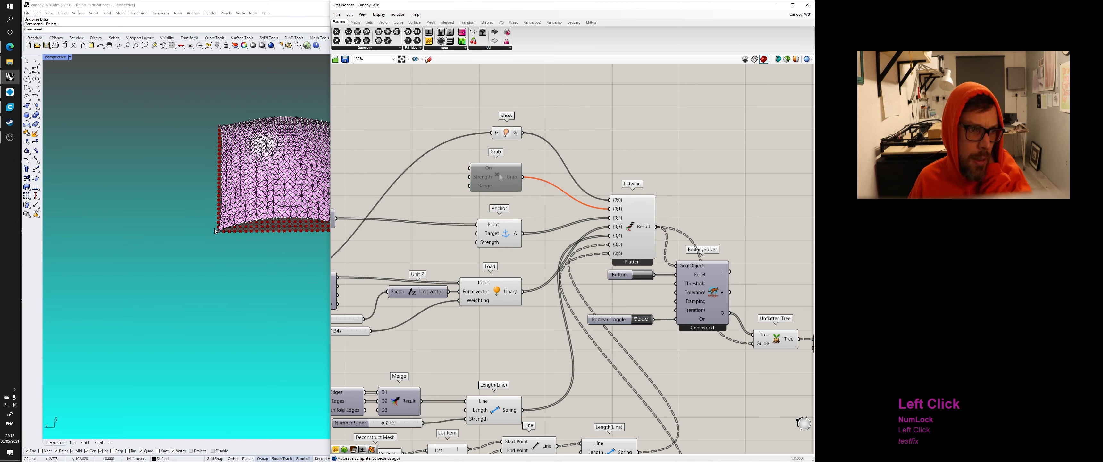
Step: Select all the leftover baked points and curves on the canopy in Rhino and delete them
right_click_drag(237, 244, 283, 206)
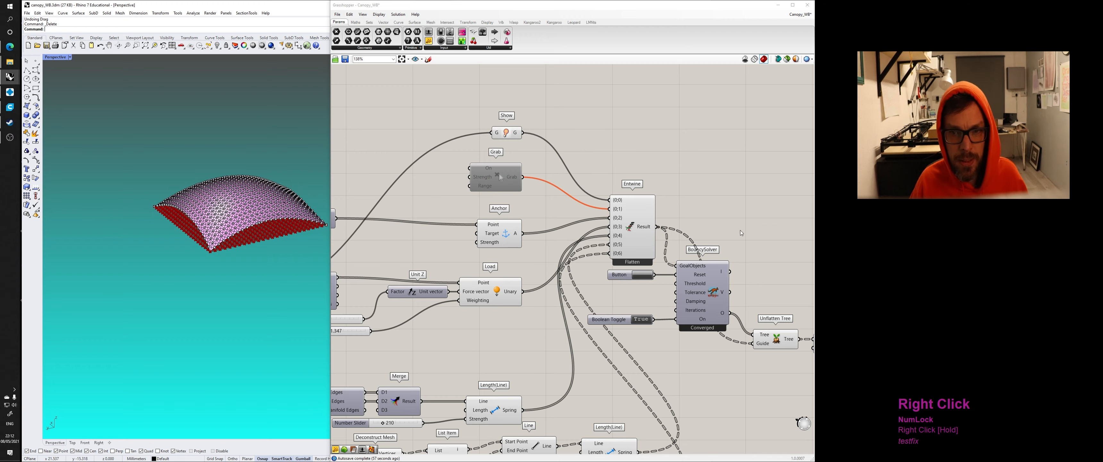
scroll(741, 233, "down", 2)
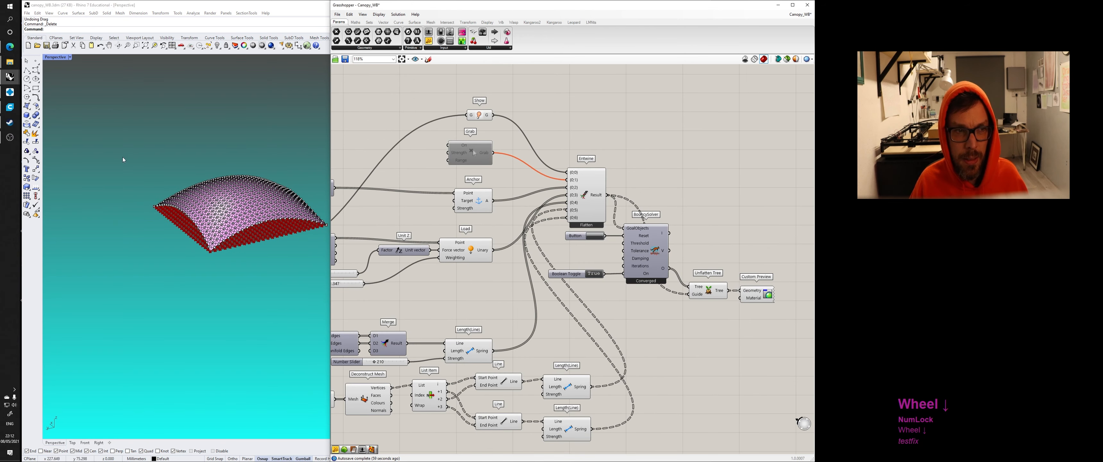
left_click_drag(98, 135, 337, 286)
key("Delete")
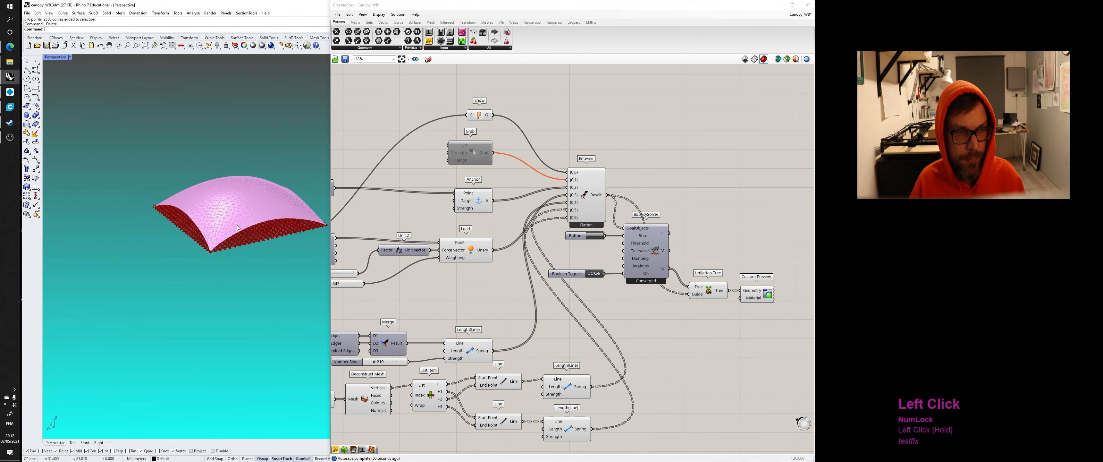
scroll(237, 227, "up", 2)
right_click_drag(237, 227, 189, 239, "shift")
scroll(174, 226, "up", 3)
scroll(203, 227, "down", 3)
right_click_drag(442, 272, 496, 173)
scroll(537, 350, "up", 2)
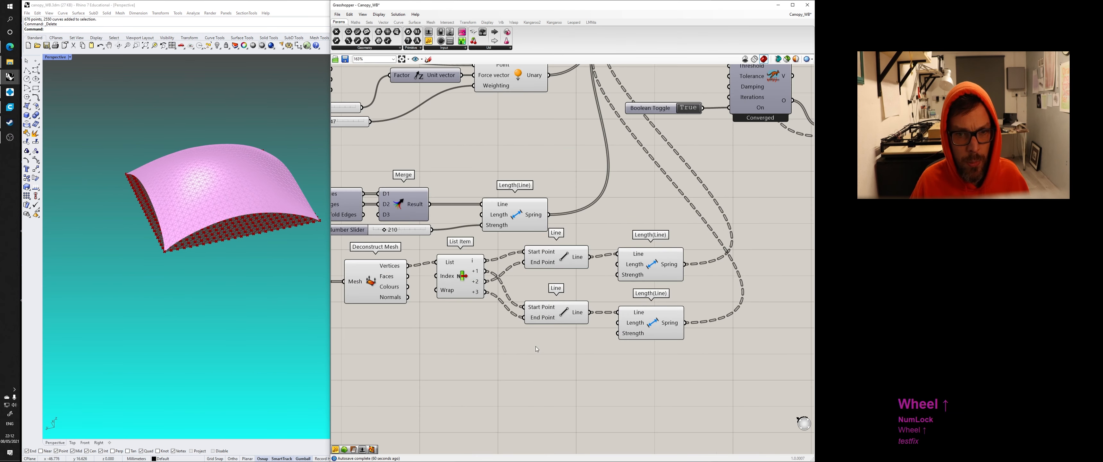
double_click(530, 345)
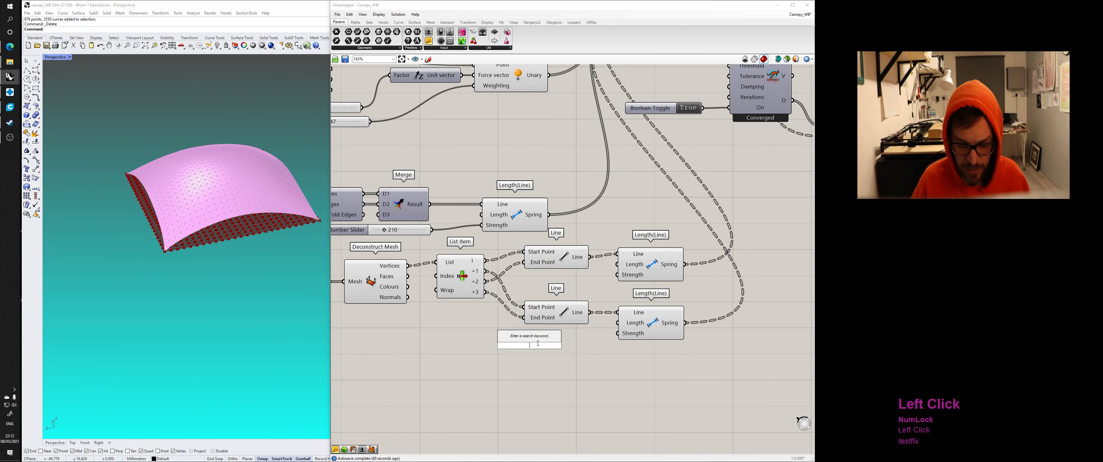
left_click(590, 141)
Step: Bake the BouncySolver output to the Default layer, try picking the mesh from the baked geometry, then undo the bake
right_click_drag(590, 141, 394, 259)
left_click(560, 194)
middle_click(569, 198)
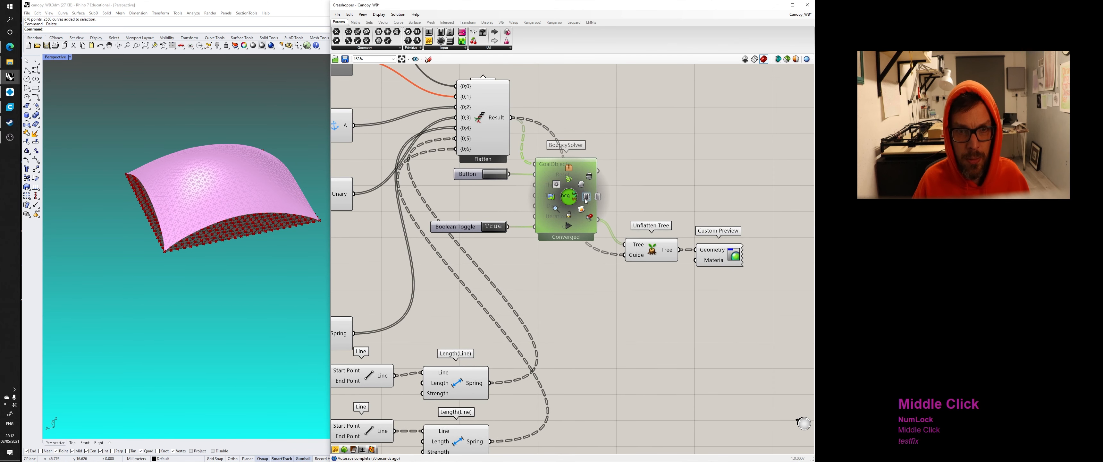
left_click(586, 198)
right_click(578, 197)
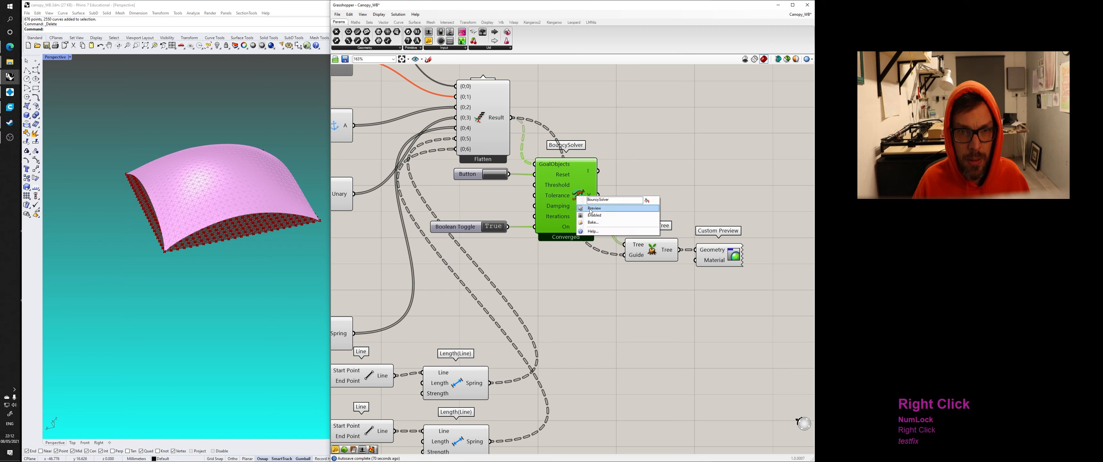
left_click(592, 223)
left_click(597, 282)
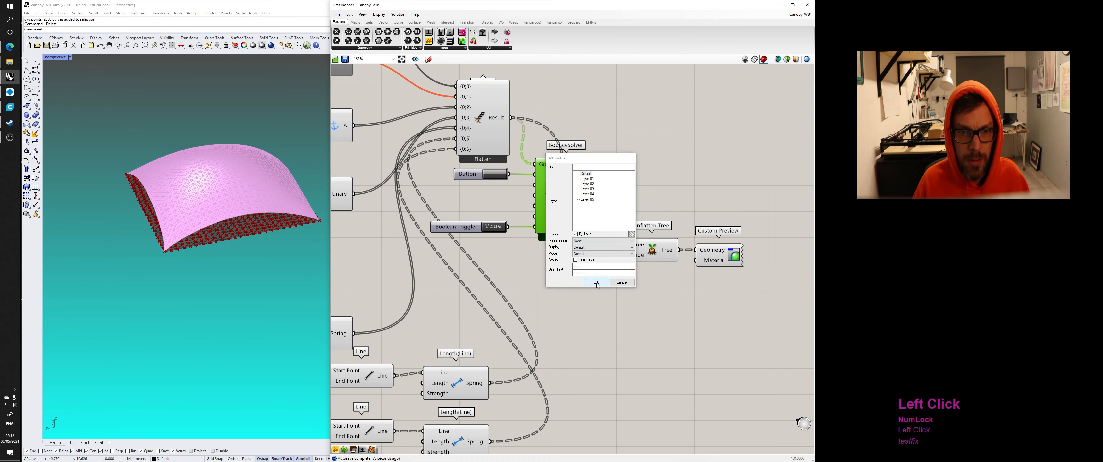
scroll(167, 226, "down", 5)
left_click(195, 210)
left_click(204, 213)
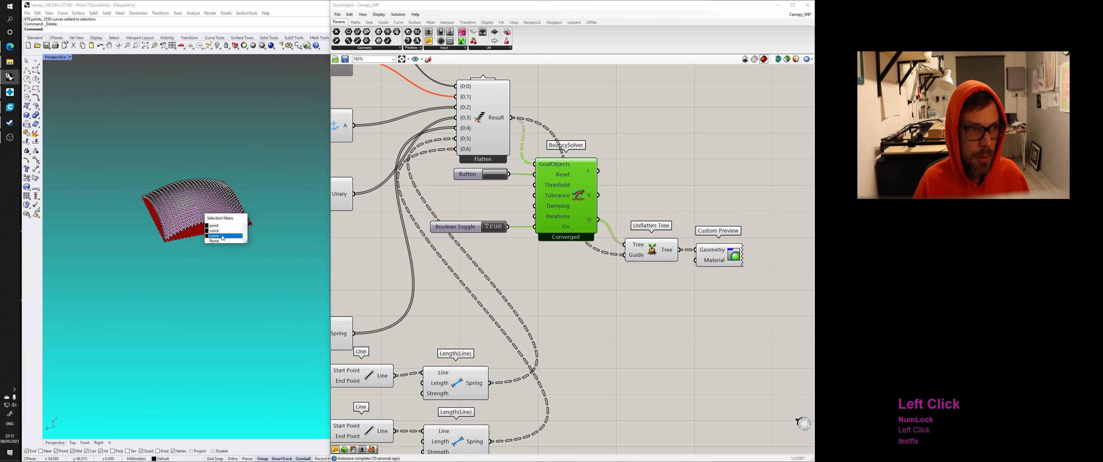
key("ctrl+z")
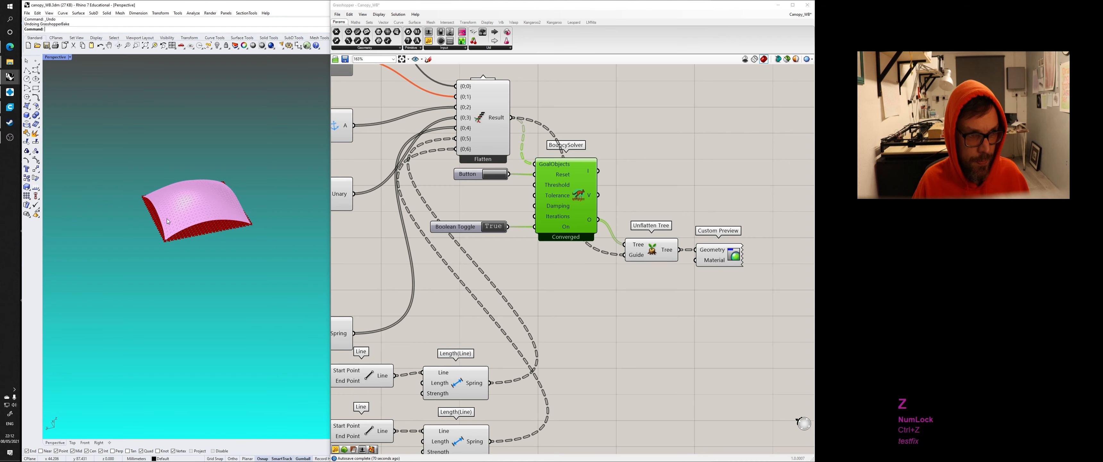
Step: Bake the Unflatten Tree output into Rhino
scroll(274, 185, "up", 5)
left_click(319, 229)
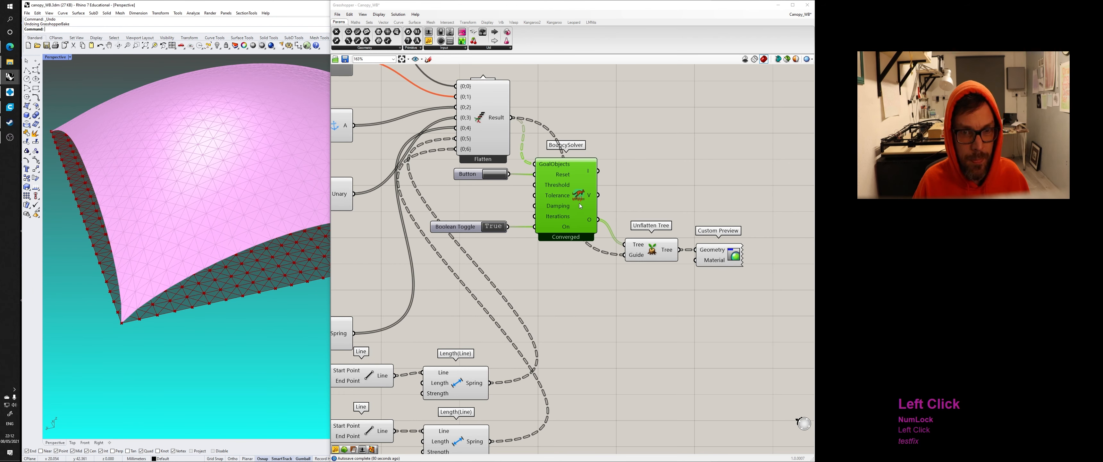
left_click(659, 245)
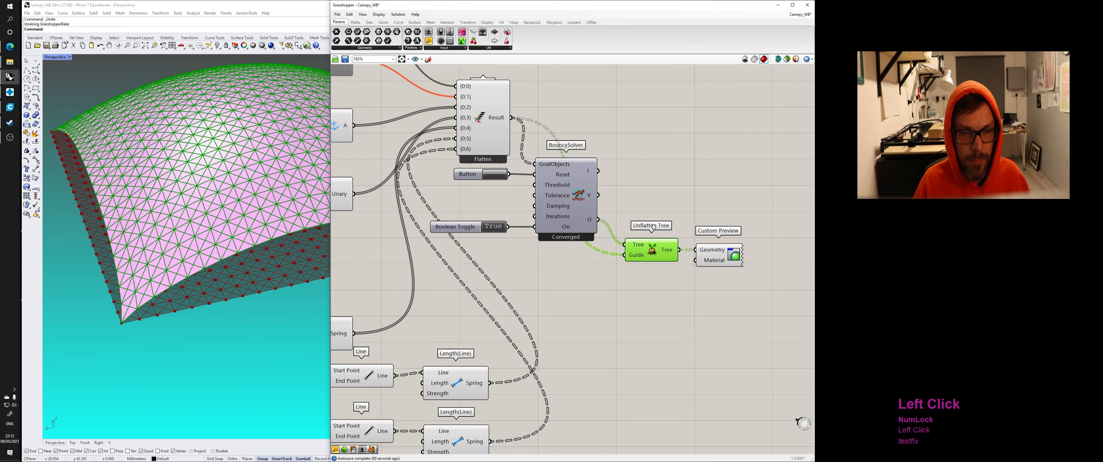
middle_click(659, 256)
left_click(673, 267)
Step: Pick the mesh out of the overlapping baked geometry and move it beside the canopy preview
left_click(143, 211)
left_click(171, 213)
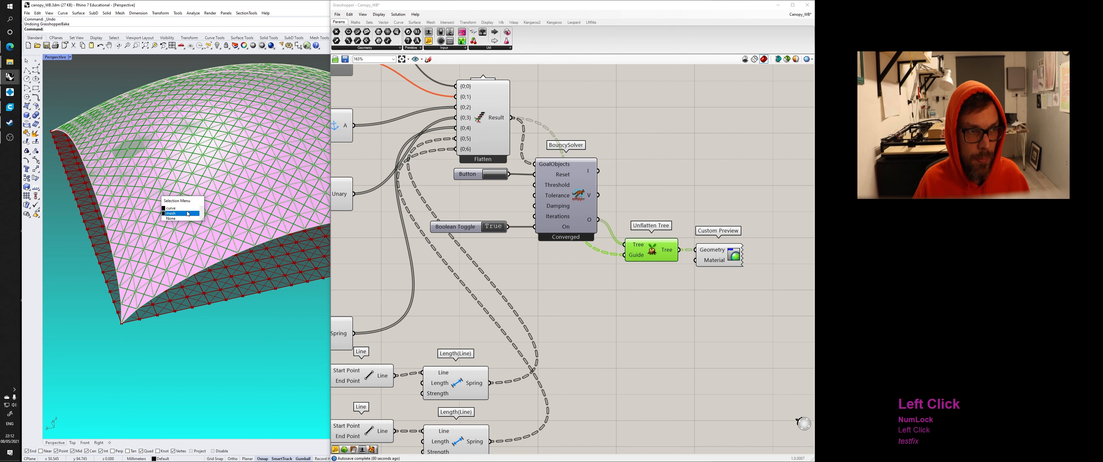
scroll(192, 209, "down", 4)
left_click_drag(194, 192, 138, 171)
Step: Select the baked curves remaining over the canopy preview and delete them, keeping the moved mesh
left_click_drag(114, 138, 288, 261)
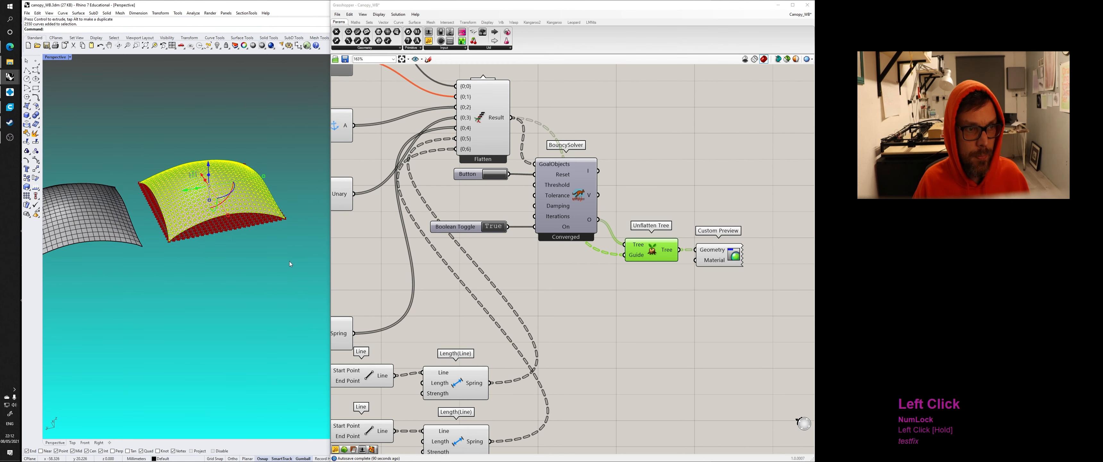
key("Delete")
right_click_drag(162, 247, 224, 241, "shift")
scroll(223, 238, "up", 3)
scroll(221, 235, "down", 5)
Step: Add a number slider set to 1.51 below List Item and connect it to the Length input of the lower diagonal Length(Line) component
right_click_drag(467, 238, 520, 204, "shift")
scroll(519, 204, "down", 3)
scroll(507, 295, "up", 2)
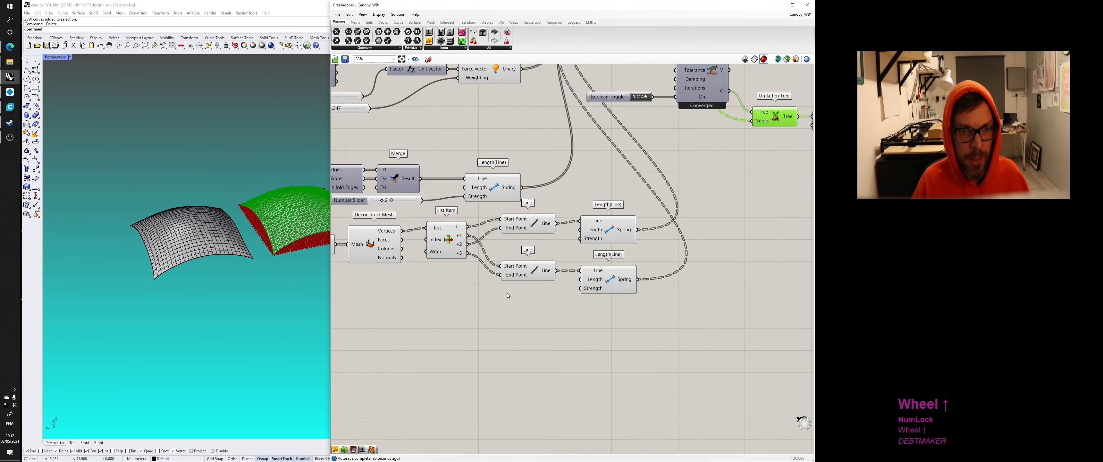
right_click_drag(431, 166, 480, 190)
double_click(462, 334)
type("1")
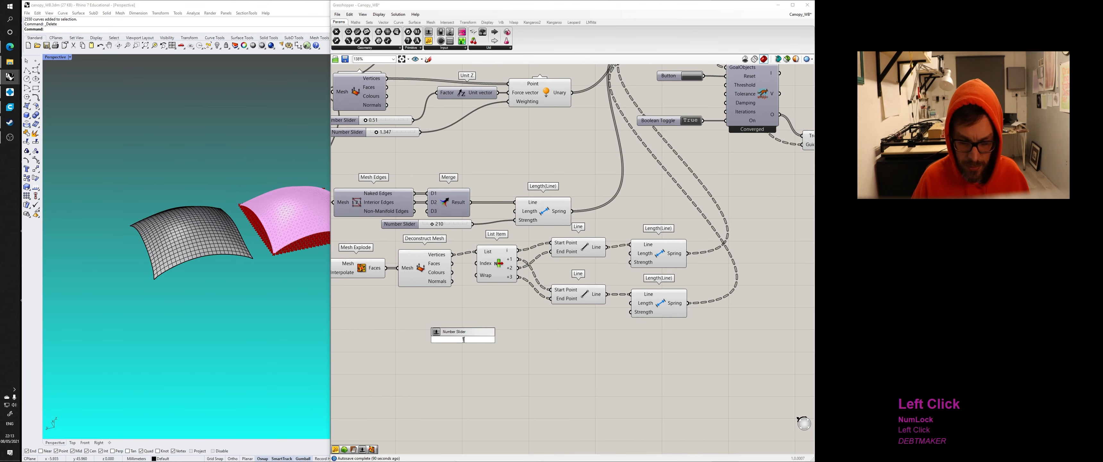
type(".51")
key("Return")
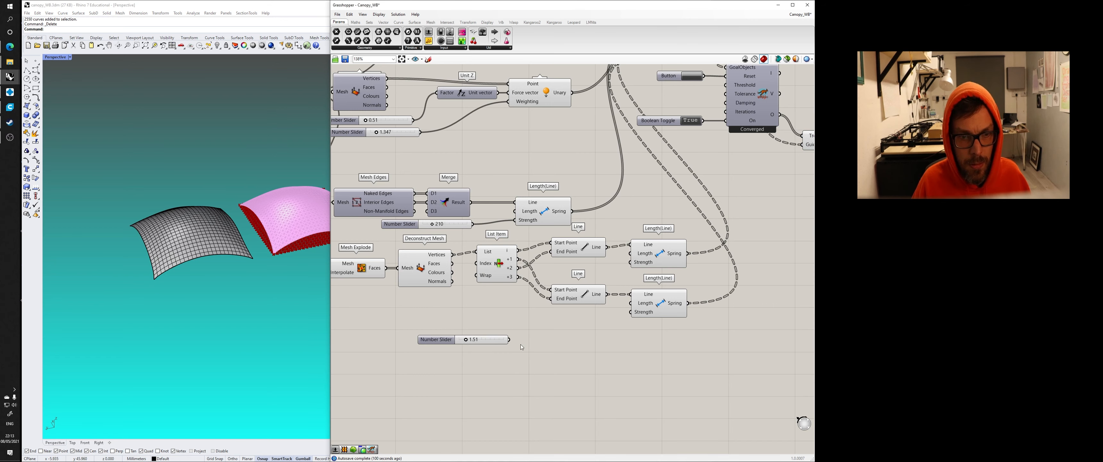
left_click_drag(511, 340, 630, 303)
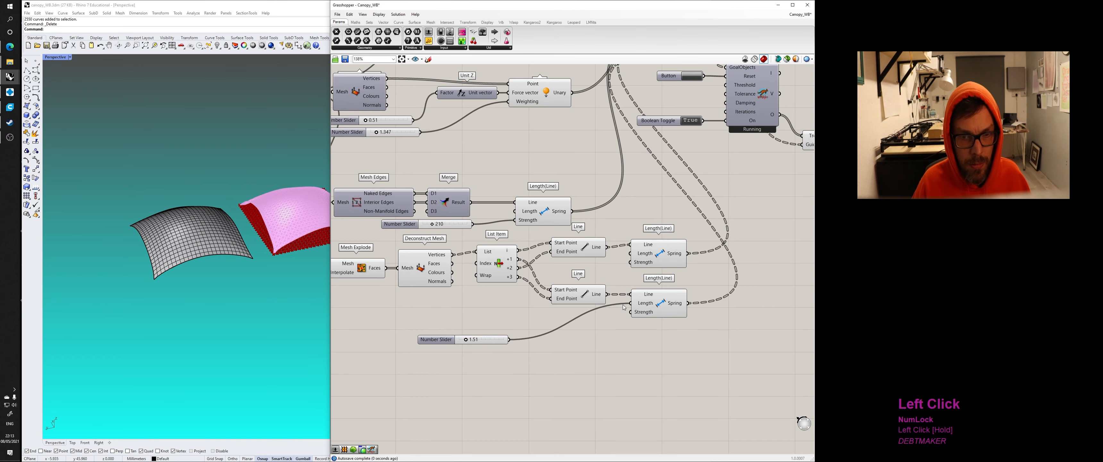
Step: Bake the BouncySolver output into Rhino
right_click_drag(279, 220, 257, 227)
scroll(257, 227, "up", 2)
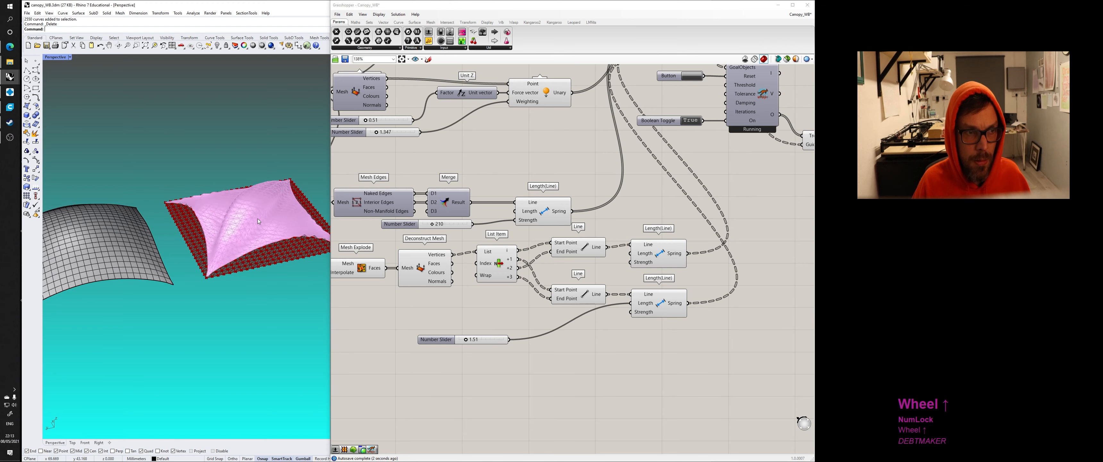
right_click_drag(707, 128, 602, 186)
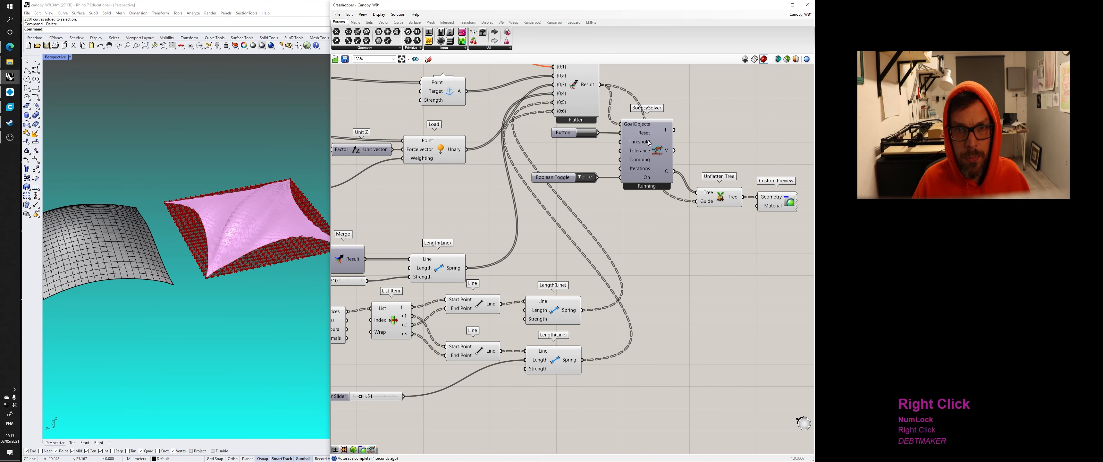
right_click(642, 142)
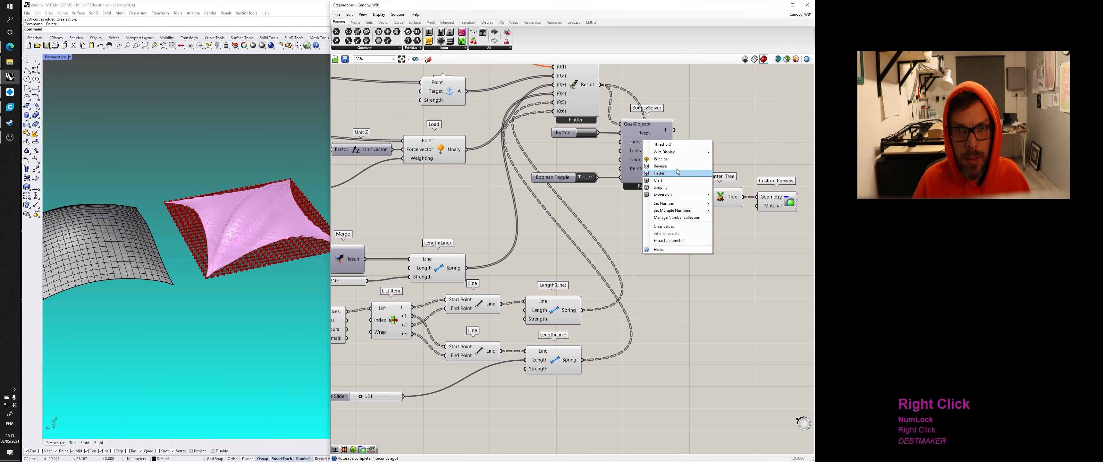
left_click(728, 139)
right_click(661, 147)
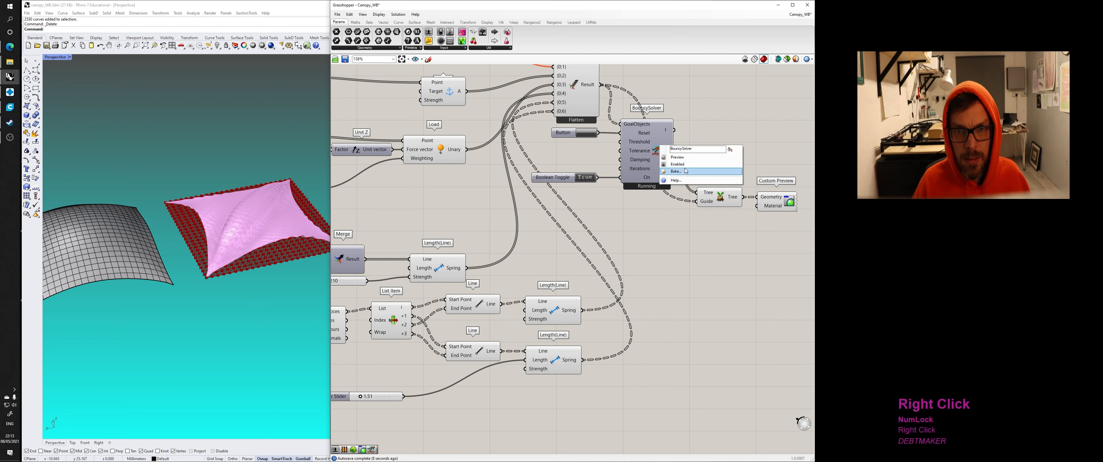
left_click(678, 173)
left_click(688, 230)
Step: Delete the baked points and curves overlapping the canopy preview, and move the baked mesh clear of the preview beside the earlier baked canopy
scroll(304, 238, "down", 2)
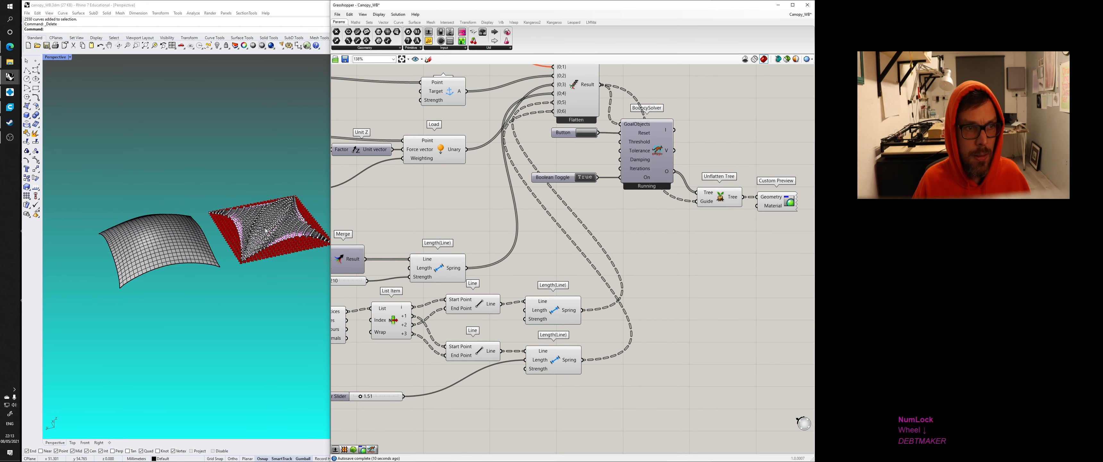
left_click(277, 248)
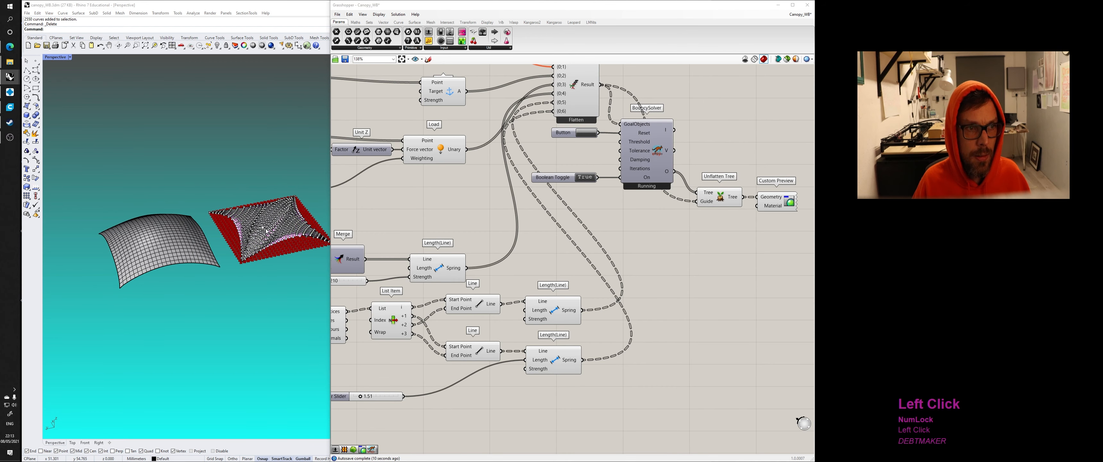
left_click(253, 181)
left_click_drag(246, 183, 341, 281)
key("Delete")
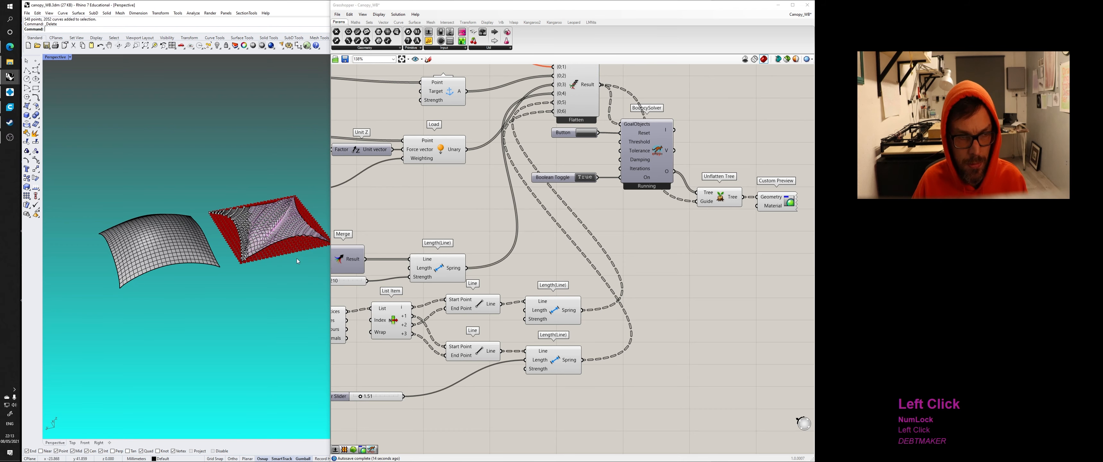
left_click(271, 235)
left_click_drag(201, 182, 289, 279)
key("Delete")
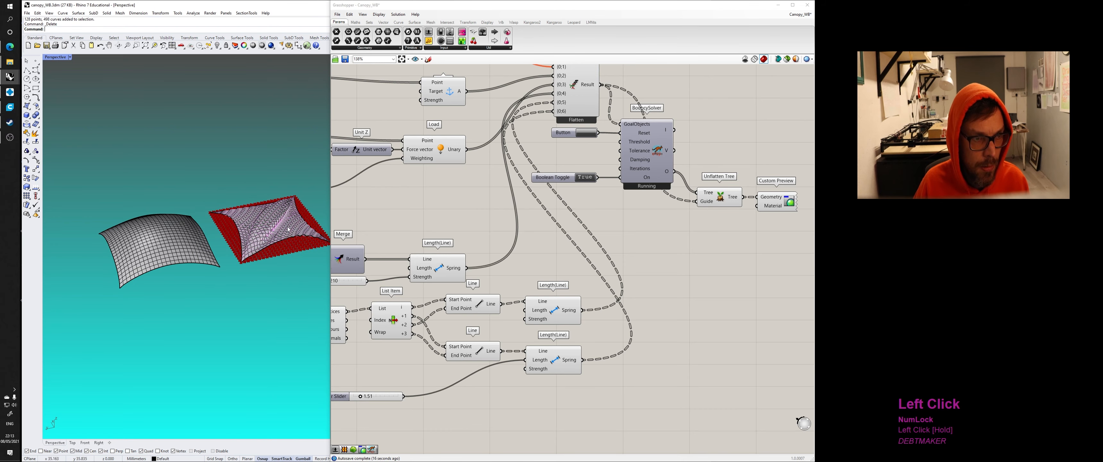
left_click_drag(288, 229, 182, 343)
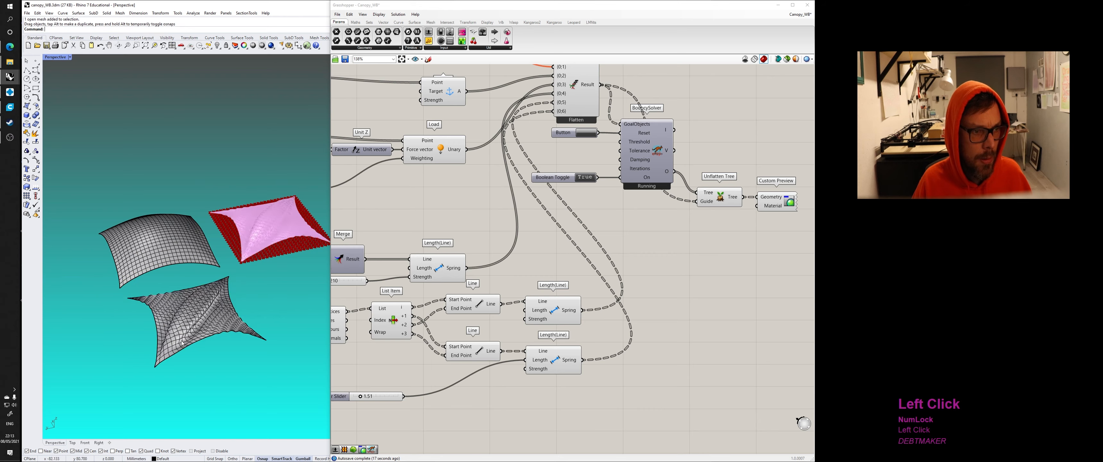
Step: Switch the Perspective viewport to Rendered display and look closely at the folded surface of the newly moved mesh
right_click_drag(183, 343, 106, 105)
scroll(195, 296, "up", 4)
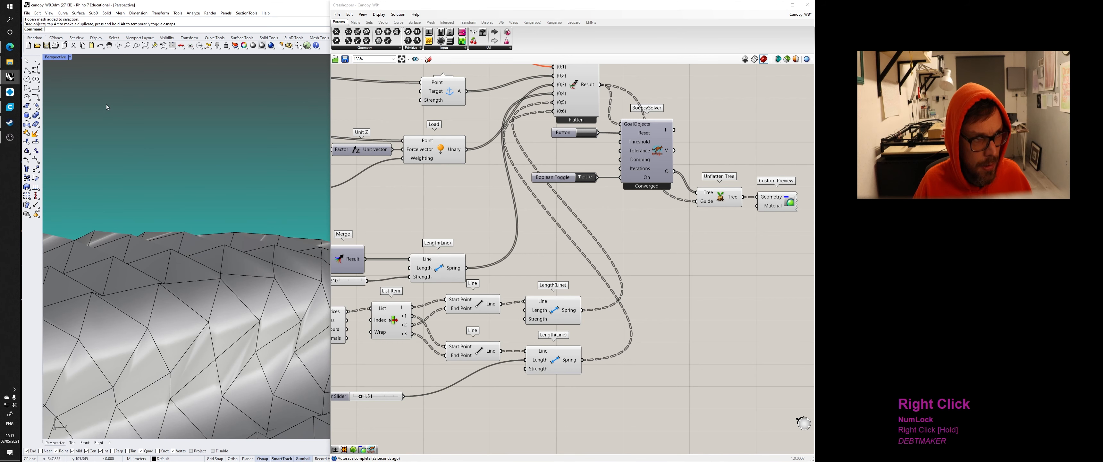
left_click(69, 56)
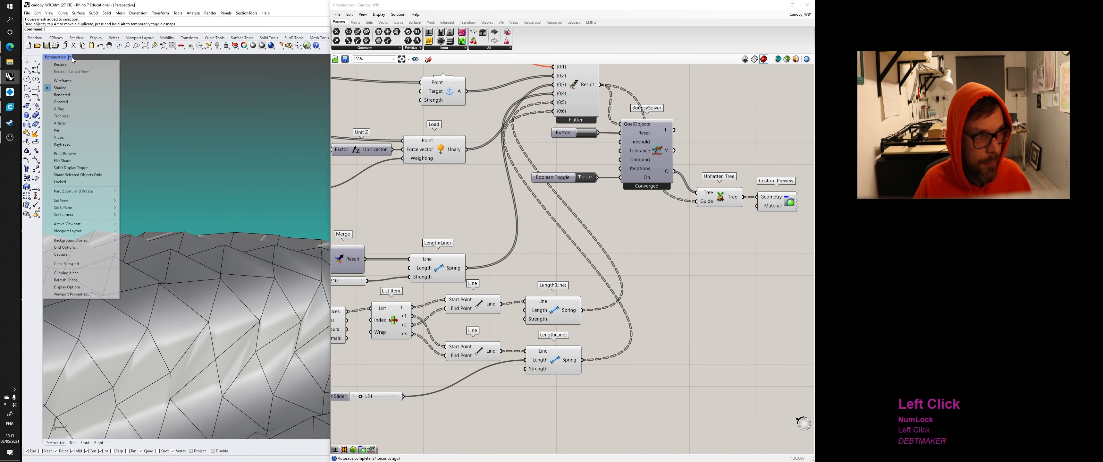
left_click(83, 95)
right_click_drag(211, 194, 206, 262)
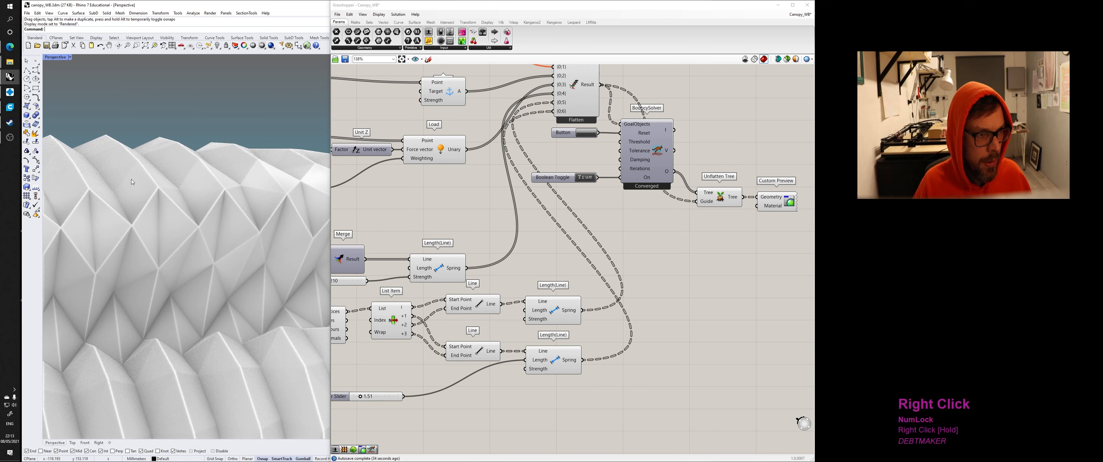
Step: Unweld the folded canopy mesh with an angle tolerance of 0 so that its facets shade sharply
left_click(173, 217)
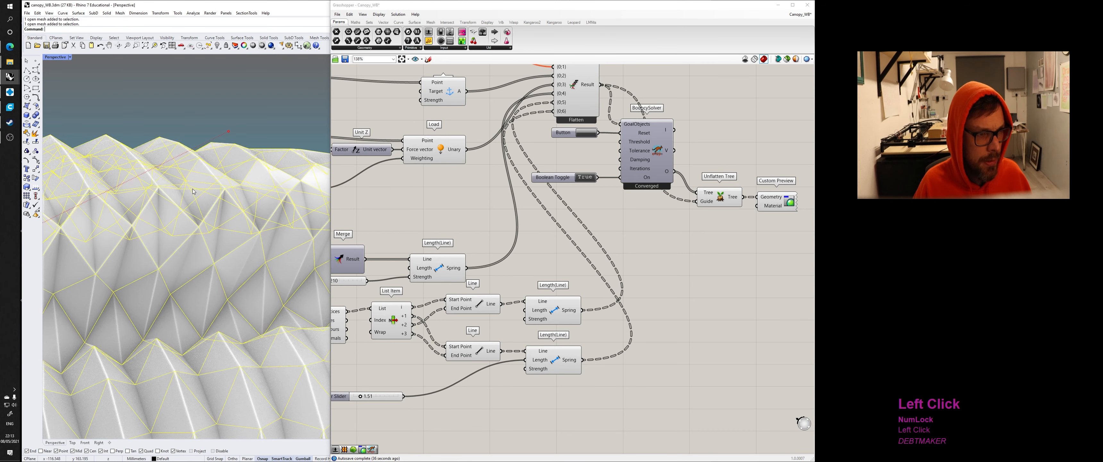
type("un")
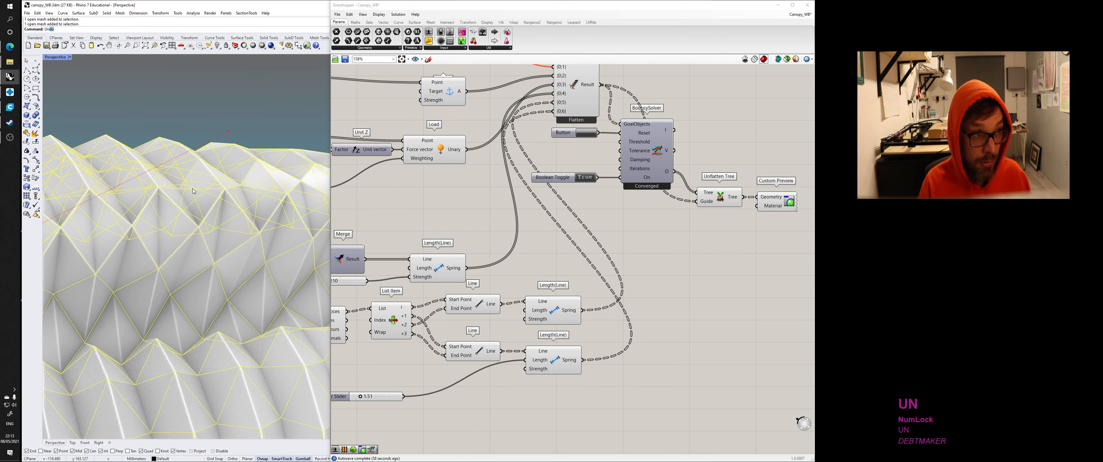
type("weld")
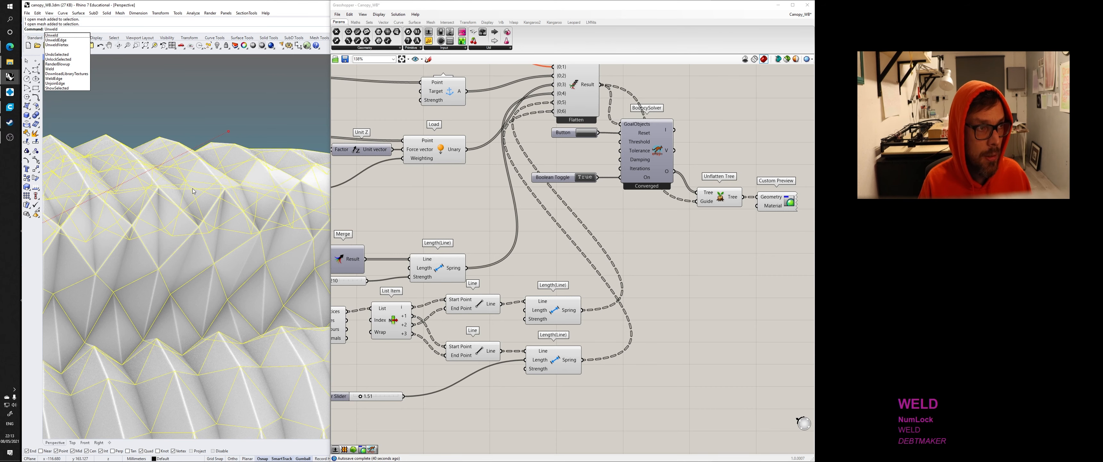
key("space")
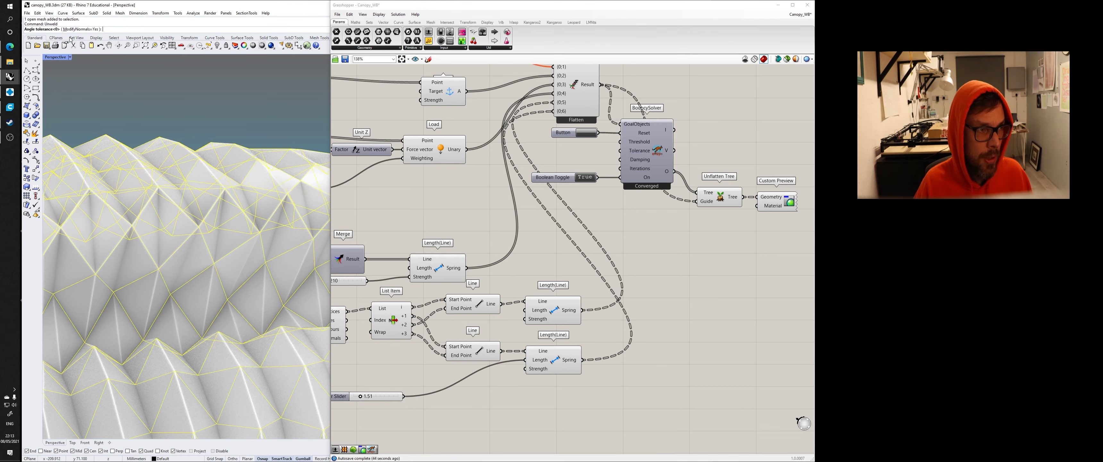
left_click(165, 107)
right_click_drag(165, 107, 142, 239)
scroll(177, 190, "down", 5)
scroll(211, 303, "down", 3)
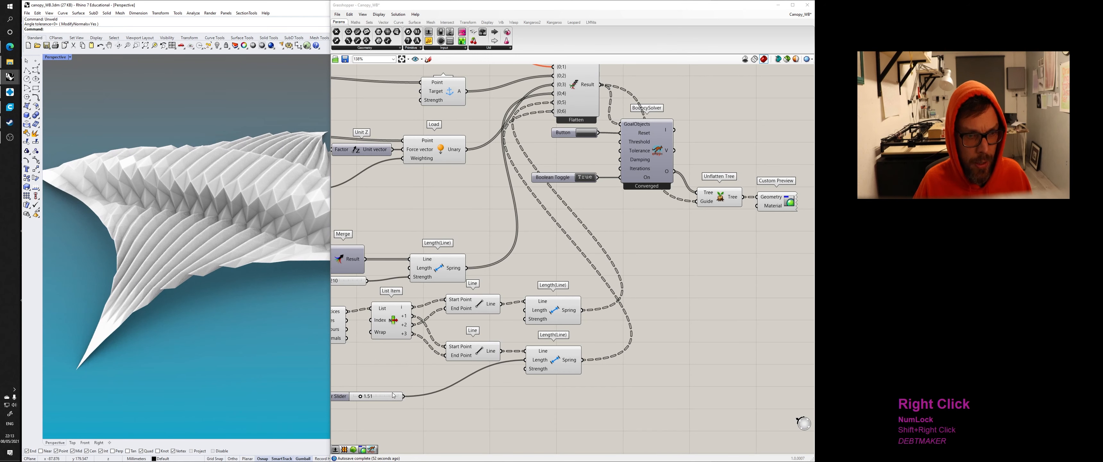
Step: Duplicate the diagonal length slider, connect the copy to the upper diagonal Length(Line), and set the upper slider to 5.27 and the lower to 2.96
left_click_drag(401, 398, 403, 382)
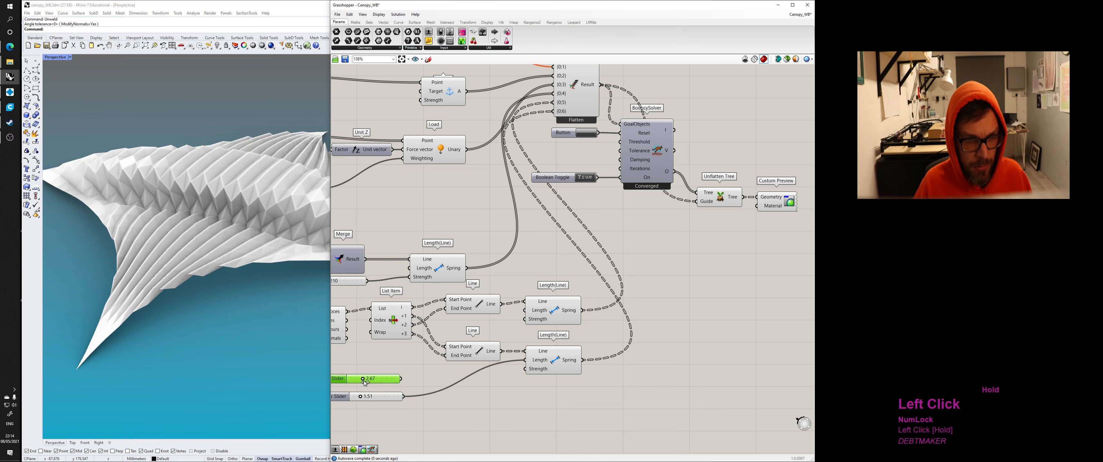
left_click_drag(455, 361, 530, 315)
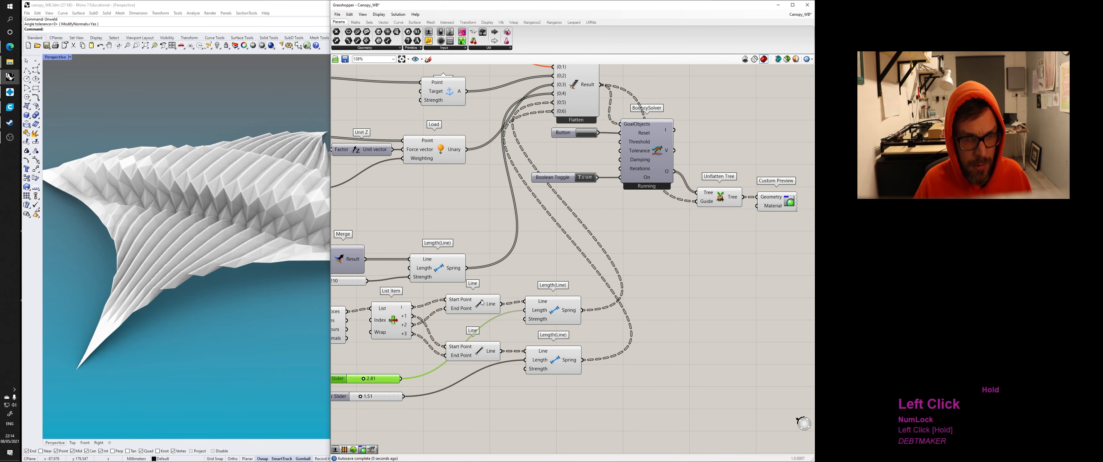
scroll(92, 253, "down", 6)
right_click_drag(64, 227, 432, 311, "shift")
scroll(173, 295, "up", 5)
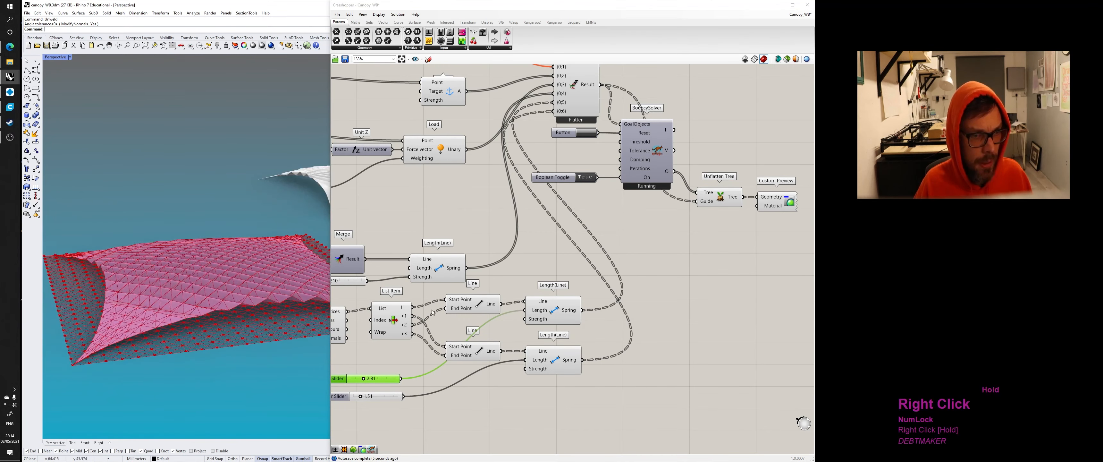
left_click_drag(364, 380, 367, 397)
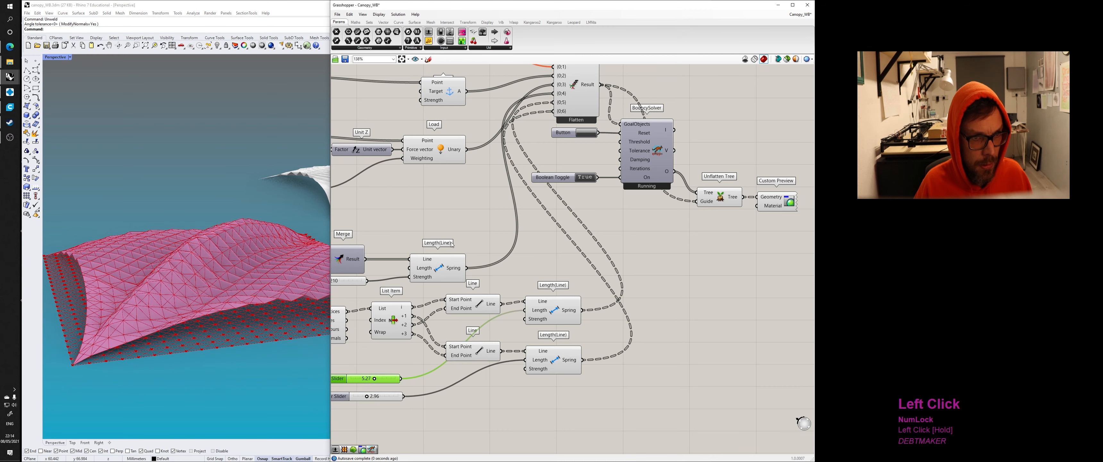
Step: Increase the Unit Z factor slider to 2.03 and the Load weighting slider to 2.792
right_click_drag(449, 194, 621, 237)
mouse_move(431, 220)
left_mouse_down()
mouse_move(447, 221)
mouse_move(438, 219)
left_mouse_up()
right_click_drag(445, 249, 459, 243)
left_click_drag(455, 224, 464, 228)
scroll(234, 241, "down", 6)
right_click_drag(233, 242, 173, 278)
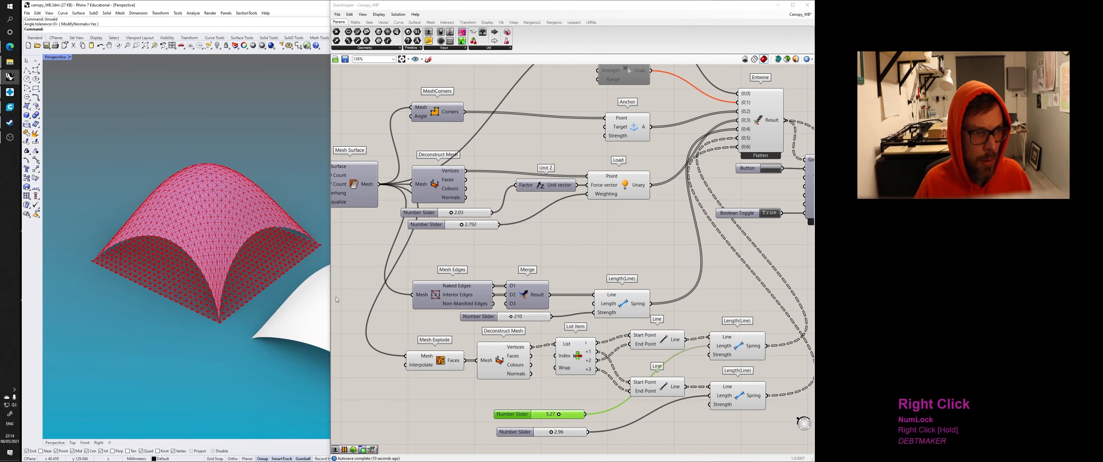
Step: Set the upper diagonal spring length slider to 1.68 and the lower one to 0.92
right_click_drag(498, 246, 503, 226)
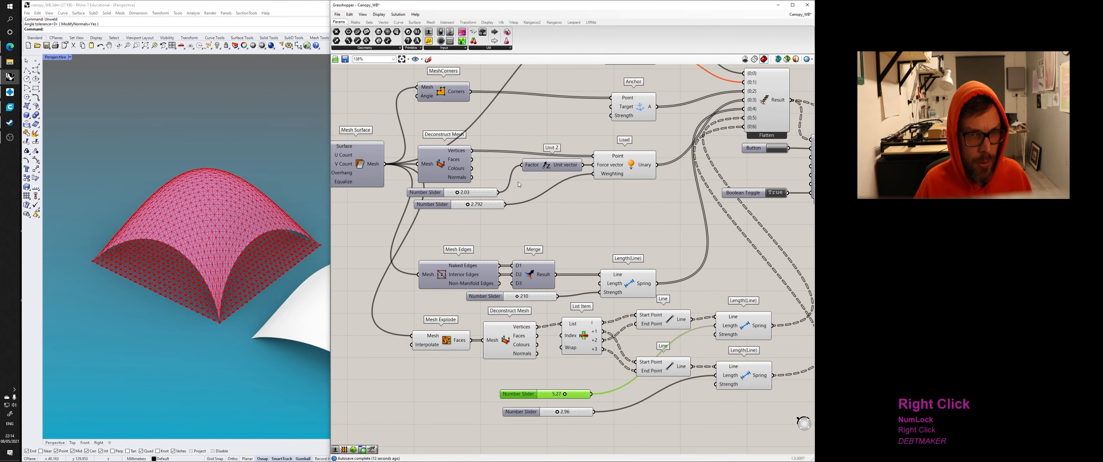
right_click_drag(568, 379, 564, 333)
scroll(568, 350, "up", 4)
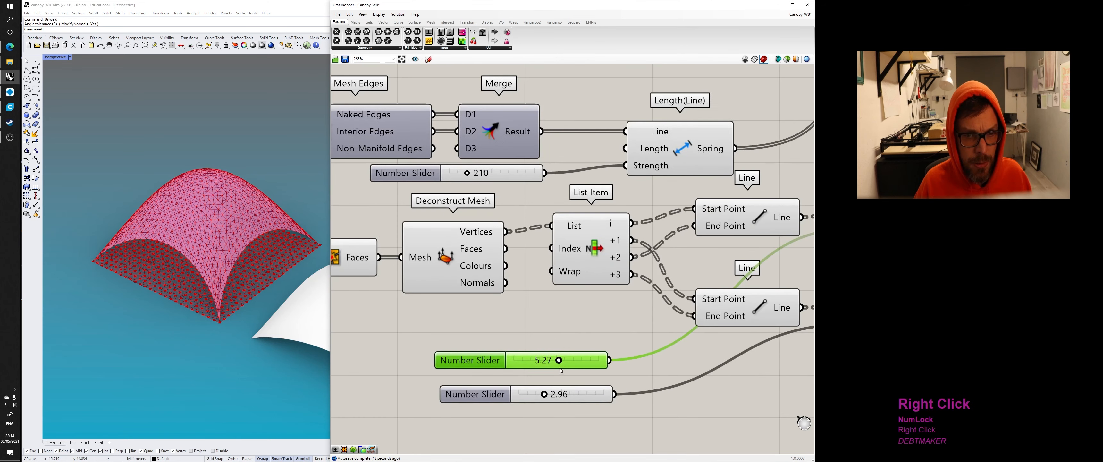
left_click_drag(560, 359, 560, 360)
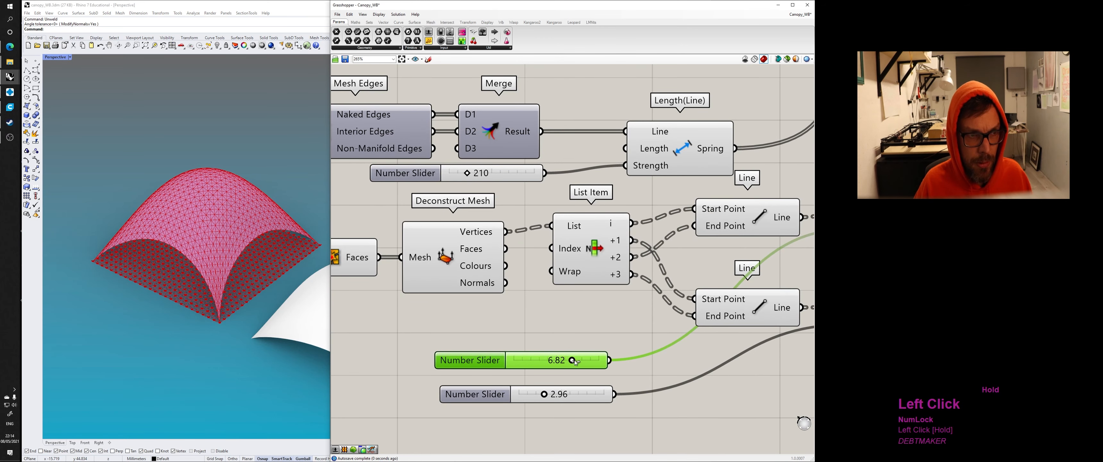
left_click_drag(600, 365, 597, 363)
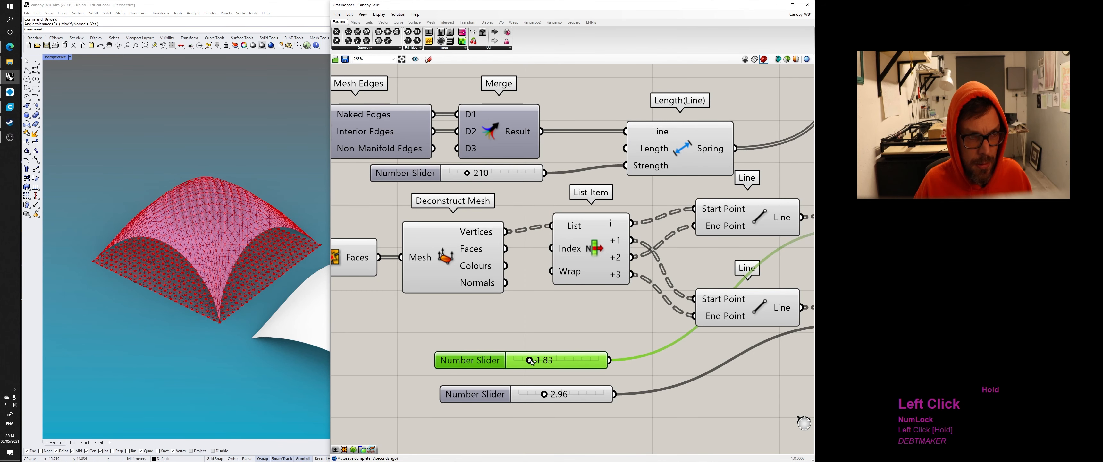
right_click_drag(214, 274, 208, 238)
left_click_drag(545, 394, 528, 396)
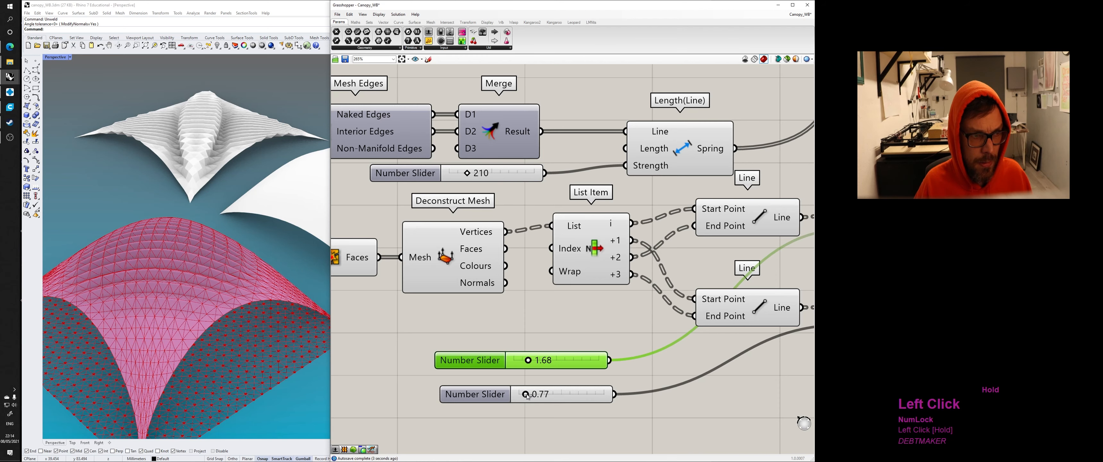
Step: Bake the Unflatten Tree output of the newly relaxed canopy into Rhino
mouse_move(214, 345)
right_mouse_down()
mouse_move(274, 345)
mouse_move(233, 352)
right_mouse_up()
scroll(518, 276, "down", 6)
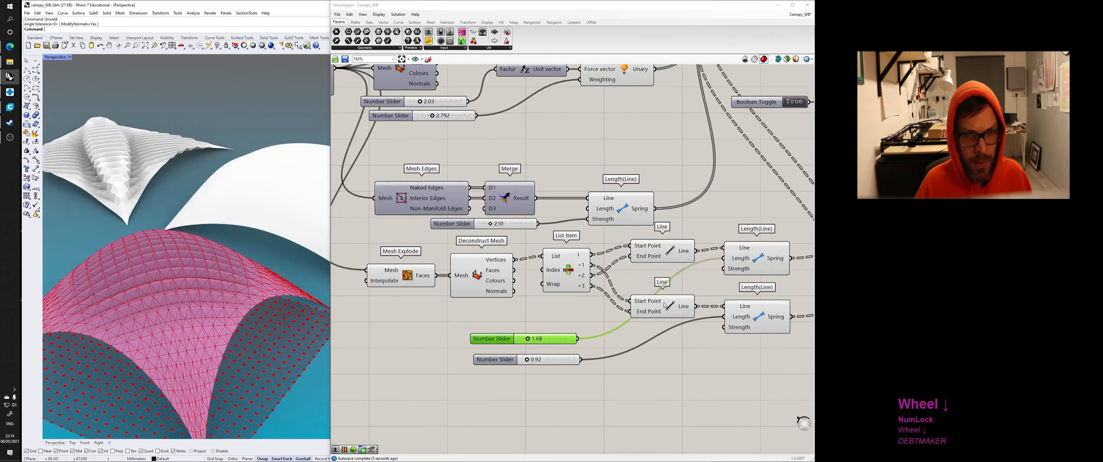
scroll(679, 209, "up", 5)
right_click(599, 290)
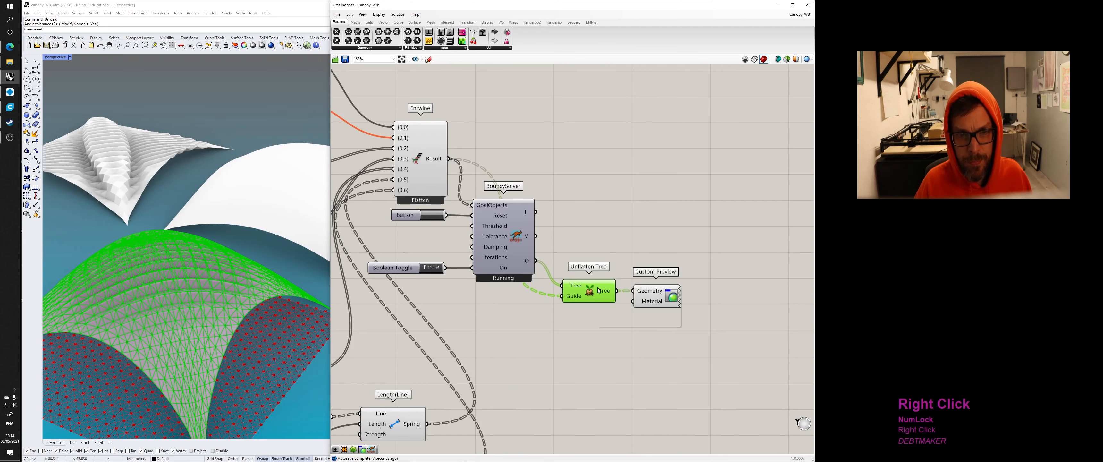
left_click(634, 313)
left_click(640, 373)
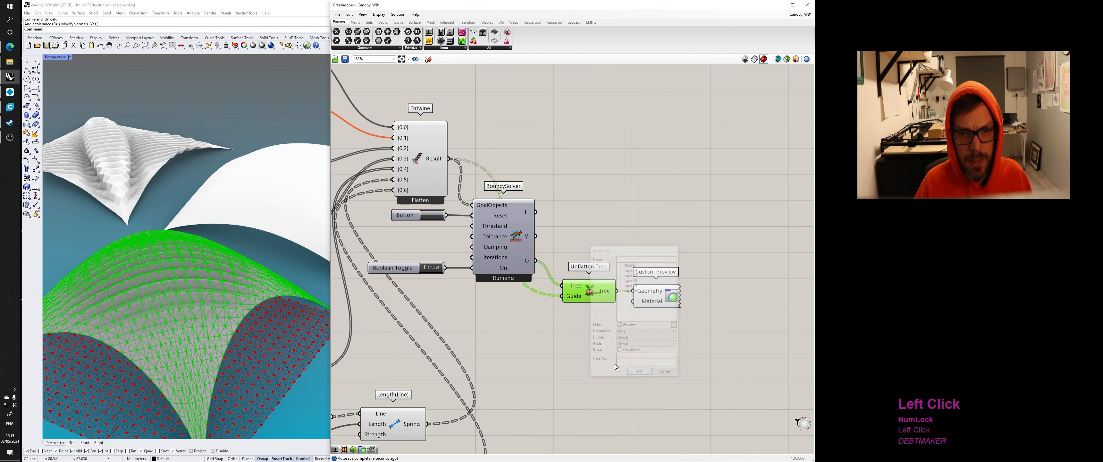
Step: Select the baked curves overlapping the arched canopy preview, including those at its corner, and delete them
scroll(519, 325, "down", 2)
scroll(503, 306, "down", 4)
right_click_drag(201, 308, 219, 302)
right_click_drag(171, 346, 251, 332, "shift")
middle_click(251, 332)
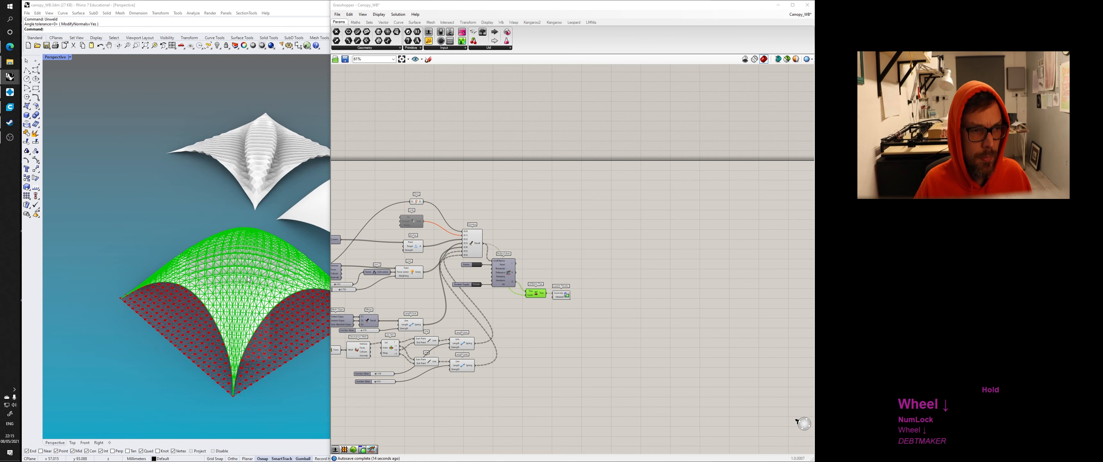
left_click_drag(135, 236, 260, 371)
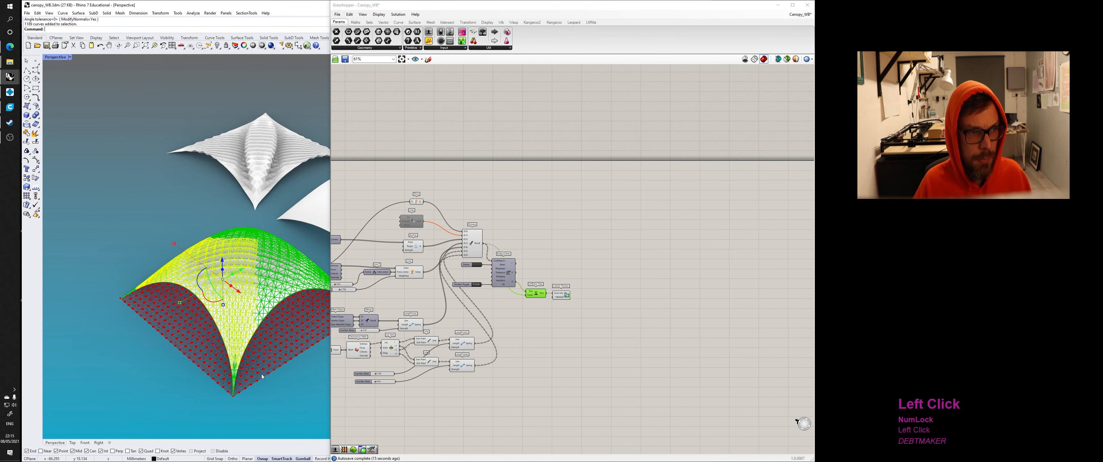
left_click_drag(87, 233, 256, 400)
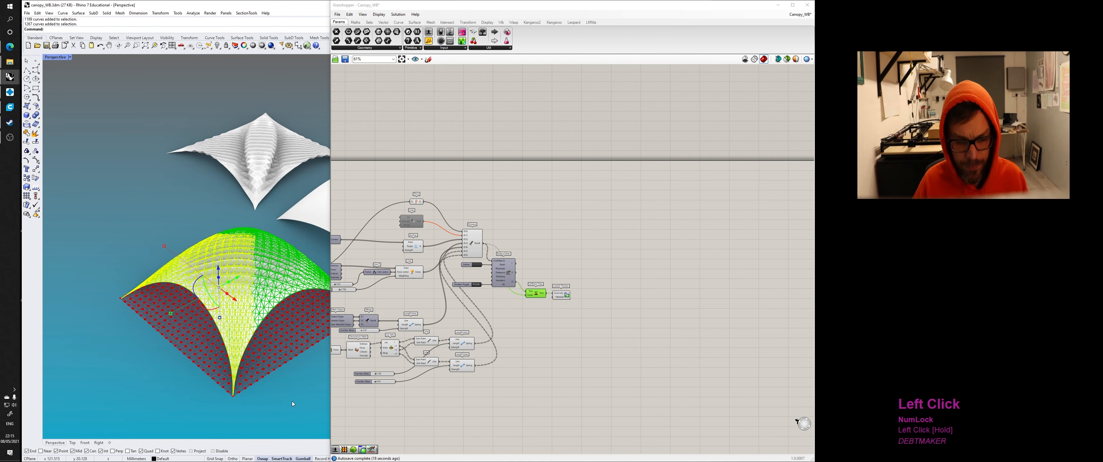
key("Delete")
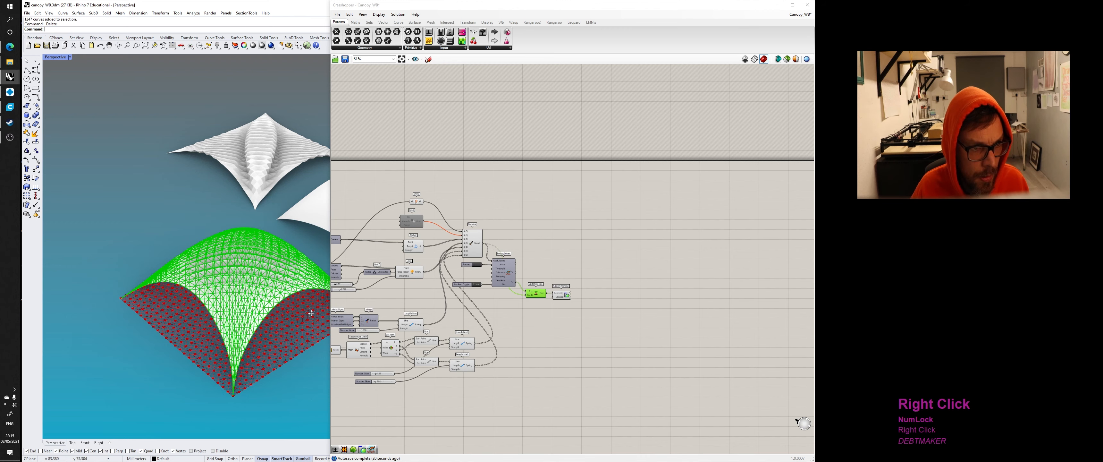
right_click_drag(278, 338, 223, 322, "shift")
left_click_drag(260, 230, 326, 340)
key("Delete")
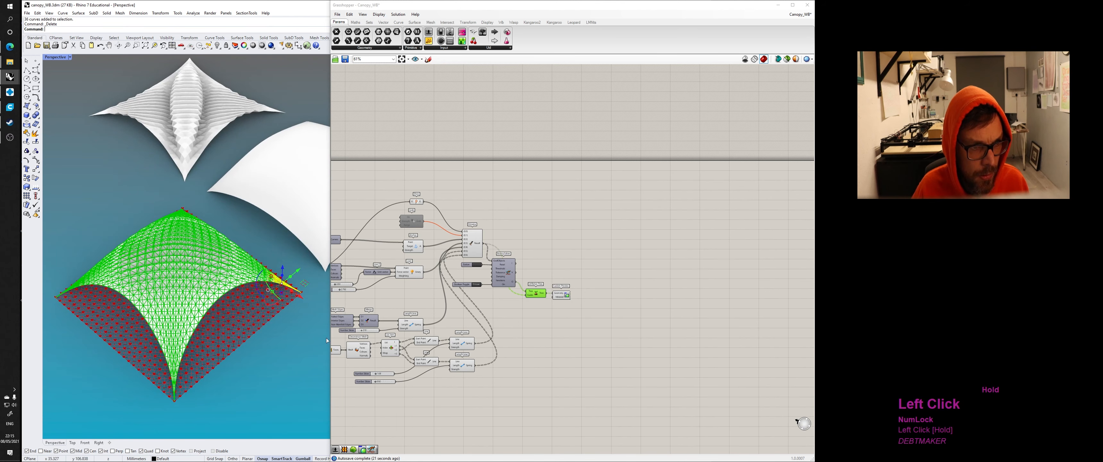
Step: Turn off the preview of the Deconstruct Mesh and Mesh Explode components that feed the diagonal springs
right_click_drag(364, 340, 427, 343)
scroll(426, 345, "up", 3)
left_click(422, 346)
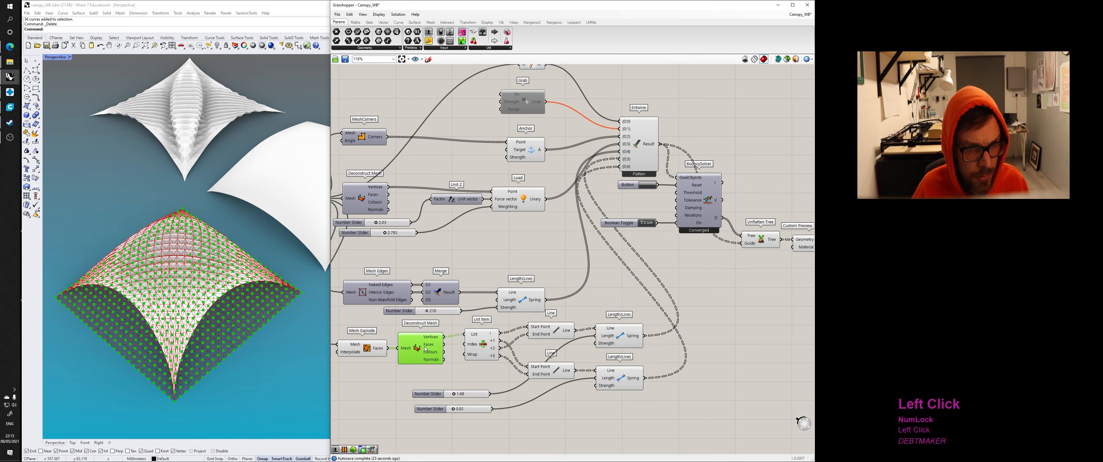
middle_click(425, 350)
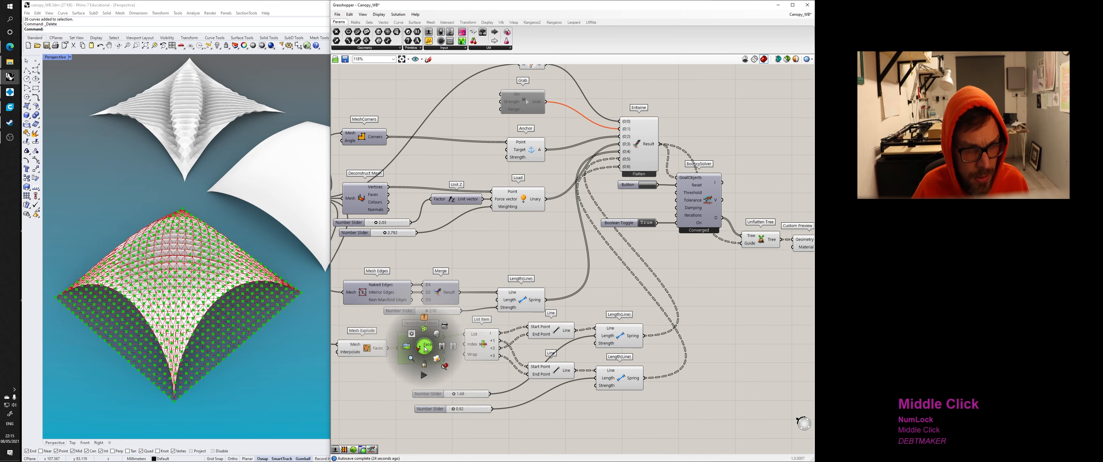
left_click(445, 326)
left_click(367, 348)
middle_click(368, 348)
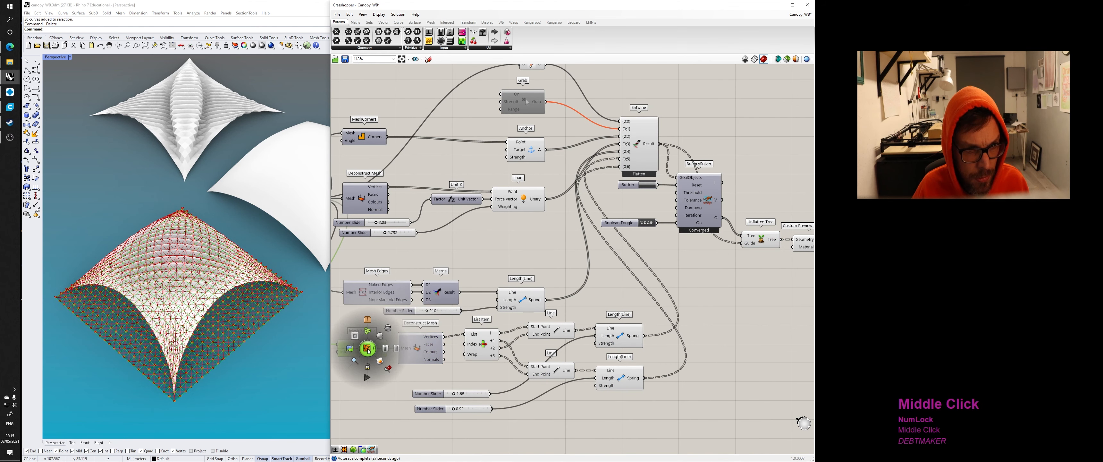
left_click(388, 328)
middle_click(488, 336)
left_click(508, 314)
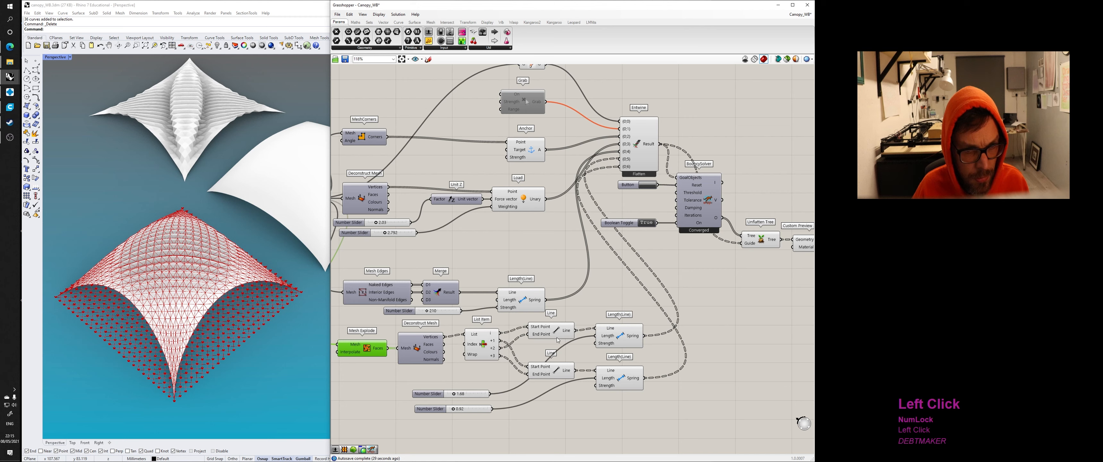
Step: Select both diagonal Line components and turn off their preview
left_click_drag(551, 347, 550, 332)
middle_click(552, 331)
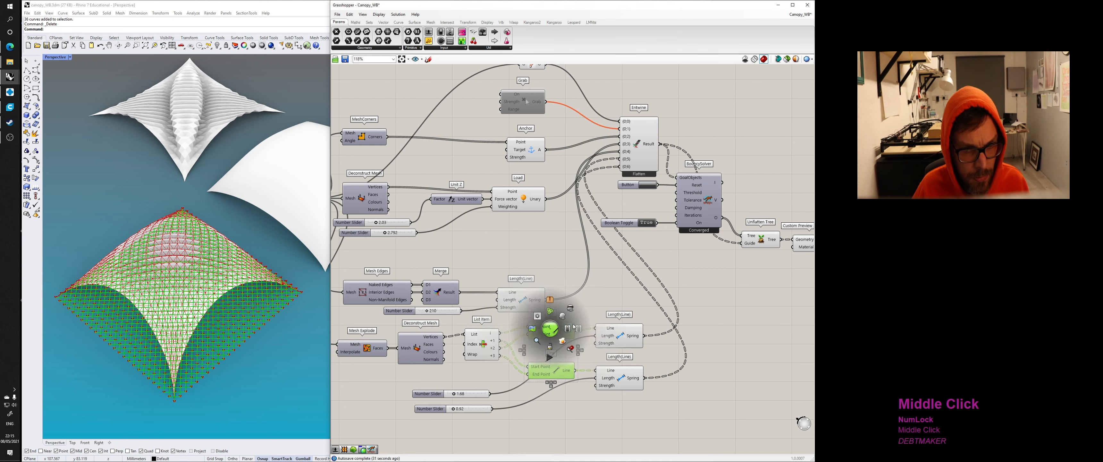
left_click(571, 311)
Step: Check the solver, output and spring components for leftover preview geometry, and turn off the preview of List Item
right_click_drag(292, 339, 434, 318)
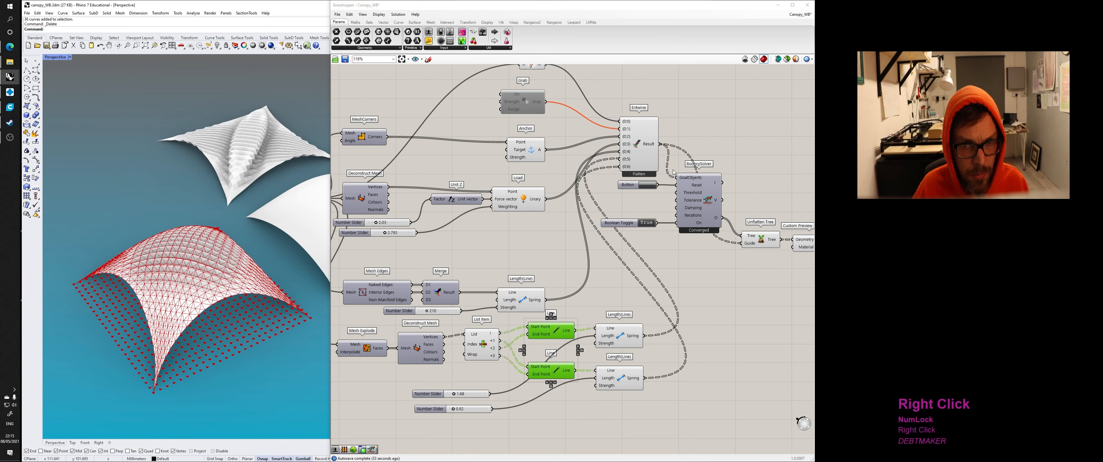
left_click(644, 150)
left_click(688, 196)
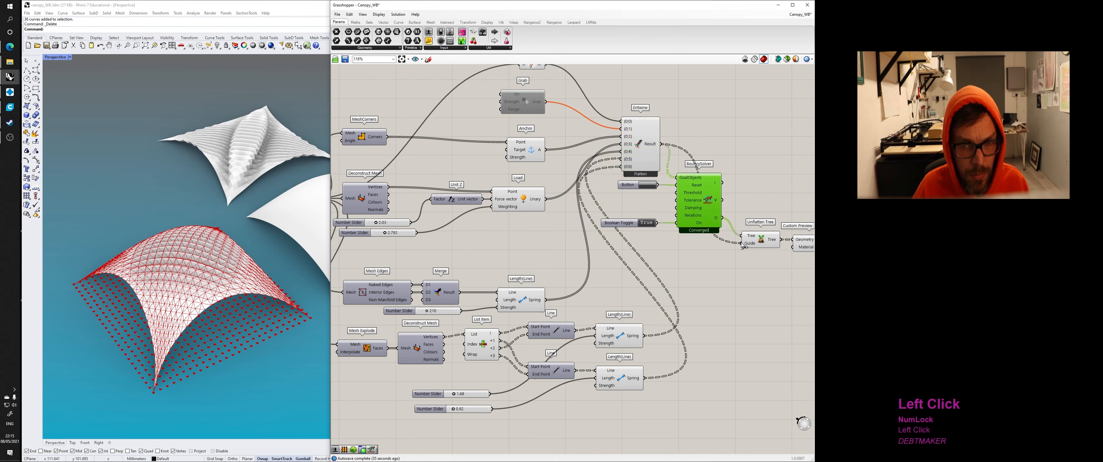
left_click(765, 245)
left_click(799, 246)
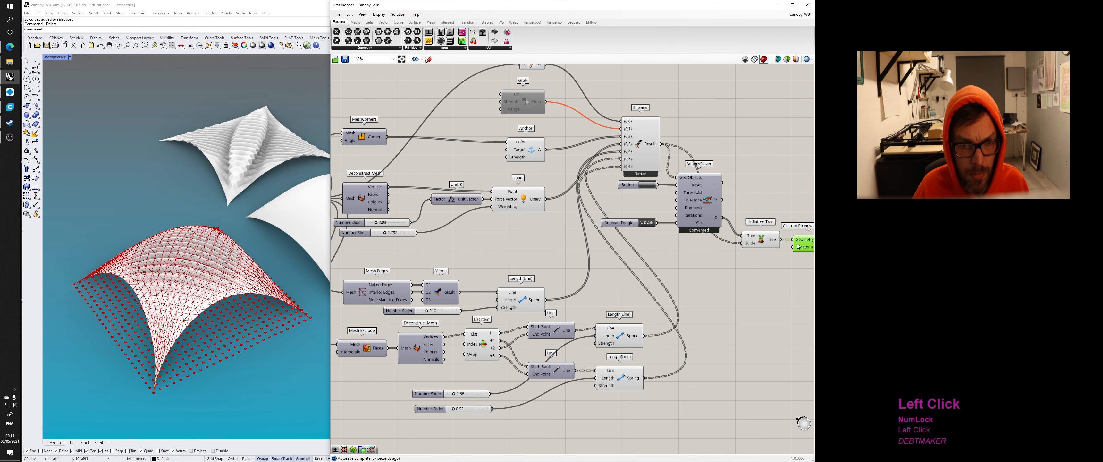
left_click(508, 305)
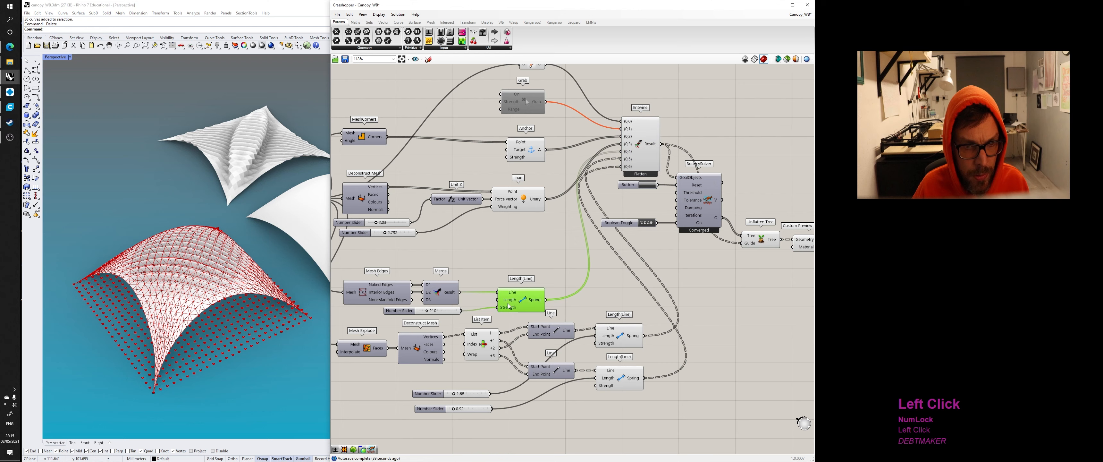
middle_click(472, 346)
left_click(496, 319)
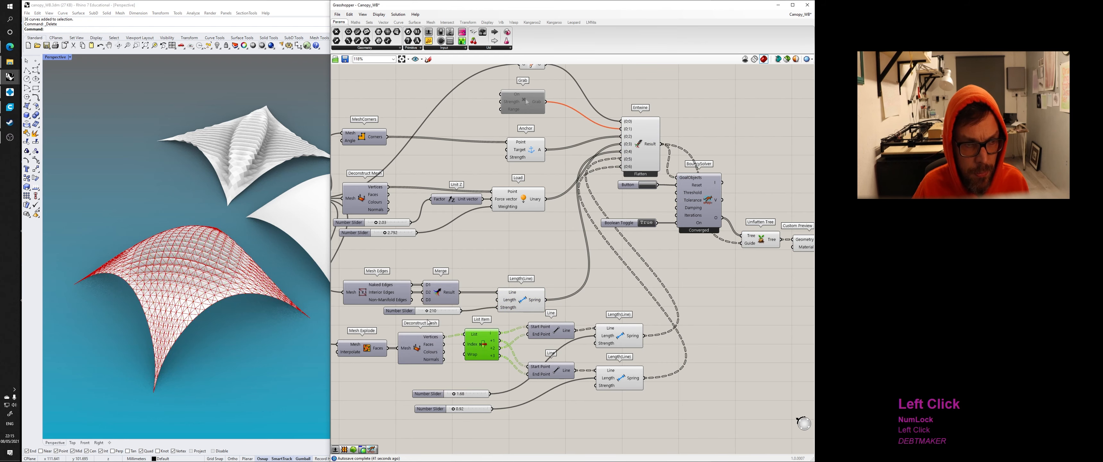
Step: Move the baked arched canopy mesh away from the live preview, beside the other baked variations in Rhino
mouse_move(240, 280)
right_mouse_down()
mouse_move(197, 257)
mouse_move(219, 281)
right_mouse_up()
left_click(220, 281)
scroll(220, 282, "down", 4)
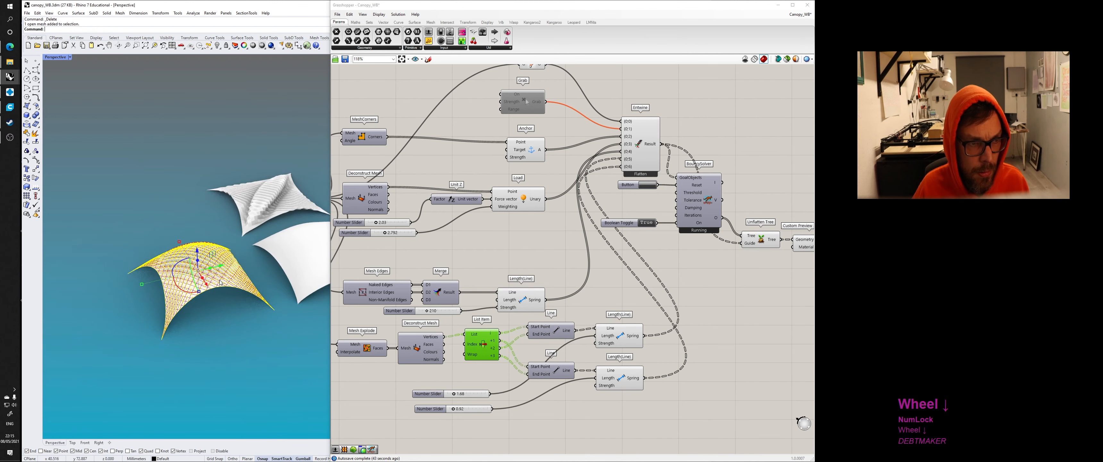
left_click(204, 286)
Step: Examine the baked canopy variations from several angles, and review the Line and Length(Line) components of the diagonal springs
scroll(142, 219, "up", 5)
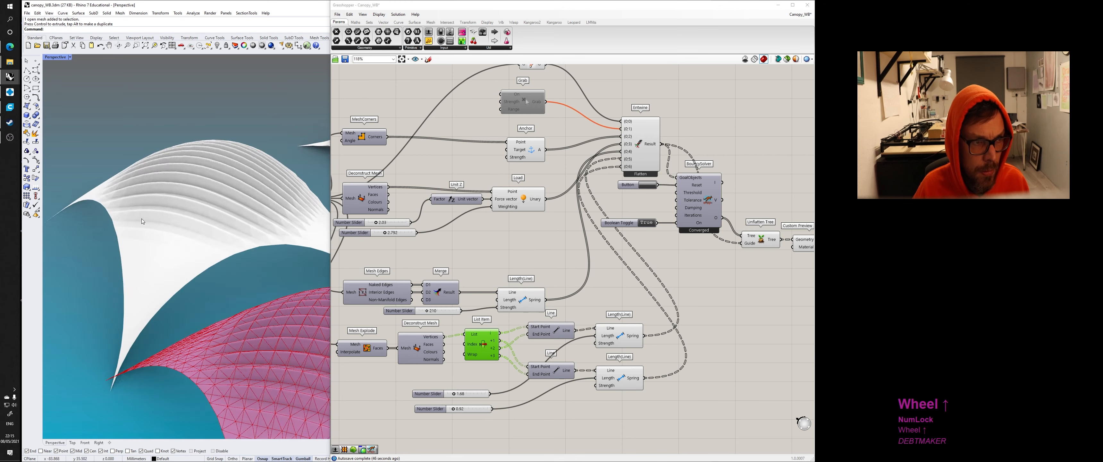
scroll(143, 221, "up", 4)
right_click_drag(143, 221, 274, 275)
scroll(263, 231, "down", 2)
scroll(238, 265, "up", 3)
scroll(224, 264, "down", 3)
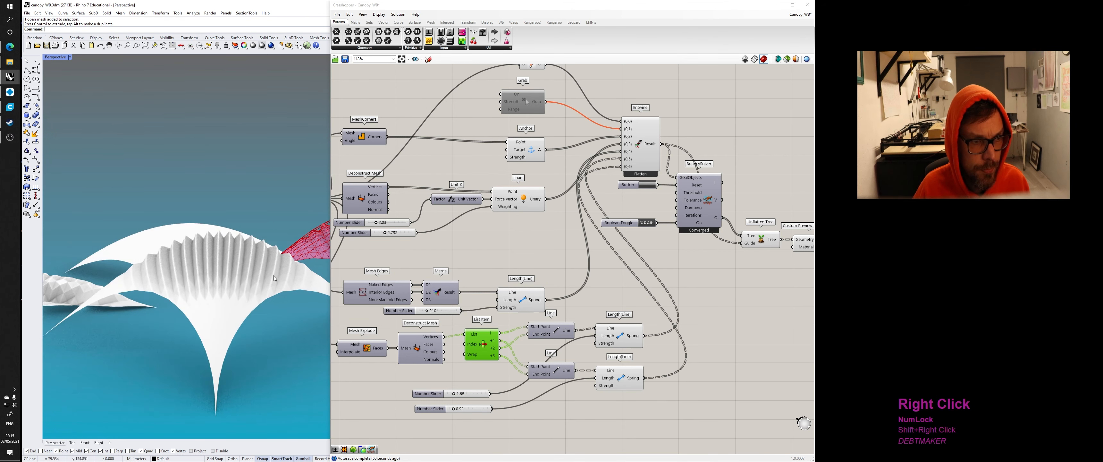
right_click_drag(303, 346, 192, 327)
scroll(243, 319, "down", 8)
scroll(206, 271, "up", 4)
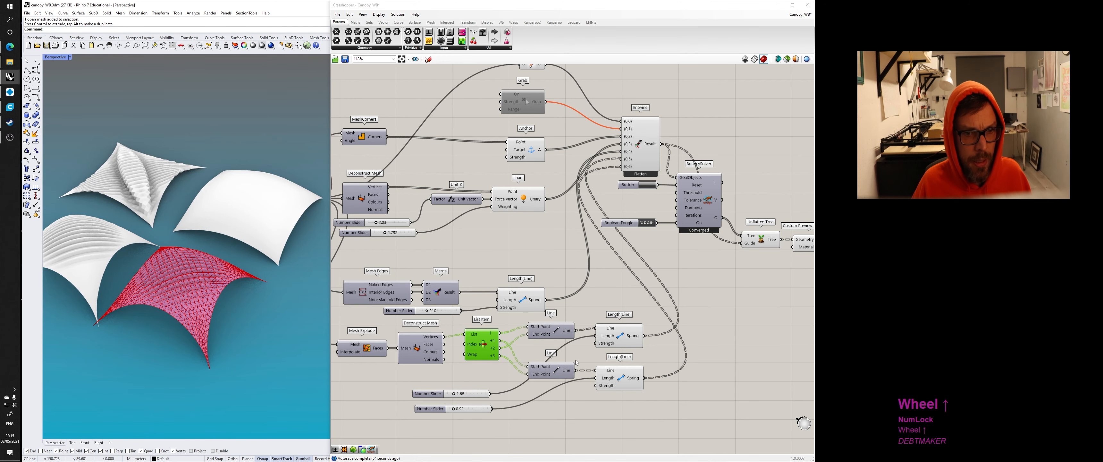
right_click_drag(531, 406, 559, 387)
left_click_drag(528, 406, 486, 381)
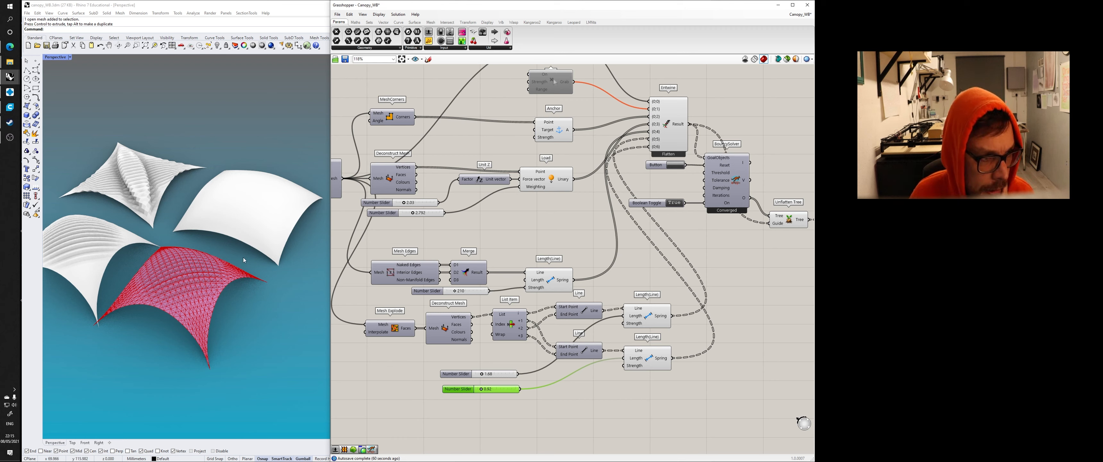
right_click_drag(244, 260, 215, 254)
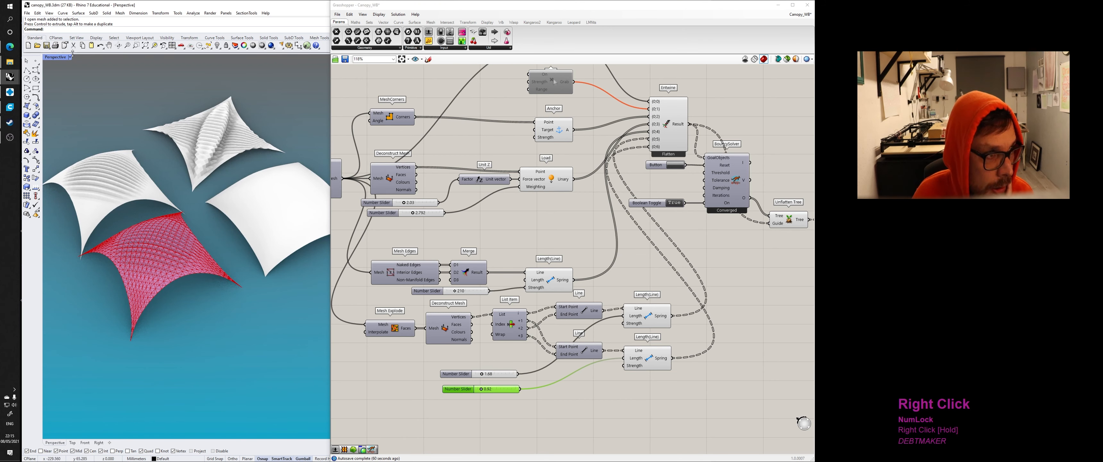
right_click_drag(202, 151, 216, 155)
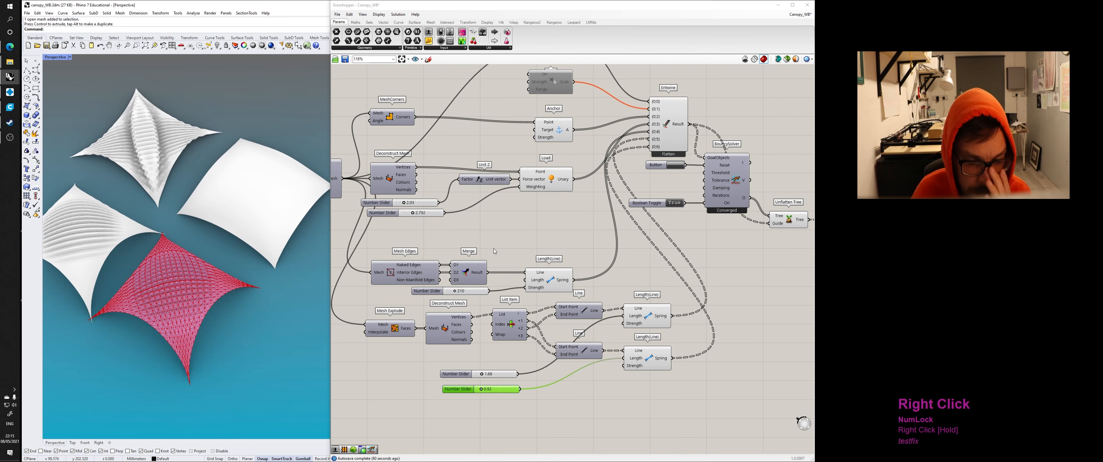
right_click_drag(566, 238, 554, 218)
scroll(581, 330, "up", 4)
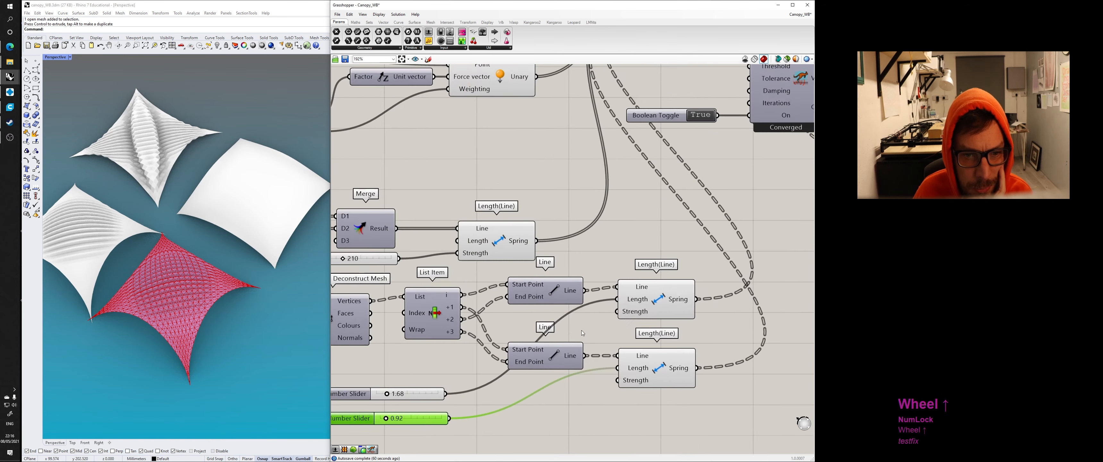
left_click(520, 362)
left_click_drag(519, 363, 422, 335)
left_click(563, 422)
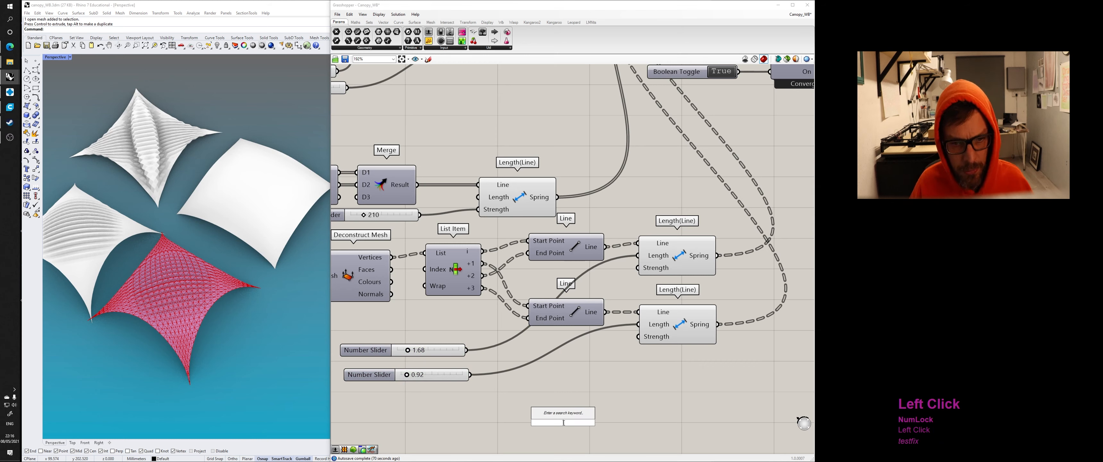
type("li")
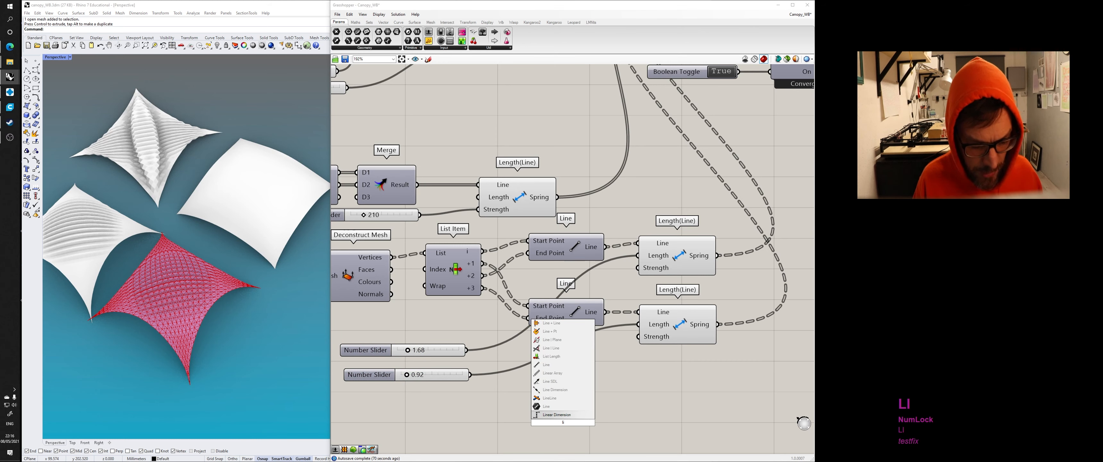
type("ng")
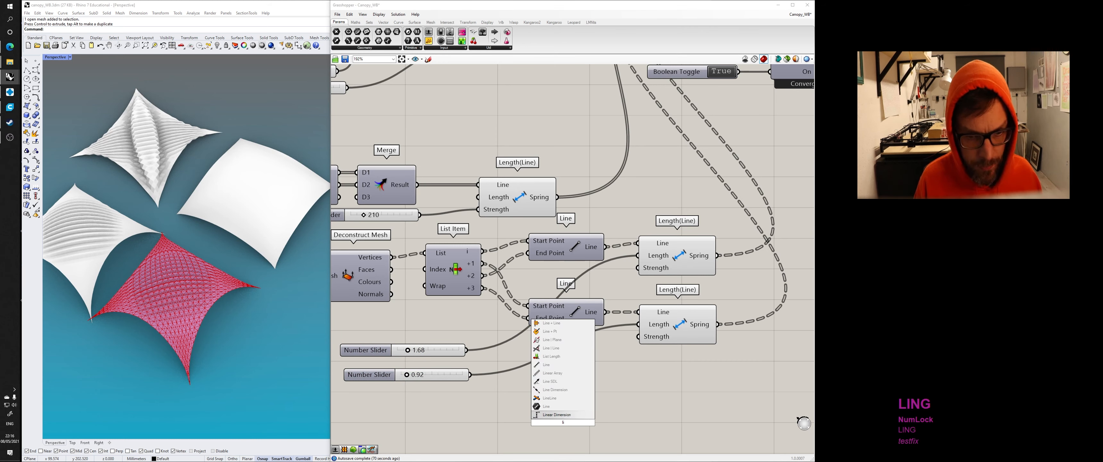
key("BackSpace")
key("BackSpace")
Step: Add a curve Length component below the diagonal springs and feed it the output of the upper Line component
left_click(399, 22)
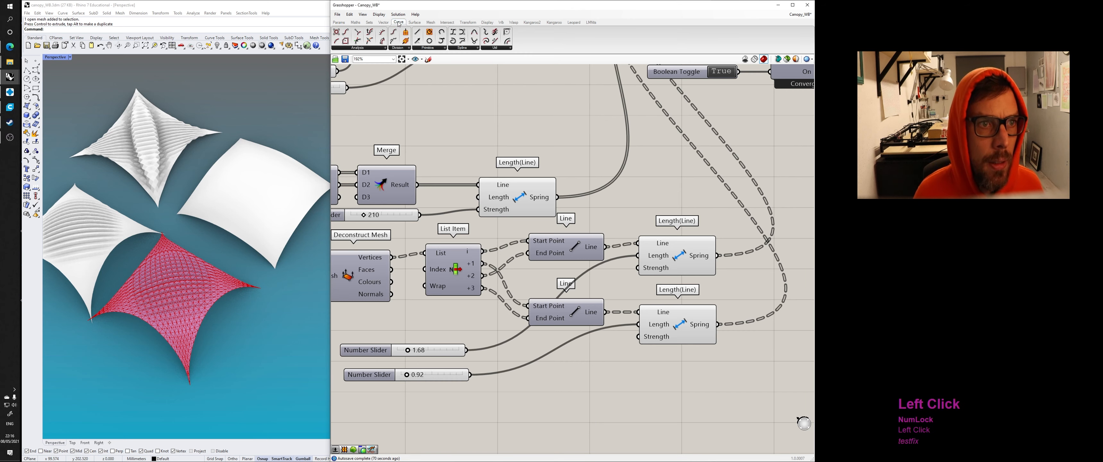
left_click(373, 48)
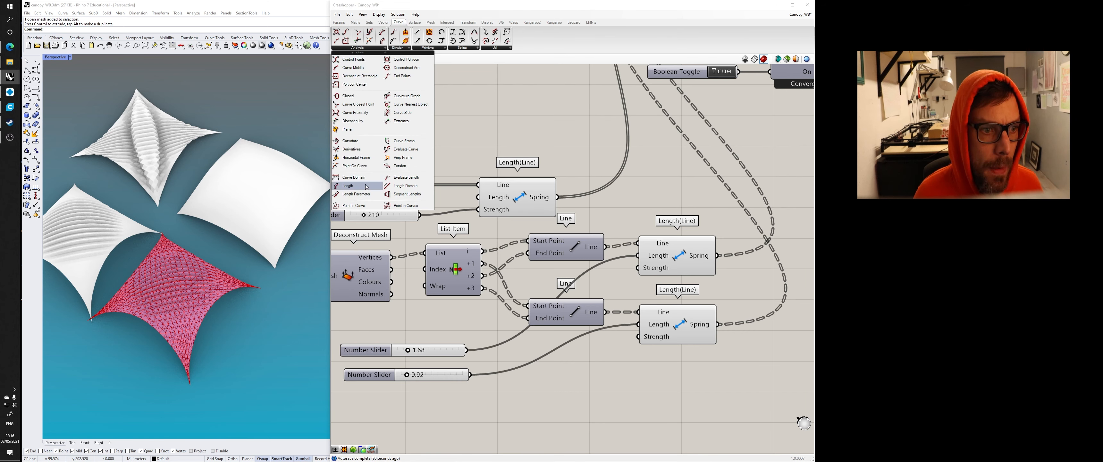
left_click_drag(367, 188, 552, 424)
right_click_drag(552, 424, 509, 364)
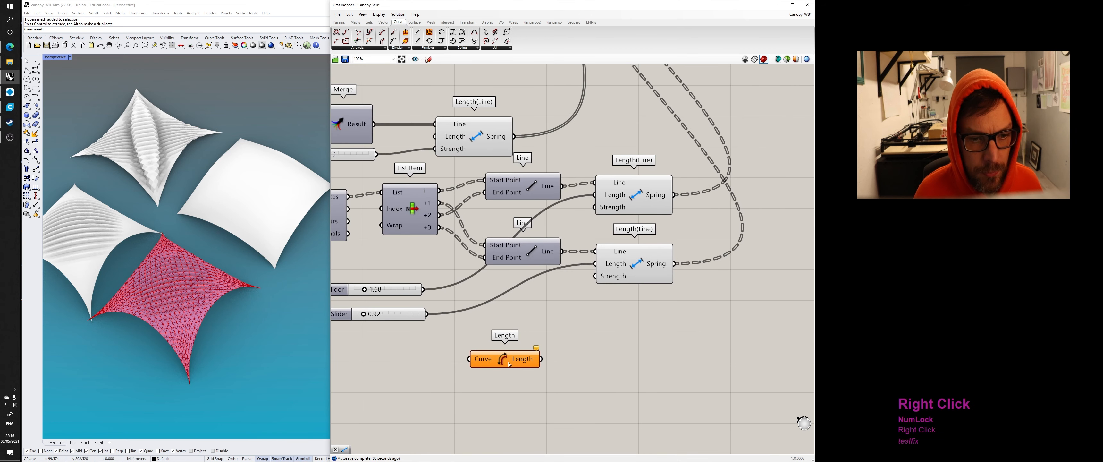
left_click_drag(472, 345, 470, 358)
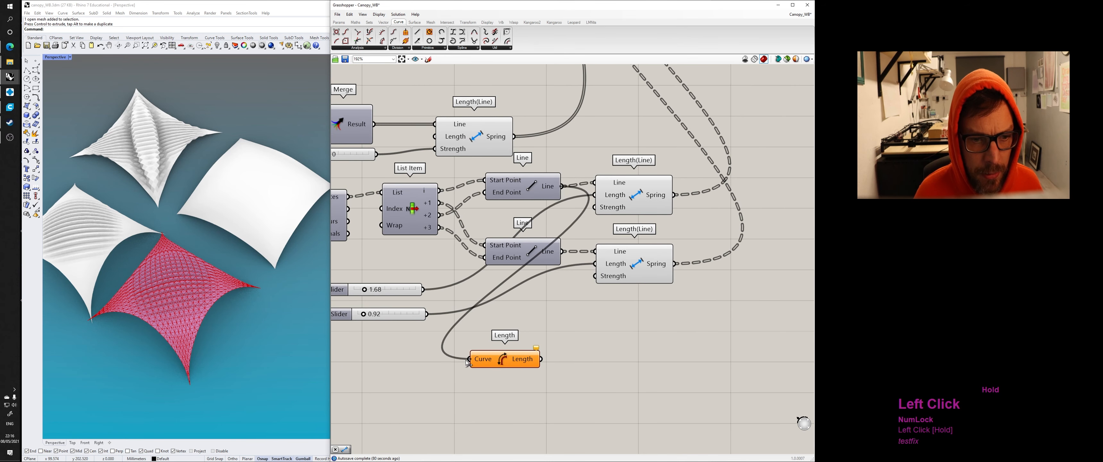
Step: Add a Multiplication component beside the Length component and connect the measured length to its A input
right_click_drag(470, 359, 431, 337)
double_click(559, 347)
type("multi")
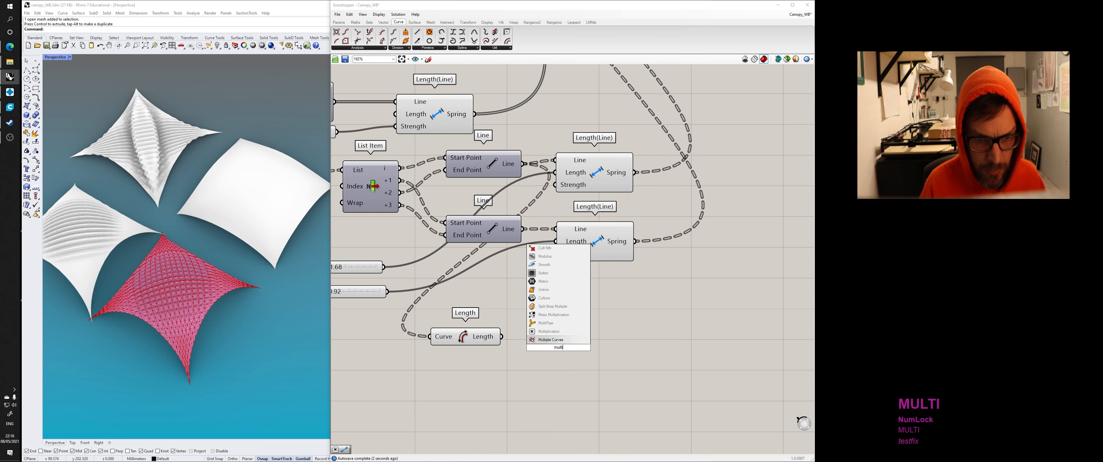
key("Up")
key("Return")
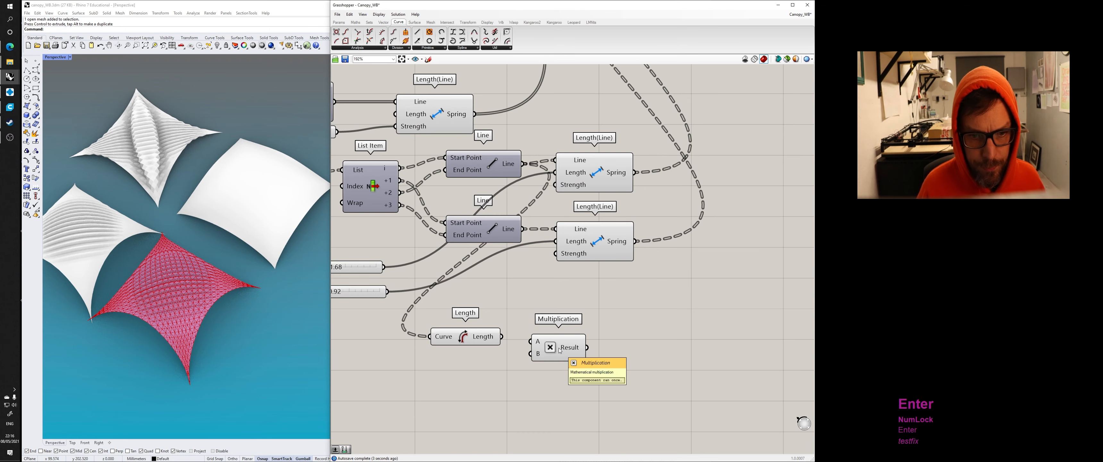
left_click_drag(544, 351, 537, 345)
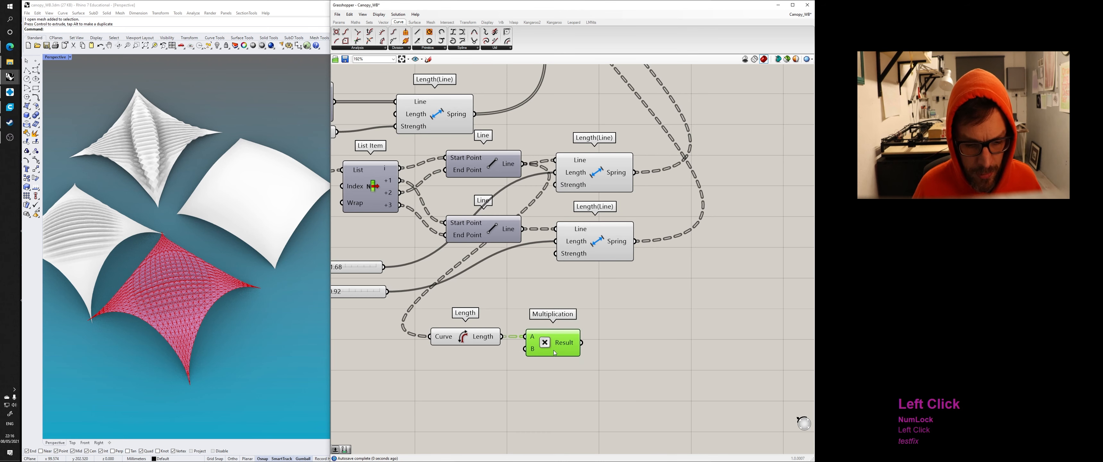
Step: Move the 1.68 slider down into the Multiplication's B input, and feed the Result into the upper Length(Line) spring's Length input
right_click_drag(432, 284, 458, 283)
left_click_drag(395, 270, 413, 369)
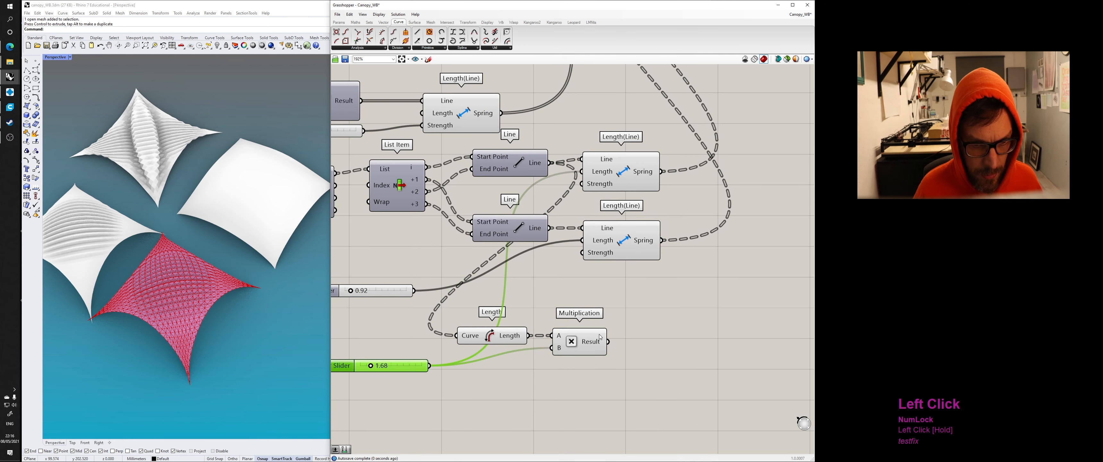
left_click_drag(600, 337, 581, 171)
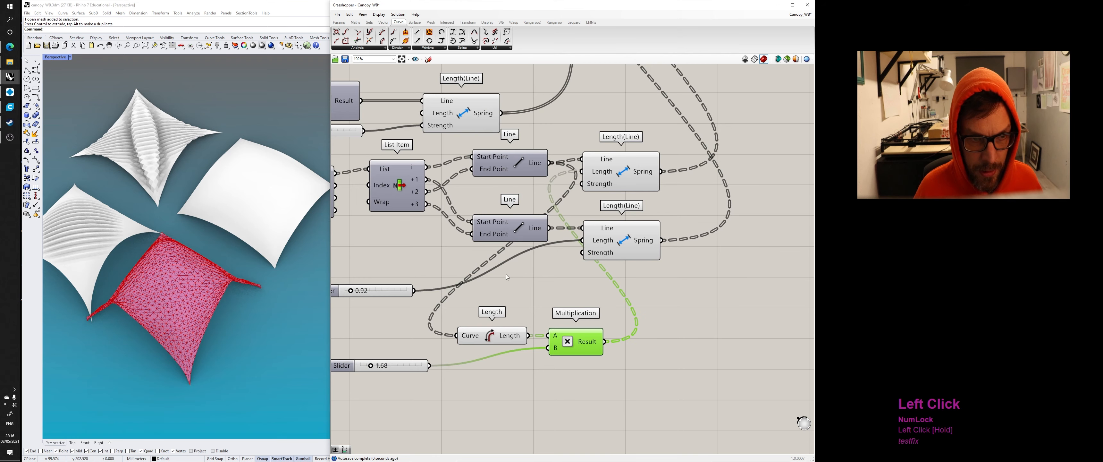
left_click(342, 365)
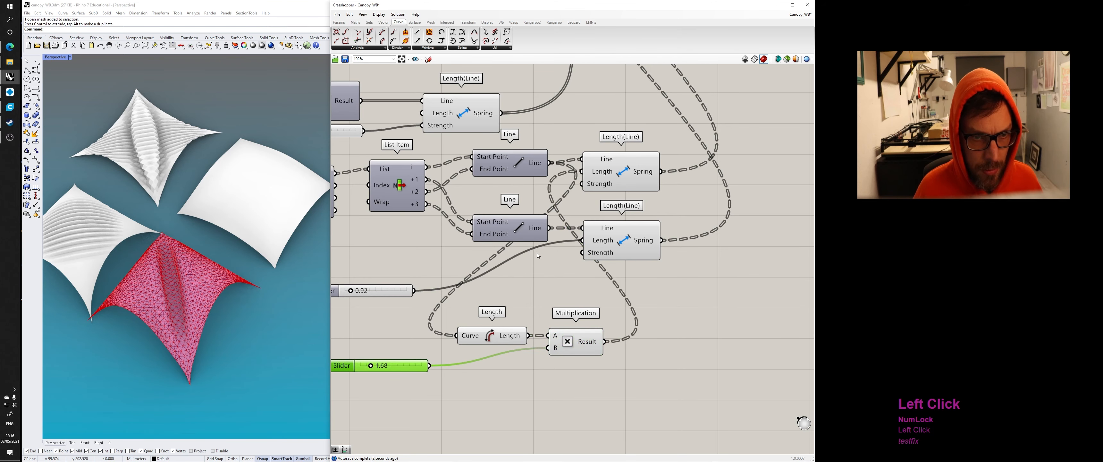
Step: Move the diagonal spring components, from Mesh Explode through both Length(Line) springs, down below the sliders and Multiplication
scroll(602, 318, "down", 2)
scroll(602, 317, "down", 1)
right_click_drag(601, 317, 597, 295)
left_click_drag(337, 241, 713, 297)
left_click_drag(641, 293, 644, 434, "shift")
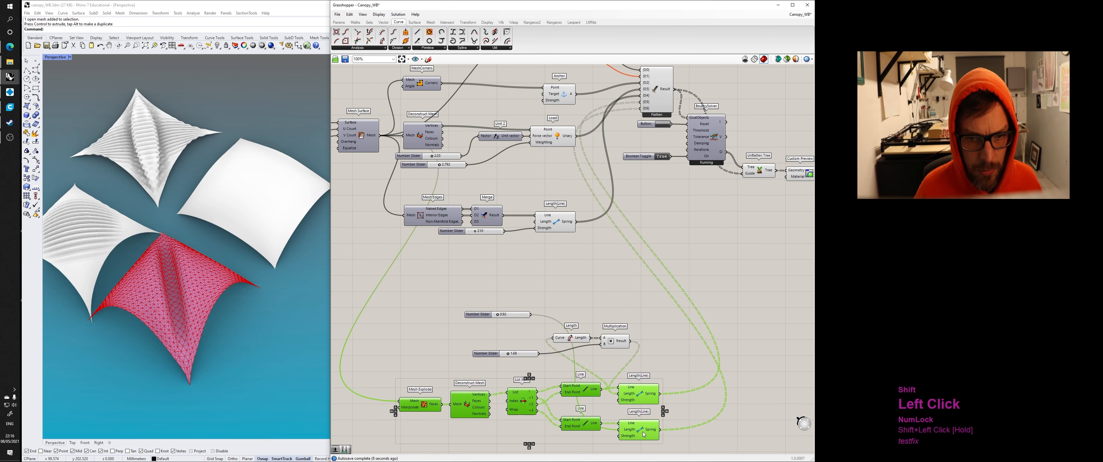
right_click_drag(651, 290, 669, 249)
left_click(638, 410)
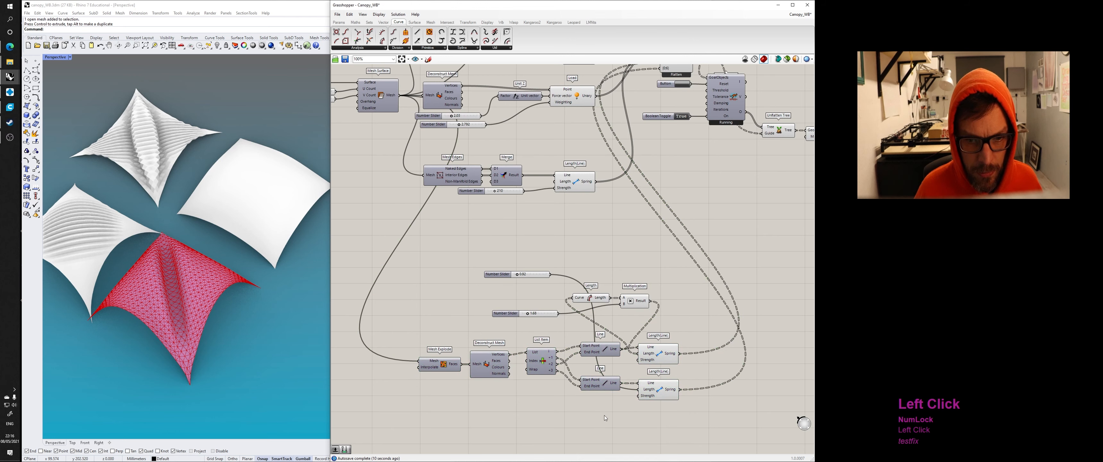
Step: Shift the components from Mesh Explode through both Lines away from the springs, and arrange the Length, 1.68 slider and Multiplication between them
left_click_drag(605, 418, 413, 345)
left_click_drag(593, 352, 508, 351)
left_click_drag(591, 301, 566, 308)
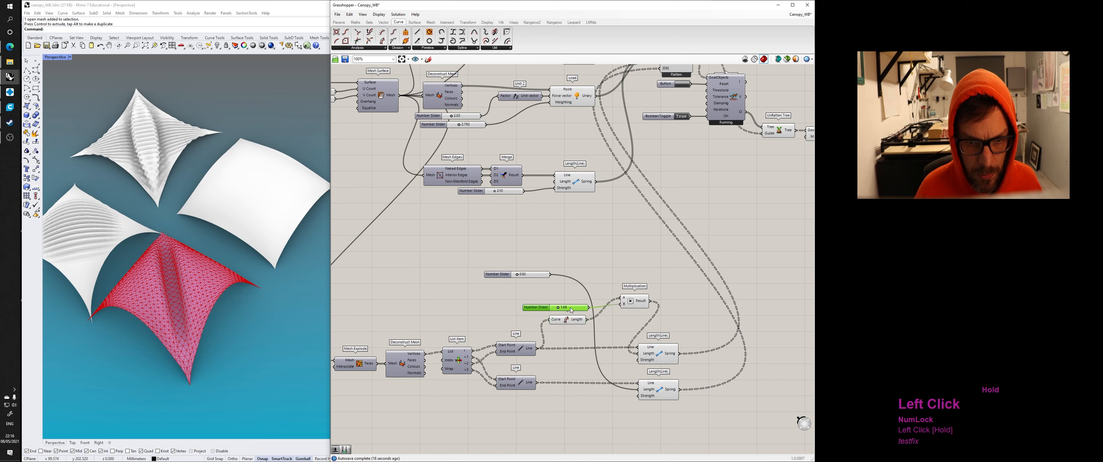
left_click_drag(644, 303, 618, 329)
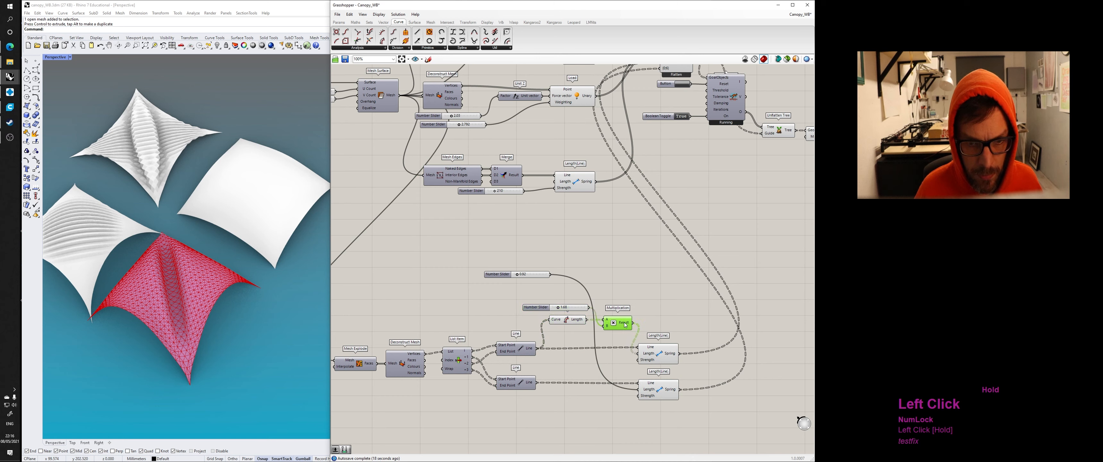
Step: Move the 1.68 slider beneath the Length component, close to the Multiplication it feeds
left_click_drag(540, 309, 562, 344)
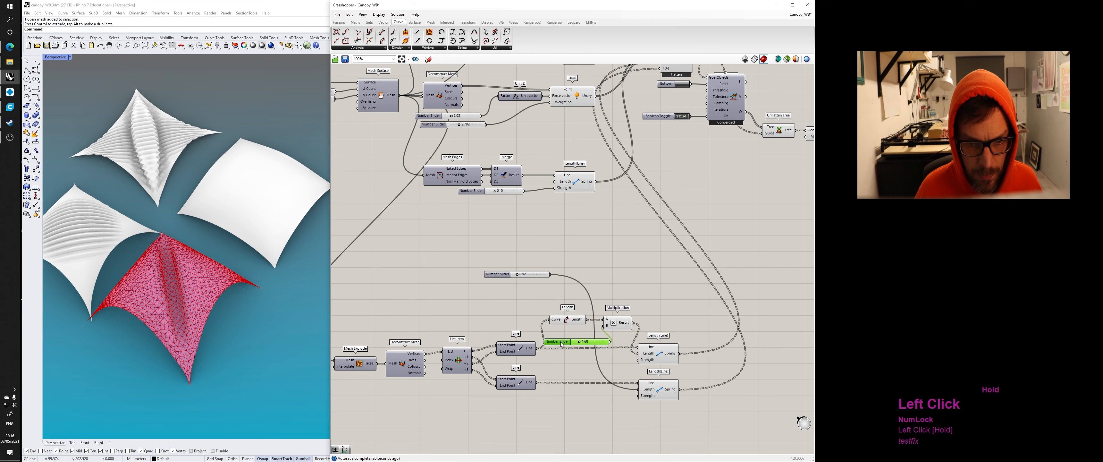
right_click(624, 291)
left_click(628, 265)
right_click(611, 231)
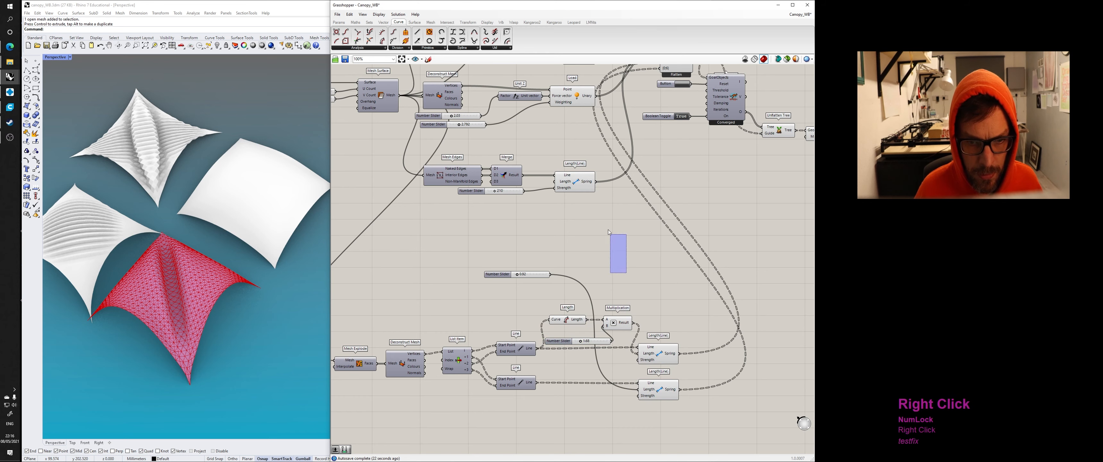
right_click(597, 238)
left_click(647, 273)
Step: Duplicate the Length, Multiplication and 1.68 slider below the lower Line, and wire them between that Line and the lower spring's Length input
right_click_drag(684, 309, 668, 250)
scroll(652, 268, "up", 3)
scroll(652, 269, "up", 1)
left_click_drag(652, 268, 452, 237)
left_click(509, 291, "shift")
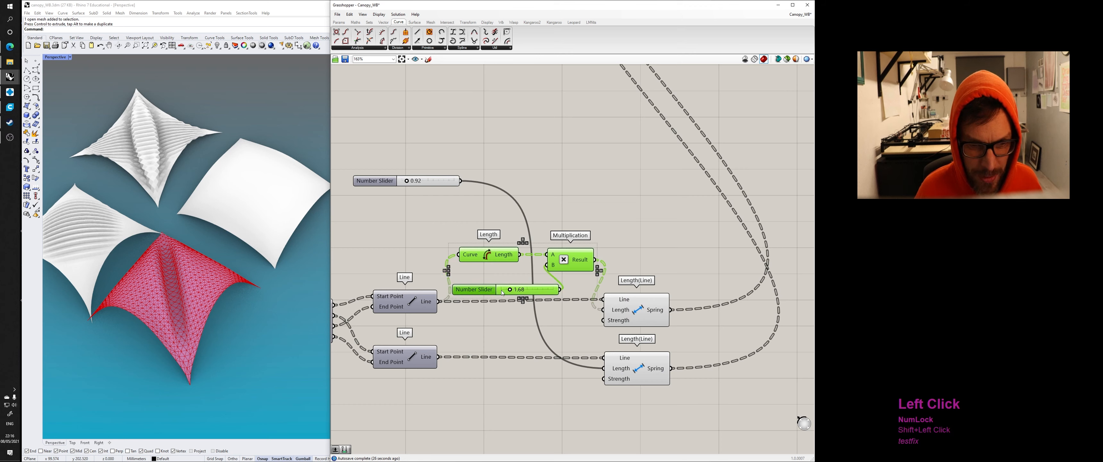
key("ctrl+v")
left_click_drag(506, 263, 505, 402)
left_click(442, 353)
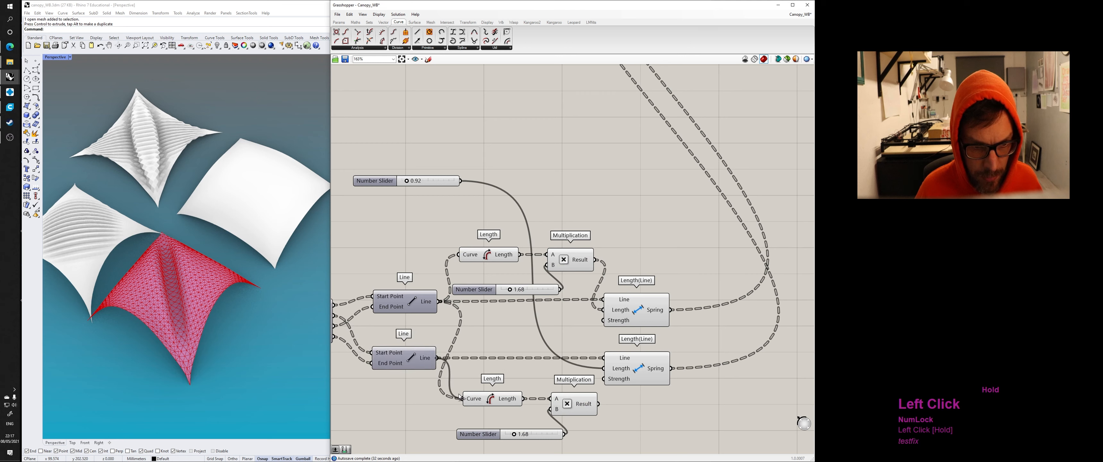
left_click_drag(598, 404, 606, 371)
Step: Set the upper multiplier slider to 3.65 and the lower one to 7.94, checking the canopy from several angles
right_click_drag(249, 318, 300, 274)
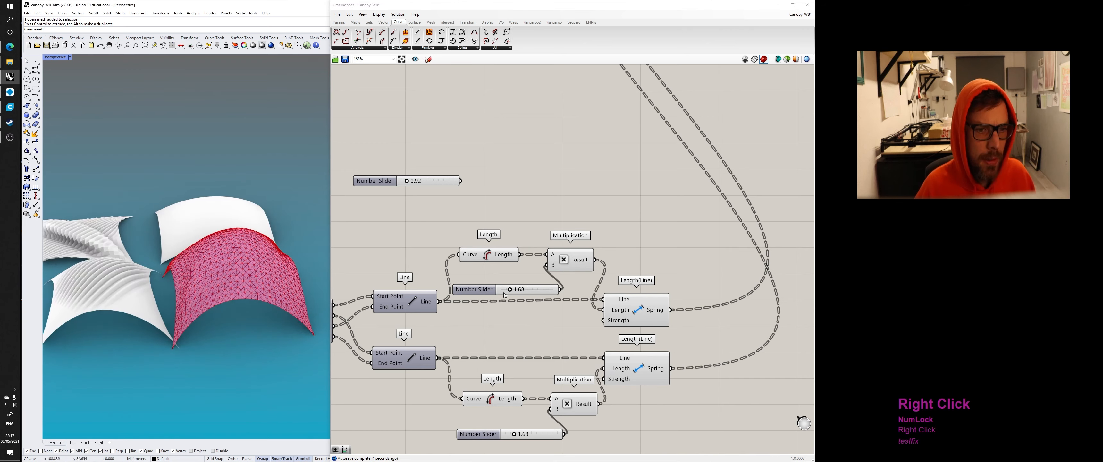
left_click_drag(511, 290, 519, 291)
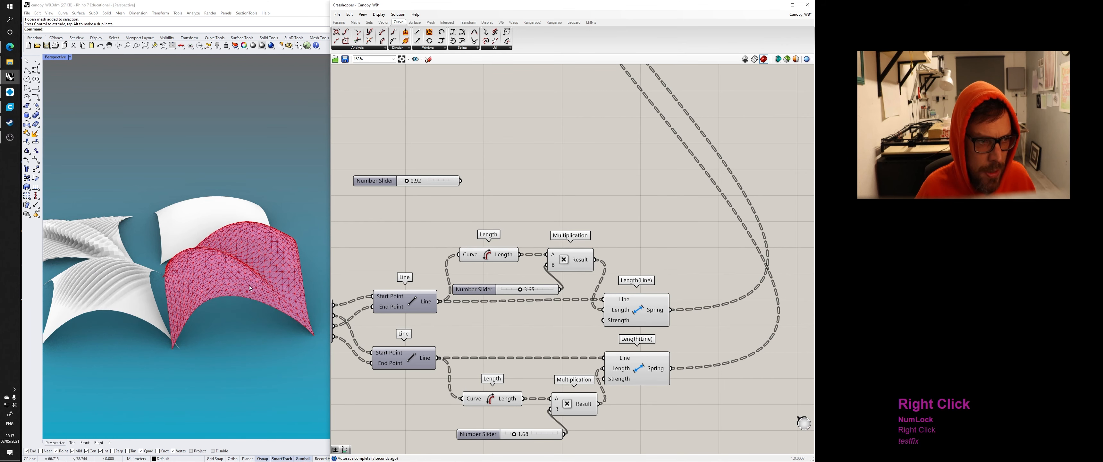
right_click_drag(251, 288, 217, 310)
right_click_drag(530, 280, 518, 208)
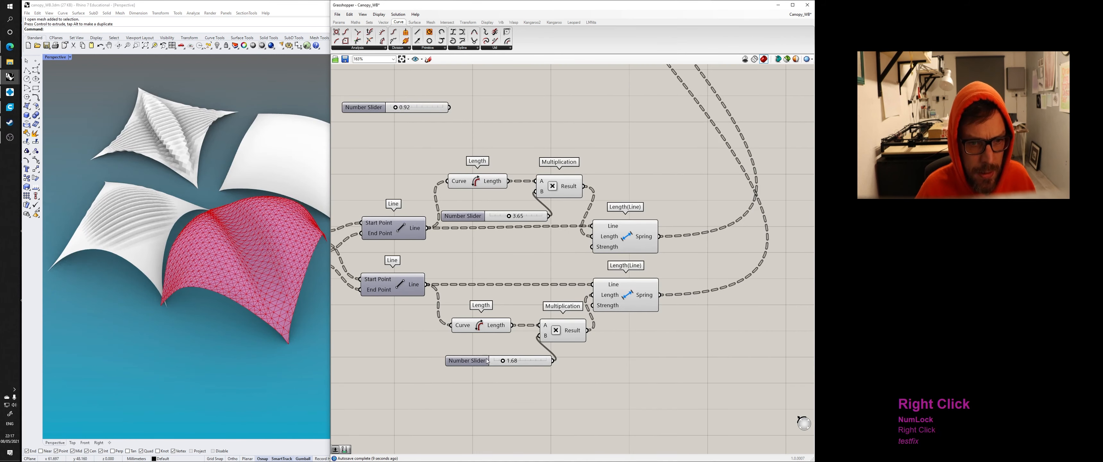
left_click_drag(513, 364, 538, 366)
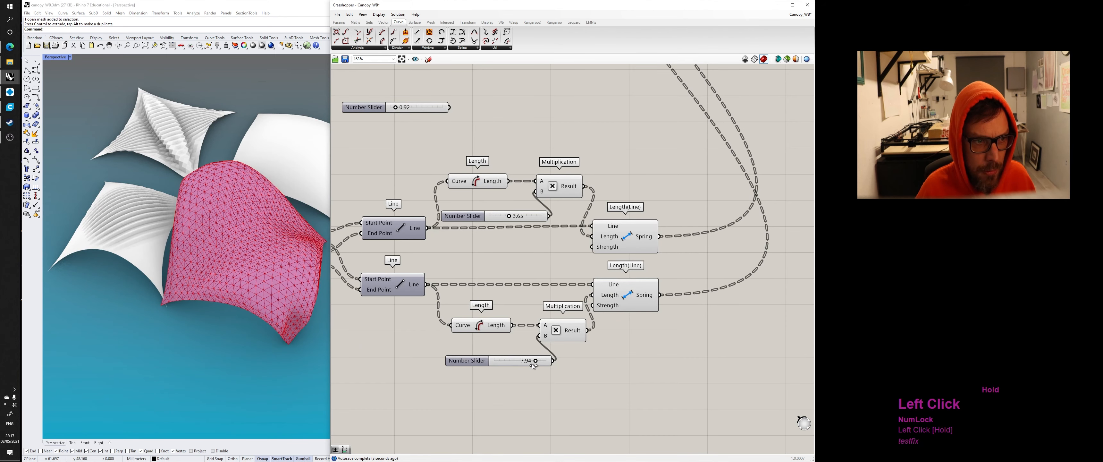
right_click_drag(265, 300, 329, 326)
Step: Shift the 7.94 slider away from the lower spring, and set the upper multiplier to 0.89 to inspect the canopy shape
left_click(633, 237)
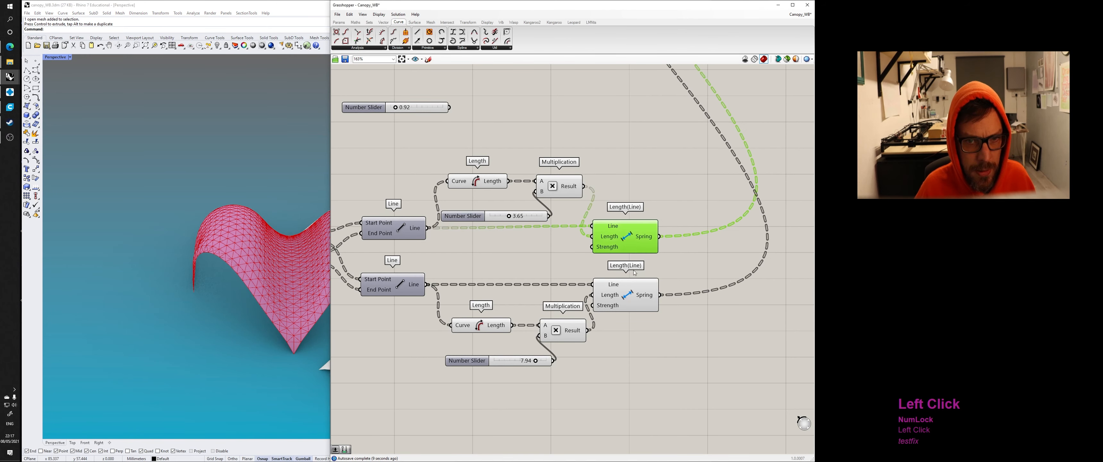
left_click(623, 298)
left_click_drag(514, 362, 484, 363)
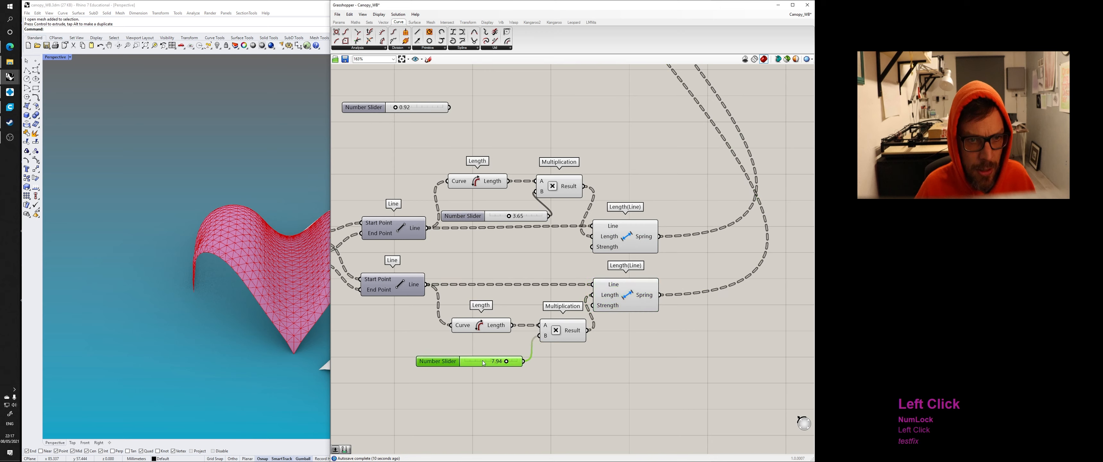
left_click_drag(510, 216, 494, 217)
right_click_drag(136, 239, 195, 255)
scroll(183, 318, "up", 4)
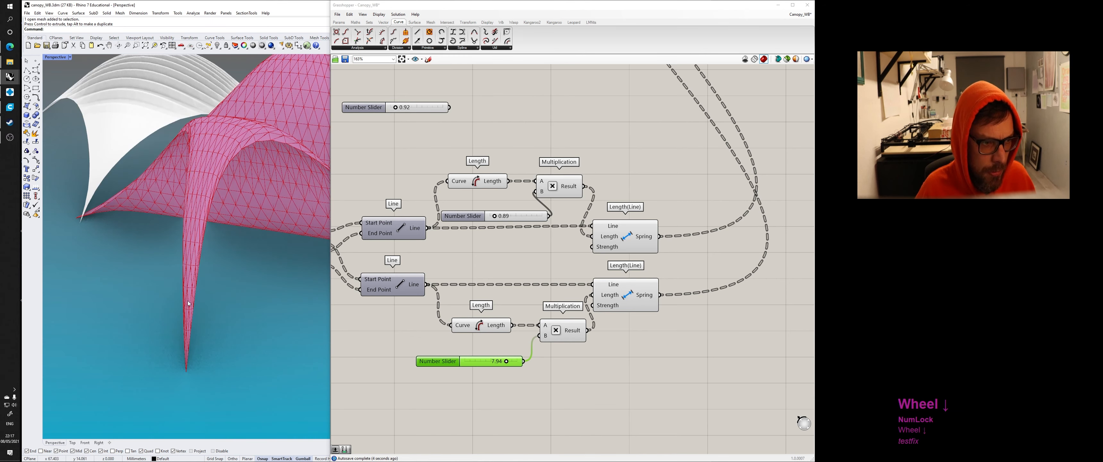
right_click_drag(188, 301, 267, 248)
scroll(266, 249, "down", 4)
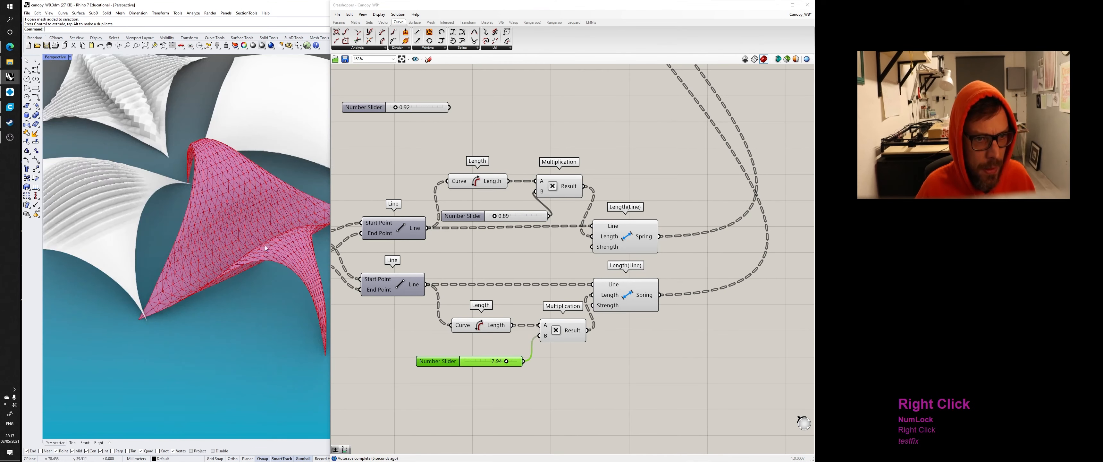
Step: Raise the upper multiplier slider to inflate the canopy again, and bake the Unflatten Tree output
left_click_drag(500, 217, 514, 216)
right_click_drag(466, 244, 484, 241)
scroll(484, 242, "down", 4)
right_click_drag(543, 184, 573, 253)
scroll(577, 252, "up", 4)
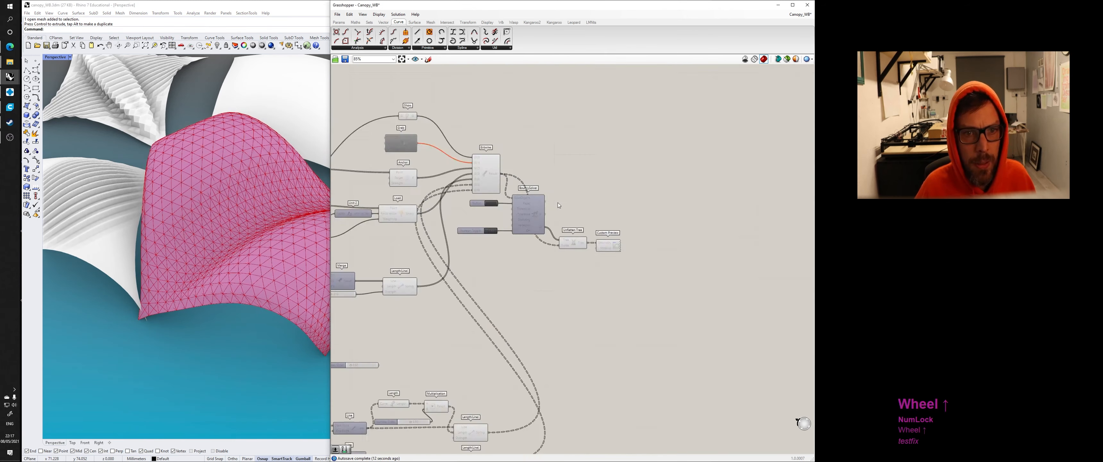
right_click(580, 263)
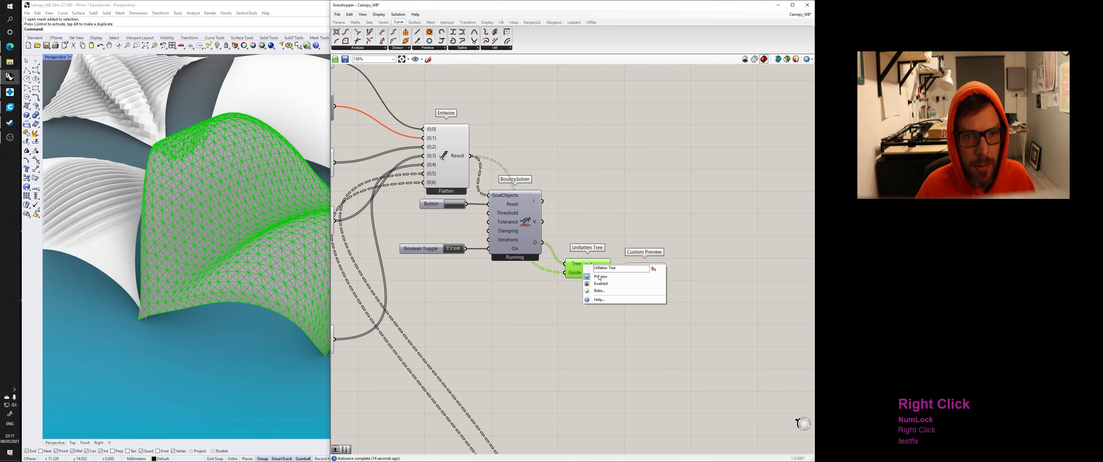
left_click(603, 295)
left_click(614, 353)
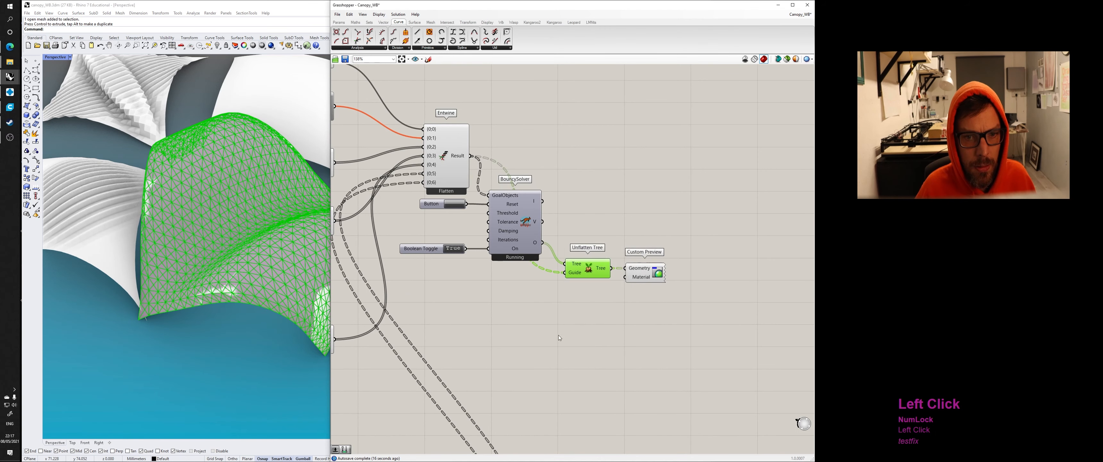
Step: Delete the baked curves from the new canopy, keeping its mesh
scroll(509, 318, "down", 4)
left_click(313, 296)
scroll(313, 296, "down", 2)
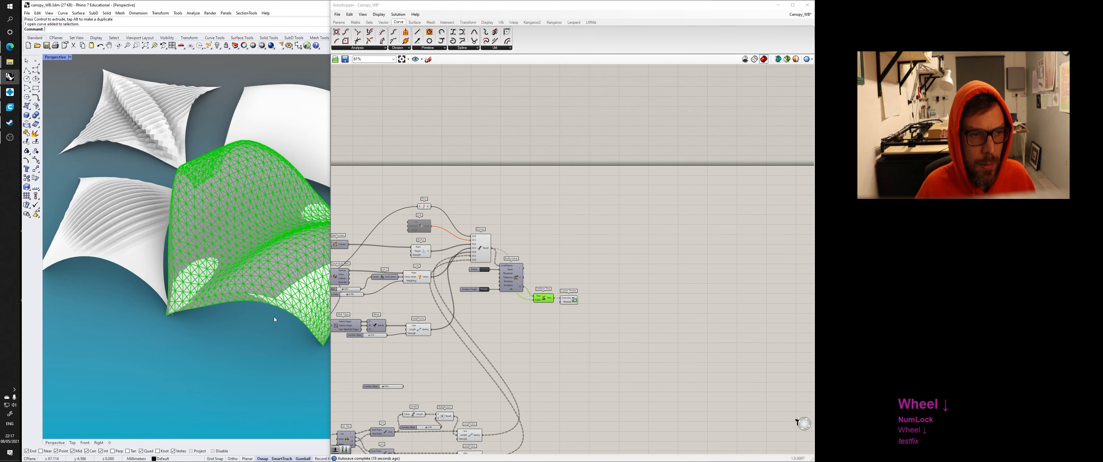
right_click_drag(275, 317, 210, 201)
scroll(203, 190, "down", 2)
left_click_drag(221, 169, 326, 344)
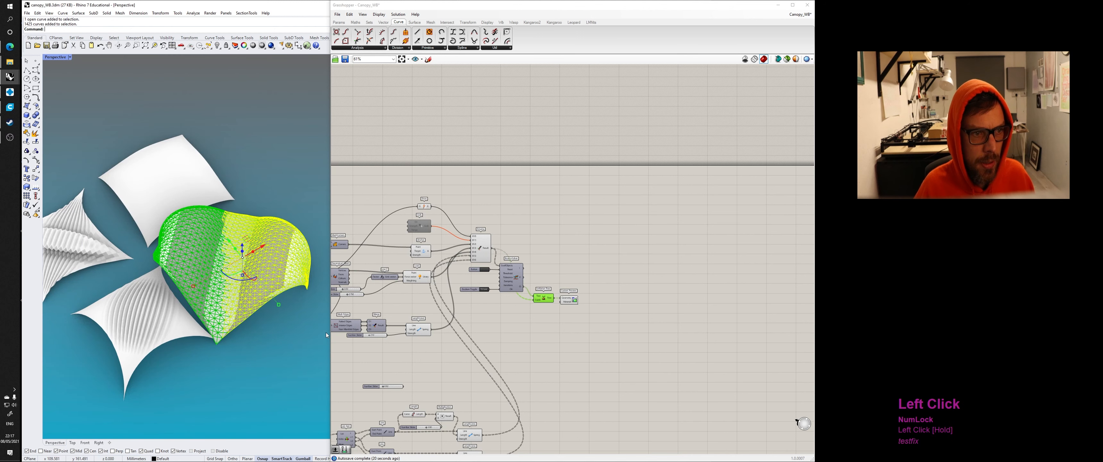
key("Delete")
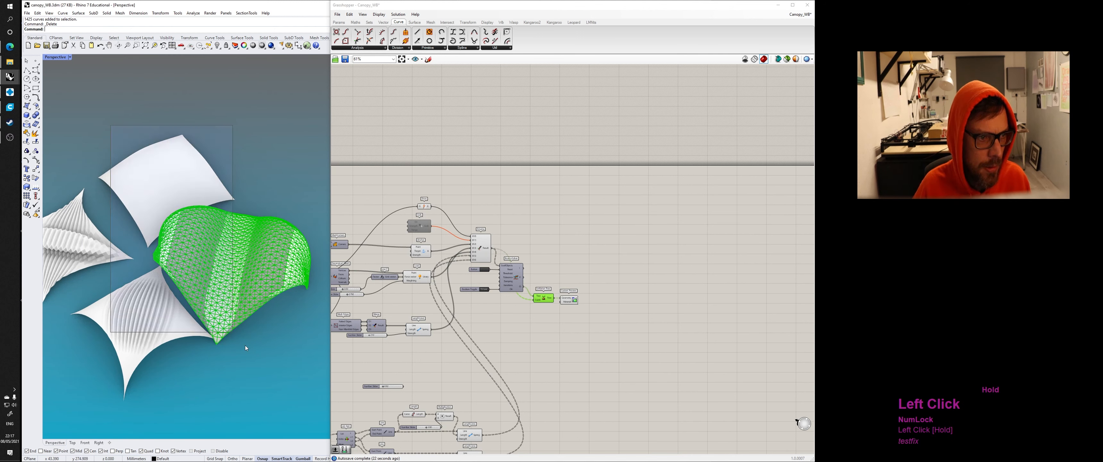
Step: Move the newly baked canopy mesh clear of the live preview, beside the other variations
scroll(247, 281, "down", 3)
left_click(247, 279)
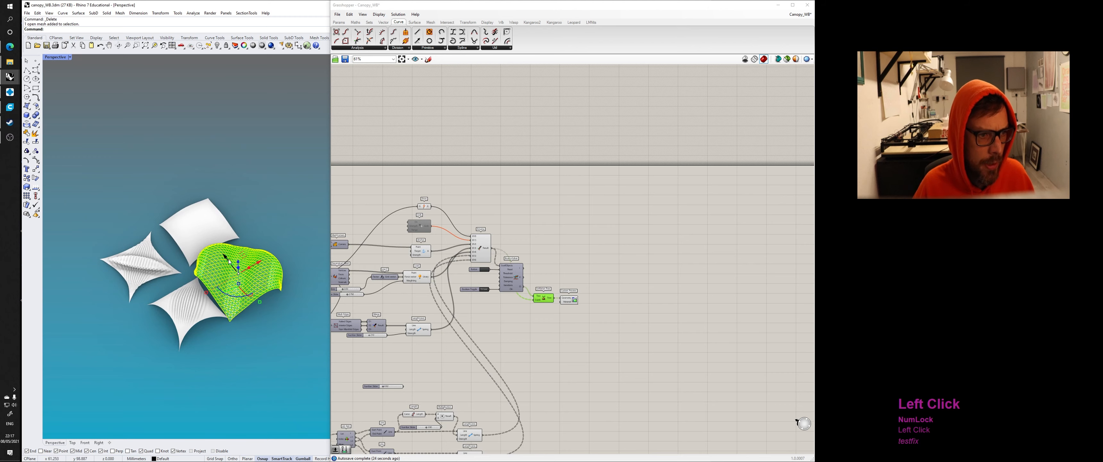
left_click_drag(226, 258, 271, 313)
left_click(298, 295)
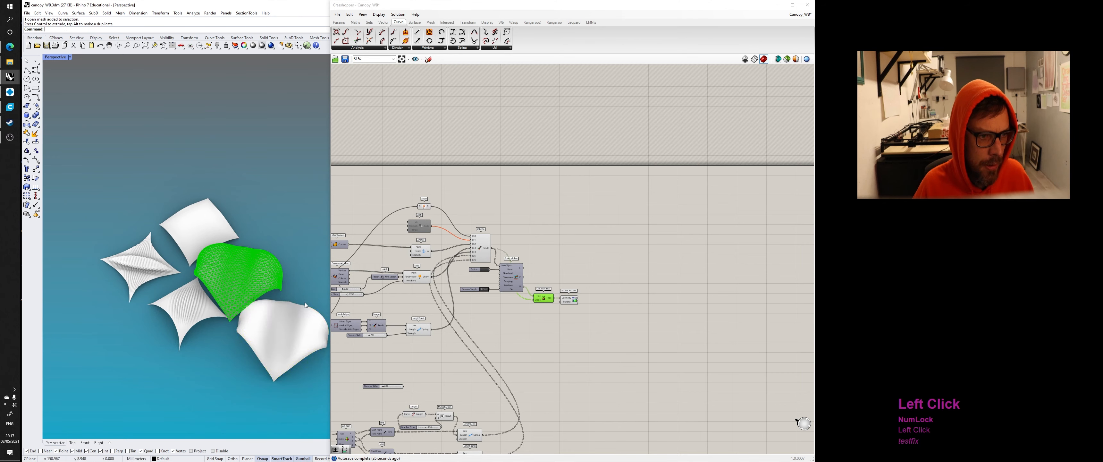
Step: Try unwelding the moved canopy mesh with the default angle tolerance, and undo the unweld
right_click_drag(297, 296, 192, 298)
scroll(177, 299, "up", 5)
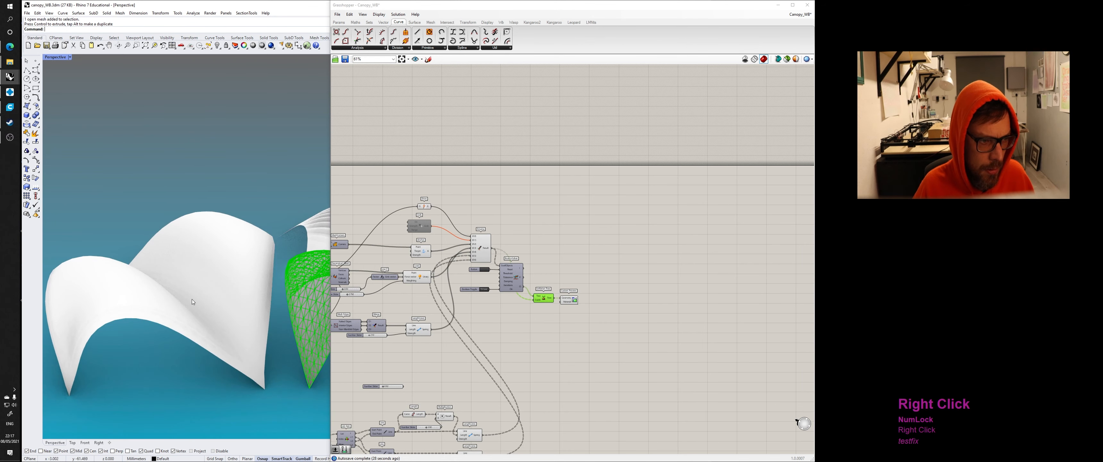
left_click(193, 299)
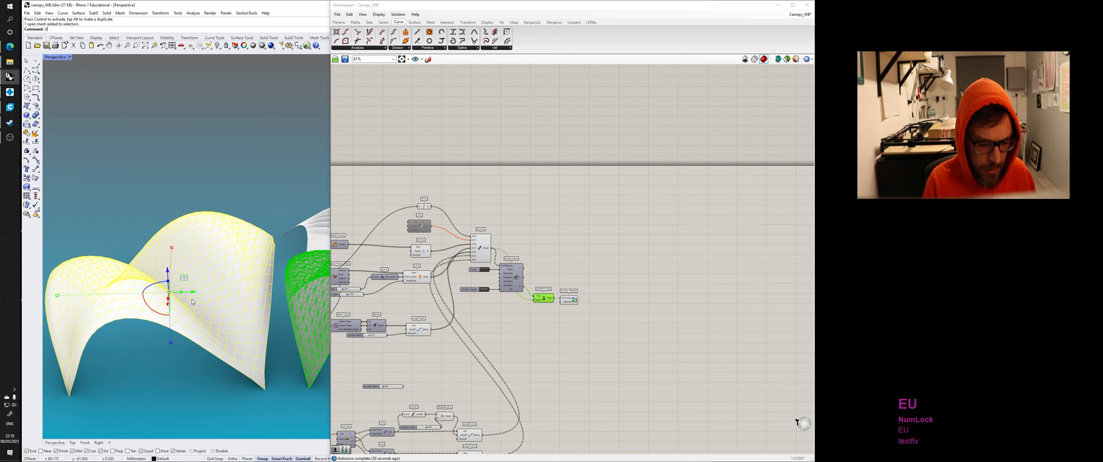
type("unweld")
key("Return")
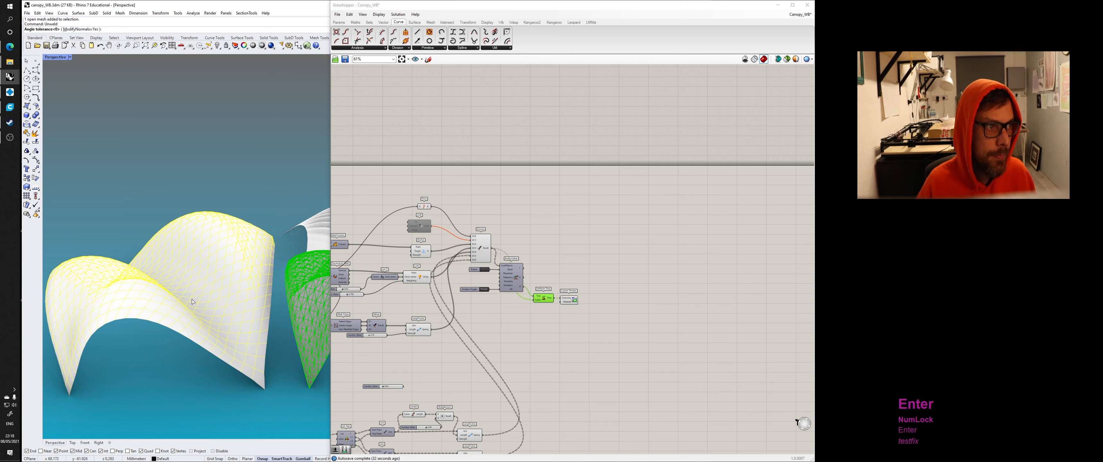
key("Return")
right_click_drag(227, 179, 265, 221)
left_click(251, 249)
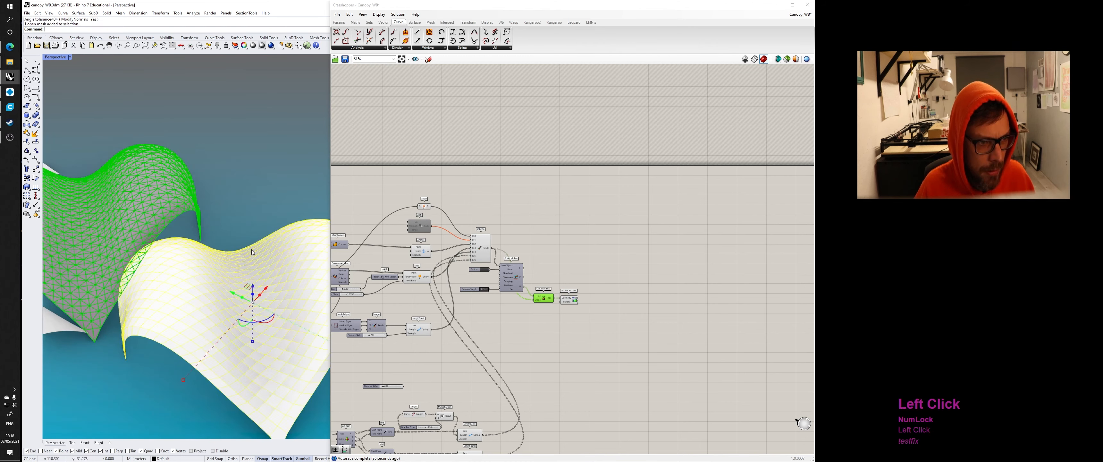
left_click(251, 220)
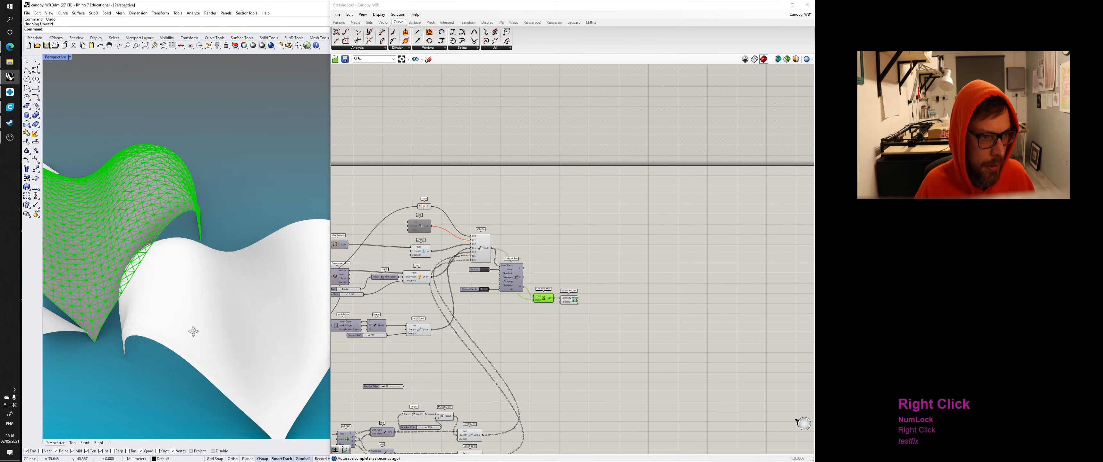
right_click_drag(193, 331, 195, 212)
scroll(238, 318, "up", 3)
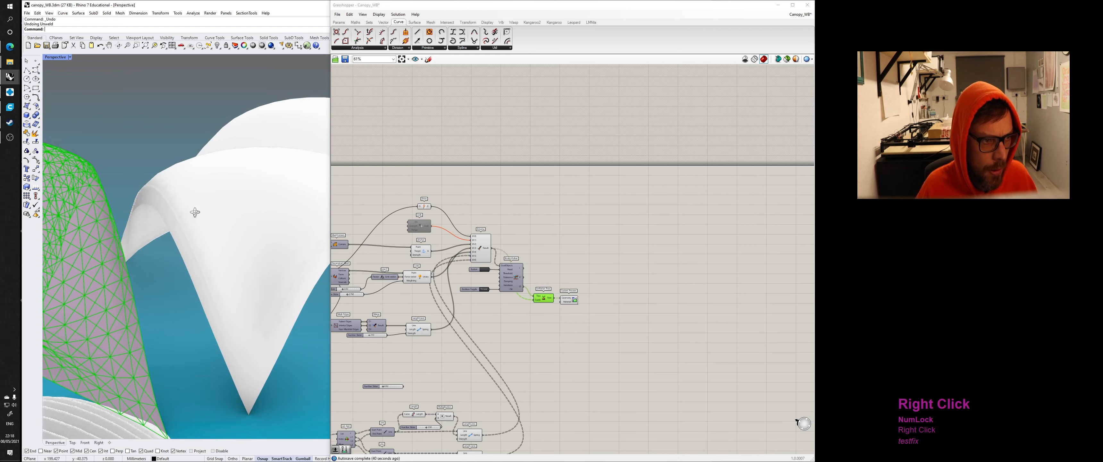
scroll(136, 184, "down", 2)
right_click_drag(135, 184, 157, 185)
Step: Group the diagonal spring components, from Mesh Explode through both Length(Line) springs, and give the group a blob outline
scroll(157, 185, "down", 3)
scroll(501, 264, "down", 3)
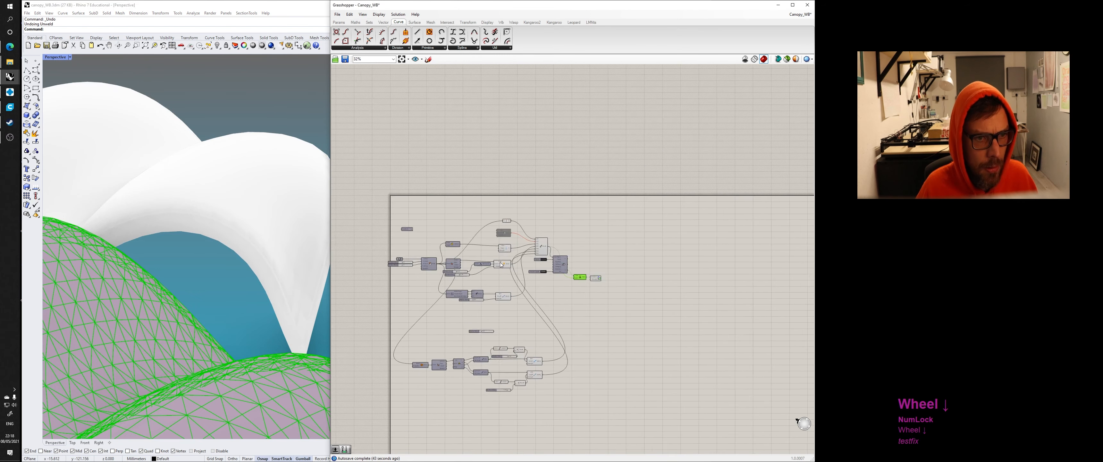
scroll(501, 265, "up", 3)
right_click_drag(536, 250, 557, 259)
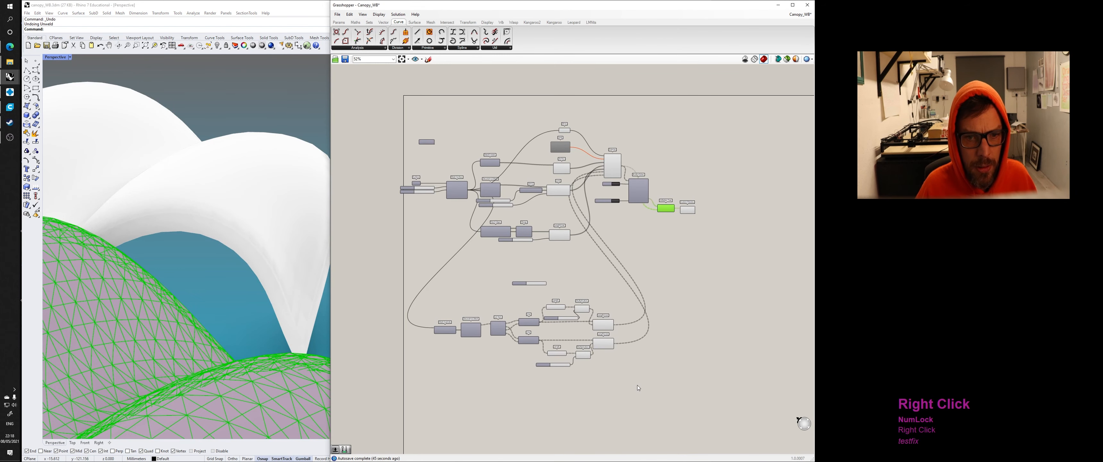
left_click_drag(638, 388, 436, 289)
key("ctrl+g")
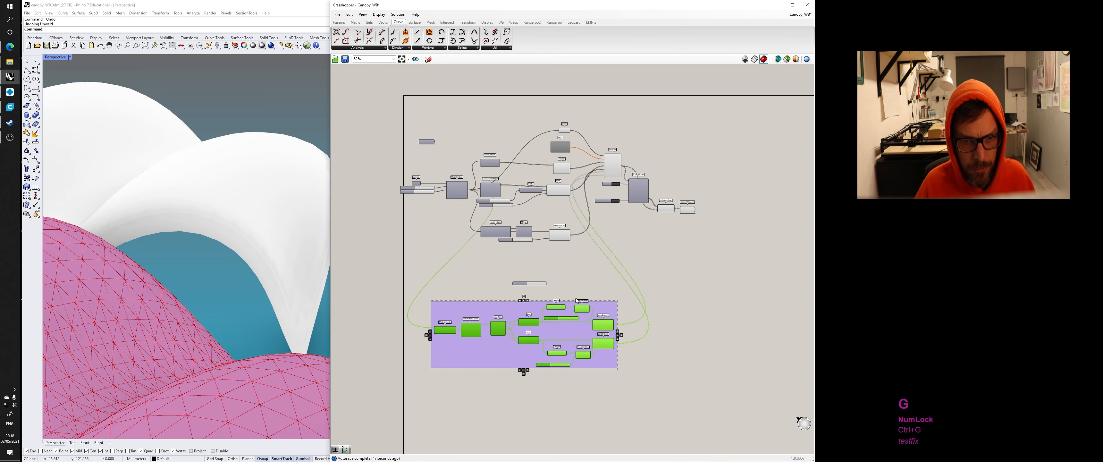
right_click(482, 308)
left_click(513, 336)
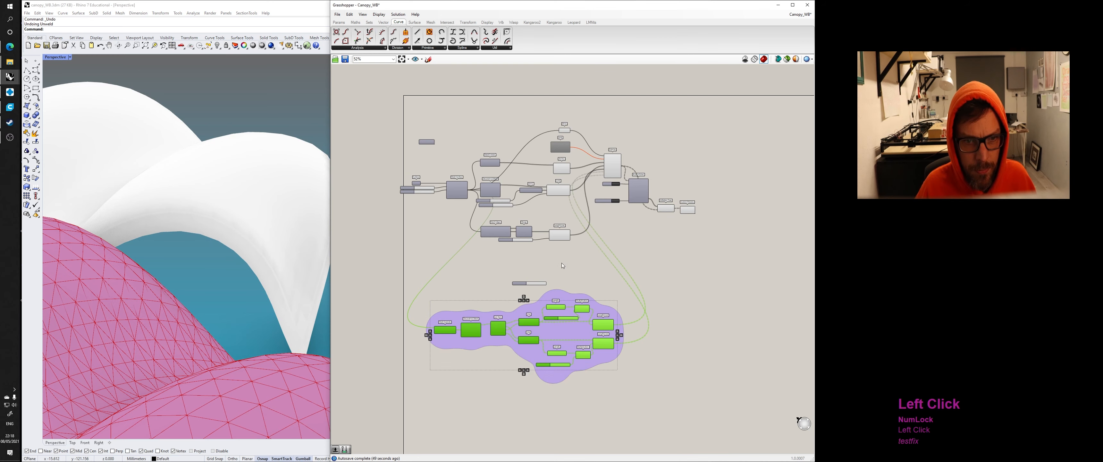
Step: Group the Entwine, solver, toggles, Unflatten Tree and Custom Preview with a blob outline, and move the group farther from the goals
right_click_drag(562, 263, 581, 284)
scroll(706, 256, "up", 3)
left_click_drag(727, 270, 559, 119)
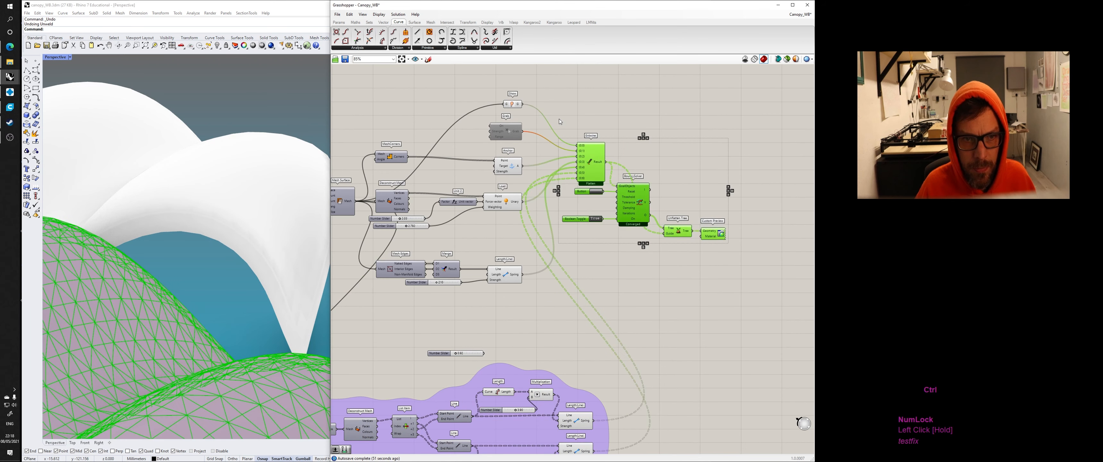
key("ctrl+g")
right_click(652, 169)
left_click(676, 198)
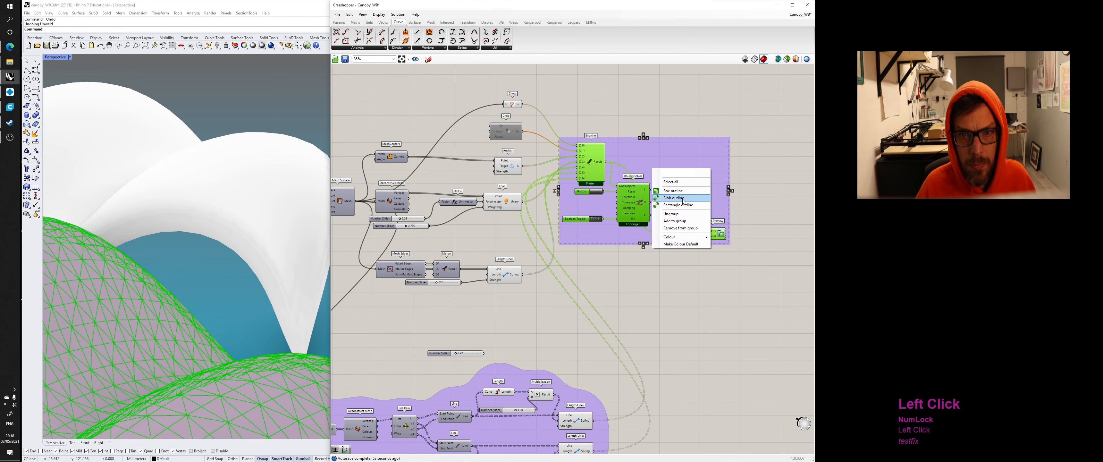
left_click_drag(637, 159, 719, 156)
Step: Group the column of Kangaroo goal components with a blob outline, and shift the group toward the solver
left_click_drag(539, 296, 496, 91)
right_click(497, 98)
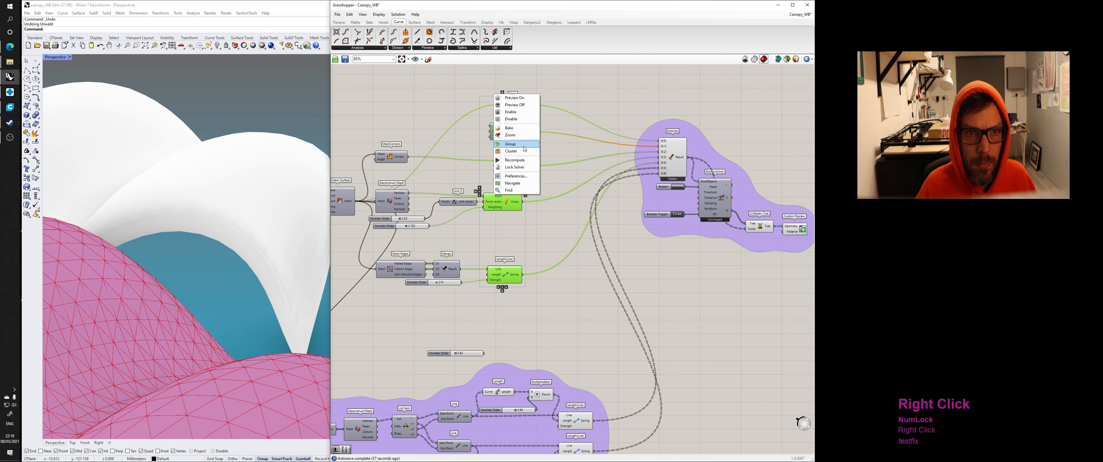
left_click(510, 144)
right_click(494, 146)
left_click(521, 181)
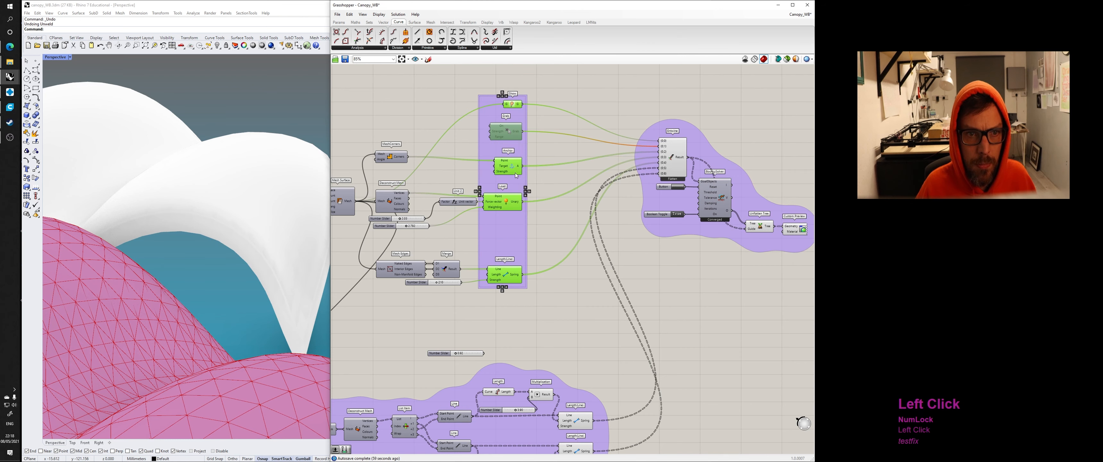
left_click_drag(527, 150, 559, 149)
Step: Group the surface input, its two count sliders and Mesh Surface with a blob outline, and move the group away from the downstream components
left_click(474, 99)
right_click_drag(453, 121, 609, 127)
left_click_drag(384, 175, 512, 237)
right_click(485, 245)
left_click(505, 295)
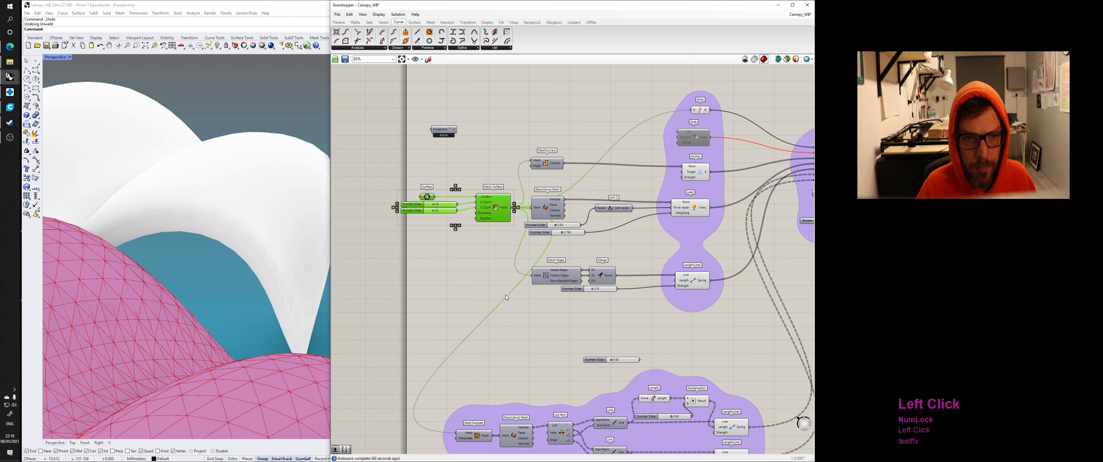
right_click(461, 223)
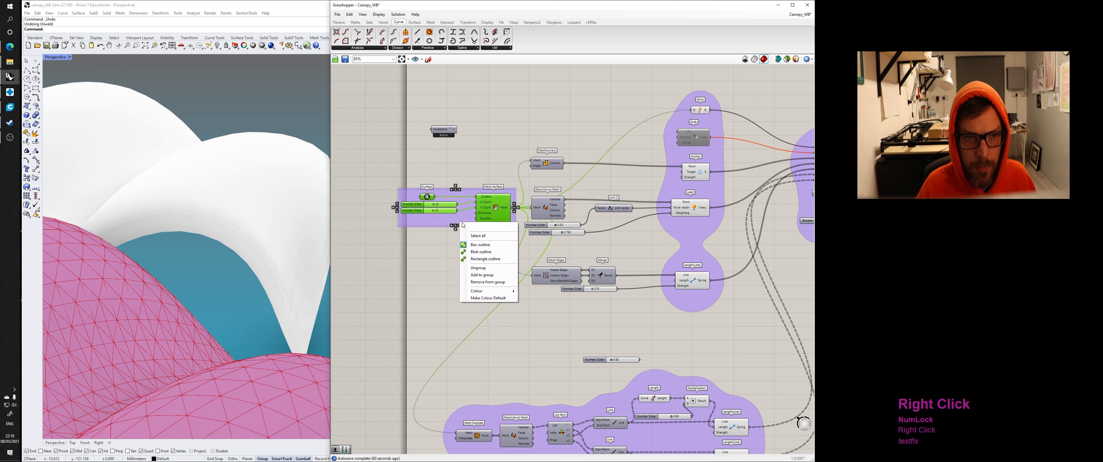
left_click(494, 252)
left_click_drag(488, 232, 458, 229)
left_click(510, 135)
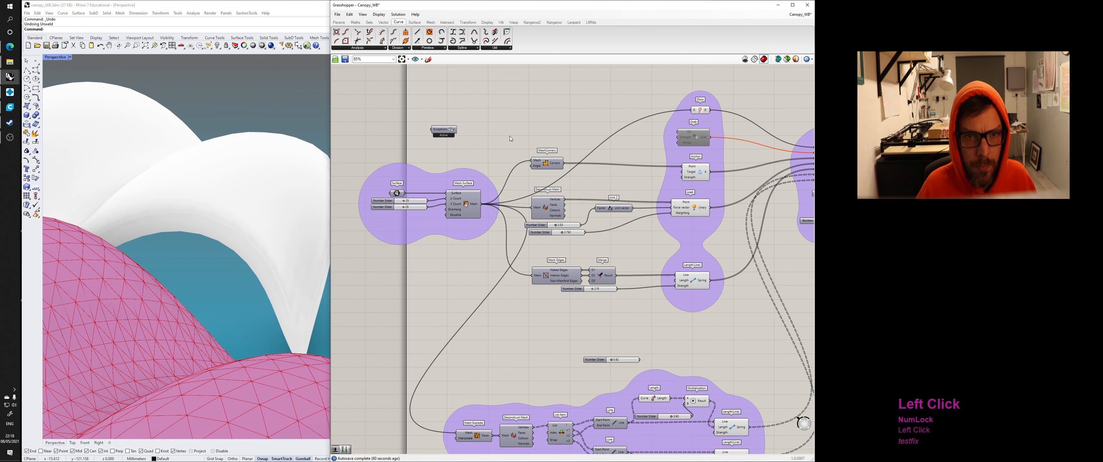
Step: Group the mesh corner, Deconstruct Mesh, Unit Z, Mesh Edges and Merge components with a blob outline, and remove the loose slider below
left_click_drag(509, 135, 629, 316)
right_click(629, 316)
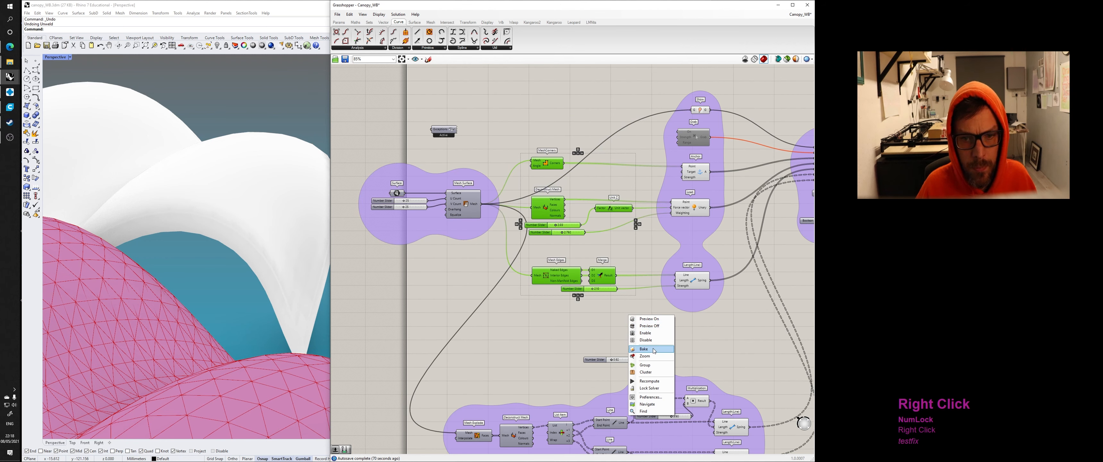
left_click(645, 364)
right_click(609, 242)
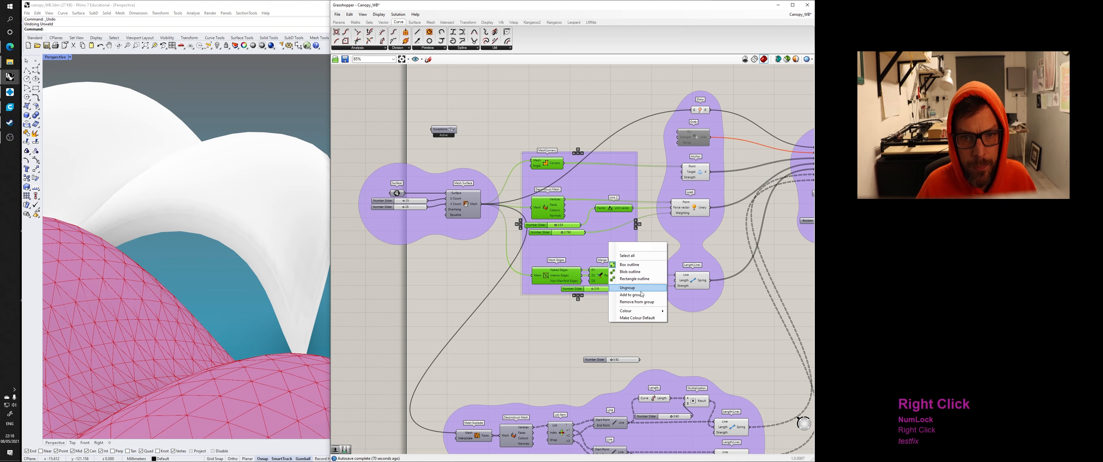
left_click(630, 272)
left_click_drag(609, 366, 577, 327)
Step: Place a Kangaroo EqualLength goal in the empty space between the edge Length(Line) spring and the diagonal springs group
scroll(579, 338, "down", 5)
scroll(166, 251, "down", 5)
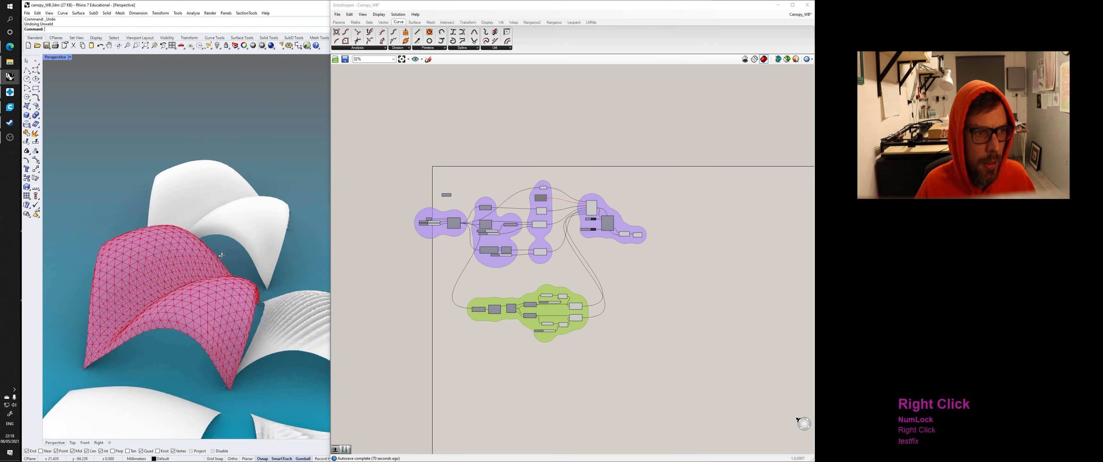
scroll(166, 251, "down", 4)
right_click_drag(166, 251, 215, 239, "shift")
right_click_drag(473, 239, 510, 240)
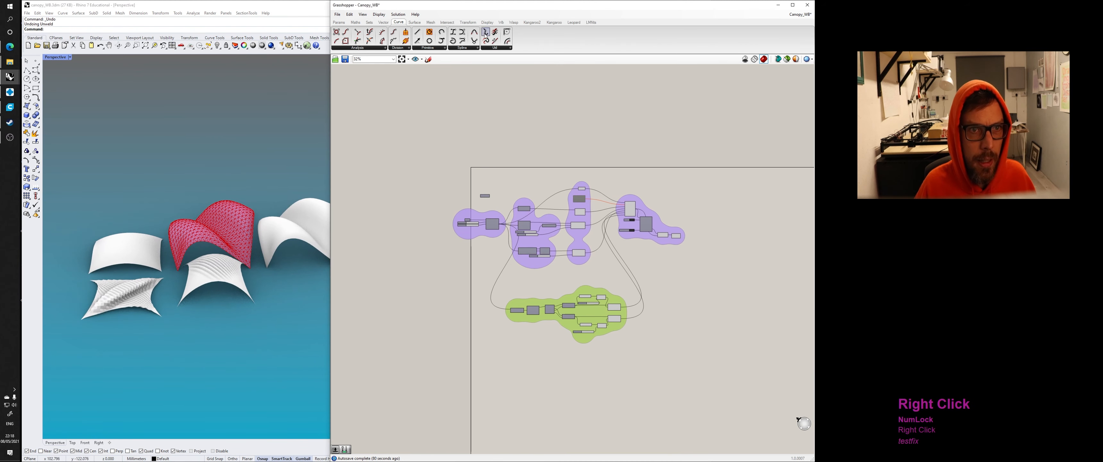
left_click(532, 22)
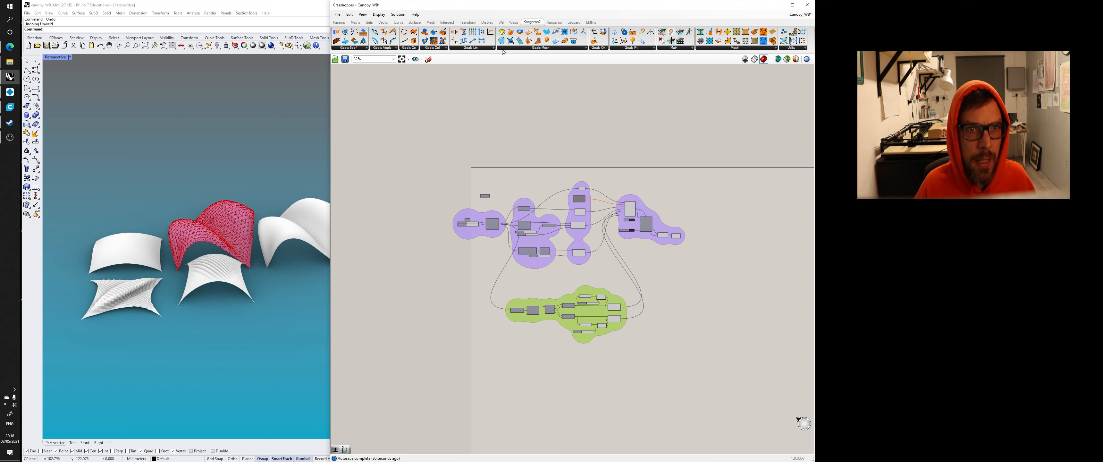
left_click(522, 48)
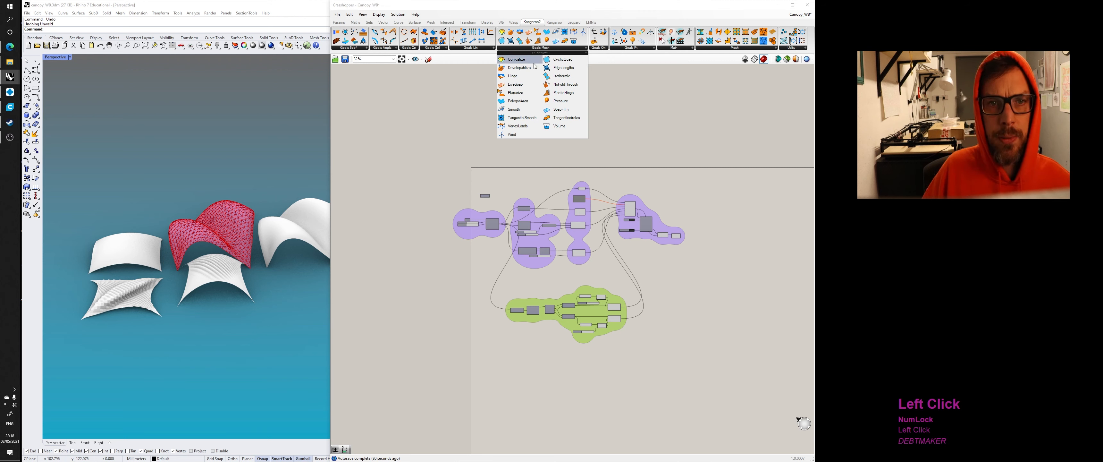
left_click(479, 48)
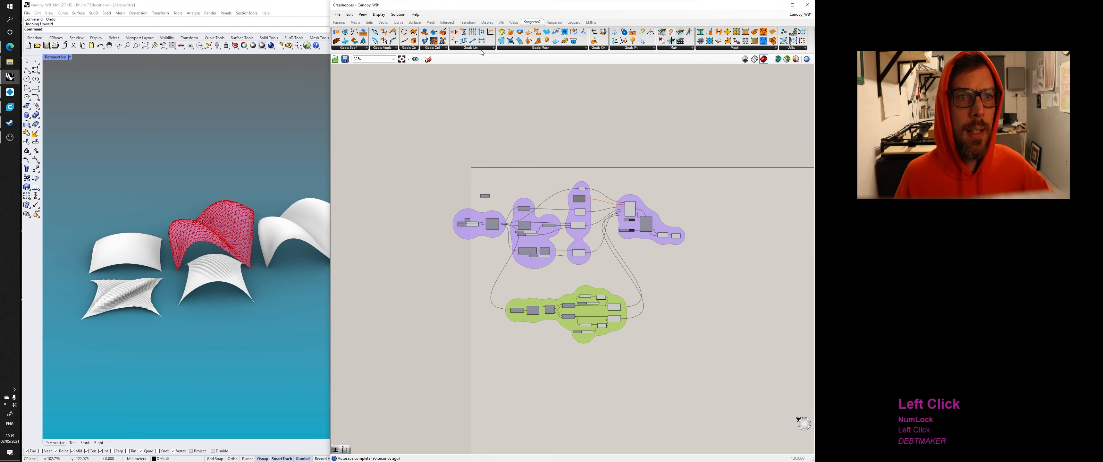
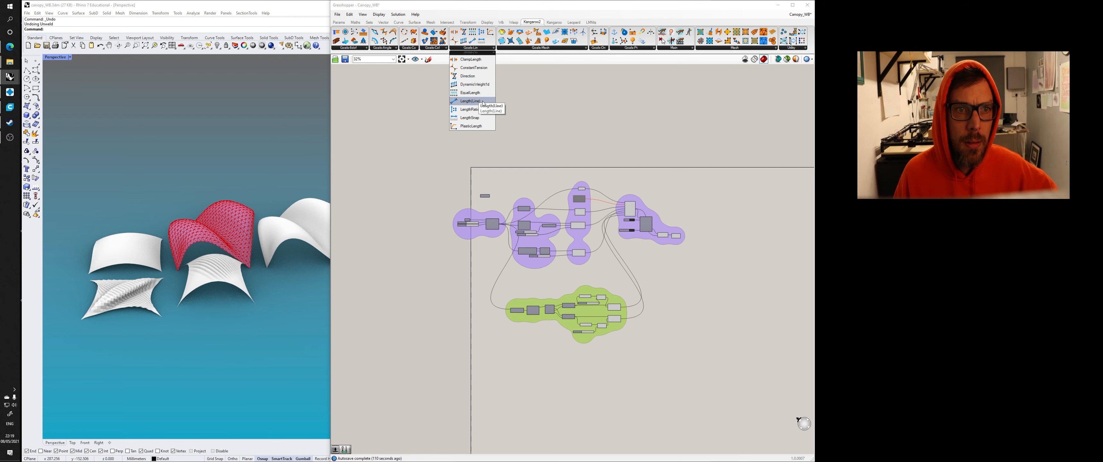
left_click(476, 94)
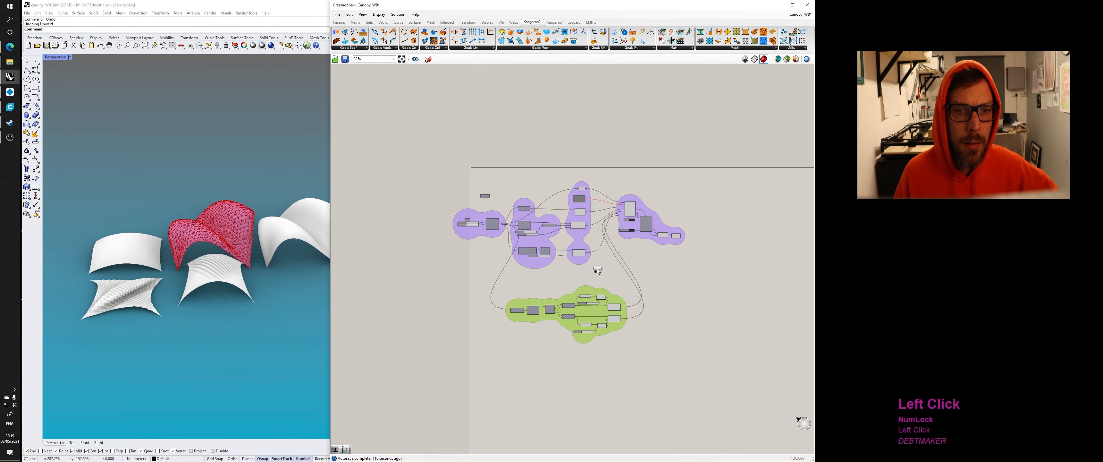
scroll(596, 290, "up", 5)
left_click(589, 253)
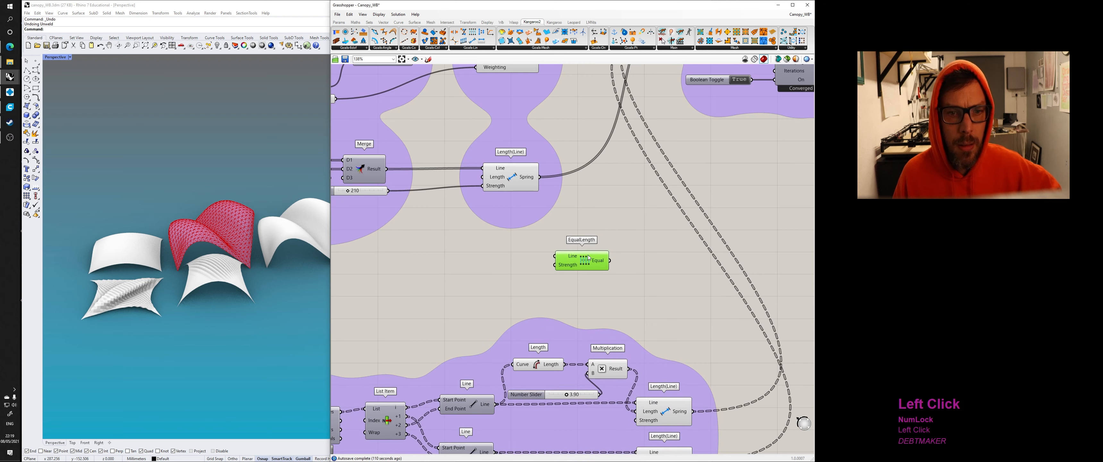
Step: Feed the merged mesh edges into the EqualLength Line input, and connect its output to Entwine input {0;7}
scroll(588, 253, "down", 2)
right_click_drag(514, 251, 563, 260)
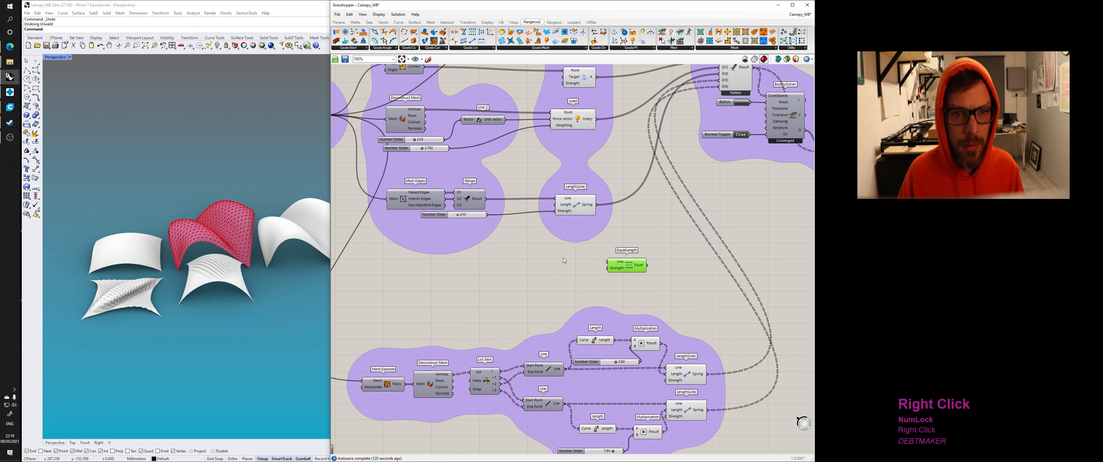
left_click_drag(485, 199, 618, 261)
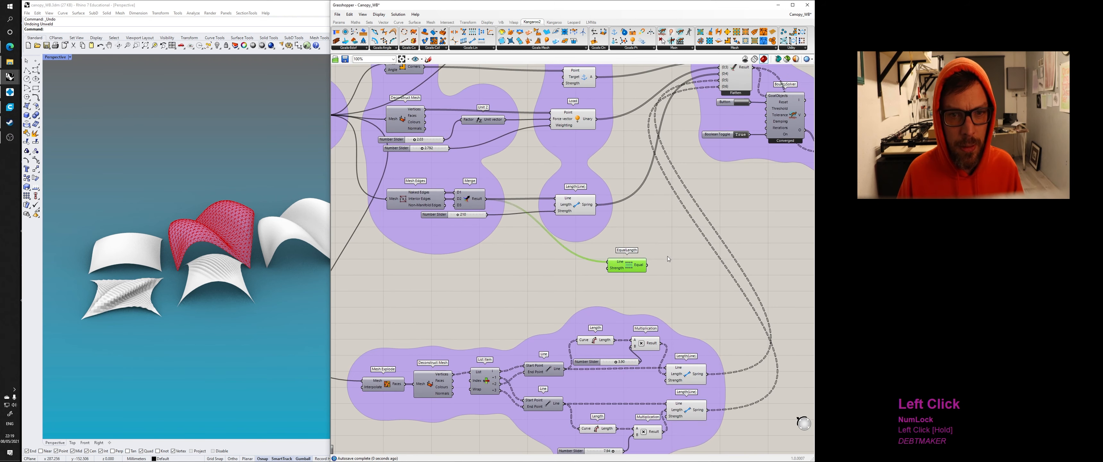
scroll(685, 107, "up", 6)
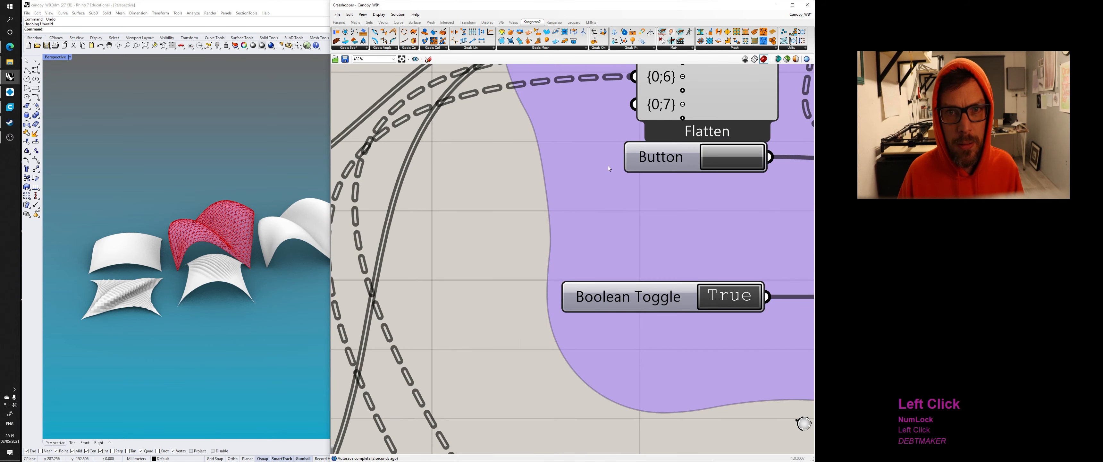
scroll(608, 166, "down", 4)
right_click_drag(543, 288, 516, 185)
scroll(497, 247, "down", 3)
left_click_drag(458, 356, 561, 113)
right_click_drag(245, 248, 243, 239)
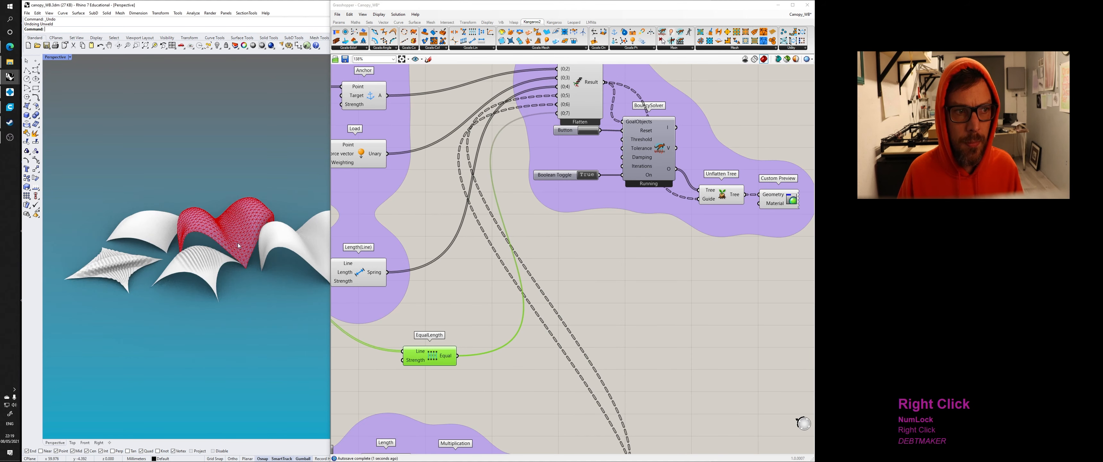
scroll(243, 238, "up", 10)
Step: Drive the EqualLength strength with a new number slider created from 10, and lower the slider to 6
right_click_drag(416, 365, 505, 359)
scroll(505, 359, "up", 4)
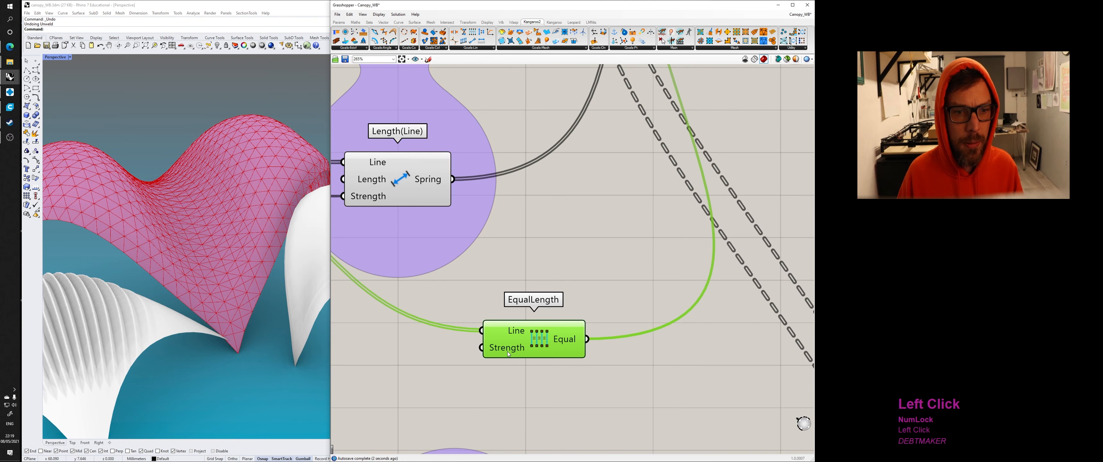
scroll(470, 359, "down", 4)
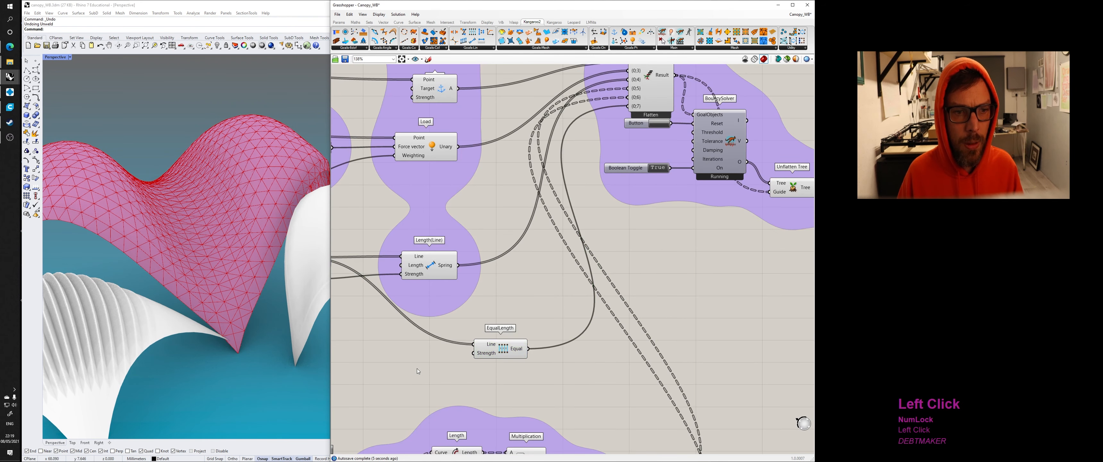
type("10")
left_click(451, 376)
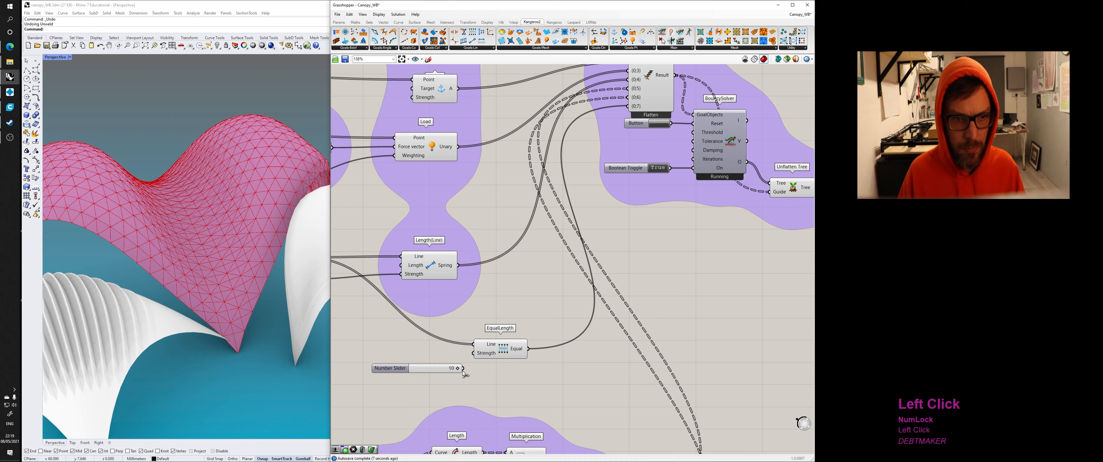
left_click_drag(458, 368, 425, 369)
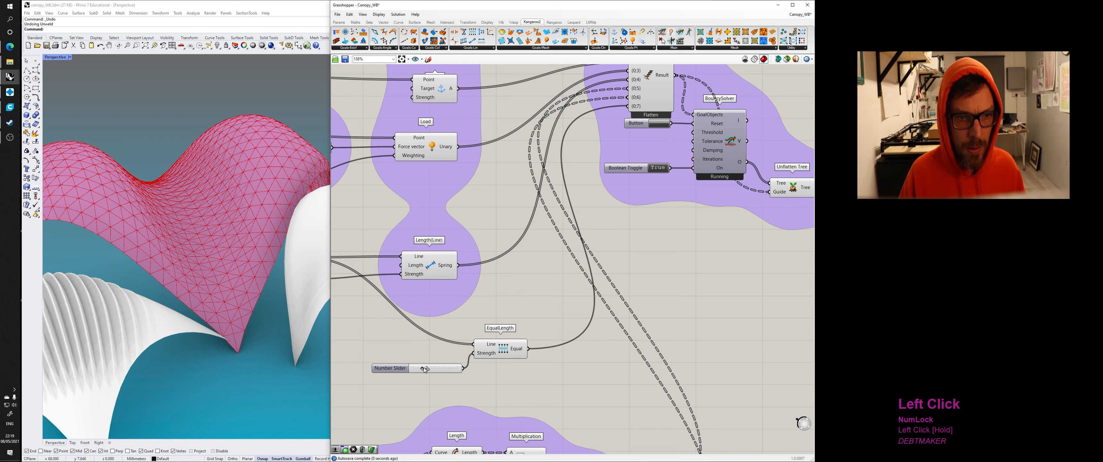
Step: Reset the solver to test the equal-length goal, and delete the EqualLength component
left_click(662, 123)
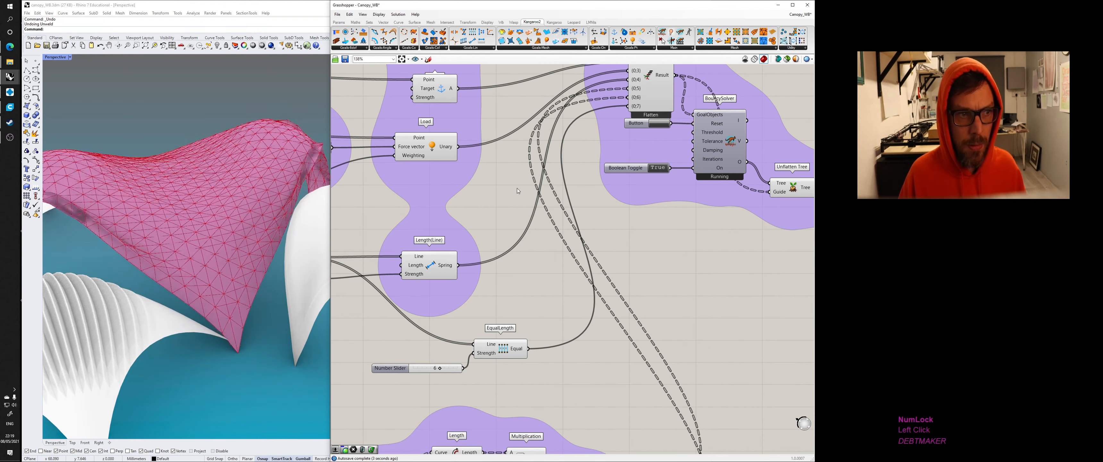
left_click(489, 343)
key("Delete")
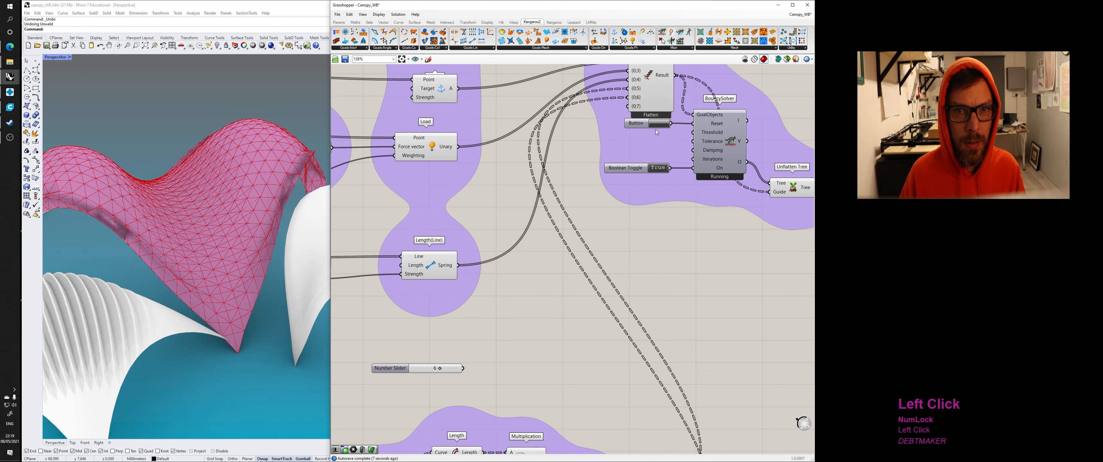
Step: Browse the Kangaroo mesh goals and place a Wind goal below the edge Length(Line) spring
left_click(539, 48)
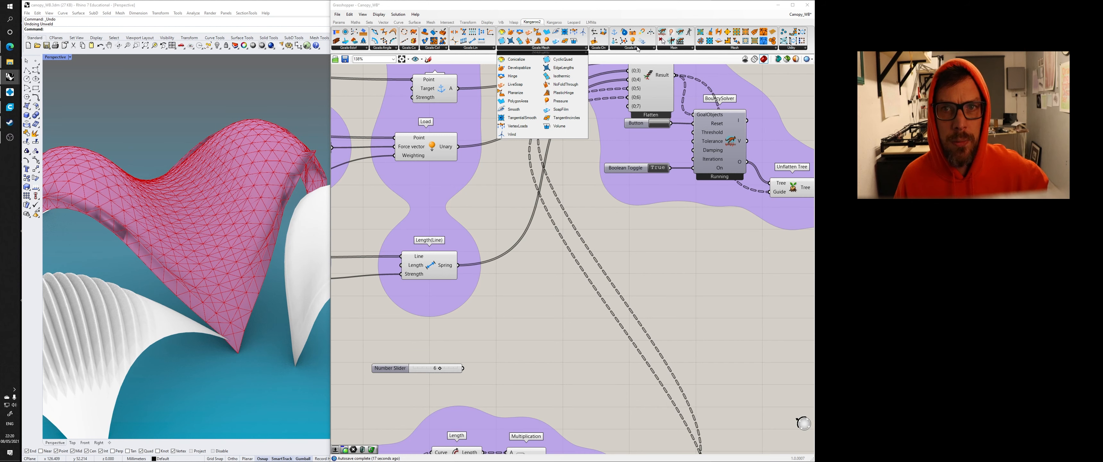
left_click(604, 50)
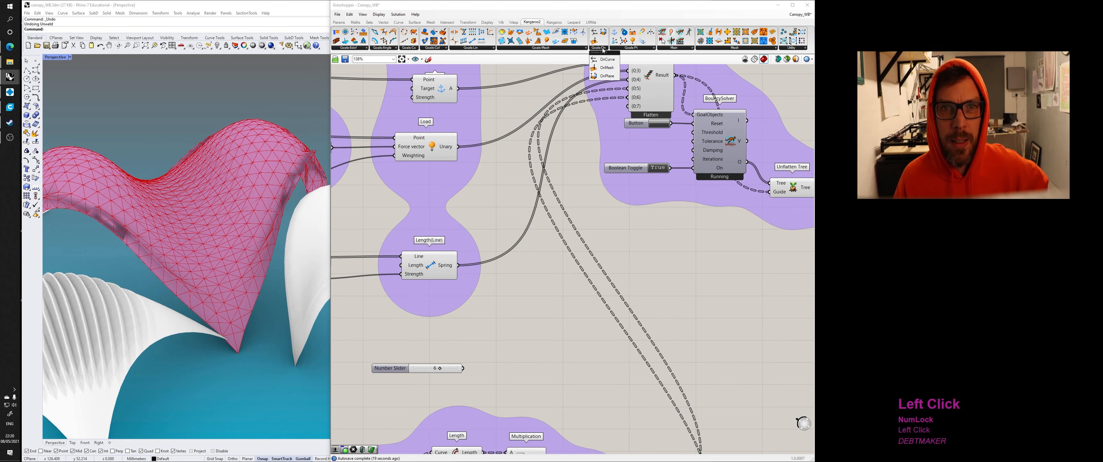
left_click(562, 48)
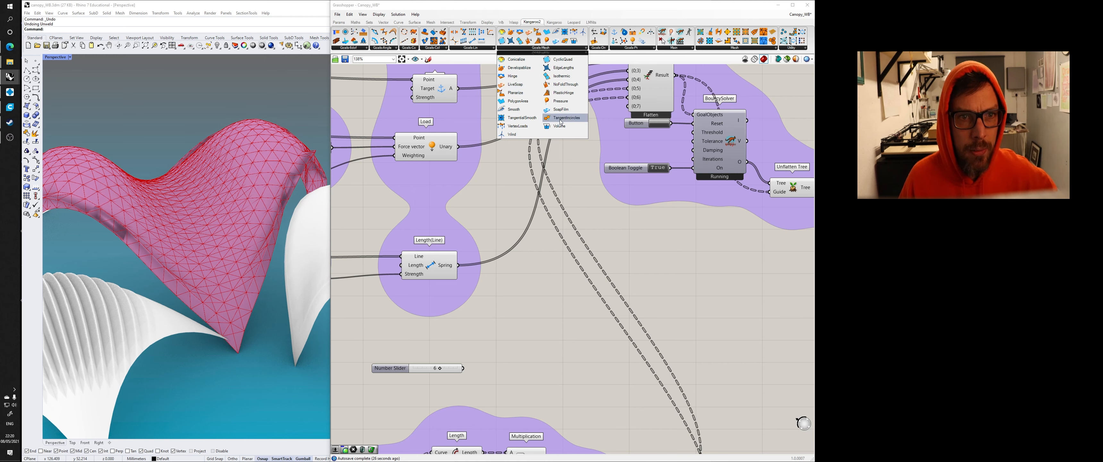
left_click(518, 135)
left_click_drag(519, 136, 536, 302)
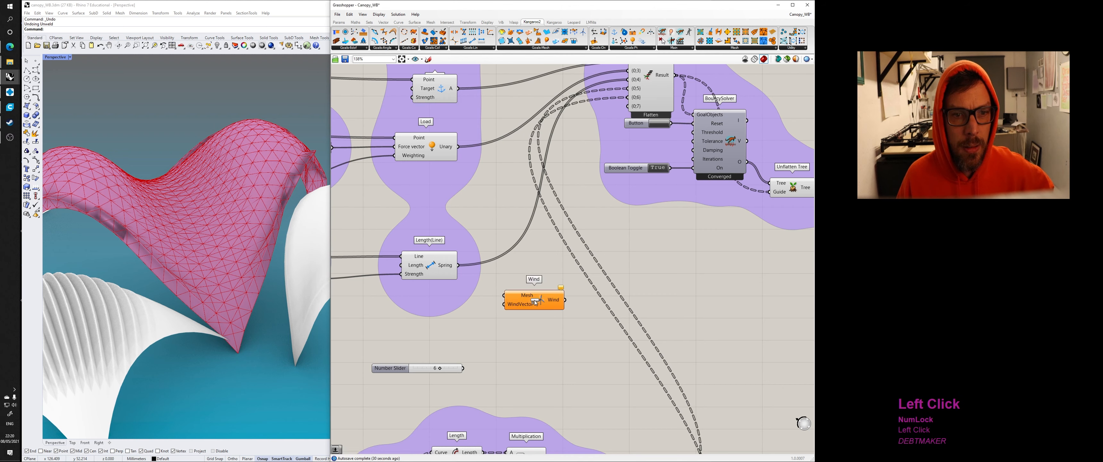
left_click(533, 48)
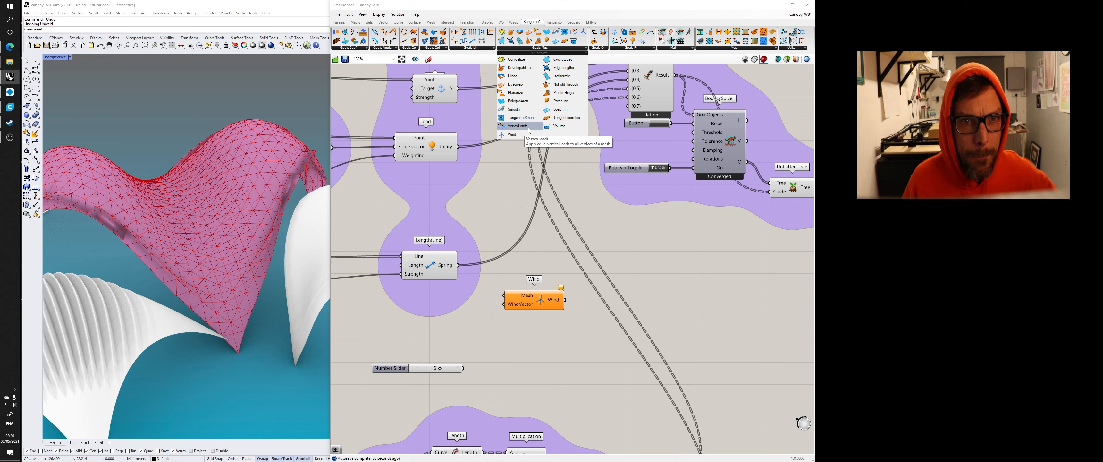
left_click(612, 212)
Step: Connect the Mesh Surface output to the Mesh input of the Wind goal
scroll(541, 288, "down", 4)
right_click_drag(553, 263, 601, 289)
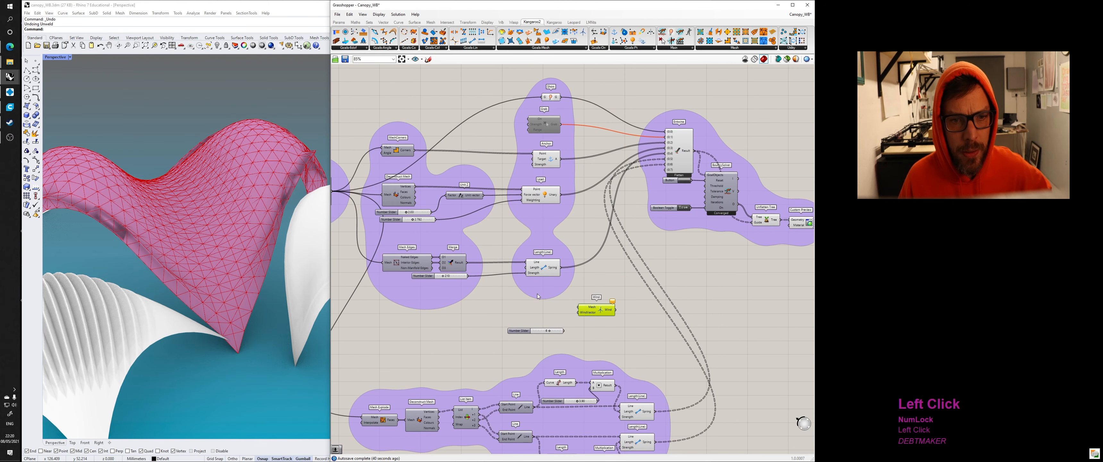
right_click_drag(410, 239, 538, 235)
left_click_drag(497, 228, 704, 310)
Step: Add a Unit X vector component and place it beside the Wind goal's WindVector input
double_click(676, 316)
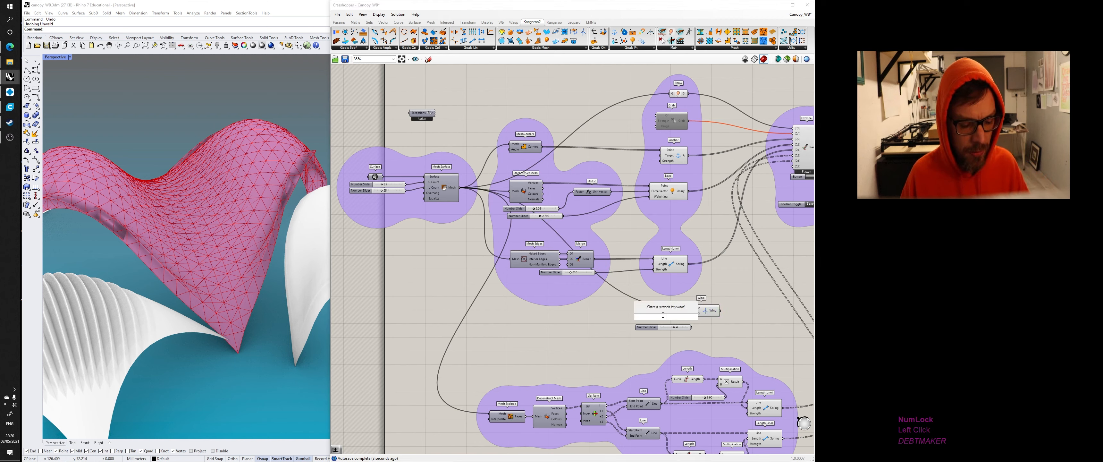
type("x")
left_click(662, 311)
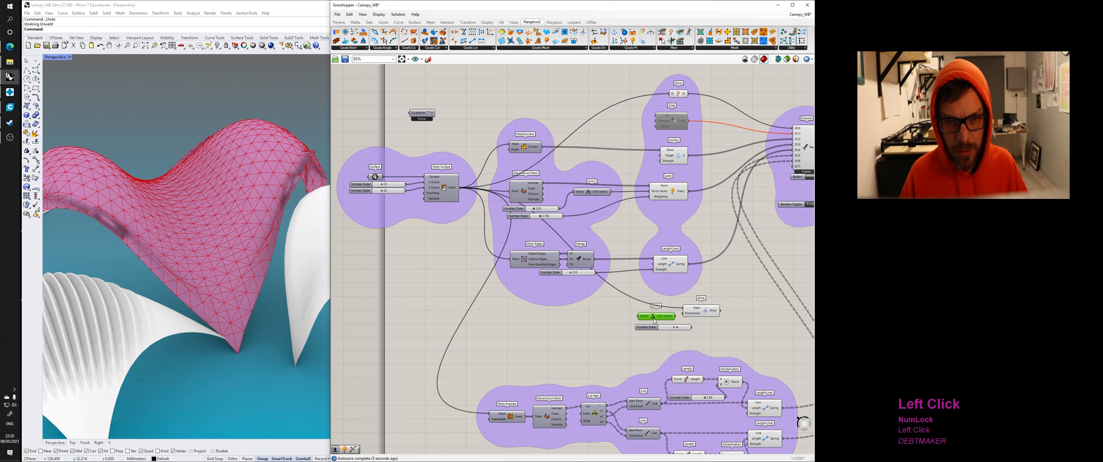
left_click(695, 316)
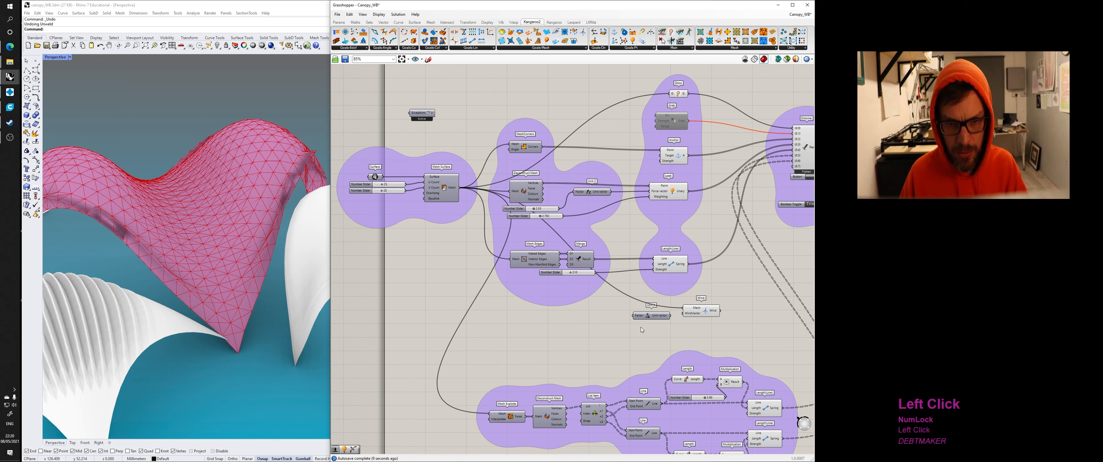
Step: Add a decimal number slider created from 10.01 as the factor for the Unit X vector
double_click(633, 321)
type("6")
left_click(591, 328)
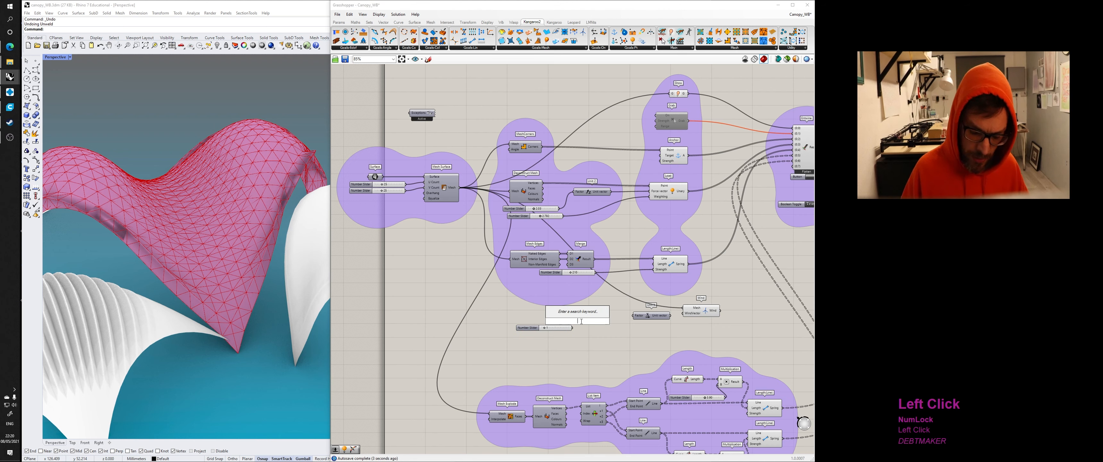
type("10.01")
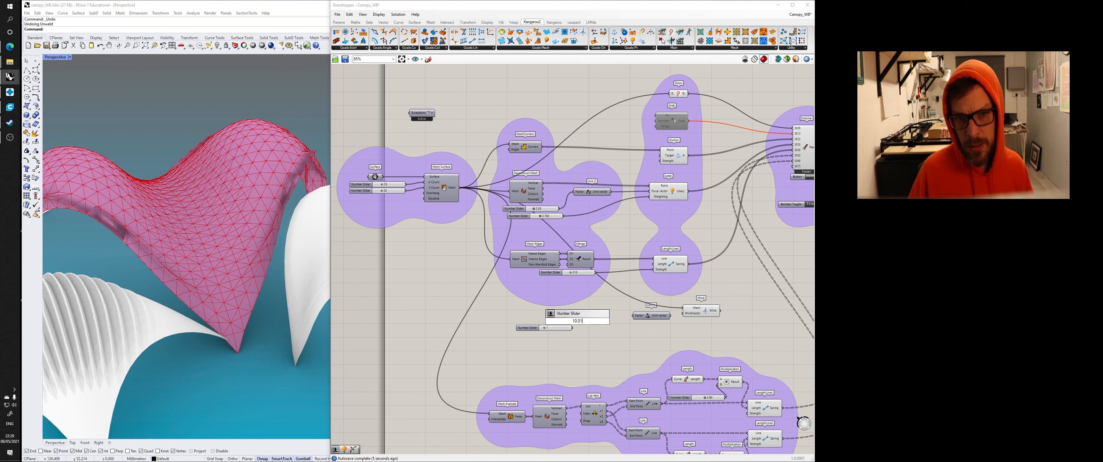
key("Return")
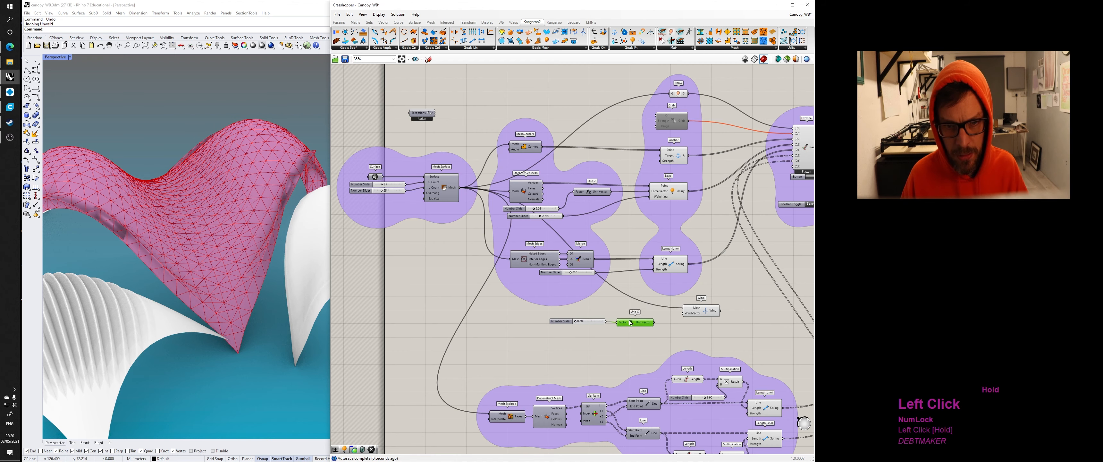
Step: Connect the Unit X vector to the WindVector input and feed the Wind goal into the last Entwine input
scroll(629, 321, "up", 4)
right_click_drag(693, 337, 659, 327)
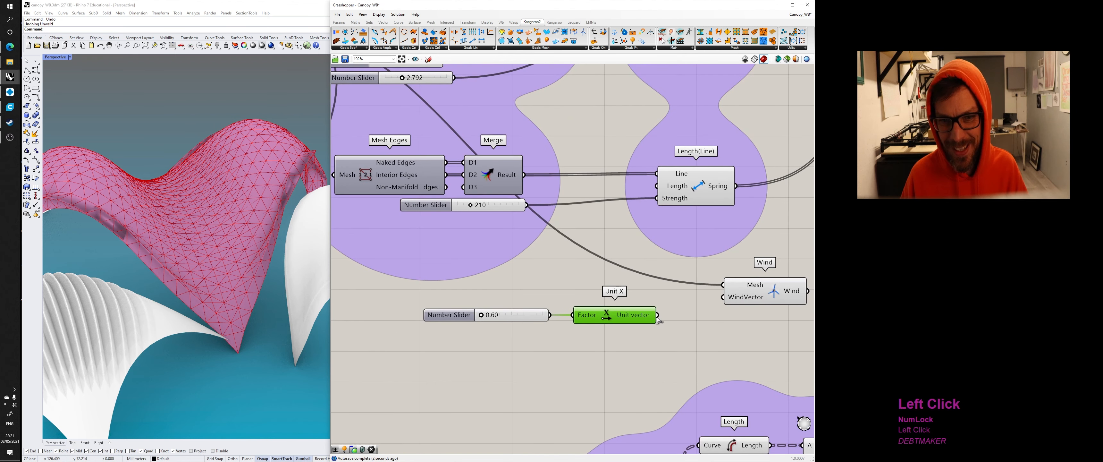
scroll(680, 272, "down", 4)
right_click_drag(680, 272, 541, 287)
scroll(706, 103, "up", 1)
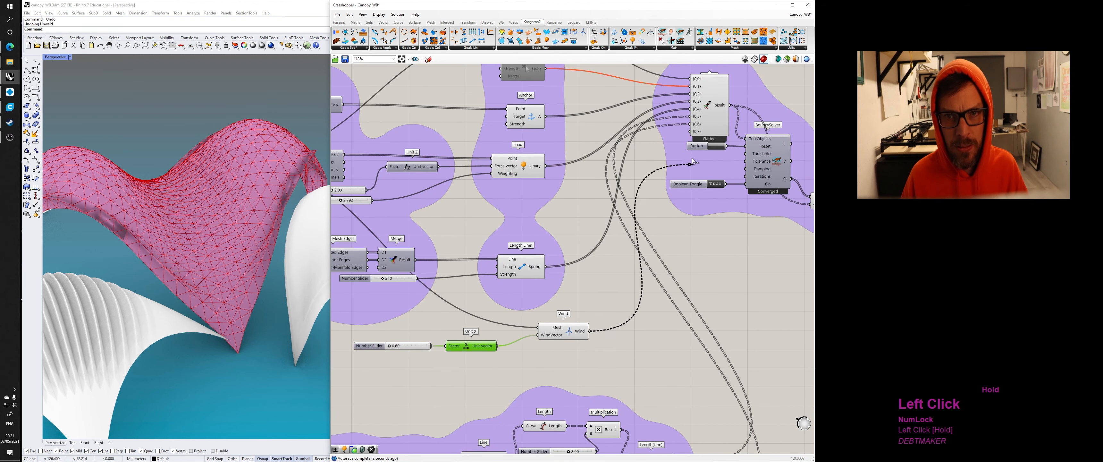
left_click_drag(694, 161, 691, 131)
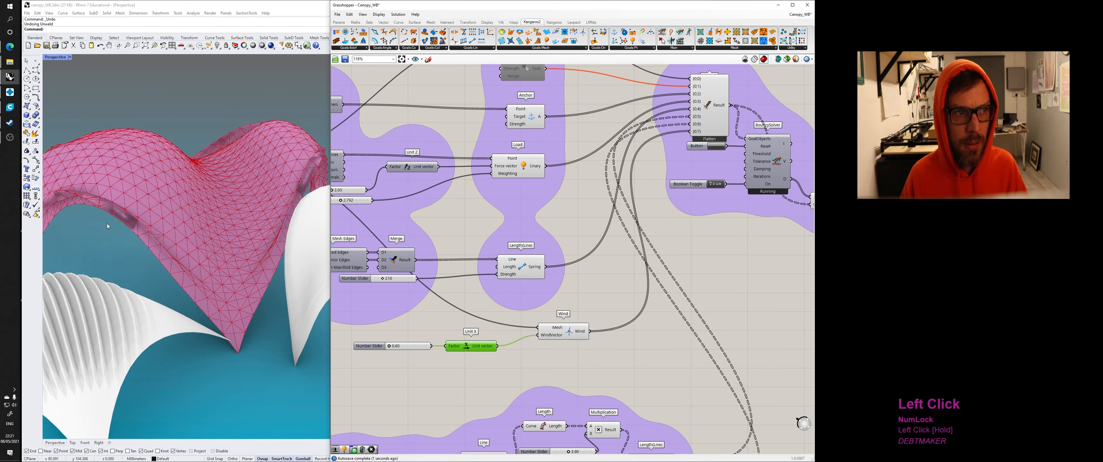
Step: Reset the Bouncy Solver so the simulation restarts with the Wind goal included
right_click_drag(107, 226, 202, 214)
scroll(116, 252, "down", 3)
left_click(723, 147)
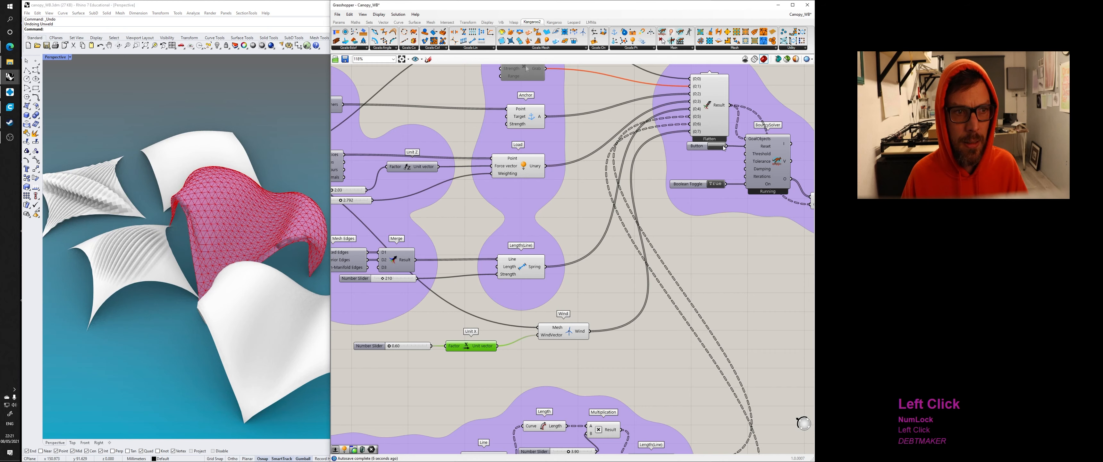
Step: Raise the Unit X factor slider to 2.86 and inspect the wind-blown canopy from another angle
scroll(578, 197, "up", 2)
right_click_drag(356, 390, 477, 312)
scroll(430, 329, "up", 3)
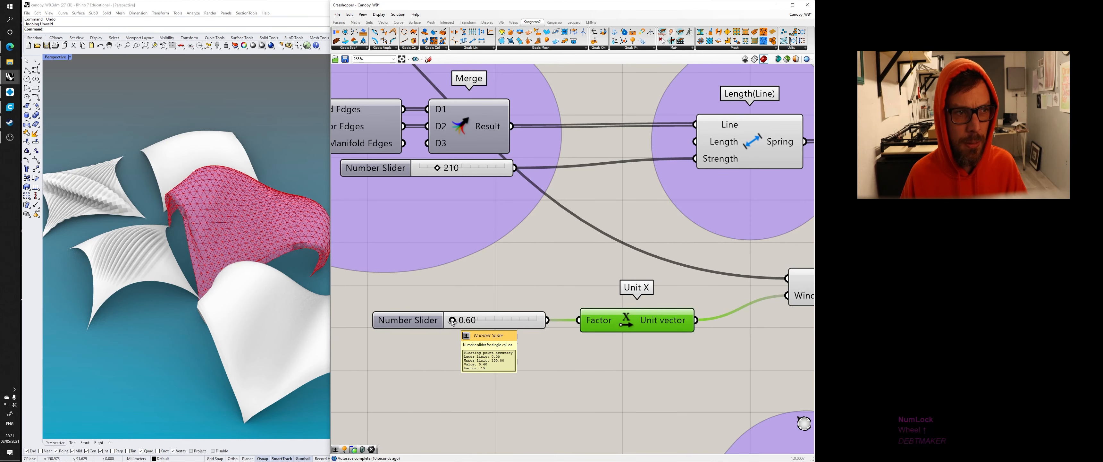
left_click_drag(453, 321, 454, 322)
right_click_drag(257, 296, 395, 271)
right_click_drag(218, 278, 245, 234, "shift")
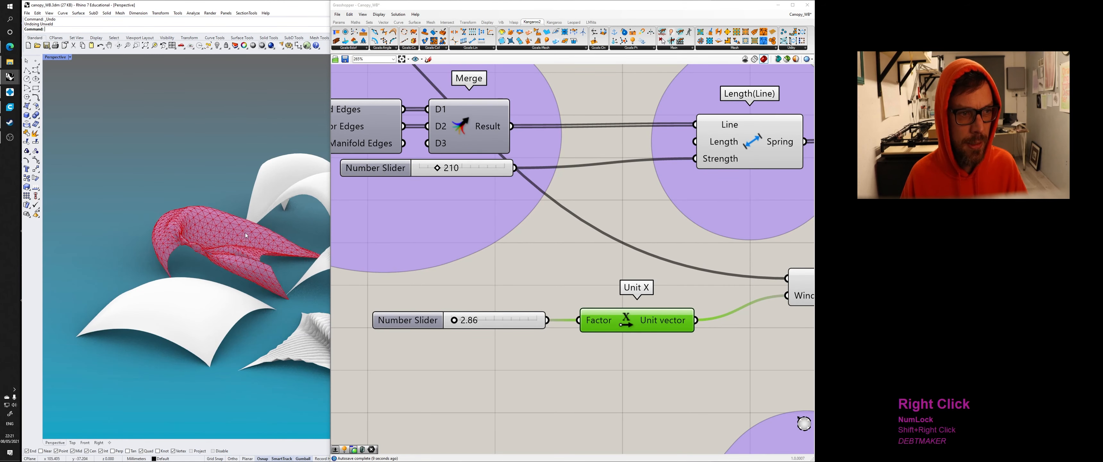
Step: Bake the wind-shaped canopy from the Unflatten Tree component
scroll(601, 236, "down", 5)
right_click_drag(796, 165, 560, 179)
right_click(630, 130)
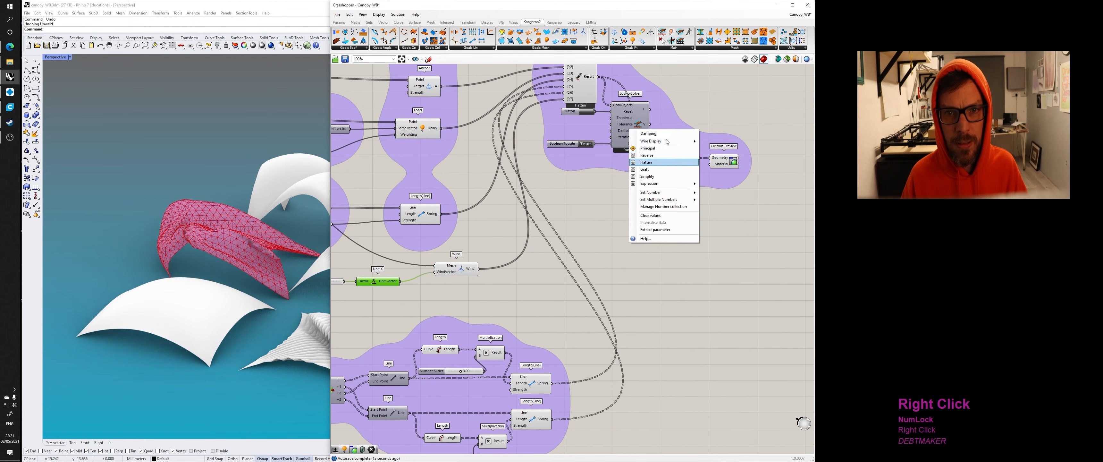
left_click(667, 143)
middle_click(686, 158)
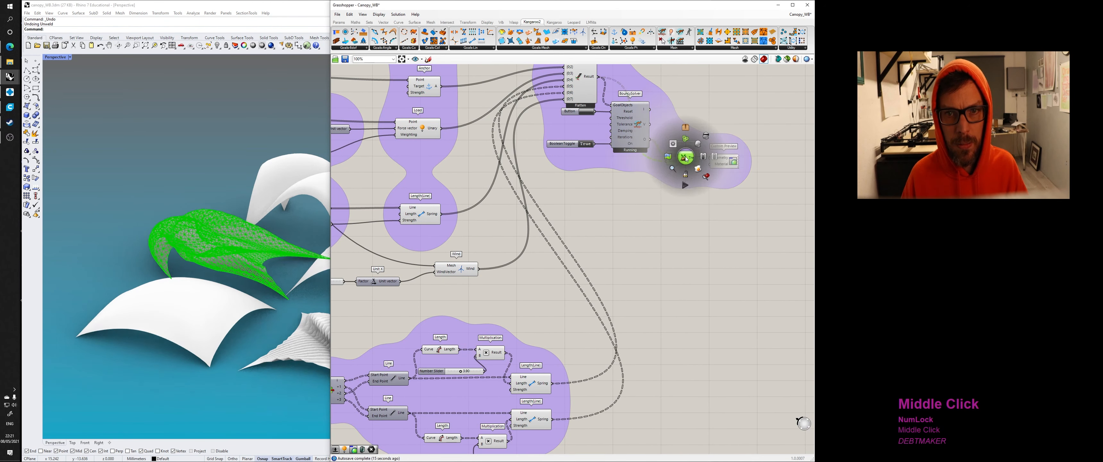
left_click(686, 158)
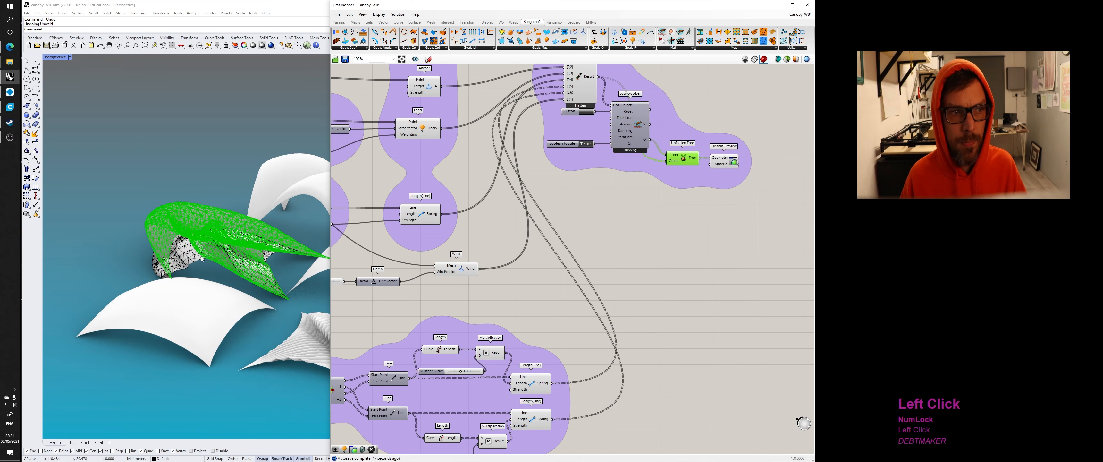
Step: Delete the surplus baked geometry around the live canopy in the viewport
left_click_drag(110, 187, 200, 288)
key("Delete")
left_click_drag(179, 157, 305, 306)
key("Delete")
Step: Select the baked canopy mesh and move it aside, clear of the live canopy preview
left_click_drag(242, 167, 392, 345)
left_click_drag(183, 260, 109, 217)
left_click(109, 217)
right_click_drag(110, 217, 276, 296)
scroll(249, 206, "up", 3)
scroll(249, 208, "down", 4)
right_click_drag(277, 296, 181, 268, "shift")
scroll(181, 268, "down", 2)
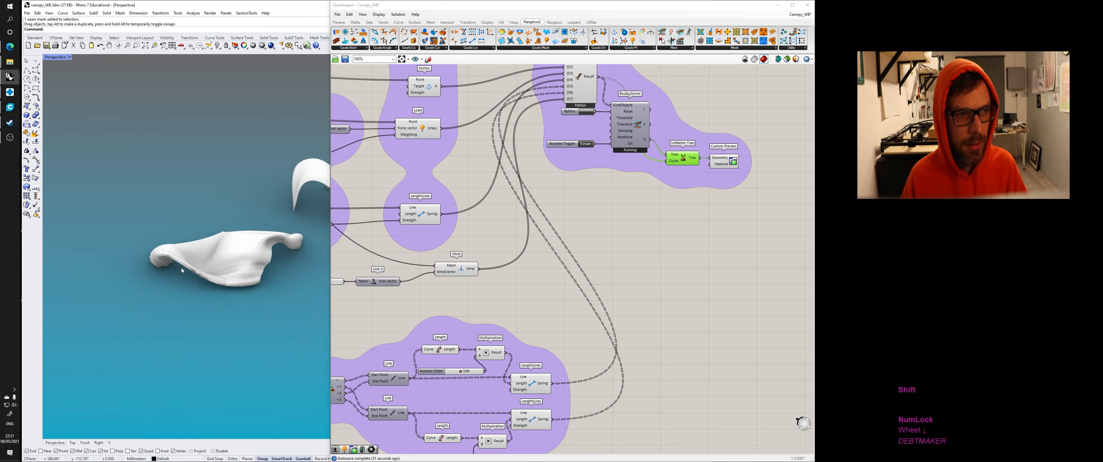
Step: Reduce the wind strength by setting the Unit X factor slider to 0.25
right_click_drag(295, 252, 169, 300, "shift")
right_click_drag(473, 234, 509, 234)
scroll(384, 294, "up", 5)
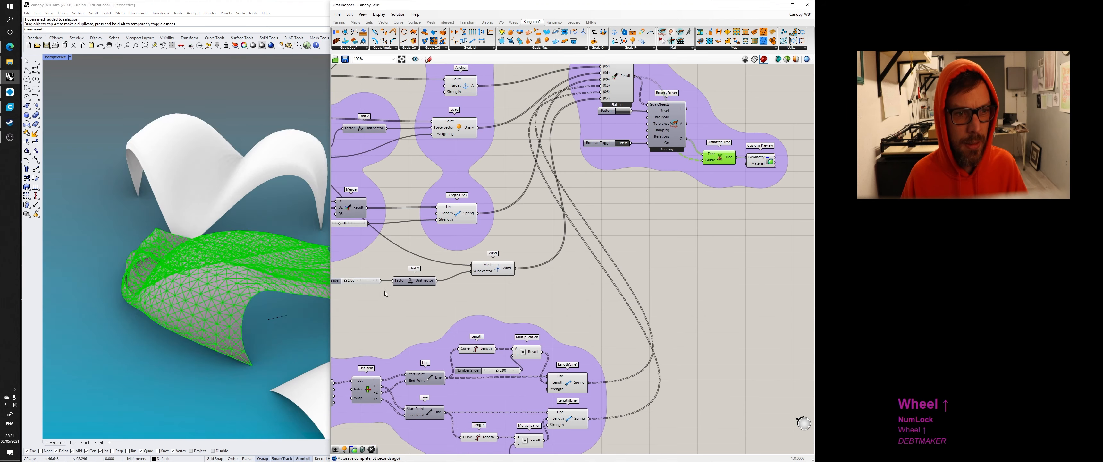
left_click_drag(415, 267, 412, 269)
right_click_drag(282, 279, 166, 259, "shift")
left_click(338, 276)
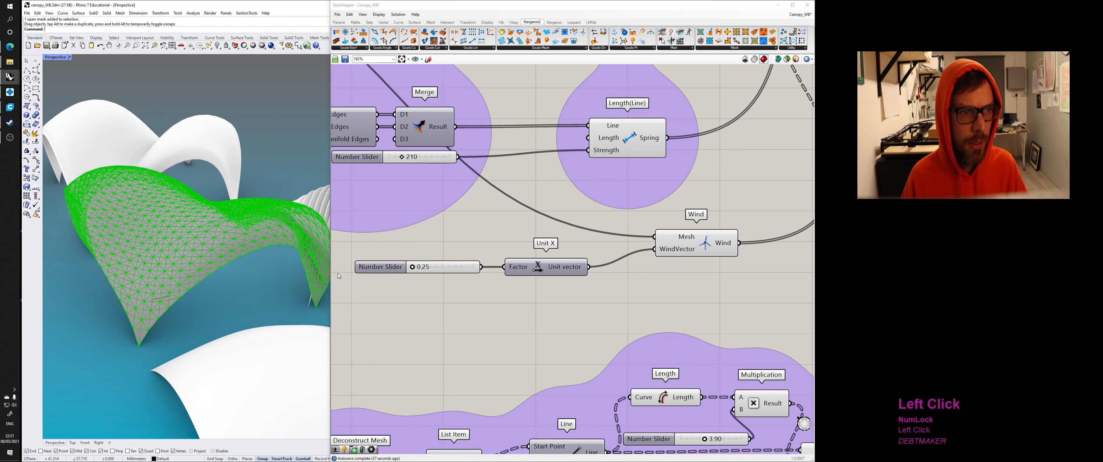
scroll(579, 203, "down", 4)
scroll(568, 200, "down", 3)
right_click_drag(578, 203, 530, 218)
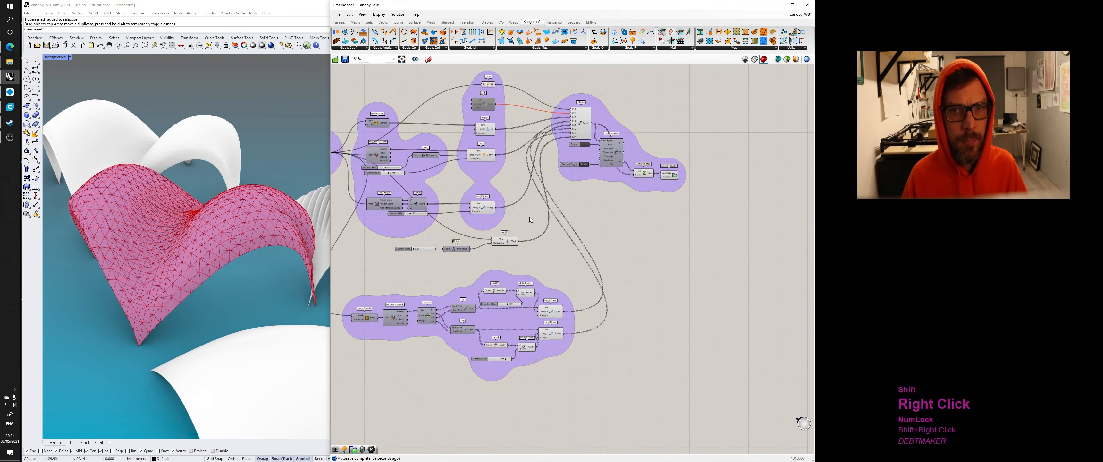
scroll(595, 191, "up", 2)
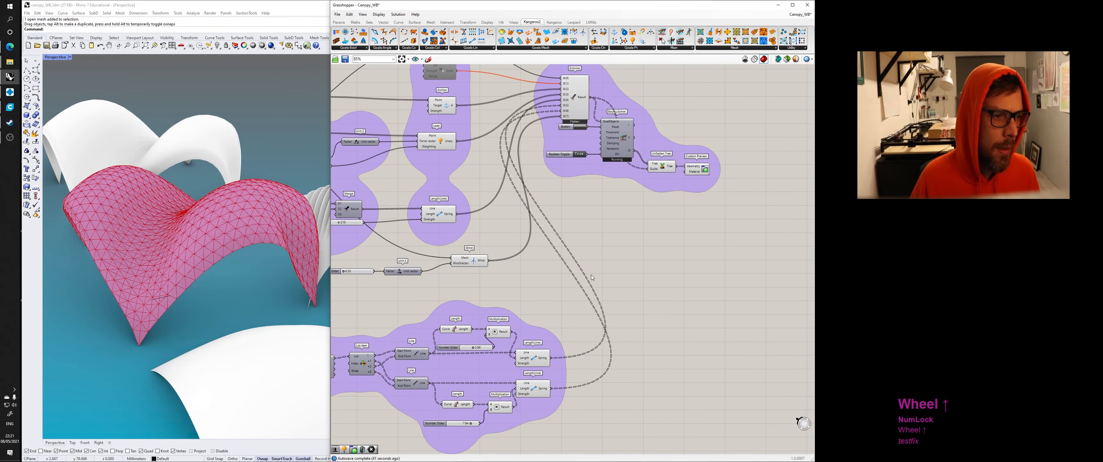
left_click(694, 173)
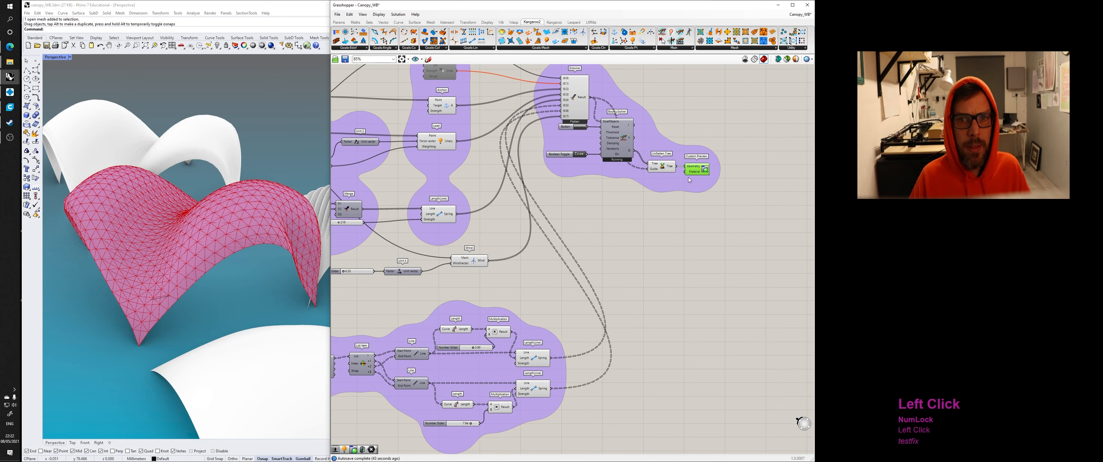
right_click_drag(384, 262, 445, 263)
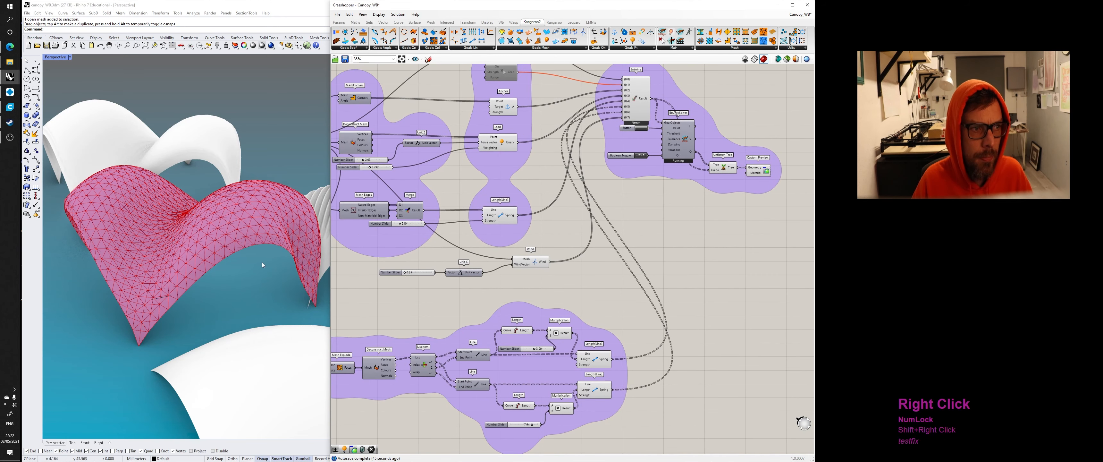
Step: Browse the Weaverbird subdivision and transform components and place a Picture Frame component beside the solver group
right_click_drag(624, 213, 546, 270)
scroll(621, 210, "down", 2)
left_click(638, 252)
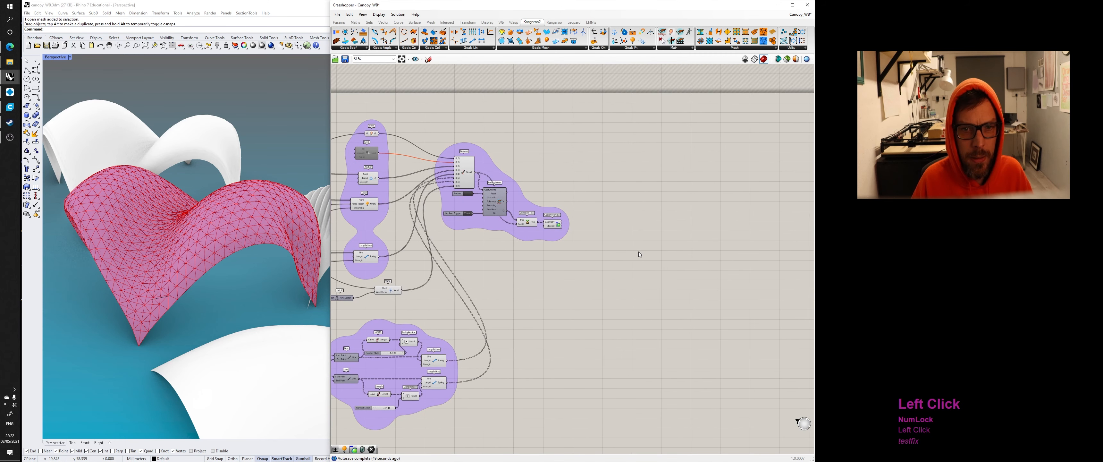
left_click(501, 22)
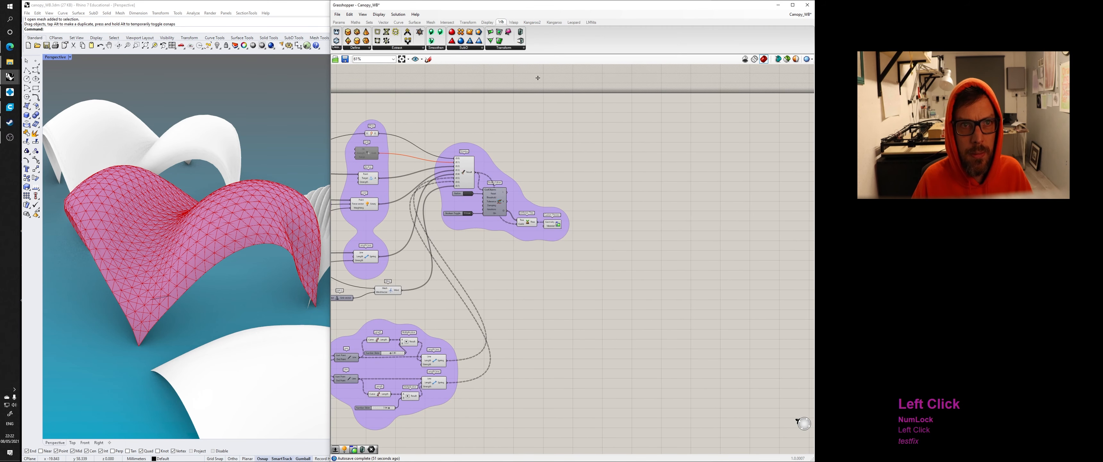
left_click(463, 48)
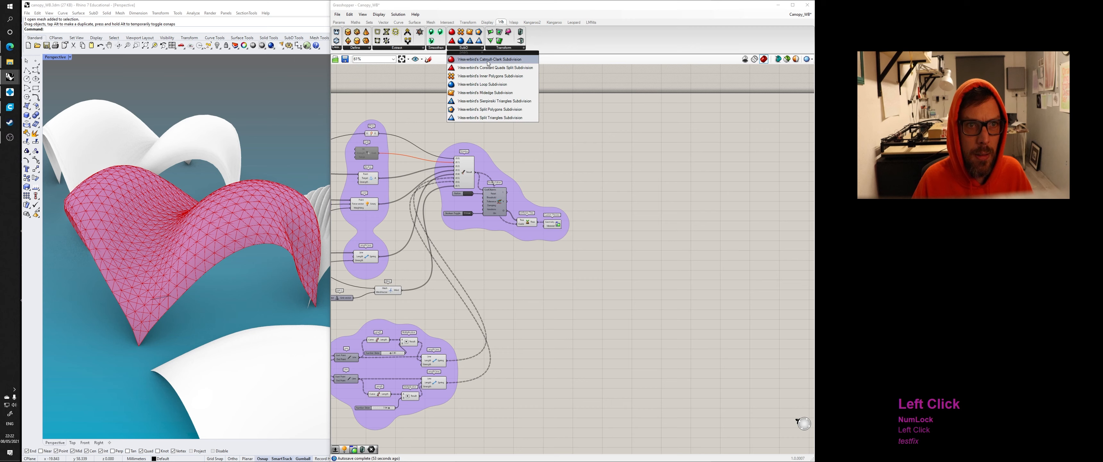
left_click(504, 48)
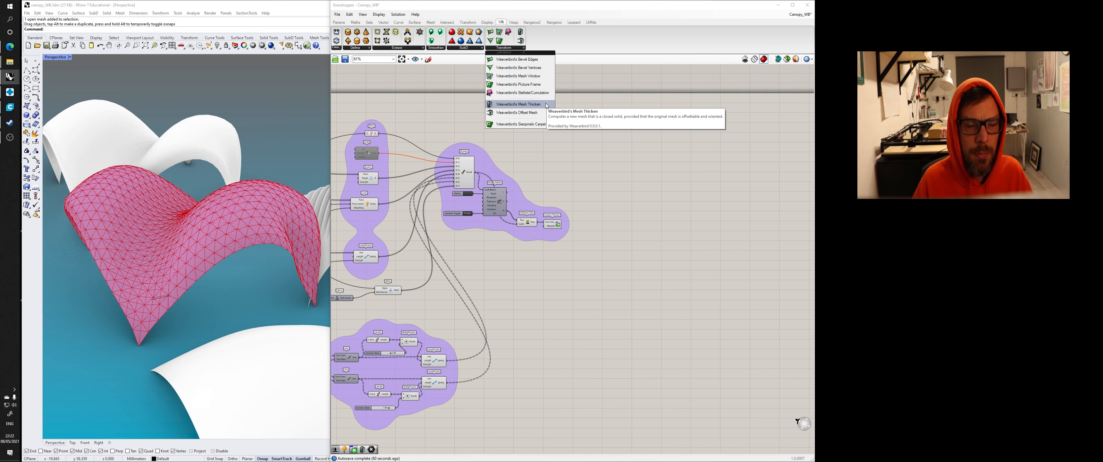
left_click(519, 84)
left_click(622, 227)
scroll(585, 229, "up", 1)
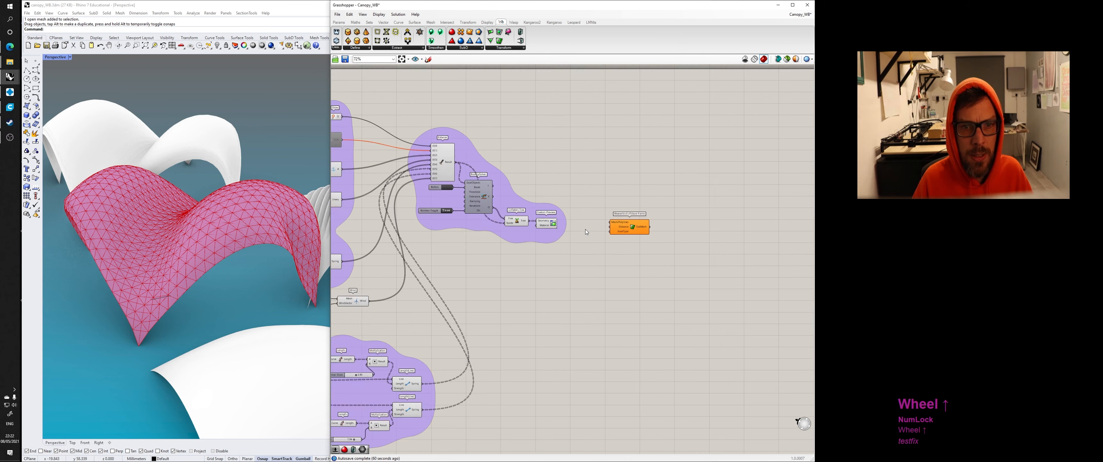
Step: Move the Custom Preview up and connect the Unflatten Tree output to the Picture Frame's Mesh/Polylines input
scroll(585, 231, "up", 3)
left_click_drag(498, 233, 502, 196)
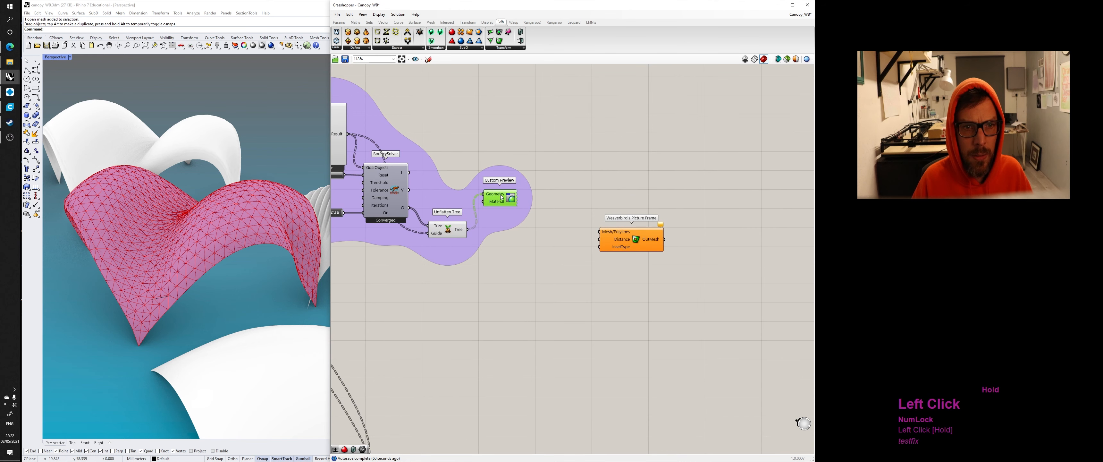
left_click_drag(589, 235, 595, 236)
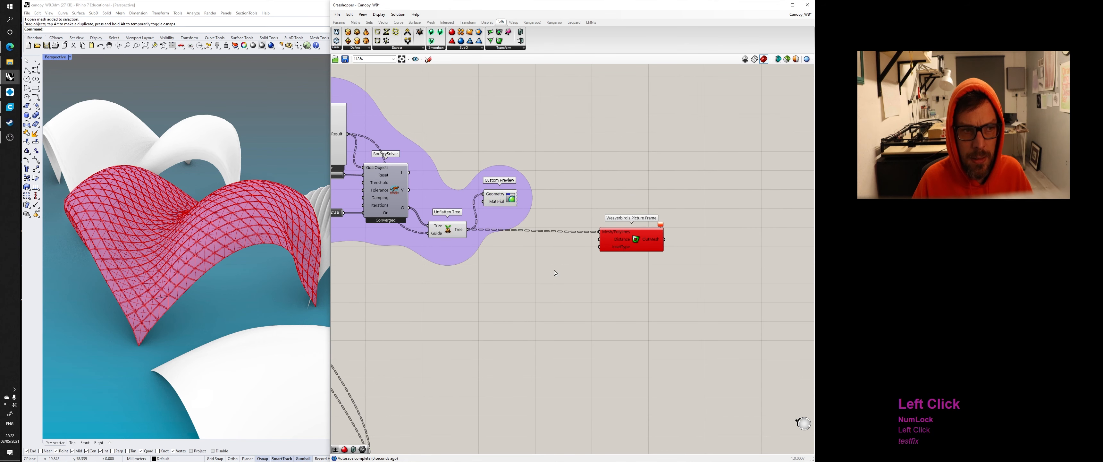
left_click(623, 246)
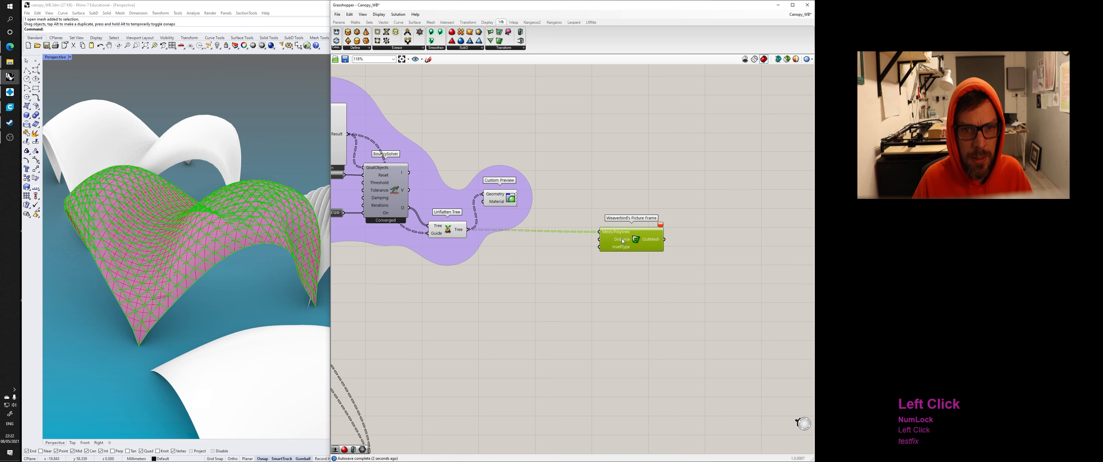
Step: Add a number slider created from 15, connect it to the Picture Frame's Distance input and set it to 16
double_click(521, 273)
type("15")
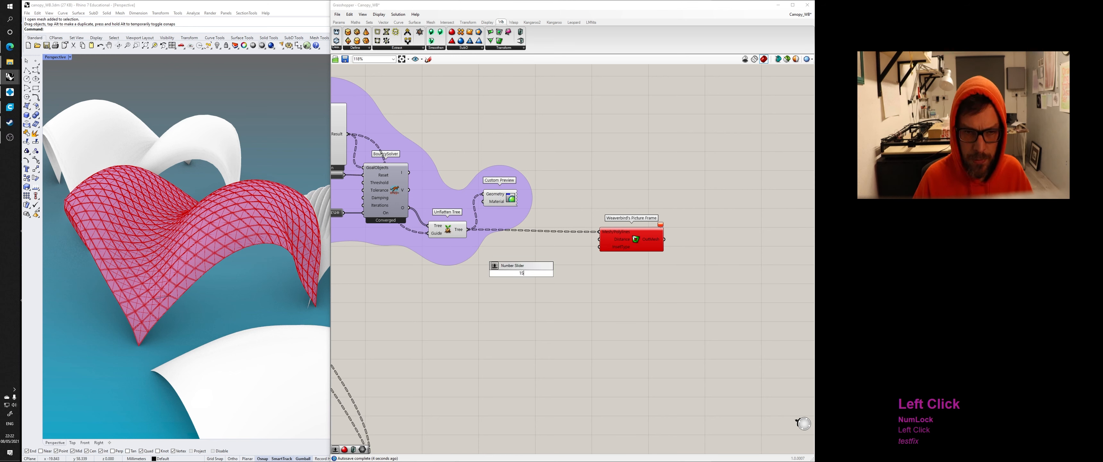
key("Return")
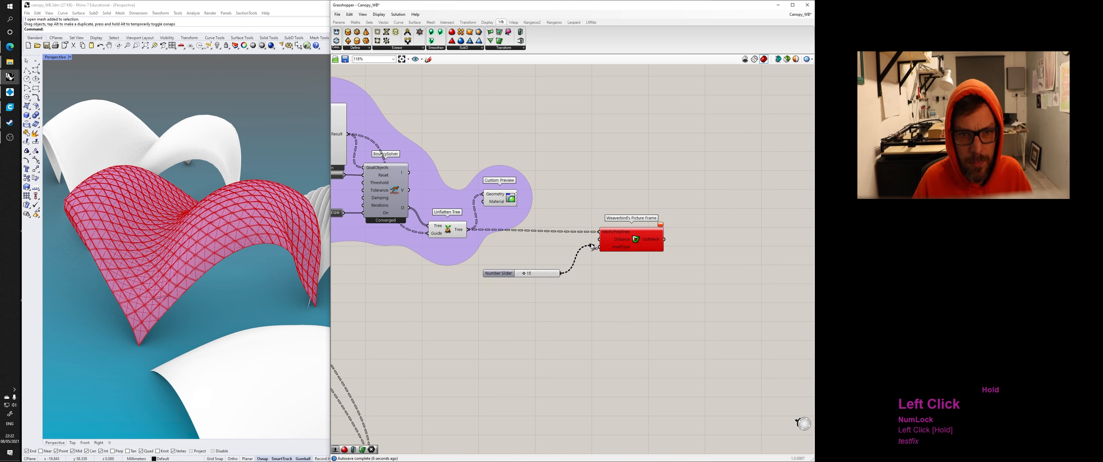
left_click_drag(598, 242, 599, 240)
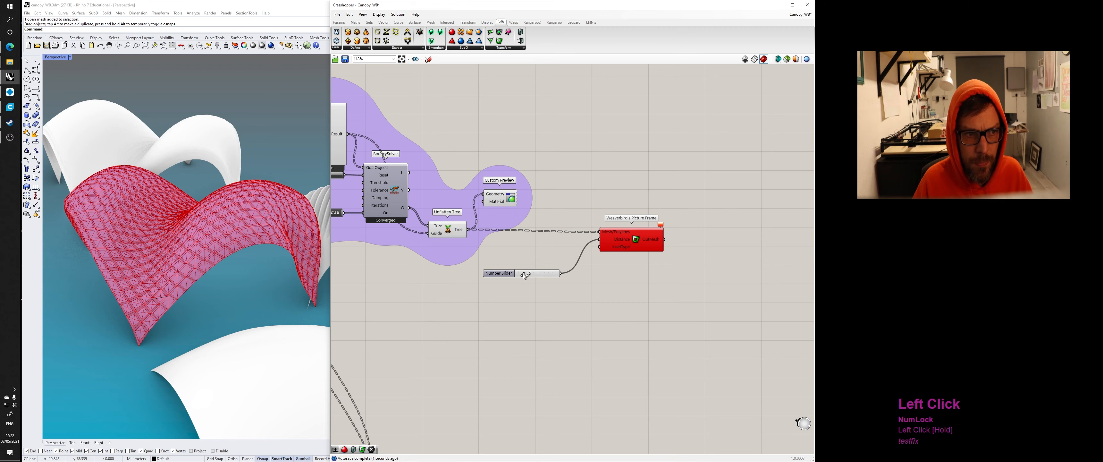
left_click_drag(524, 276, 524, 276)
Step: Check the Picture Frame's error and replace its Mesh/Polylines source with the Bouncy Solver's O output
right_click_drag(592, 291, 502, 290)
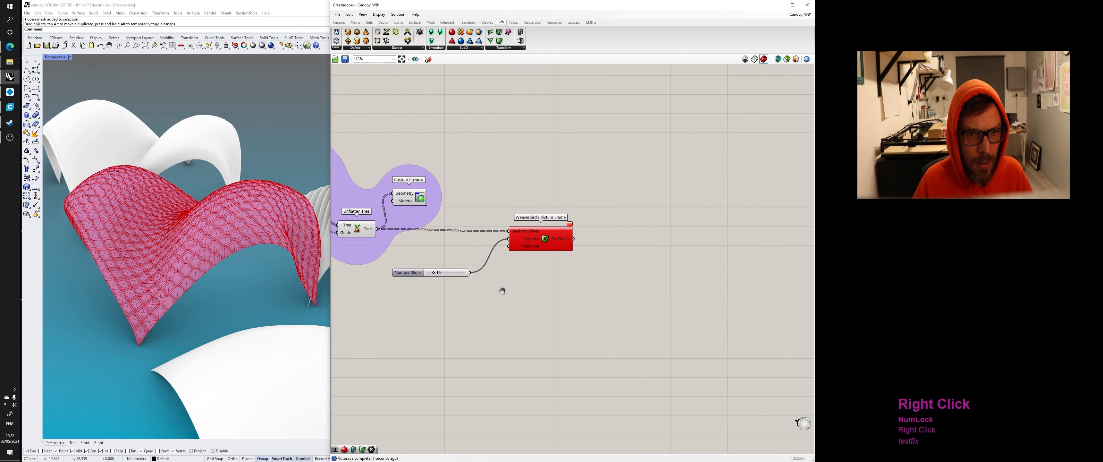
left_click(571, 228)
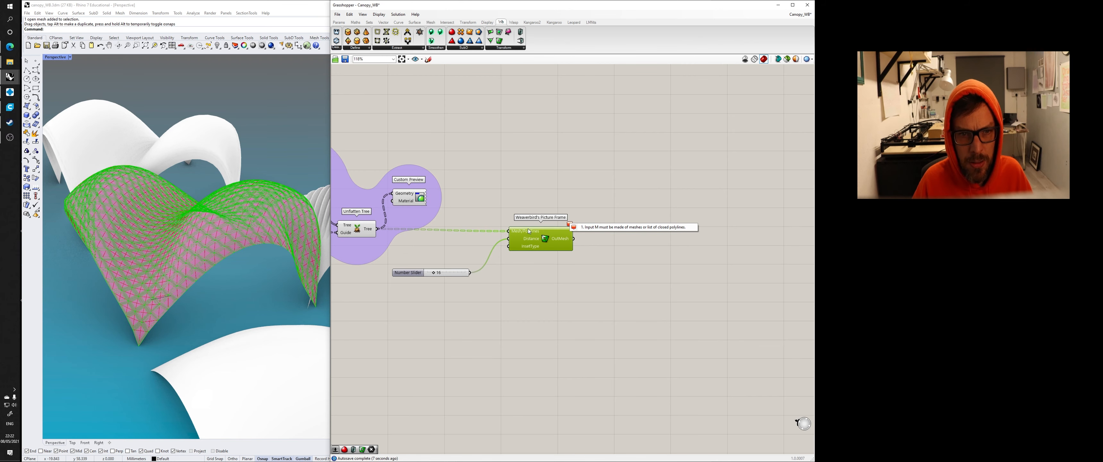
left_click(509, 193)
right_click_drag(333, 208, 491, 221)
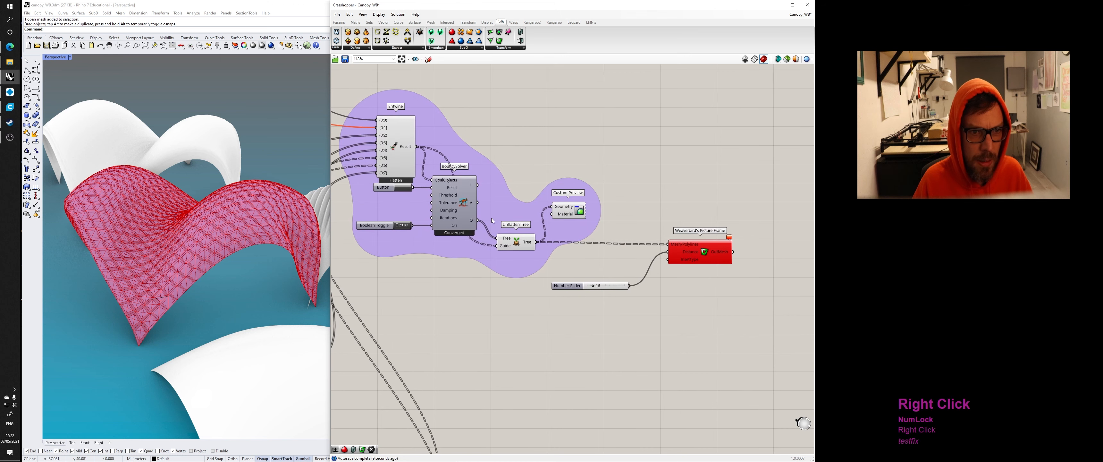
left_click_drag(621, 245, 669, 245)
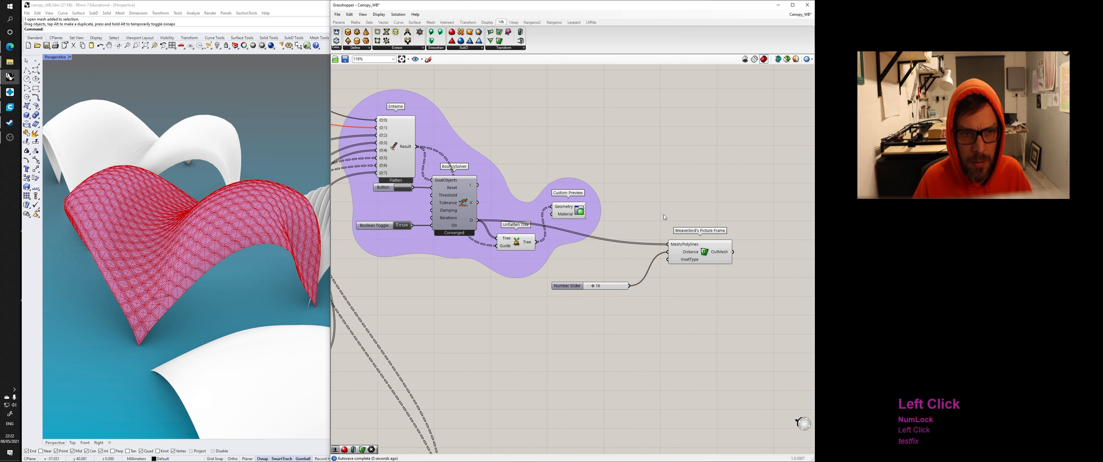
Step: Turn off the viewport preview of the Unflatten Tree component
left_click(465, 220)
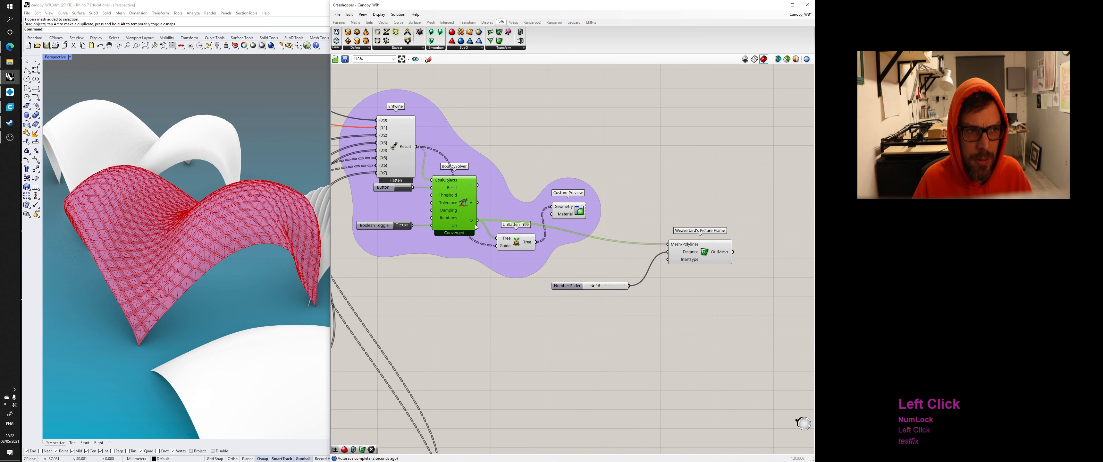
right_click_drag(476, 226, 447, 232)
left_click(489, 250)
right_click(489, 250)
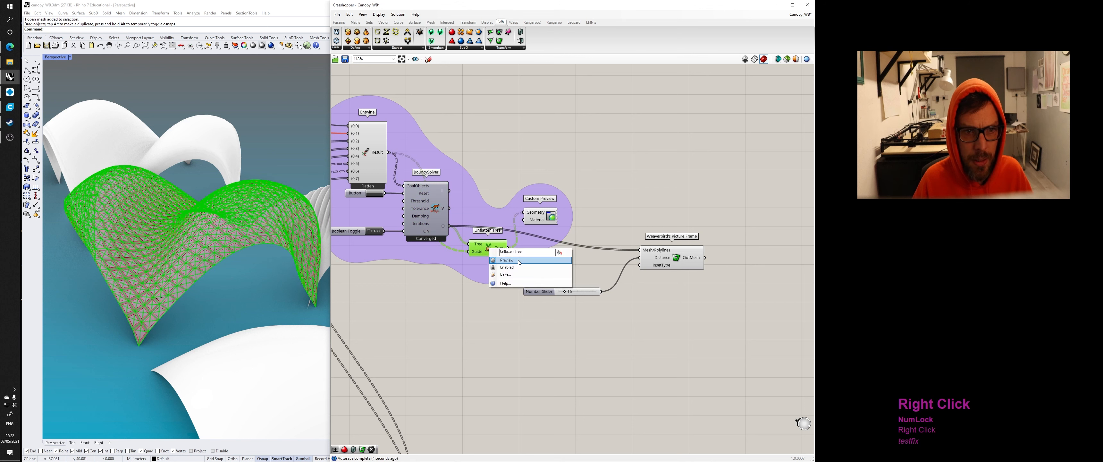
left_click(519, 263)
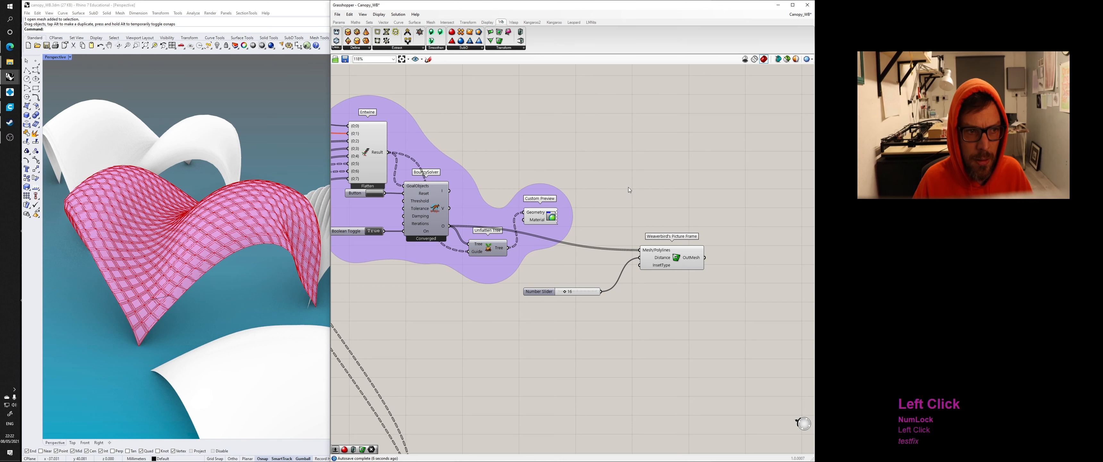
Step: Move the Custom Preview beside the Picture Frame, connect OutMesh to its Geometry input and inspect the framed canopy
left_click(431, 216)
left_click_drag(551, 217, 717, 199)
right_click_drag(745, 241, 653, 241)
right_click_drag(292, 210, 324, 255)
scroll(301, 272, "up", 3, "shift")
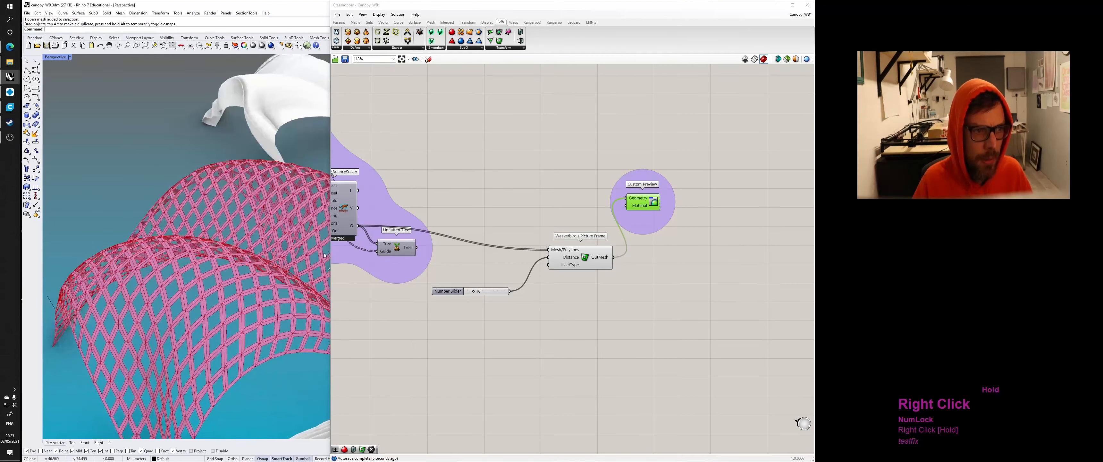
Step: Add a Weaverbird's Mesh Thicken component beside the Picture Frame and check its Distance input
right_click_drag(601, 251, 568, 235)
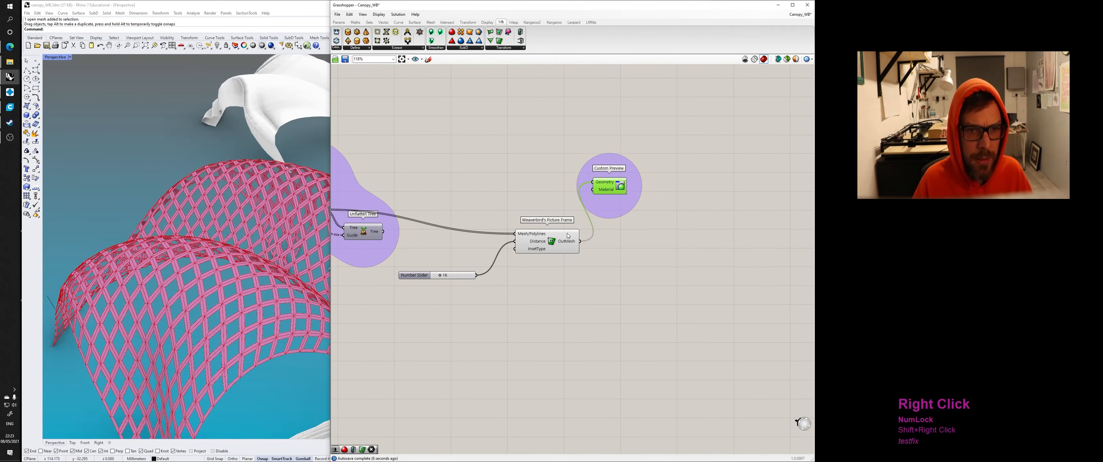
left_click(506, 50)
left_click(527, 111)
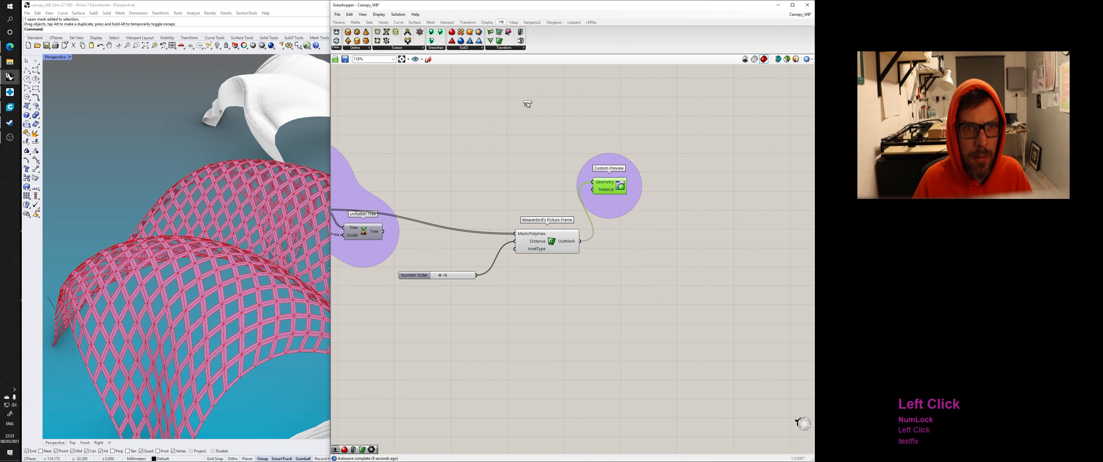
left_click(640, 279)
left_click(614, 278)
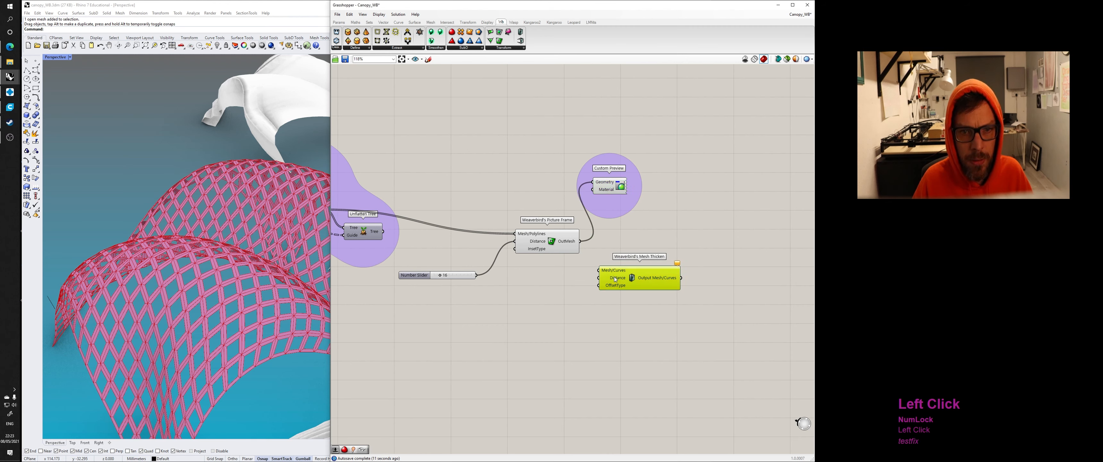
mouse_move(619, 281)
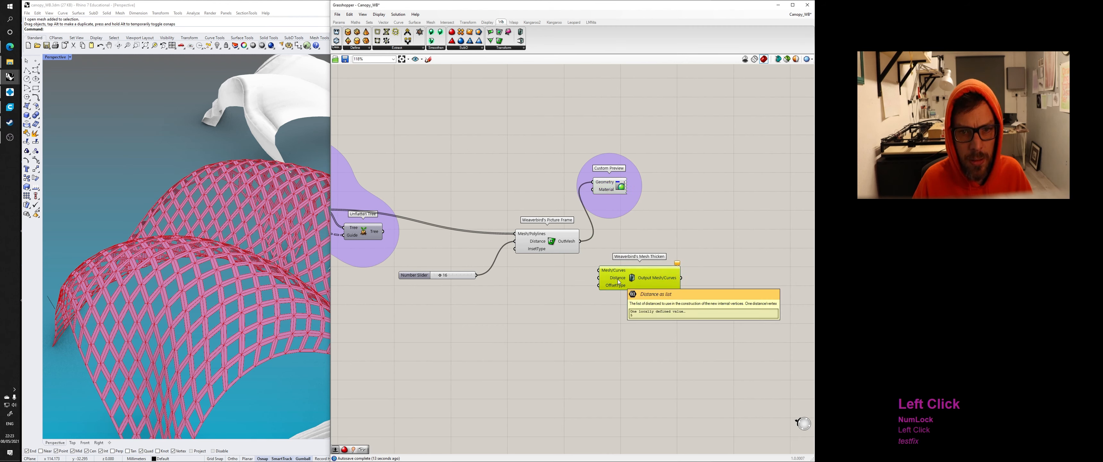
Step: Duplicate the Picture Frame's distance slider, connect the copy to Mesh Thicken's Distance, and connect OutMesh to its Mesh/Curves input
left_click_drag(468, 275, 518, 307, "alt")
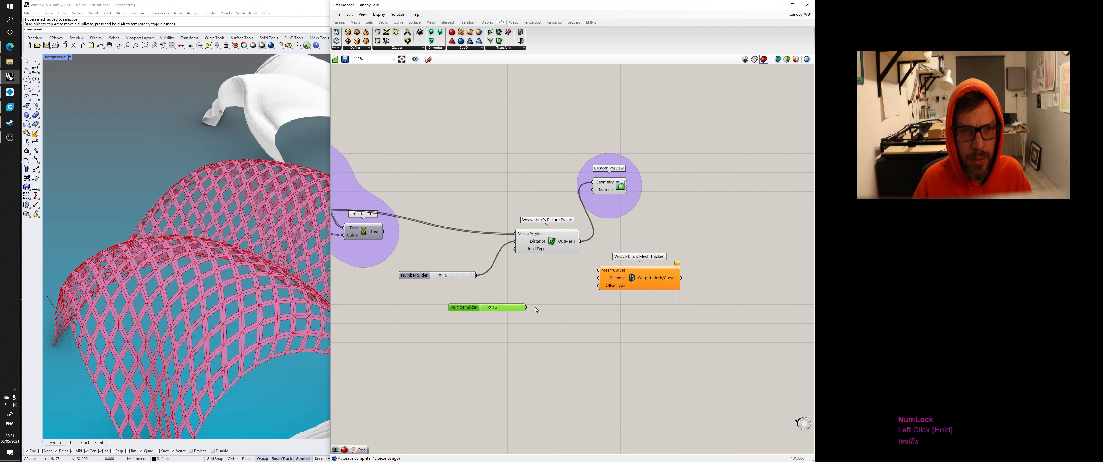
left_click_drag(595, 279, 613, 258)
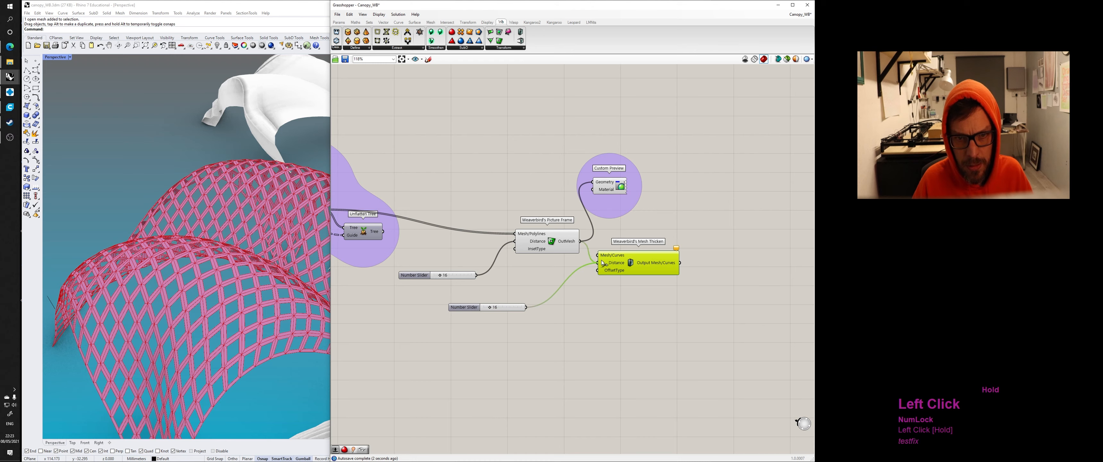
left_click_drag(600, 256, 601, 256)
left_click(656, 216)
Step: Set the Mesh Thicken distance slider to 1 and inspect the thickened lattice in the viewport
right_click_drag(285, 296, 303, 257)
scroll(494, 301, "up", 3)
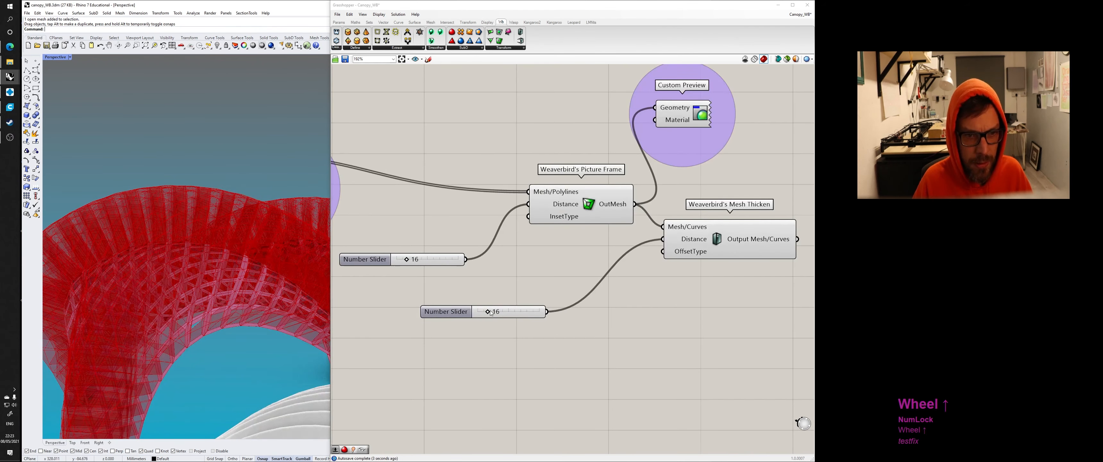
left_click_drag(491, 313, 479, 312)
right_click_drag(300, 282, 270, 337)
scroll(252, 322, "down", 6)
scroll(274, 334, "up", 6)
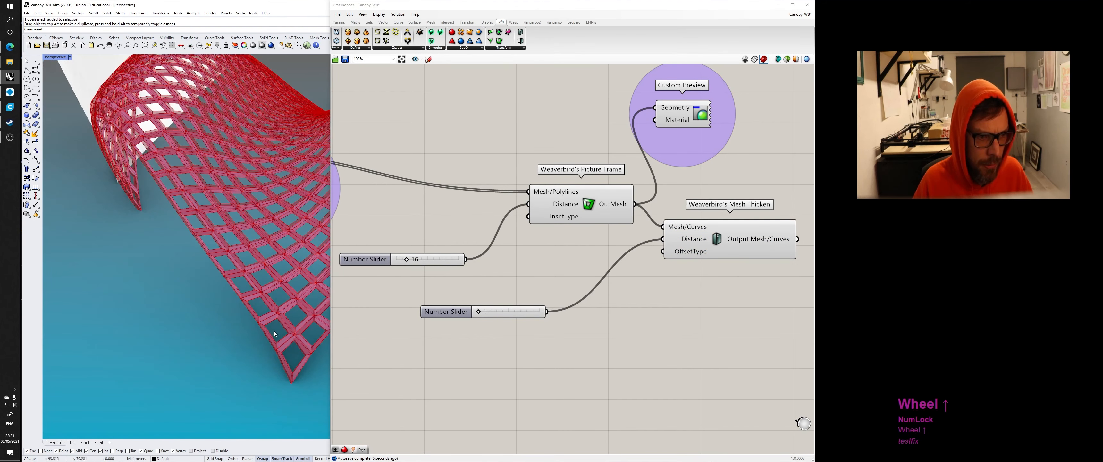
scroll(414, 309, "down", 4)
Step: Lower the multiplier slider of the second Length(Line) spring to 0.51
right_click_drag(415, 309, 558, 287)
right_click_drag(368, 300, 617, 267)
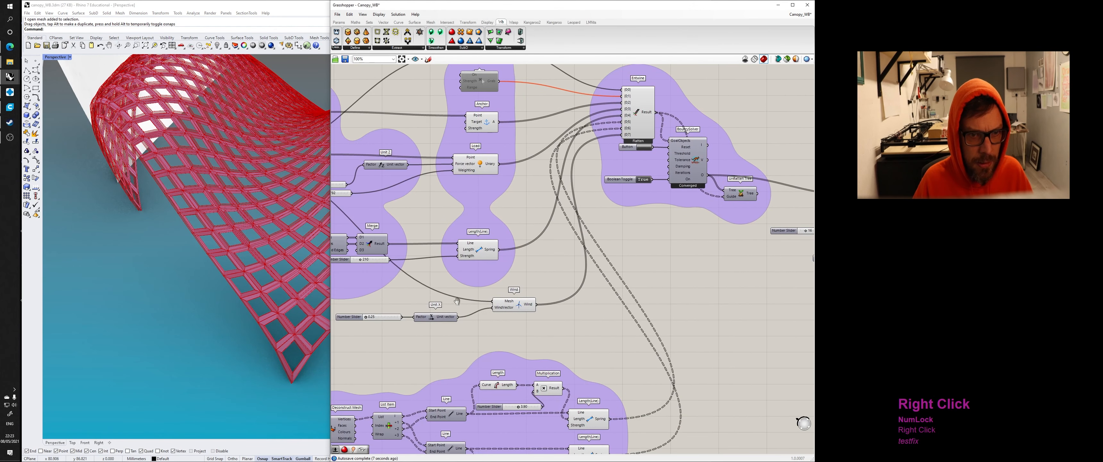
right_click_drag(375, 390, 489, 265)
scroll(488, 265, "up", 3)
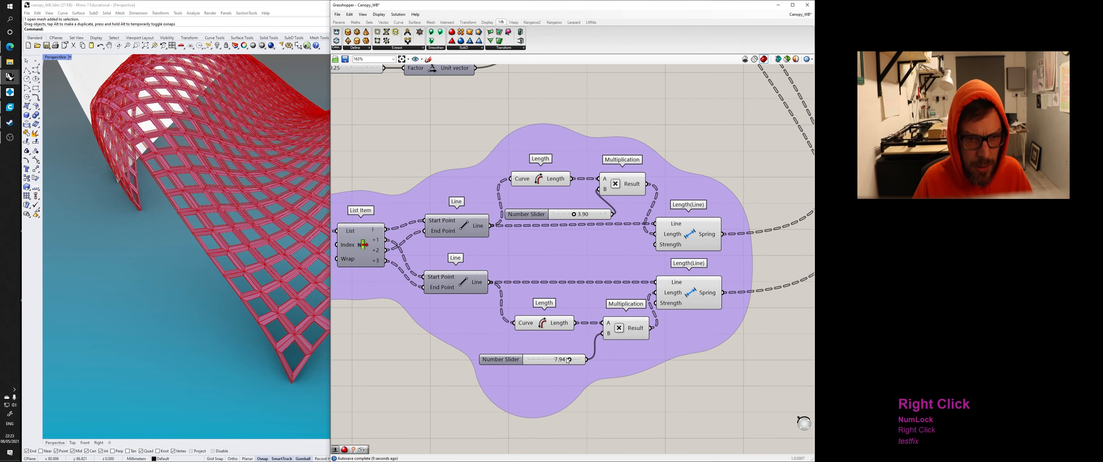
left_click_drag(569, 361, 533, 356)
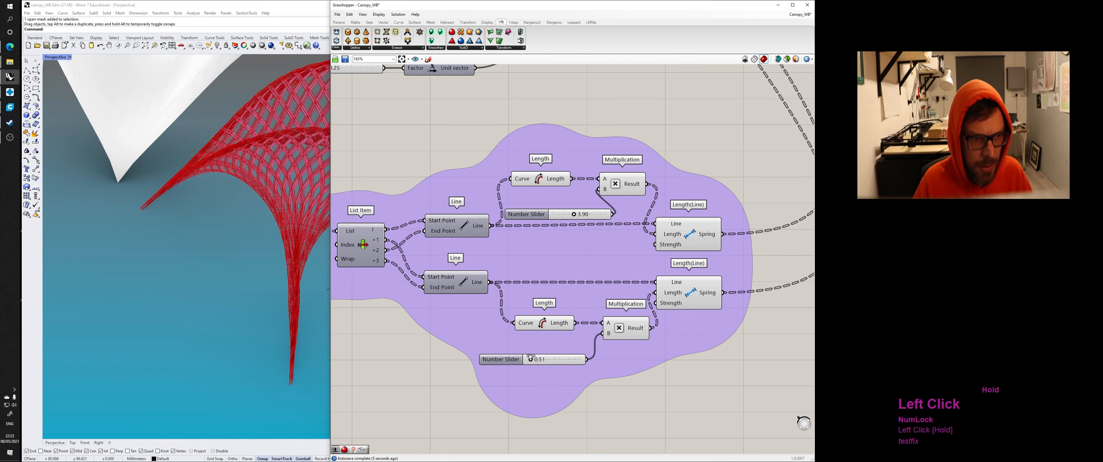
Step: Inspect the deformed canopy among the baked variants and set the second spring's length multiplier slider to 7.45
mouse_move(250, 324)
right_mouse_down()
mouse_move(210, 315)
mouse_move(246, 320)
right_mouse_up()
scroll(226, 314, "up", 3)
scroll(266, 299, "down", 5)
right_click_drag(311, 320, 146, 300)
scroll(275, 301, "down", 4)
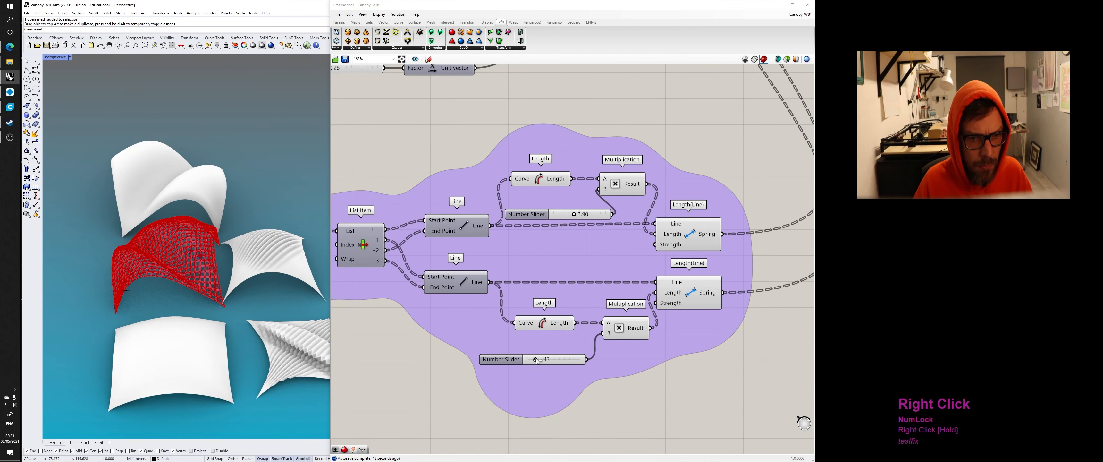
left_click_drag(537, 360, 567, 359)
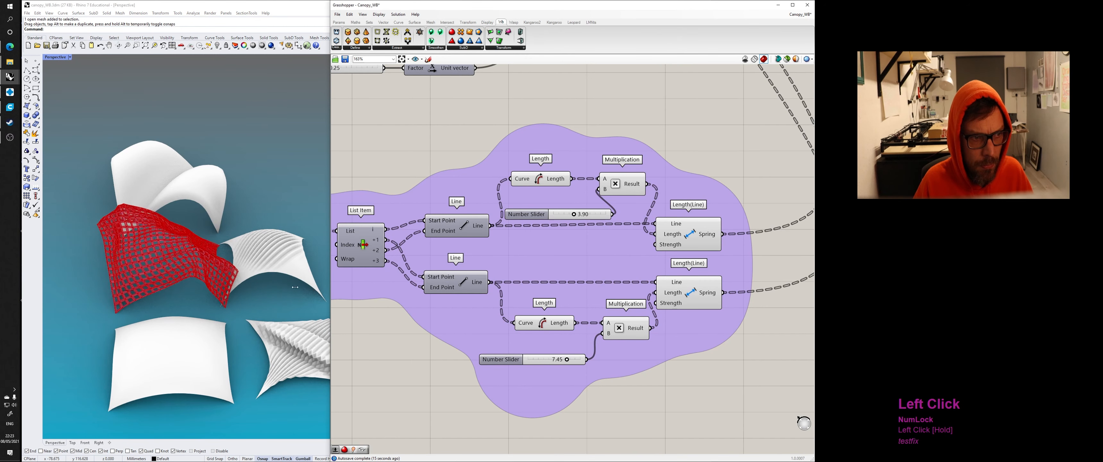
Step: Return to Mesh Thicken, review the Weaverbird transform and subdivision components, and place a Catmull-Clark Subdivision beside it
scroll(687, 245, "down", 2)
right_click_drag(687, 244, 557, 271)
scroll(557, 271, "up", 2)
right_click_drag(742, 99, 513, 279)
right_click_drag(679, 187, 524, 252)
right_click_drag(758, 206, 604, 216)
left_click(605, 215)
right_click_drag(637, 241, 572, 181)
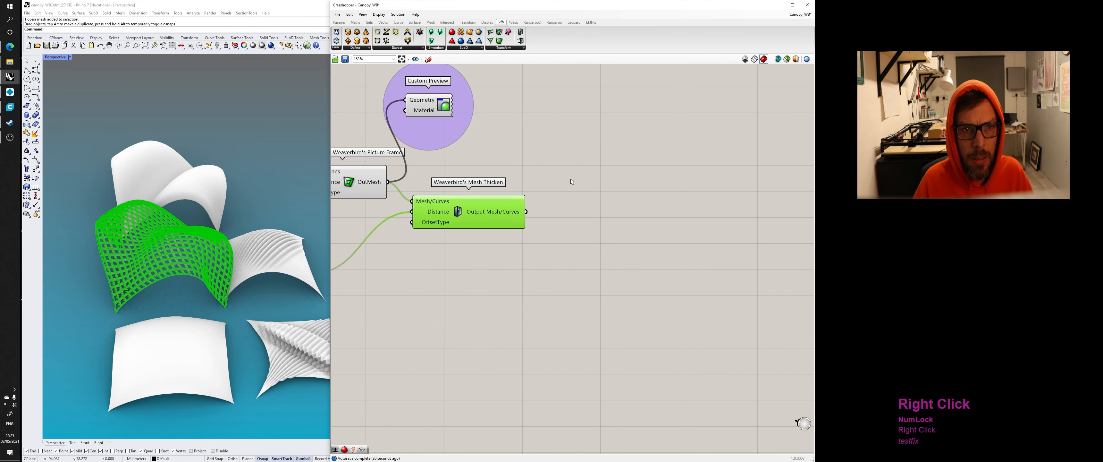
left_click(495, 51)
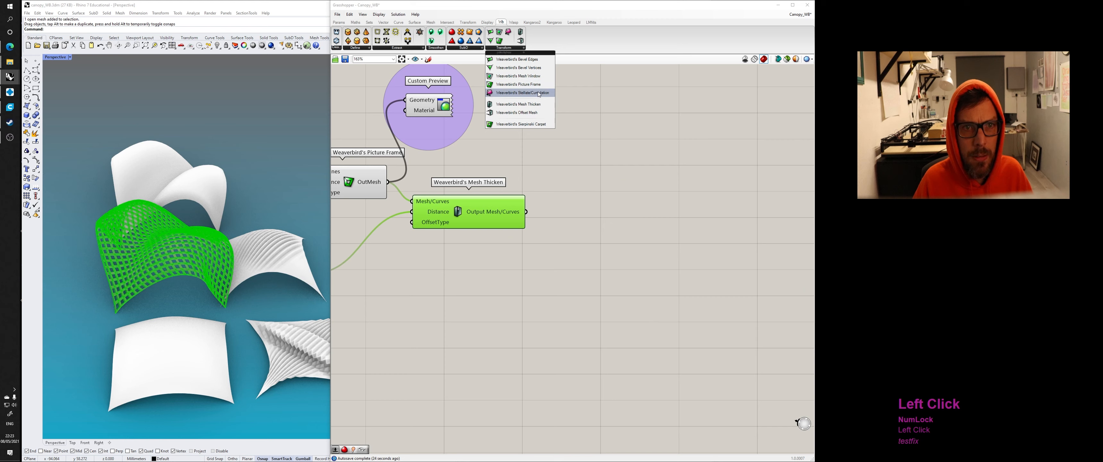
left_click(475, 48)
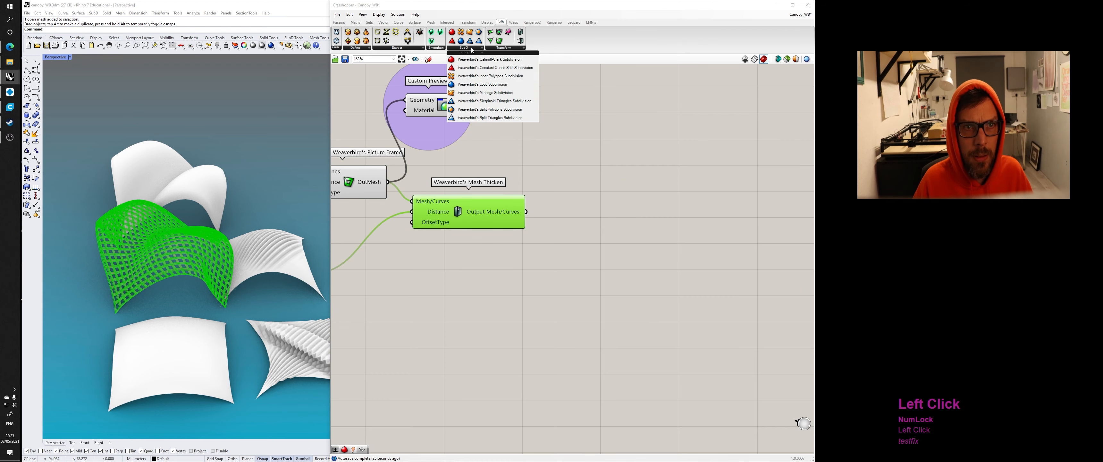
left_click(493, 101)
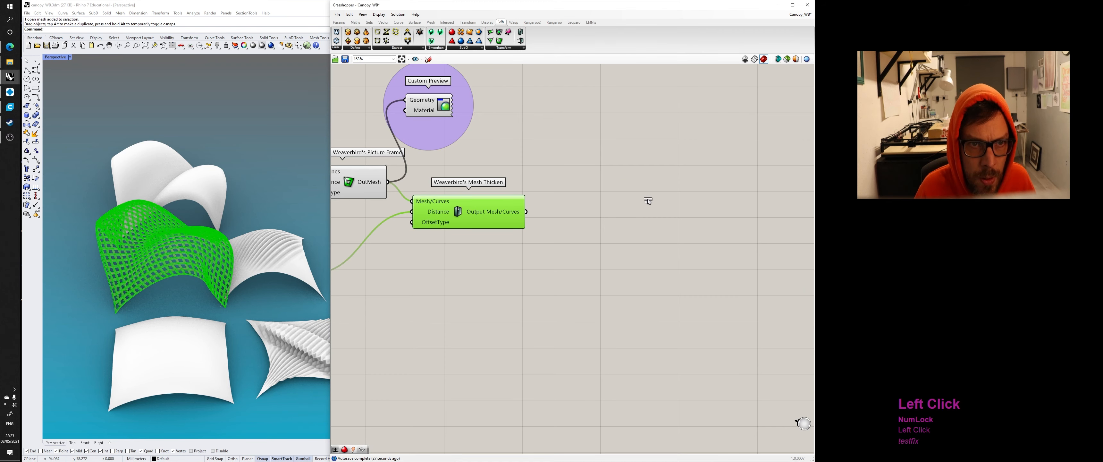
left_click(648, 201)
Step: Add a Weaverbird's Sierpinski Triangles Subdivision below the Catmull-Clark component and look closely at the lattice
left_click(471, 48)
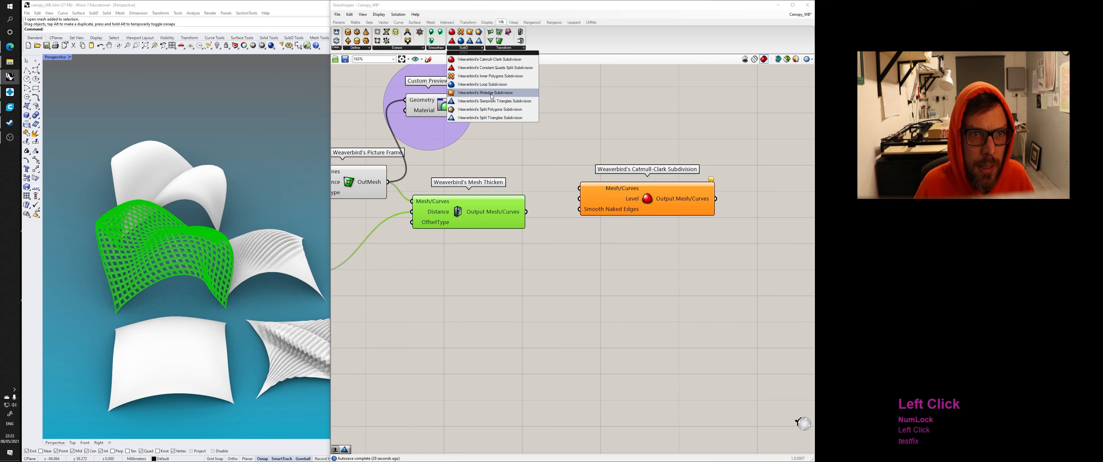
left_click(510, 102)
left_click(620, 283)
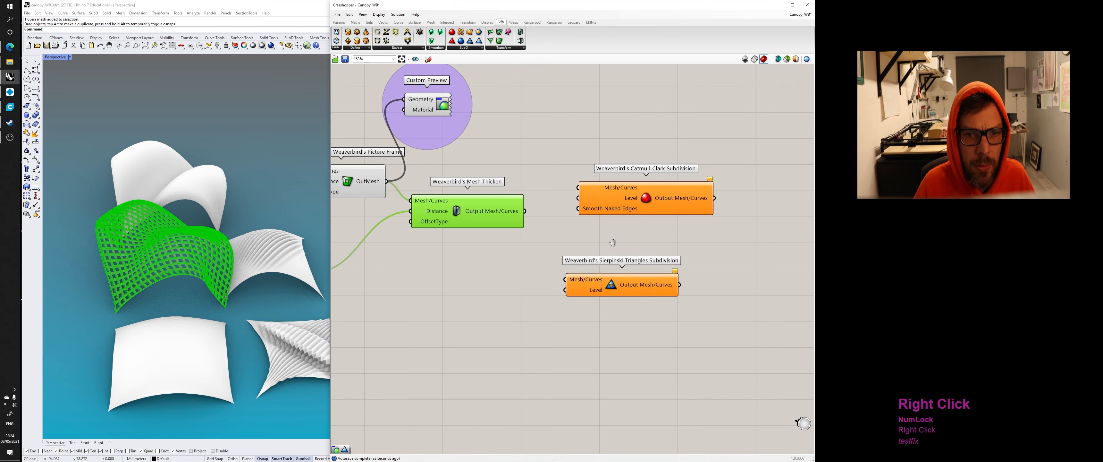
right_click_drag(620, 283, 598, 274)
scroll(145, 273, "up", 5)
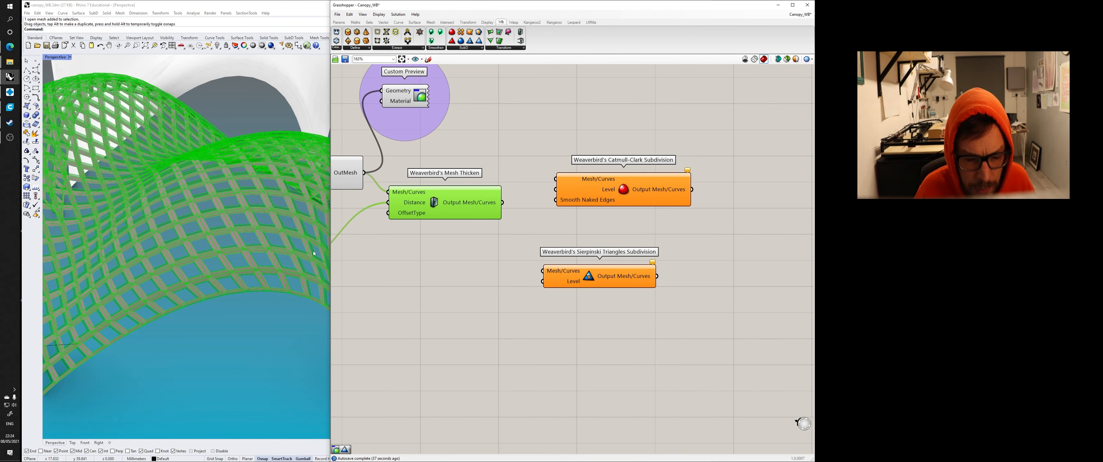
scroll(224, 270, "up", 2)
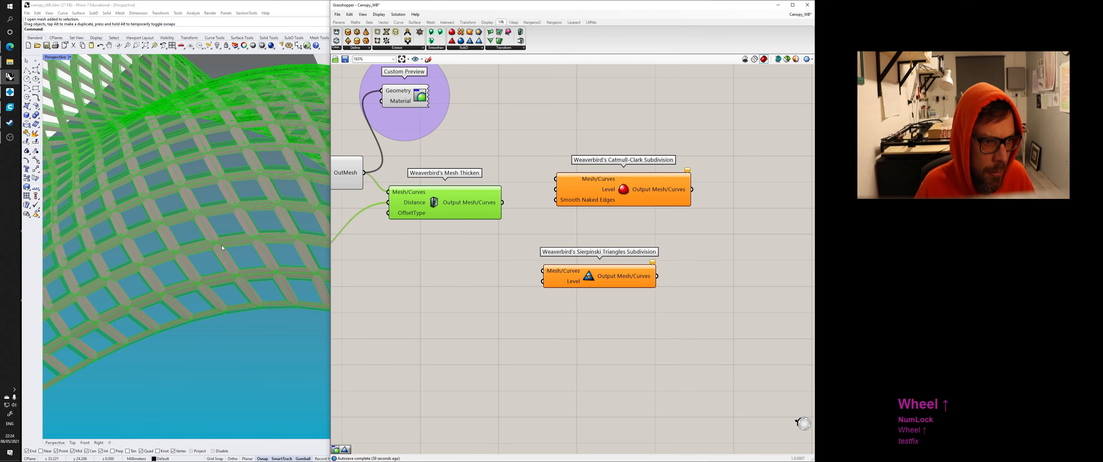
right_click_drag(450, 279, 484, 280)
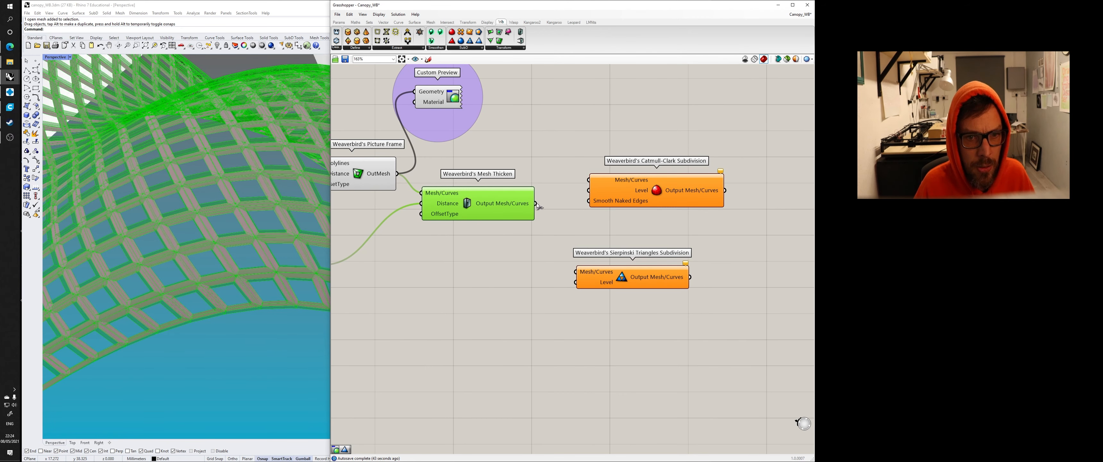
Step: Create a number slider from 3, connect it and the Mesh Thicken output to the Sierpinski subdivision, and test levels 1 and 3
left_click(608, 283)
left_click(580, 308)
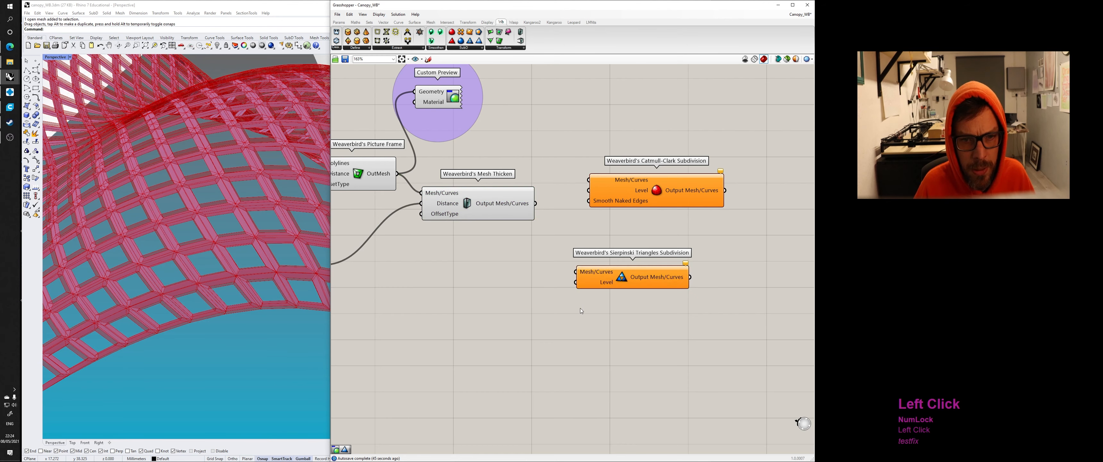
type("3")
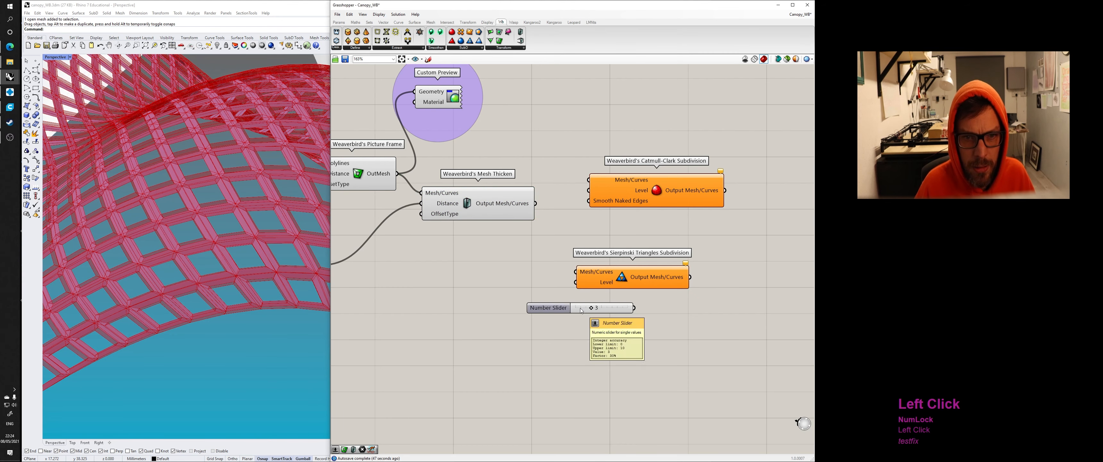
key("Return")
left_click_drag(506, 310, 501, 311)
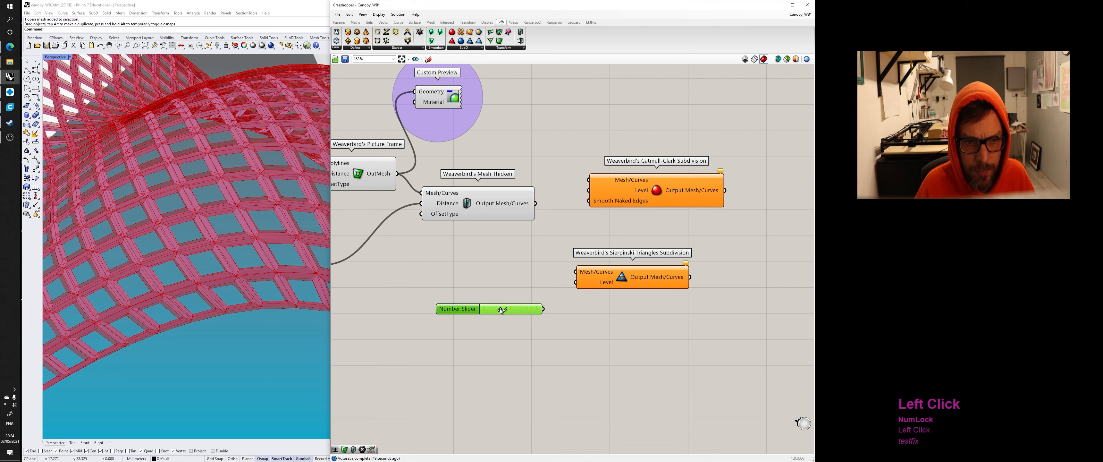
left_click_drag(536, 209, 577, 281)
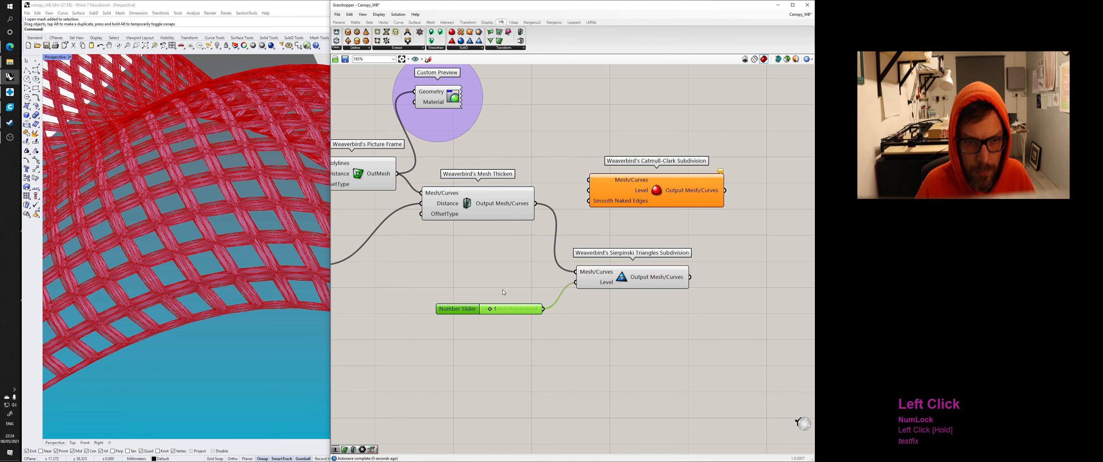
left_click_drag(495, 309, 499, 311)
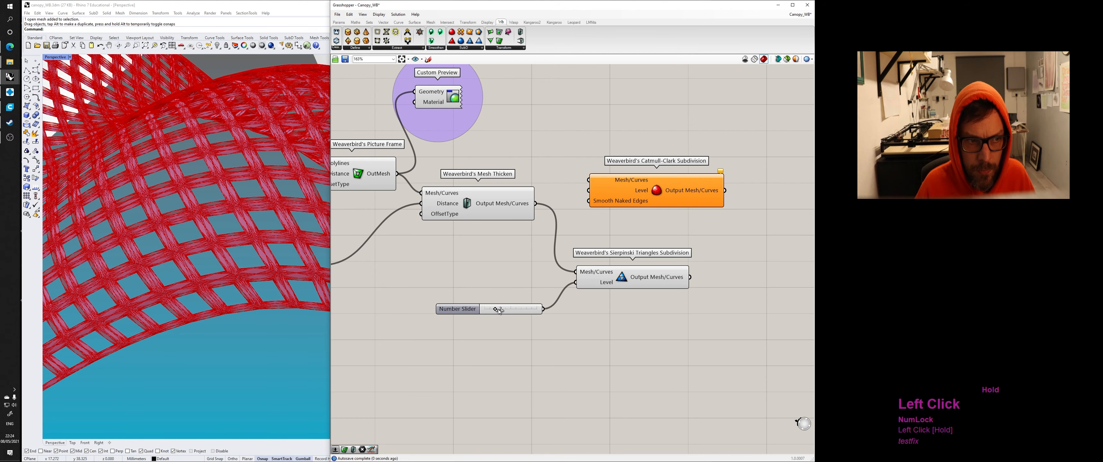
Step: Turn off the viewport previews of the Picture Frame and Mesh Thicken components
right_click(512, 203)
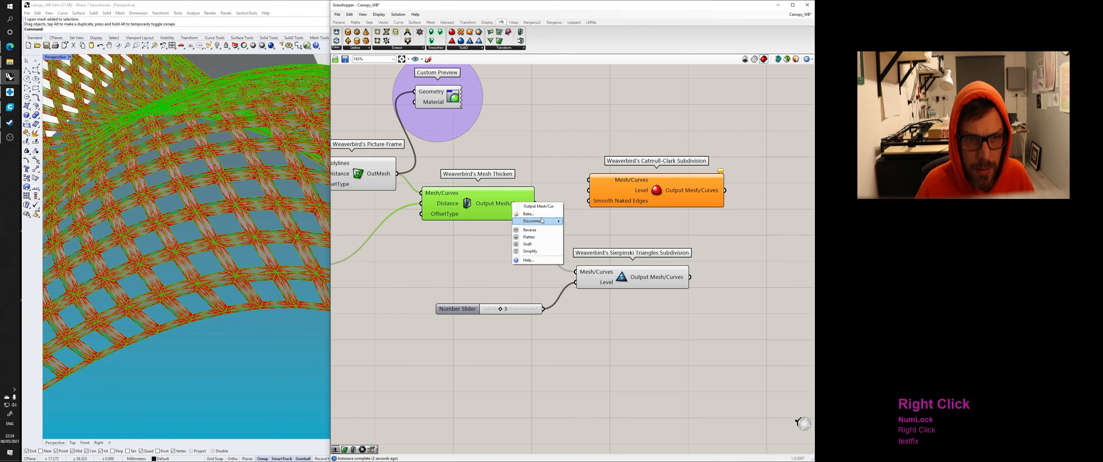
left_click(491, 160)
left_click_drag(369, 243, 445, 154)
middle_click(417, 182)
left_click(439, 166)
Step: Move the Custom Preview beside the Sierpinski subdivision, connect the subdivided mesh to Geometry and inspect it up close
left_click_drag(438, 97, 750, 234)
right_click_drag(265, 250, 271, 256)
scroll(271, 256, "up", 5)
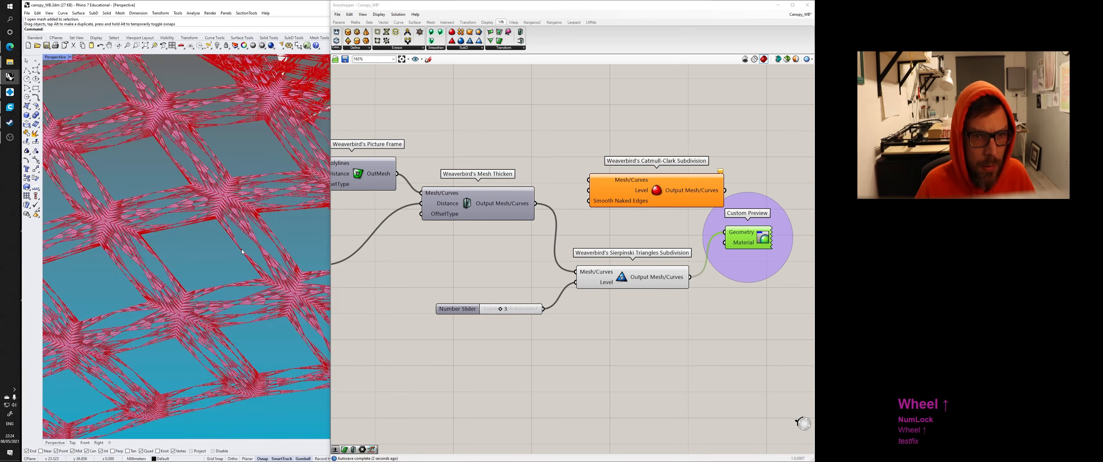
Step: Delete the Sierpinski Triangles Subdivision component
right_click_drag(640, 263, 601, 292)
left_click(601, 296)
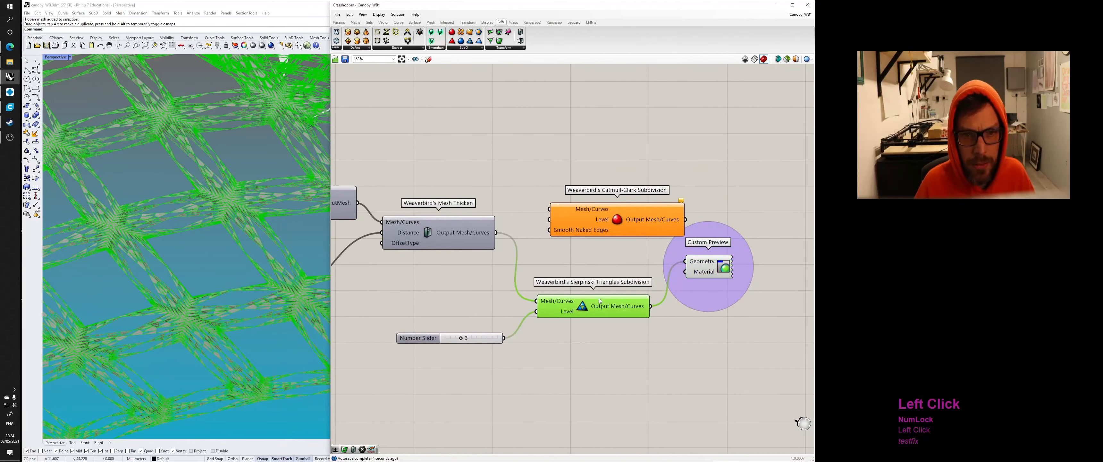
key("Delete")
Step: Try Weaverbird's Split Triangles Subdivision on the thickened mesh with the existing level slider, and delete the component
left_click(468, 49)
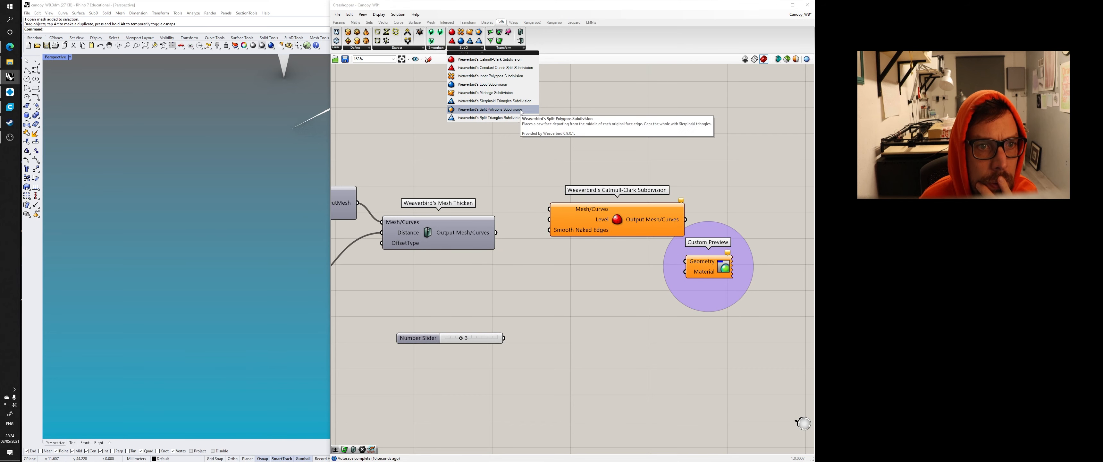
left_click(506, 118)
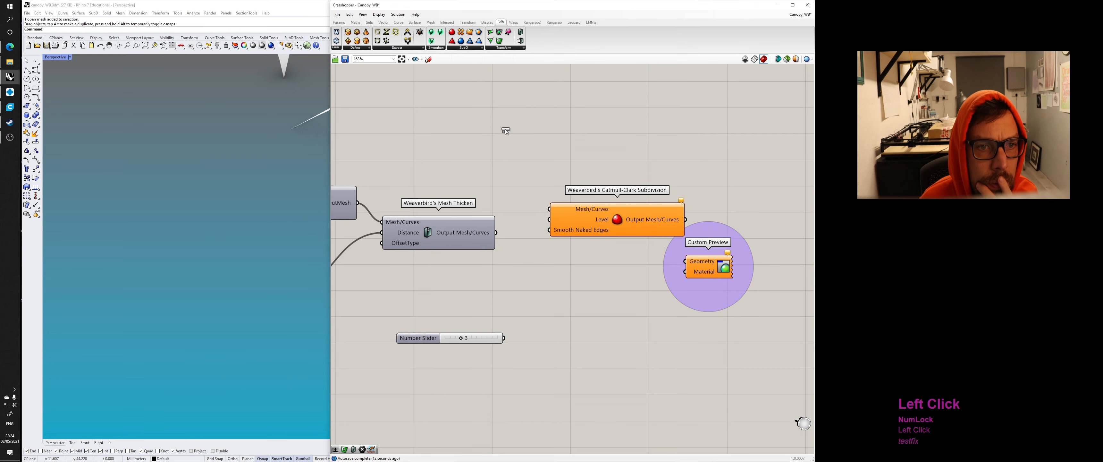
left_click(548, 298)
left_click_drag(496, 232, 565, 306)
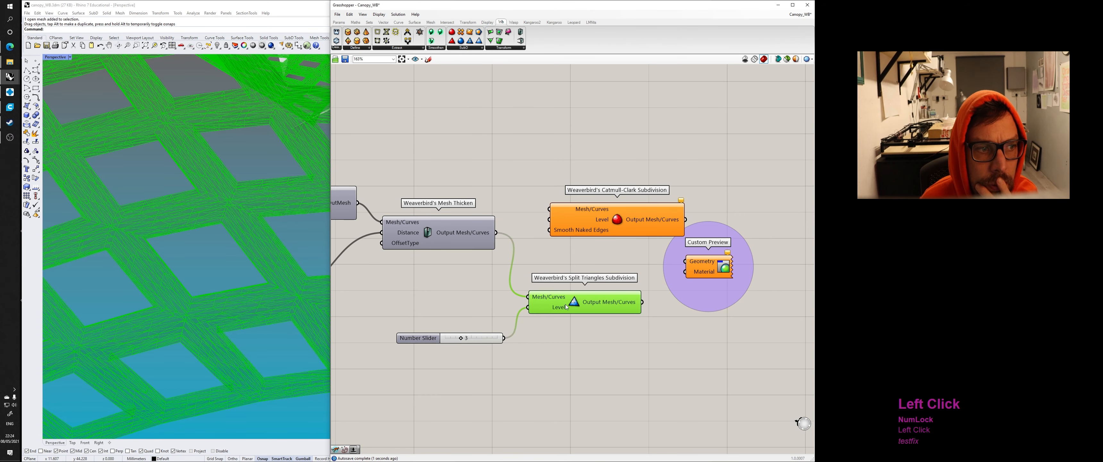
key("Delete")
Step: Move the Catmull-Clark Subdivision component beside Mesh Thicken and feed the thickened mesh into its Mesh/Curves input
left_click_drag(496, 232, 508, 233)
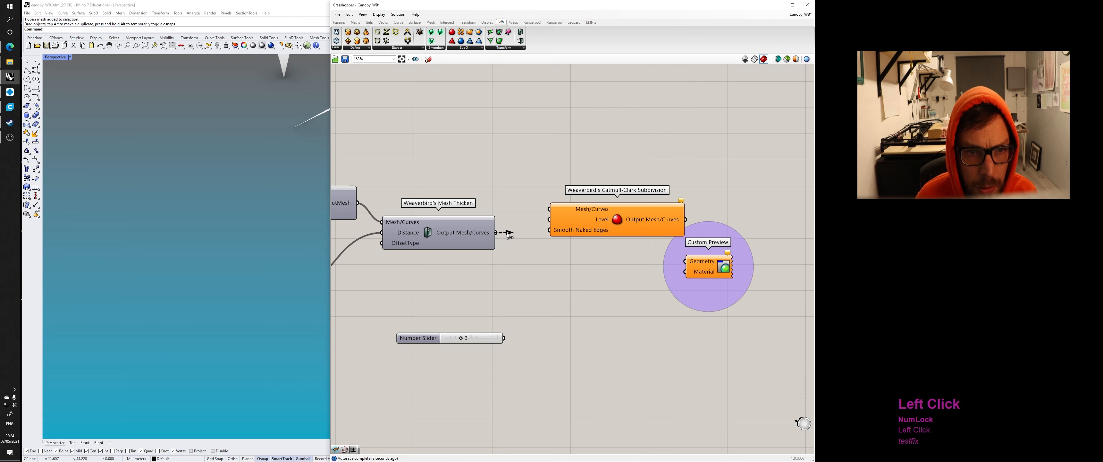
left_click_drag(548, 212, 549, 209)
left_click_drag(632, 232, 683, 272)
left_click(666, 248)
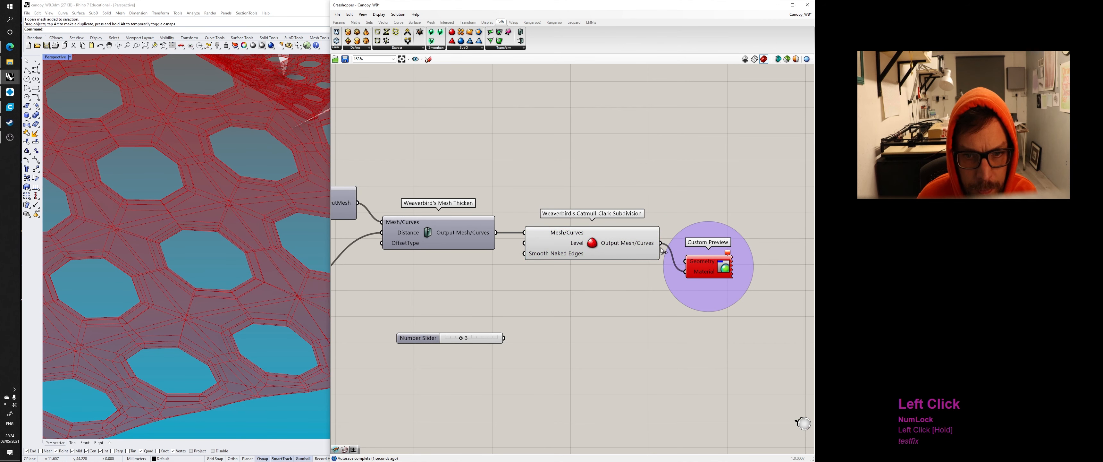
key("ctrl+z")
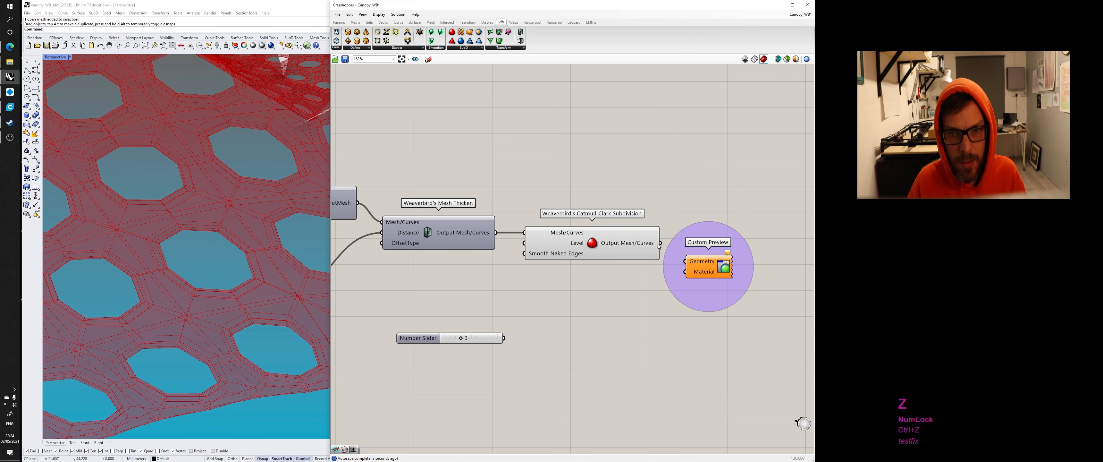
Step: Connect the Catmull-Clark output to the Custom Preview's Geometry and the existing number slider to the subdivision Level
left_click_drag(661, 244, 685, 261)
left_click_drag(504, 338, 524, 243)
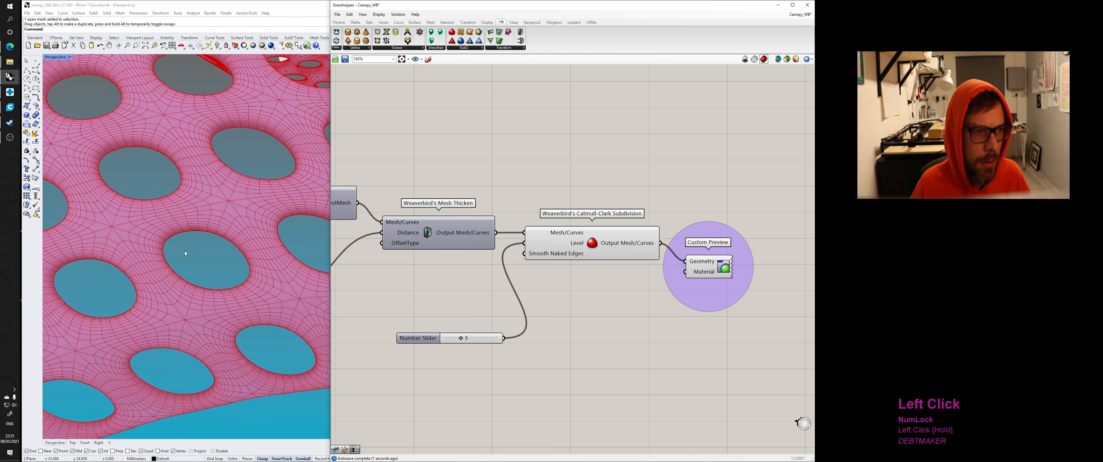
mouse_move(185, 251)
right_mouse_down("shift")
mouse_move(221, 253)
mouse_move(189, 240)
right_mouse_up("shift")
scroll(222, 252, "down", 10)
Step: Place Weaverbird's Stellate/Cumulation component on the canvas below the Picture Frame and Mesh Thicken components
right_click_drag(407, 296, 669, 291)
left_click(465, 48)
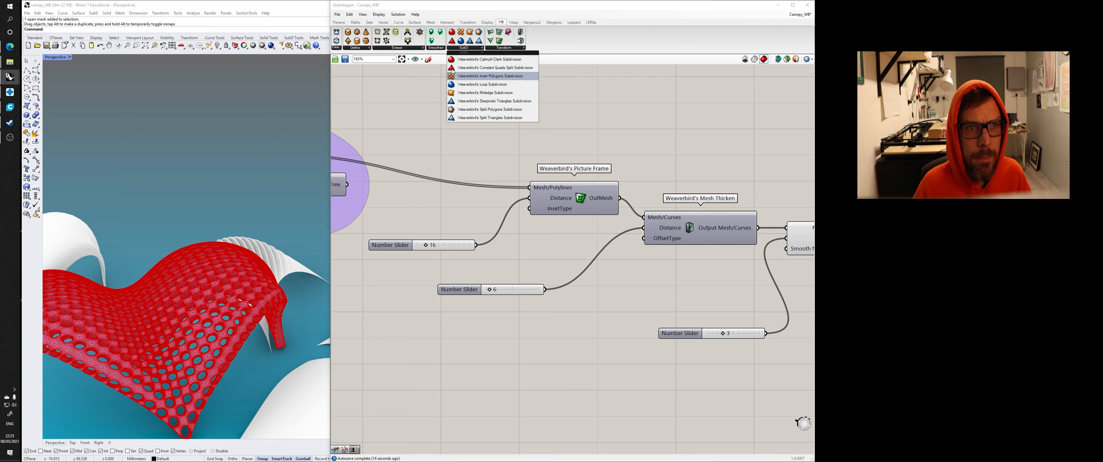
left_click(504, 48)
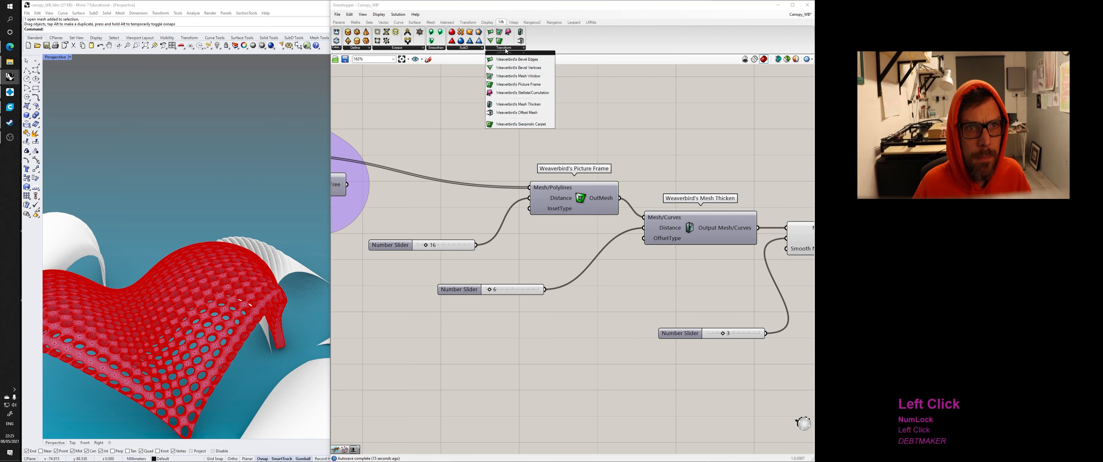
left_click(538, 93)
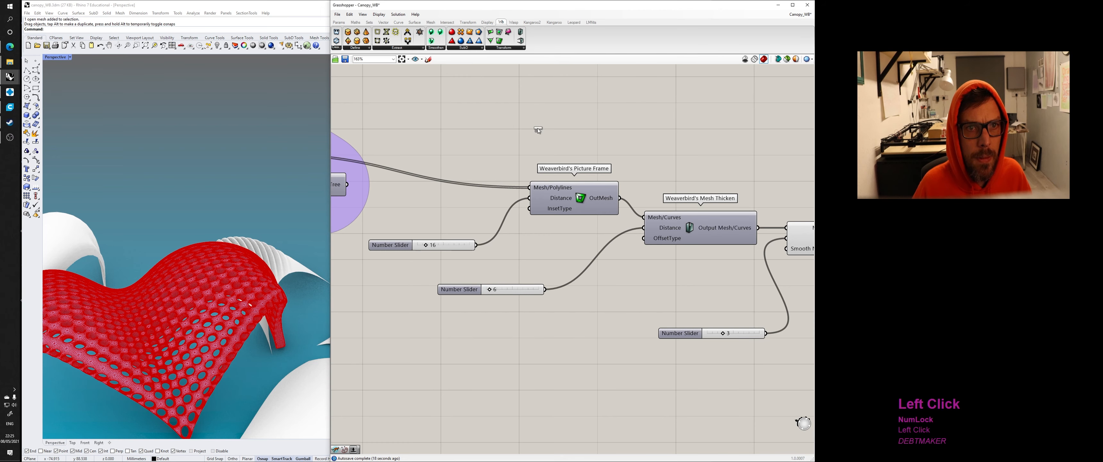
left_click(611, 366)
Step: Set the Catmull-Clark subdivision level to 1
right_click_drag(789, 263, 563, 224)
left_click(565, 212)
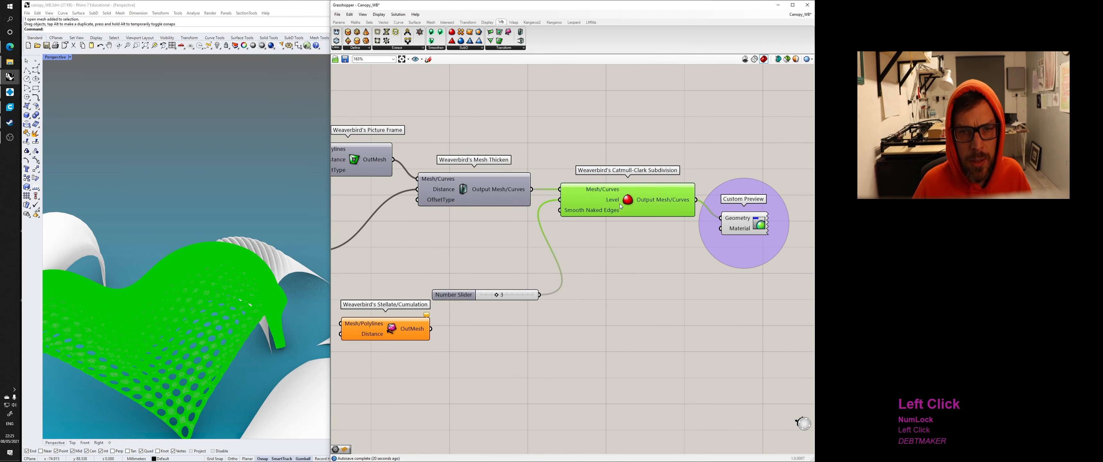
right_click_drag(240, 229, 175, 216)
left_click(174, 215)
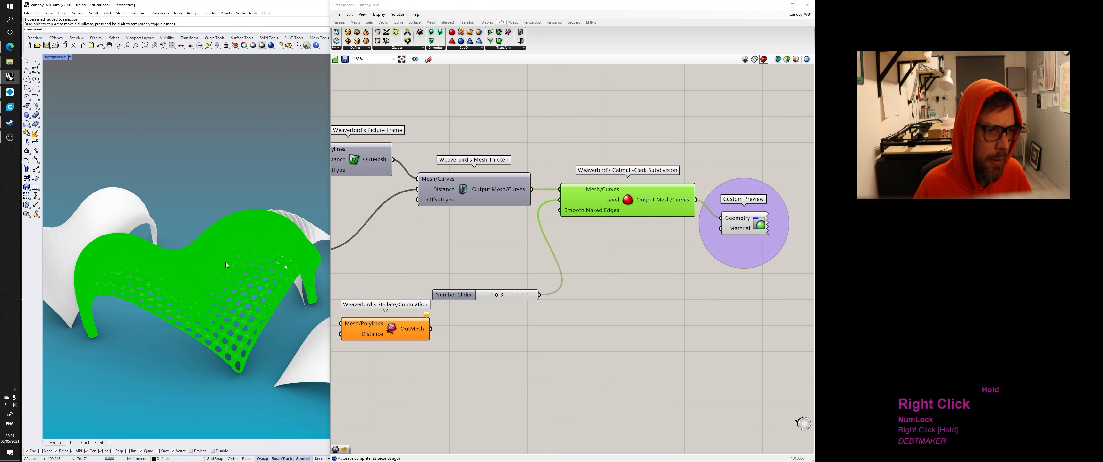
scroll(150, 271, "up", 3)
right_click_drag(150, 270, 193, 283, "shift")
left_click(191, 253)
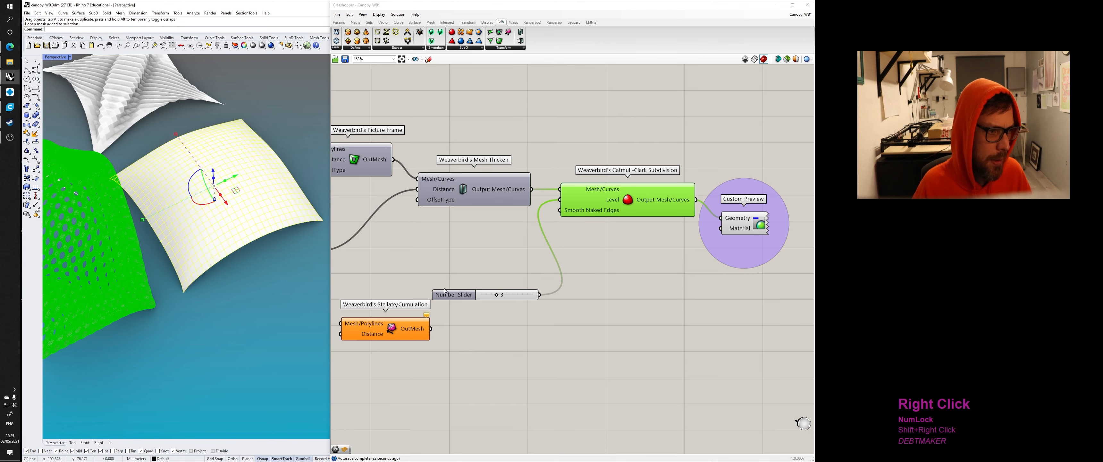
right_click_drag(93, 262, 271, 290, "shift")
left_click(81, 211)
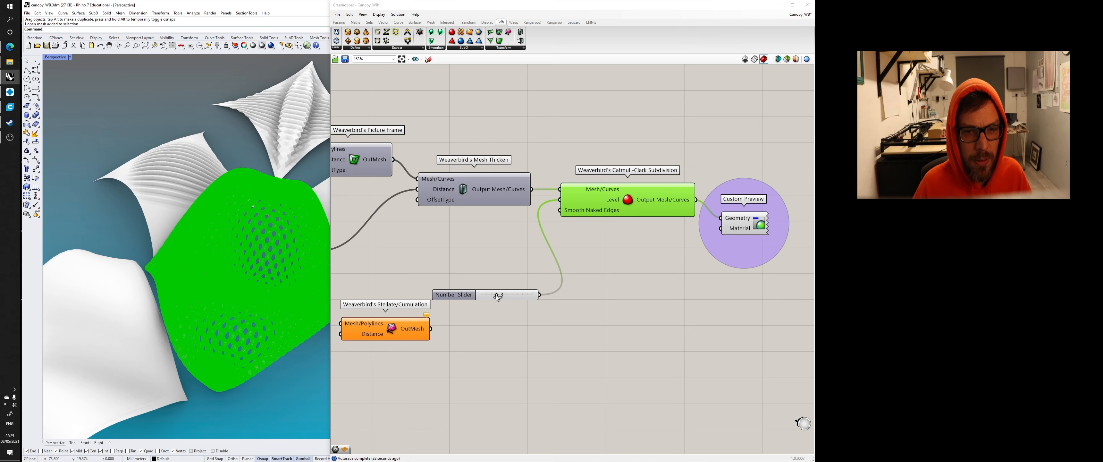
left_click_drag(496, 295, 487, 296)
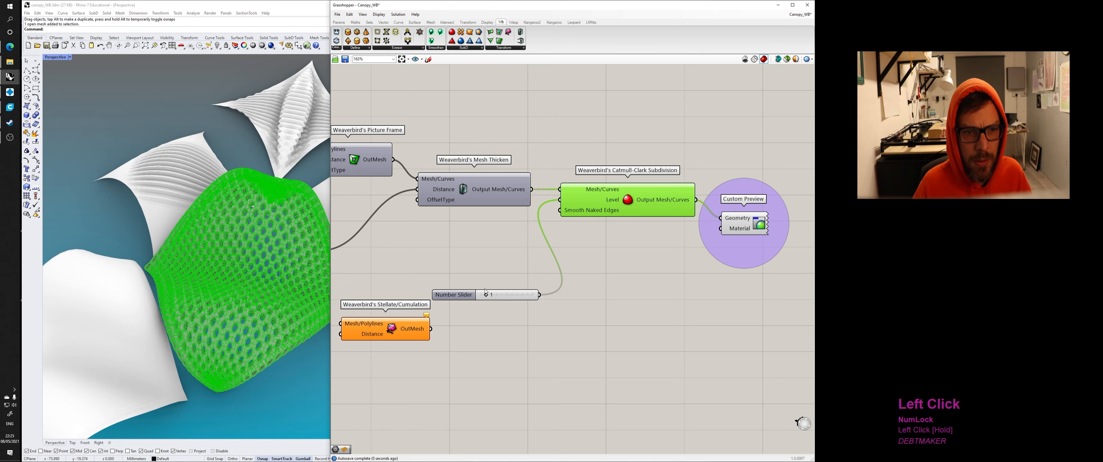
left_click(480, 270)
Step: Examine the level 1 lattice canopy up close and from a distance to judge its smoothness
right_click_drag(214, 360, 252, 294)
scroll(247, 348, "up", 8)
scroll(247, 348, "up", 3, "shift")
scroll(247, 348, "down", 5)
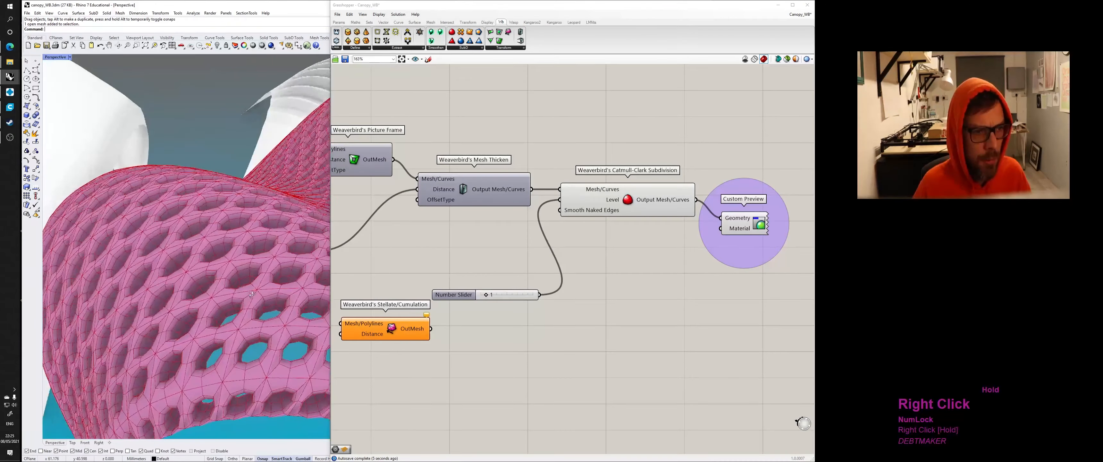
scroll(229, 281, "up", 4)
scroll(252, 281, "down", 6)
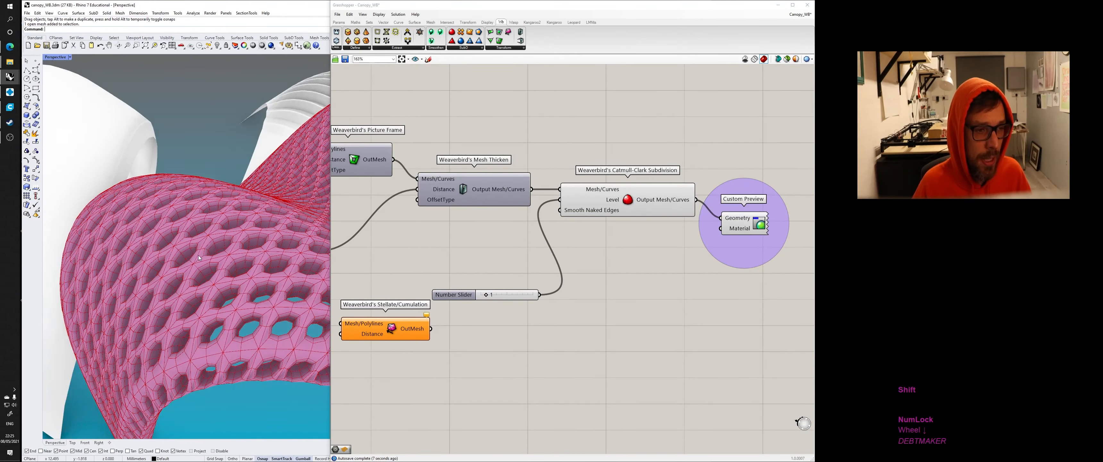
right_click_drag(259, 222, 233, 278)
scroll(269, 233, "down", 2, "shift")
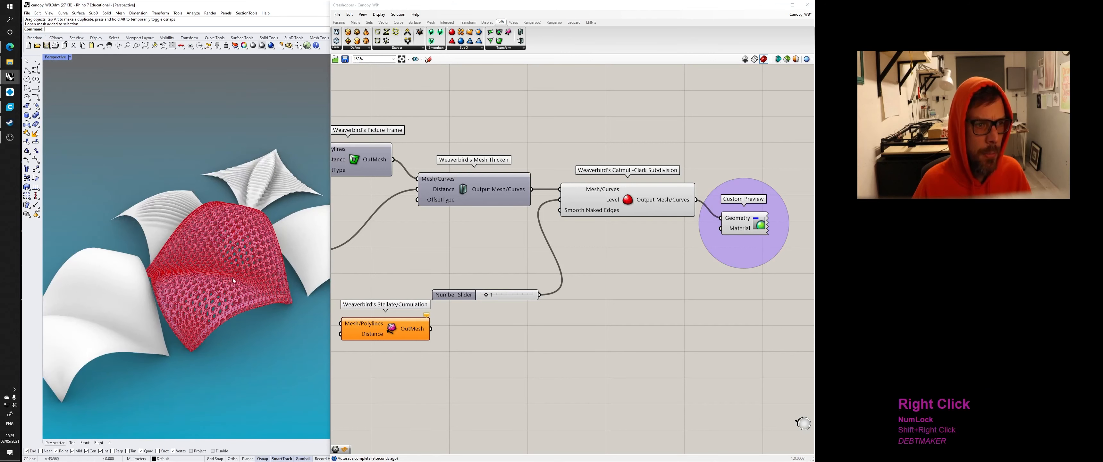
left_click(591, 199)
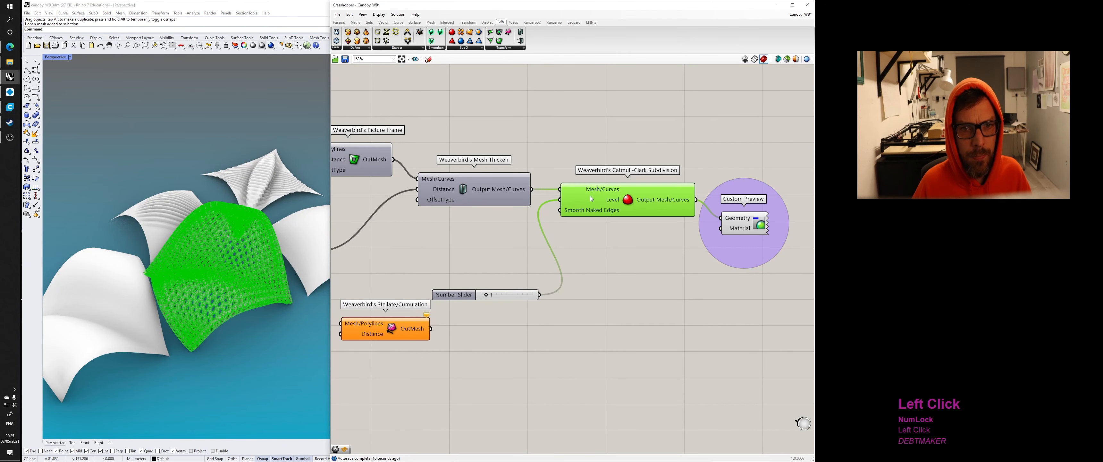
right_click(610, 194)
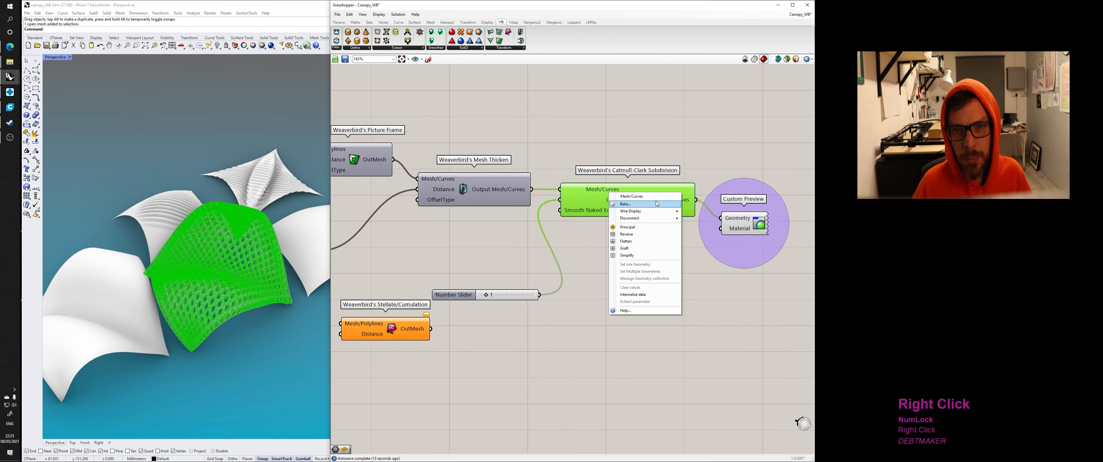
left_click(656, 202)
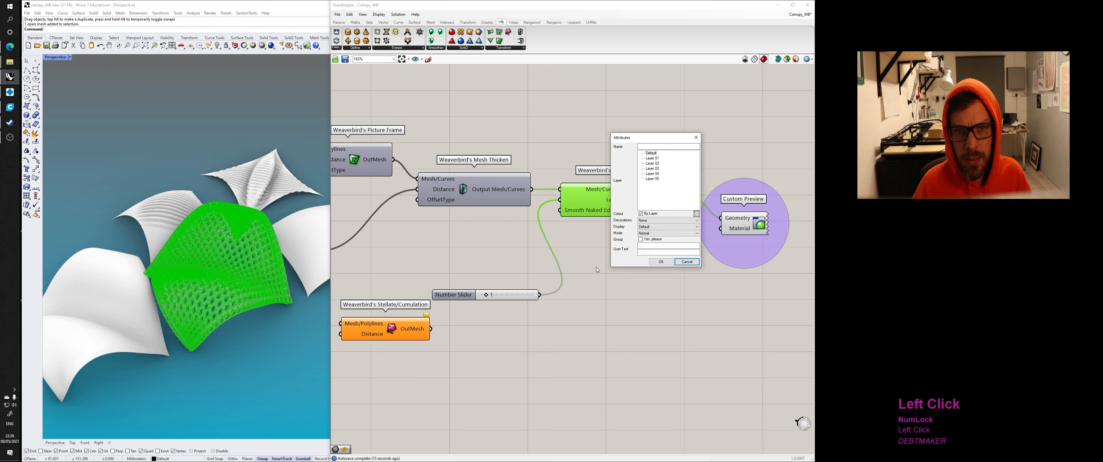
left_click(492, 294)
left_click(686, 262)
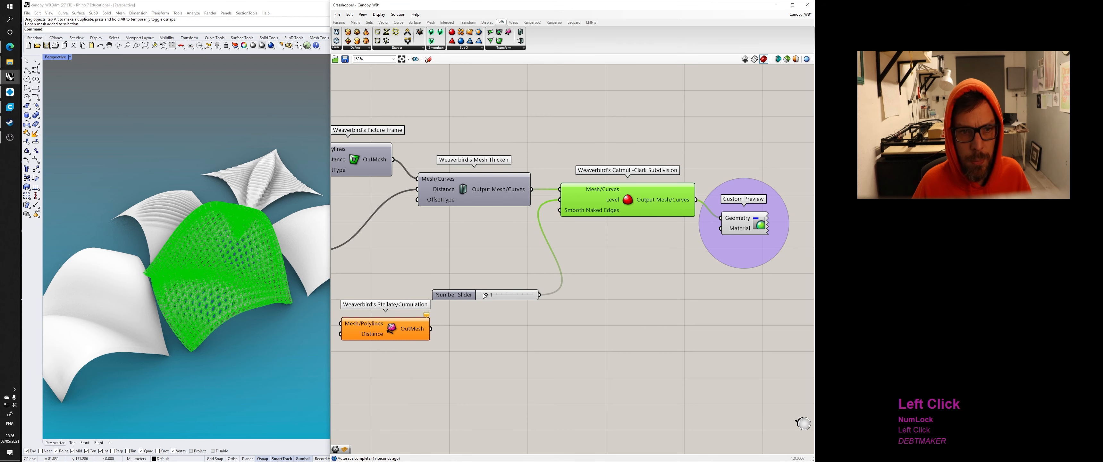
Step: Set the subdivision level to 3 and bake the Catmull-Clark mesh with the default attributes
left_click_drag(492, 297, 495, 298)
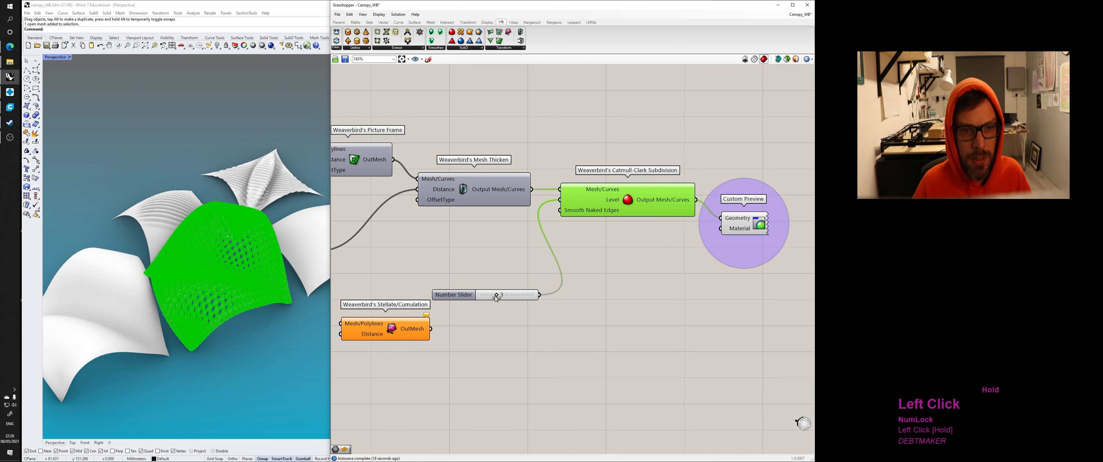
right_click(633, 196)
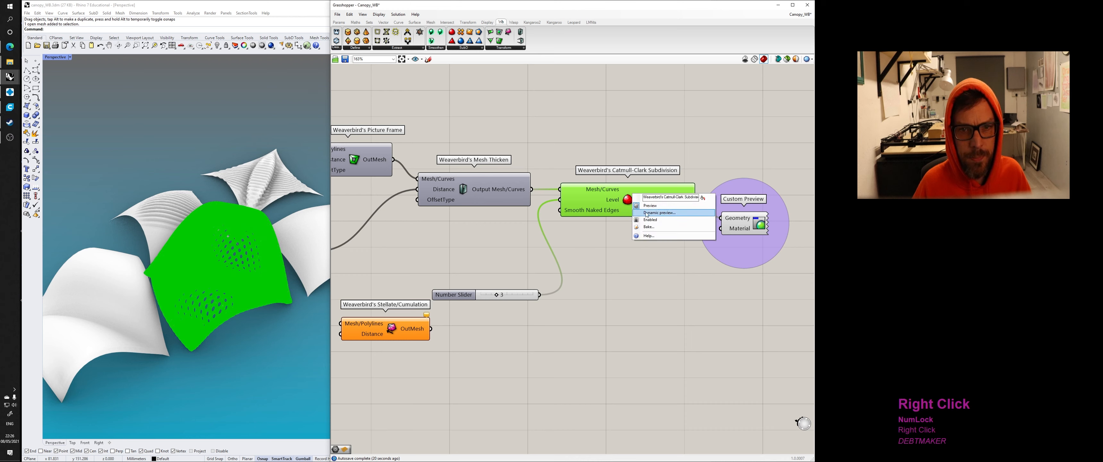
left_click(648, 227)
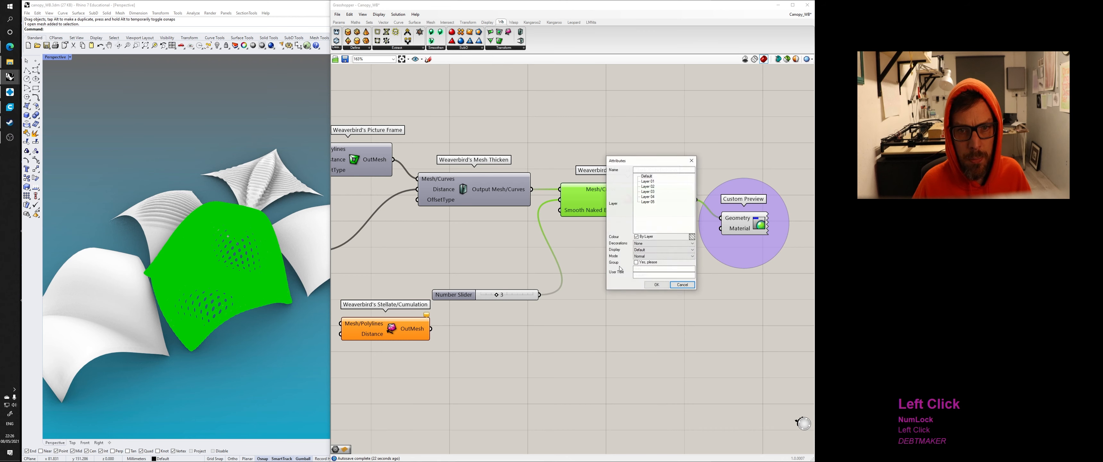
left_click(662, 288)
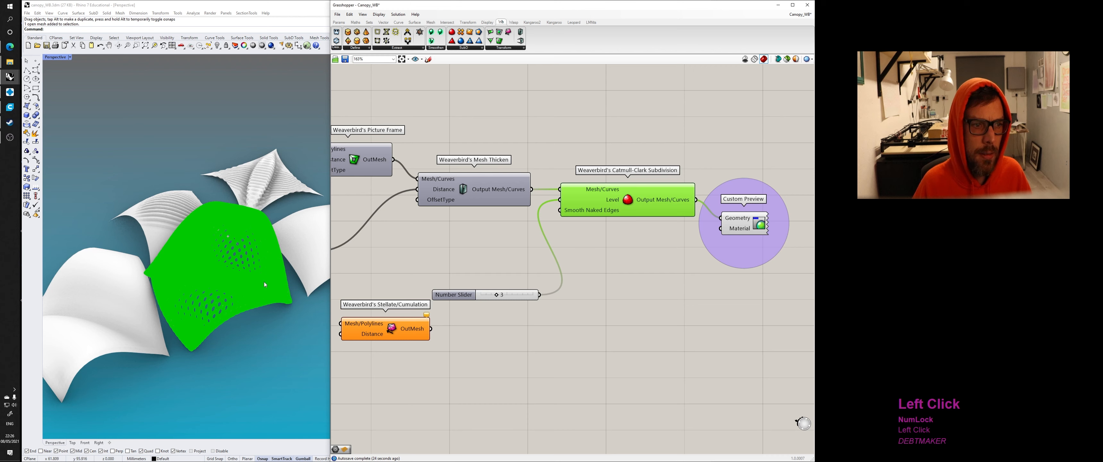
Step: Select the baked lattice mesh and move it away from the live preview into the open space behind the other canopies
left_click(292, 340)
left_click(266, 265)
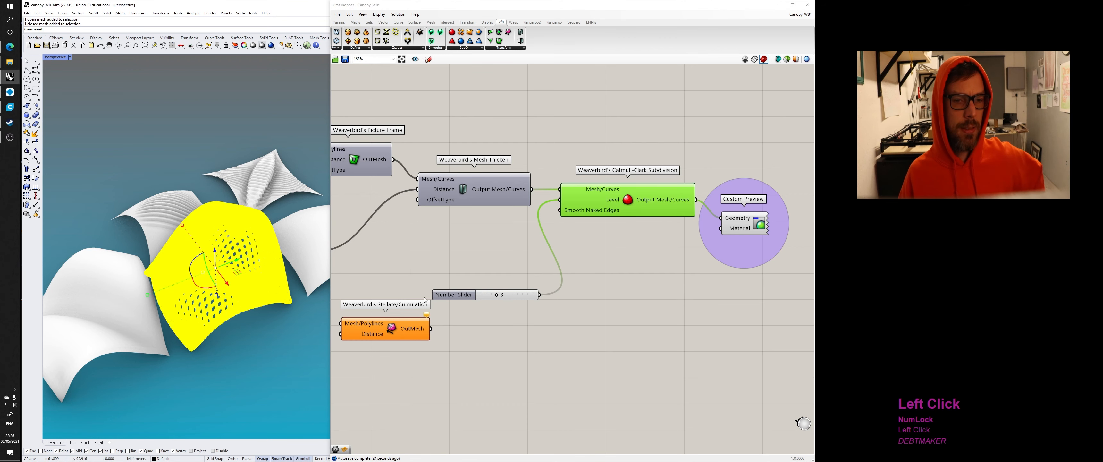
left_click(225, 283)
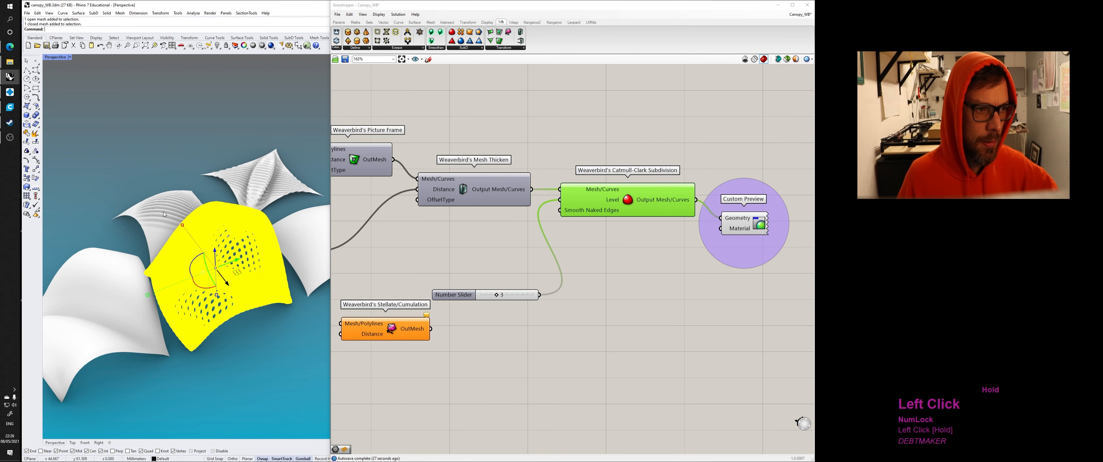
left_click_drag(164, 214, 126, 156)
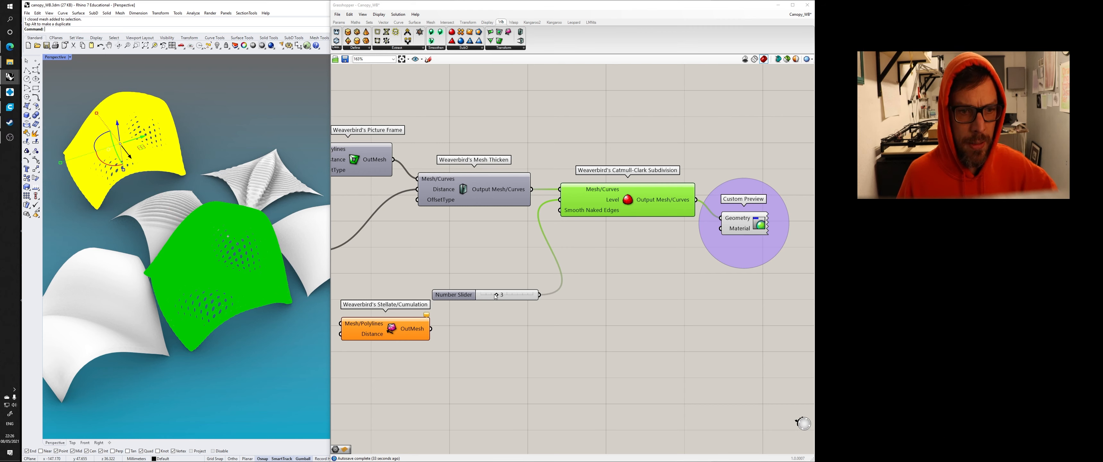
Step: Set the subdivision level to 1 and turn off the viewport preview of the Catmull-Clark Subdivision component
left_click_drag(498, 296, 488, 296)
left_click(495, 266)
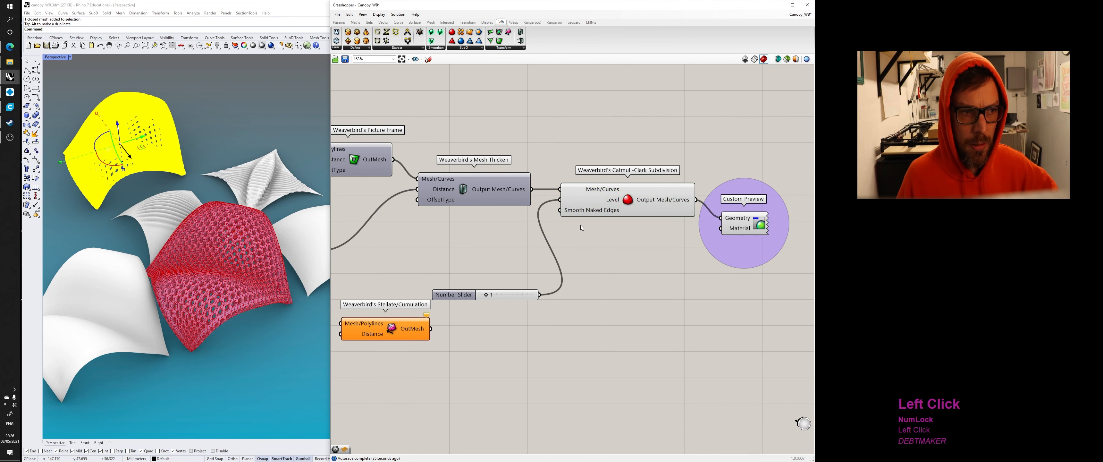
right_click(633, 201)
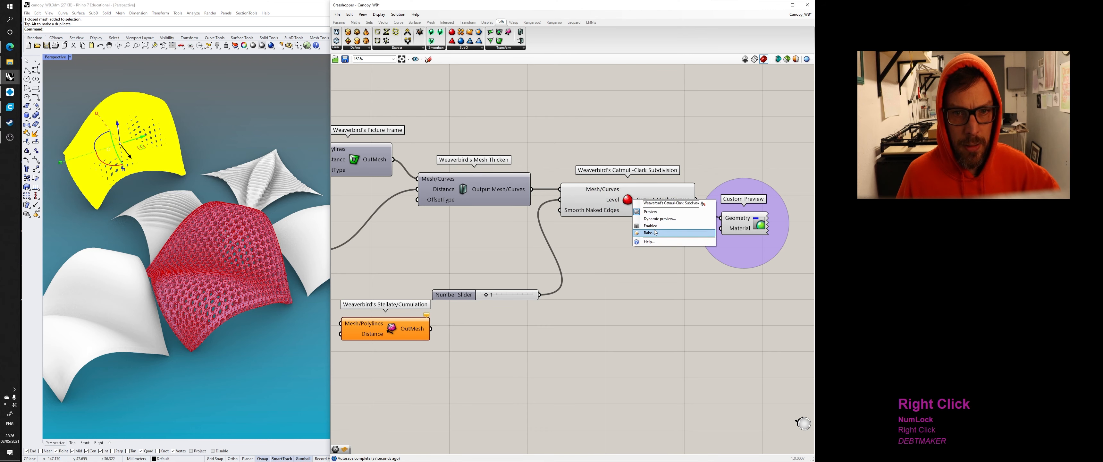
left_click(651, 212)
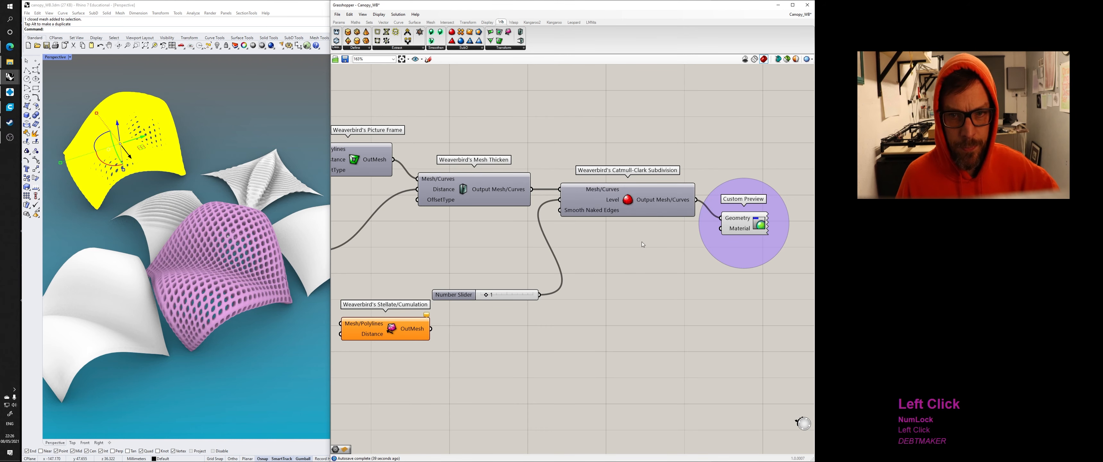
right_click_drag(680, 249, 683, 249)
Step: Zoom to the baked lattice mesh and examine its surface and openings up close and from several angles
right_click_drag(286, 312, 256, 292)
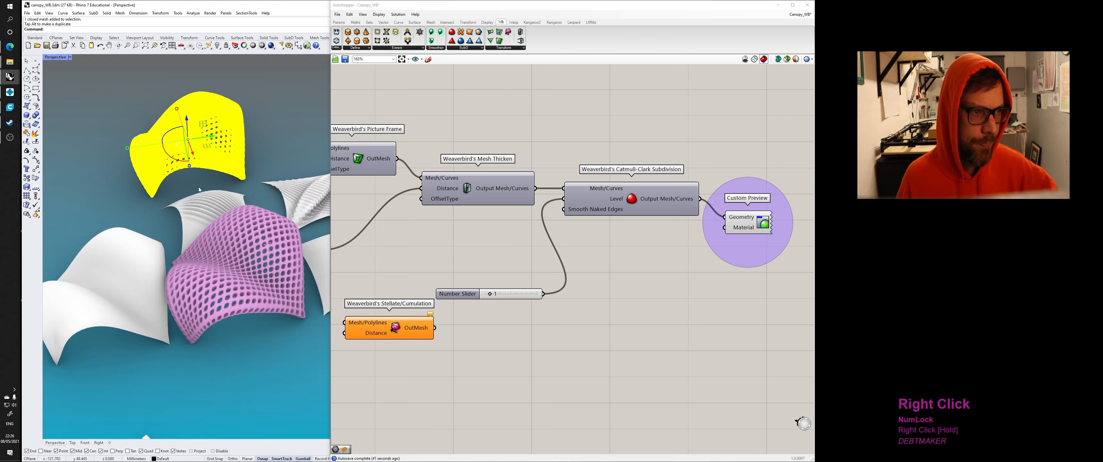
left_click(234, 166)
left_click(197, 114)
right_click(155, 46)
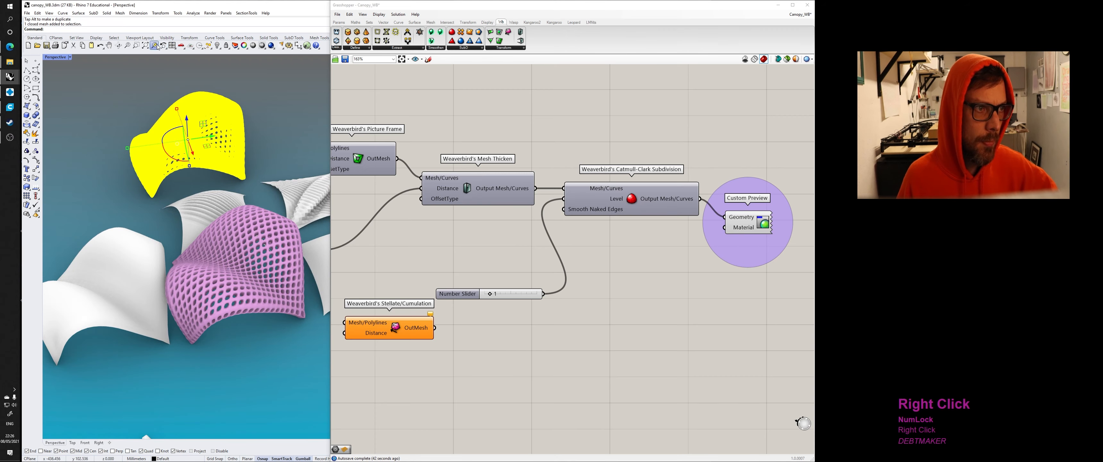
left_click(149, 100)
right_click_drag(167, 141, 227, 188)
scroll(214, 315, "up", 5)
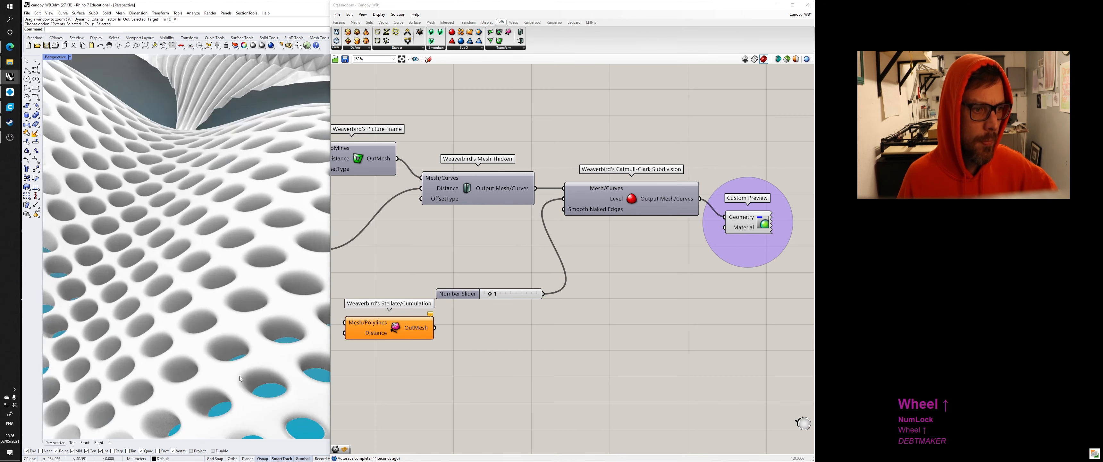
right_click_drag(215, 315, 271, 258)
scroll(165, 369, "down", 10)
scroll(314, 357, "up", 6)
scroll(266, 309, "up", 10)
scroll(211, 329, "up", 2)
scroll(206, 270, "down", 5)
scroll(171, 259, "down", 5)
scroll(195, 263, "down", 4)
scroll(221, 268, "down", 5)
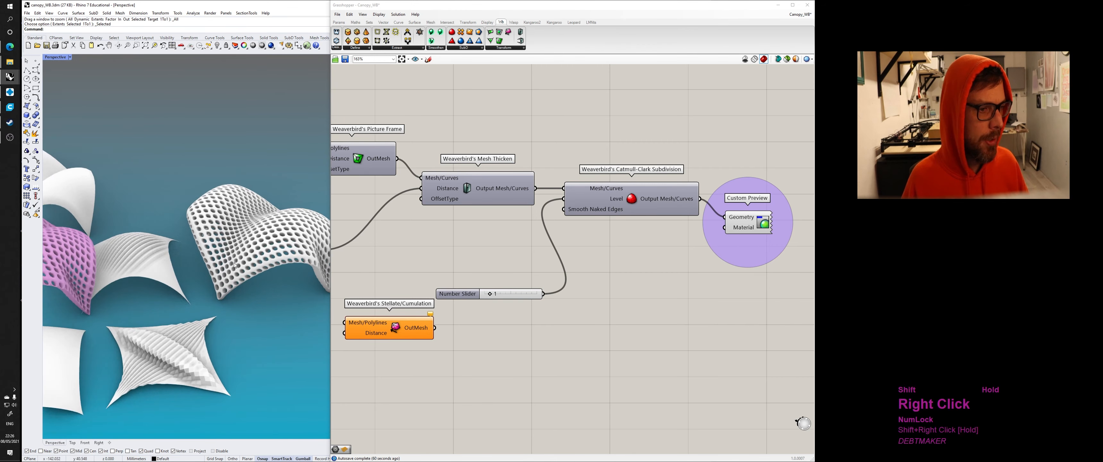
Step: Compare the live lattice canopy with the surrounding baked meshes in an overview, briefly selecting the plain canopy in front
scroll(268, 257, "down", 5)
right_click_drag(428, 251, 543, 239)
scroll(223, 251, "down", 6)
right_click_drag(180, 268, 217, 305, "shift")
scroll(219, 291, "up", 6)
right_click_drag(148, 300, 165, 342, "shift")
left_click(150, 332)
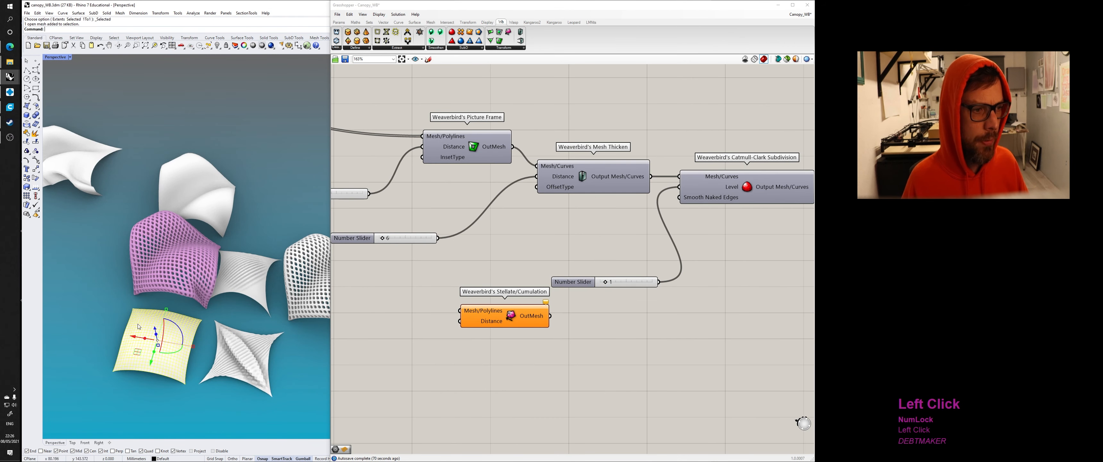
left_click(140, 336)
left_click(109, 317)
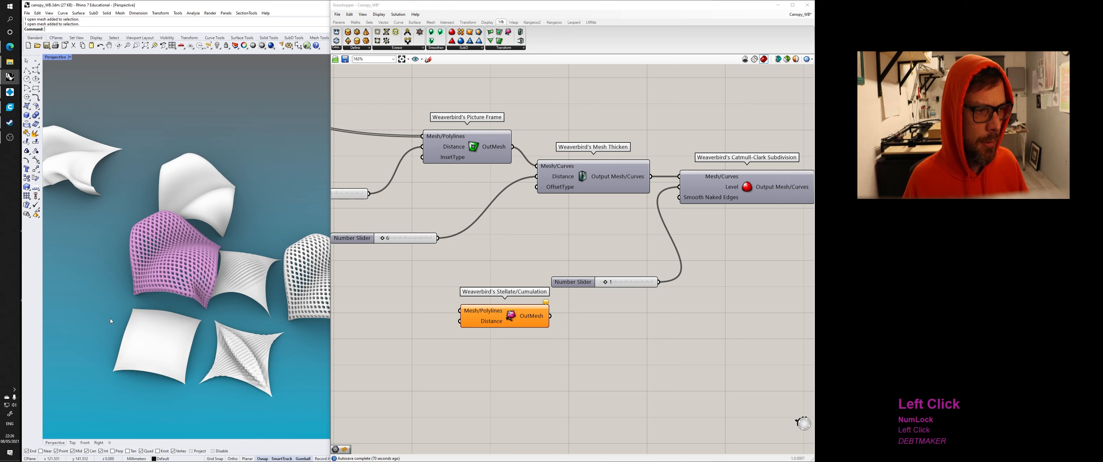
Step: Examine the live lattice canopy and the baked meshes in overview, and inspect the lattice's openings up close
right_click_drag(111, 318, 199, 277)
right_click_drag(199, 277, 134, 337, "shift")
scroll(133, 337, "down", 2)
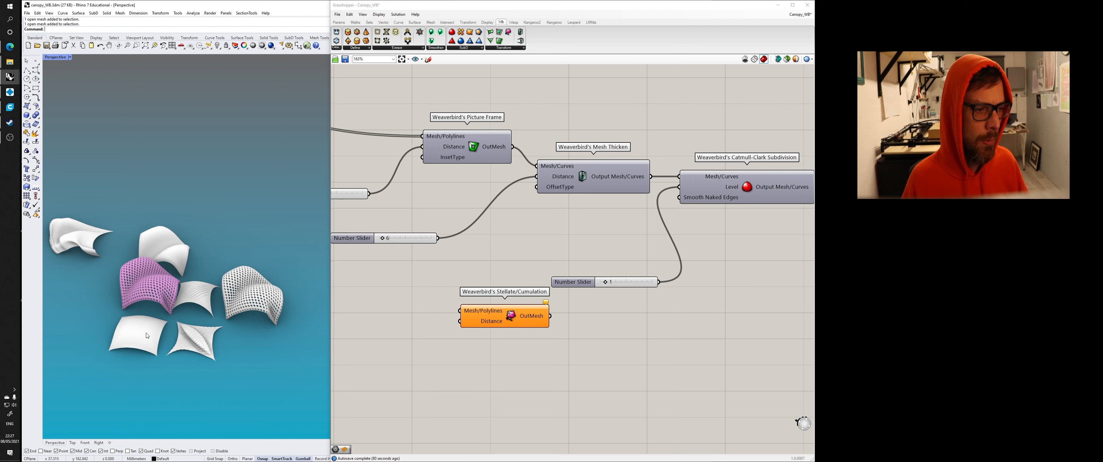
right_click_drag(135, 322, 122, 295)
scroll(199, 301, "up", 2)
scroll(156, 308, "up", 5)
scroll(146, 281, "down", 4)
right_click_drag(122, 295, 83, 286)
scroll(246, 277, "up", 9)
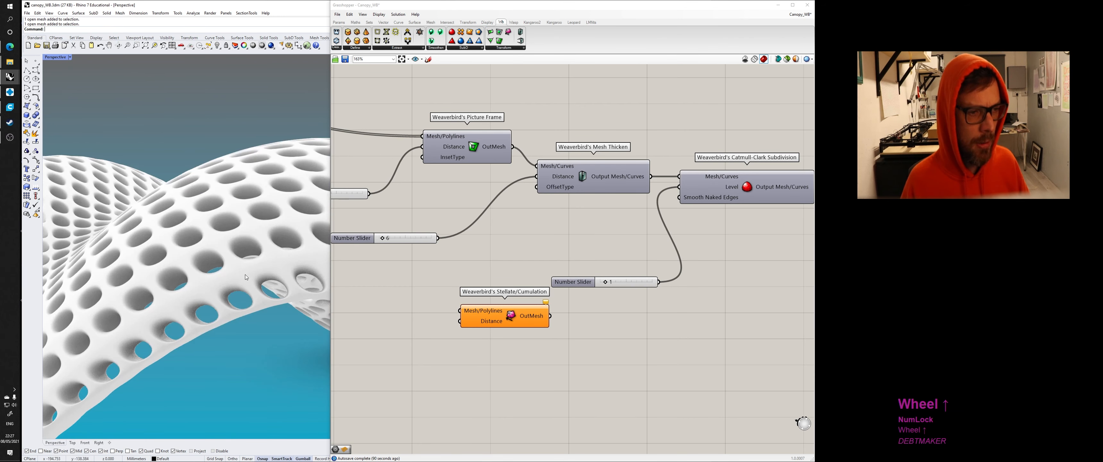
mouse_move(246, 277)
right_mouse_down()
mouse_move(254, 287)
mouse_move(226, 317)
mouse_move(261, 293)
mouse_move(159, 278)
mouse_move(188, 253)
mouse_move(243, 267)
right_mouse_up()
scroll(254, 288, "down", 8)
scroll(226, 318, "down", 5)
scroll(190, 253, "down", 5)
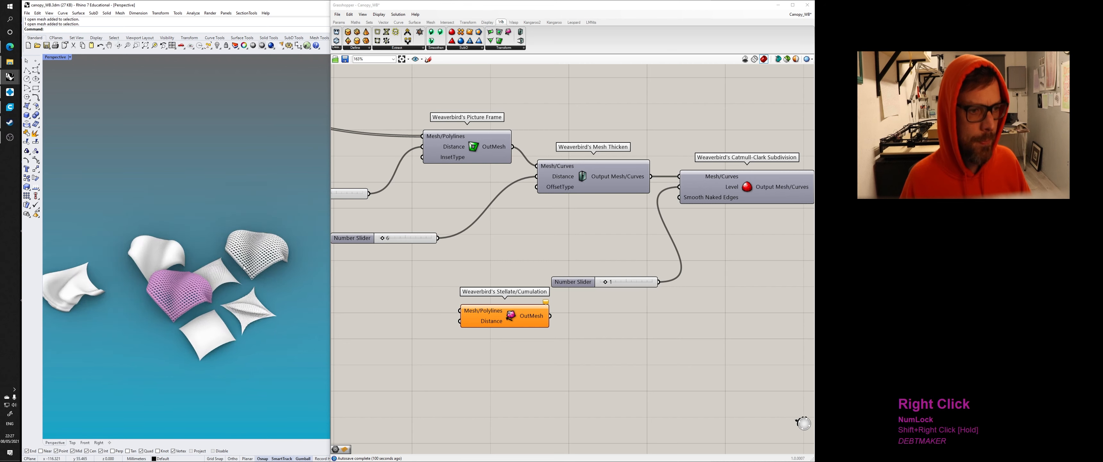
scroll(243, 267, "up", 10)
Step: Add a Weaverbird Split Triangles Subdivision component below Mesh Thicken and feed it the Picture Frame's output mesh
right_click_drag(526, 238, 554, 257)
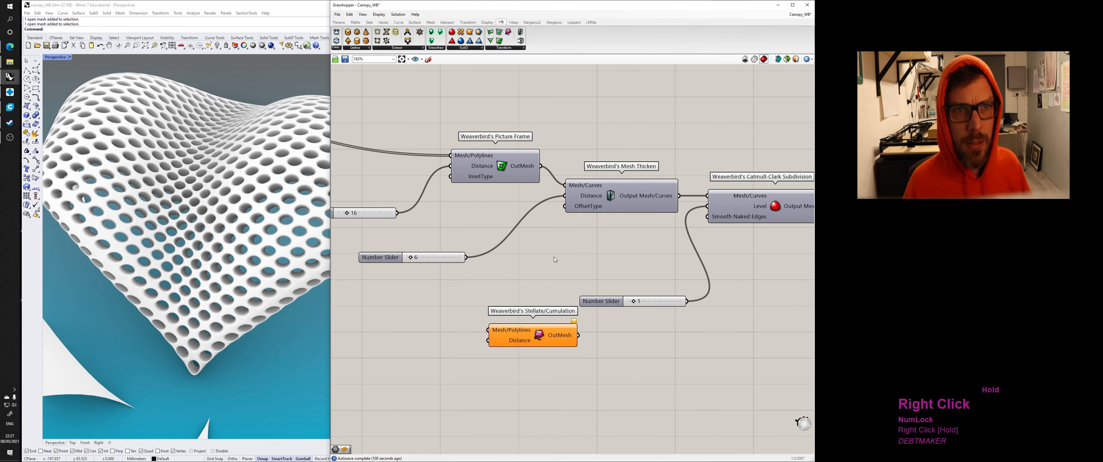
left_click(475, 50)
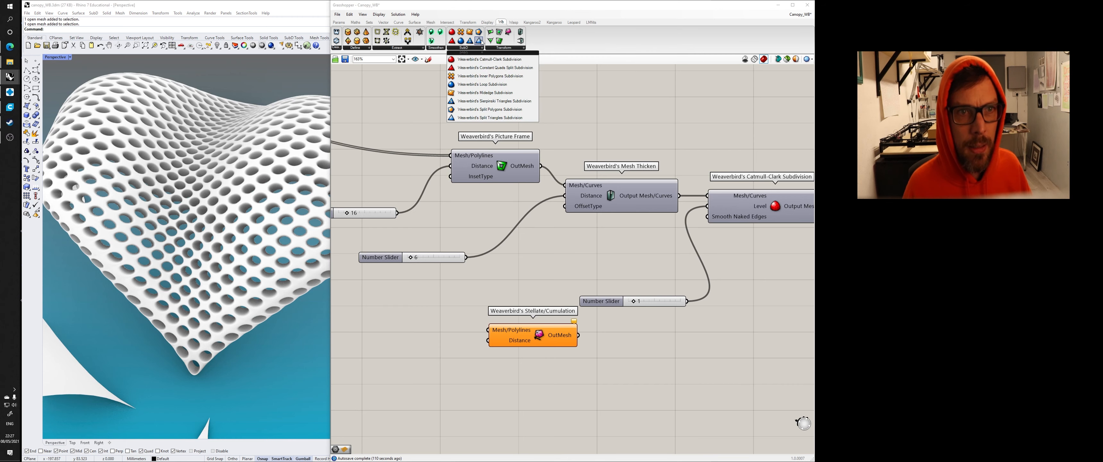
left_click(479, 42)
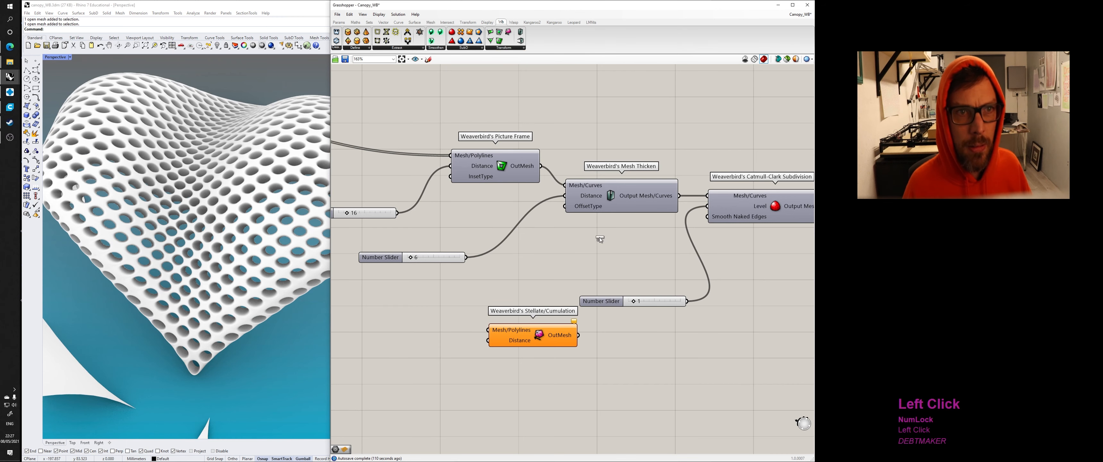
left_click(604, 251)
right_click_drag(626, 242, 624, 216)
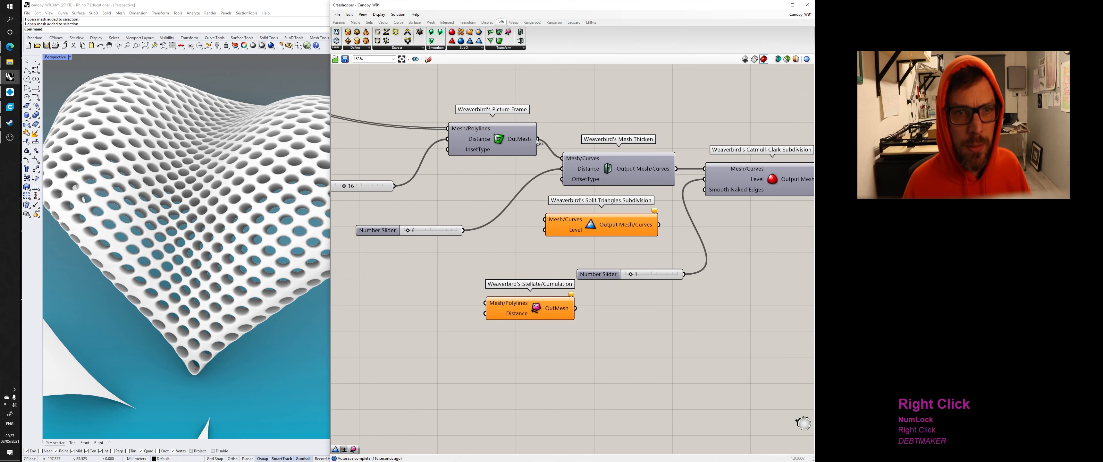
left_click_drag(539, 141, 556, 225)
Step: Connect the Split Triangles Subdivision output to the Custom Preview geometry and inspect the live lattice
scroll(298, 214, "down", 8)
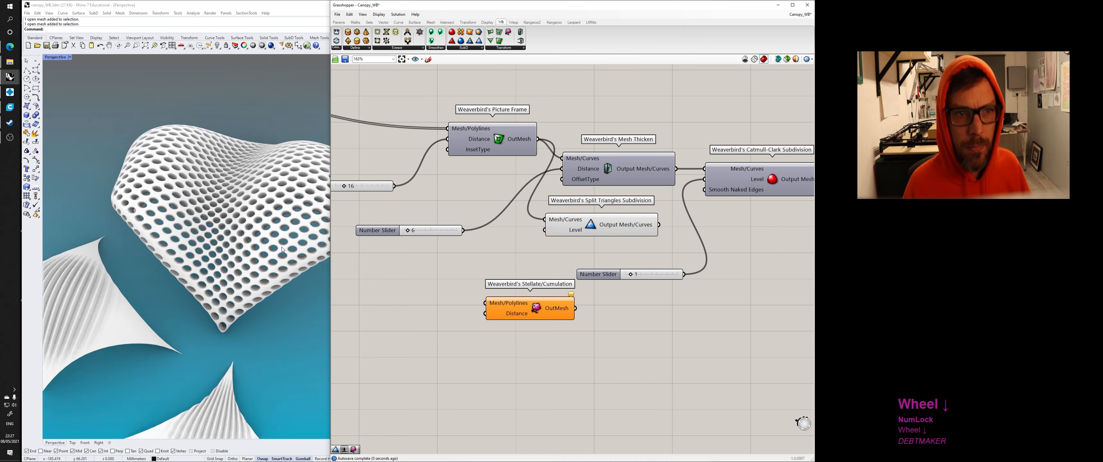
right_click_drag(277, 218, 300, 229, "shift")
right_click_drag(184, 259, 282, 271, "shift")
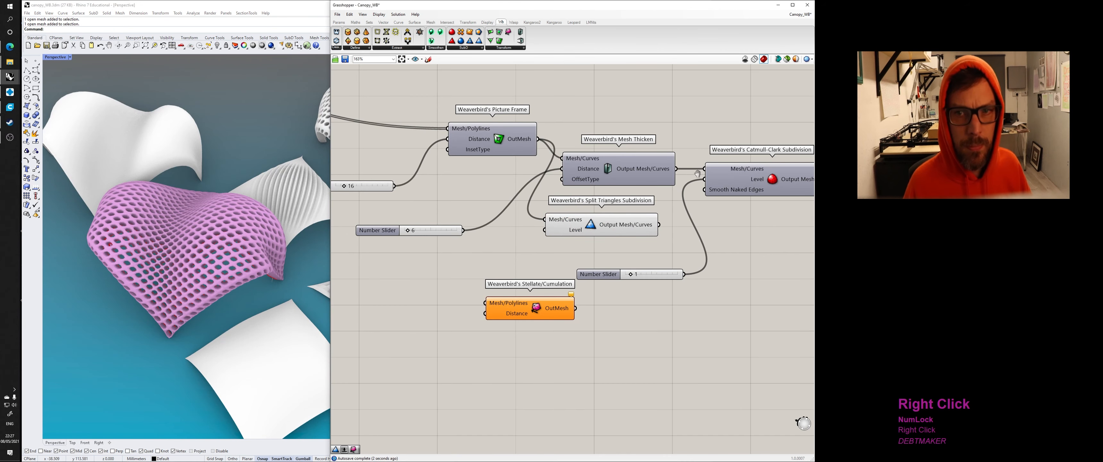
right_click_drag(735, 231, 558, 232)
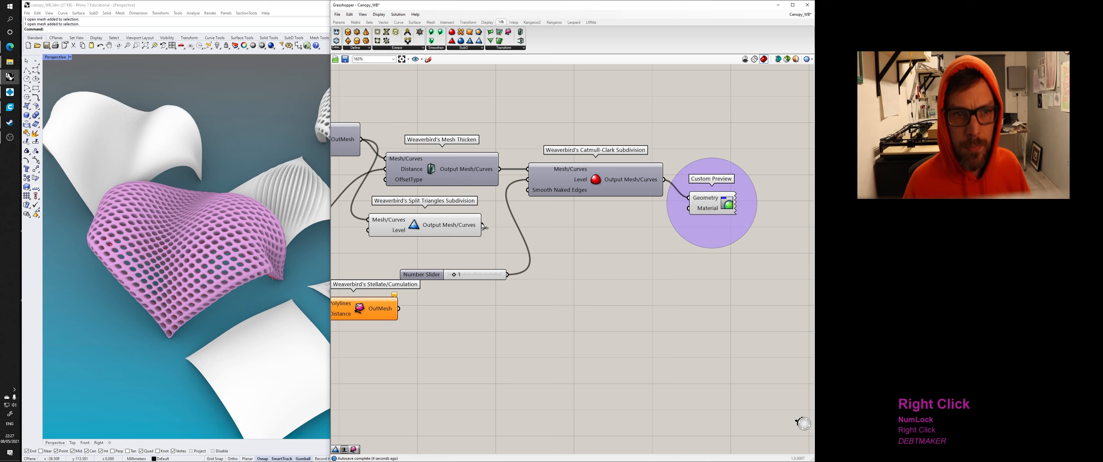
left_click_drag(483, 225, 693, 203)
scroll(214, 252, "up", 8)
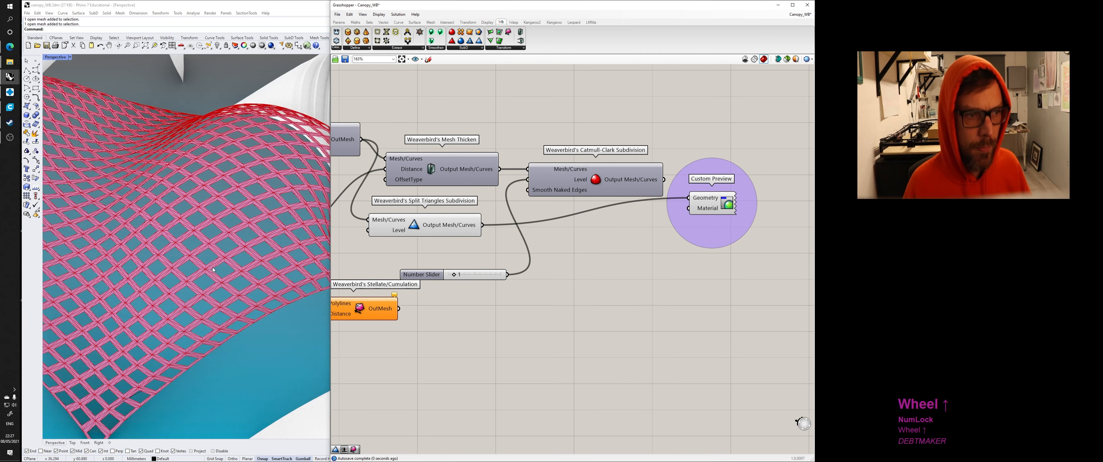
Step: Duplicate a number slider with the value 3 and connect it to the Level of Split Triangles Subdivision
right_click_drag(368, 238, 489, 235)
left_click_drag(388, 234, 389, 235, "alt")
left_click_drag(547, 272, 412, 259, "alt")
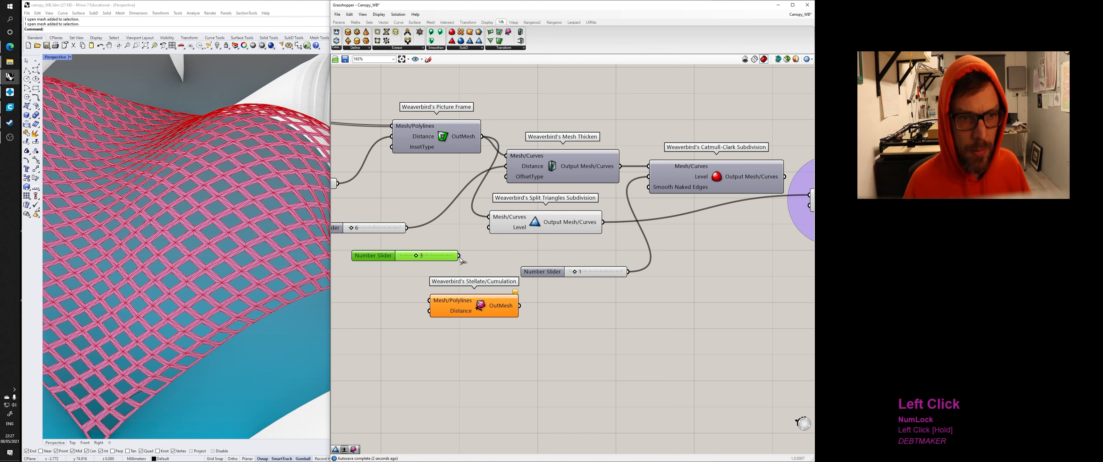
scroll(263, 238, "up", 6)
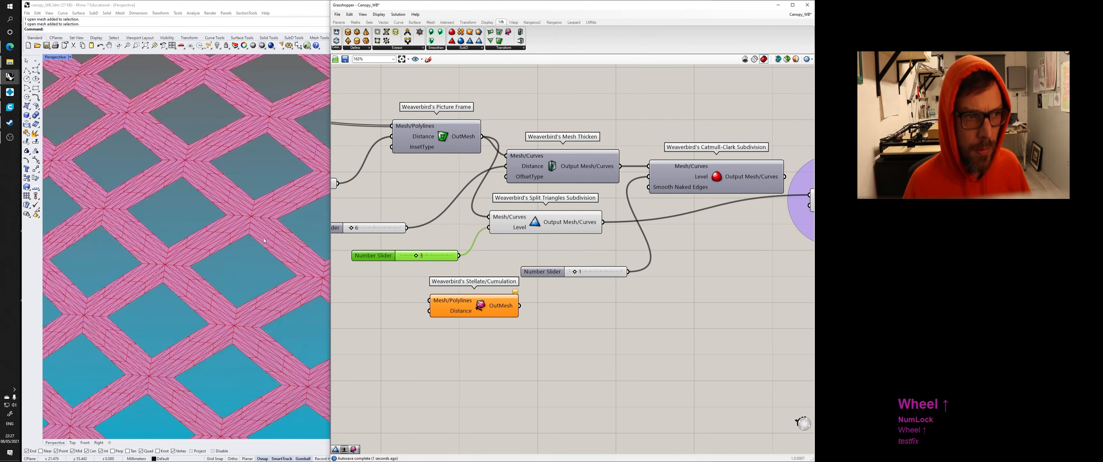
Step: Undo the last move of the baked lattice mesh and place the Split Triangles Subdivision component above Picture Frame
key("ctrl+z")
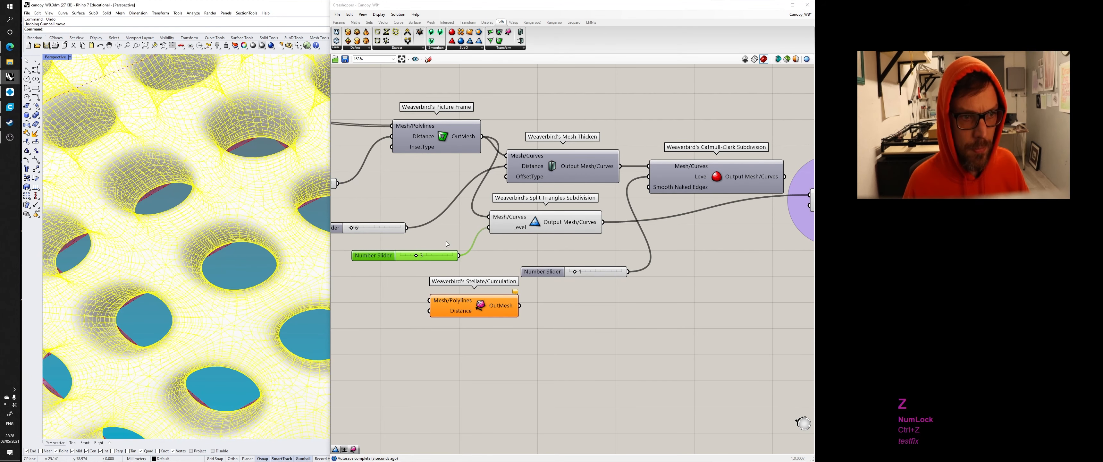
scroll(444, 246, "down", 1)
scroll(442, 246, "down", 2)
right_click_drag(442, 247, 532, 261)
scroll(395, 266, "down", 2)
right_click_drag(419, 262, 460, 264)
scroll(564, 215, "up", 2)
scroll(564, 217, "up", 1)
left_click(514, 220)
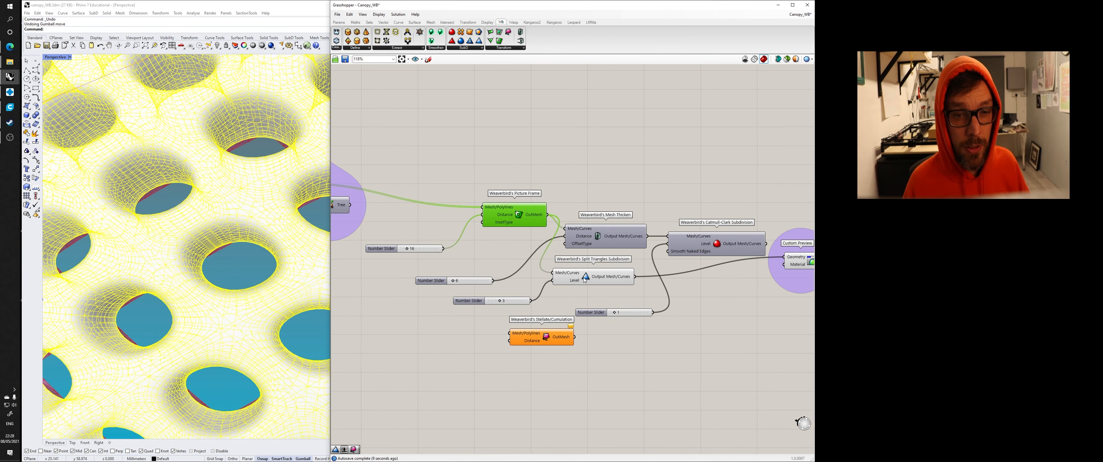
left_click_drag(585, 280, 476, 157)
Step: Feed the Kangaroo solver's output into Split Triangles Subdivision and its result into the Picture Frame's mesh input
right_click_drag(334, 189, 463, 213)
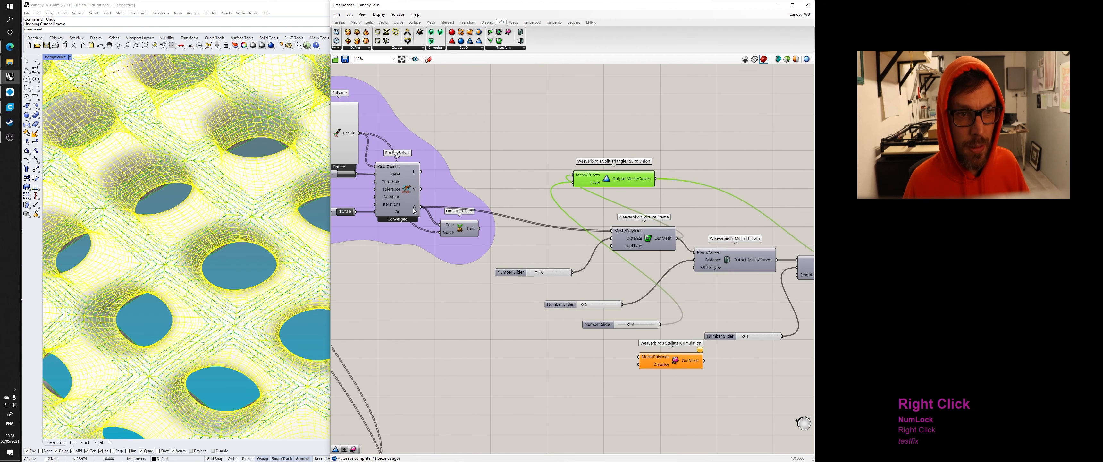
left_click_drag(419, 206, 573, 175)
right_click_drag(638, 198, 552, 198)
scroll(605, 202, "down", 2)
scroll(605, 201, "down", 2)
scroll(558, 188, "up", 2)
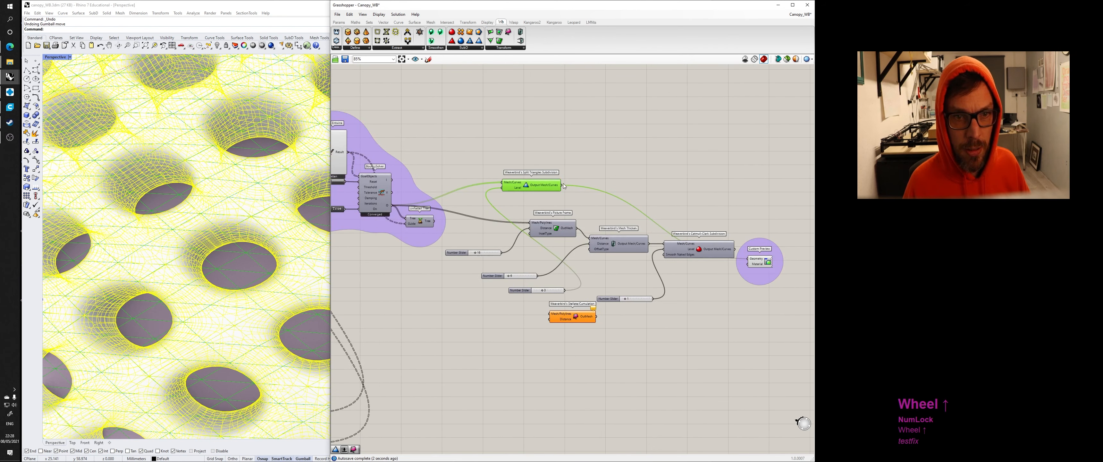
left_click_drag(562, 185, 531, 222)
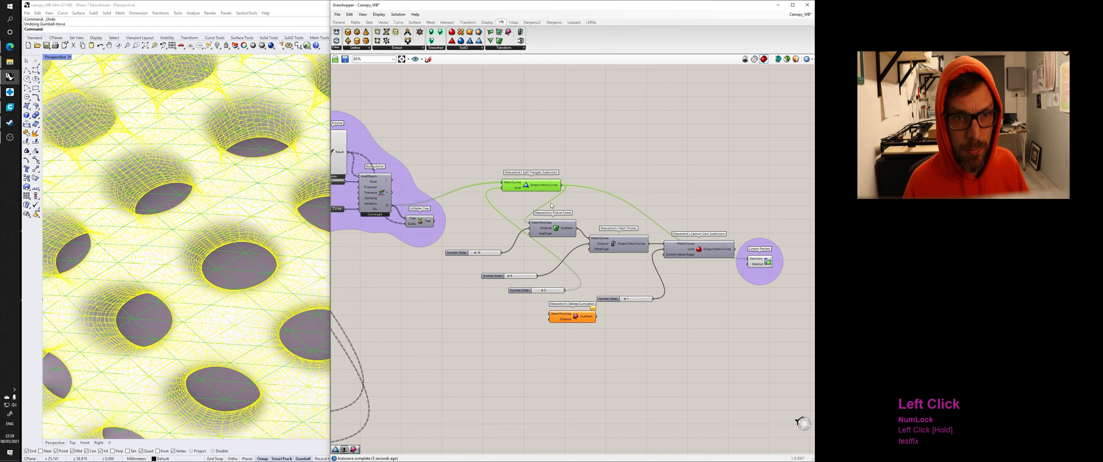
Step: Arrange Split Triangles Subdivision directly before Picture Frame and move its level slider below the solver group
right_click_drag(601, 220, 637, 223)
left_click_drag(570, 194, 532, 232)
left_click_drag(553, 296, 425, 290)
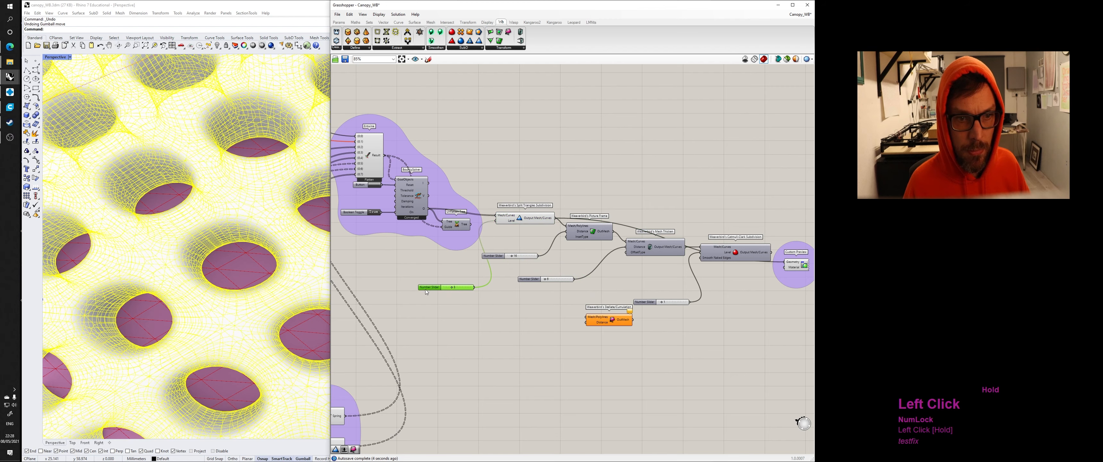
Step: Select the baked lattice mesh and move it off the live preview into the open space behind the canopies
scroll(425, 290, "down", 5)
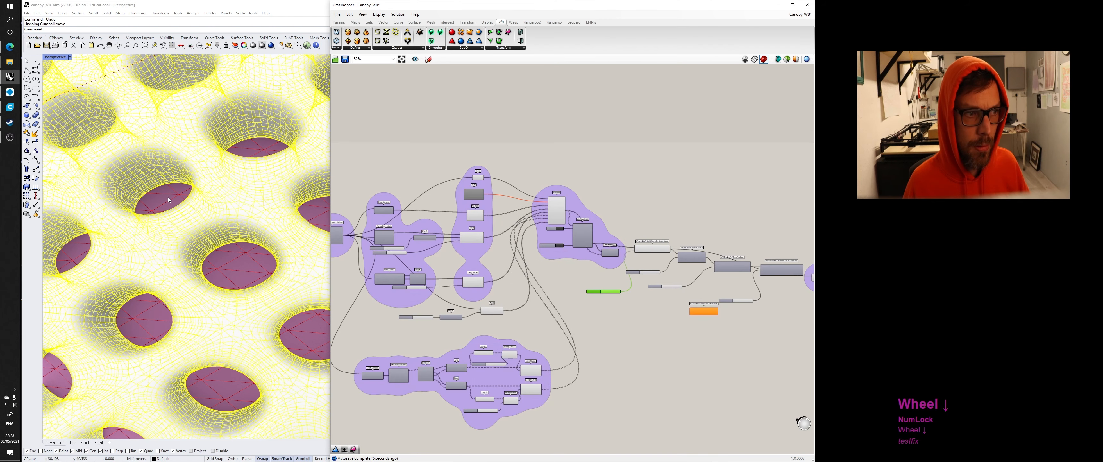
right_click_drag(187, 214, 183, 211)
scroll(186, 209, "down", 5)
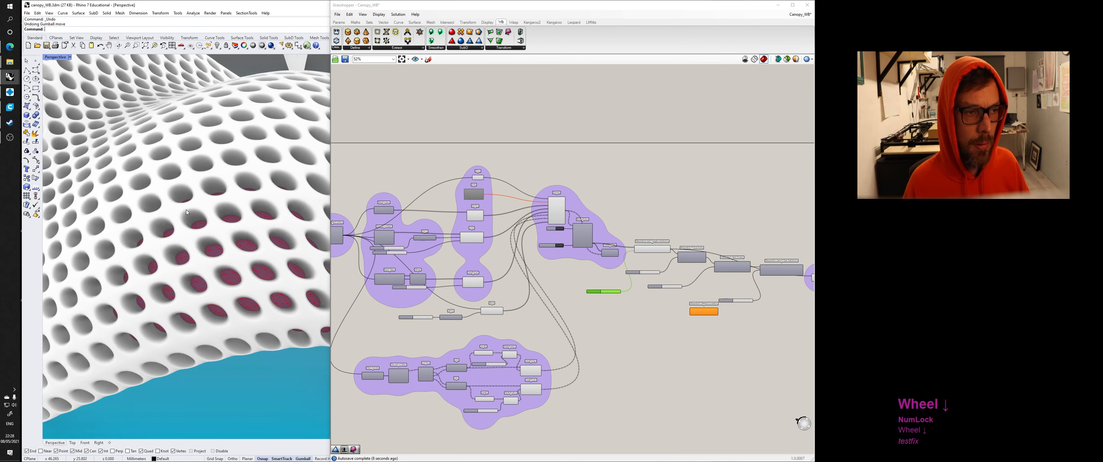
left_click(216, 201)
left_click_drag(200, 225, 313, 111)
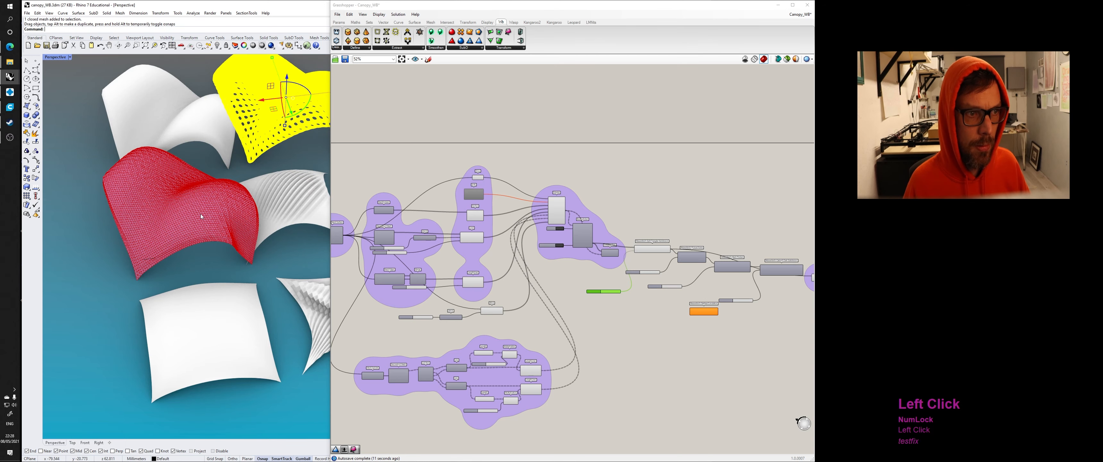
Step: Inspect the triangulated canopy and set the Picture Frame distance slider to 5
scroll(199, 219, "up", 1)
right_click_drag(185, 225, 184, 254)
scroll(198, 247, "up", 5)
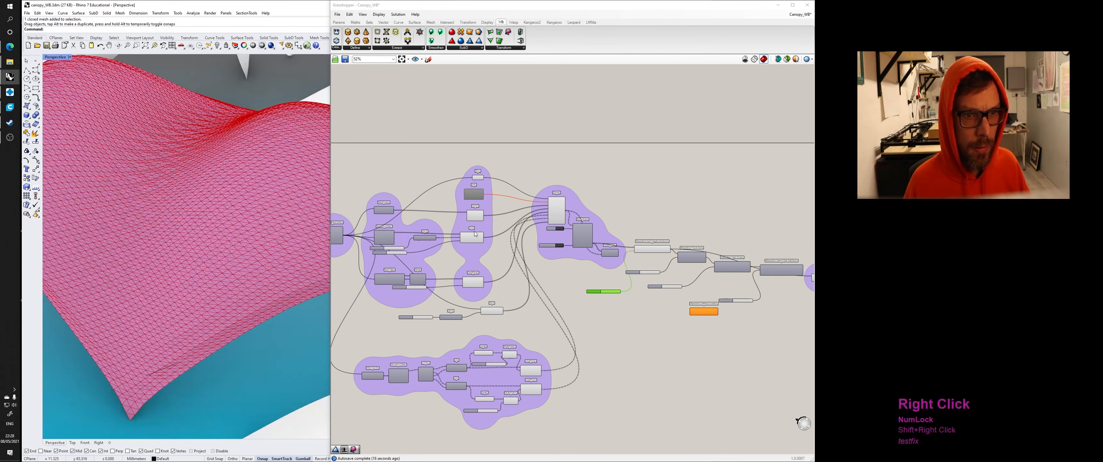
scroll(613, 227, "up", 5)
right_click_drag(418, 304, 461, 297)
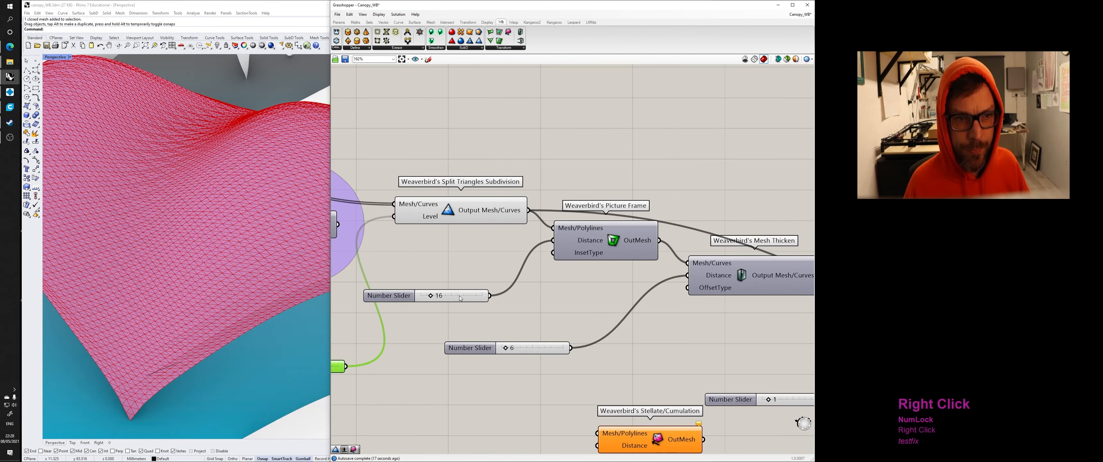
left_click(433, 296)
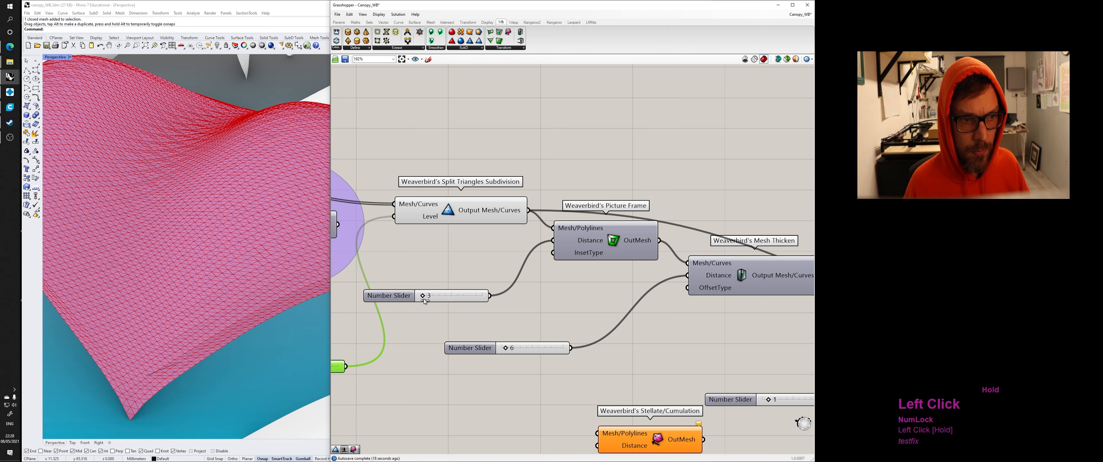
left_click_drag(425, 300, 425, 300)
scroll(242, 283, "up", 3)
Step: Move the Custom Preview above the component chain and connect the Catmull-Clark Subdivision output to its geometry
scroll(242, 283, "down", 12)
right_click_drag(576, 263, 522, 234)
left_click(446, 189)
scroll(463, 206, "down", 2)
right_click_drag(463, 206, 536, 236)
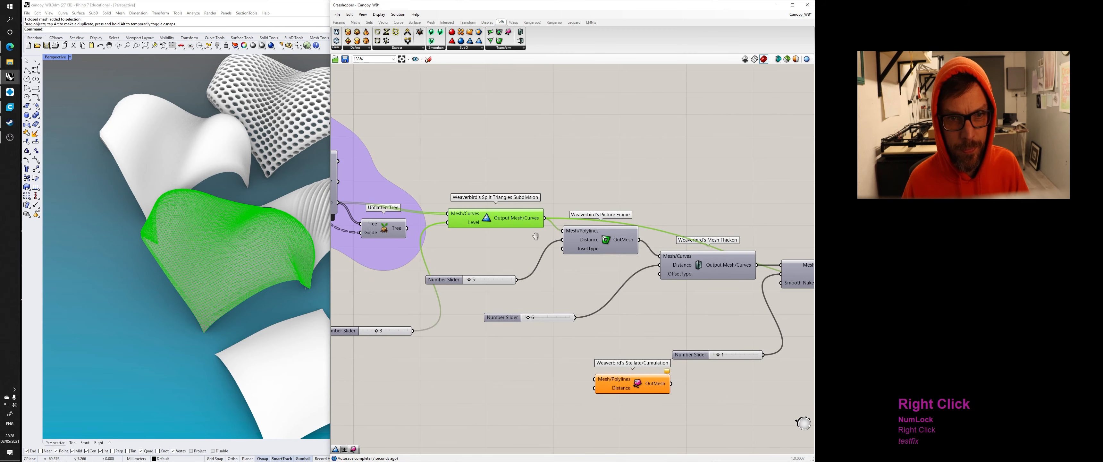
scroll(687, 204, "down", 3)
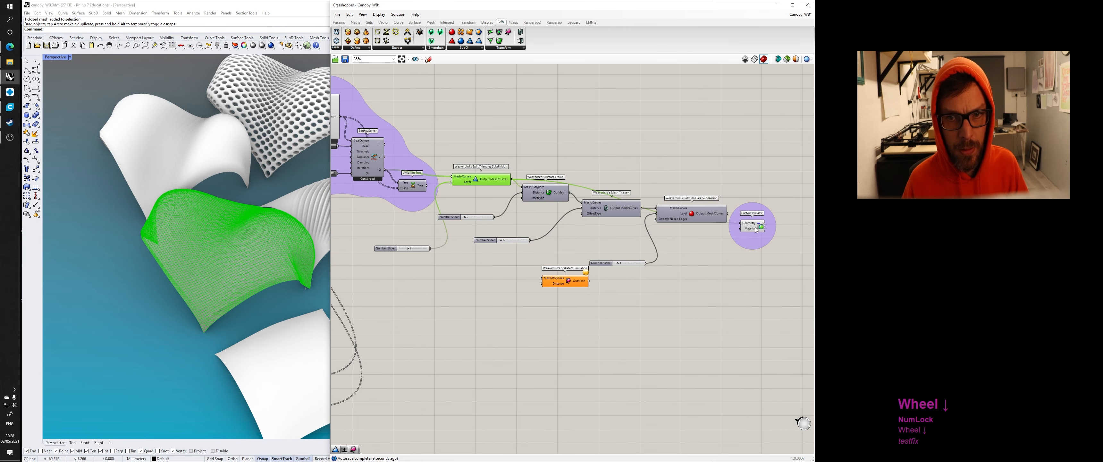
left_click_drag(756, 229, 671, 135)
left_click(492, 183)
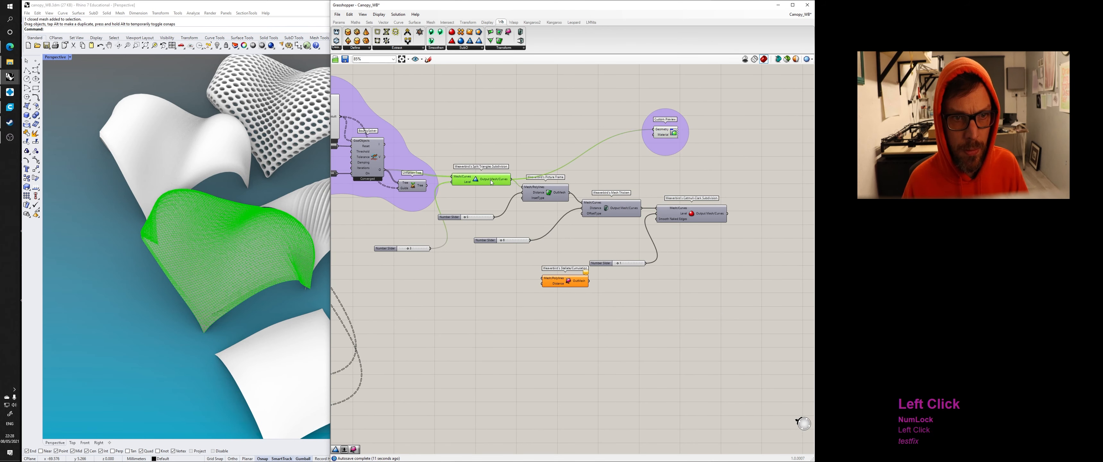
left_click_drag(691, 197, 728, 213)
Step: Deselect the components and examine the smoothed split-triangle lattice up close and from its lower edge
scroll(147, 228, "up", 3)
right_click_drag(148, 228, 321, 349)
left_click(322, 346)
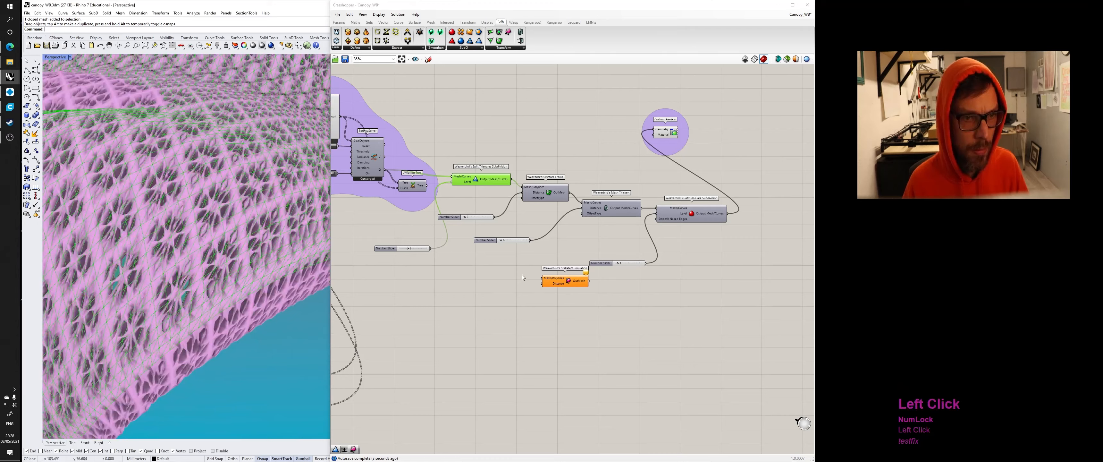
left_click(420, 313)
scroll(286, 326, "up", 3)
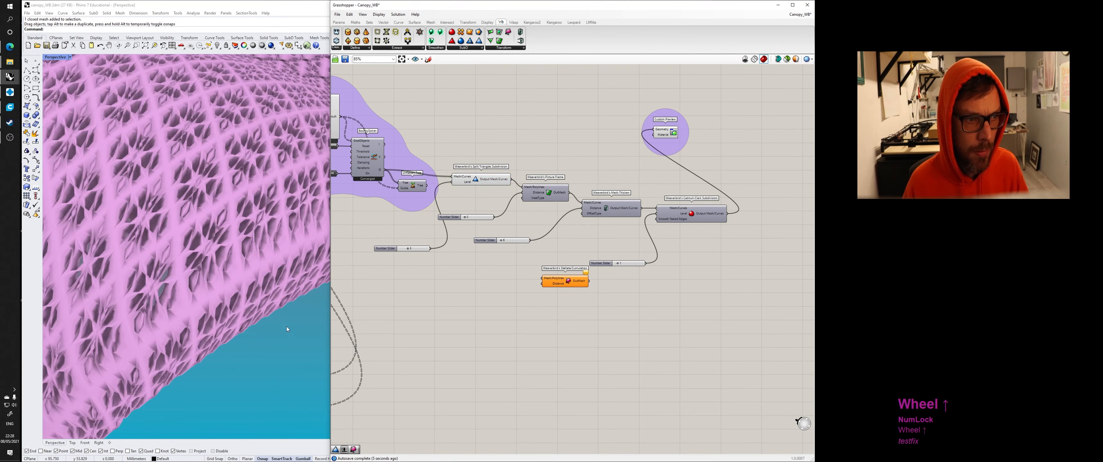
mouse_move(286, 326)
right_mouse_down()
mouse_move(250, 297)
mouse_move(279, 315)
right_mouse_up()
scroll(249, 297, "down", 4)
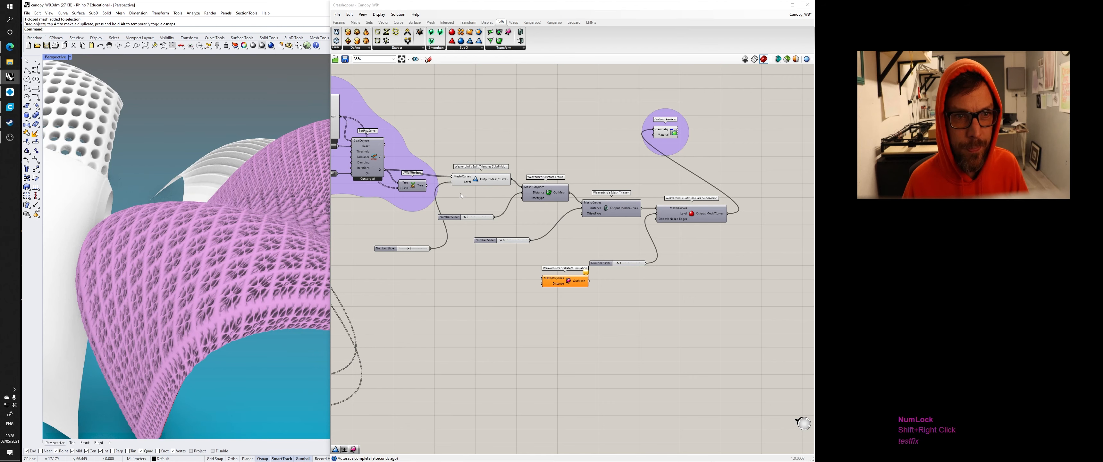
Step: Replace Split Triangles Subdivision with Weaverbird's Sierpinski Triangles Subdivision, fed by the Unflatten Tree output and the existing level slider
left_click(479, 179)
key("Delete")
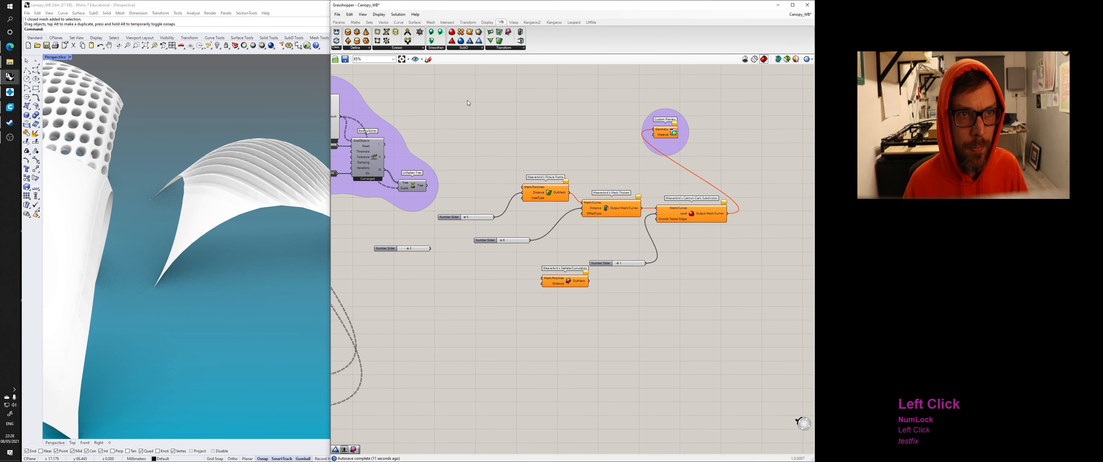
left_click_drag(466, 151, 466, 151)
right_click_drag(459, 159, 468, 159)
left_click_drag(435, 185, 512, 183)
right_click_drag(218, 143, 447, 238)
left_click_drag(439, 248, 476, 191)
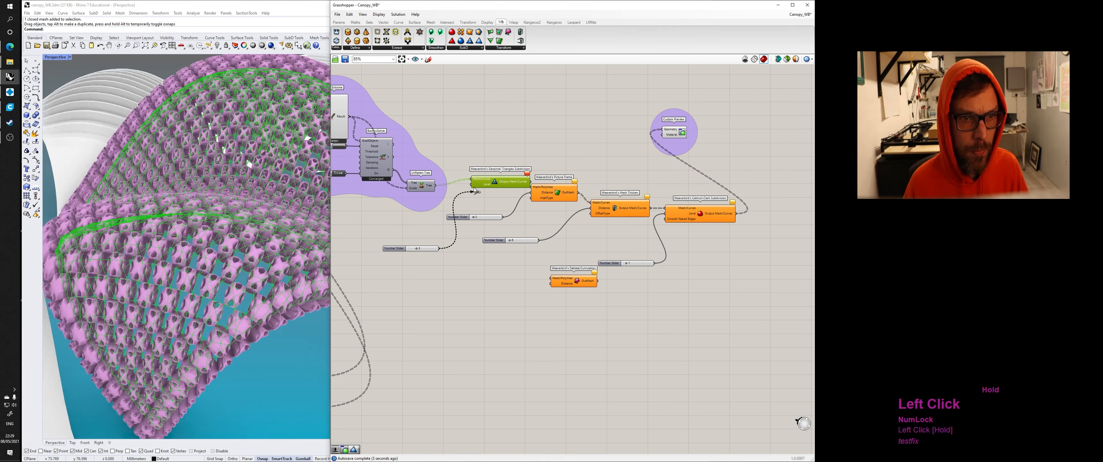
Step: Deselect the Sierpinski Triangles component and examine the resulting lattice on the canopy up close
left_click(411, 258)
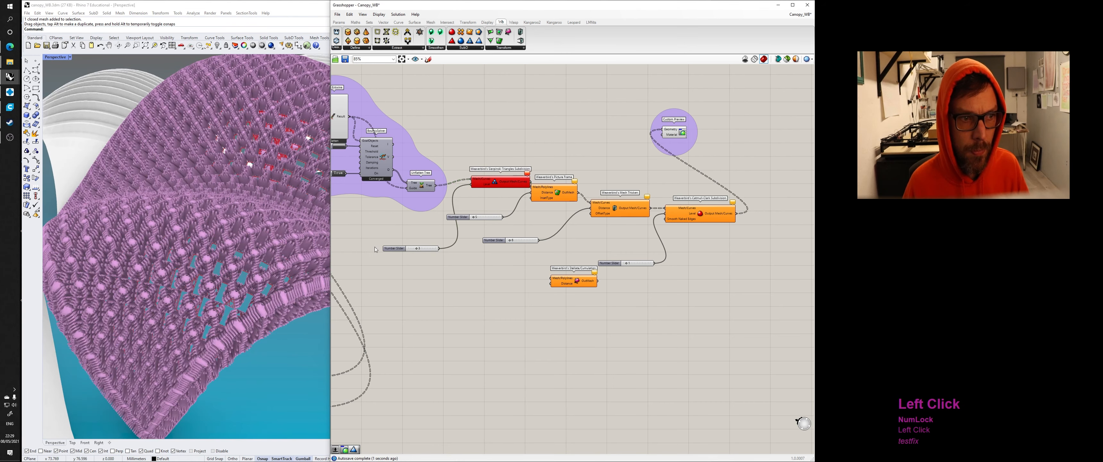
right_click_drag(238, 210, 214, 206)
scroll(233, 249, "up", 7)
scroll(232, 249, "up", 3)
scroll(214, 206, "down", 3)
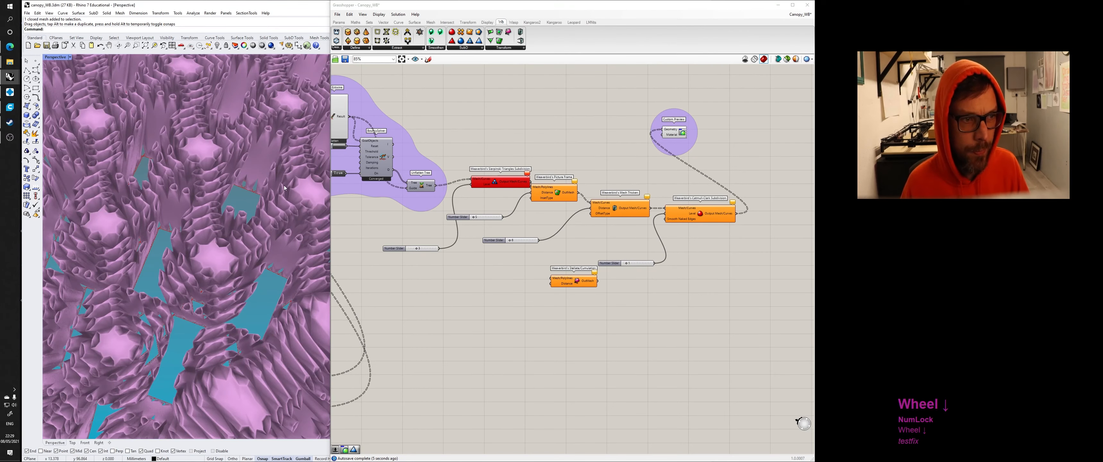
Step: Lower the length multiplier slider for the first set of Length(Line) springs and check how the canopy mesh reacts
right_click_drag(339, 194, 626, 232)
scroll(598, 308, "up", 4)
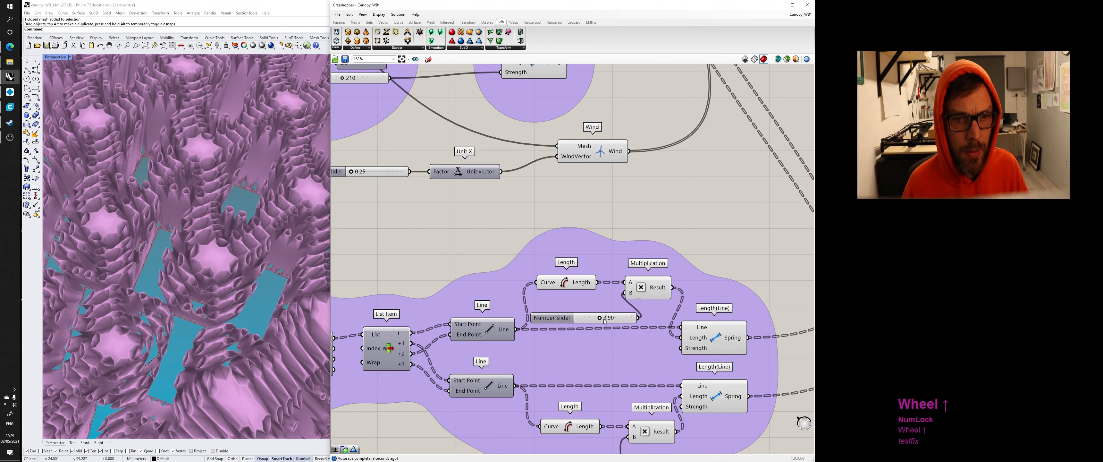
left_click(601, 319)
left_click_drag(590, 320, 589, 320)
scroll(614, 262, "down", 3)
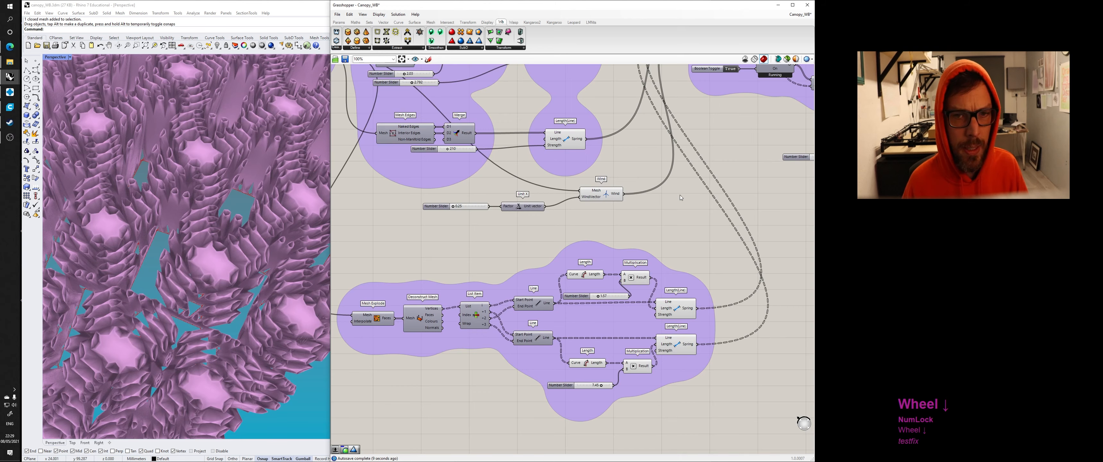
right_click_drag(681, 197, 640, 198, "shift")
scroll(558, 200, "down", 3)
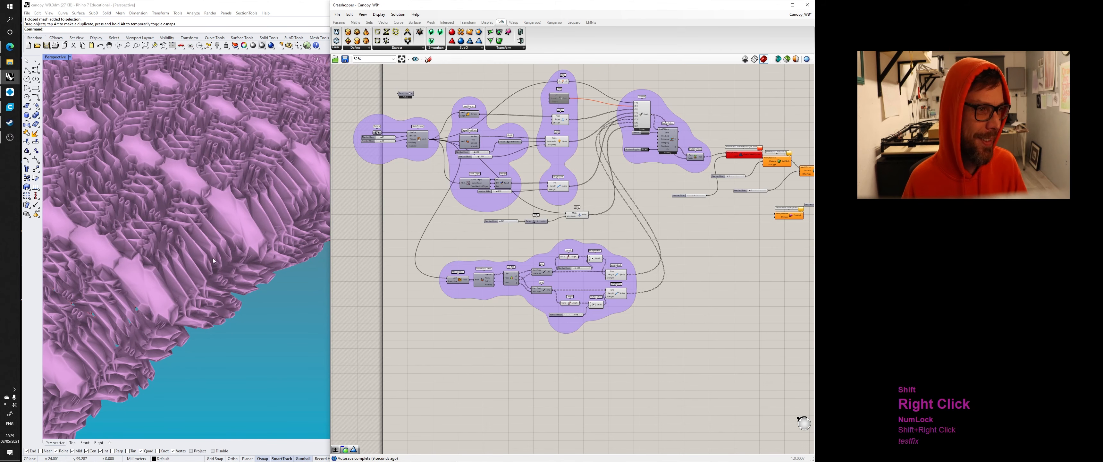
Step: Add a Kangaroo2 Solver component beside the BouncySolver, above the Unflatten Tree component
scroll(659, 156, "up", 2)
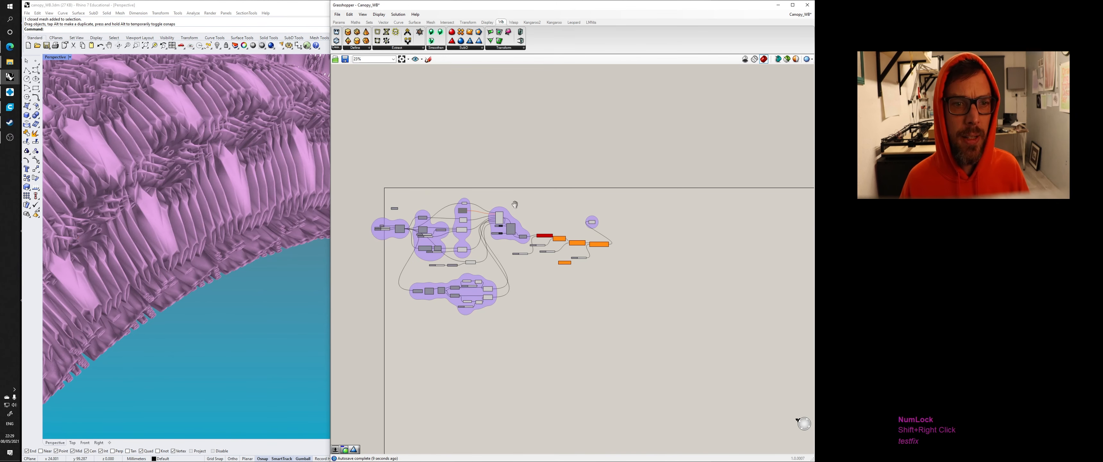
scroll(485, 229, "up", 3)
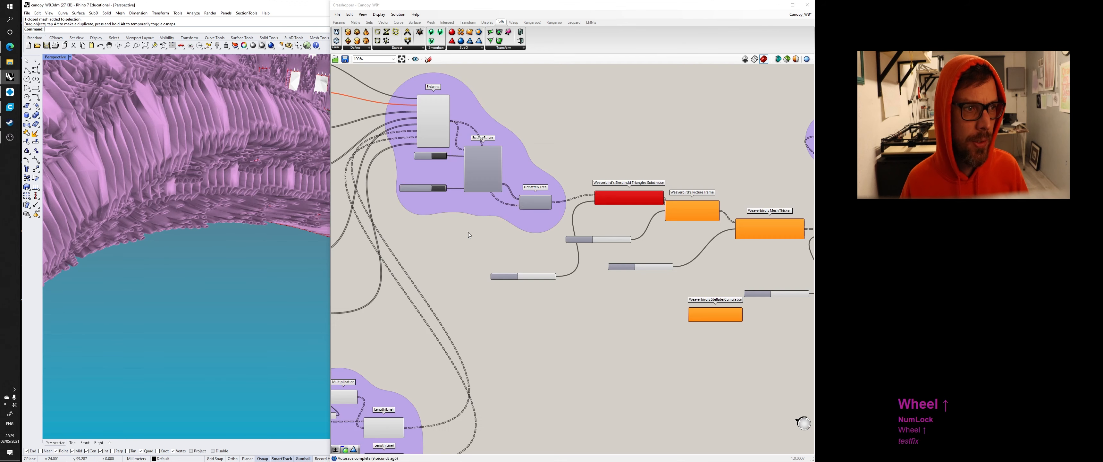
scroll(507, 250, "up", 1)
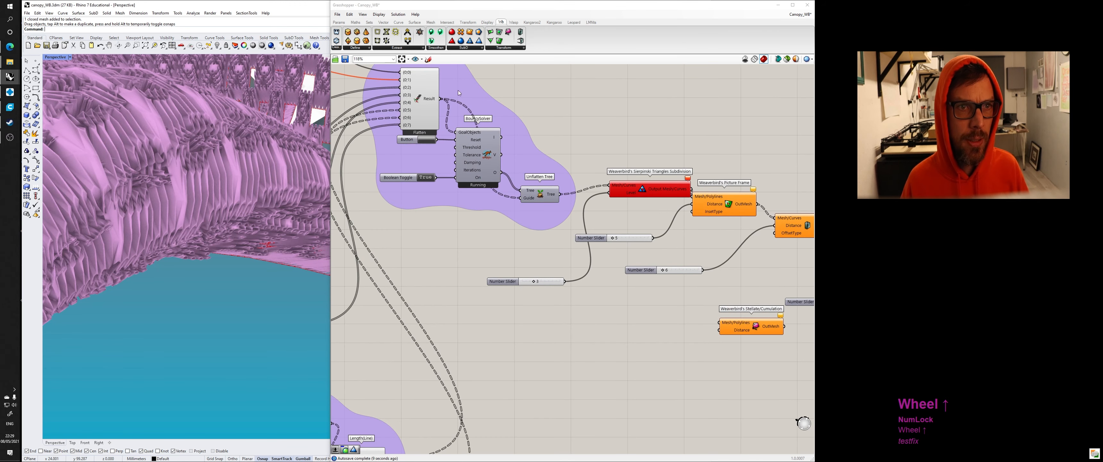
left_click(531, 23)
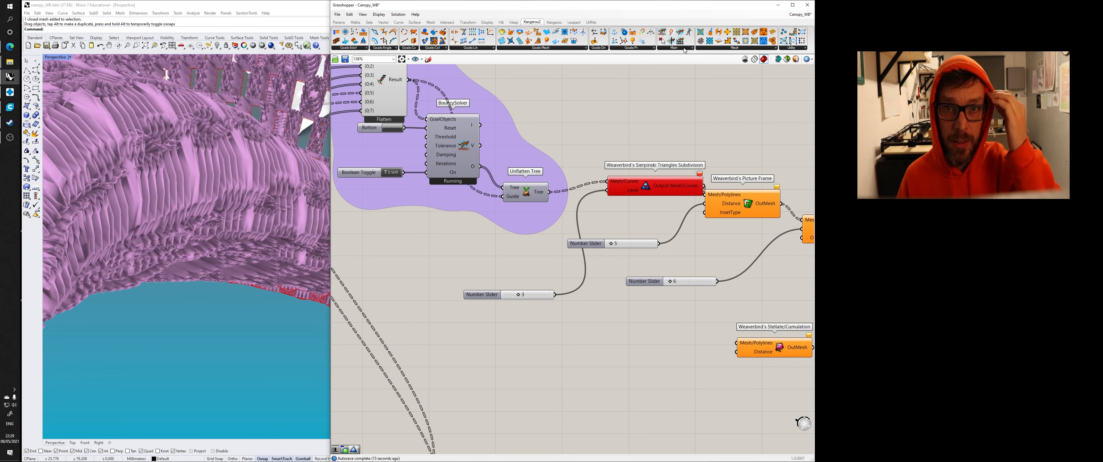
left_click(678, 69)
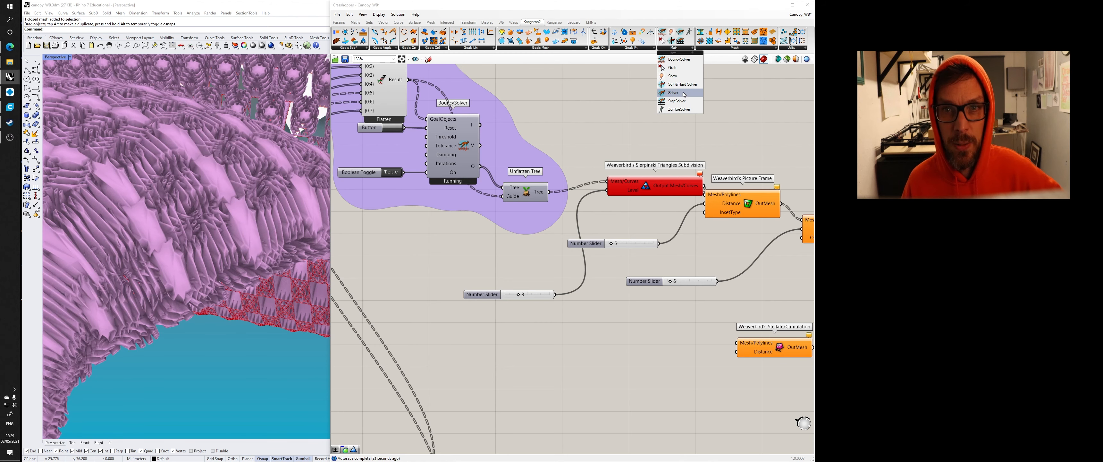
left_click(682, 93)
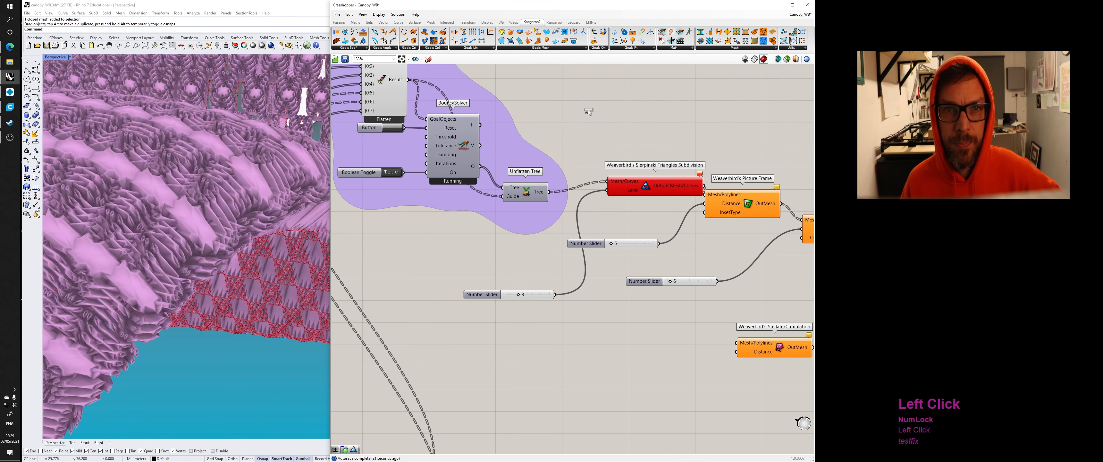
left_click(588, 110)
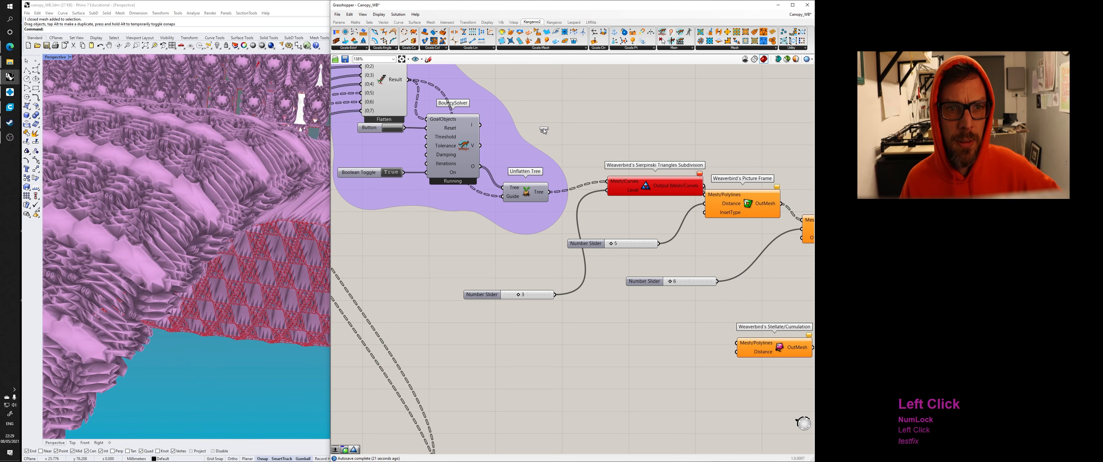
left_click(592, 107)
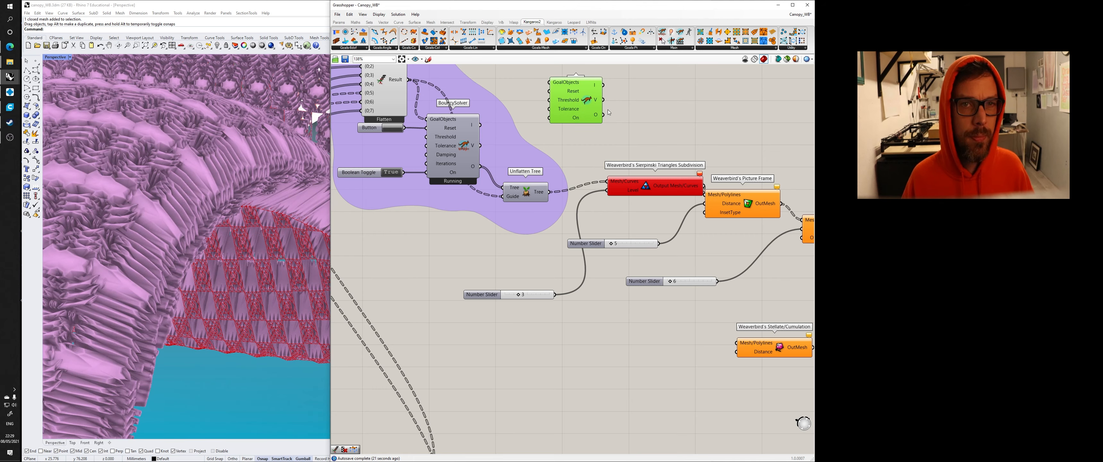
left_click(9, 137)
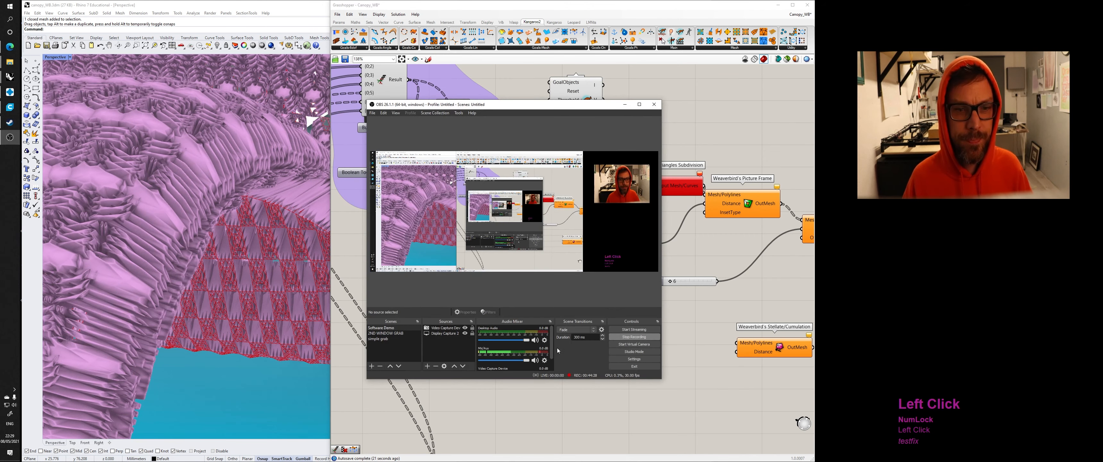